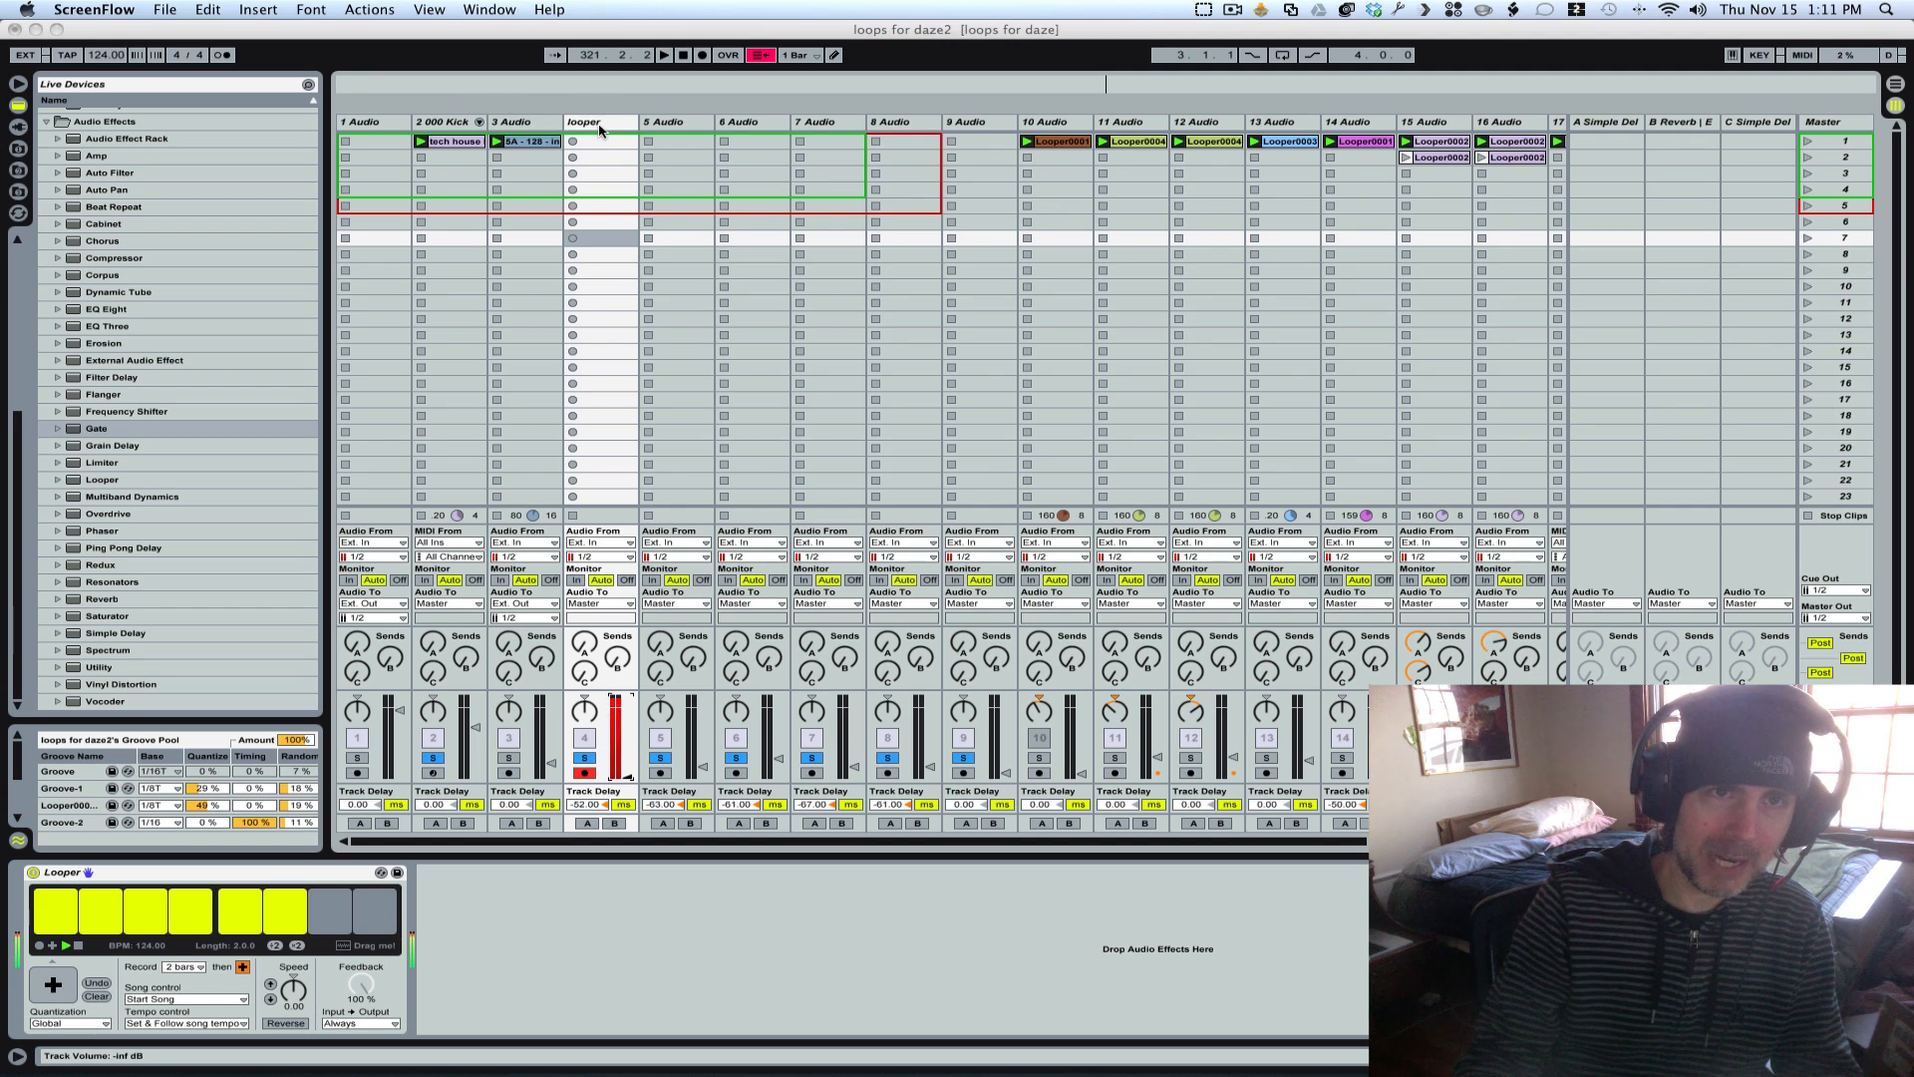
Step: Start playback and clear the existing loop from the Looper on the looper track
{"action": "left_click", "coordinate": [601, 138]}
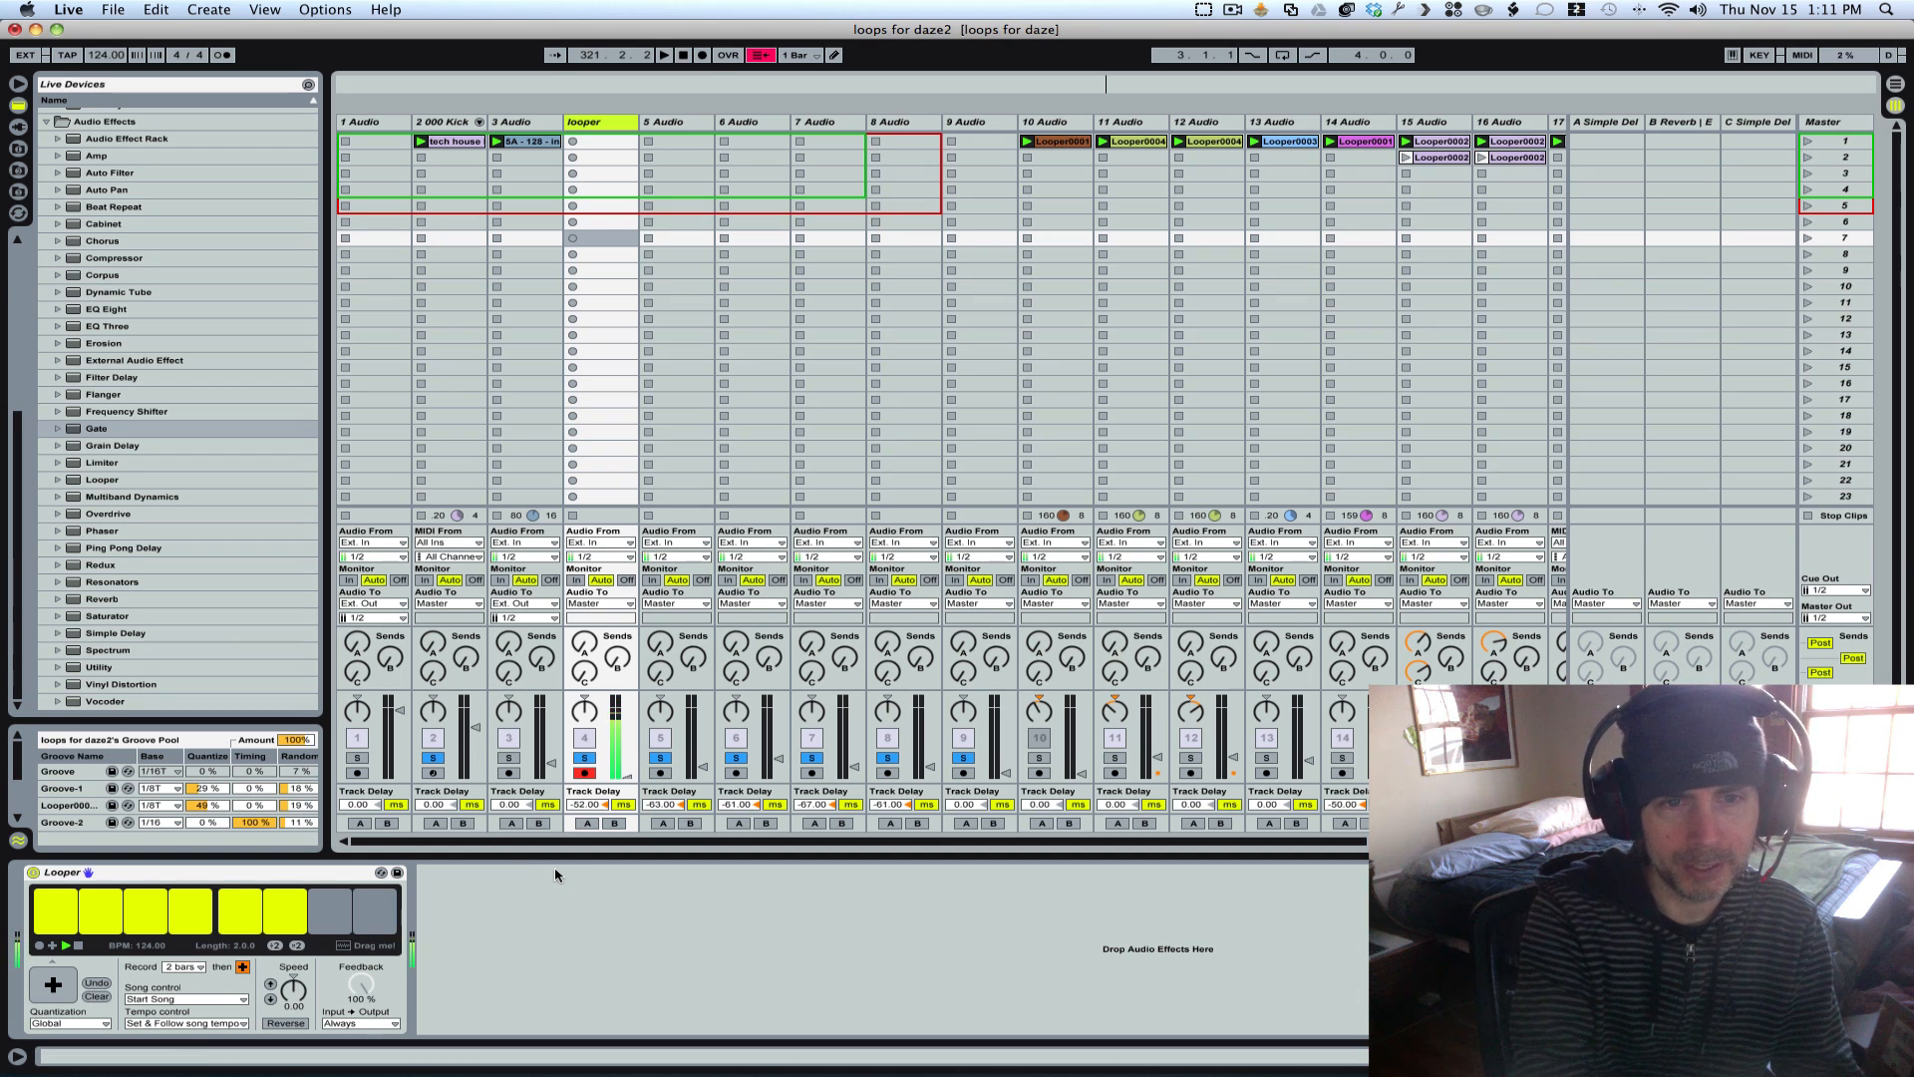
{"action": "key", "text": "space"}
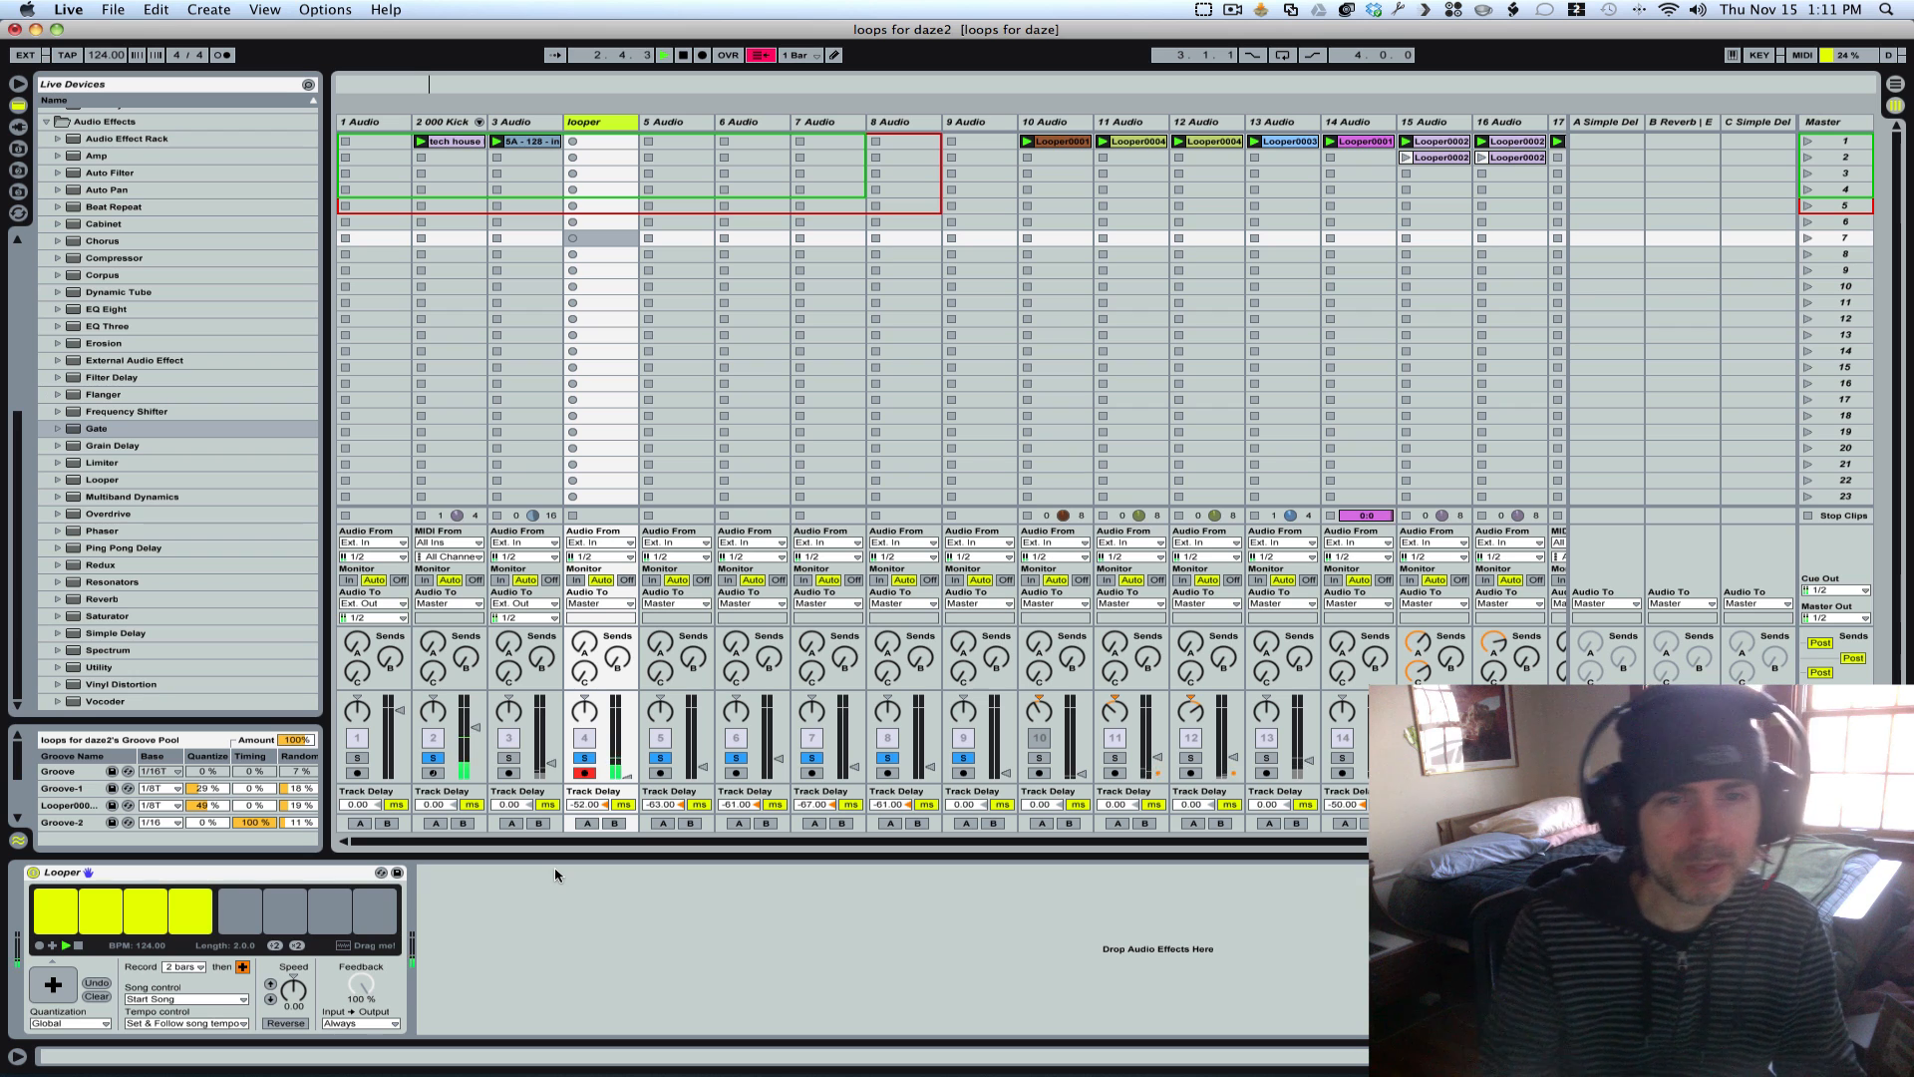
{"action": "left_click", "coordinate": [102, 1003]}
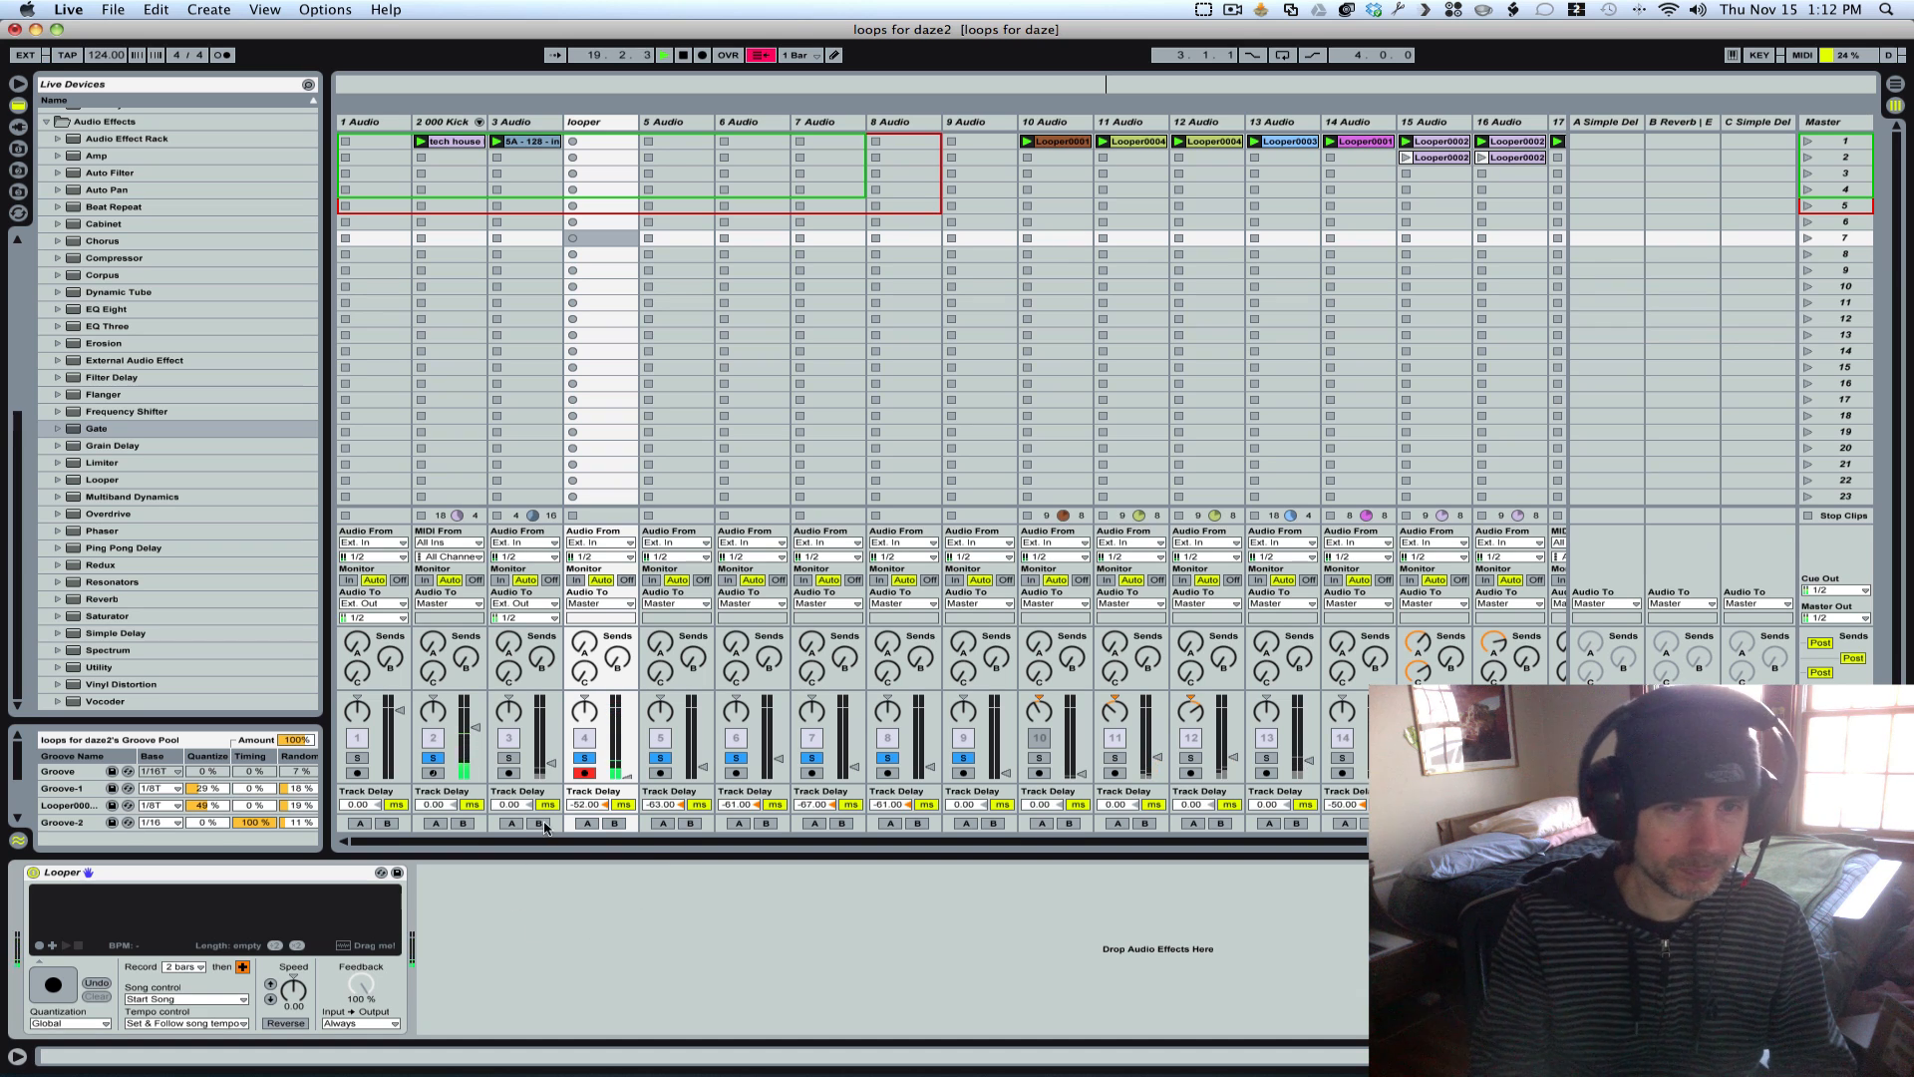
Step: Record a new two-bar loop in the Looper and launch it as a clip in 5 Audio's scene 7 slot
{"action": "left_click", "coordinate": [47, 993]}
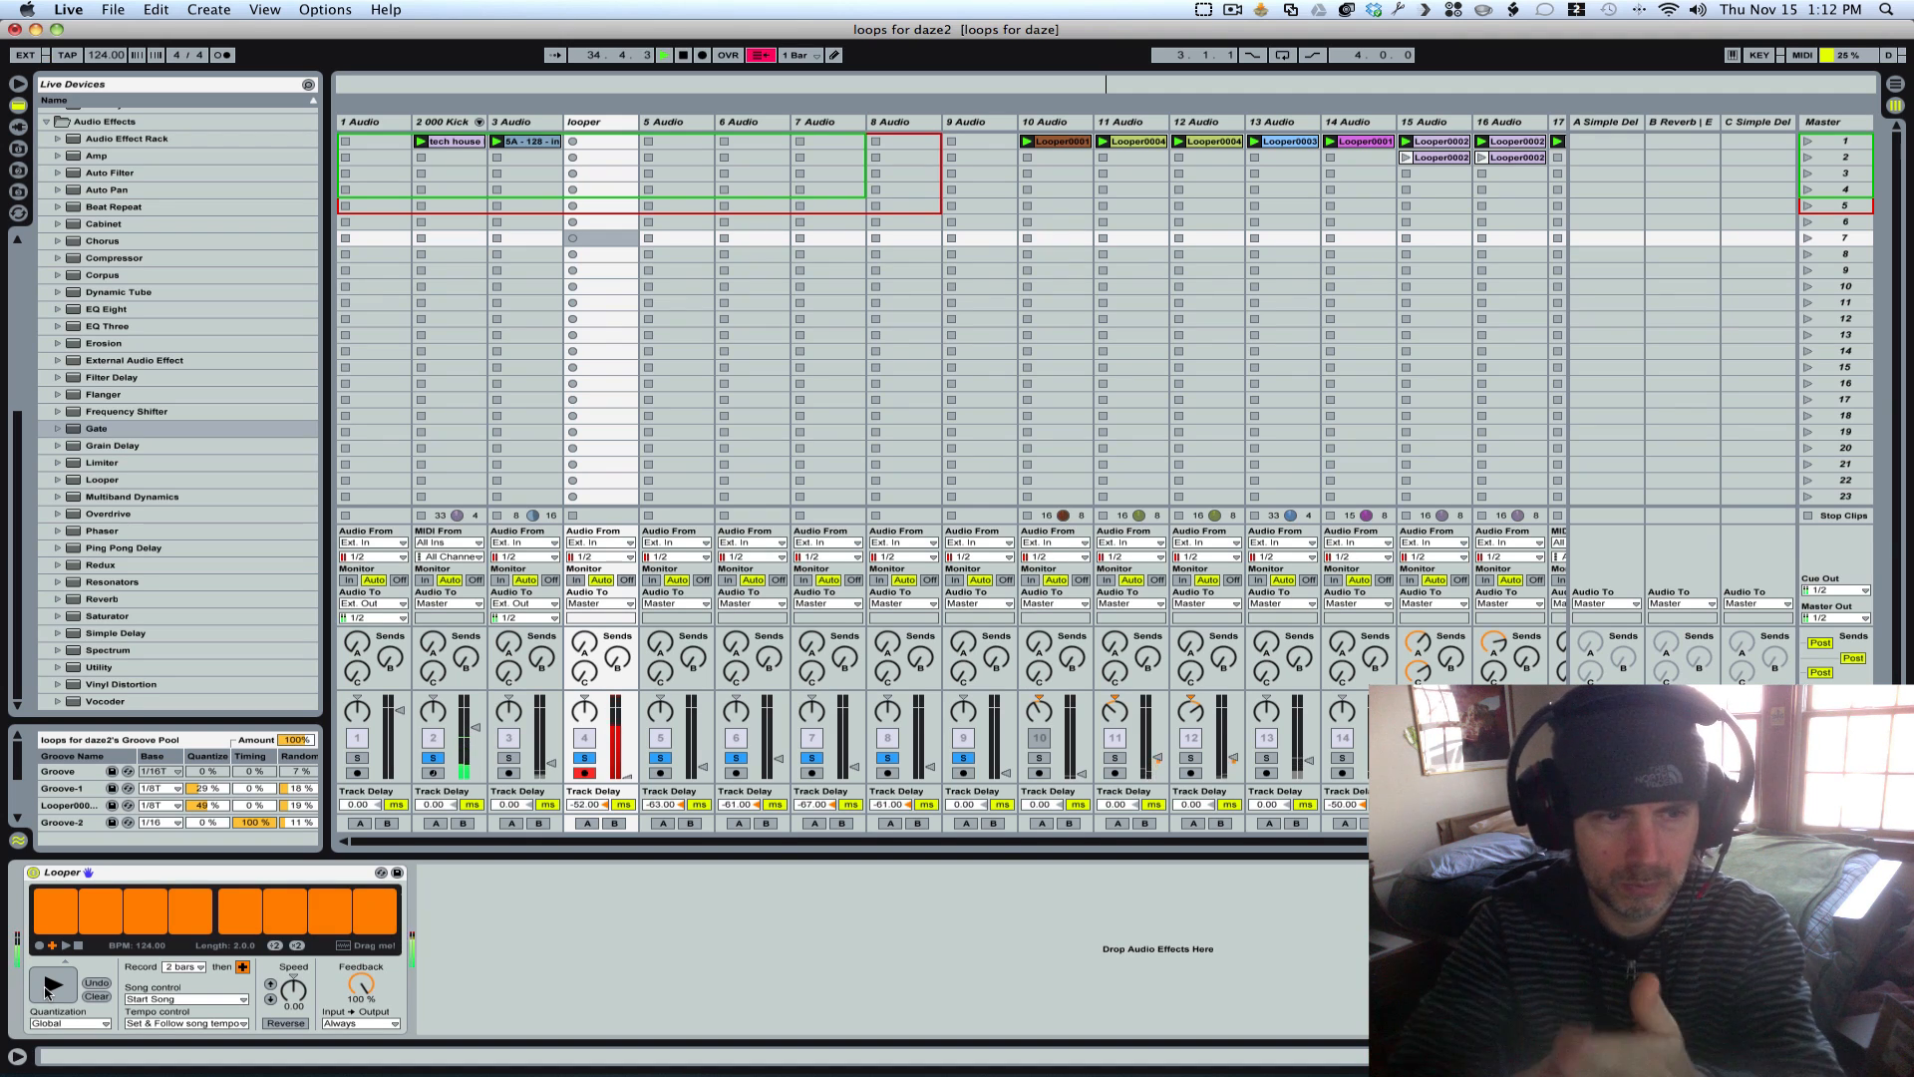
{"action": "left_click", "coordinate": [49, 986]}
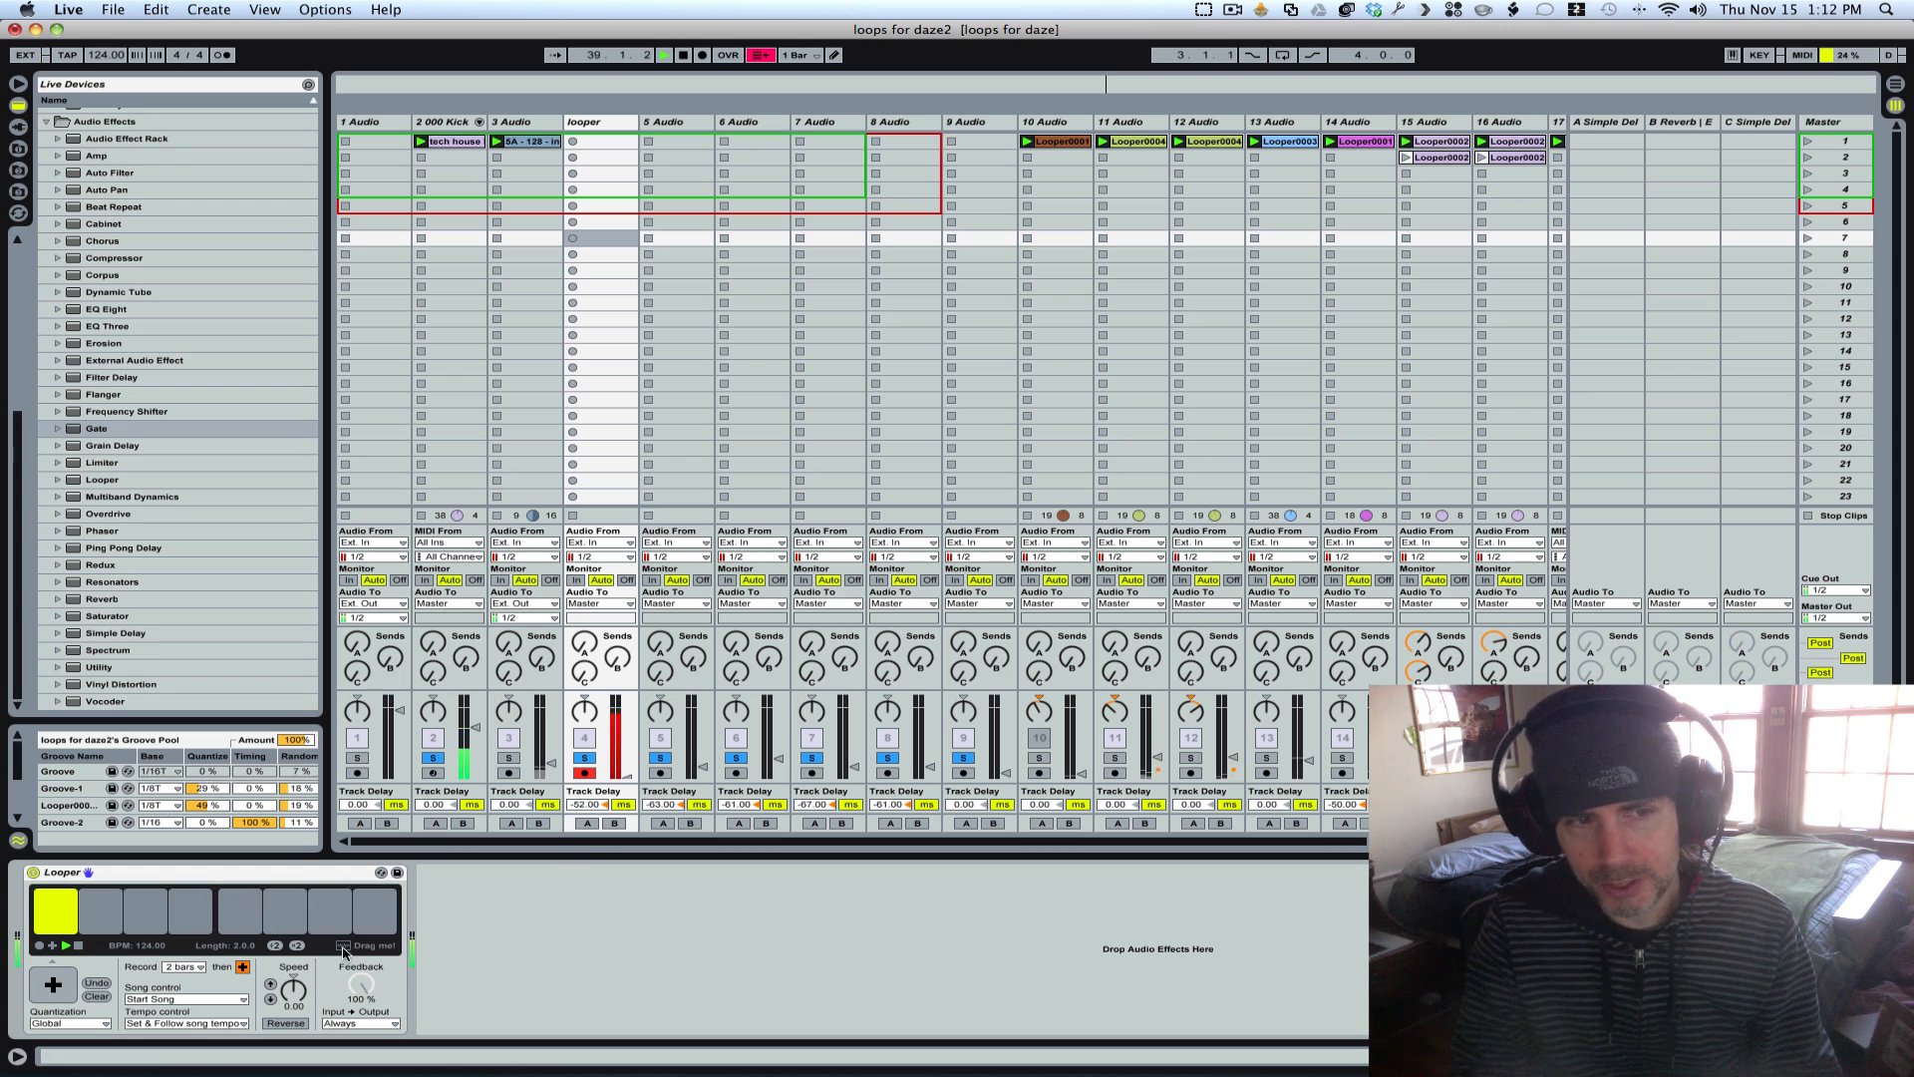
{"action": "left_click_drag", "start_coordinate": [343, 948], "coordinate": [711, 243]}
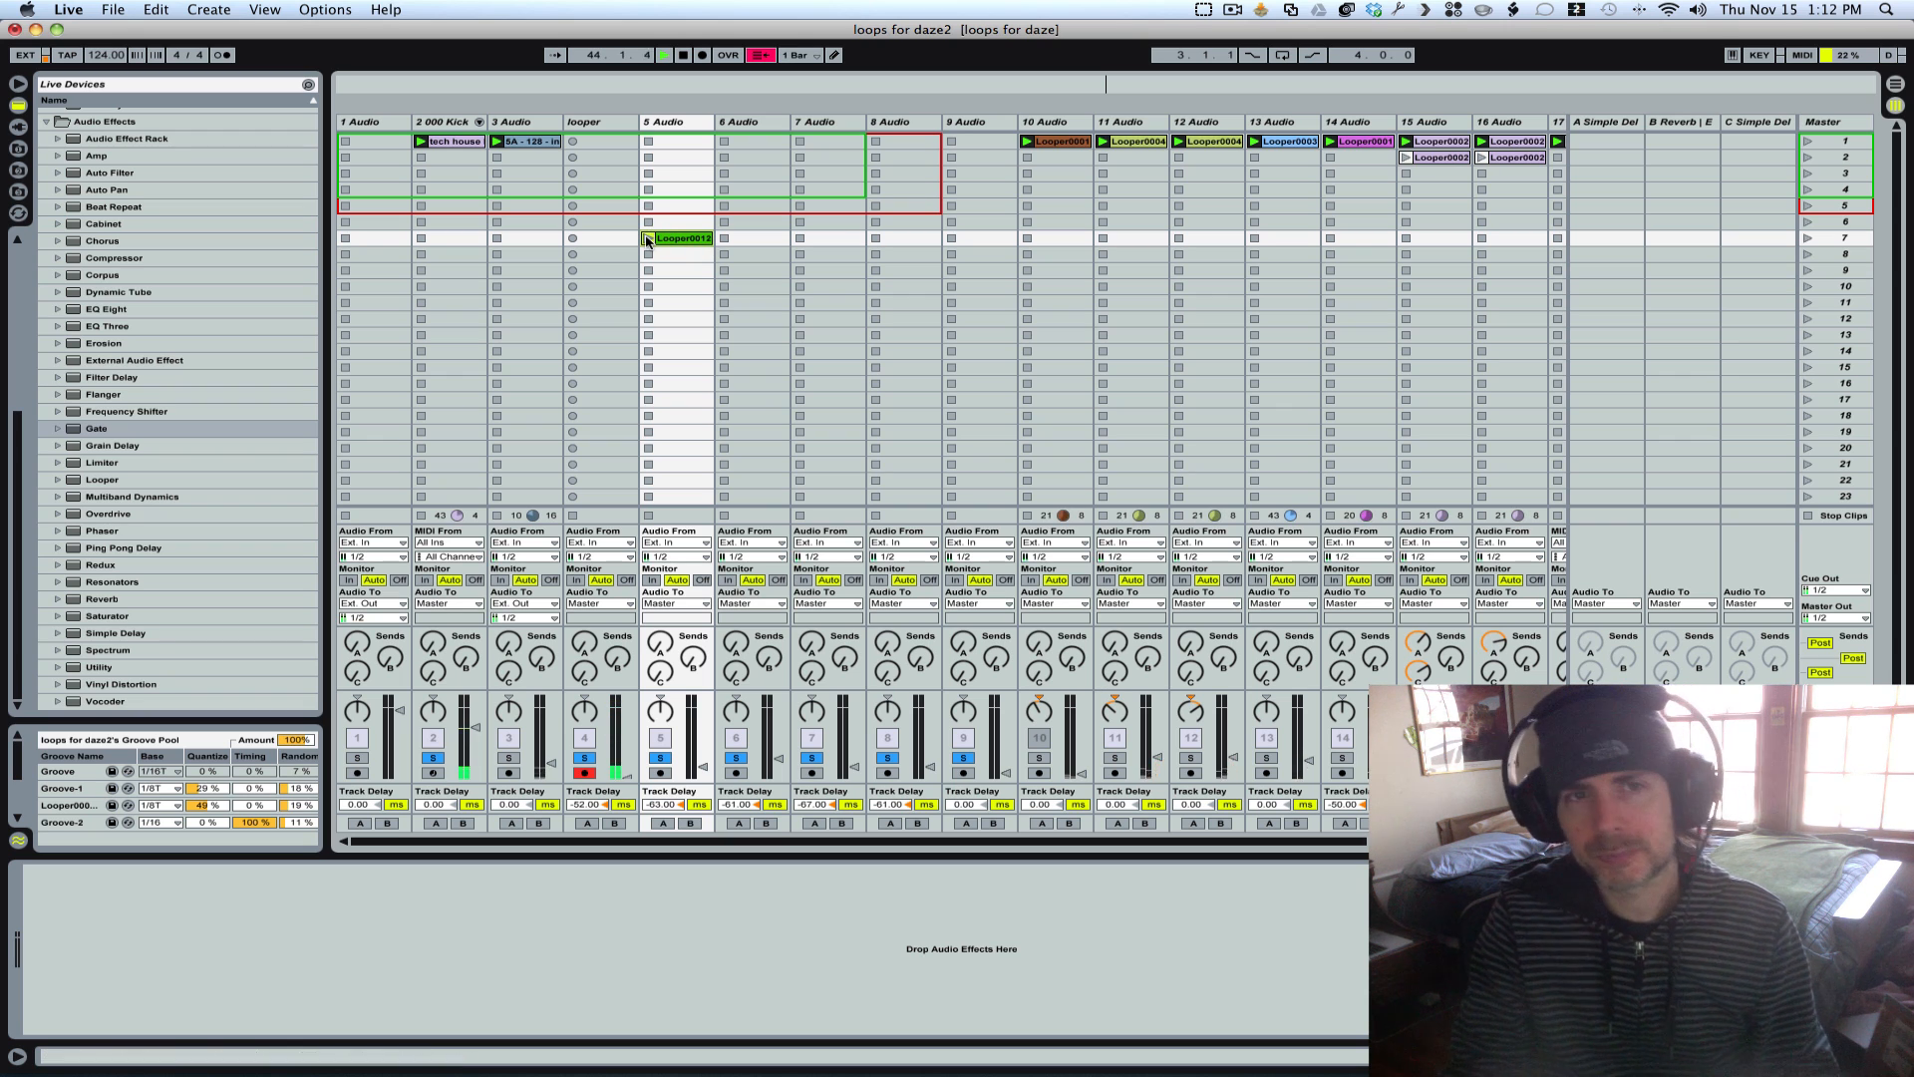
{"action": "left_click", "coordinate": [647, 240]}
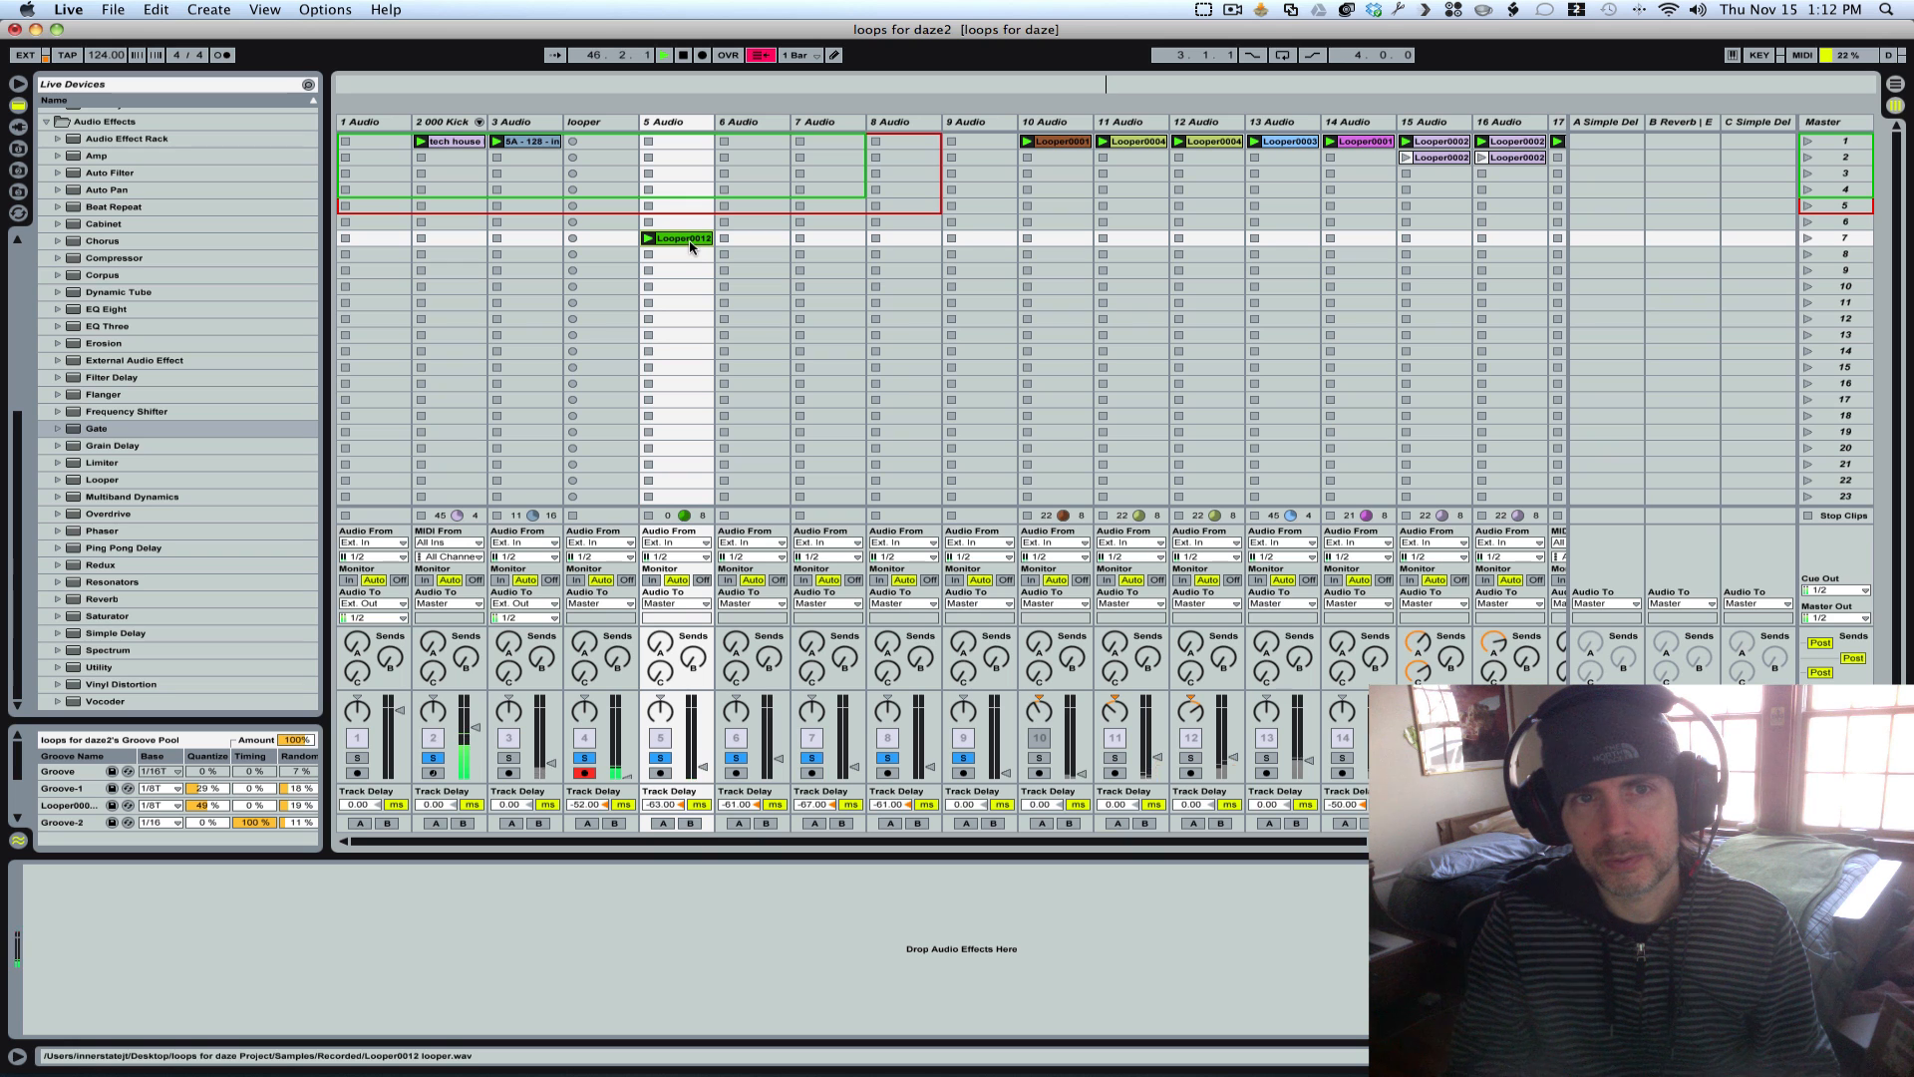
Step: Warp the 5 Audio clip so its first two hits fall on beats 1.2 and 1.4, and set the track delay to 0 ms
{"action": "left_click", "coordinate": [690, 241]}
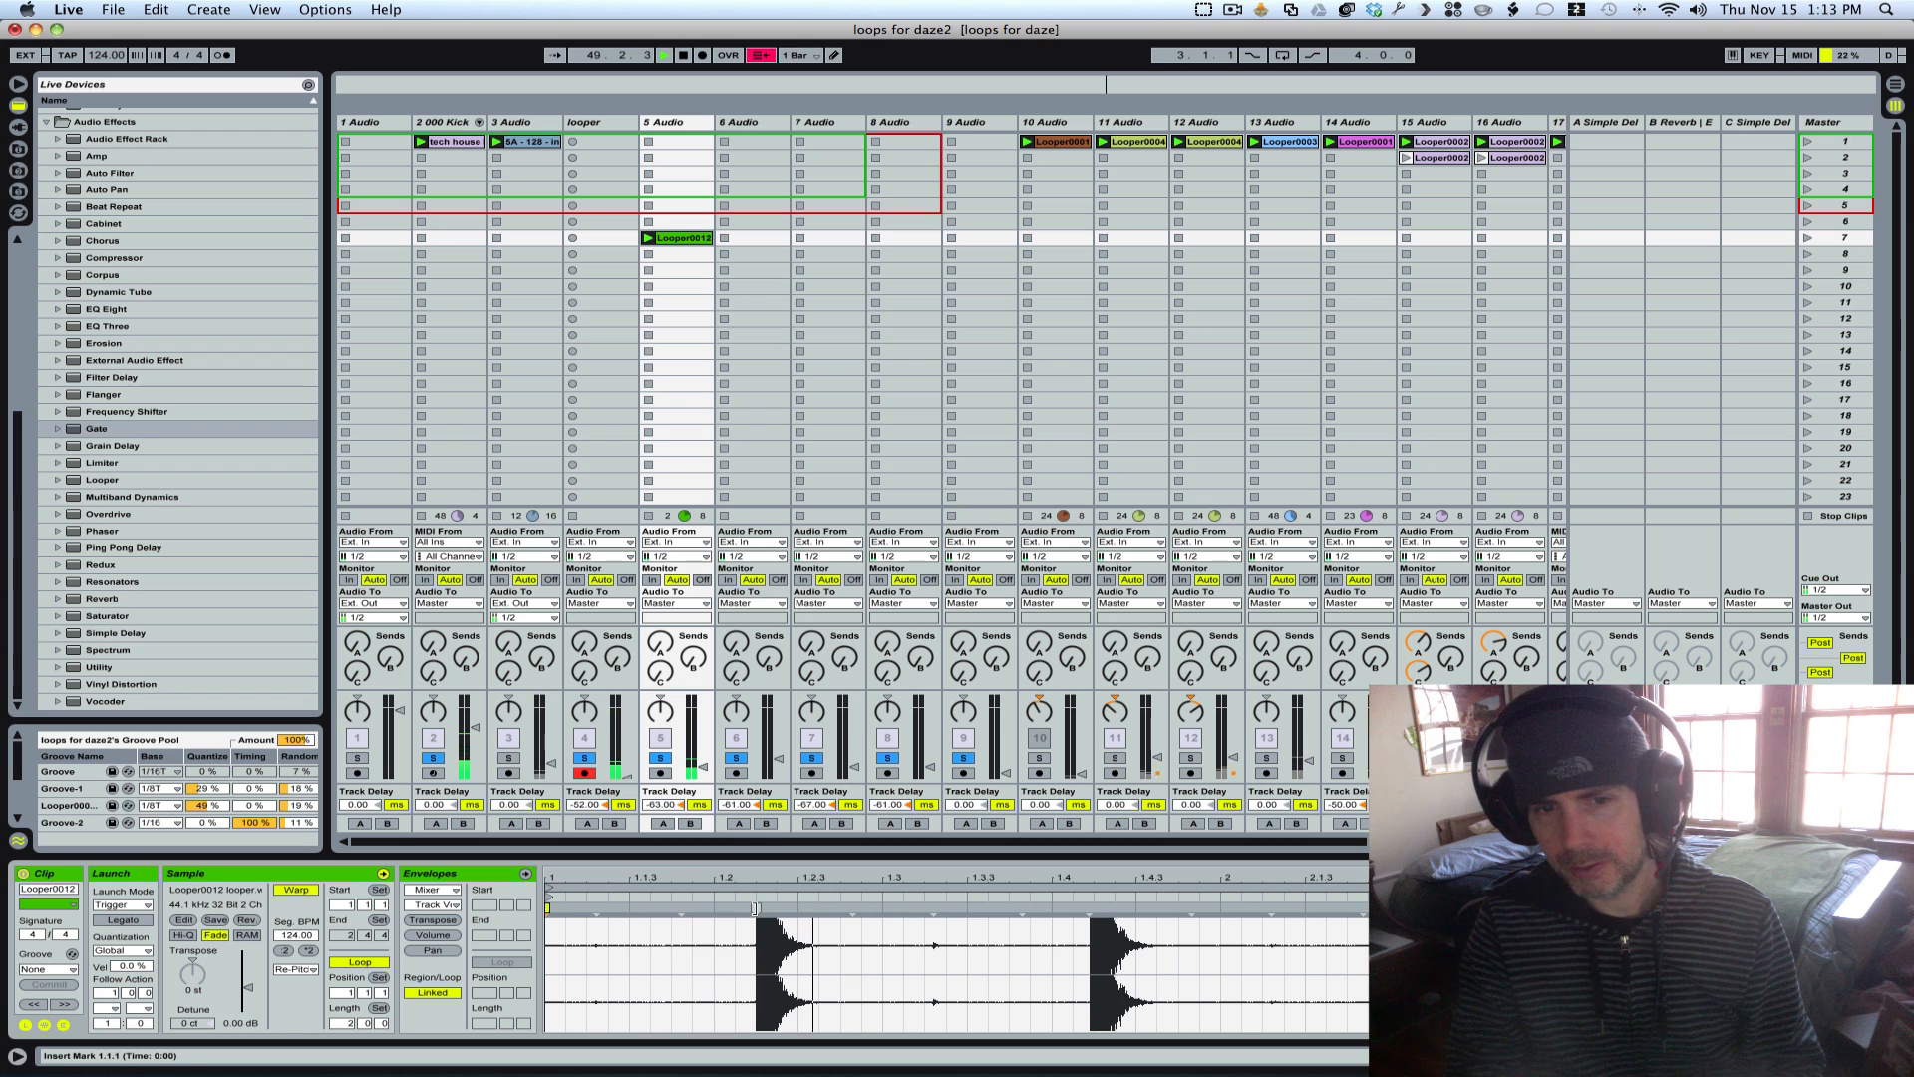
{"action": "left_click_drag", "start_coordinate": [756, 908], "coordinate": [714, 908]}
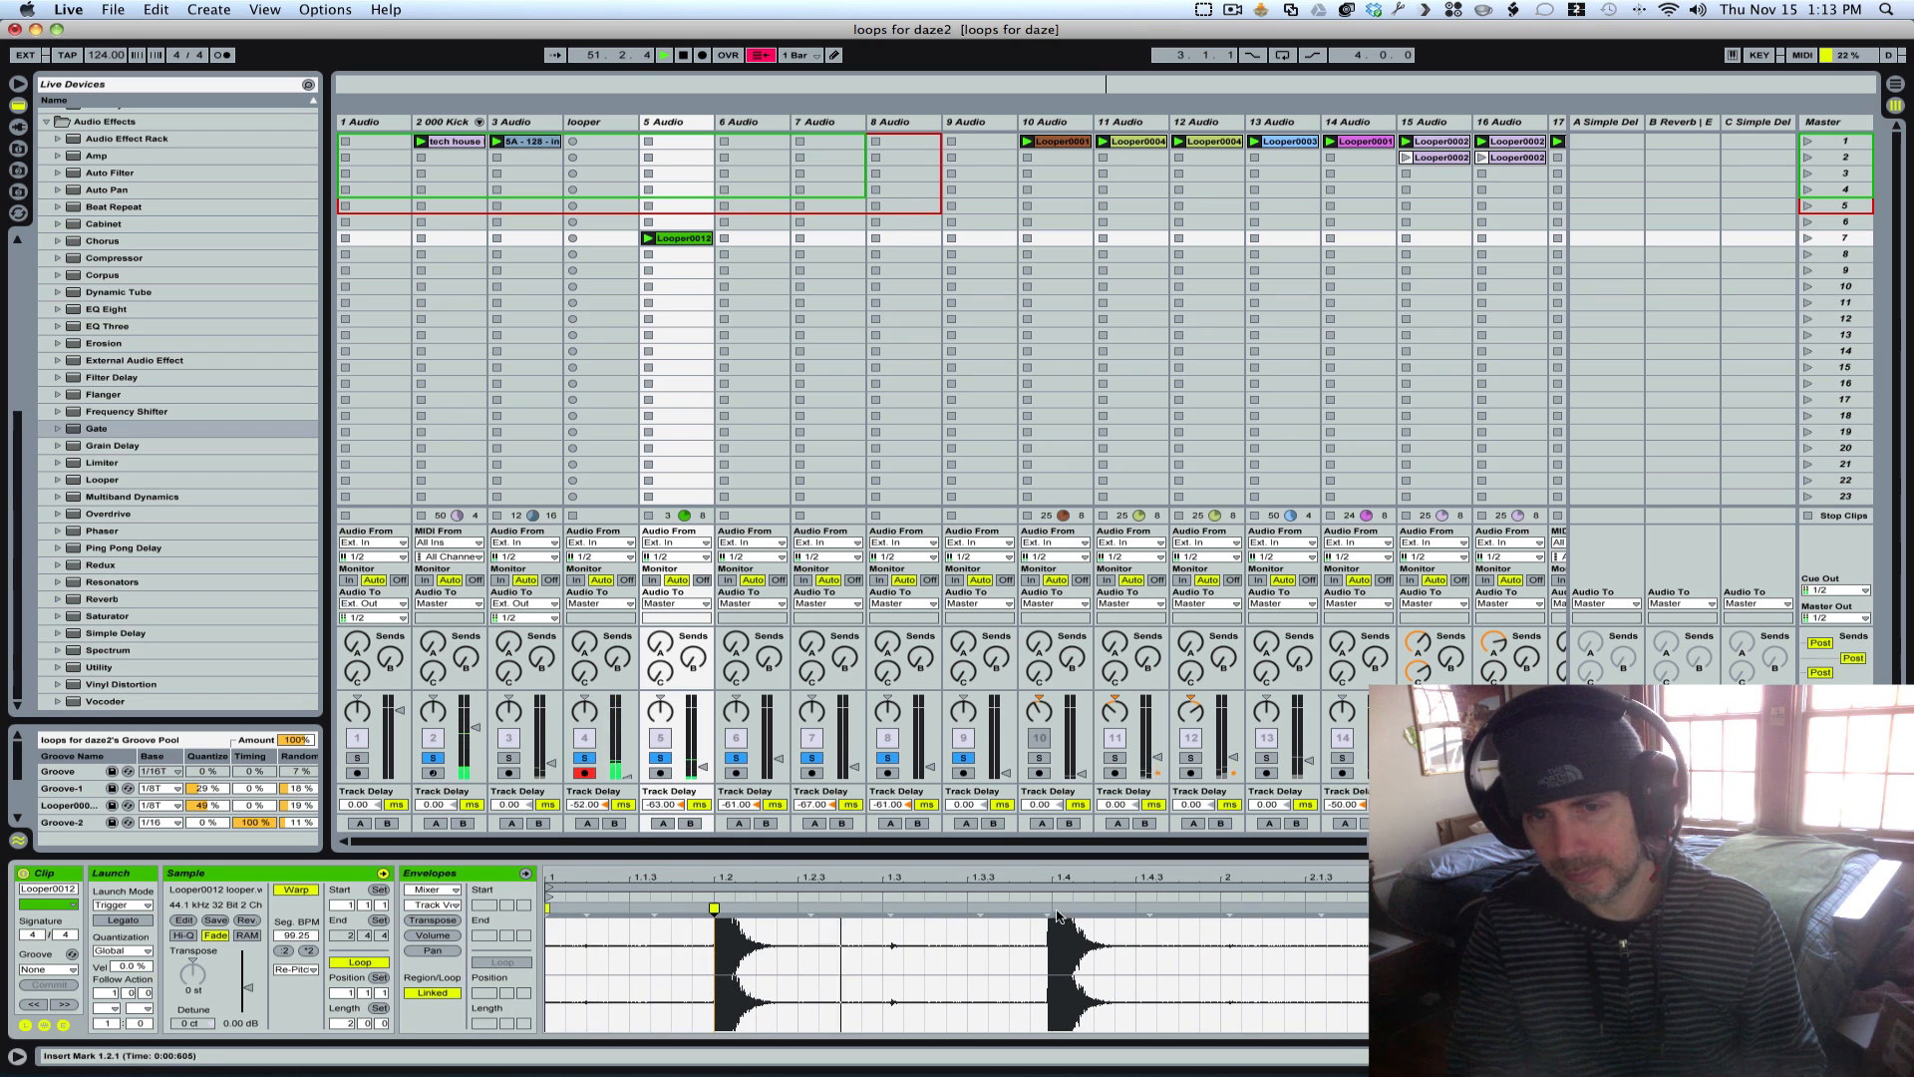
{"action": "left_click_drag", "start_coordinate": [1046, 908], "coordinate": [1052, 909]}
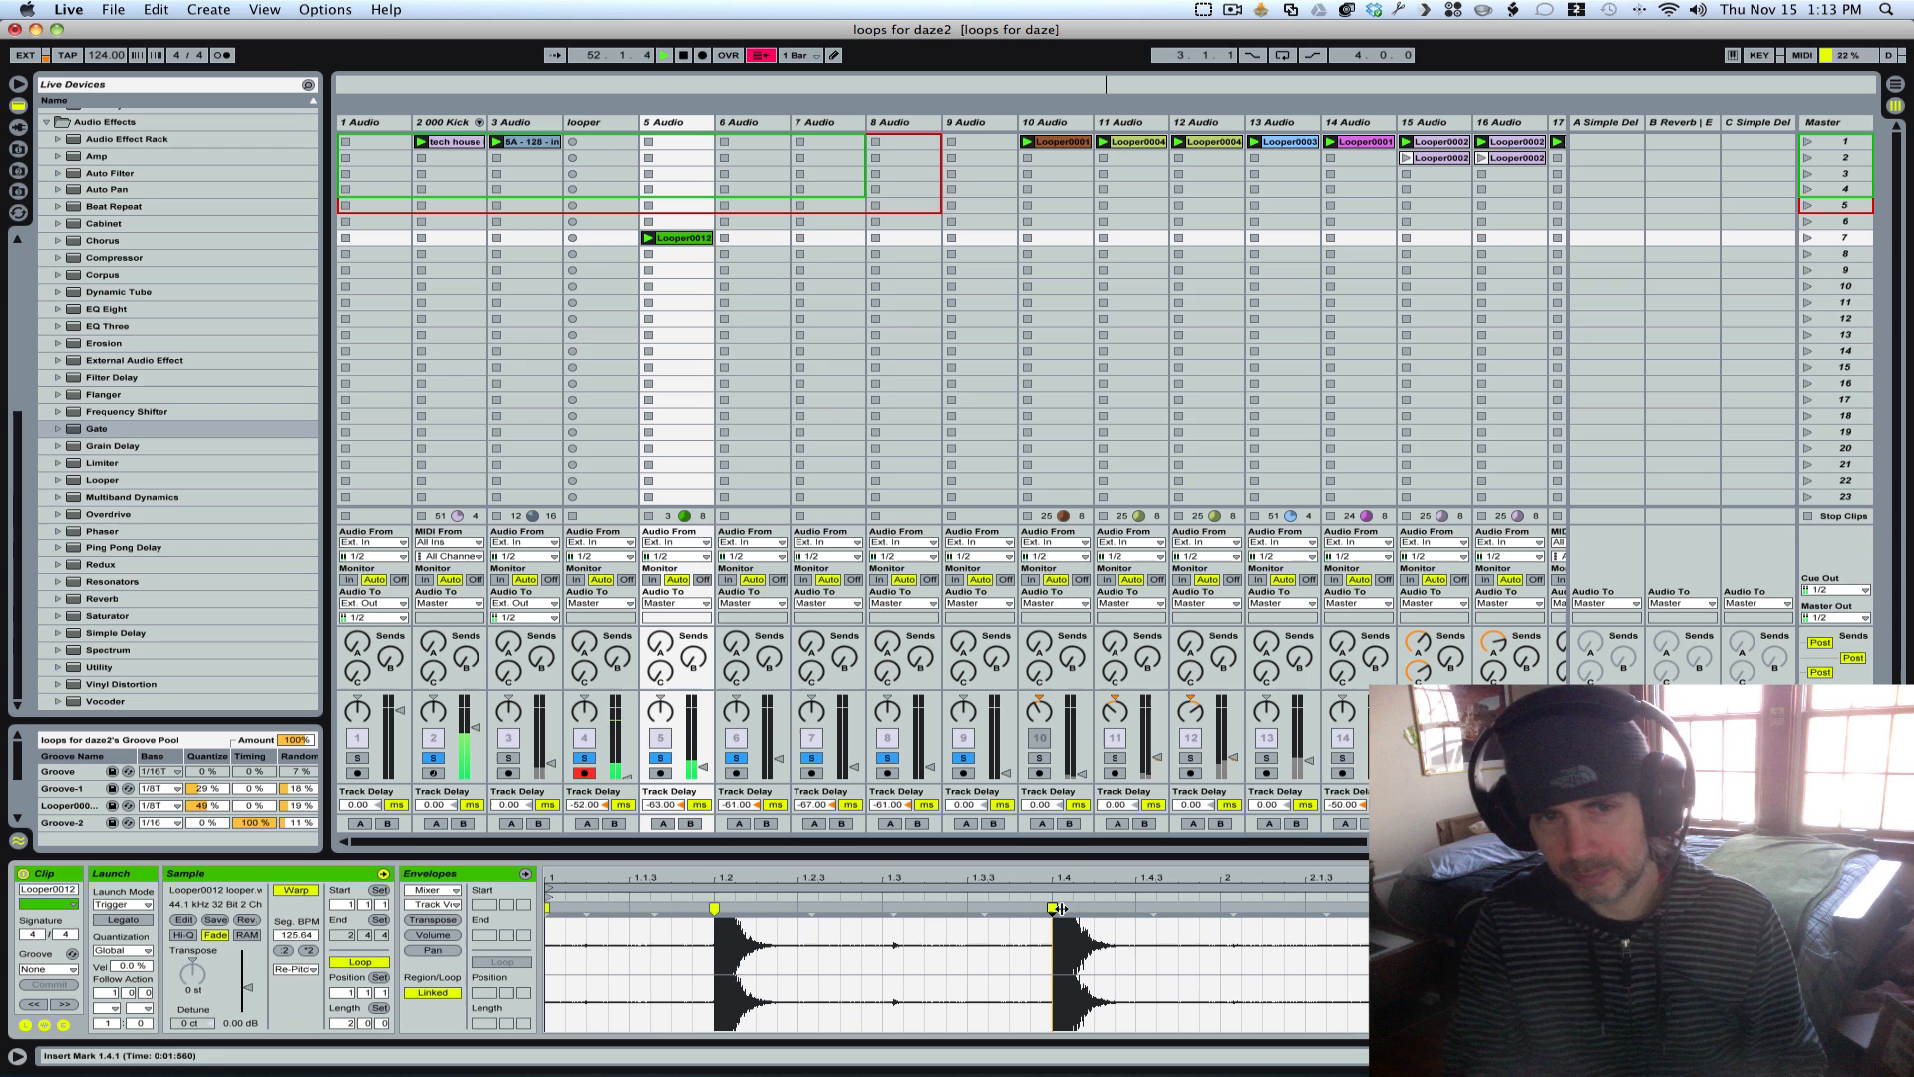
{"action": "left_click", "coordinate": [681, 804]}
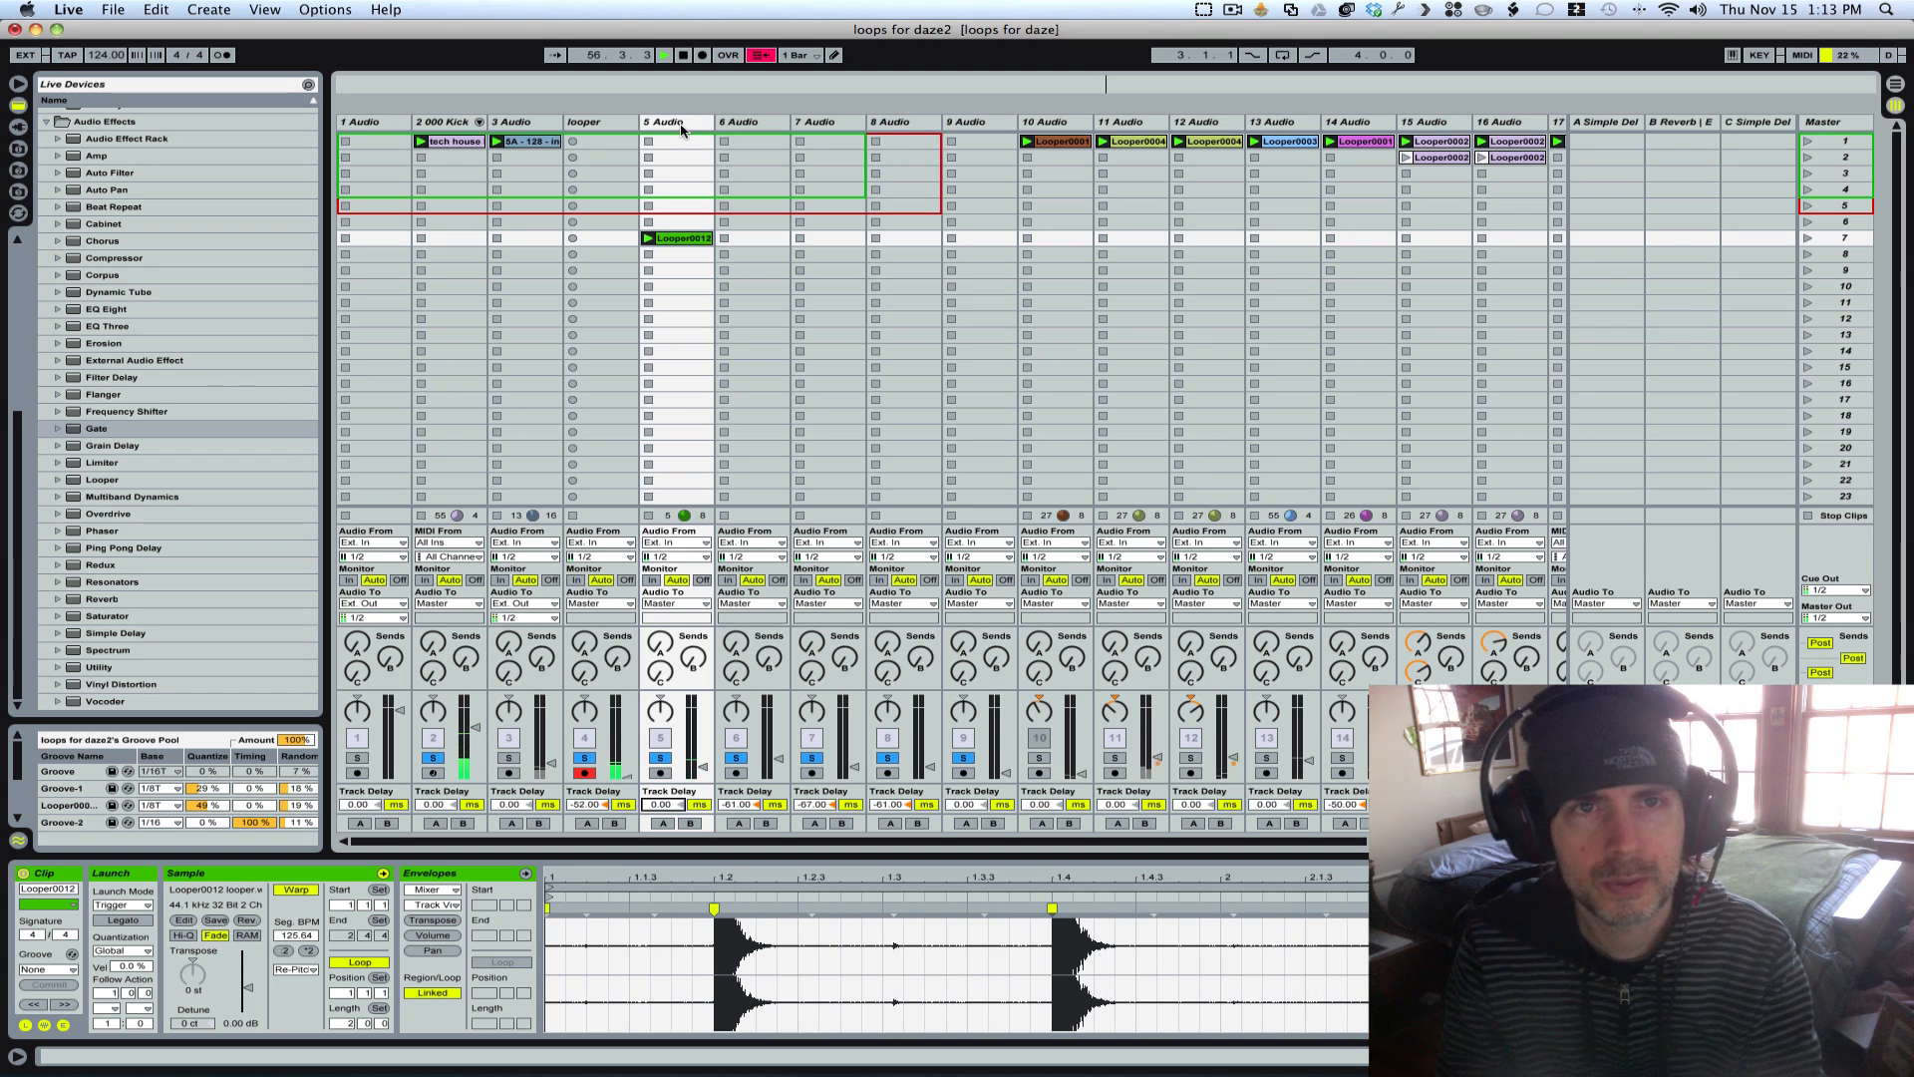
Step: Add a Gate effect to the 5 Audio track and set its release to 31.0 ms
{"action": "double_click", "coordinate": [682, 127]}
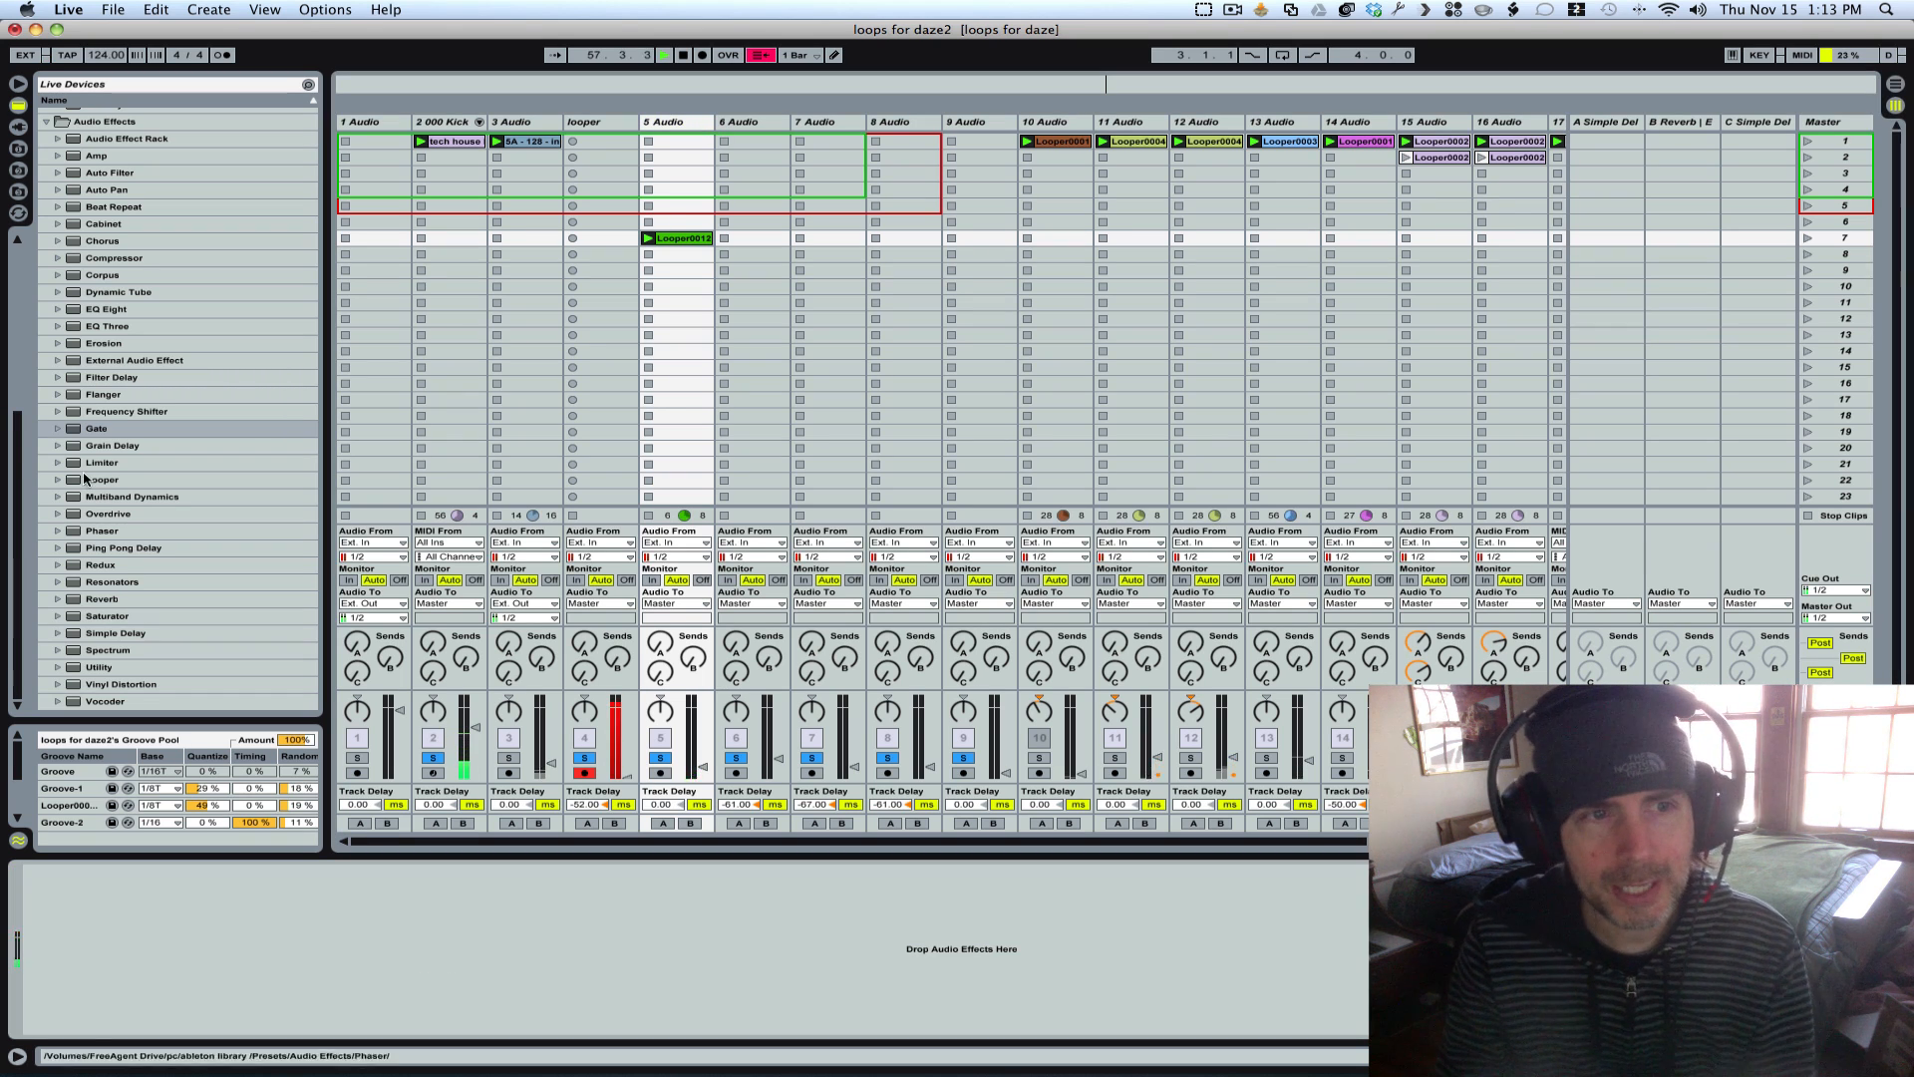
{"action": "left_click_drag", "start_coordinate": [90, 429], "coordinate": [277, 967]}
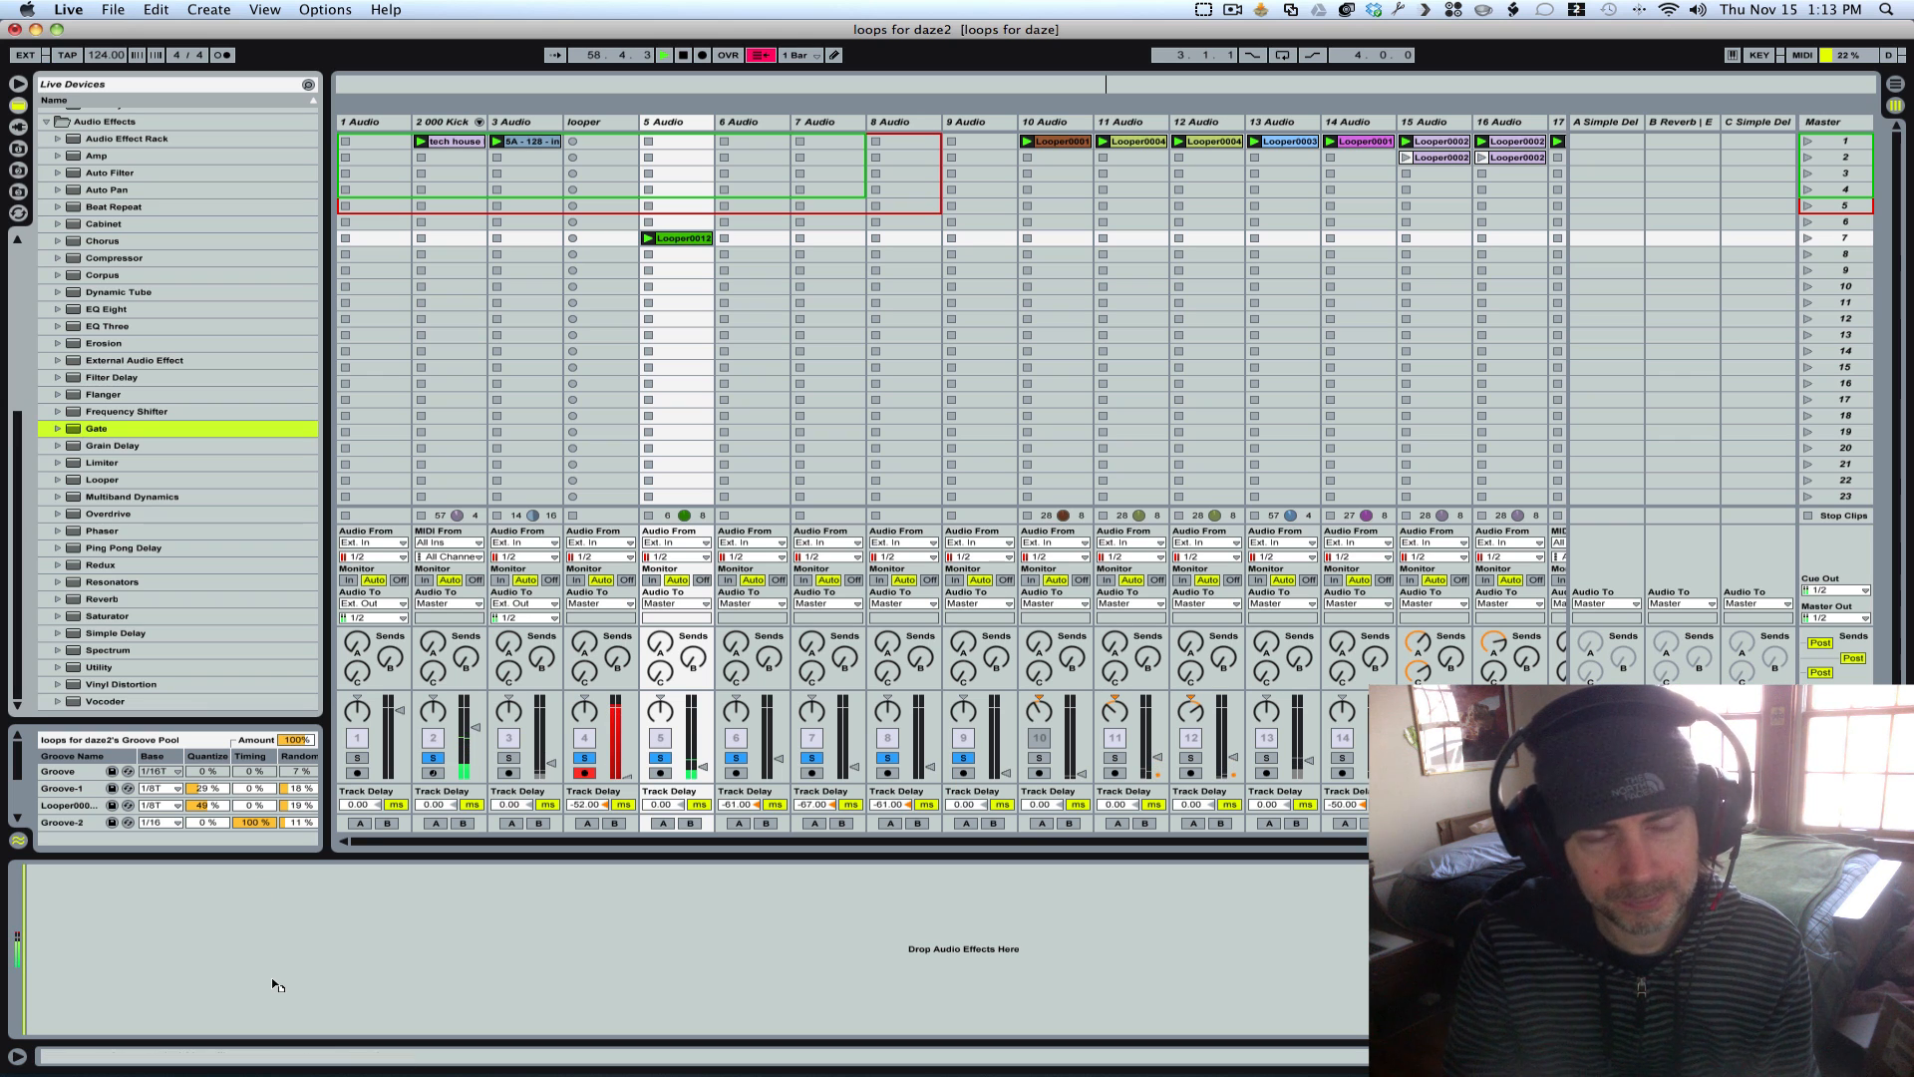
{"action": "left_click_drag", "start_coordinate": [277, 985], "coordinate": [277, 985]}
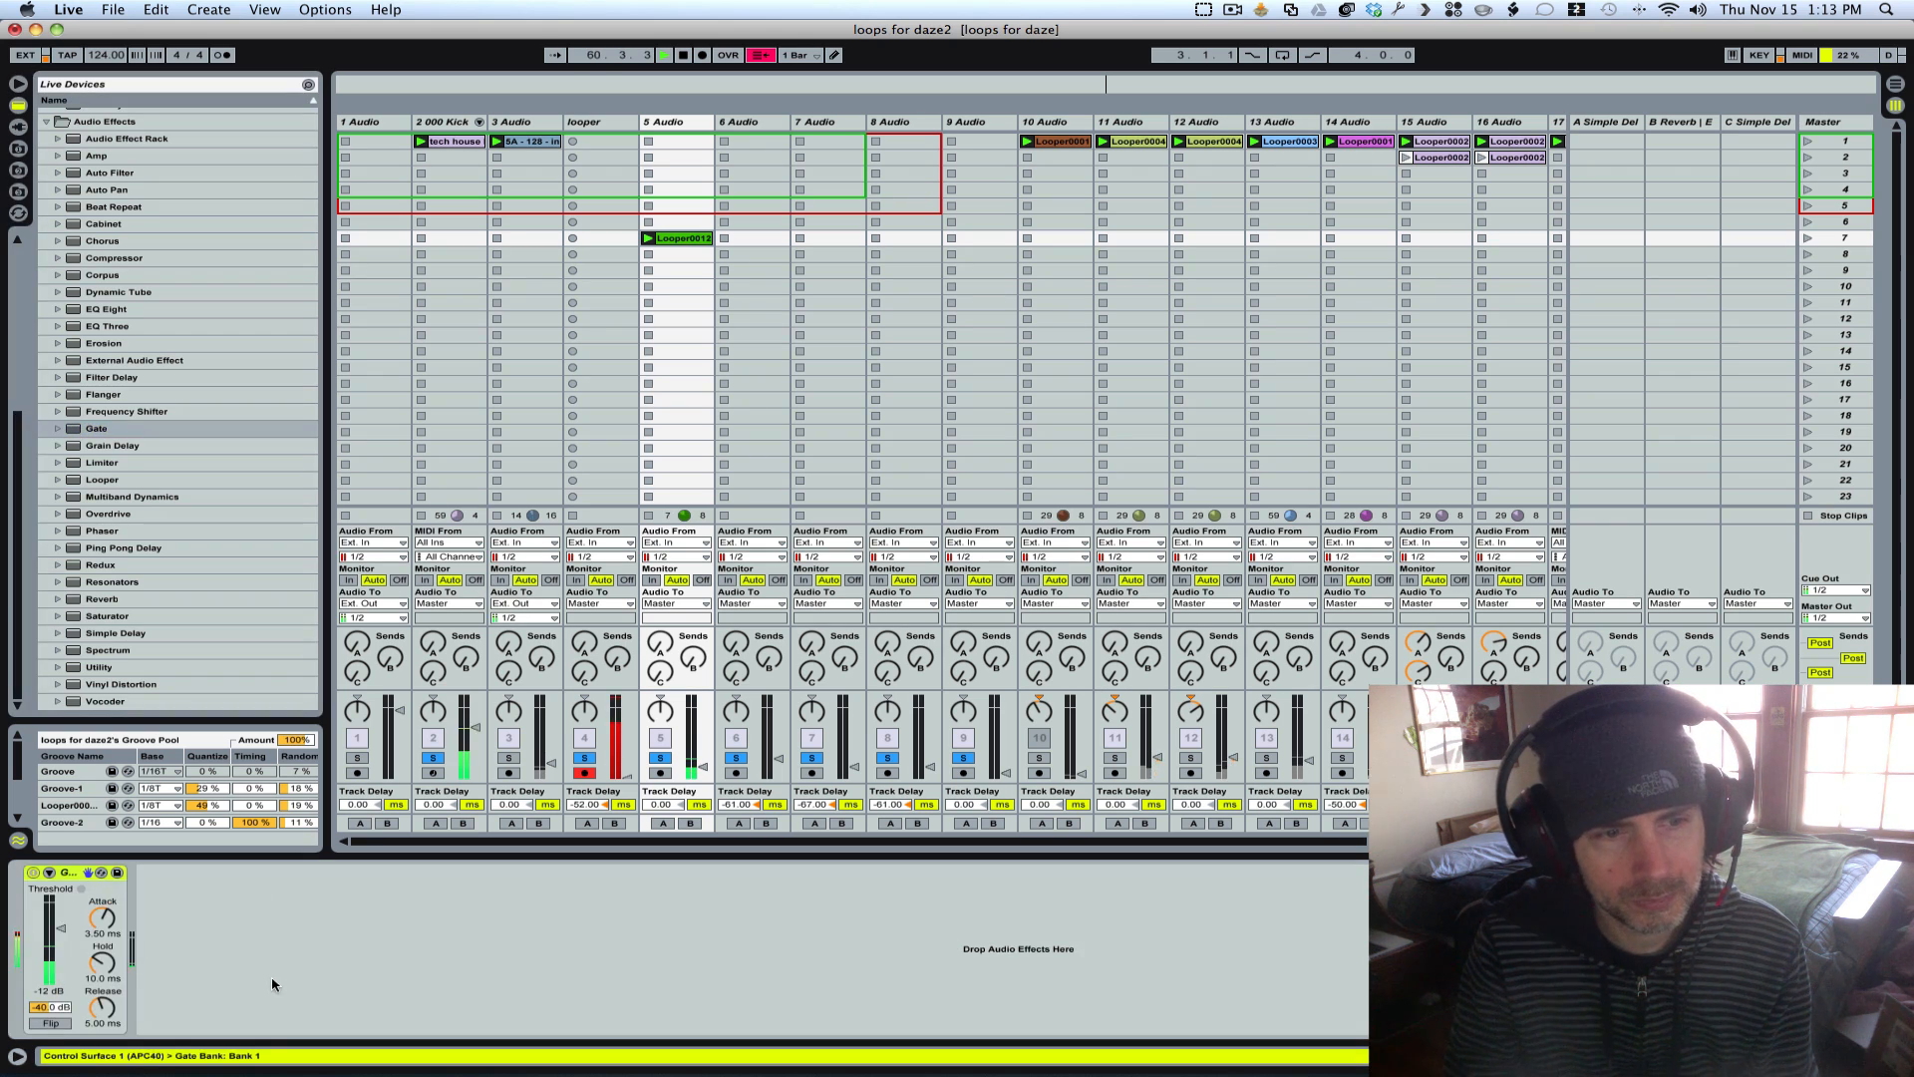
{"action": "mouse_move", "coordinate": [102, 1008]}
{"action": "left_mouse_down"}
{"action": "mouse_move", "coordinate": [102, 980]}
{"action": "mouse_move", "coordinate": [102, 1012]}
{"action": "left_mouse_up"}
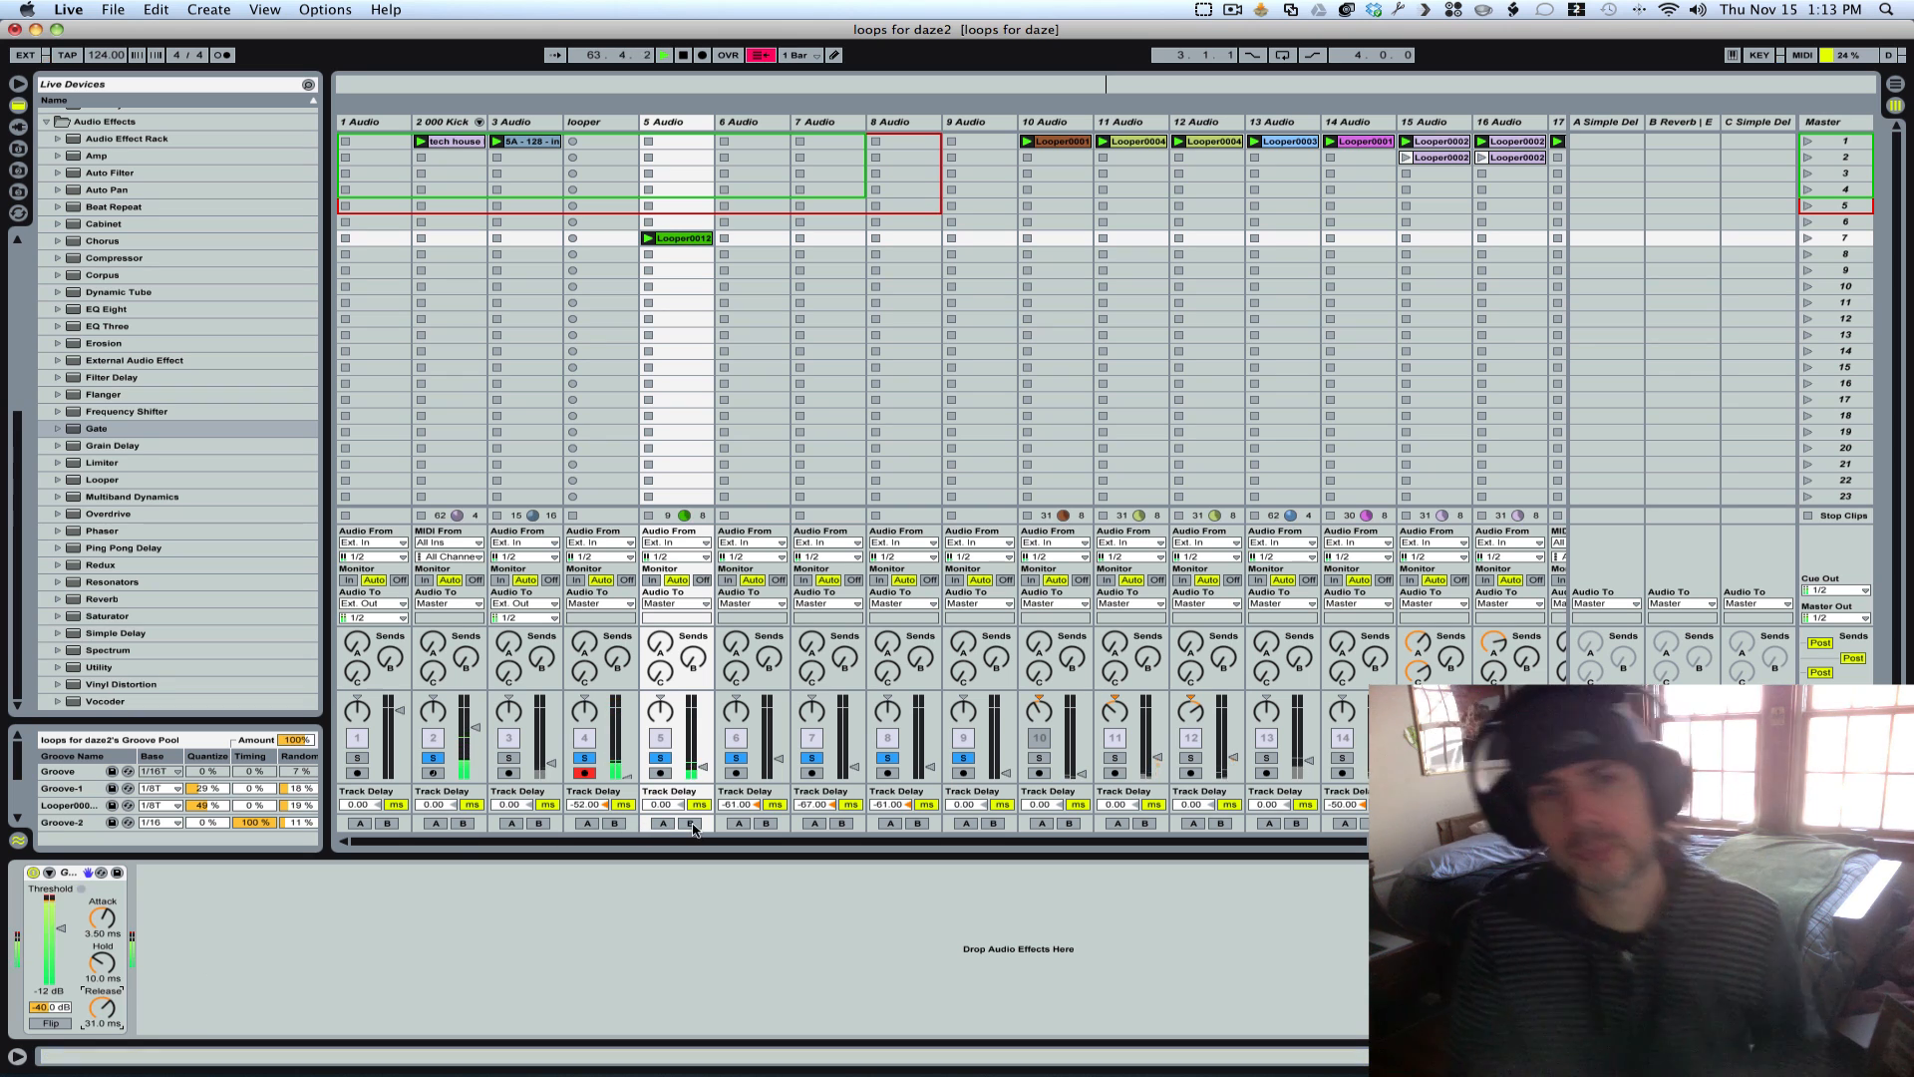
Step: Clear the Looper on the looper track and record another two-bar loop
{"action": "left_click", "coordinate": [604, 124]}
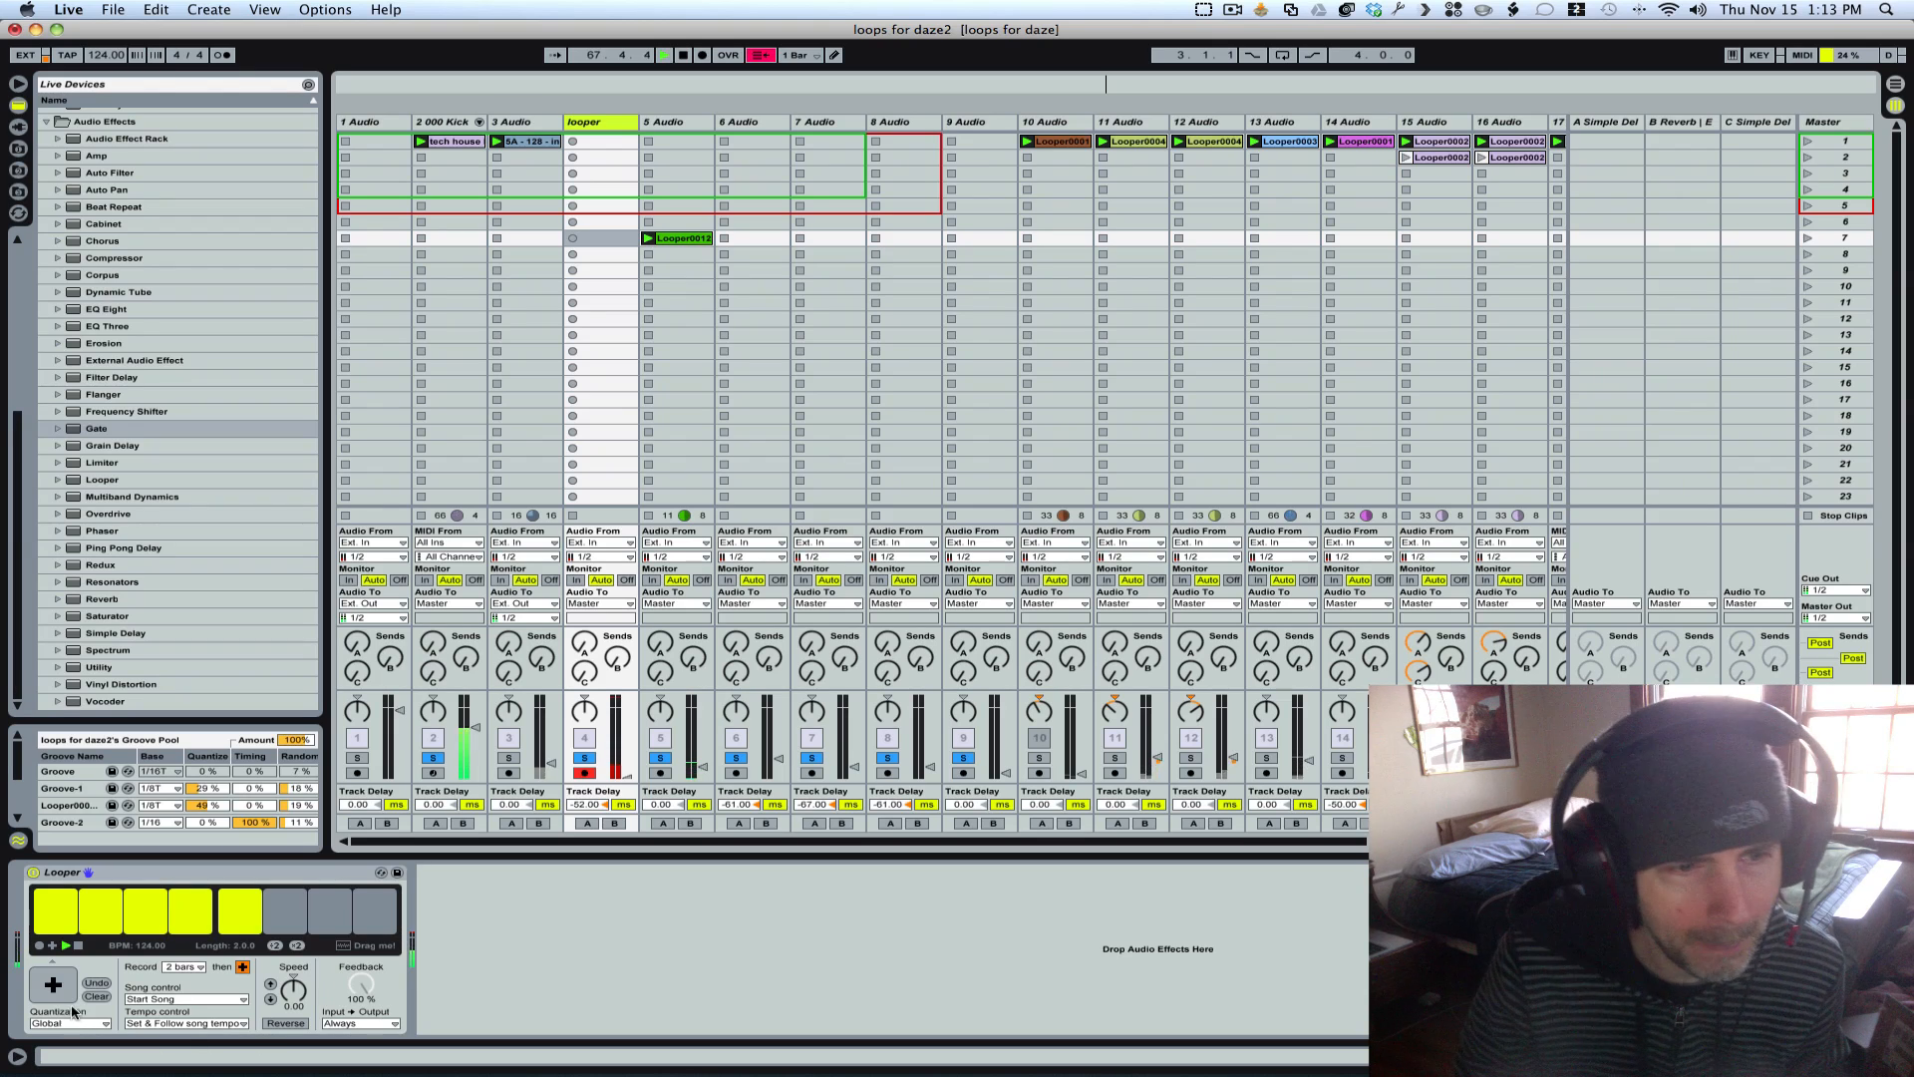
{"action": "left_click", "coordinate": [96, 997]}
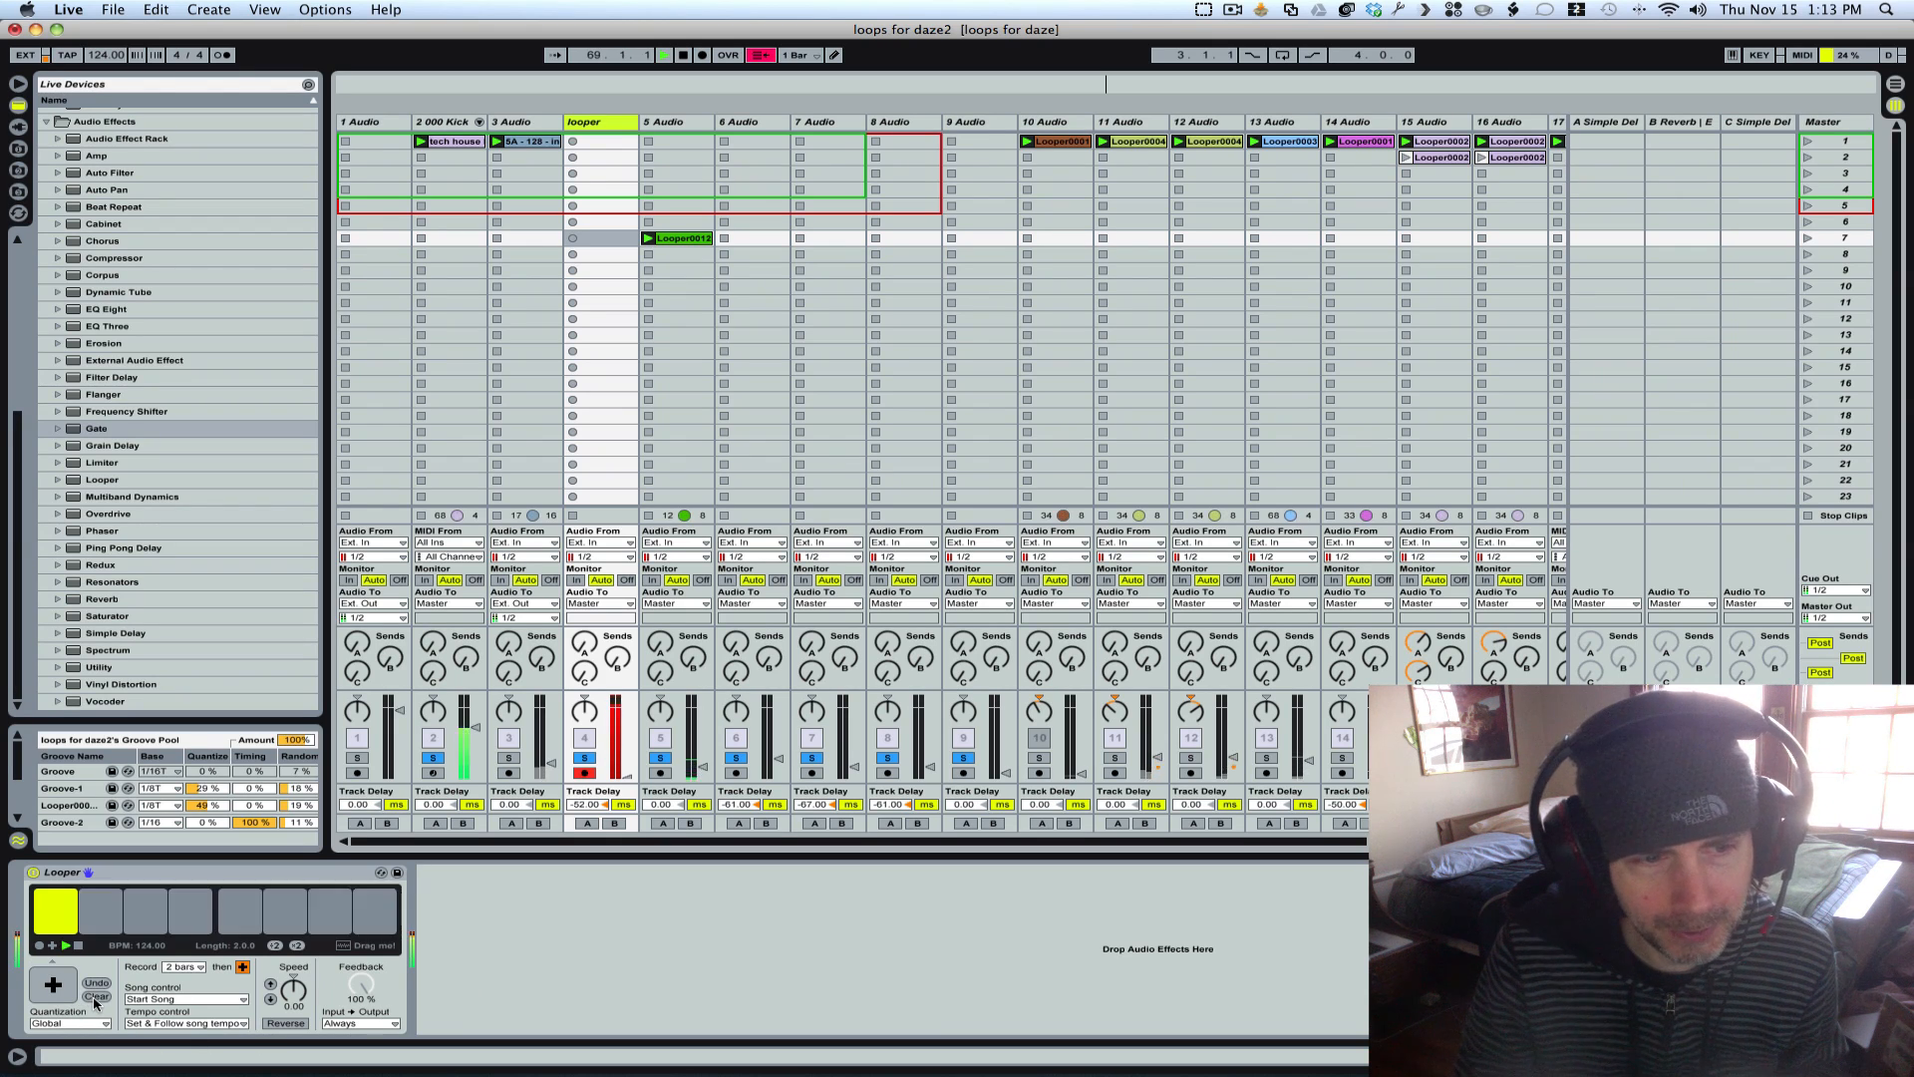
{"action": "left_click", "coordinate": [39, 946]}
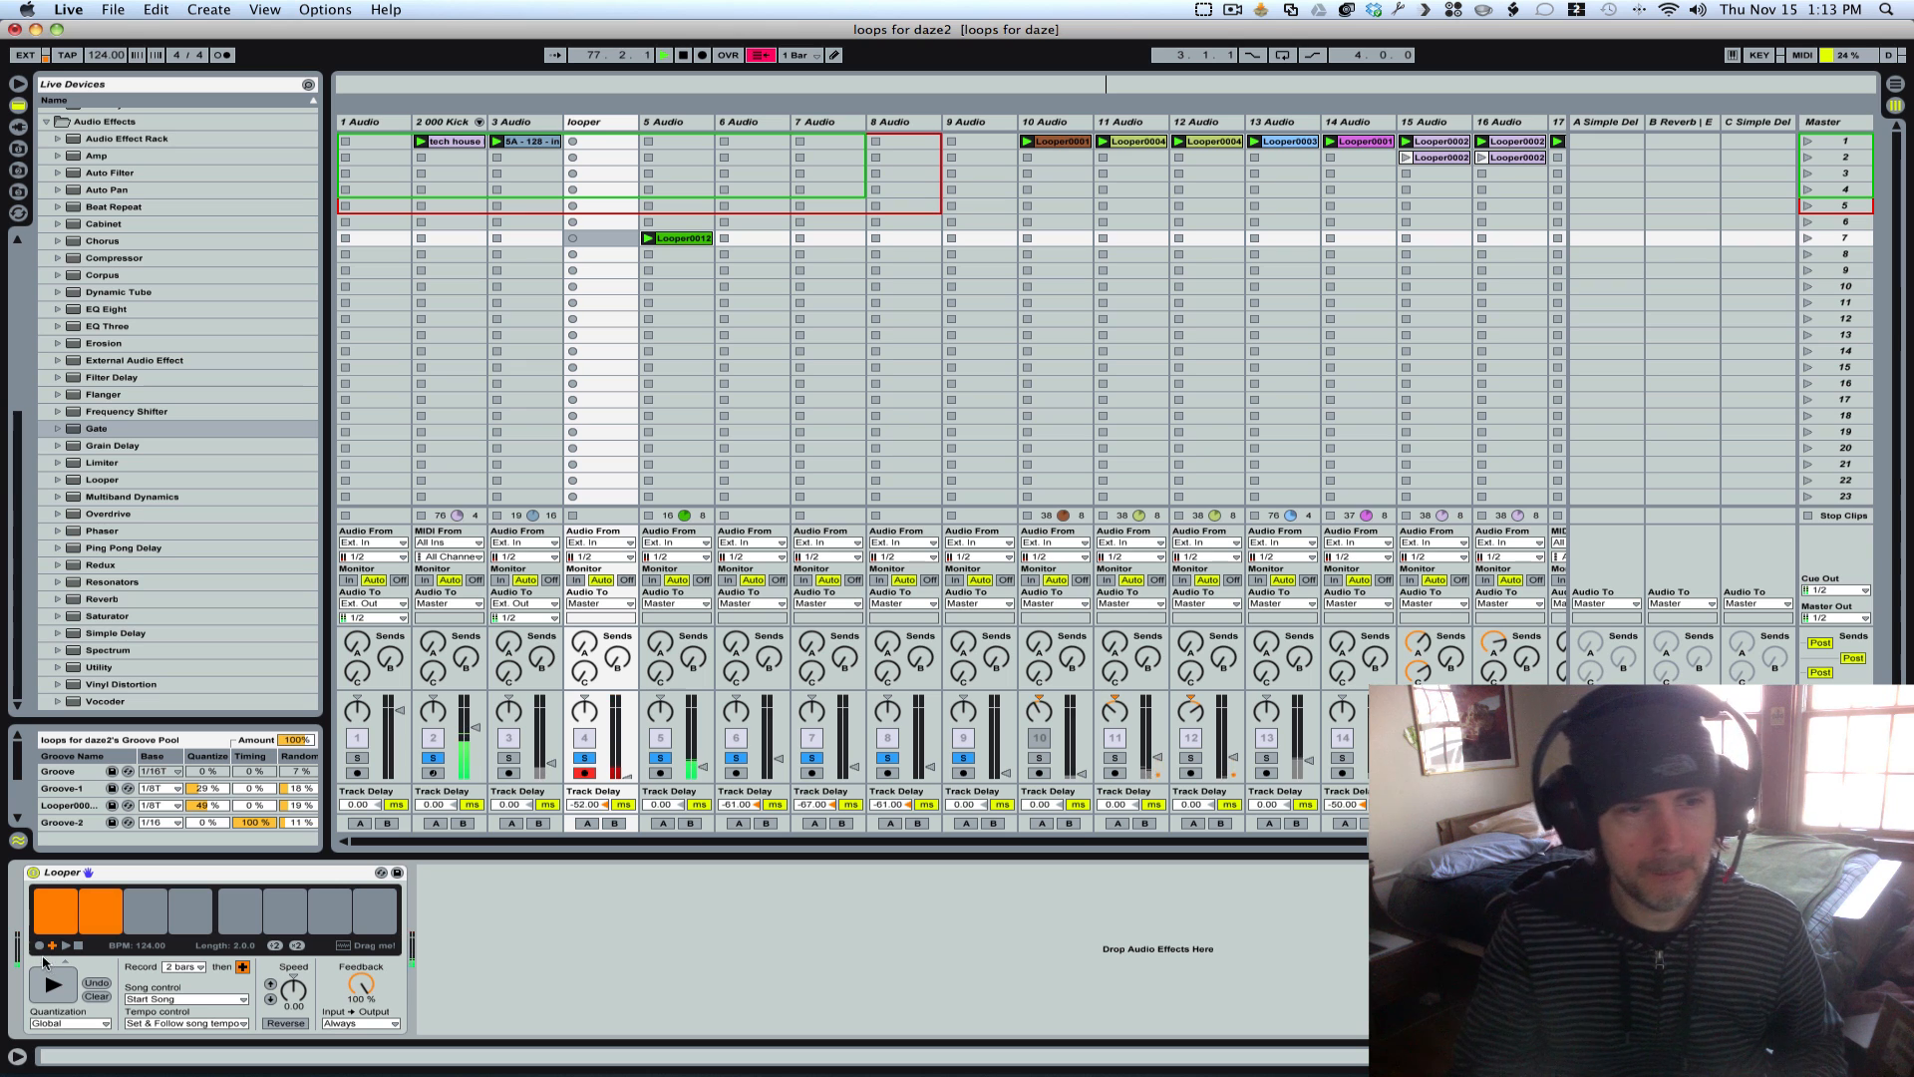
{"action": "left_click", "coordinate": [52, 985]}
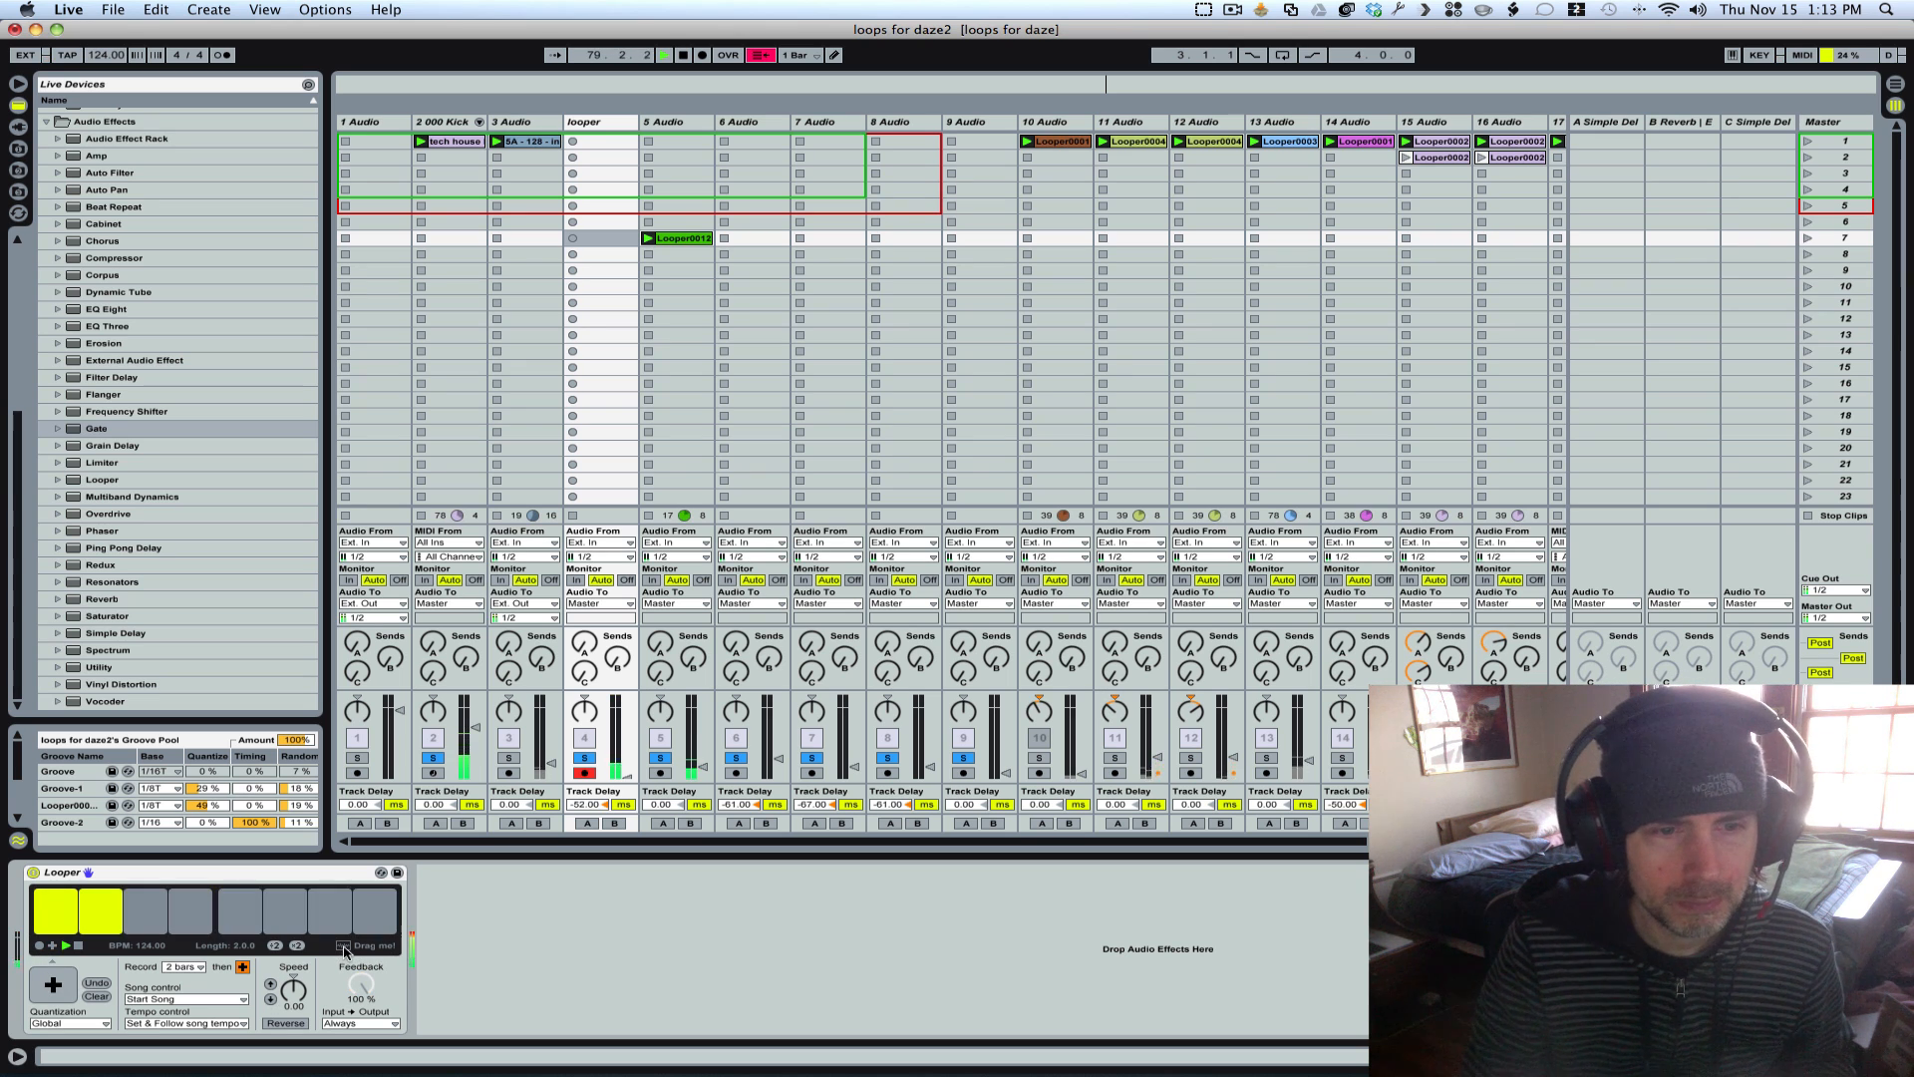
Step: Place the newly recorded Looper loop as a clip in 6 Audio's scene 7 slot
{"action": "left_click_drag", "start_coordinate": [346, 945], "coordinate": [510, 825]}
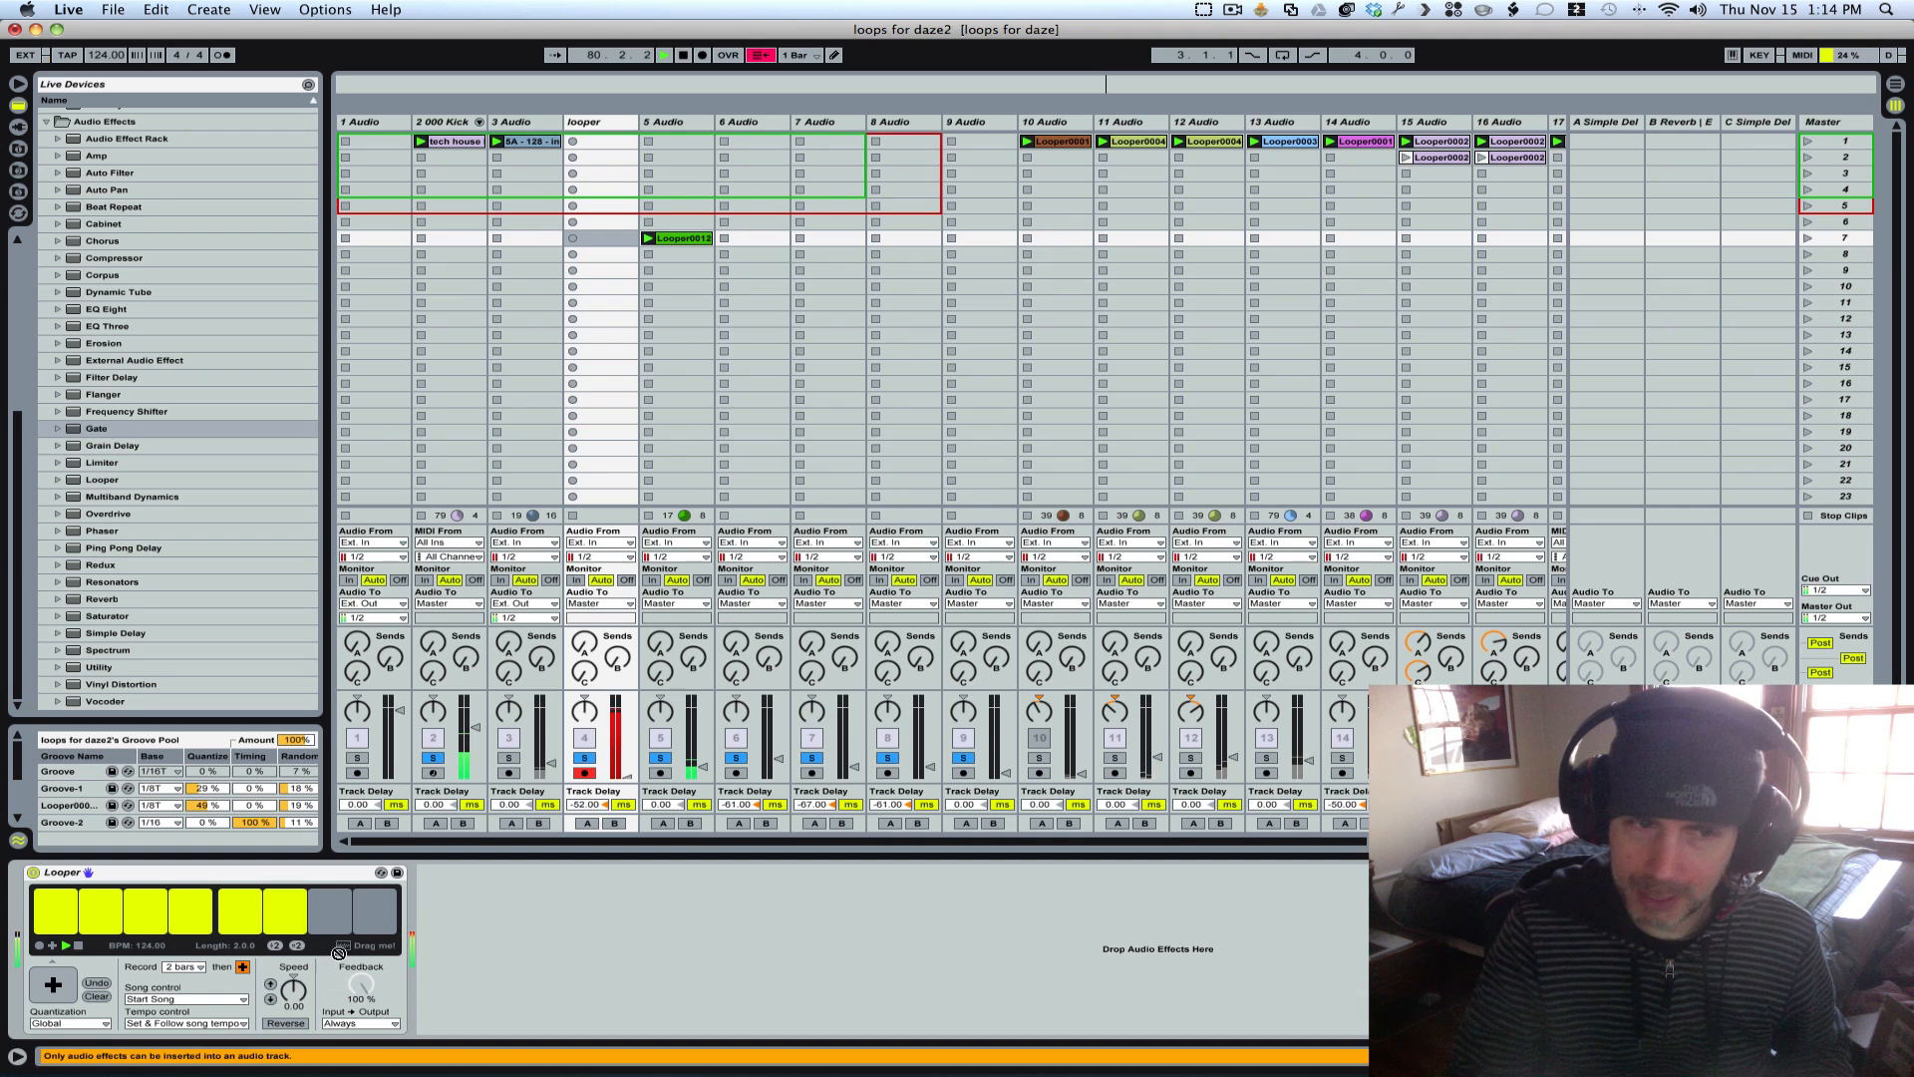
{"action": "left_click_drag", "start_coordinate": [344, 952], "coordinate": [742, 241]}
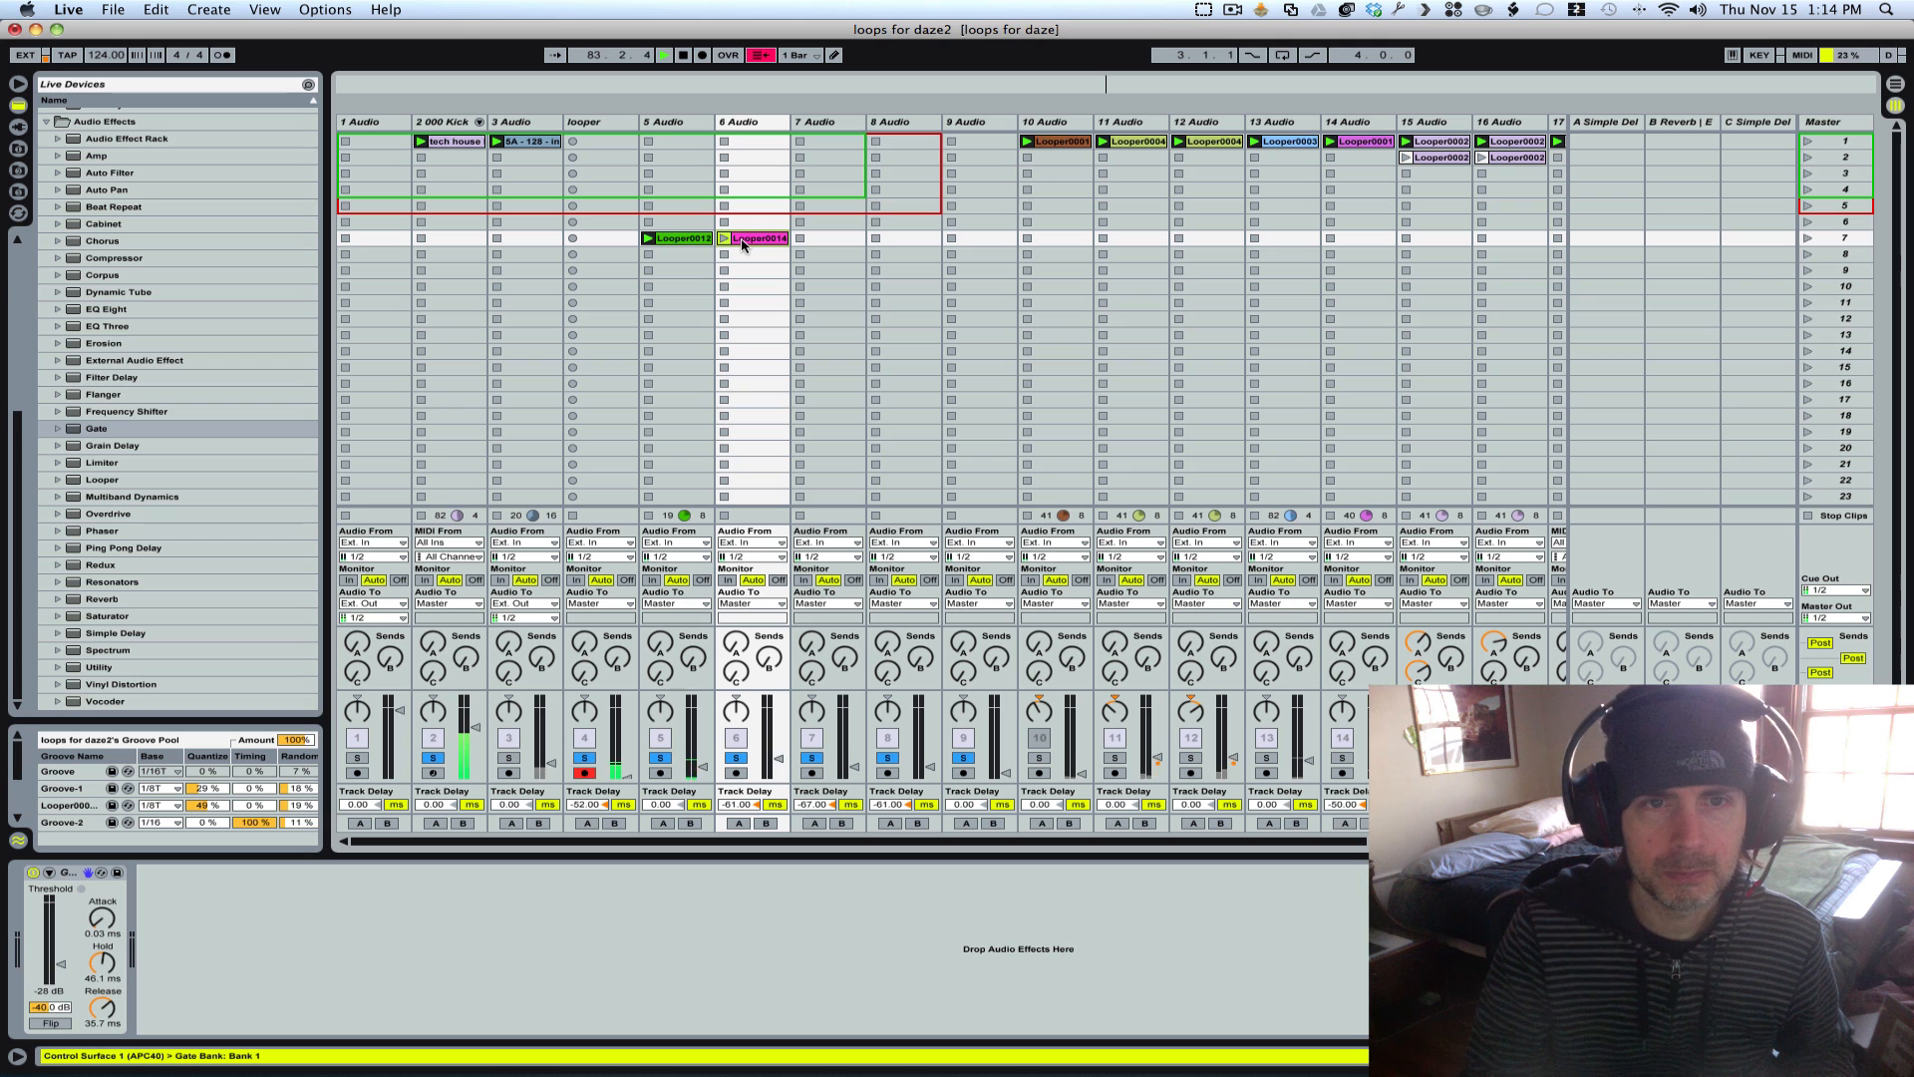
Step: Warp the 6 Audio clip so its first two hits fall on beats 1.2 and 1.4
{"action": "left_click", "coordinate": [742, 239]}
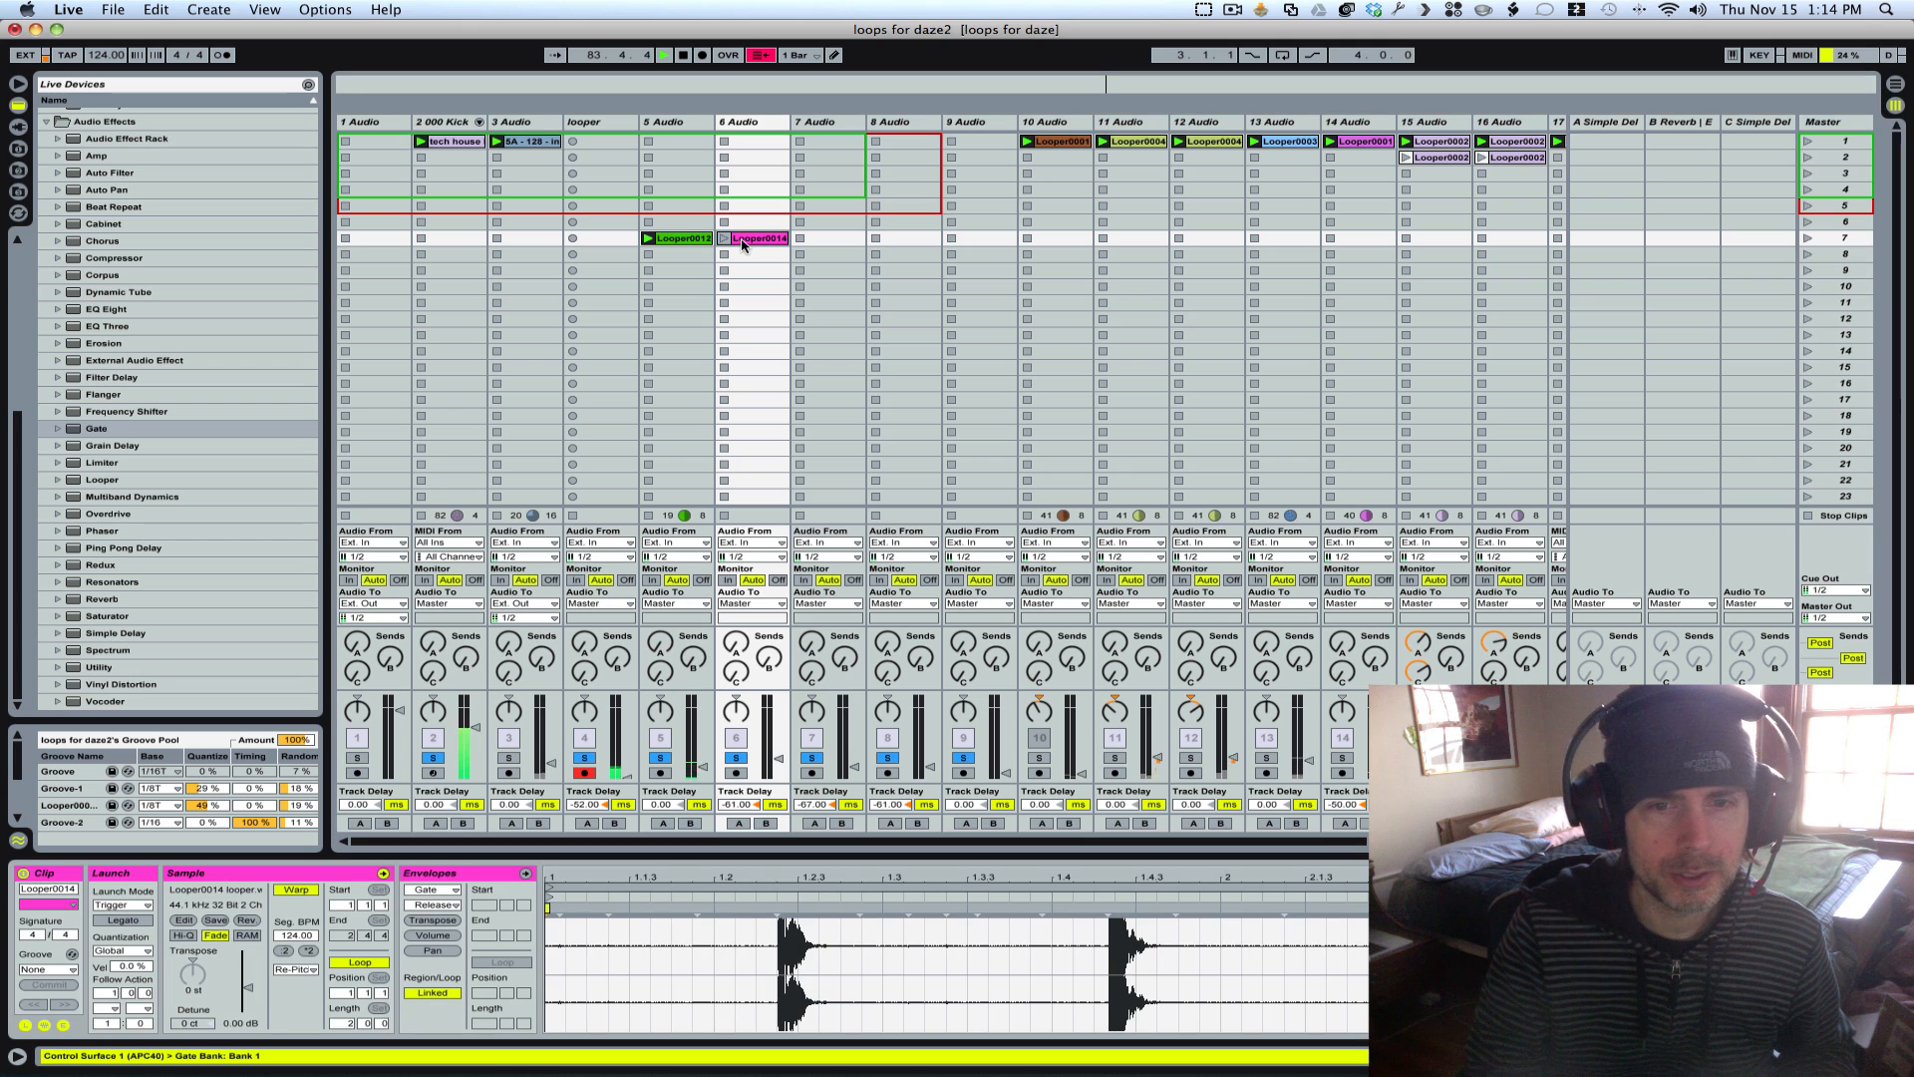
{"action": "left_click", "coordinate": [777, 909]}
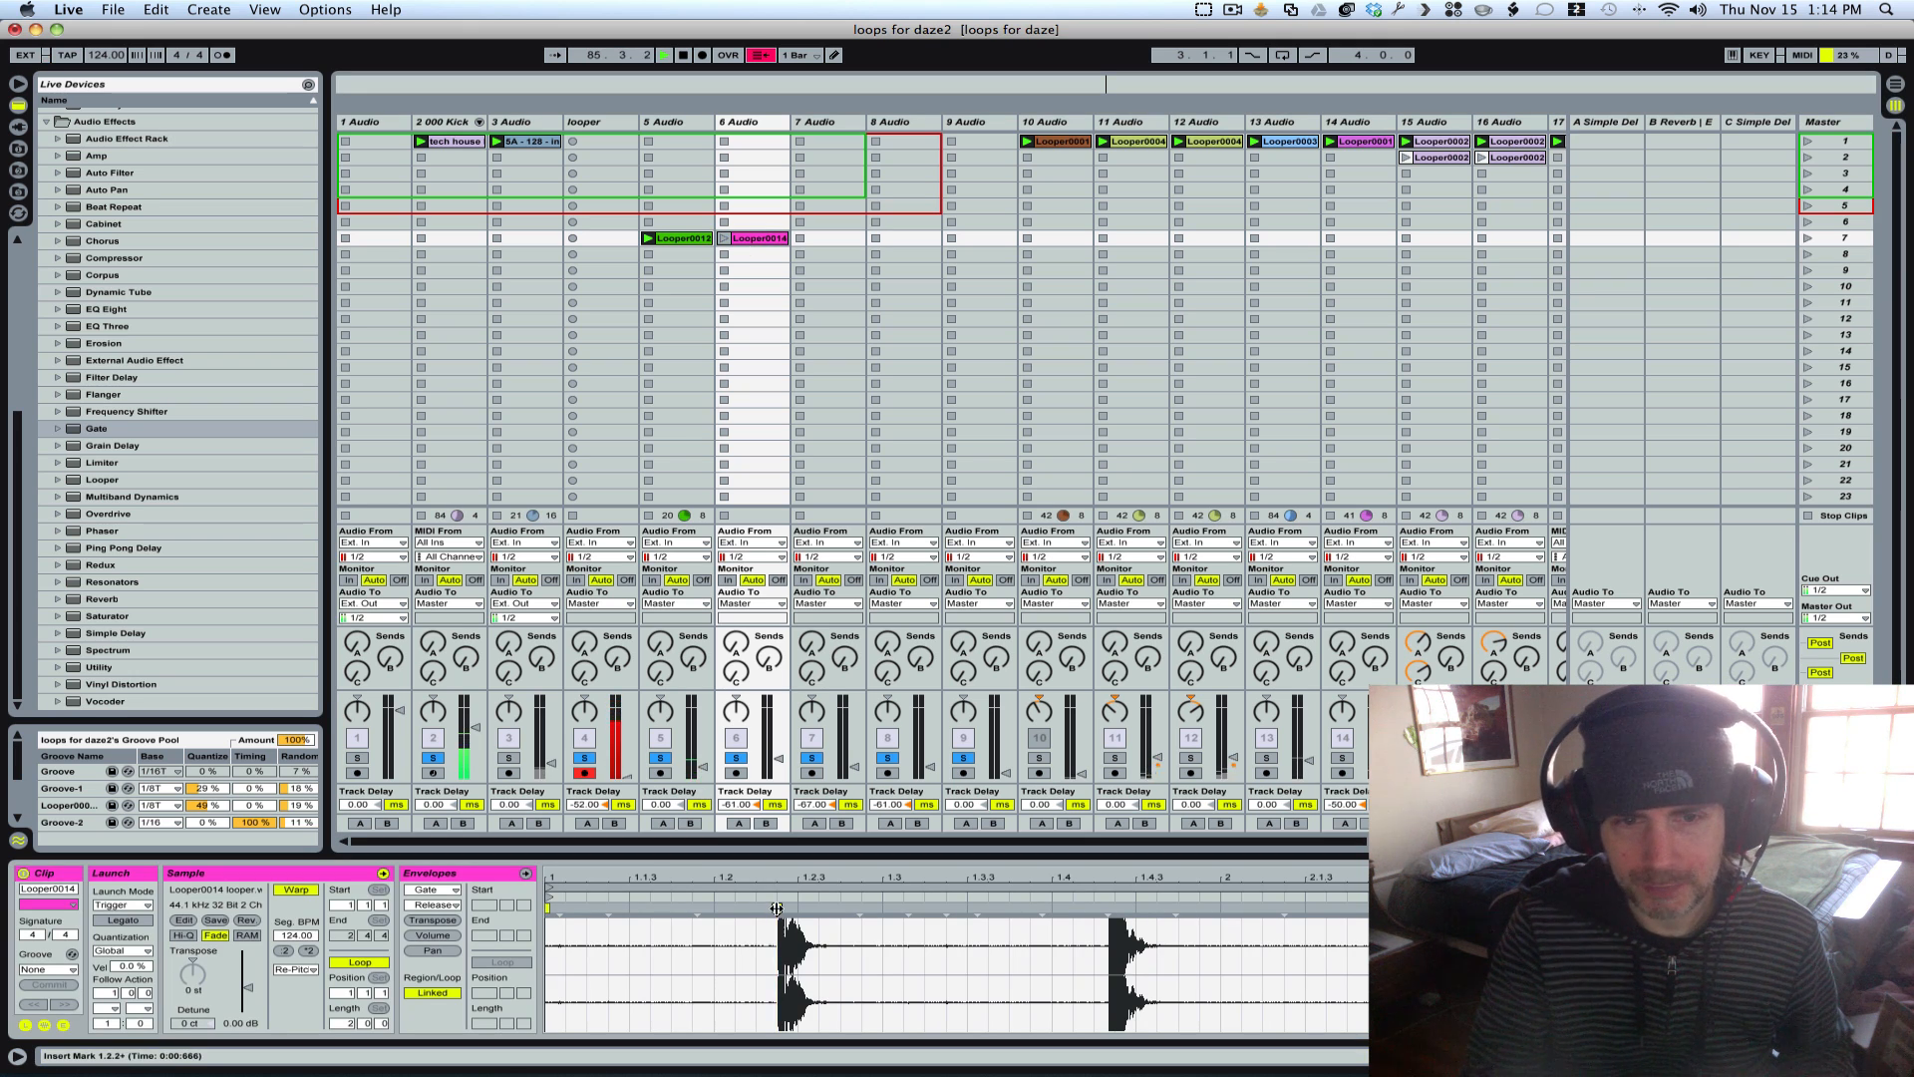
{"action": "left_click_drag", "start_coordinate": [777, 910], "coordinate": [715, 908]}
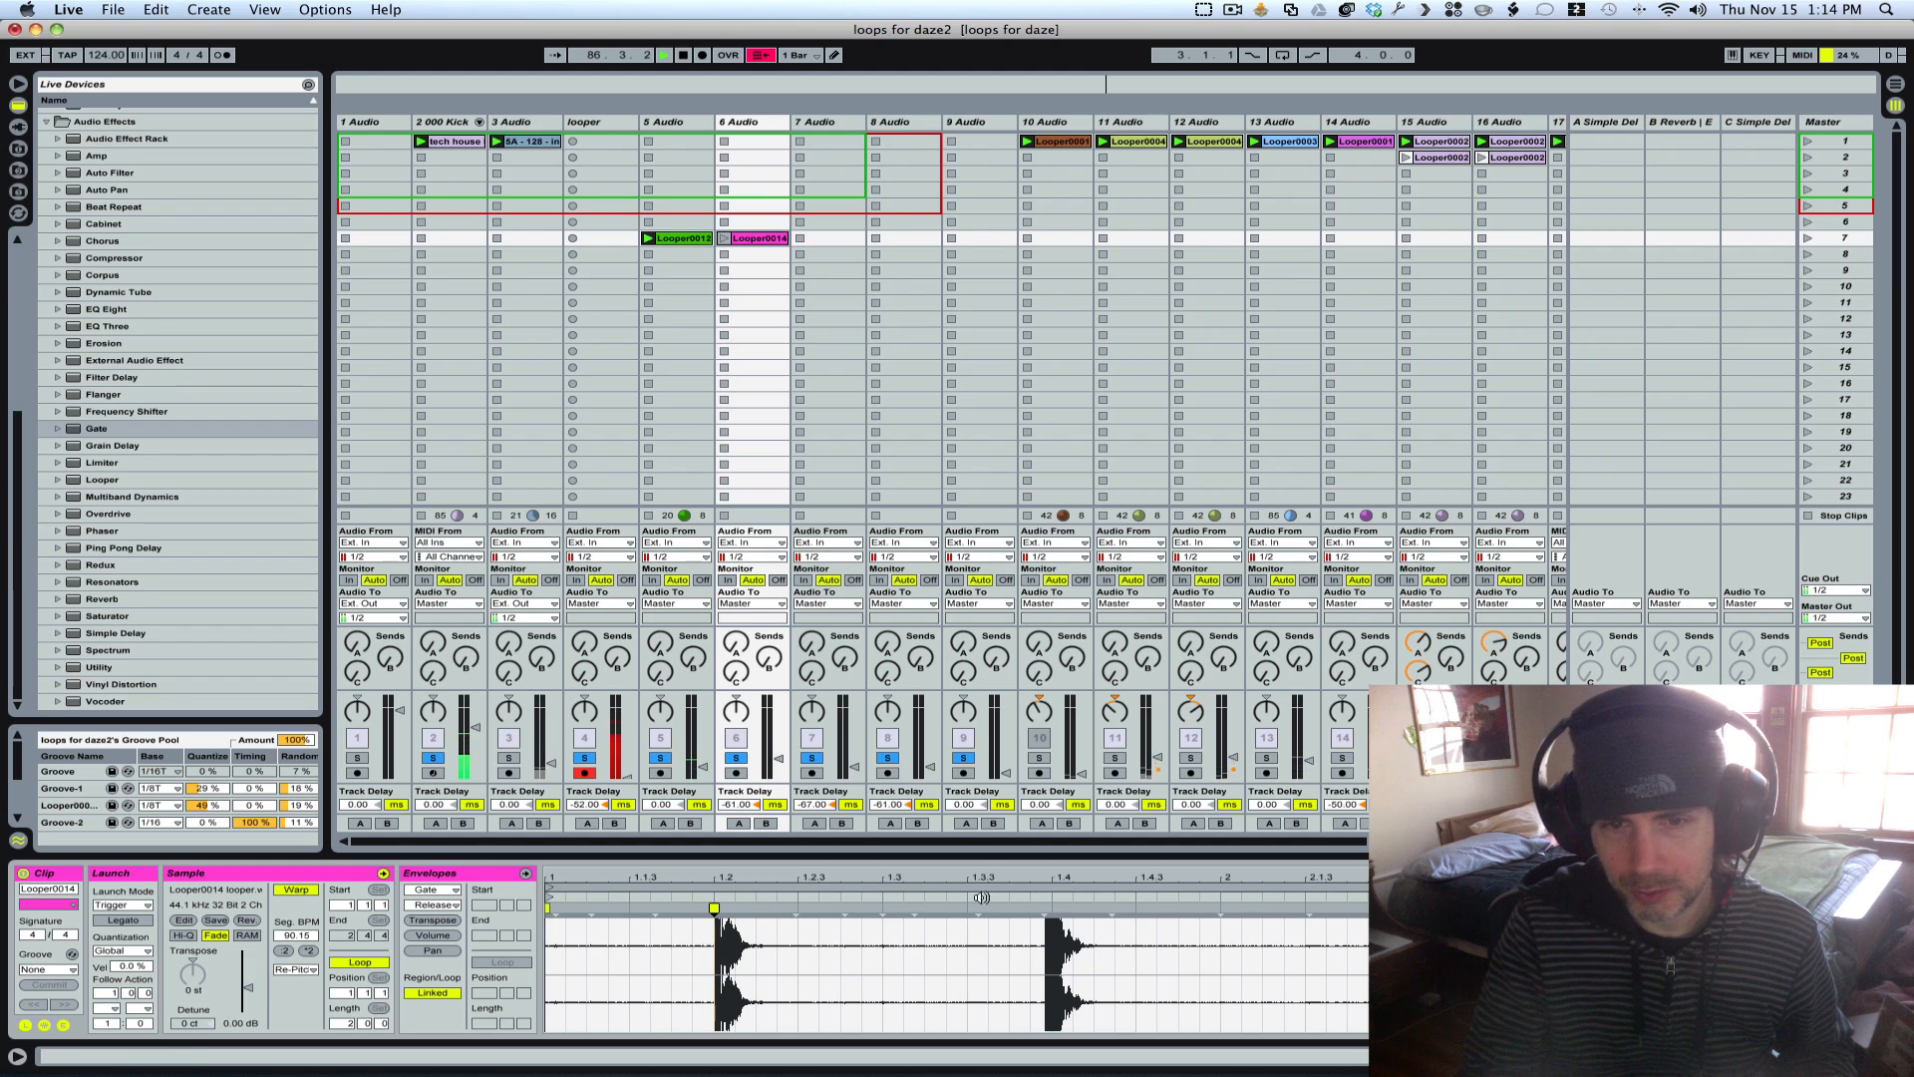
{"action": "left_click", "coordinate": [1044, 909]}
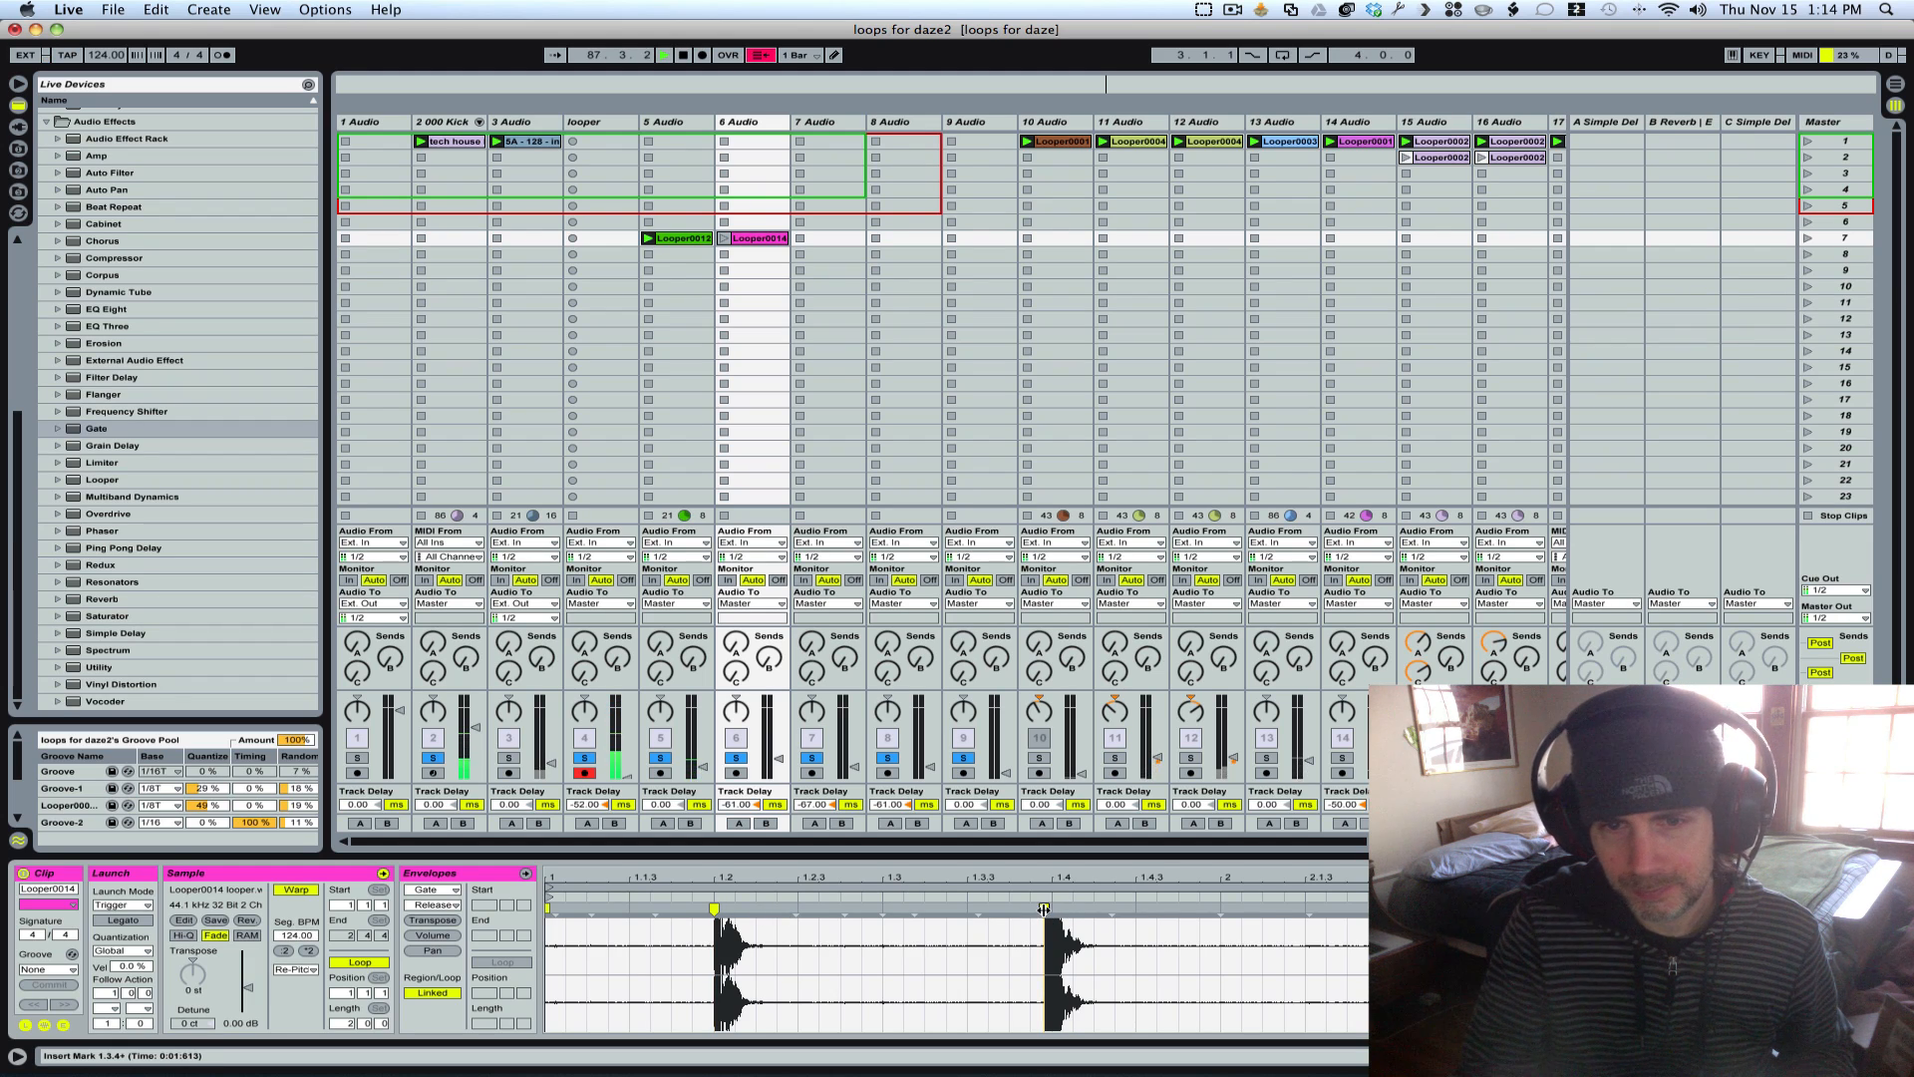
{"action": "left_click_drag", "start_coordinate": [1043, 909], "coordinate": [1052, 909]}
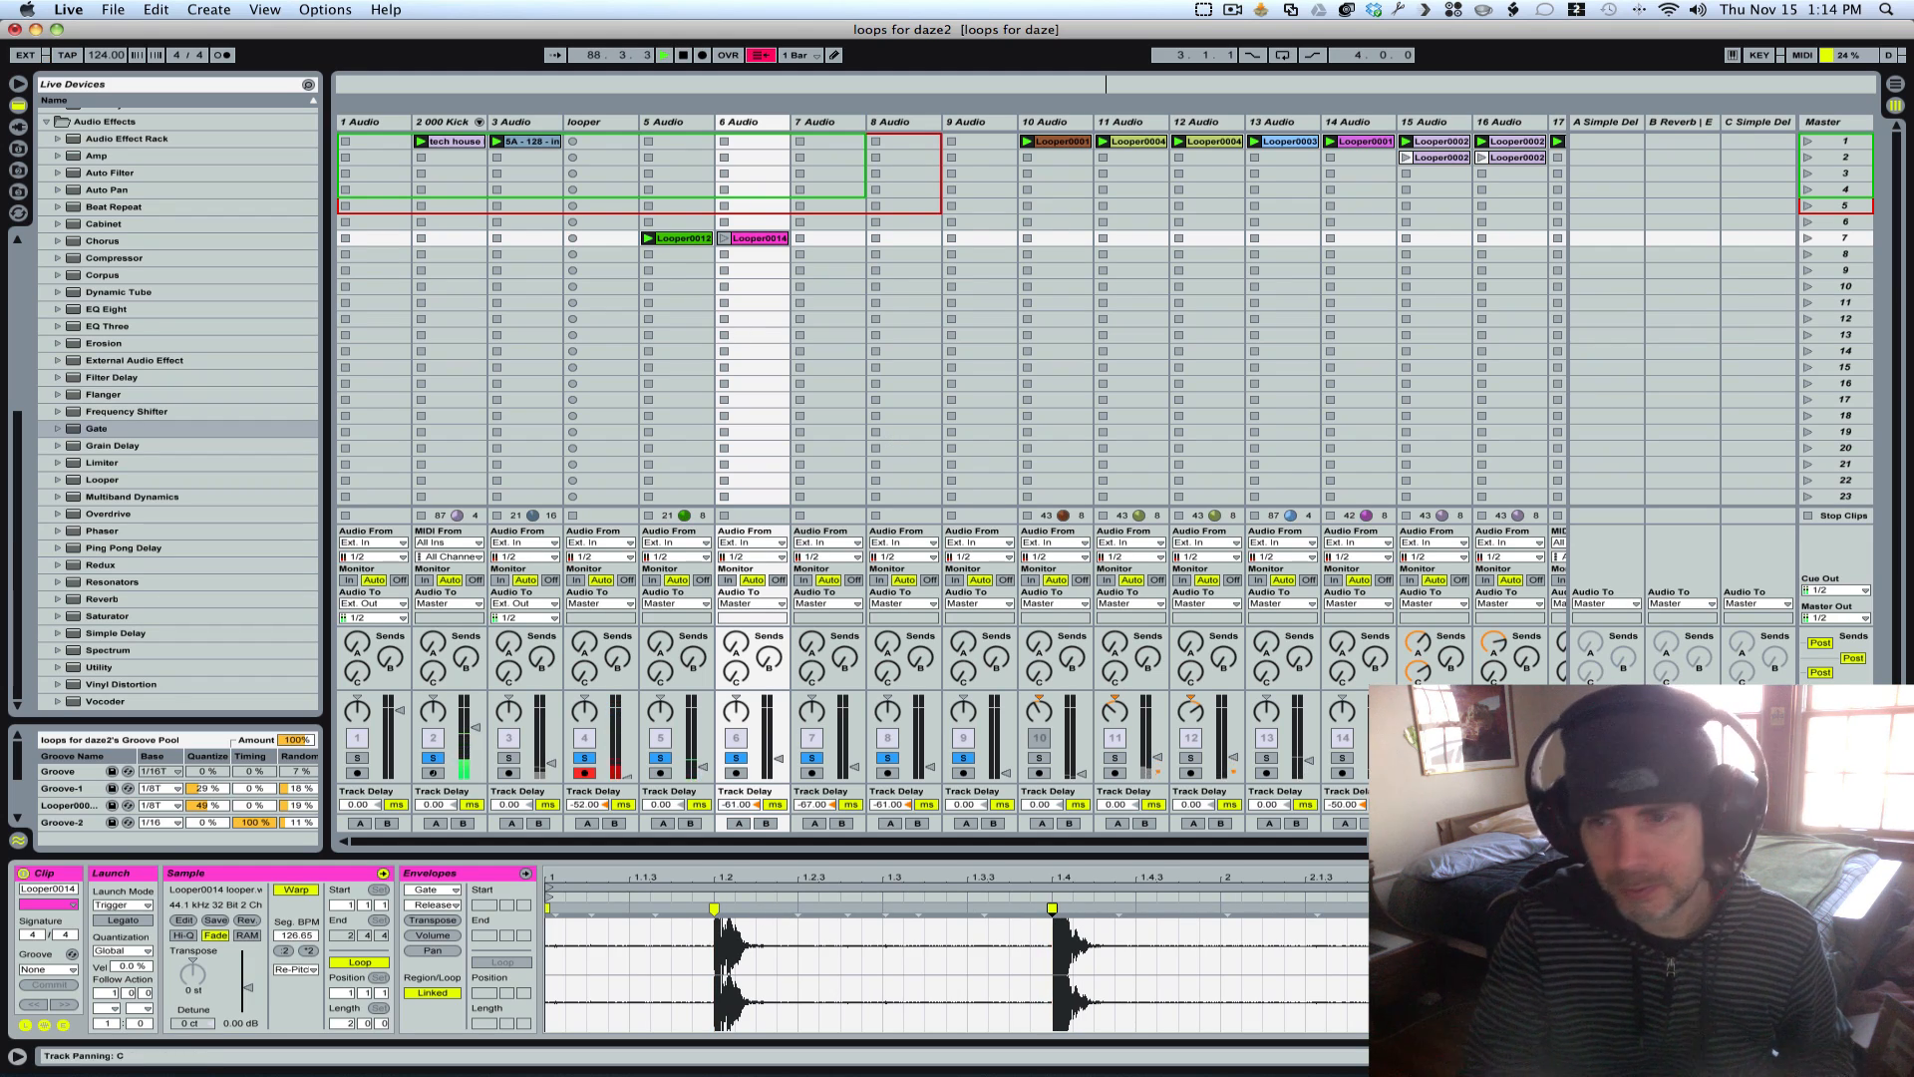
Step: Launch the 6 Audio clip in scene 7 and adjust the track's volume
{"action": "left_click", "coordinate": [724, 238]}
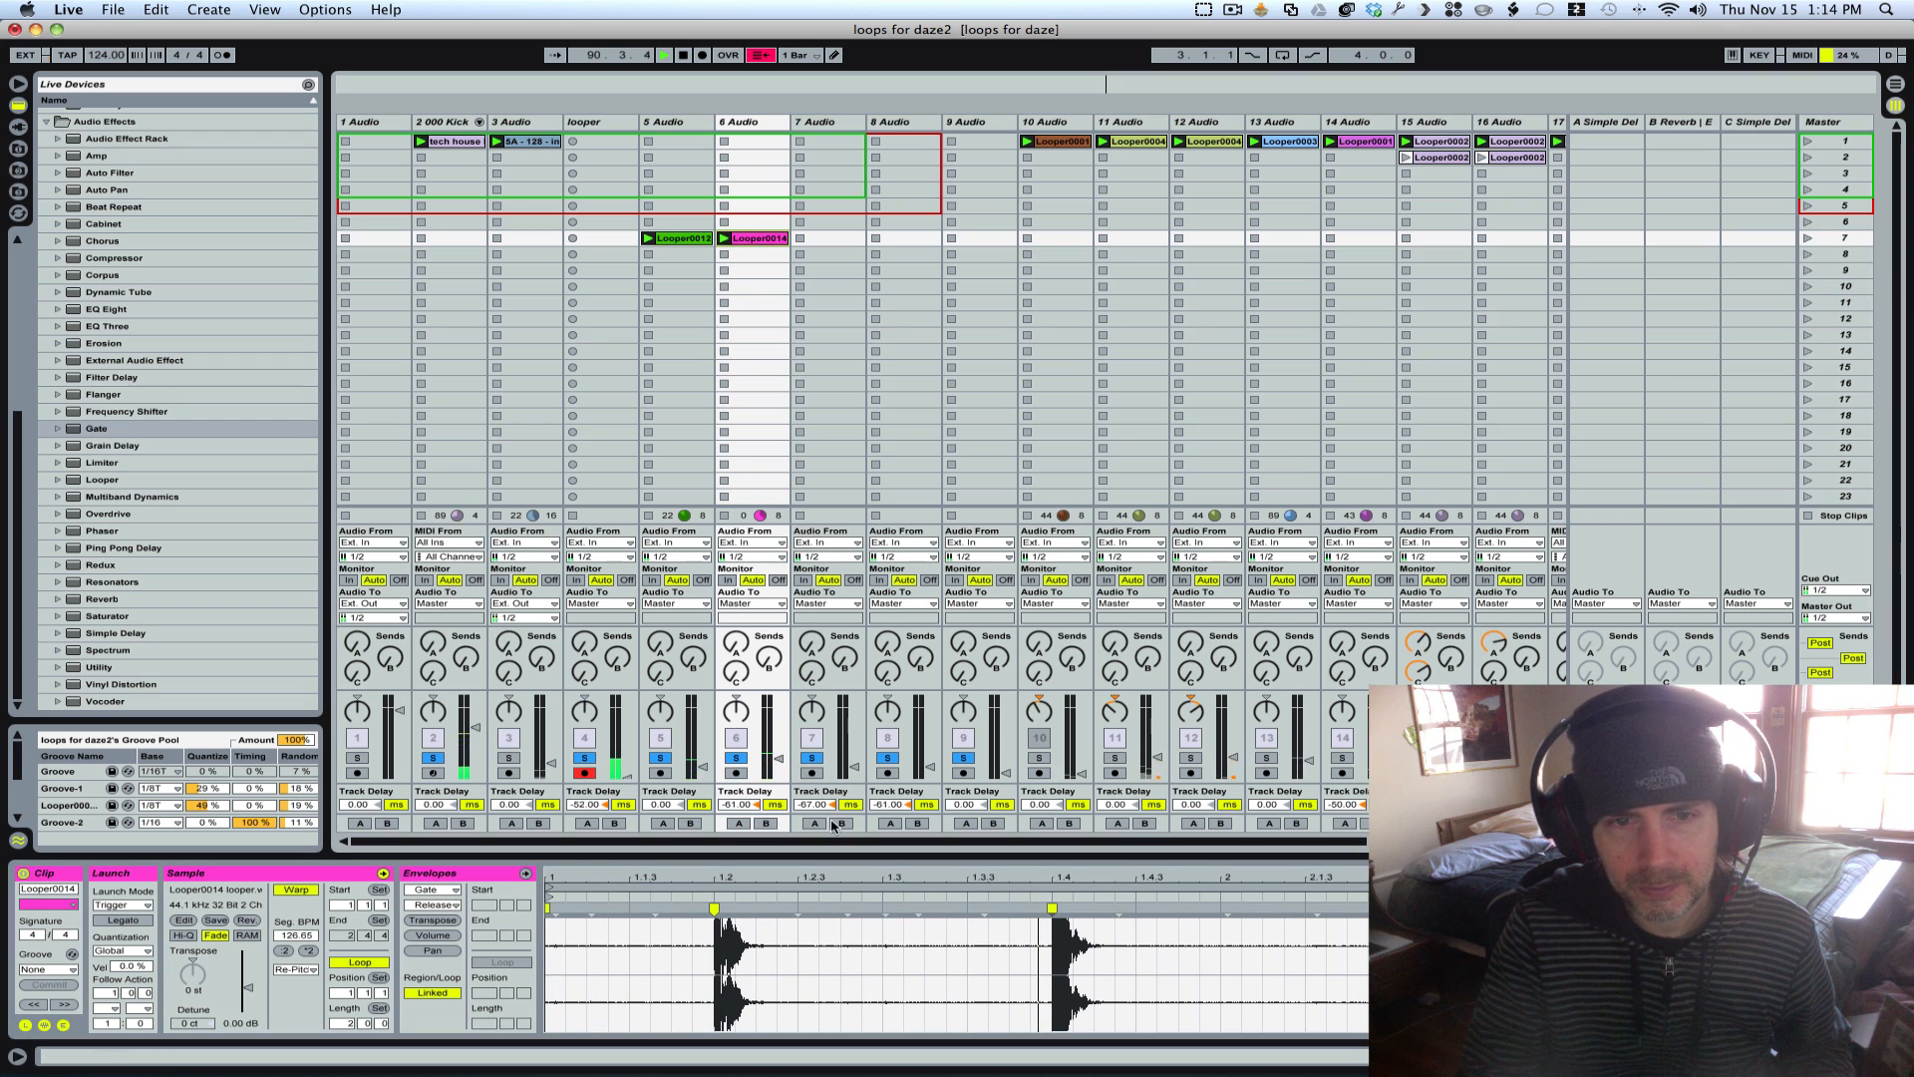
{"action": "left_click", "coordinate": [776, 761]}
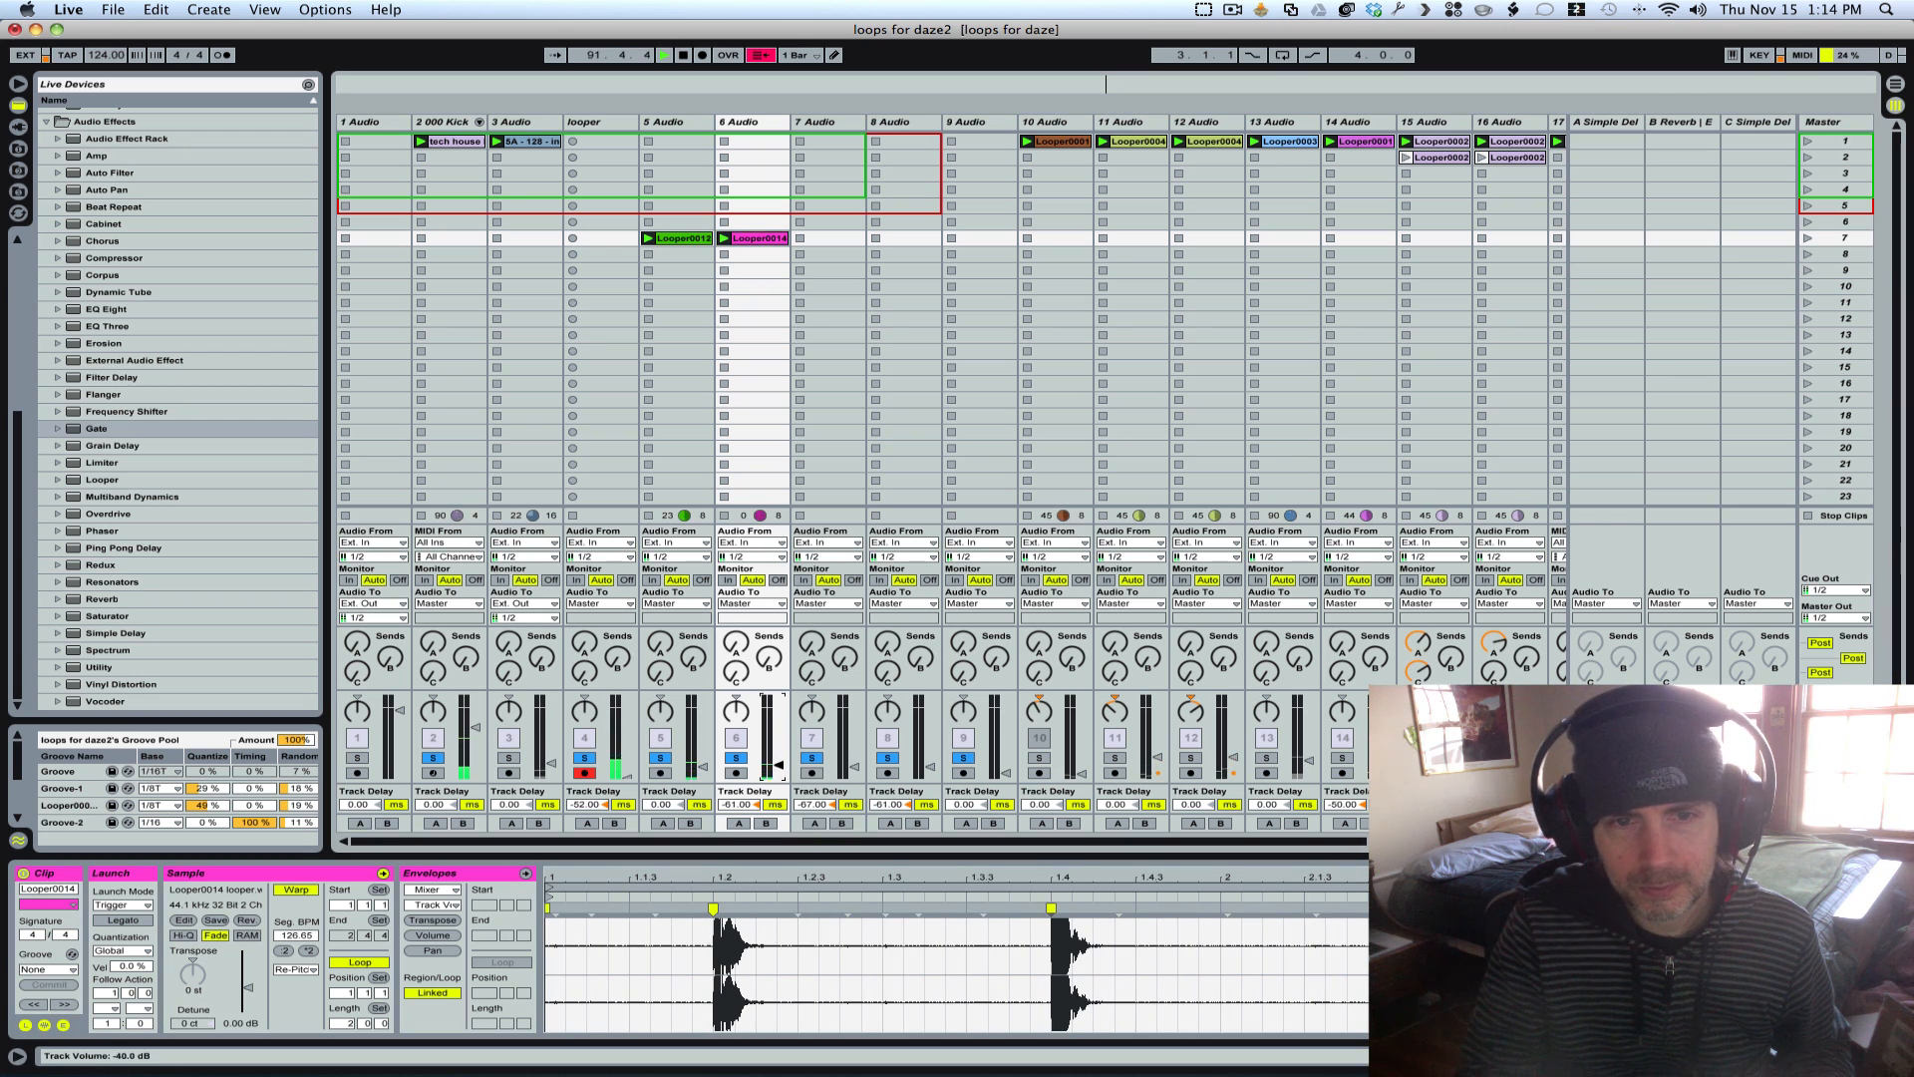
Step: Set the 6 Audio Gate to 23.0 ms hold, -33 dB threshold, 8.07 ms release and 6.20 ms attack, and stop playback
{"action": "left_click", "coordinate": [757, 121]}
{"action": "double_click", "coordinate": [758, 122]}
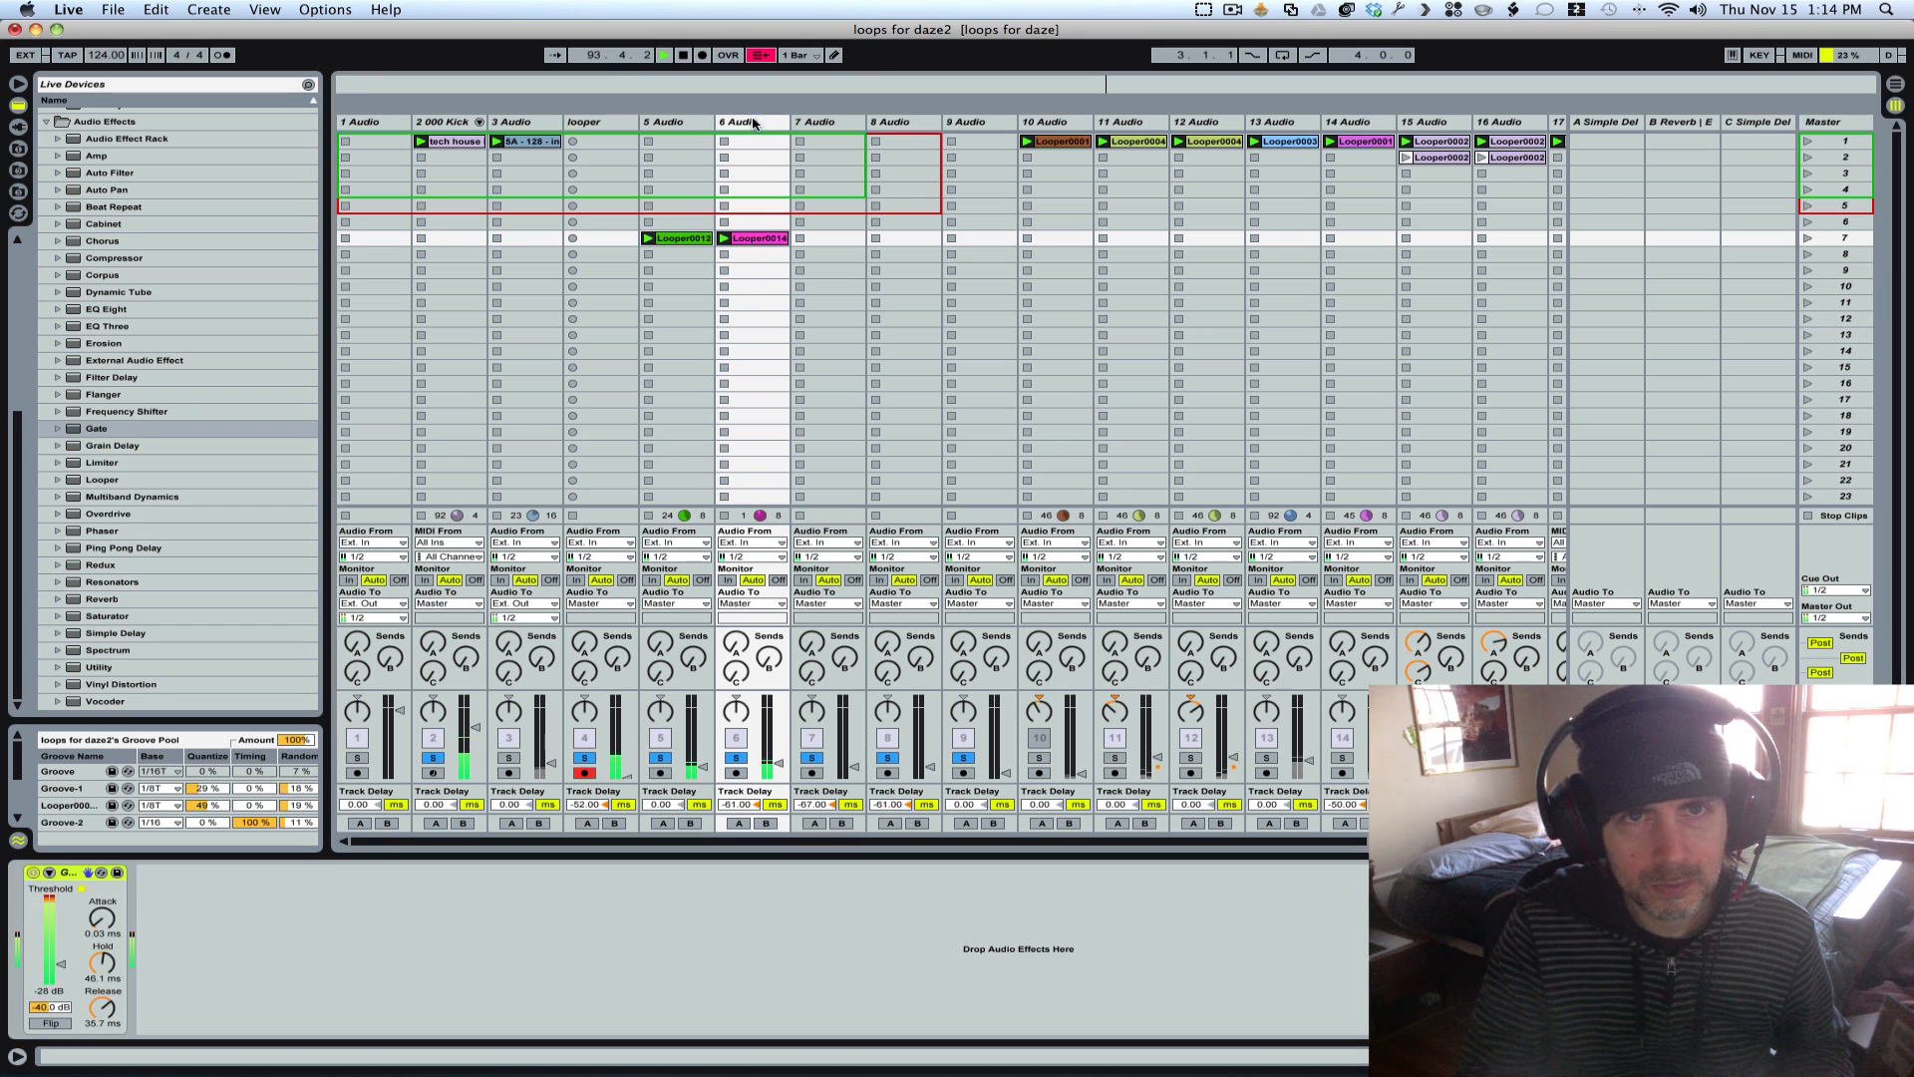
{"action": "left_click", "coordinate": [101, 963]}
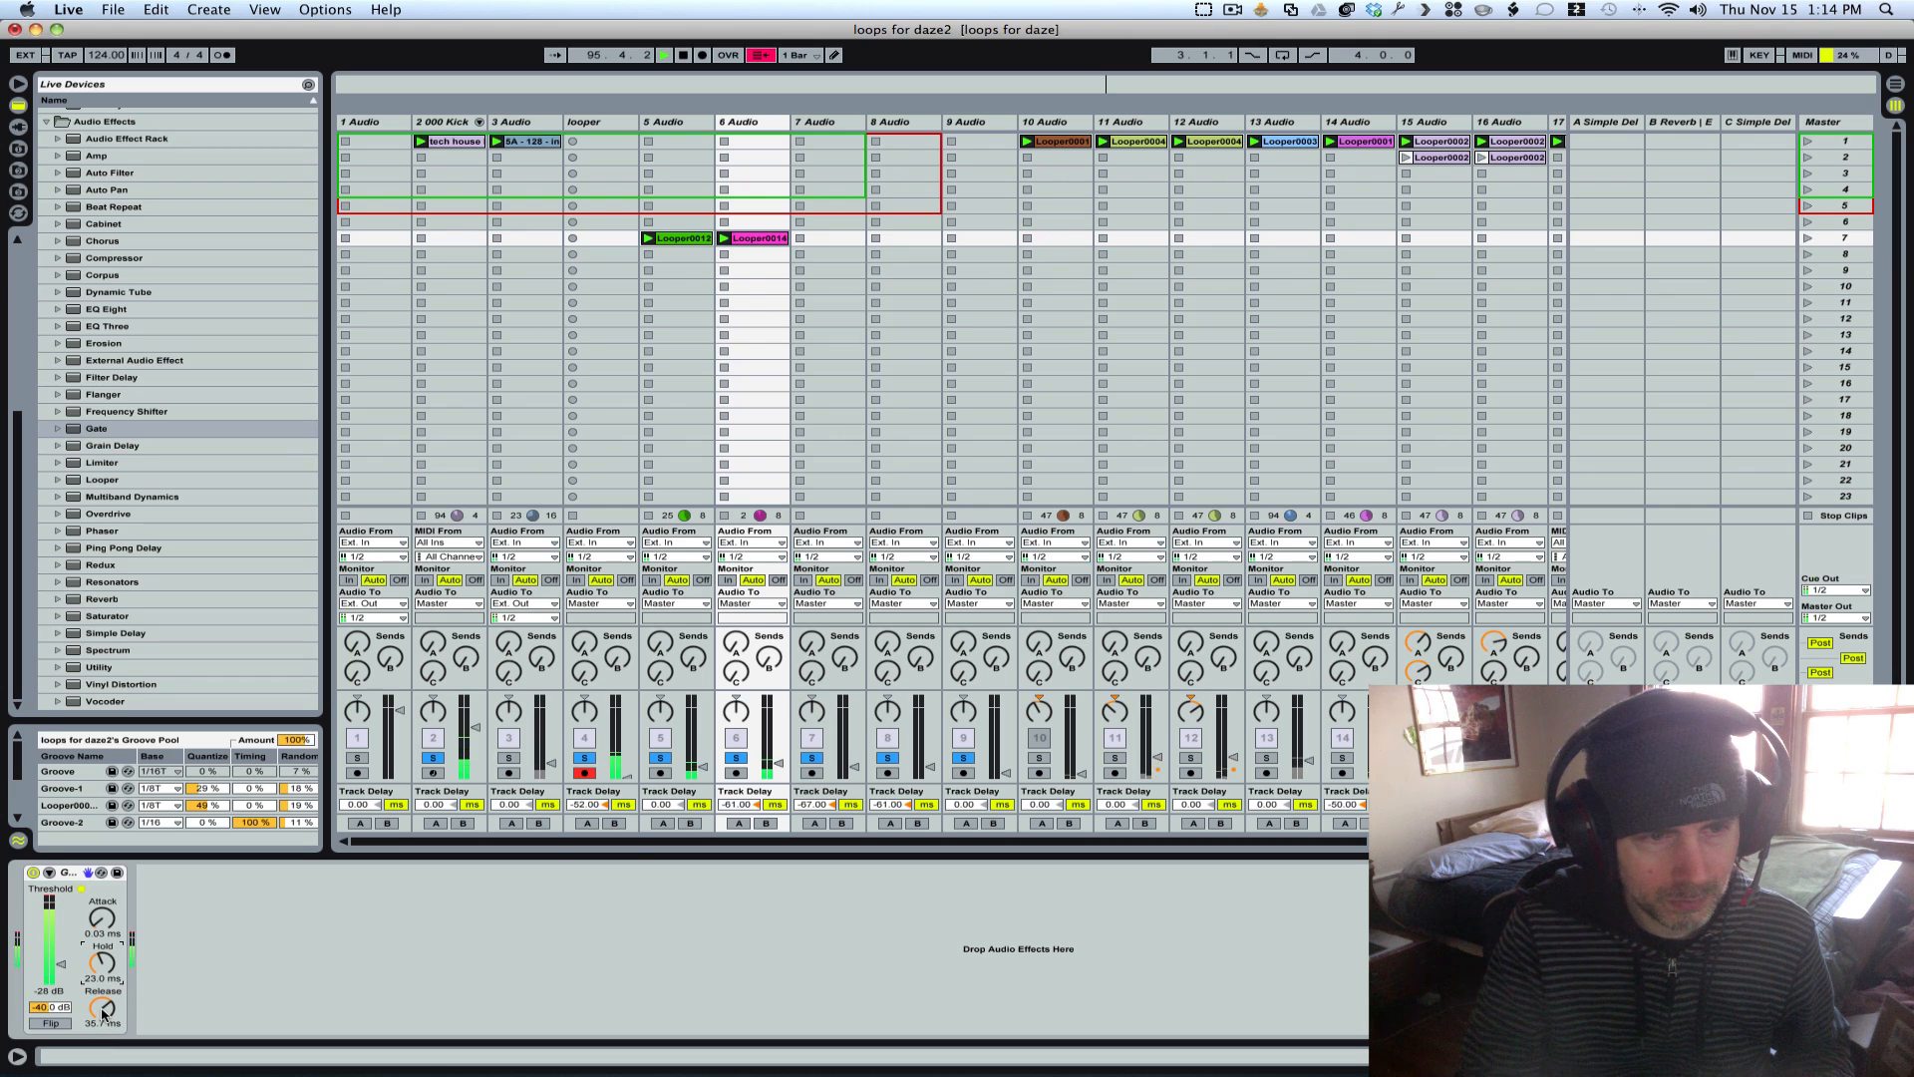
{"action": "left_click_drag", "start_coordinate": [60, 968], "coordinate": [61, 978]}
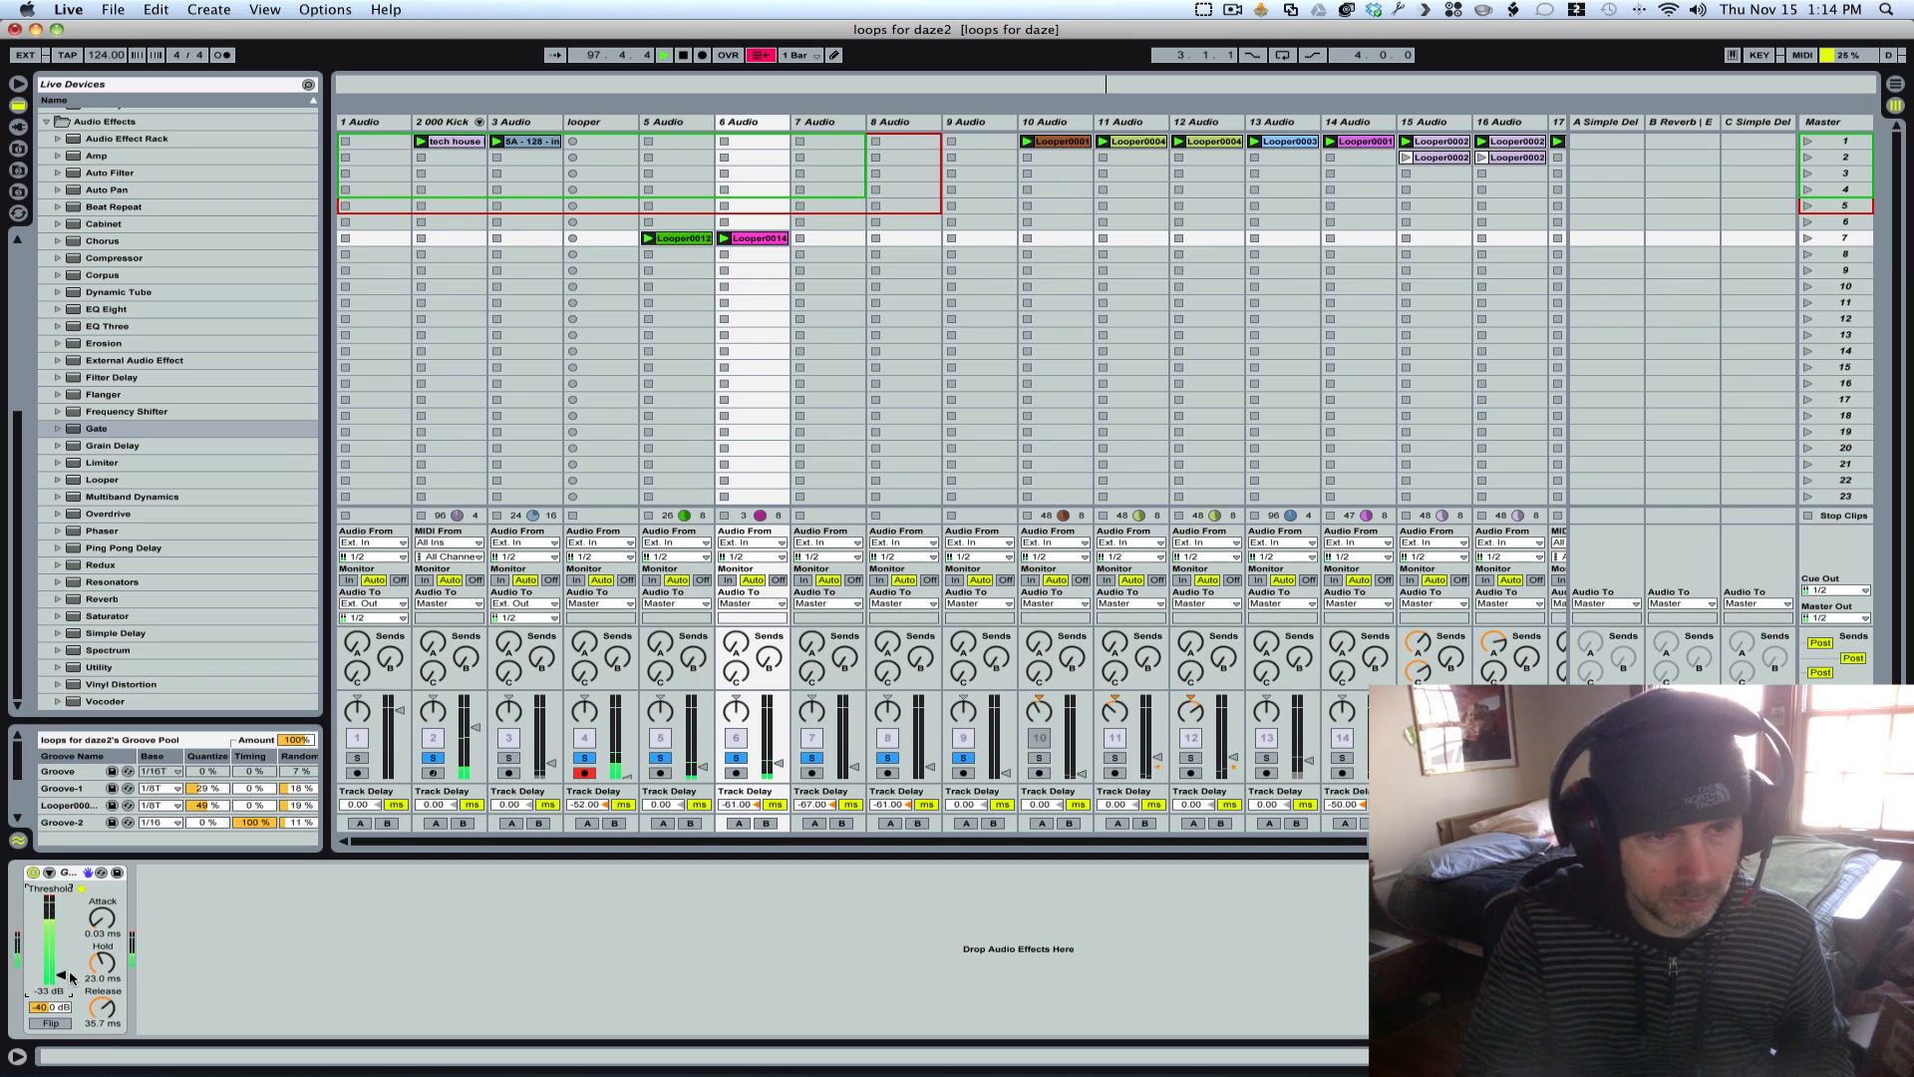
{"action": "left_click_drag", "start_coordinate": [103, 1005], "coordinate": [103, 1047]}
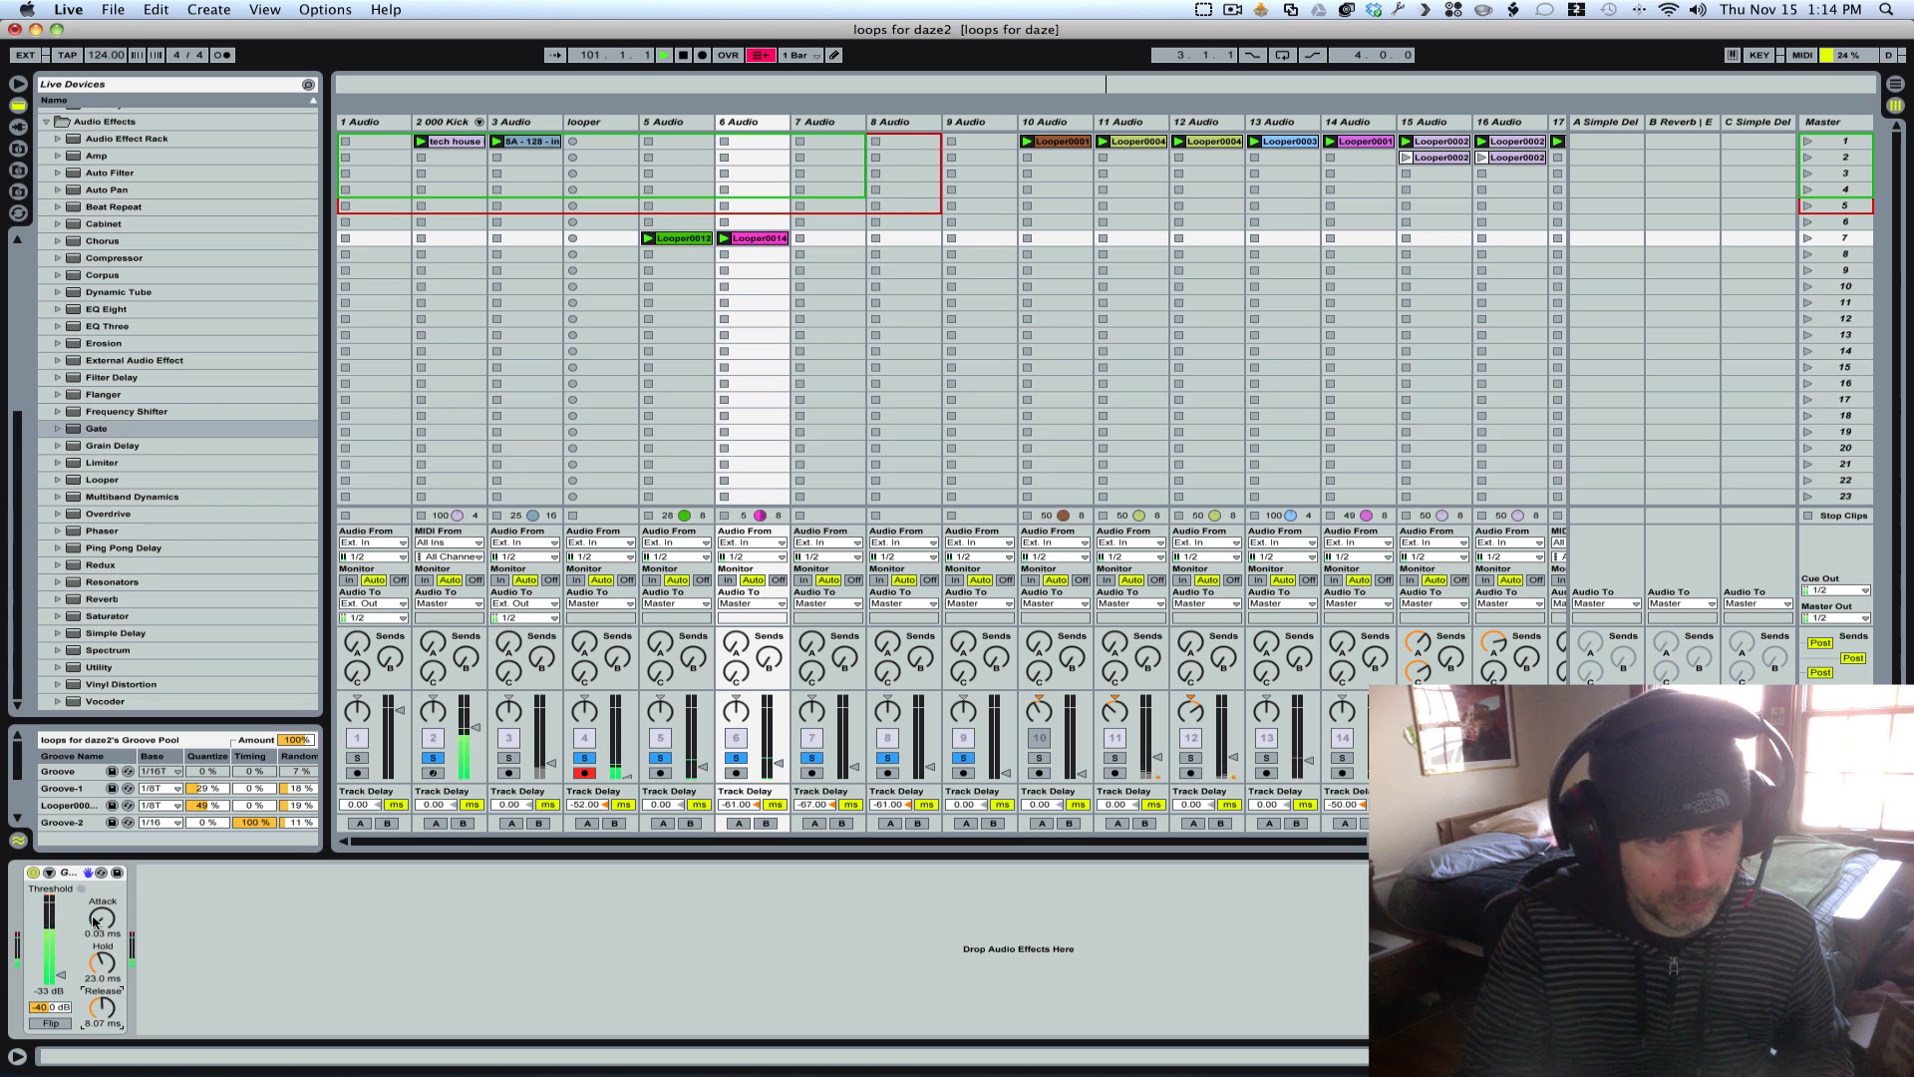
{"action": "left_click_drag", "start_coordinate": [95, 920], "coordinate": [95, 916]}
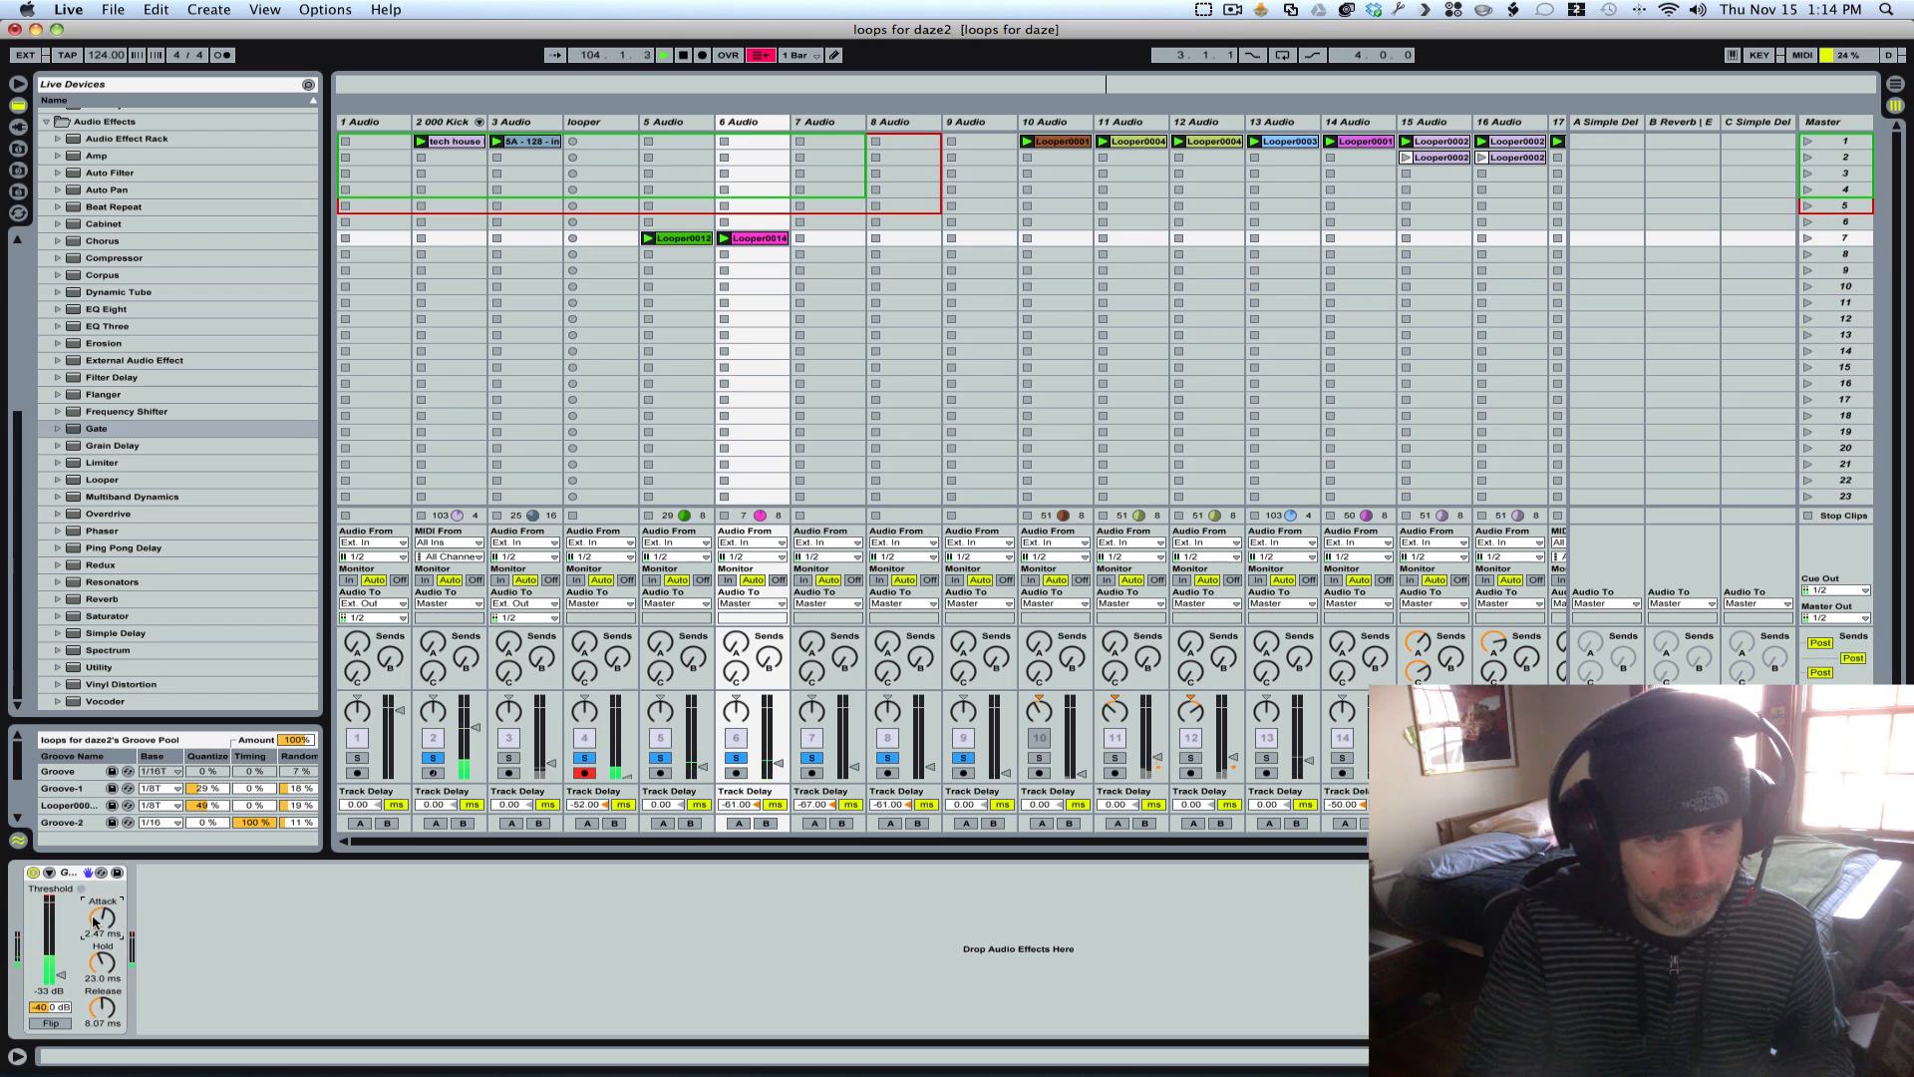
{"action": "left_click_drag", "start_coordinate": [97, 922], "coordinate": [96, 902]}
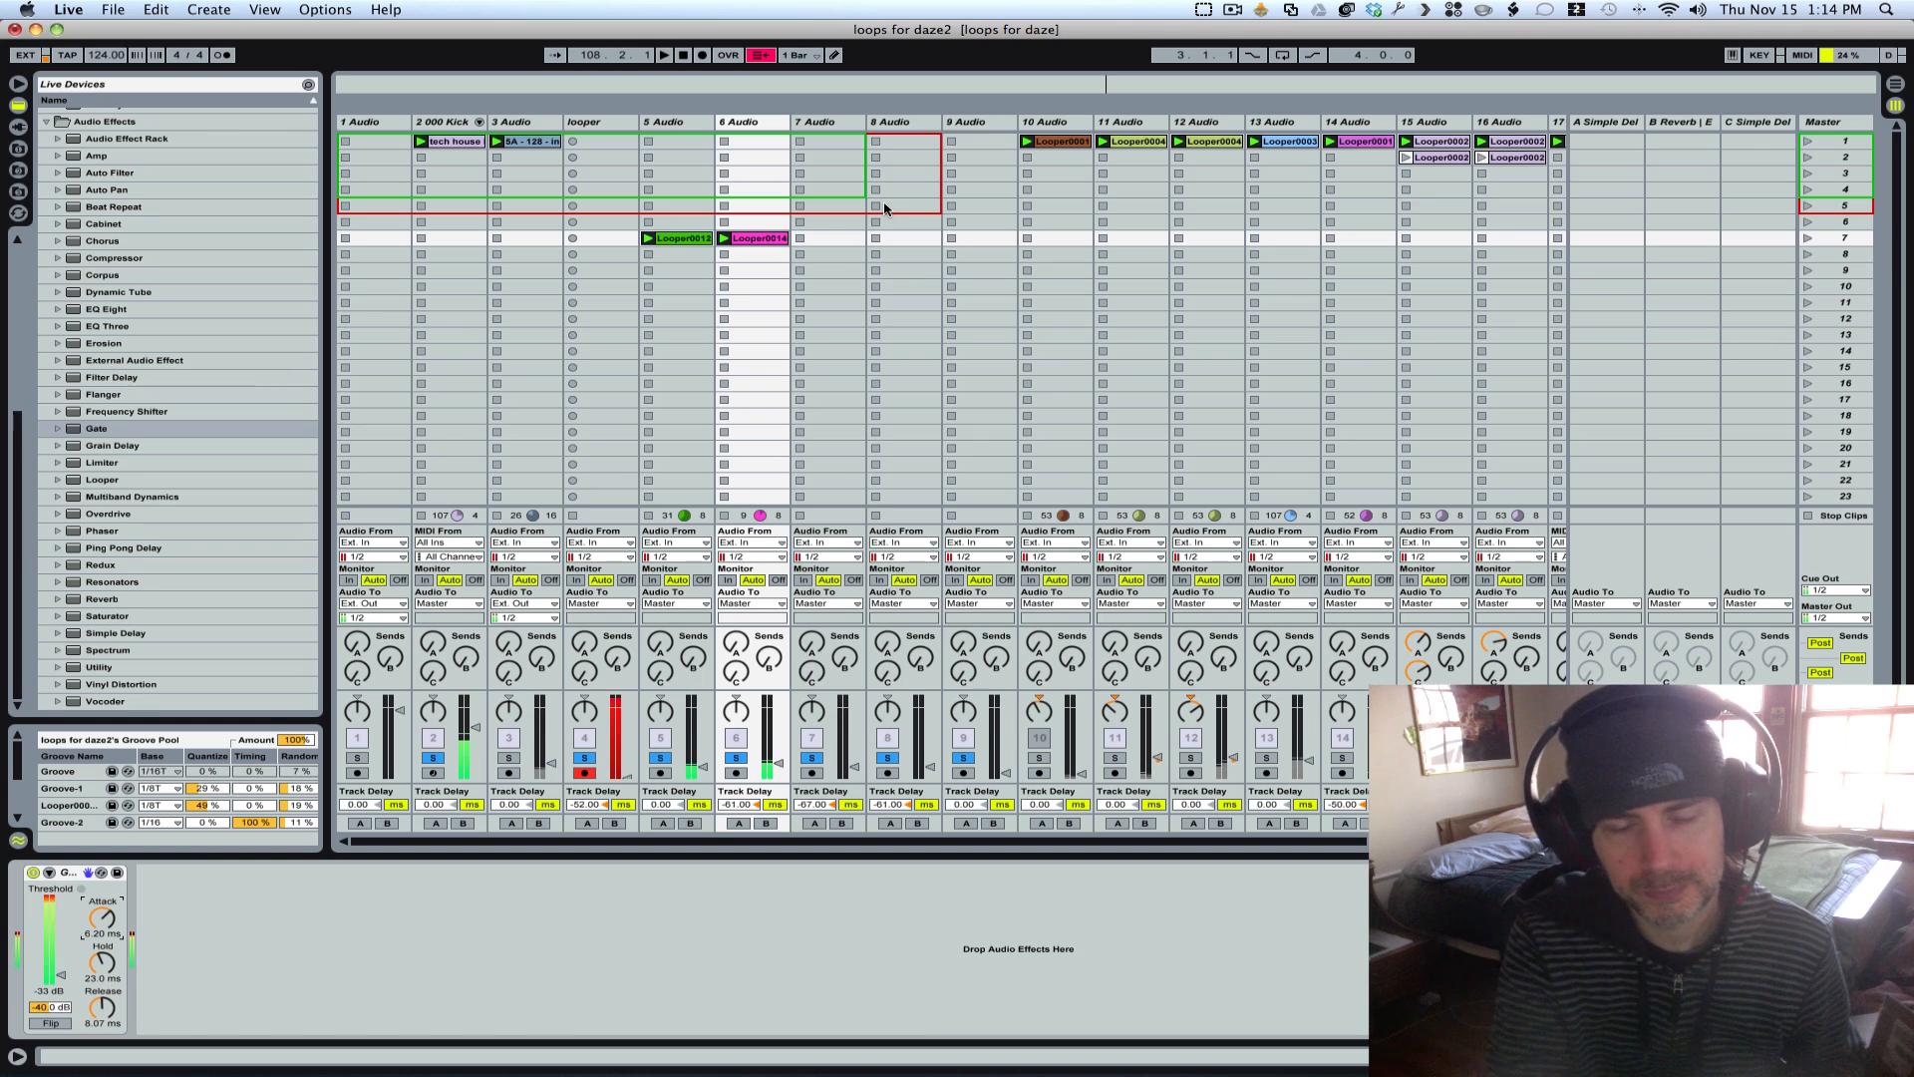
{"action": "key", "text": "space"}
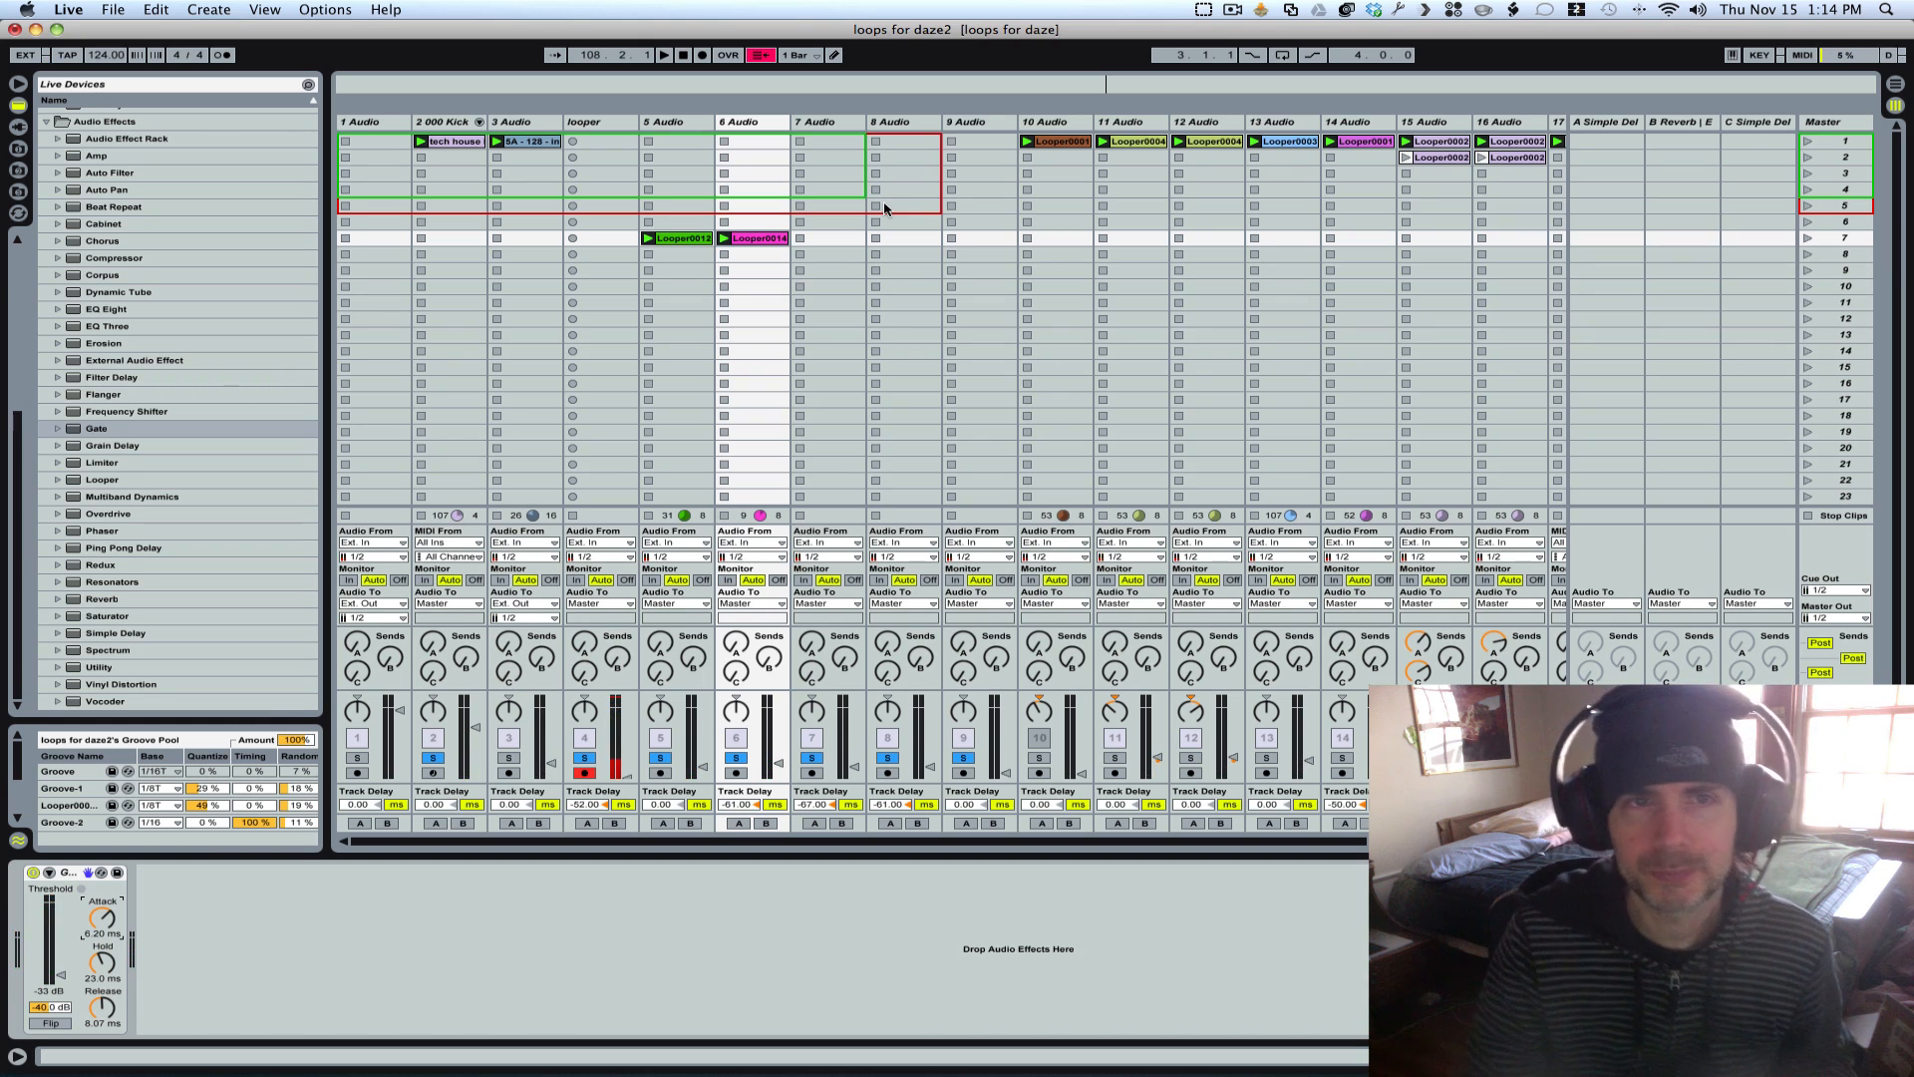
Step: Clear the Looper, record a new 2-bar loop and place it as a clip in 7 Audio's scene 7 slot
{"action": "left_click", "coordinate": [594, 122]}
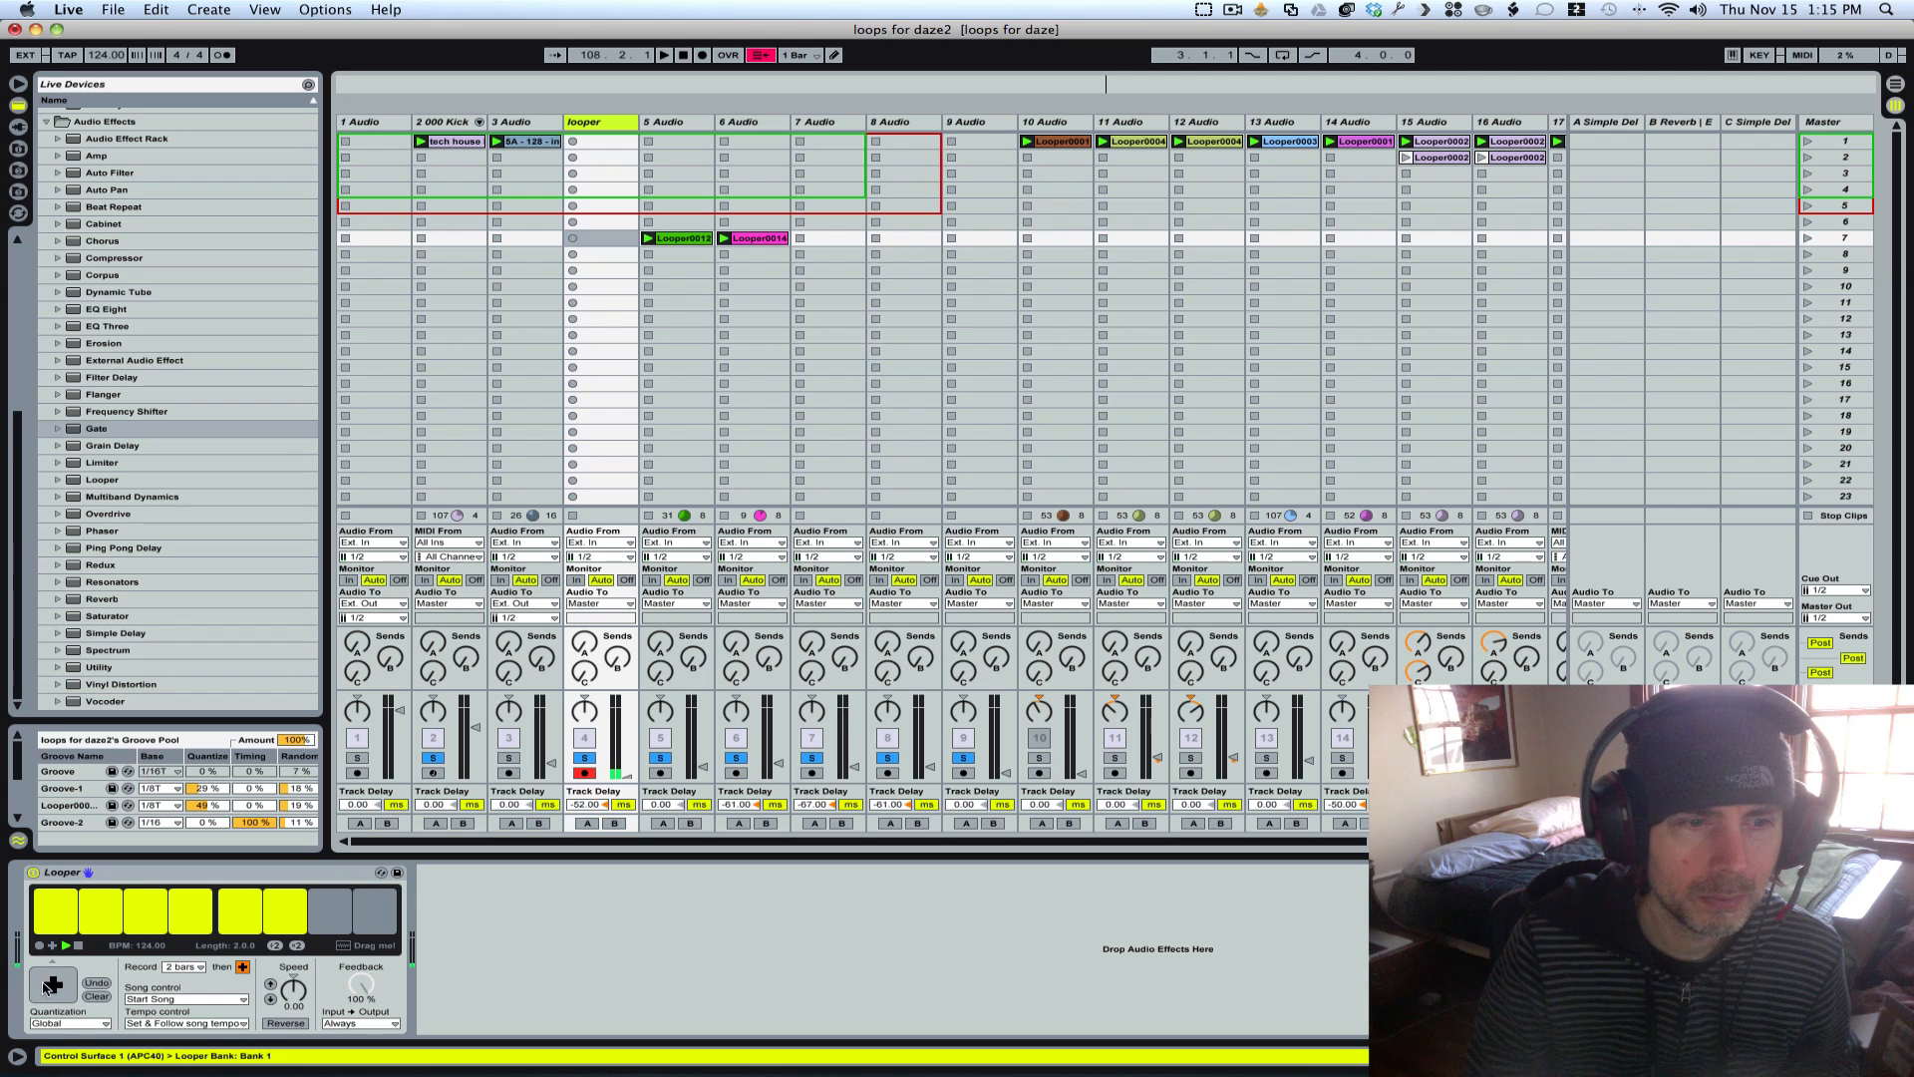
{"action": "left_click", "coordinate": [91, 996]}
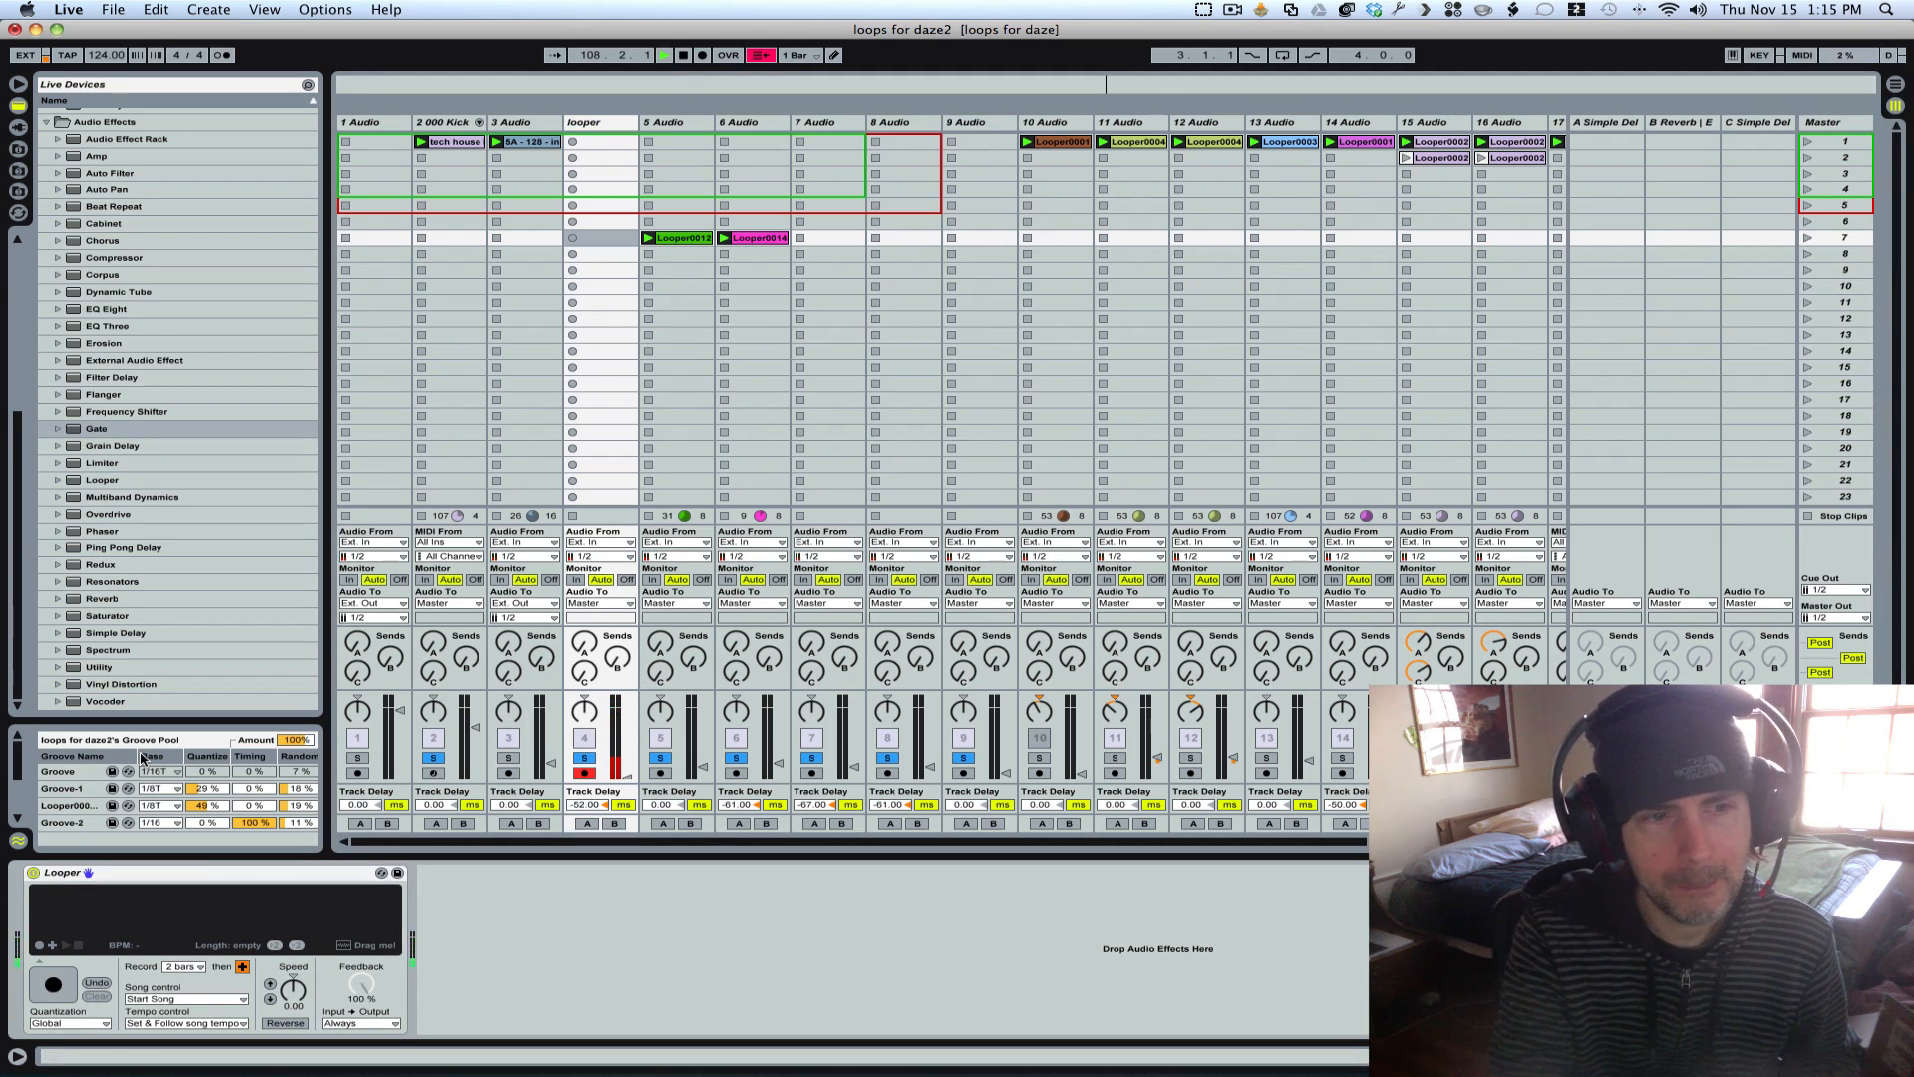
{"action": "left_click", "coordinate": [45, 972]}
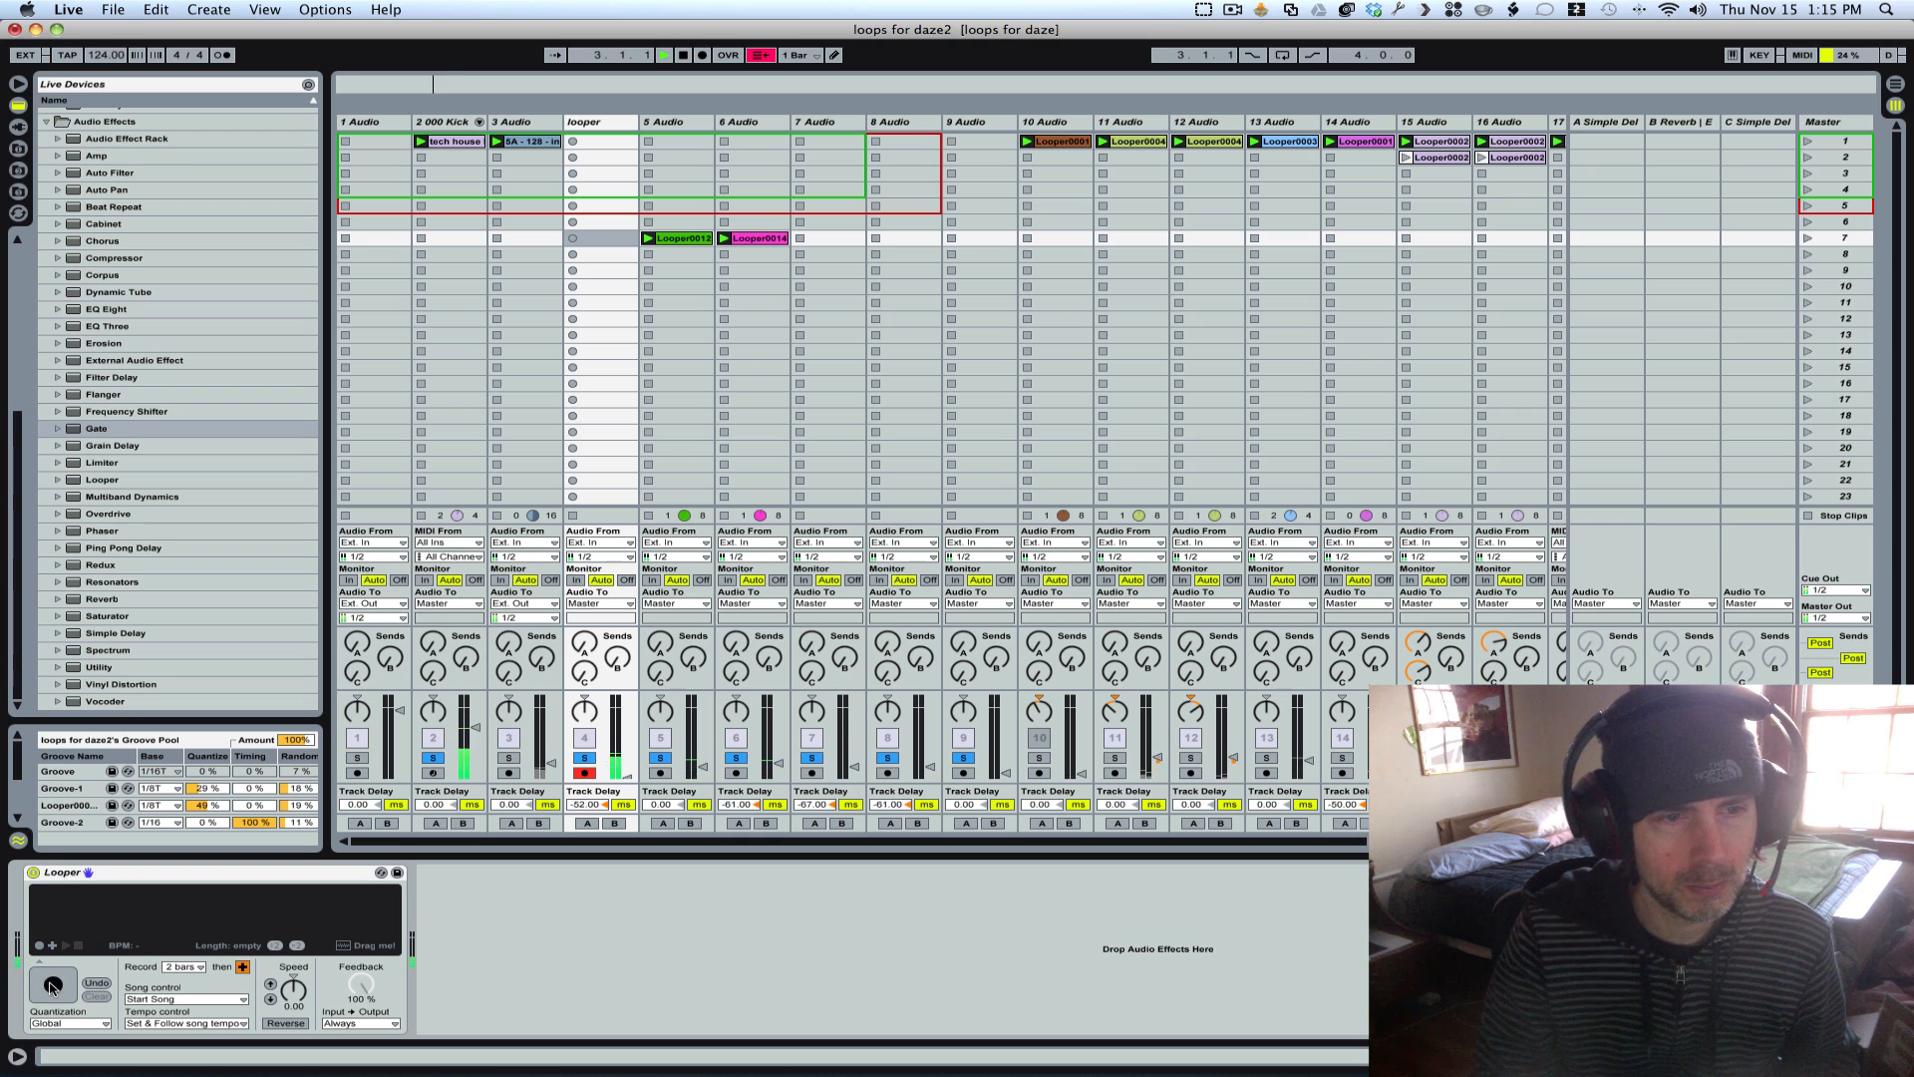
{"action": "left_click", "coordinate": [52, 985]}
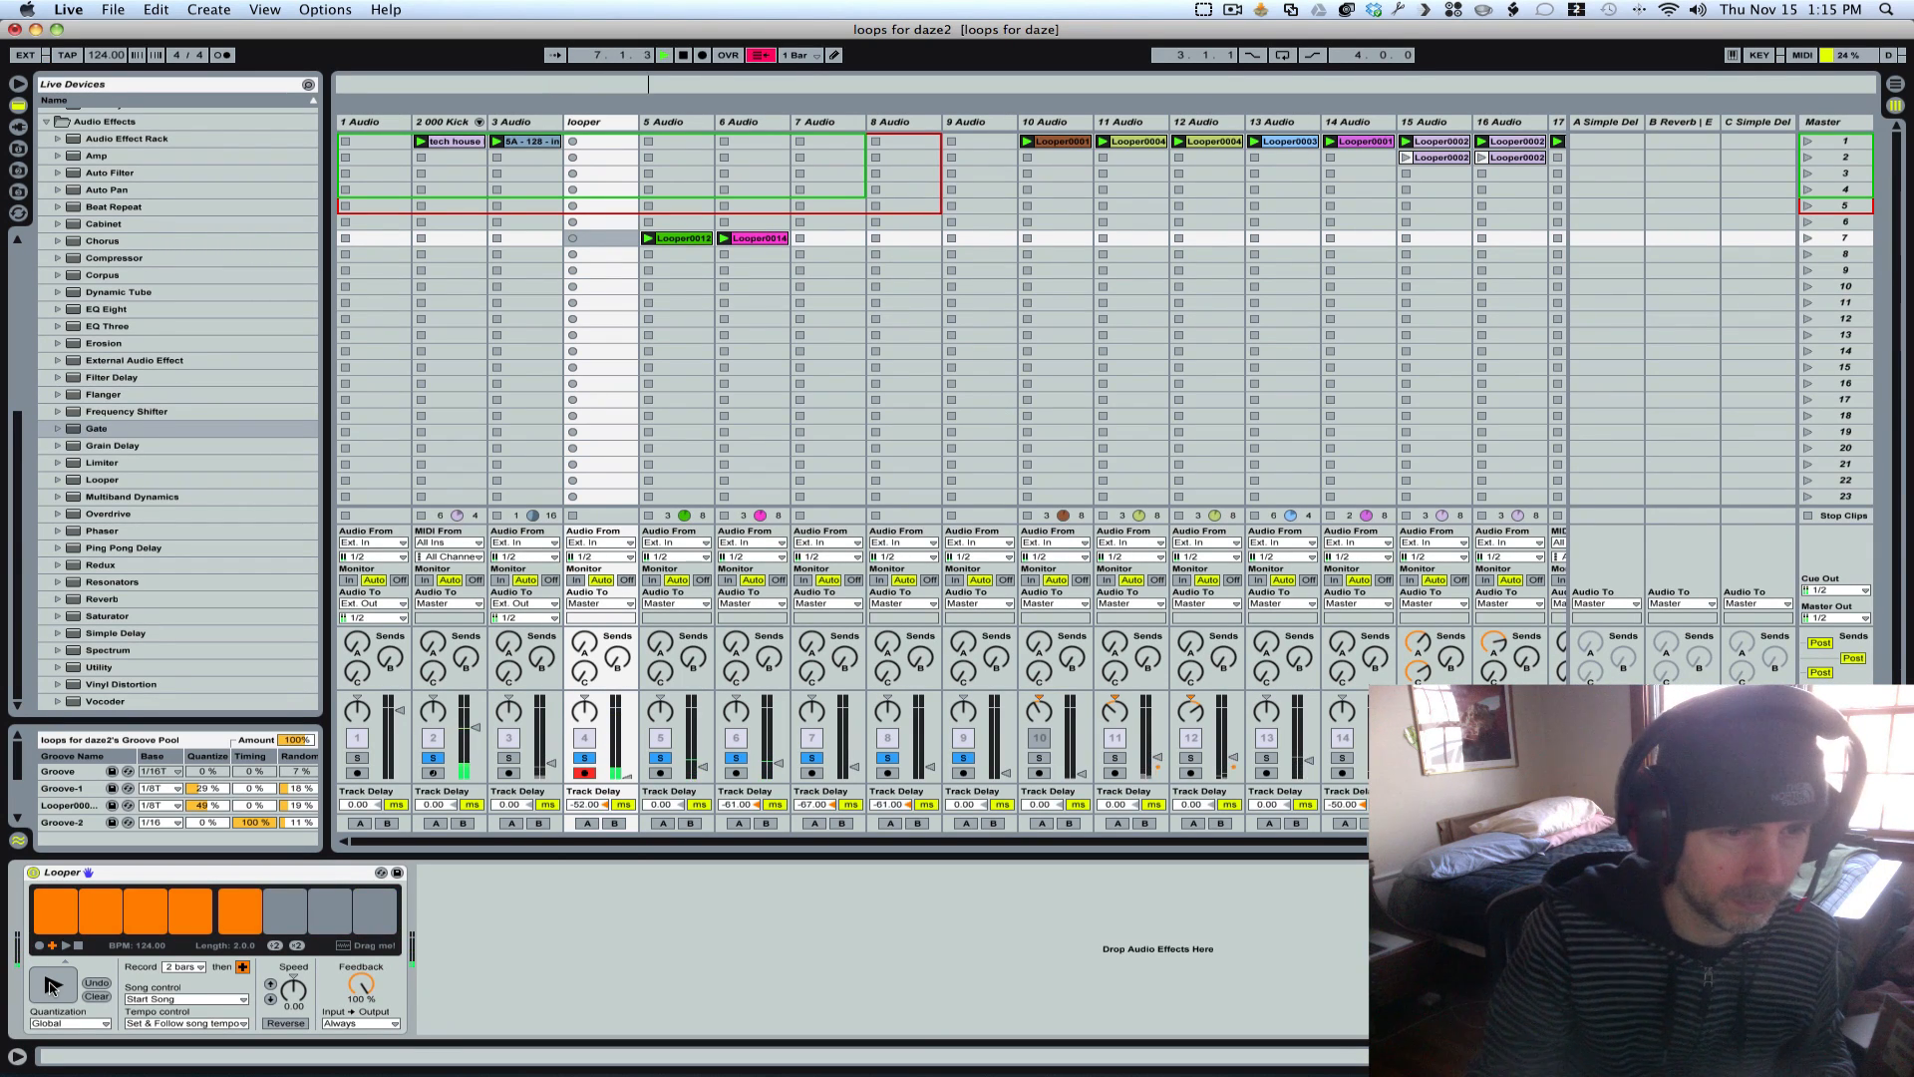
{"action": "left_click", "coordinate": [60, 990]}
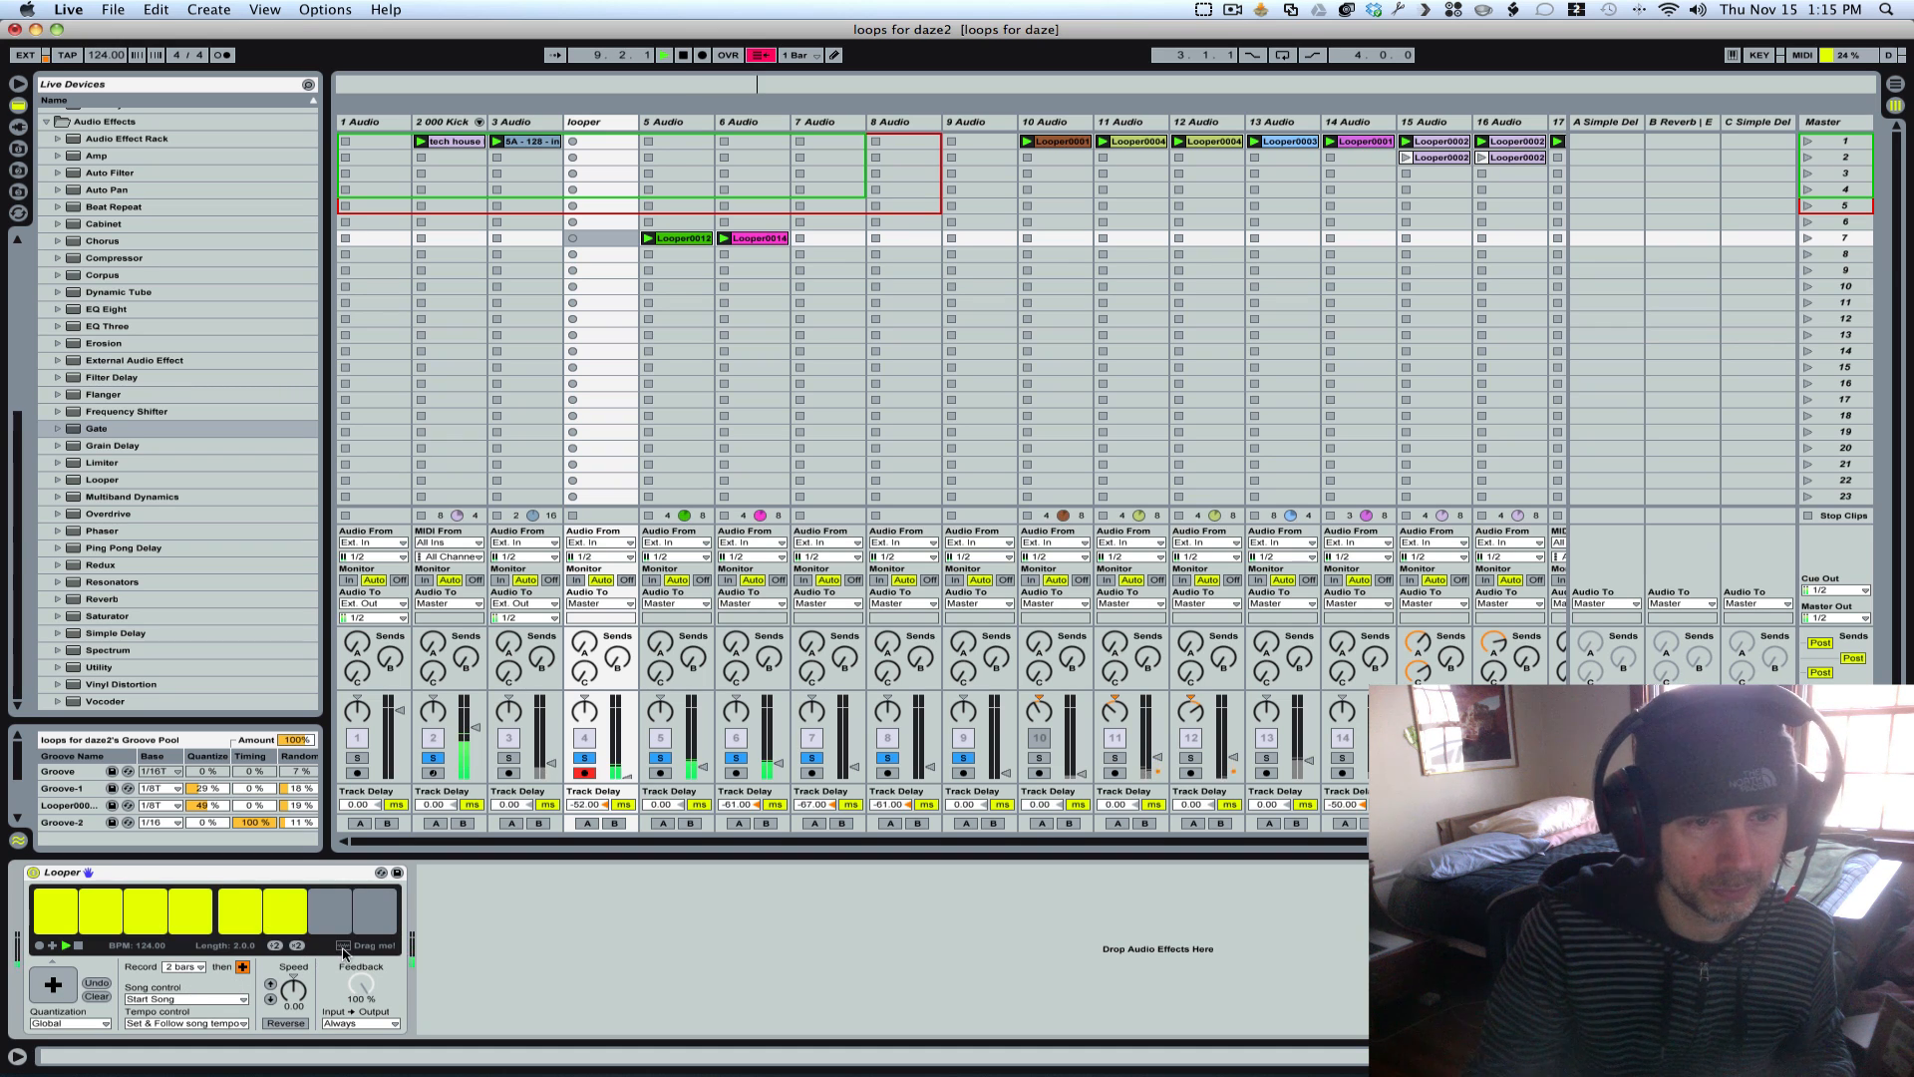
{"action": "left_click_drag", "start_coordinate": [343, 946], "coordinate": [831, 240]}
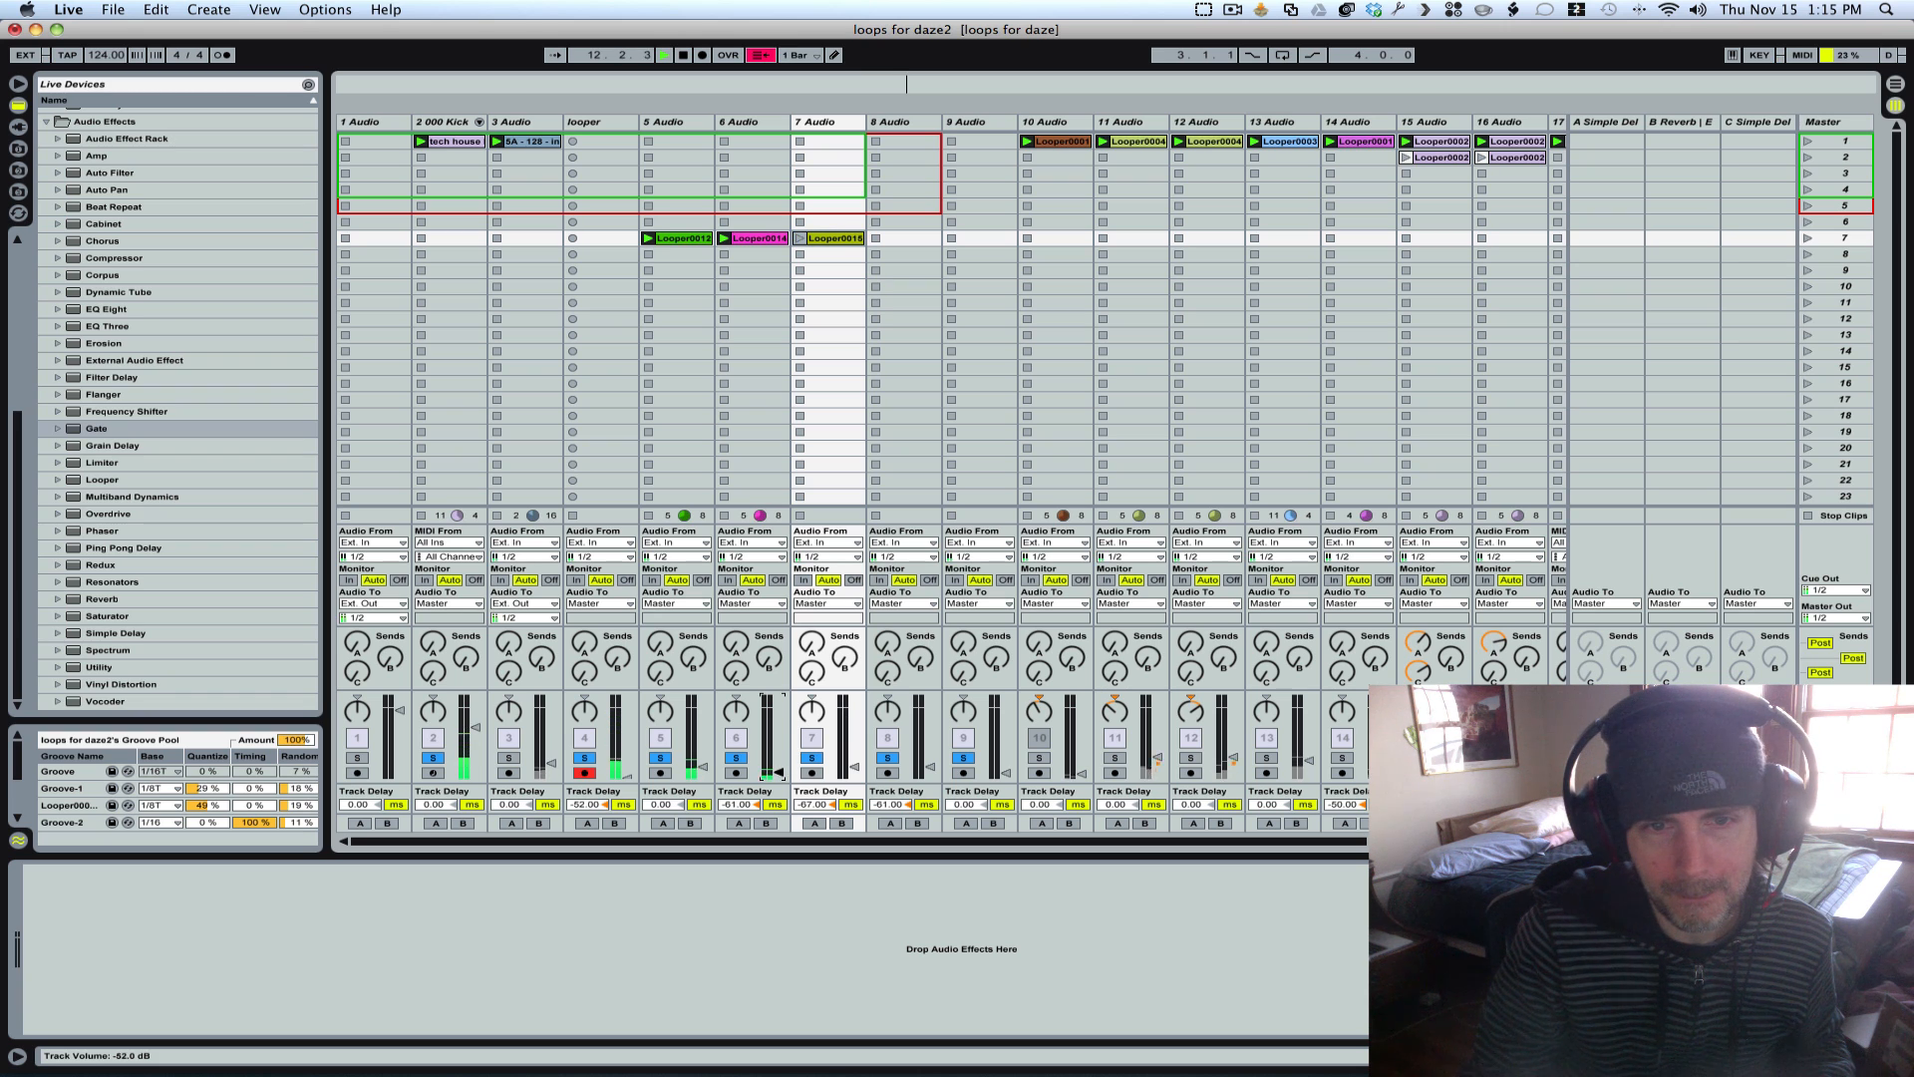
Step: Reset the 6 Audio and 7 Audio track delays to 0.00 ms and launch the 7 Audio clip in scene 7
{"action": "left_click_drag", "start_coordinate": [779, 773], "coordinate": [779, 770]}
{"action": "left_click", "coordinate": [754, 805]}
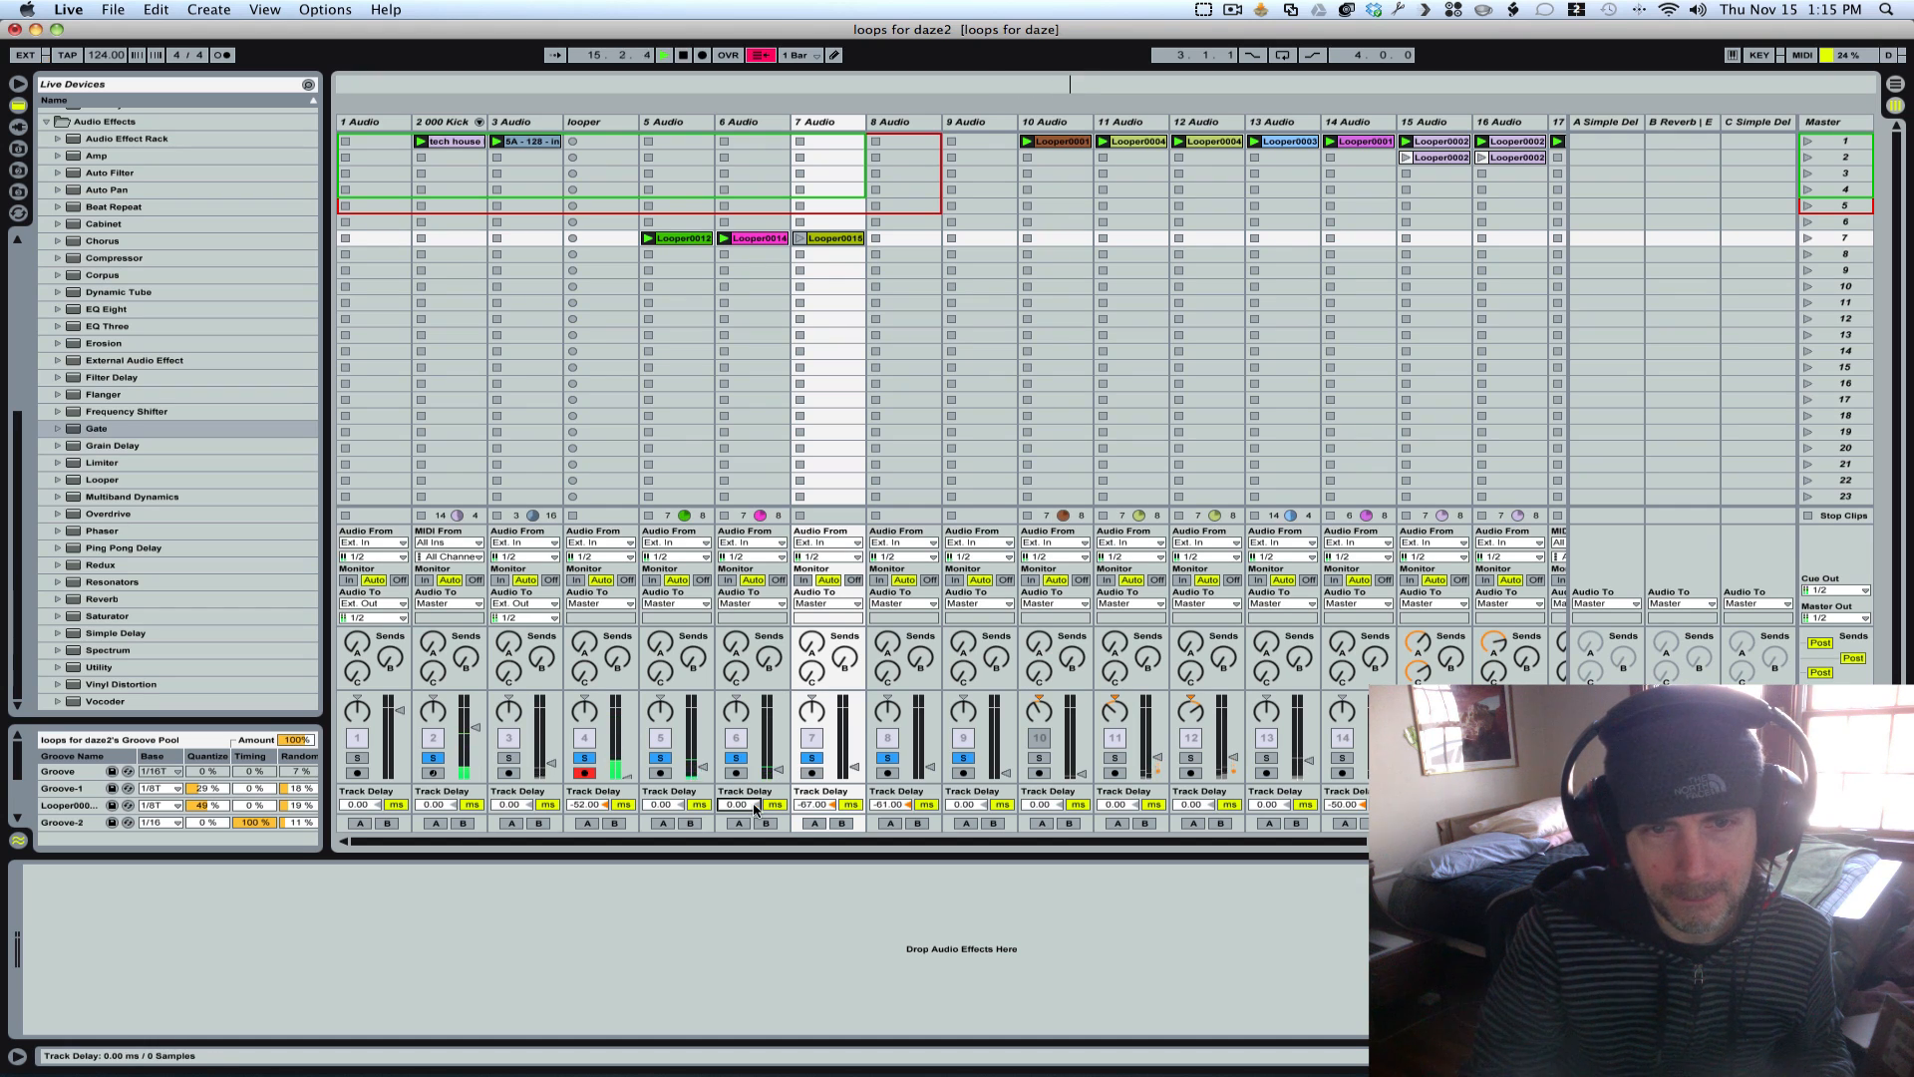
{"action": "left_click", "coordinate": [829, 805]}
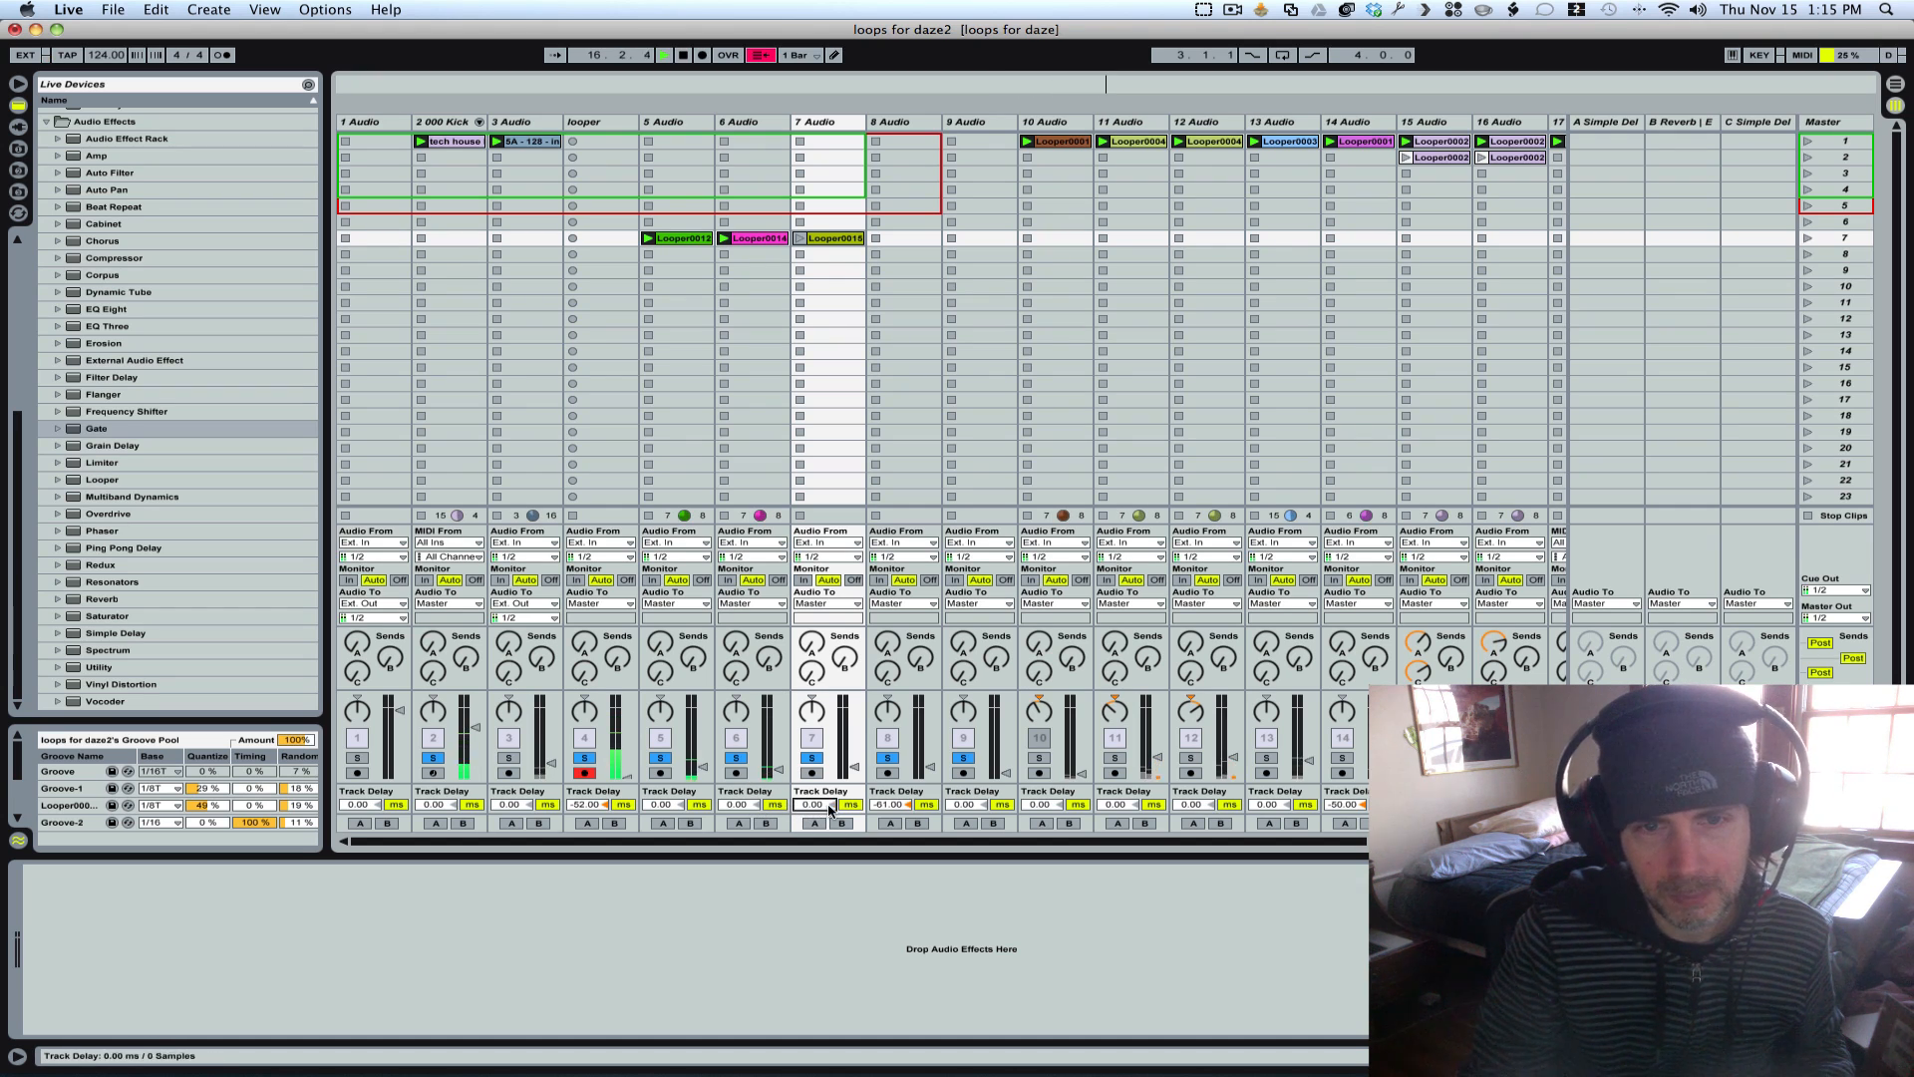
{"action": "left_click", "coordinate": [801, 239]}
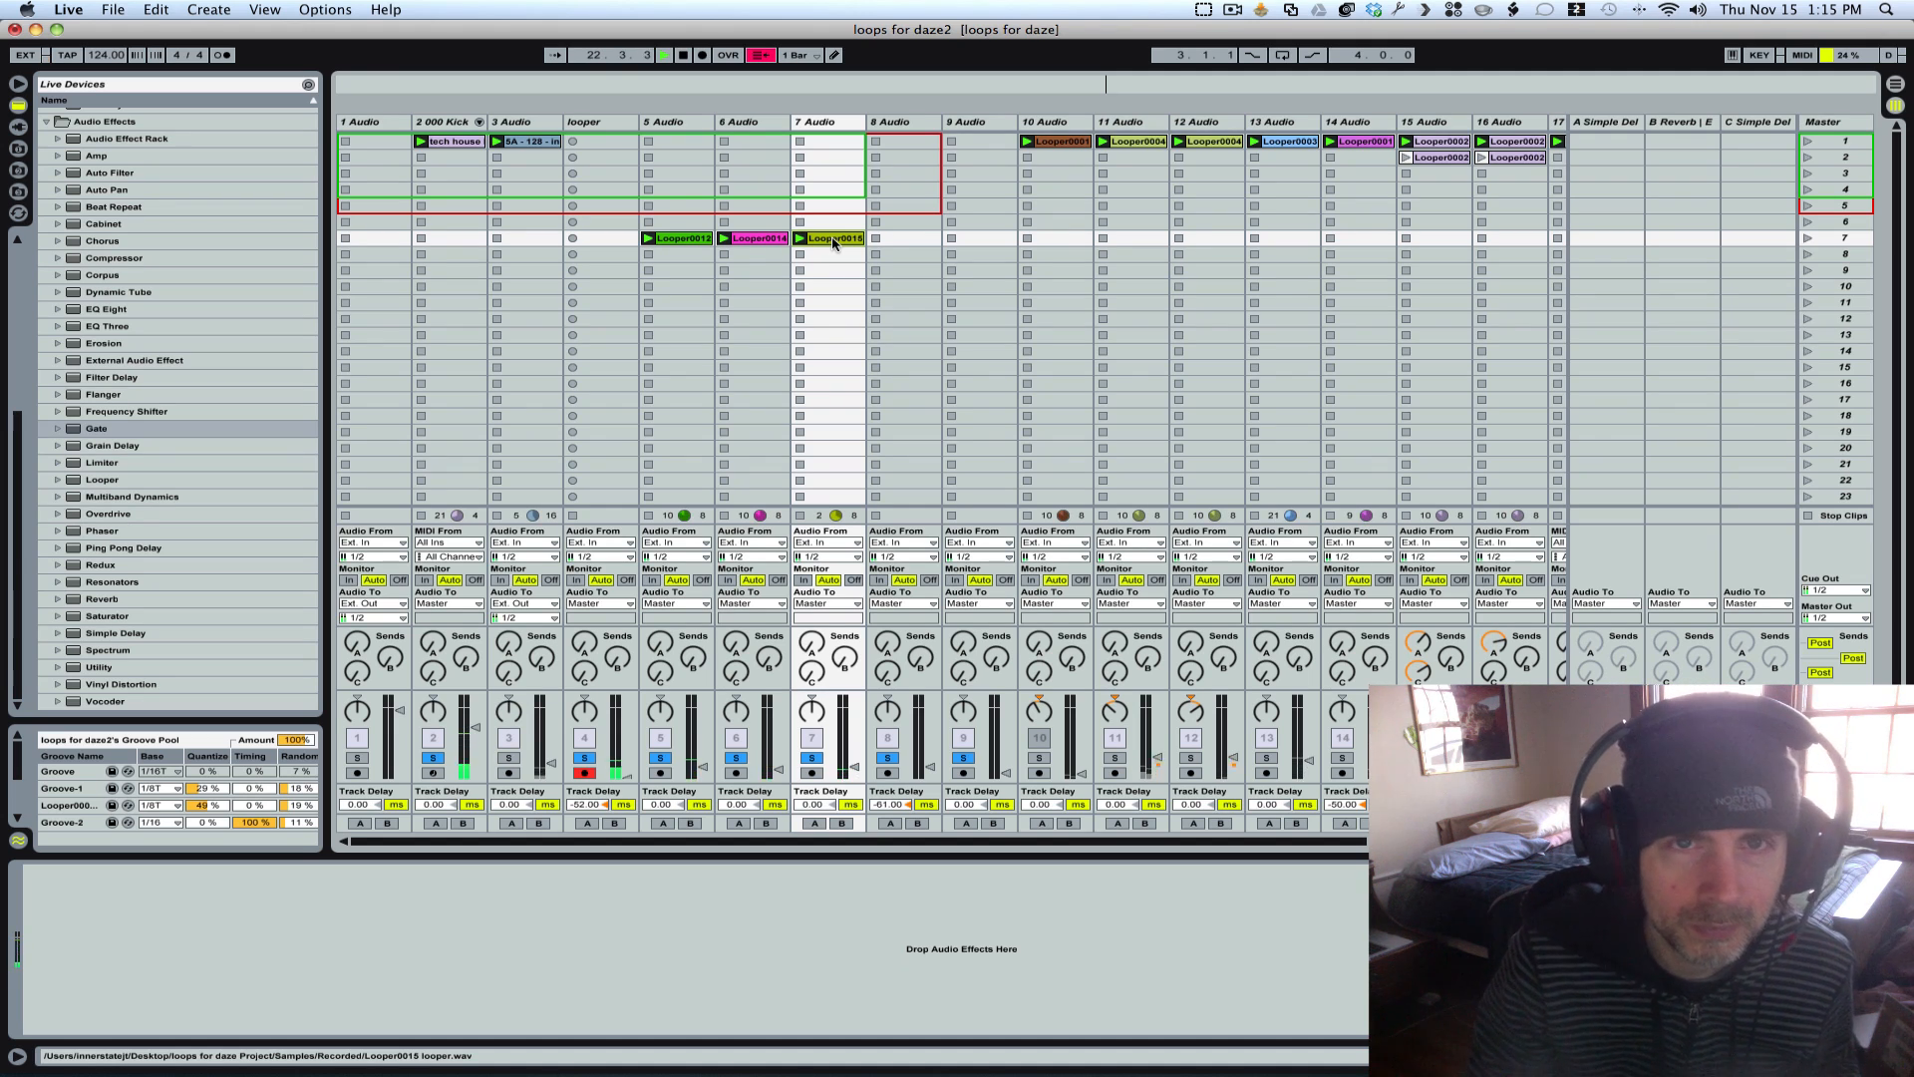
Step: Place another recorded Looper loop in 8 Audio's scene 7 slot and launch it with the track delay at 0.00 ms
{"action": "left_click", "coordinate": [604, 127]}
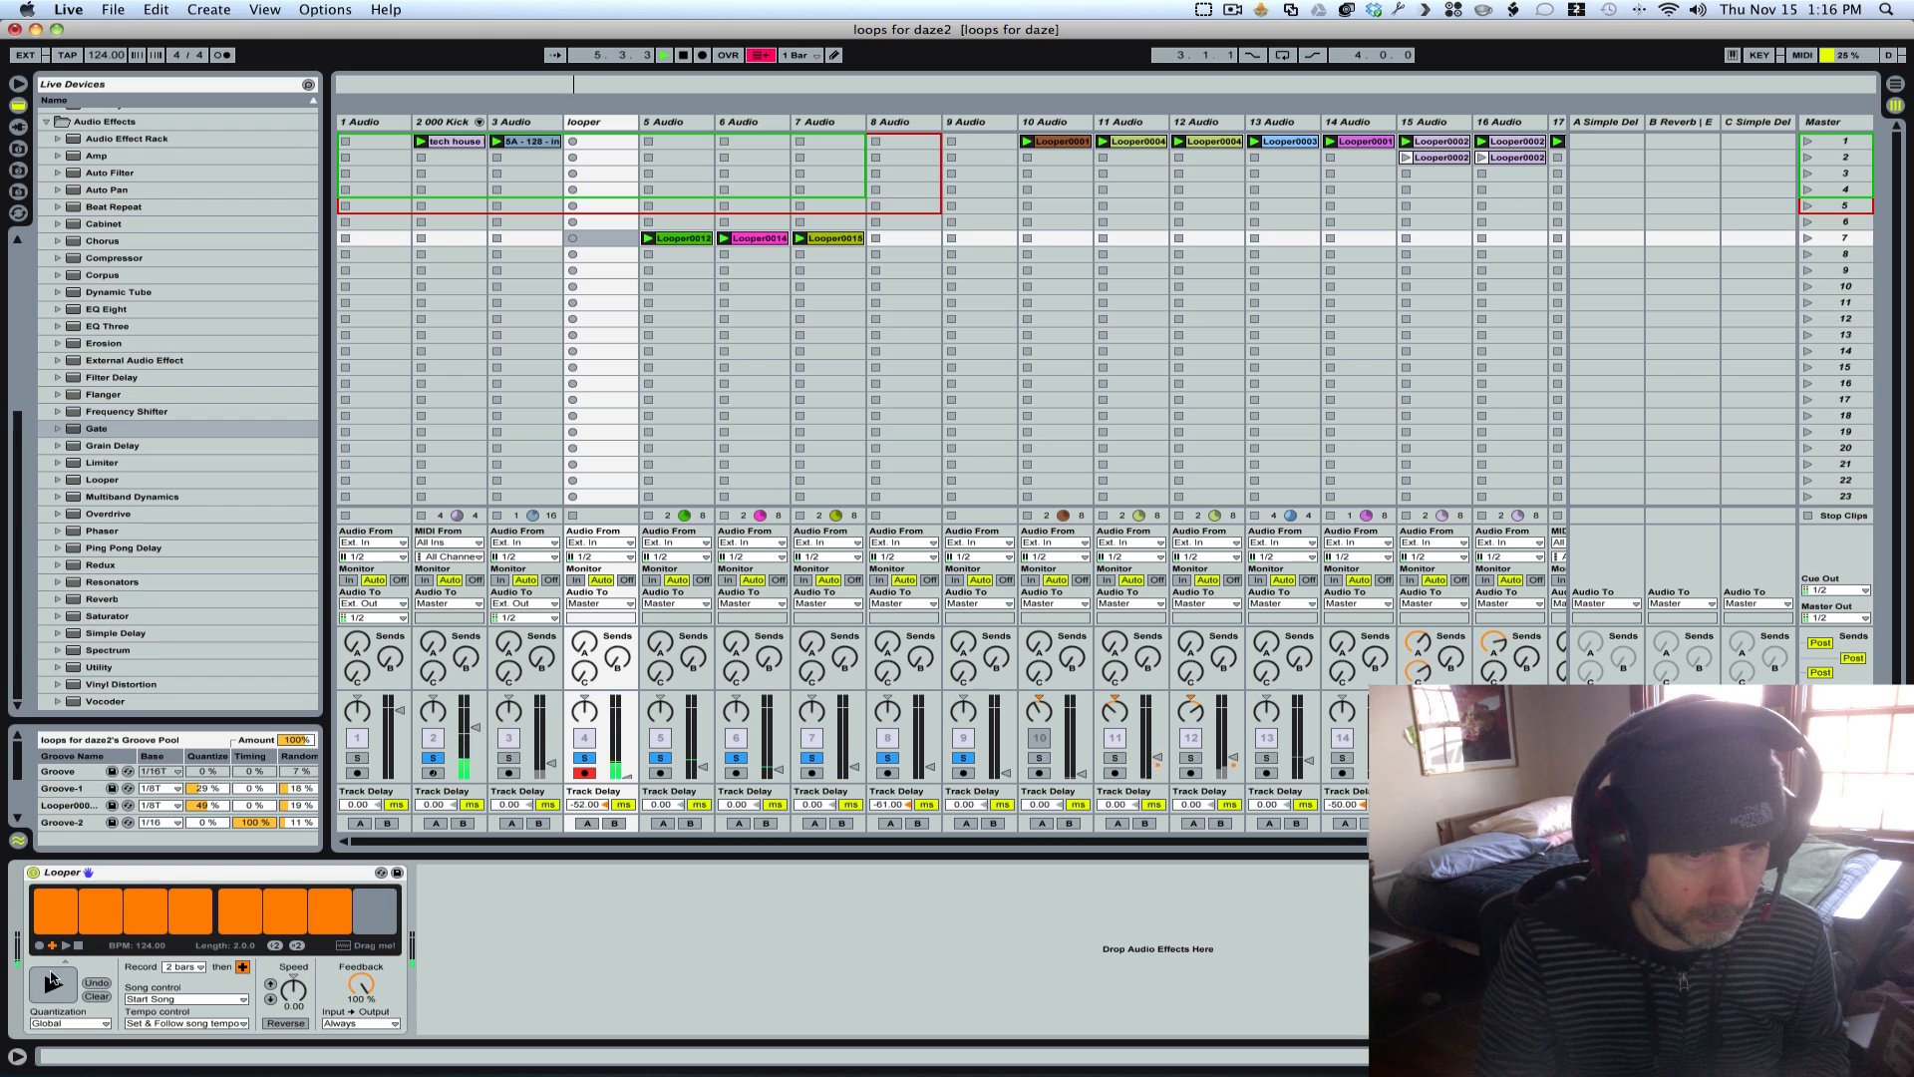
{"action": "left_click", "coordinate": [55, 987]}
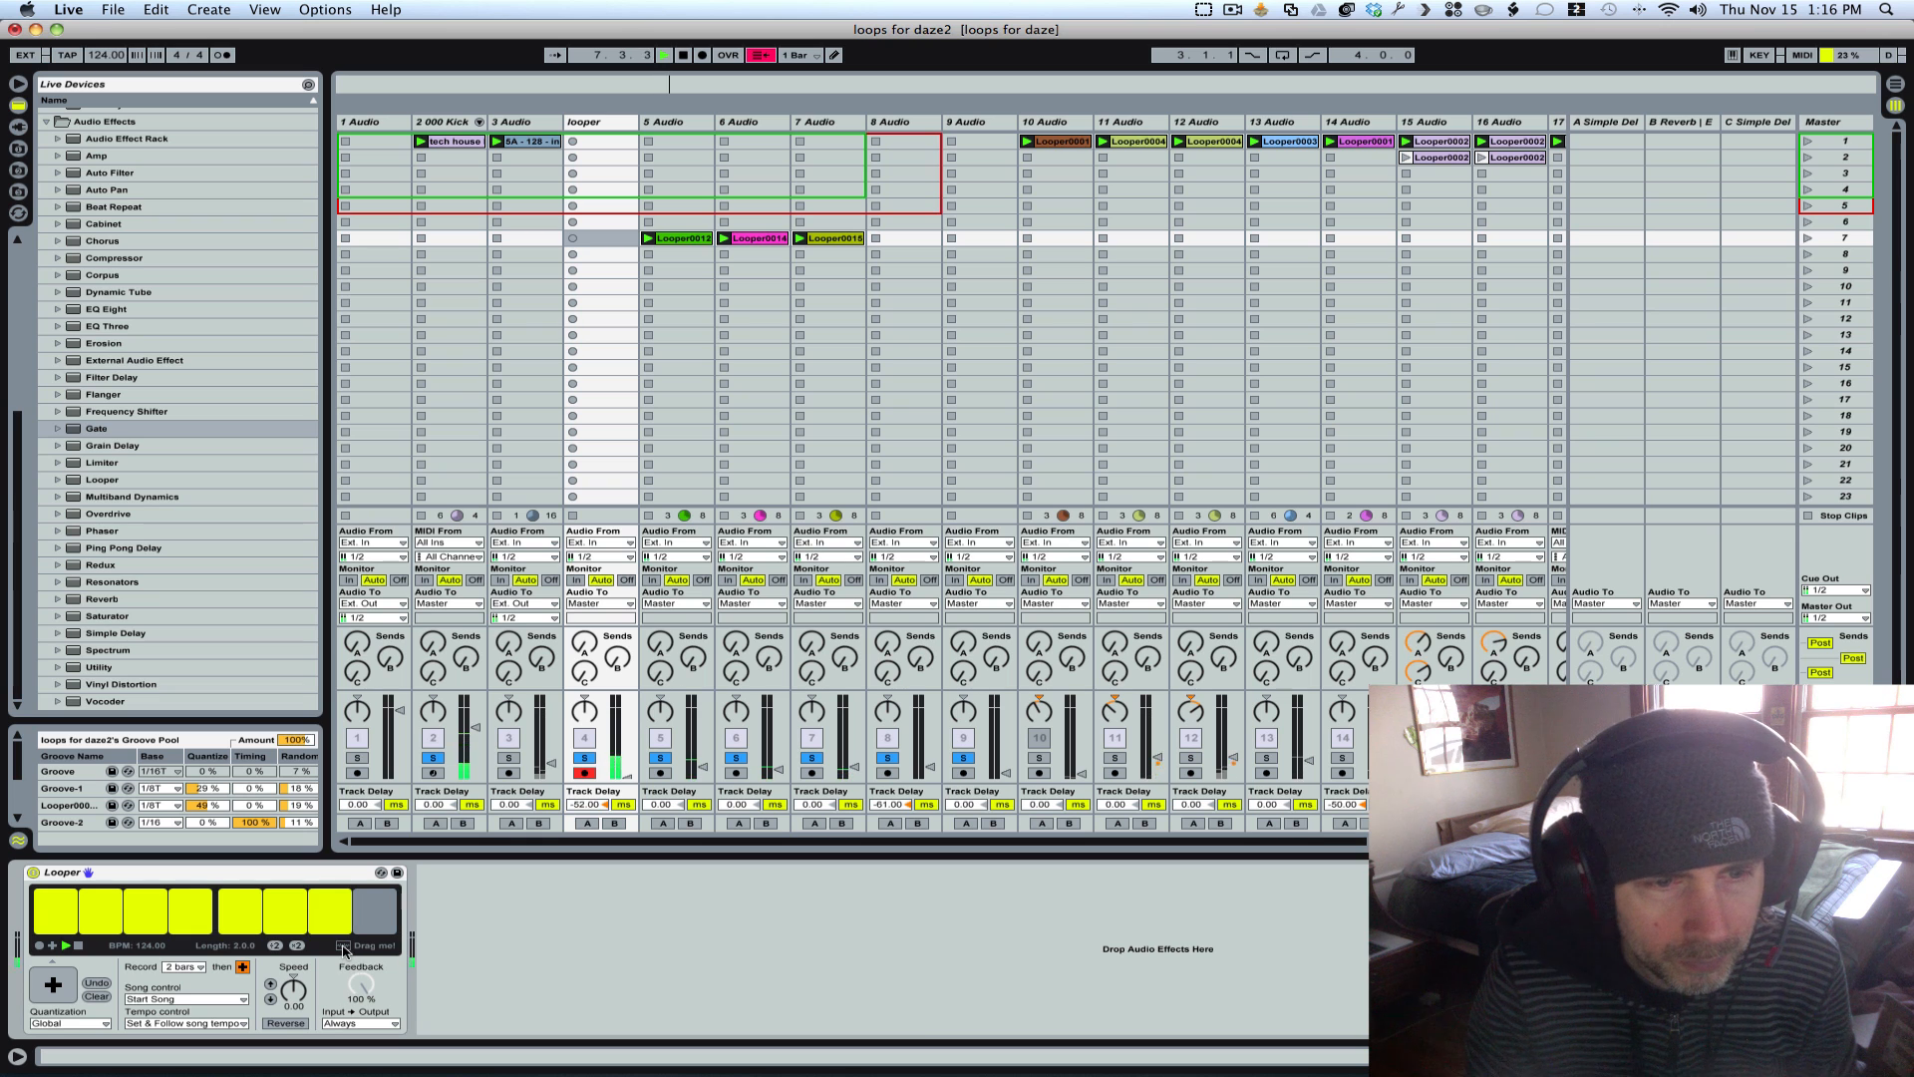
{"action": "left_click_drag", "start_coordinate": [344, 950], "coordinate": [908, 241]}
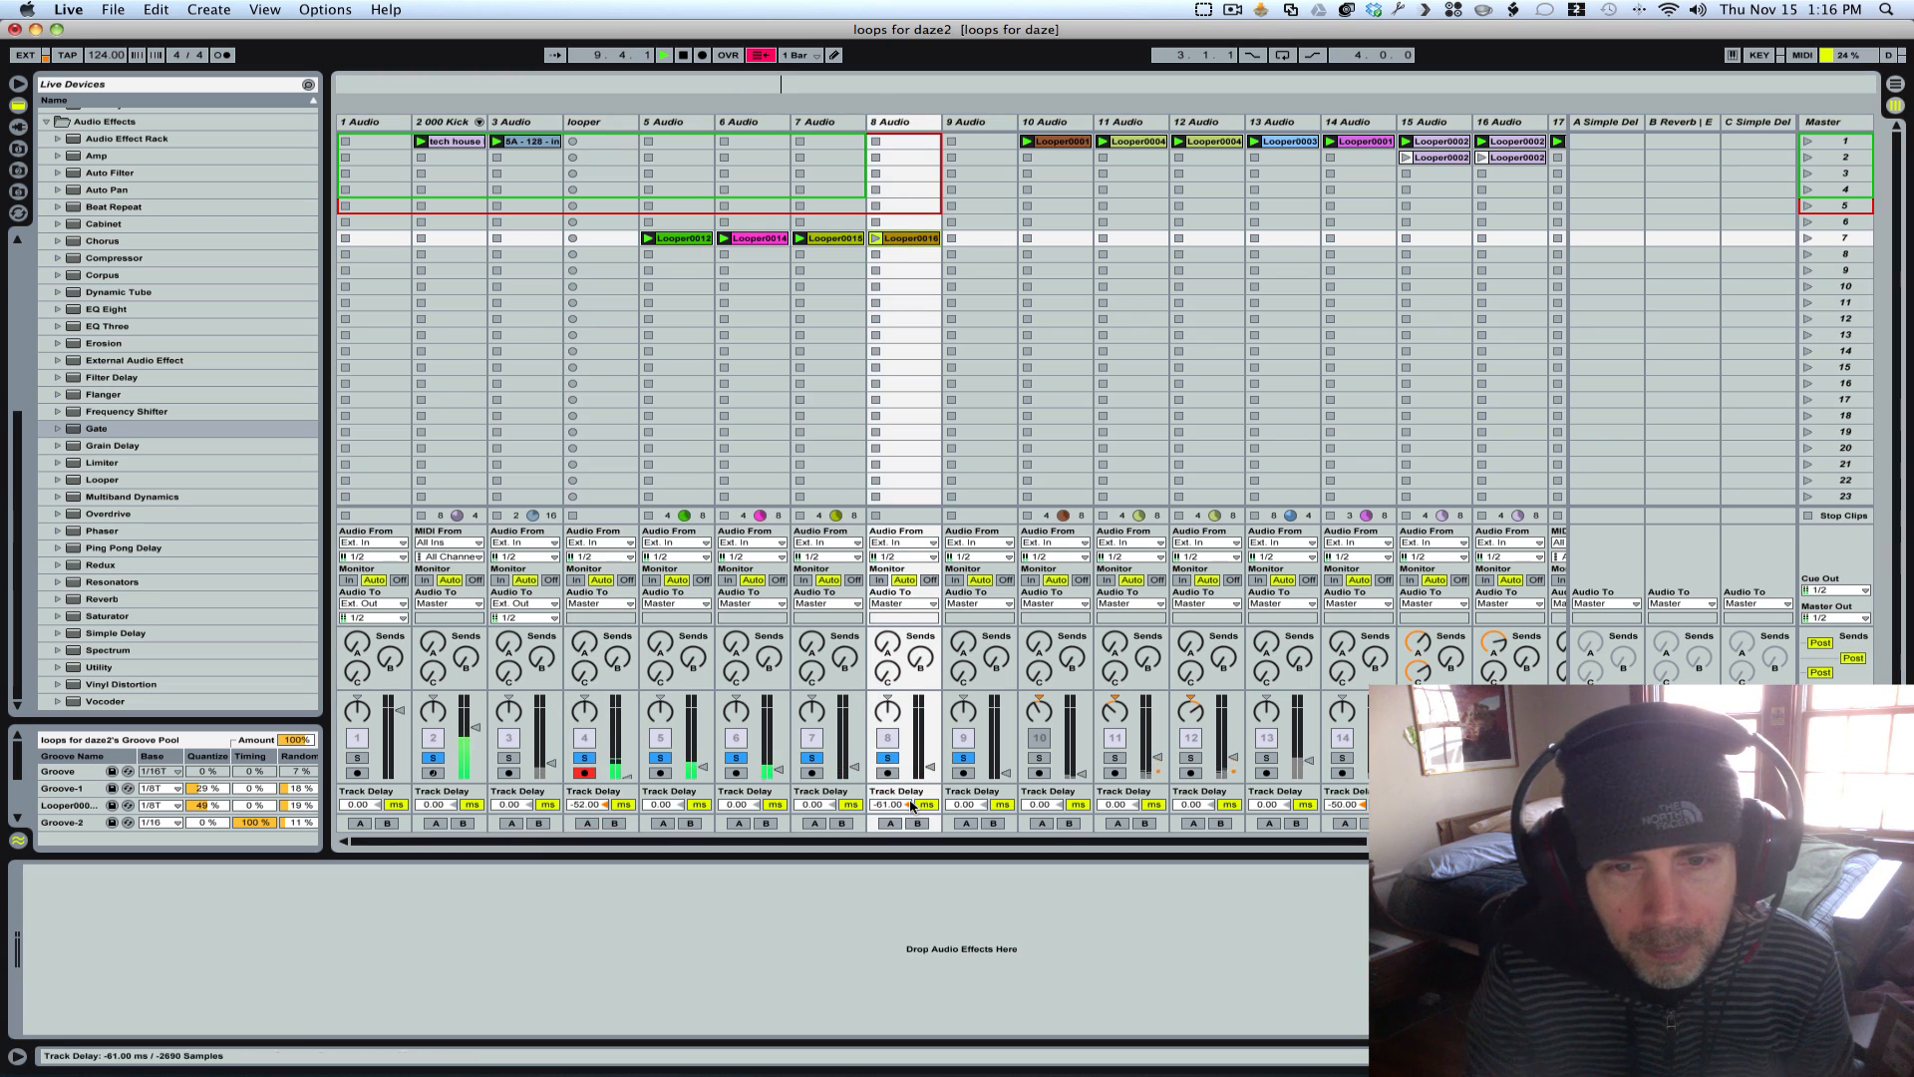
{"action": "key", "text": "Delete"}
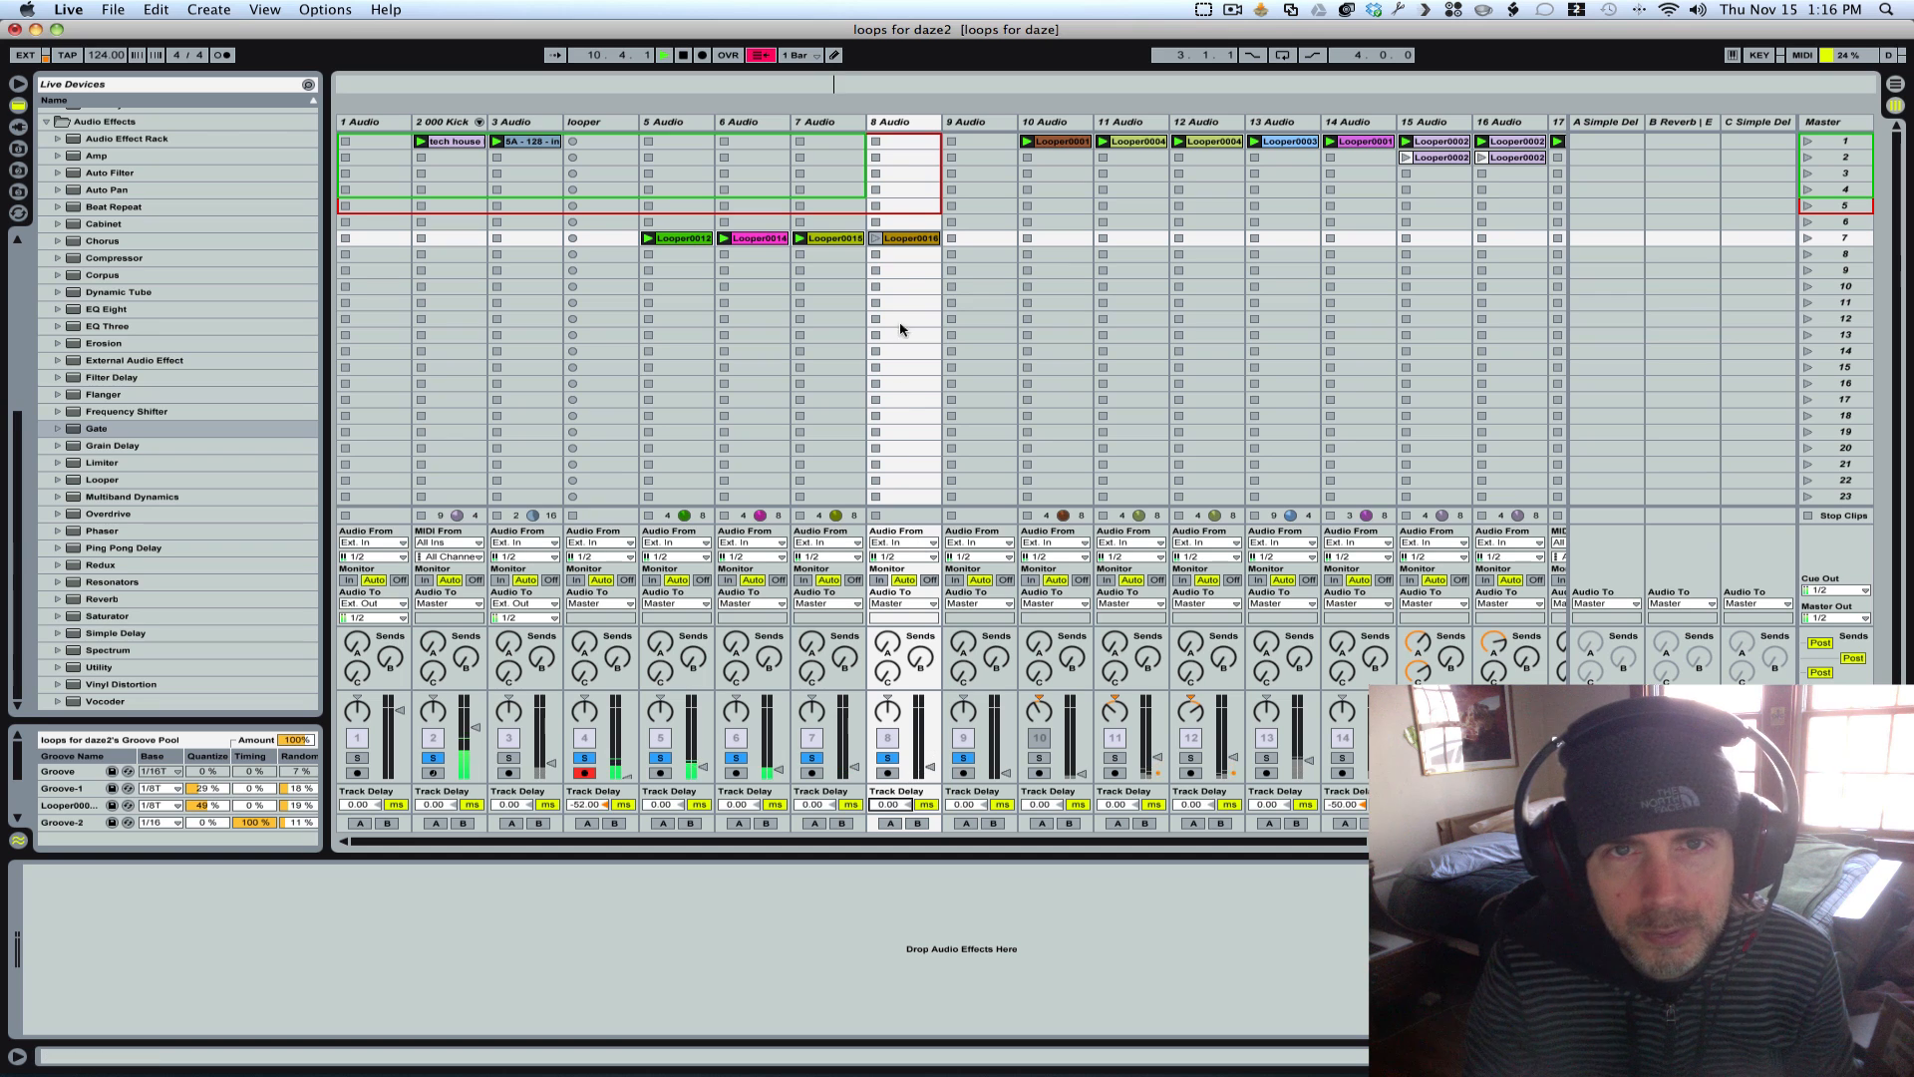
{"action": "left_click", "coordinate": [875, 239]}
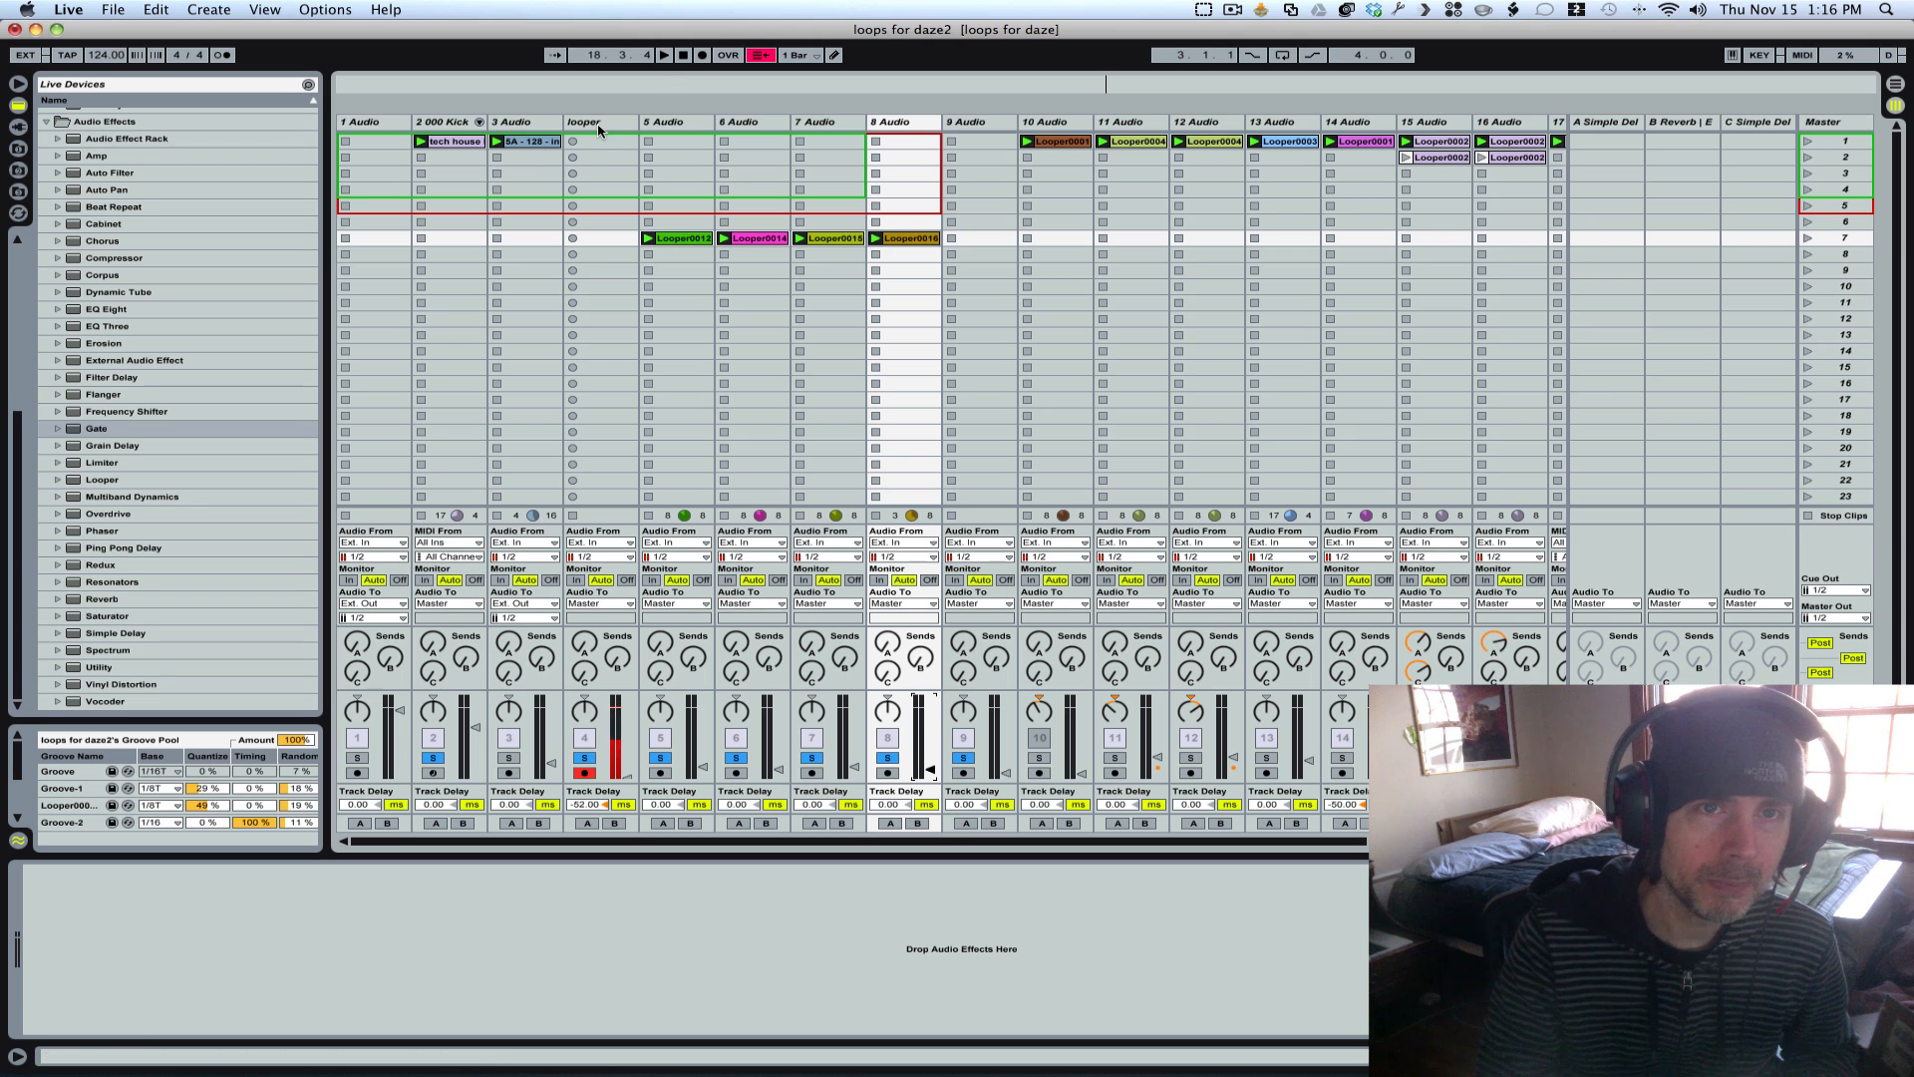
Step: Delete the scene 7 Looper clips from tracks 5 Audio through 8 Audio
{"action": "left_click", "coordinate": [598, 122]}
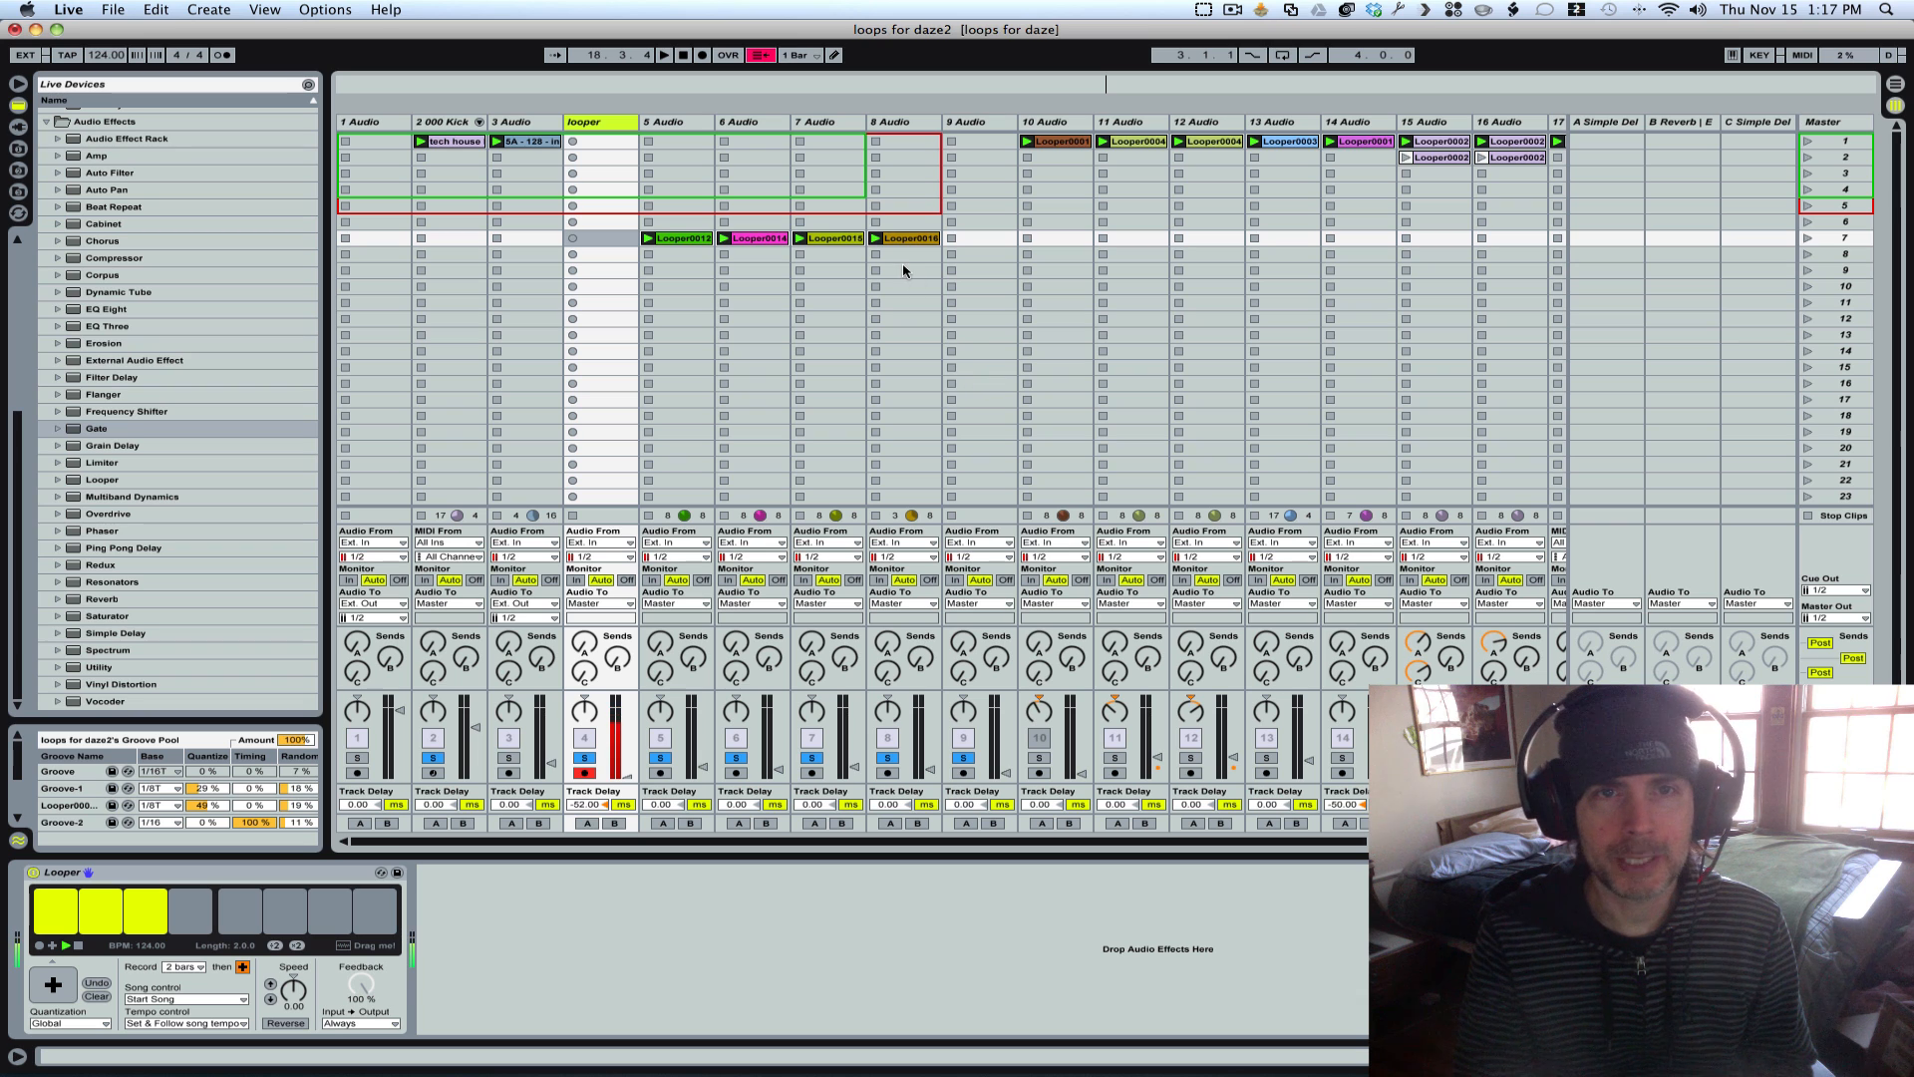
{"action": "left_click_drag", "start_coordinate": [903, 272], "coordinate": [607, 229]}
{"action": "key", "text": "Delete"}
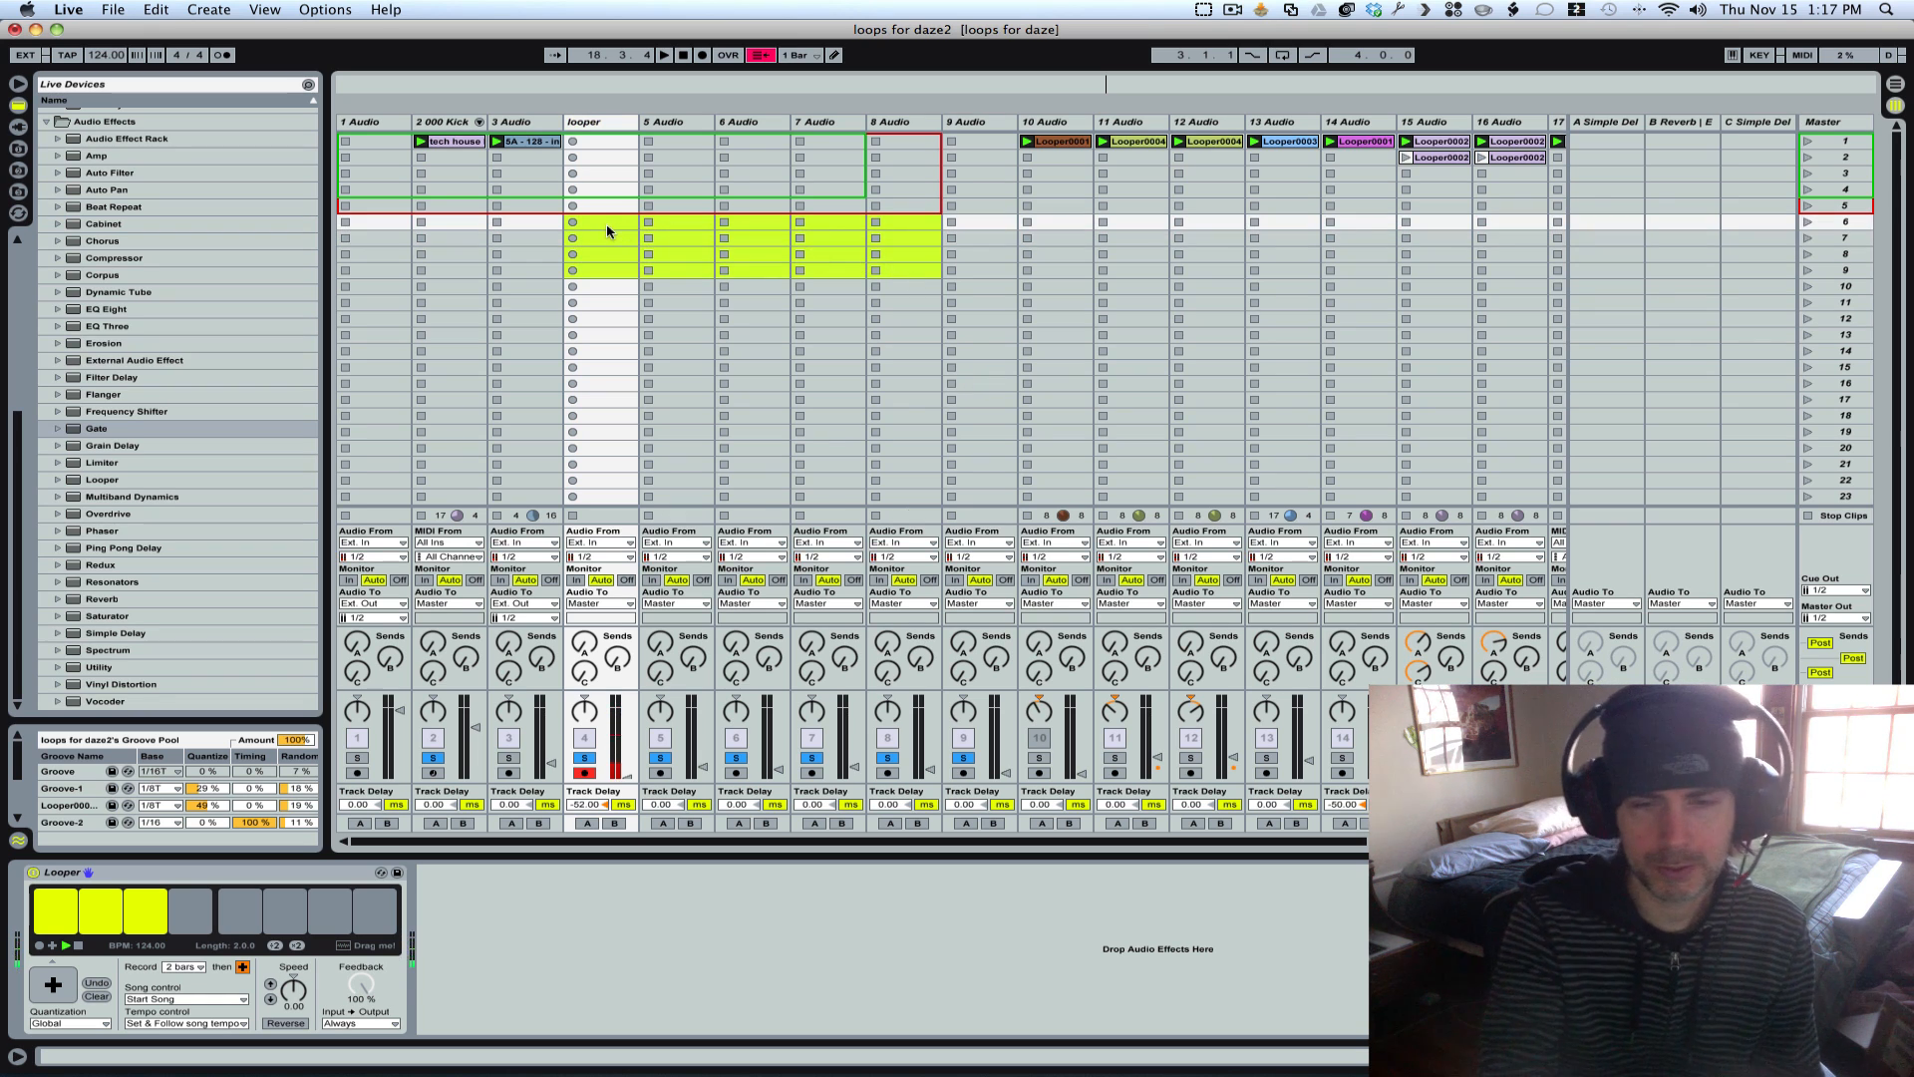
Step: Turn off solo and record arm on the looper track, and play the existing loops in the set together
{"action": "left_click", "coordinate": [590, 764]}
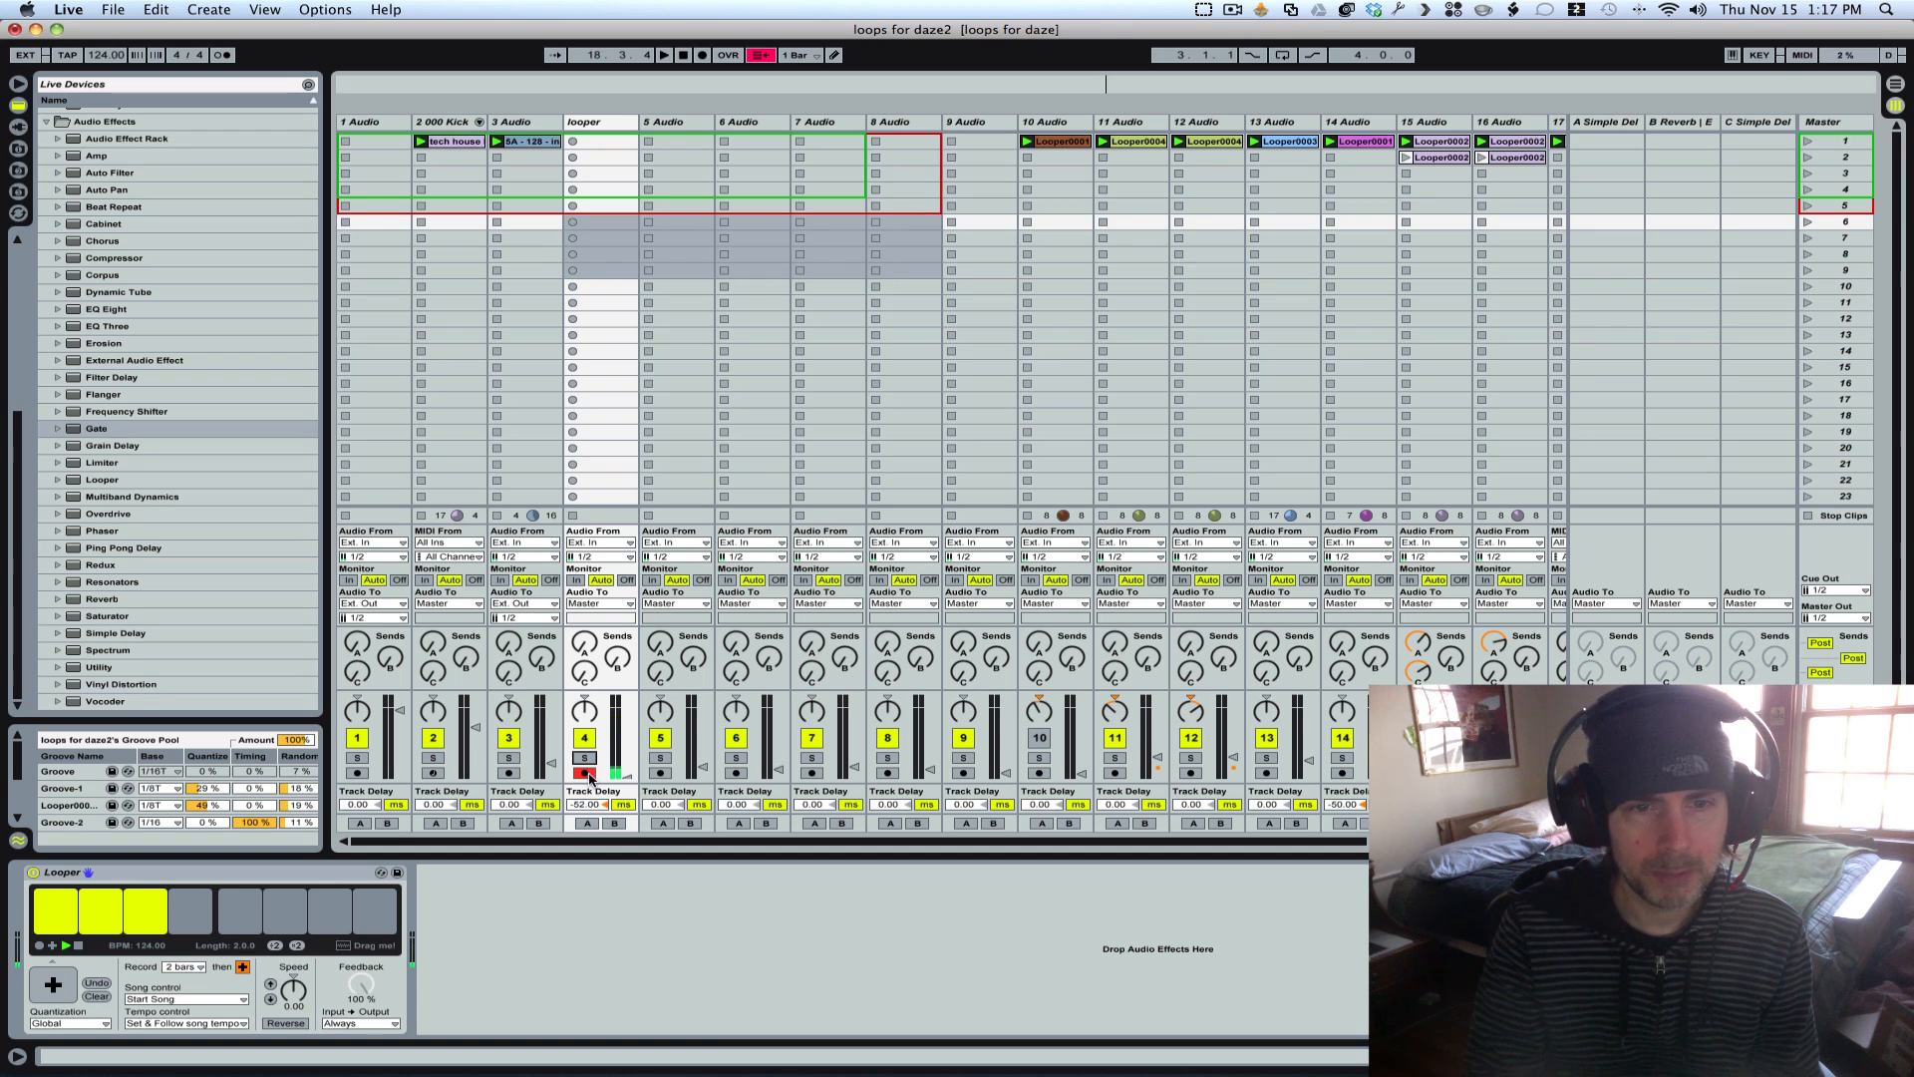
{"action": "left_click", "coordinate": [590, 777]}
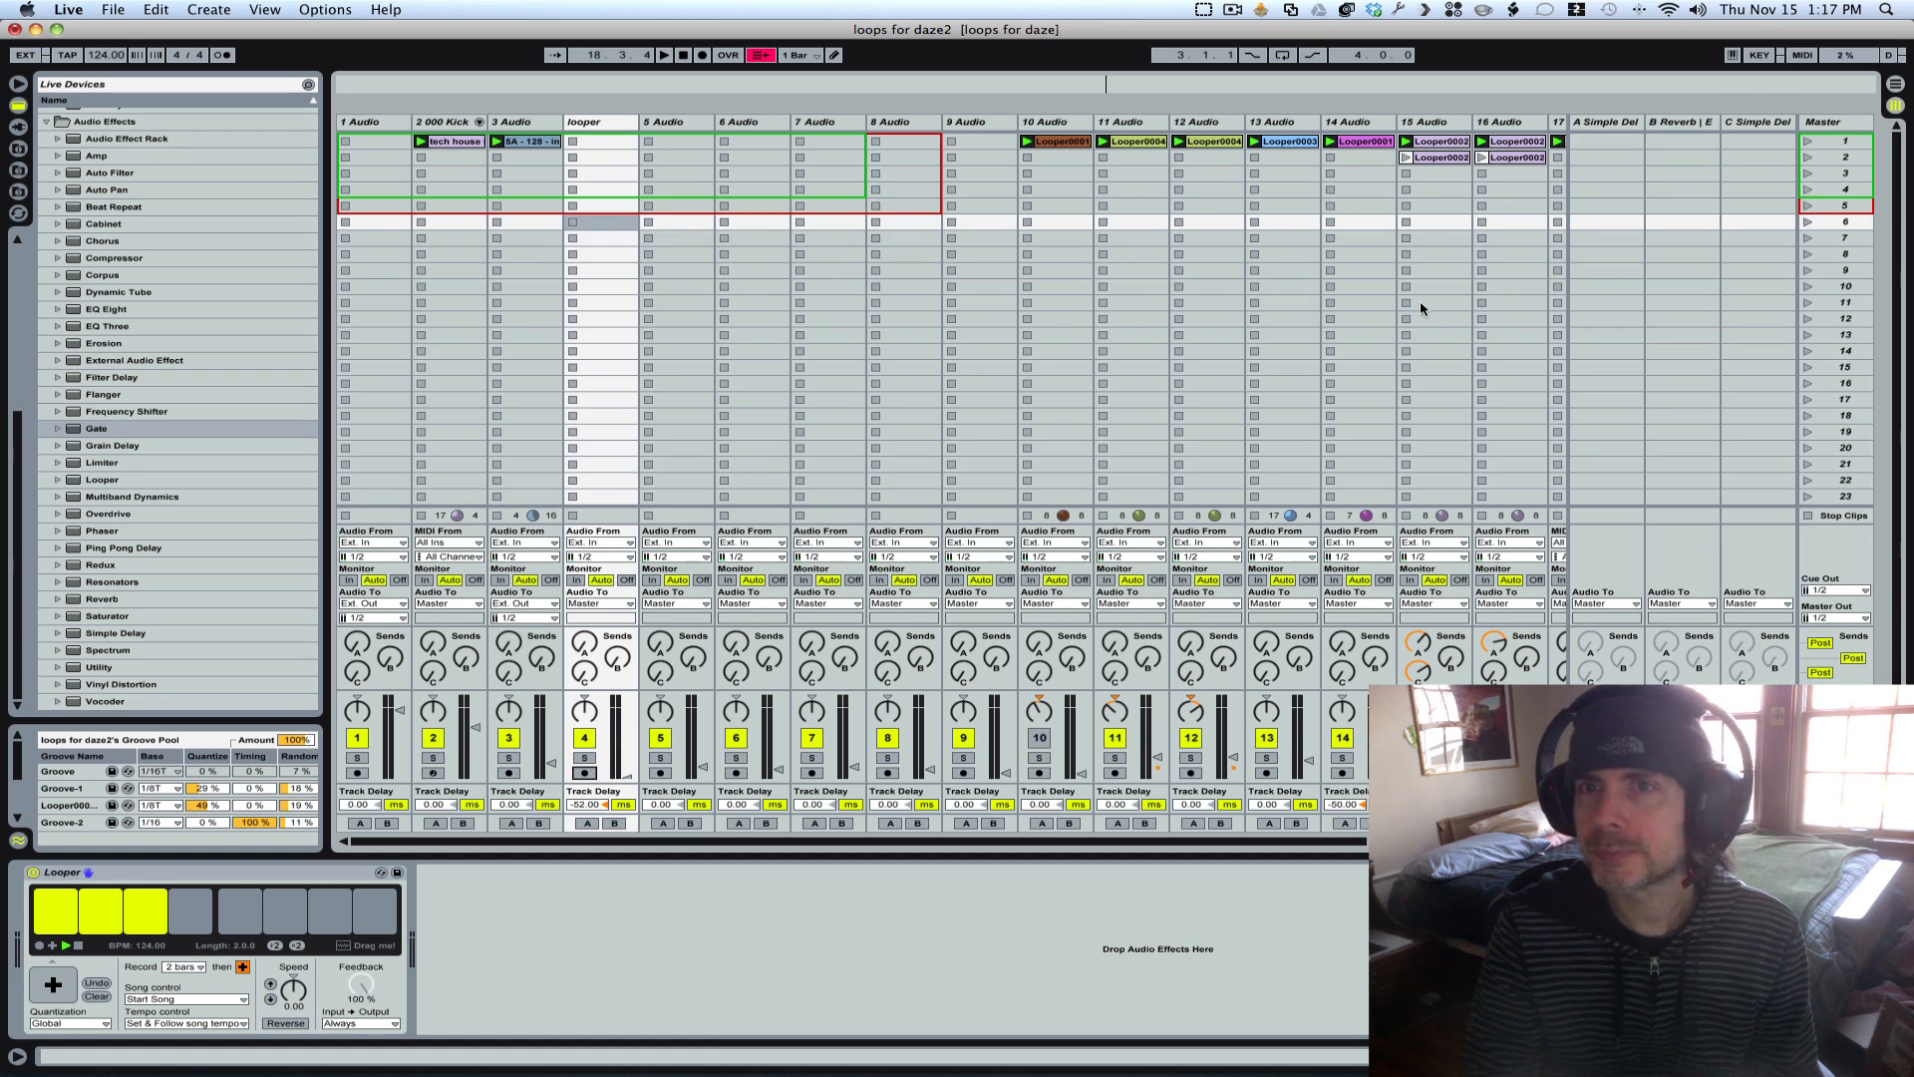
{"action": "scroll", "coordinate": [1421, 308], "scroll_direction": "right", "scroll_amount": 4}
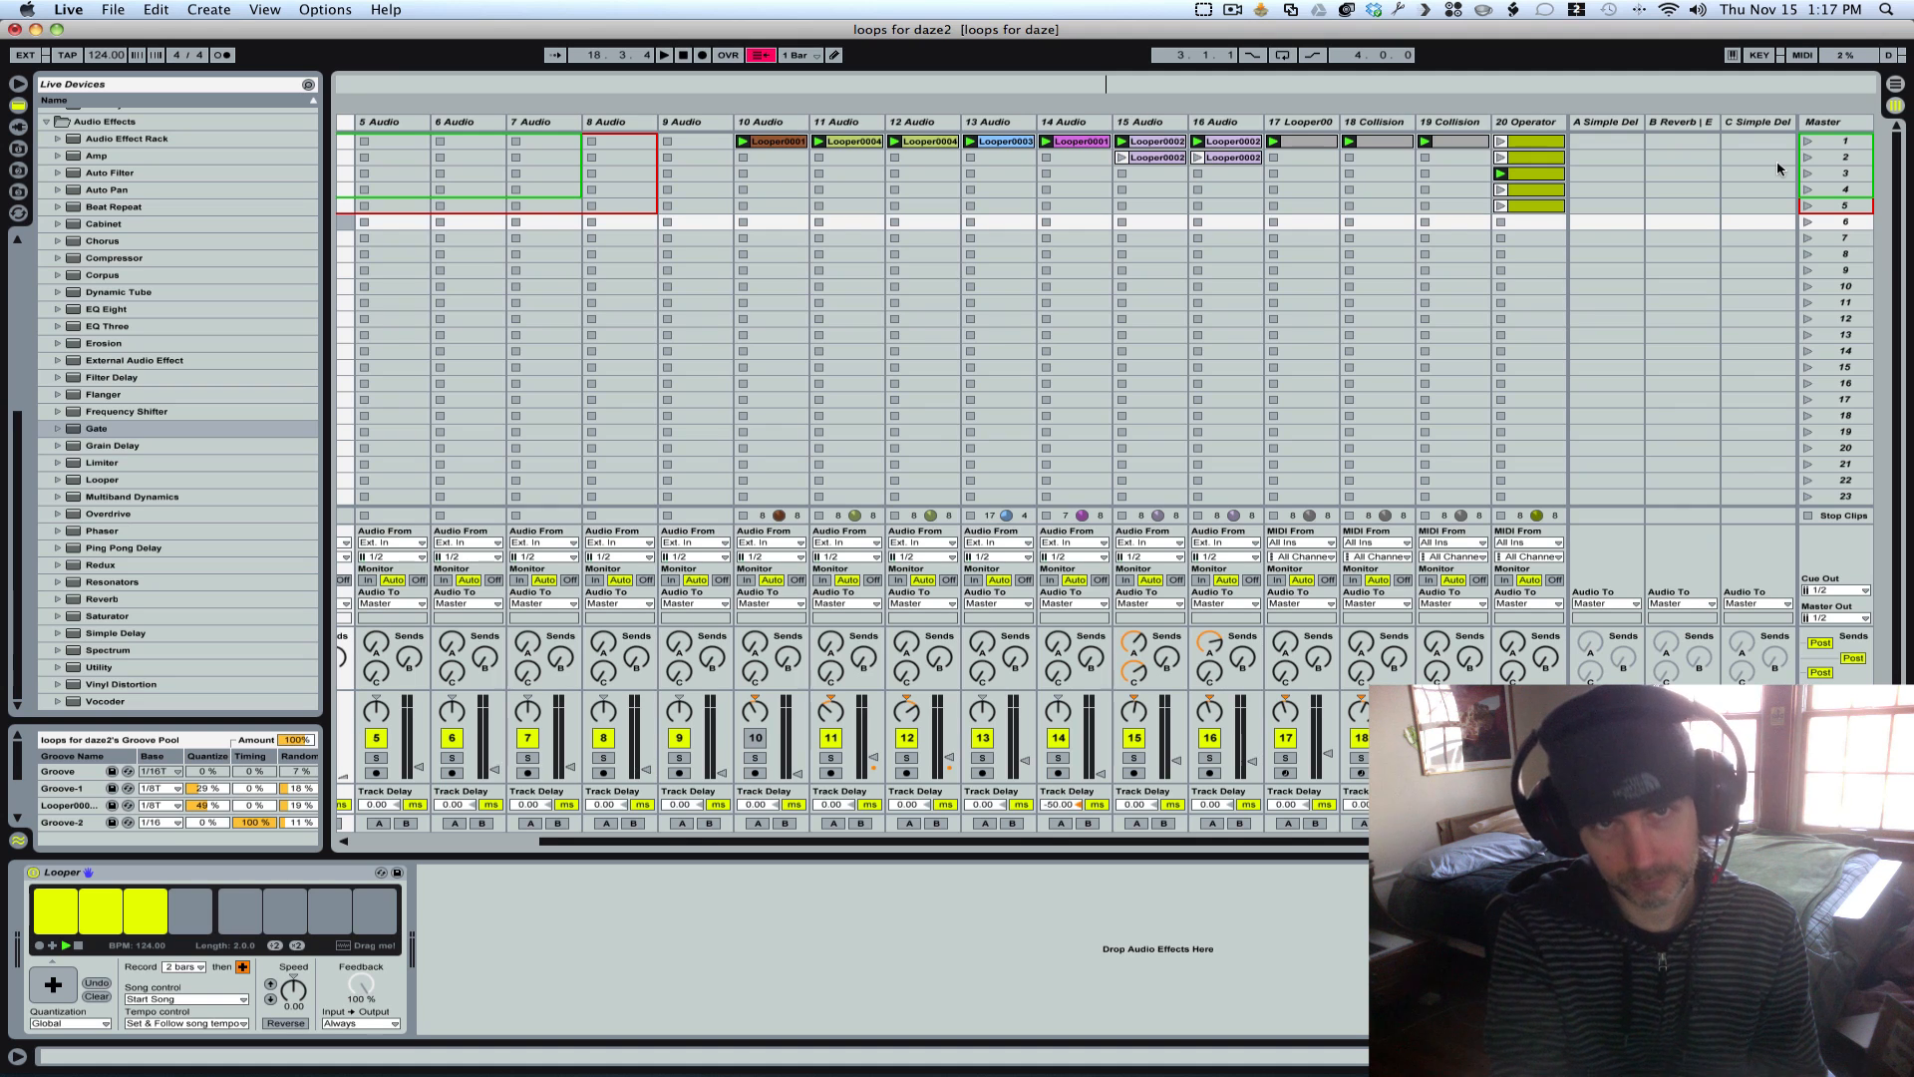
{"action": "key", "text": "space"}
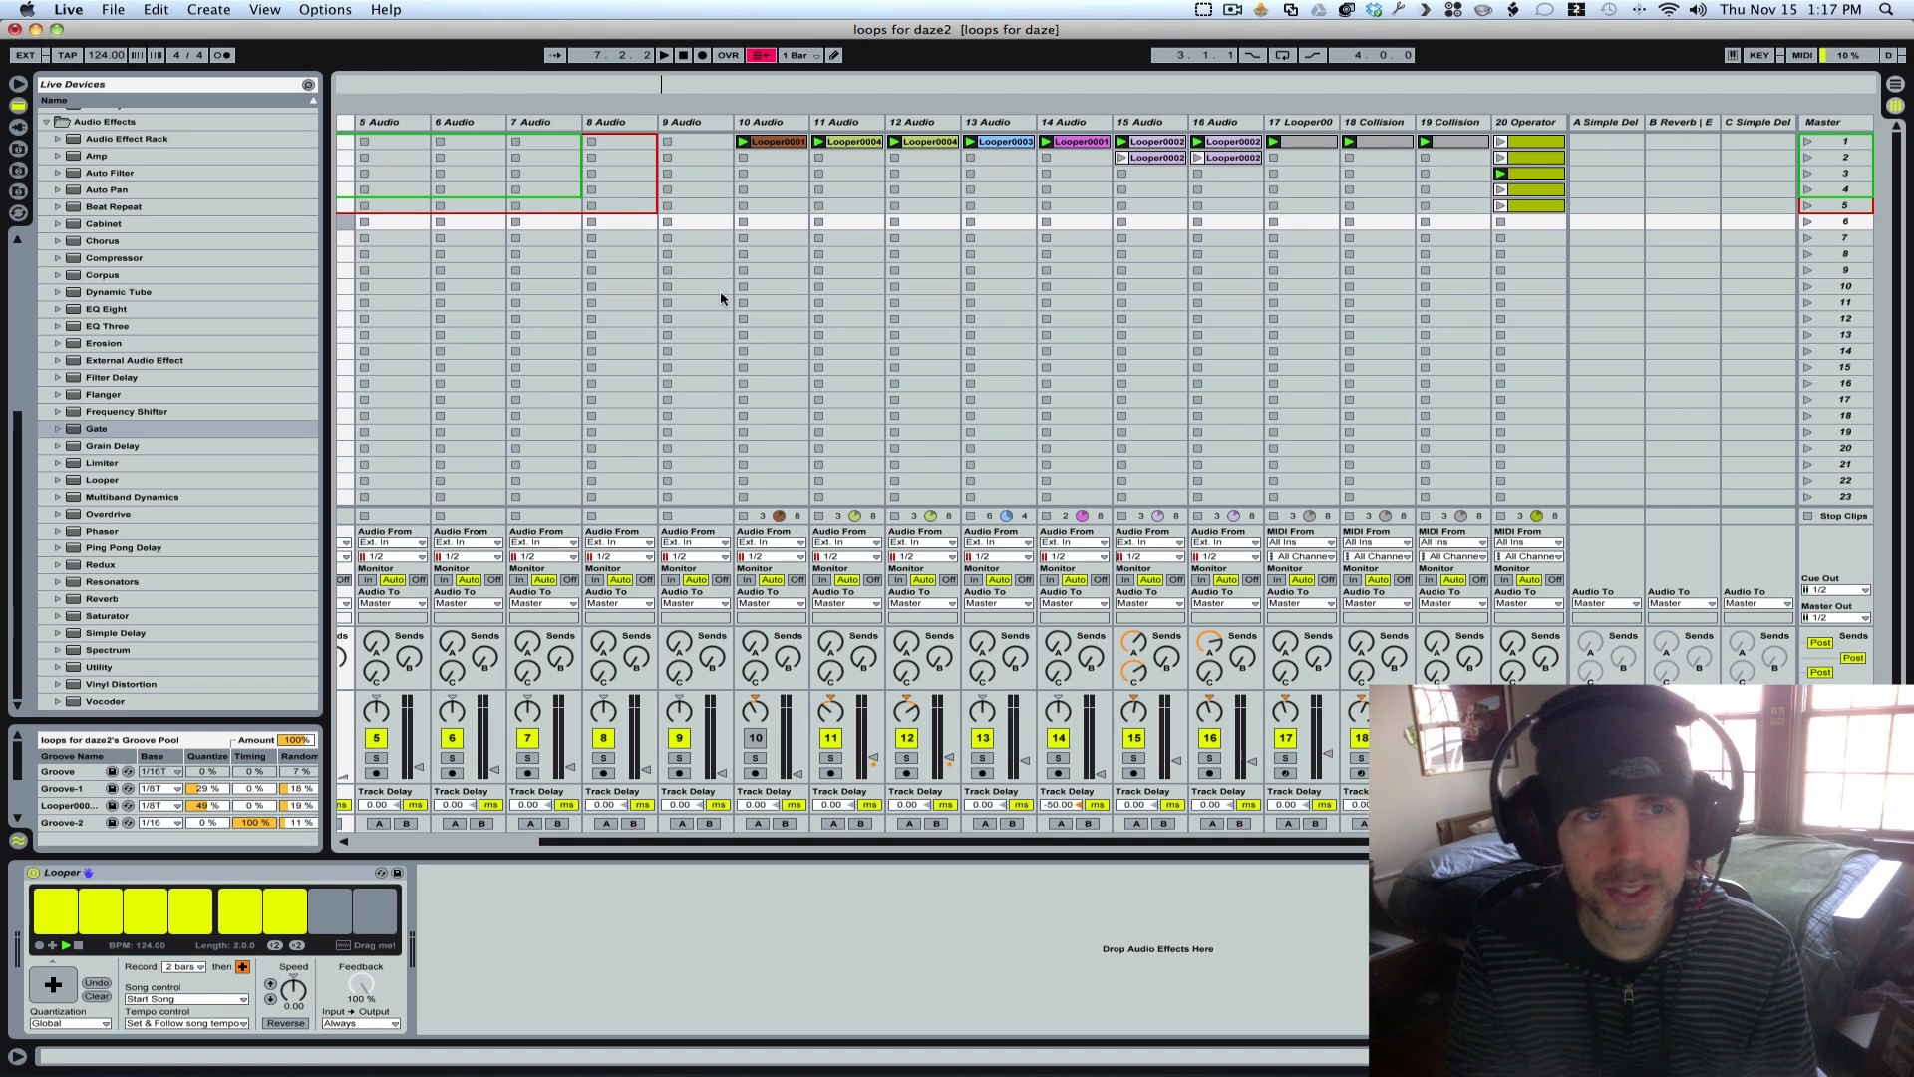
{"action": "scroll", "coordinate": [875, 302], "scroll_direction": "left", "scroll_amount": 5}
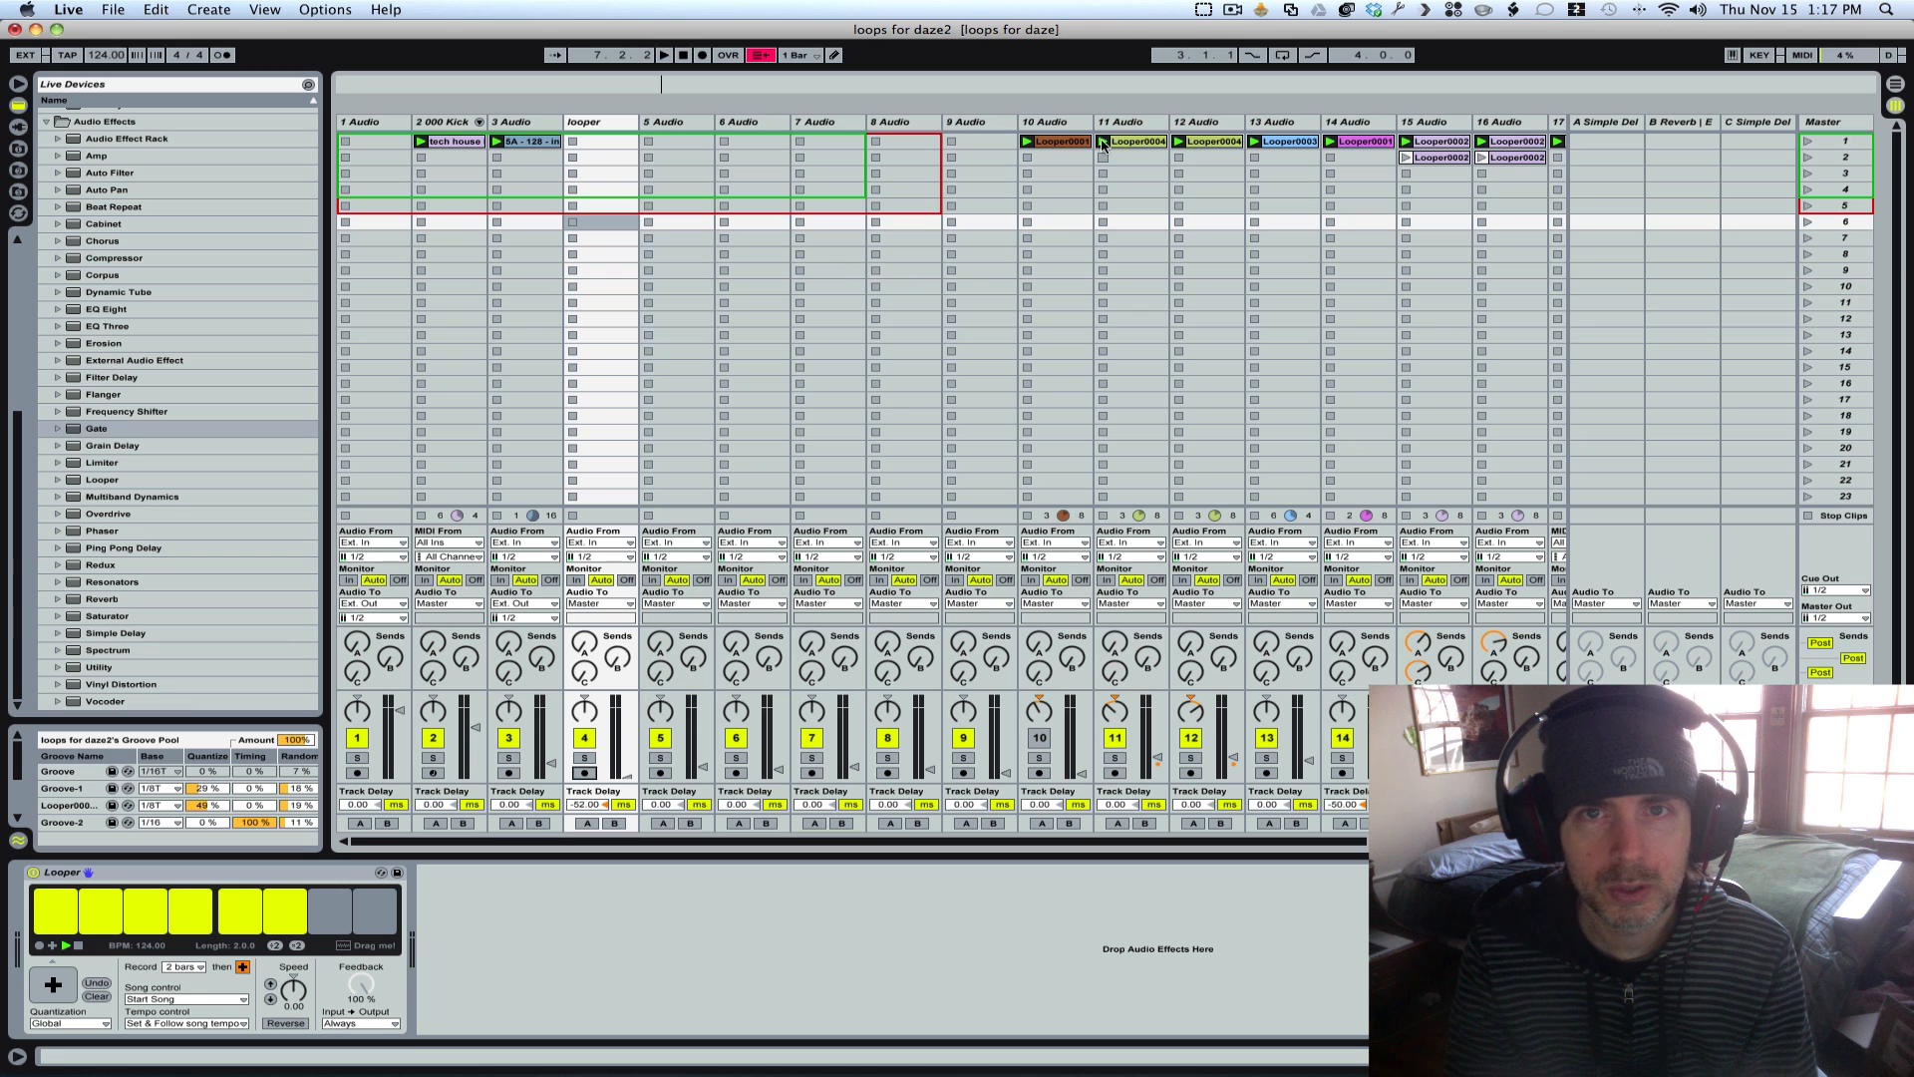
Step: Open the 10 Audio scene 1 clip, activate its track and audition it in solo and with the full mix
{"action": "double_click", "coordinate": [1055, 141]}
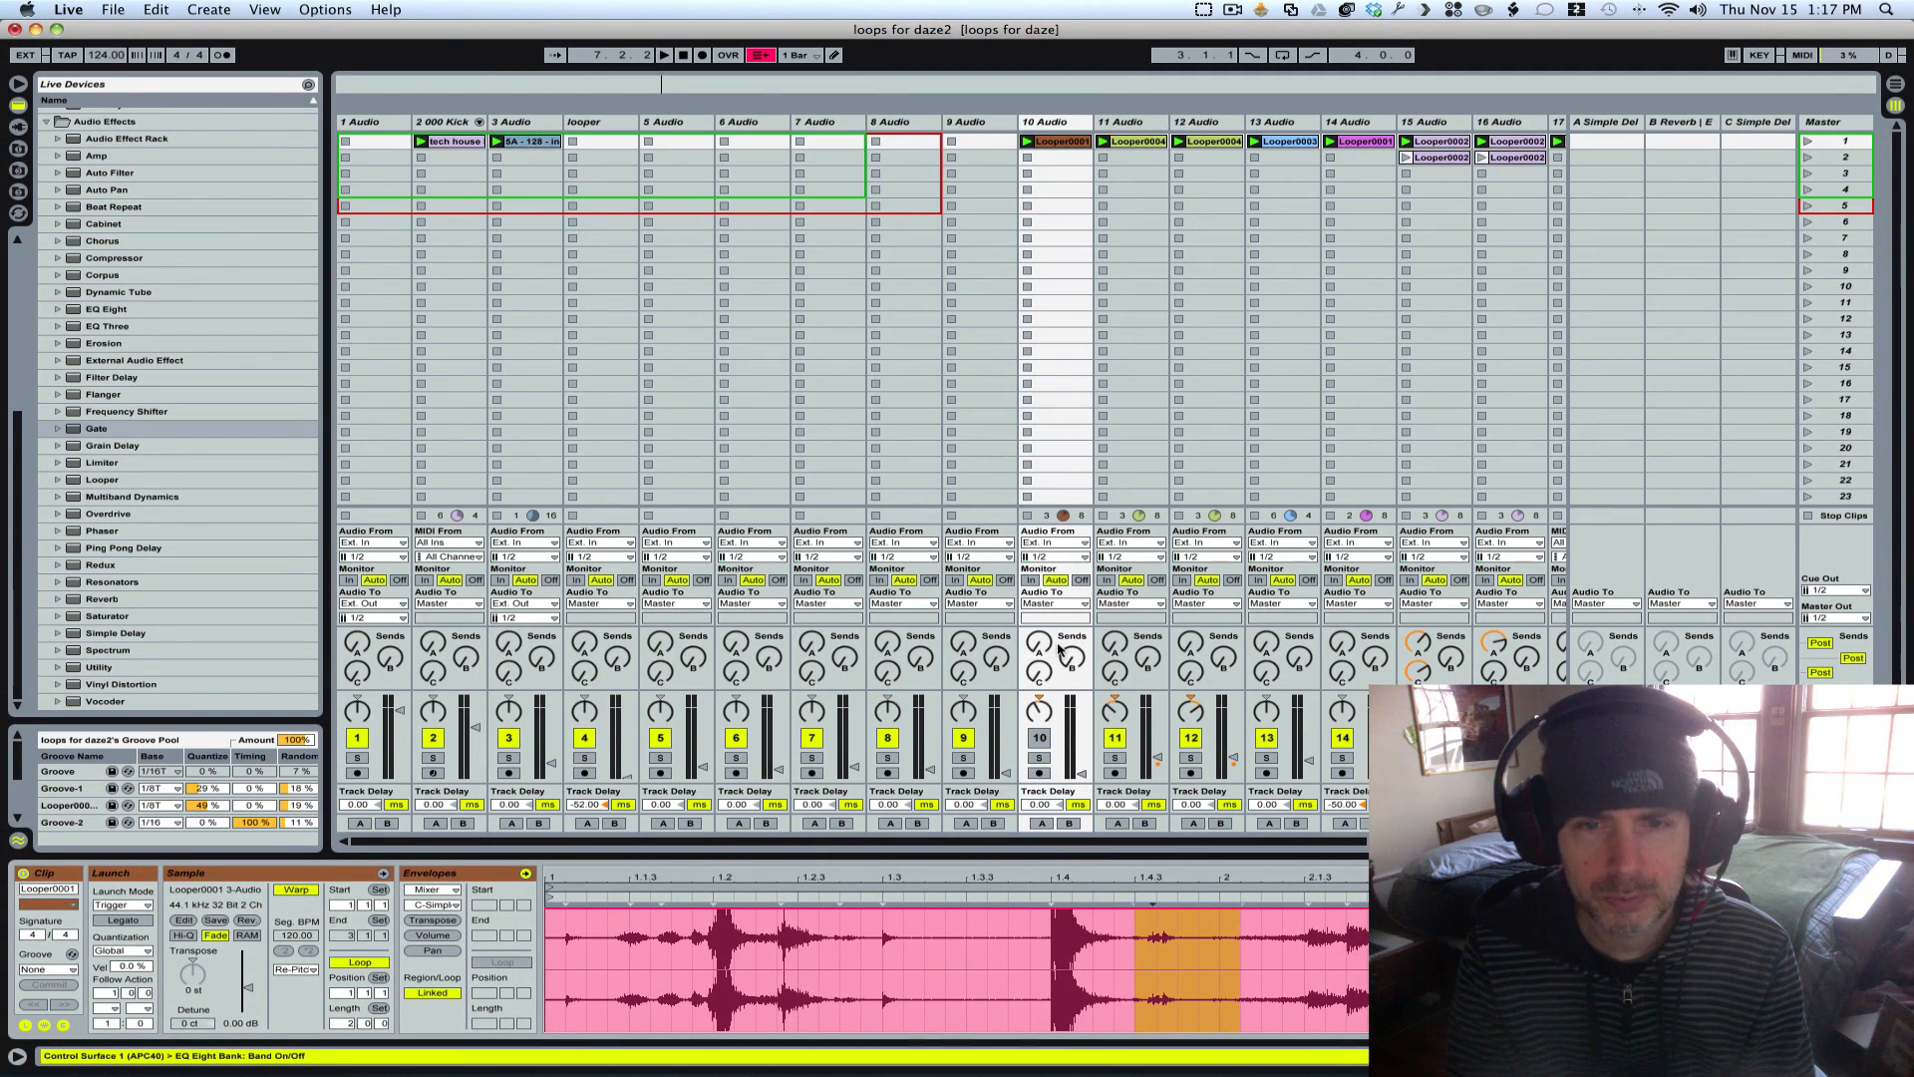
{"action": "left_click", "coordinate": [1047, 737]}
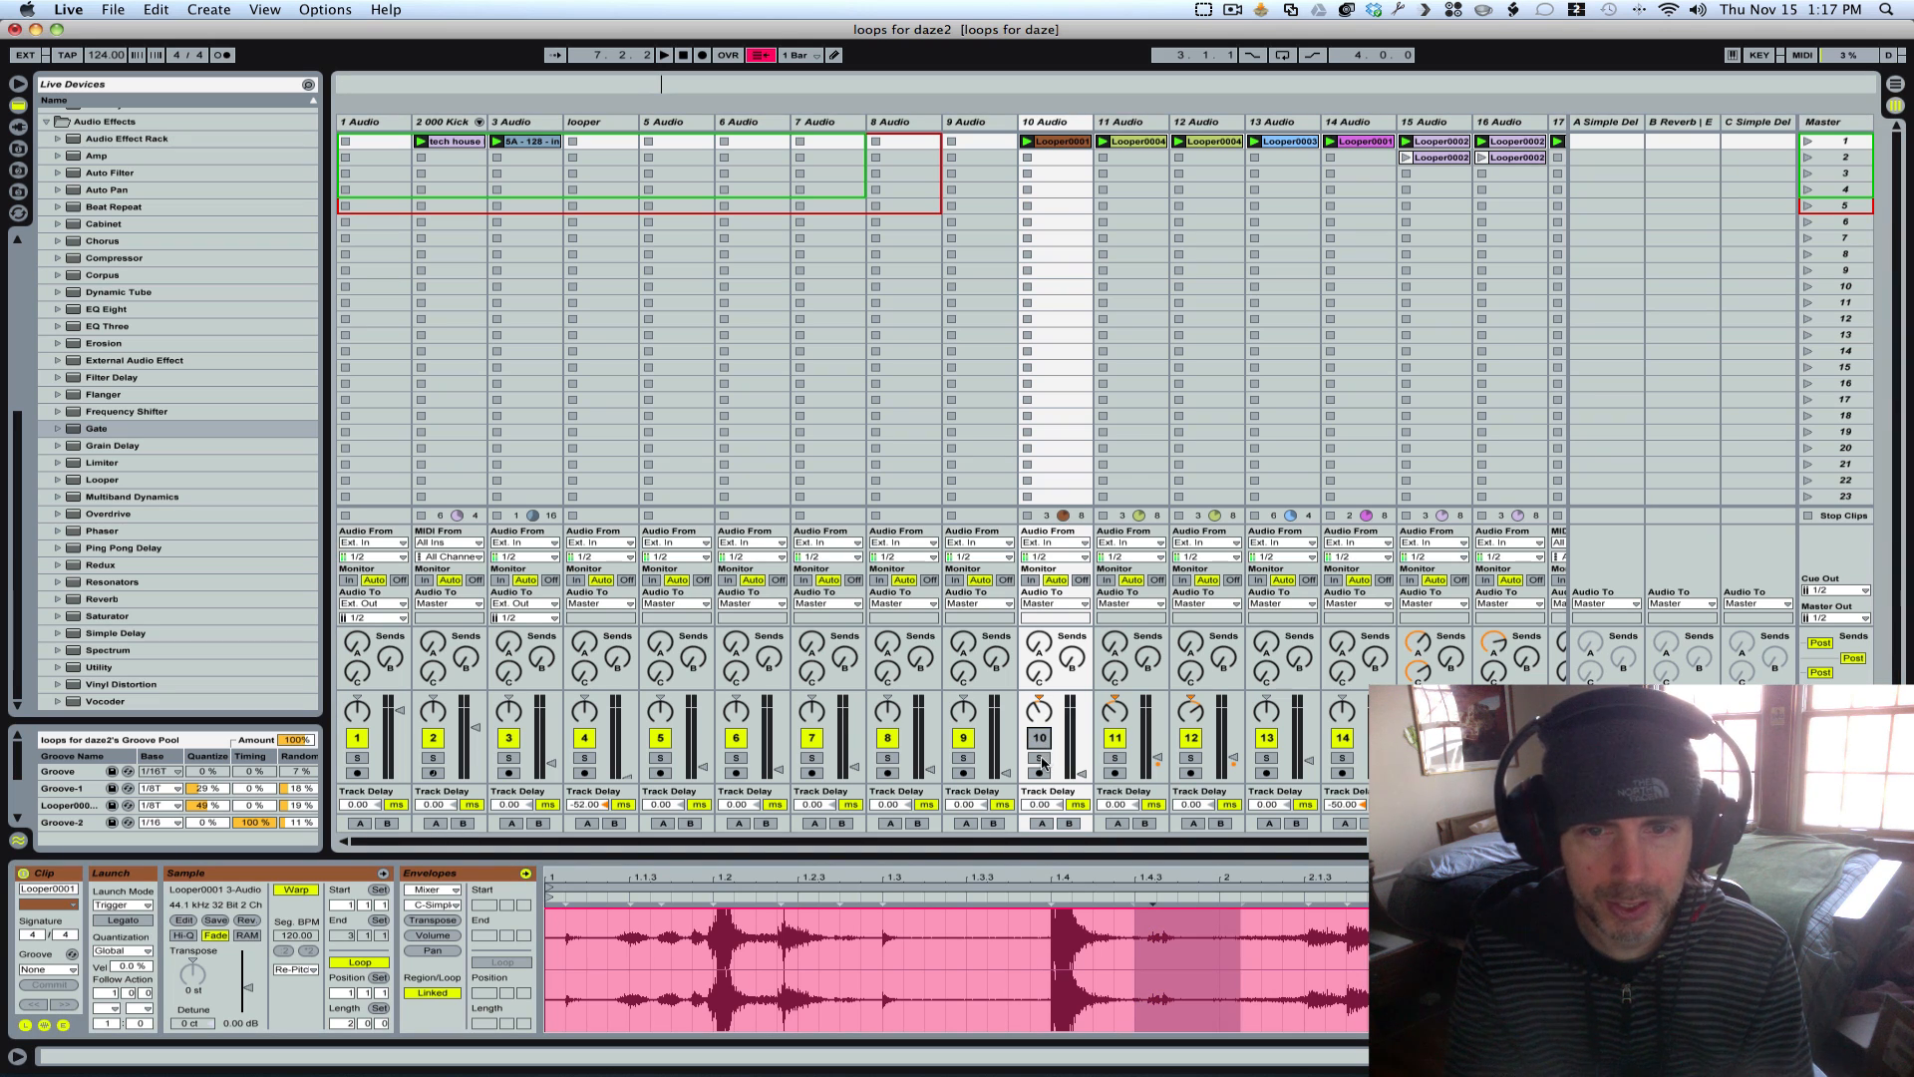
{"action": "left_click", "coordinate": [1040, 758]}
{"action": "key", "text": "space"}
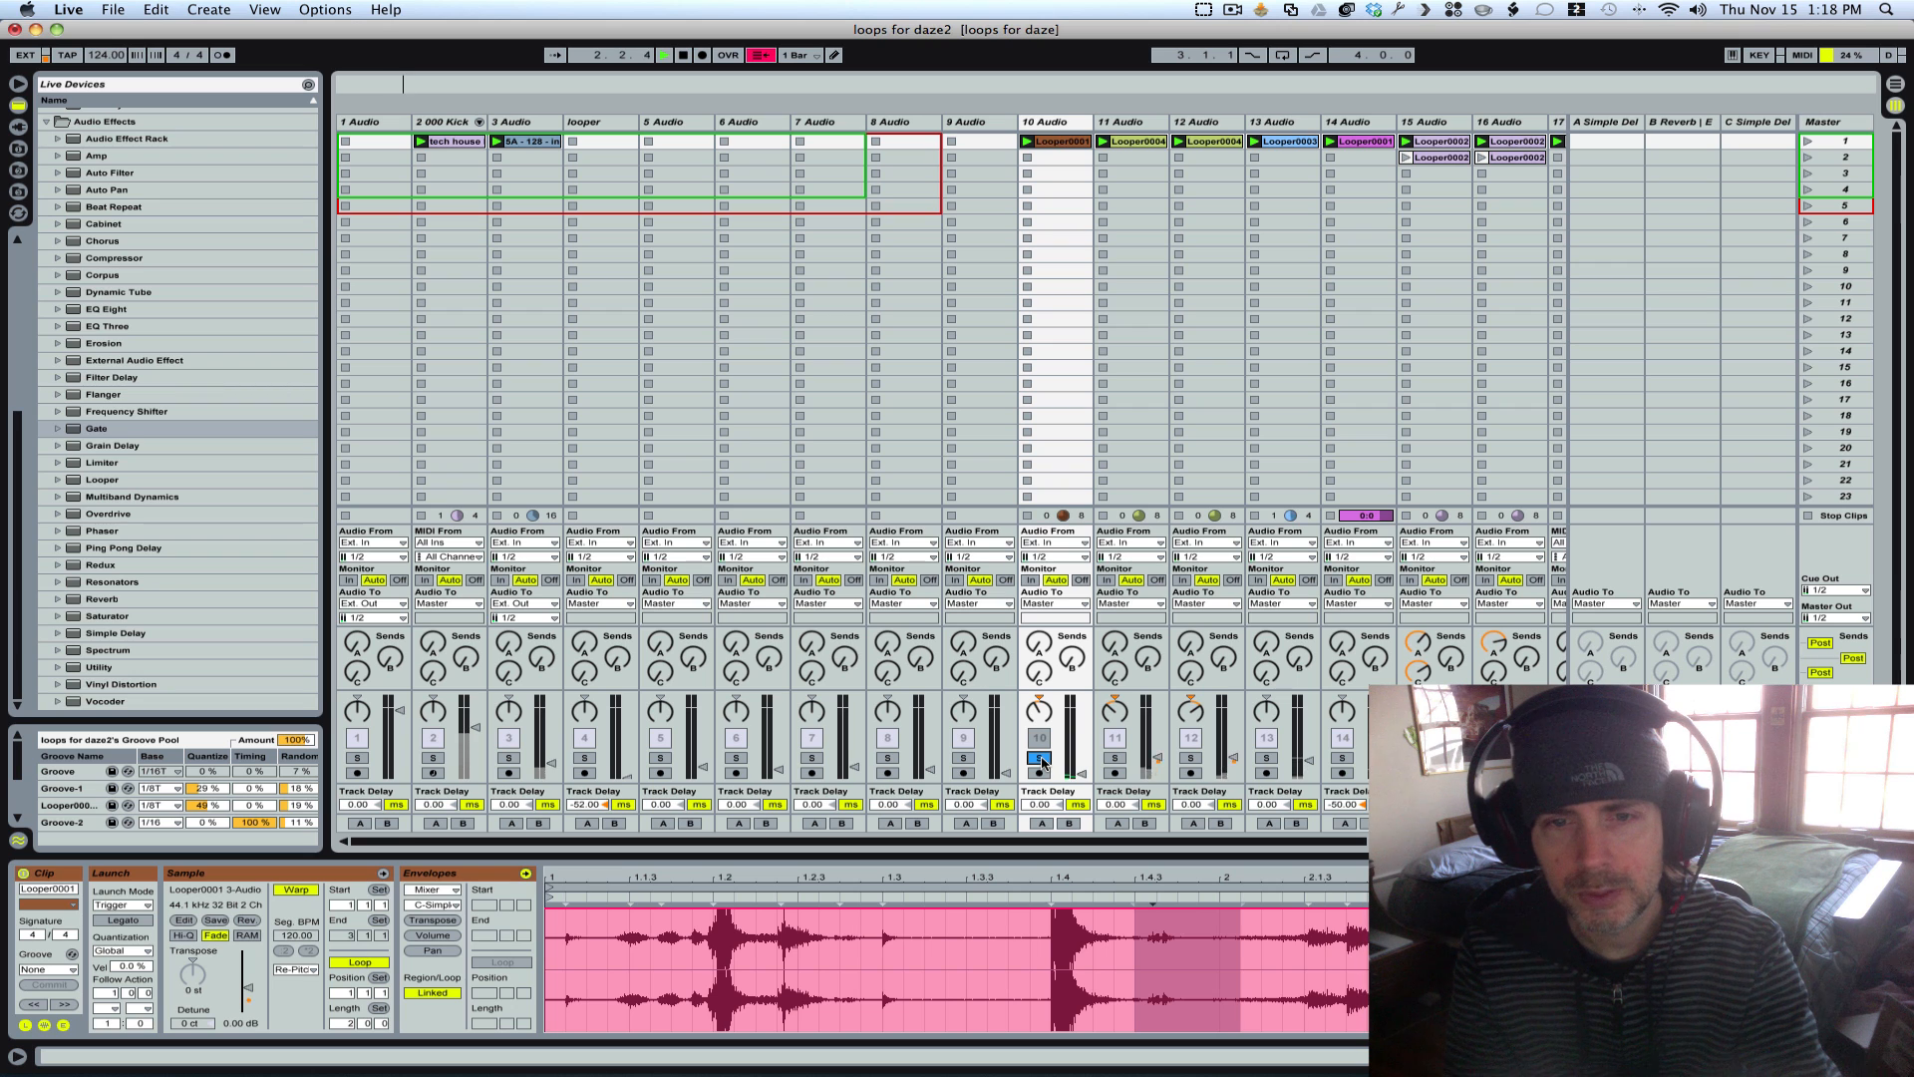
{"action": "left_click", "coordinate": [1041, 759]}
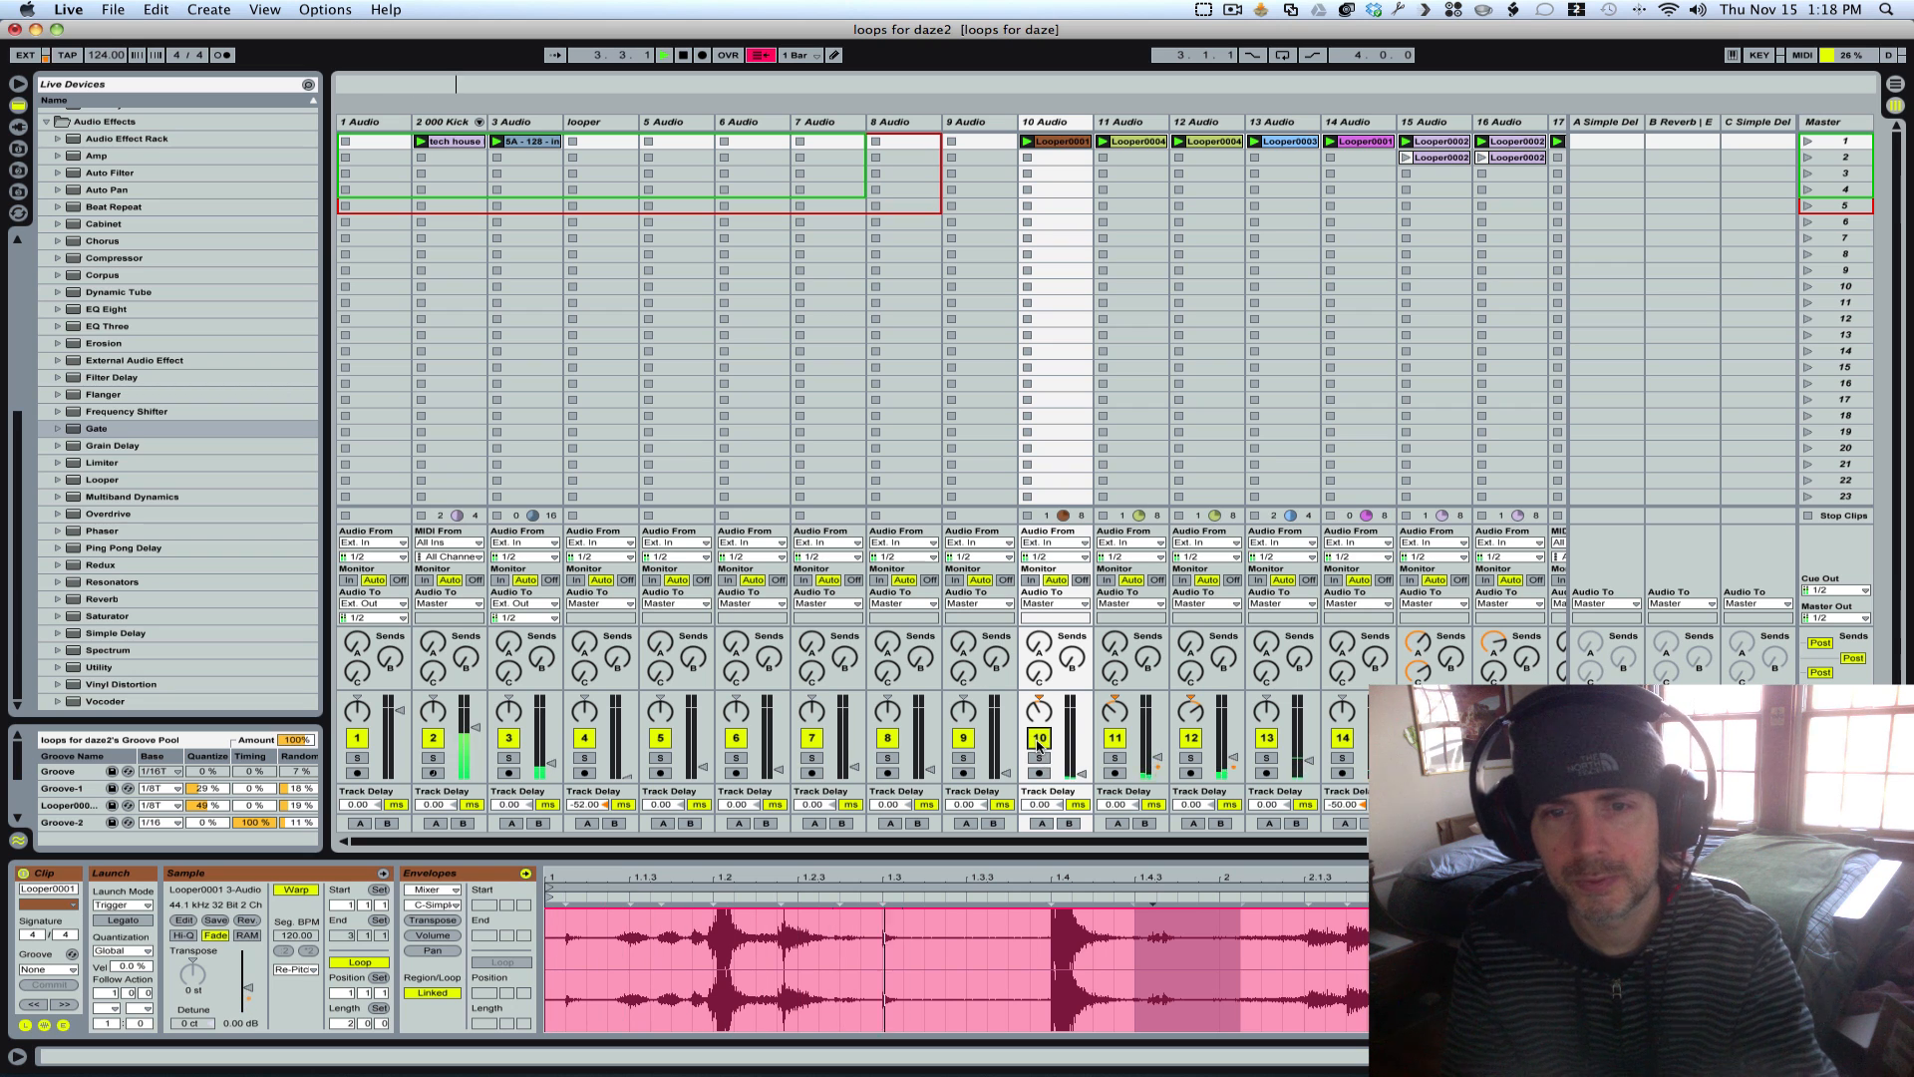
{"action": "key", "text": "space"}
{"action": "left_click", "coordinate": [1040, 758]}
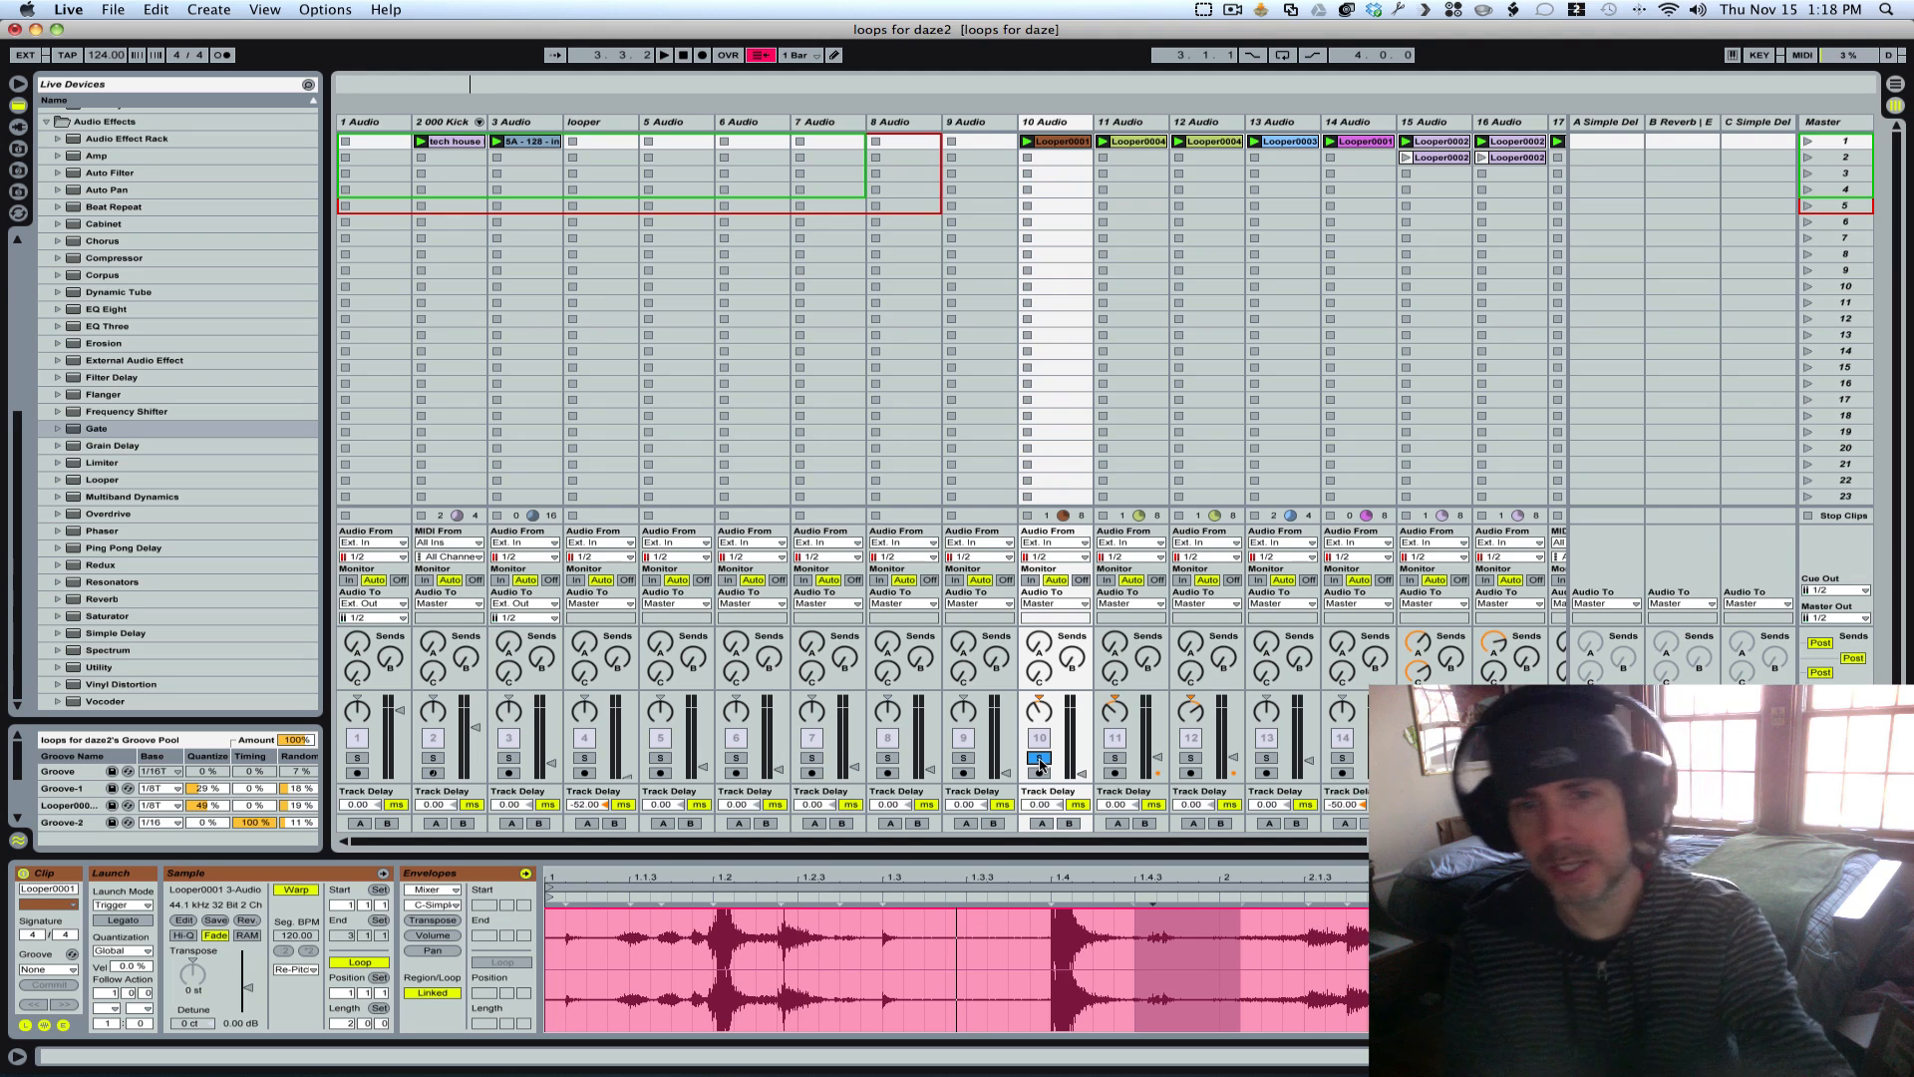
Step: Play the soloed 10 Audio clip with its details open and adjust the track's volume
{"action": "left_click", "coordinate": [1058, 142]}
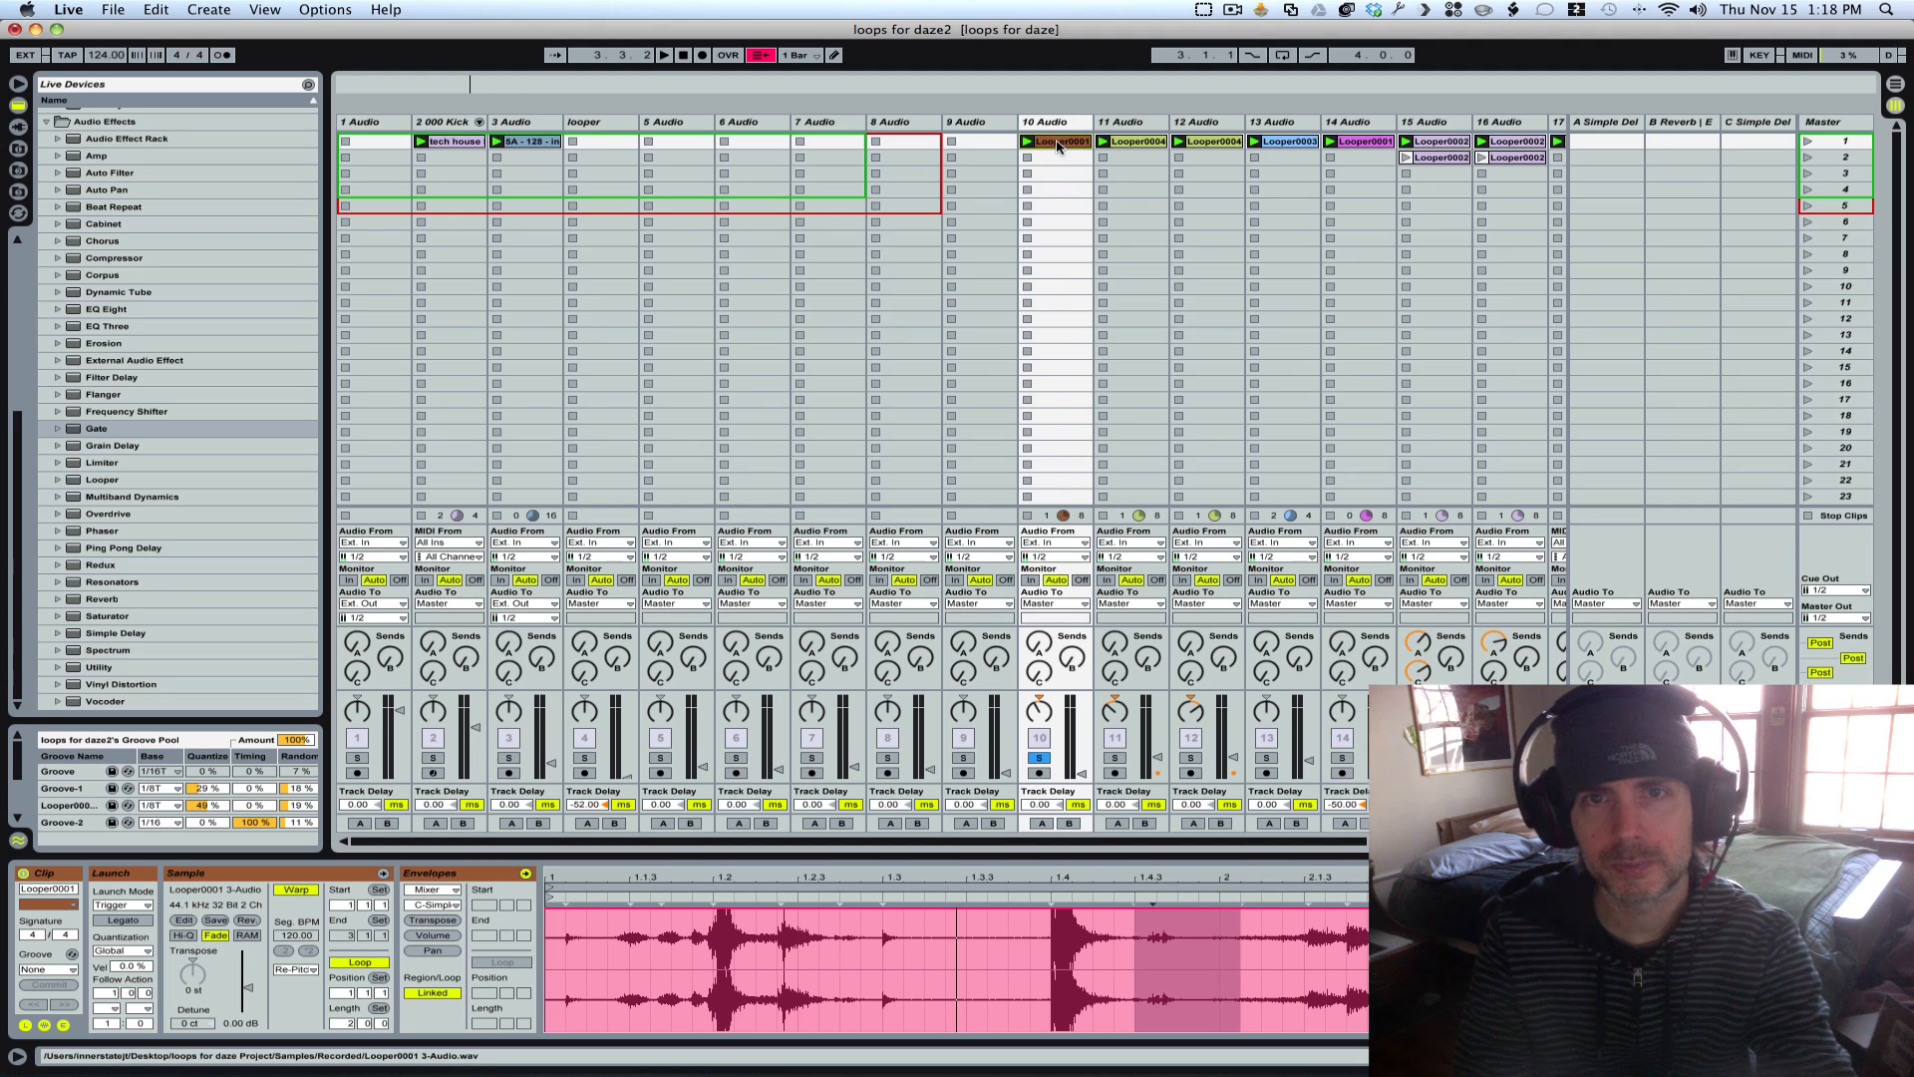
{"action": "double_click", "coordinate": [1058, 145]}
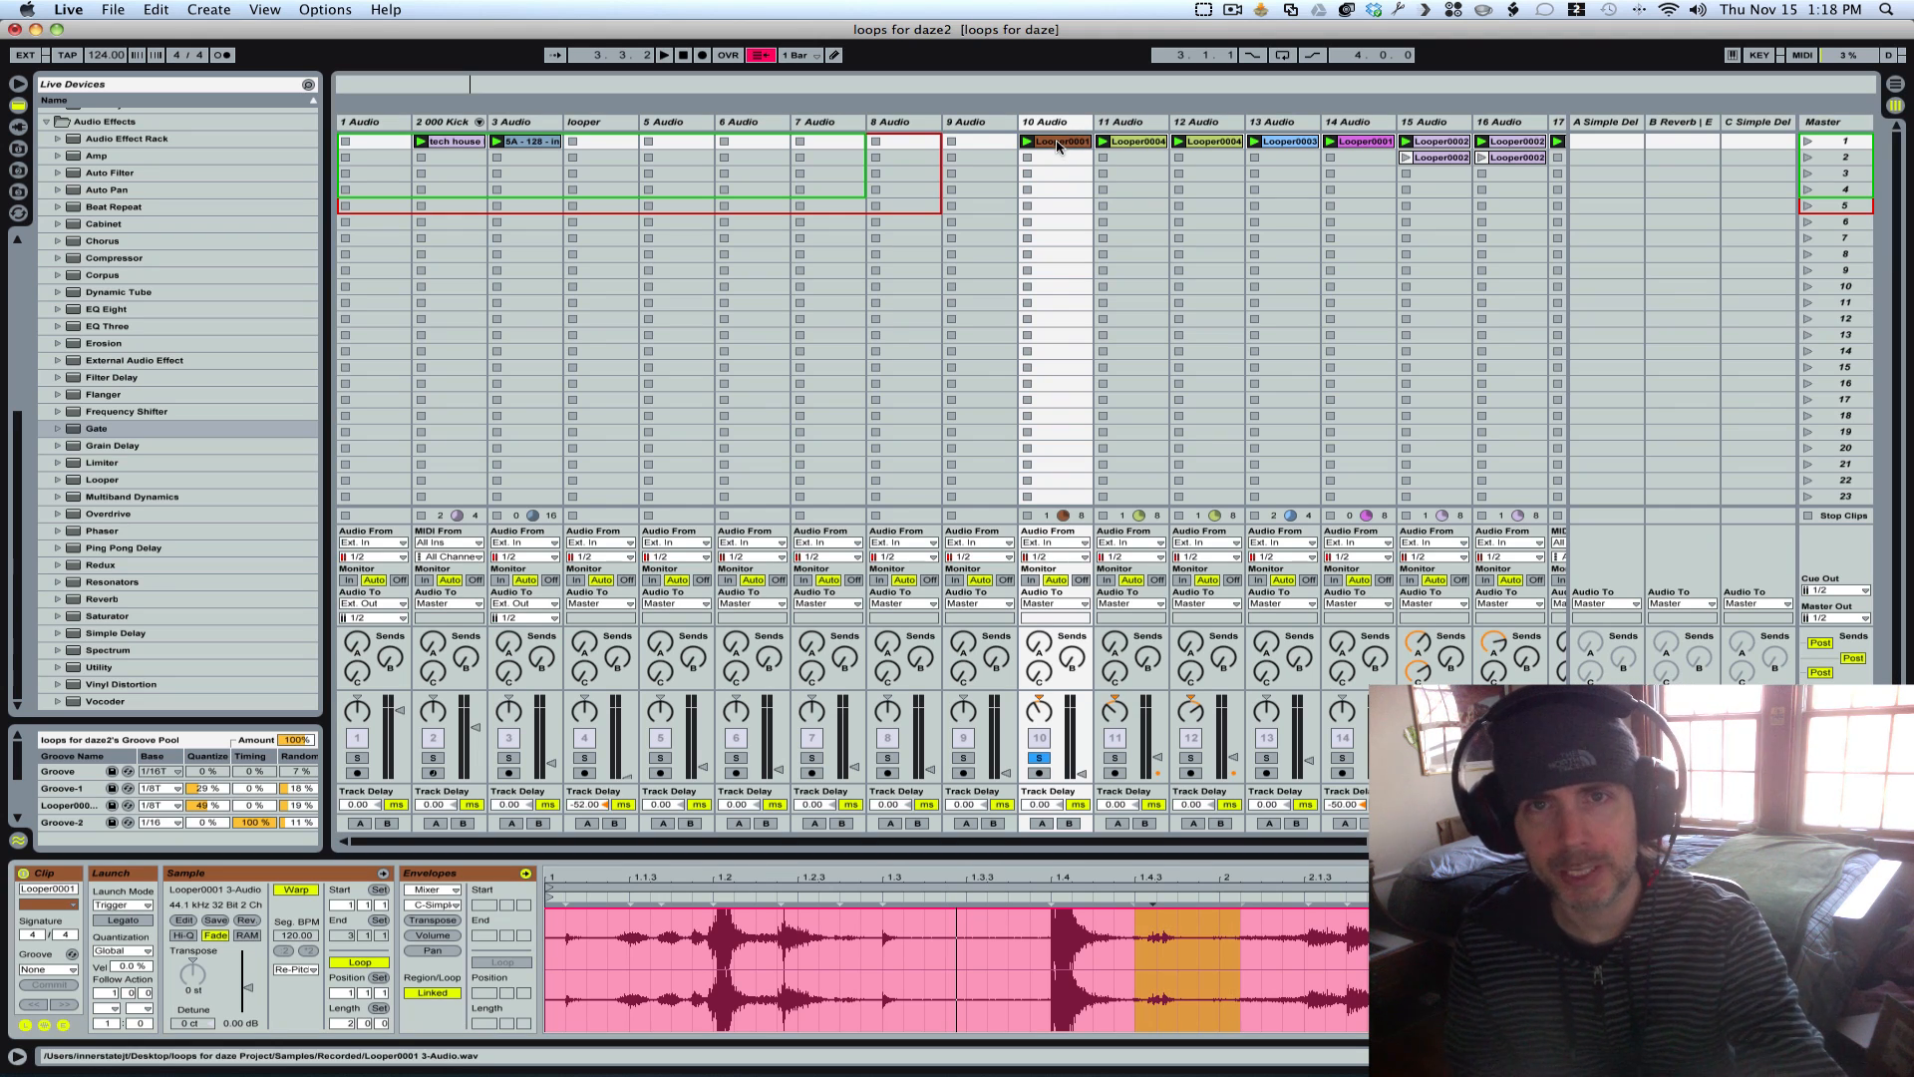
{"action": "key", "text": "space"}
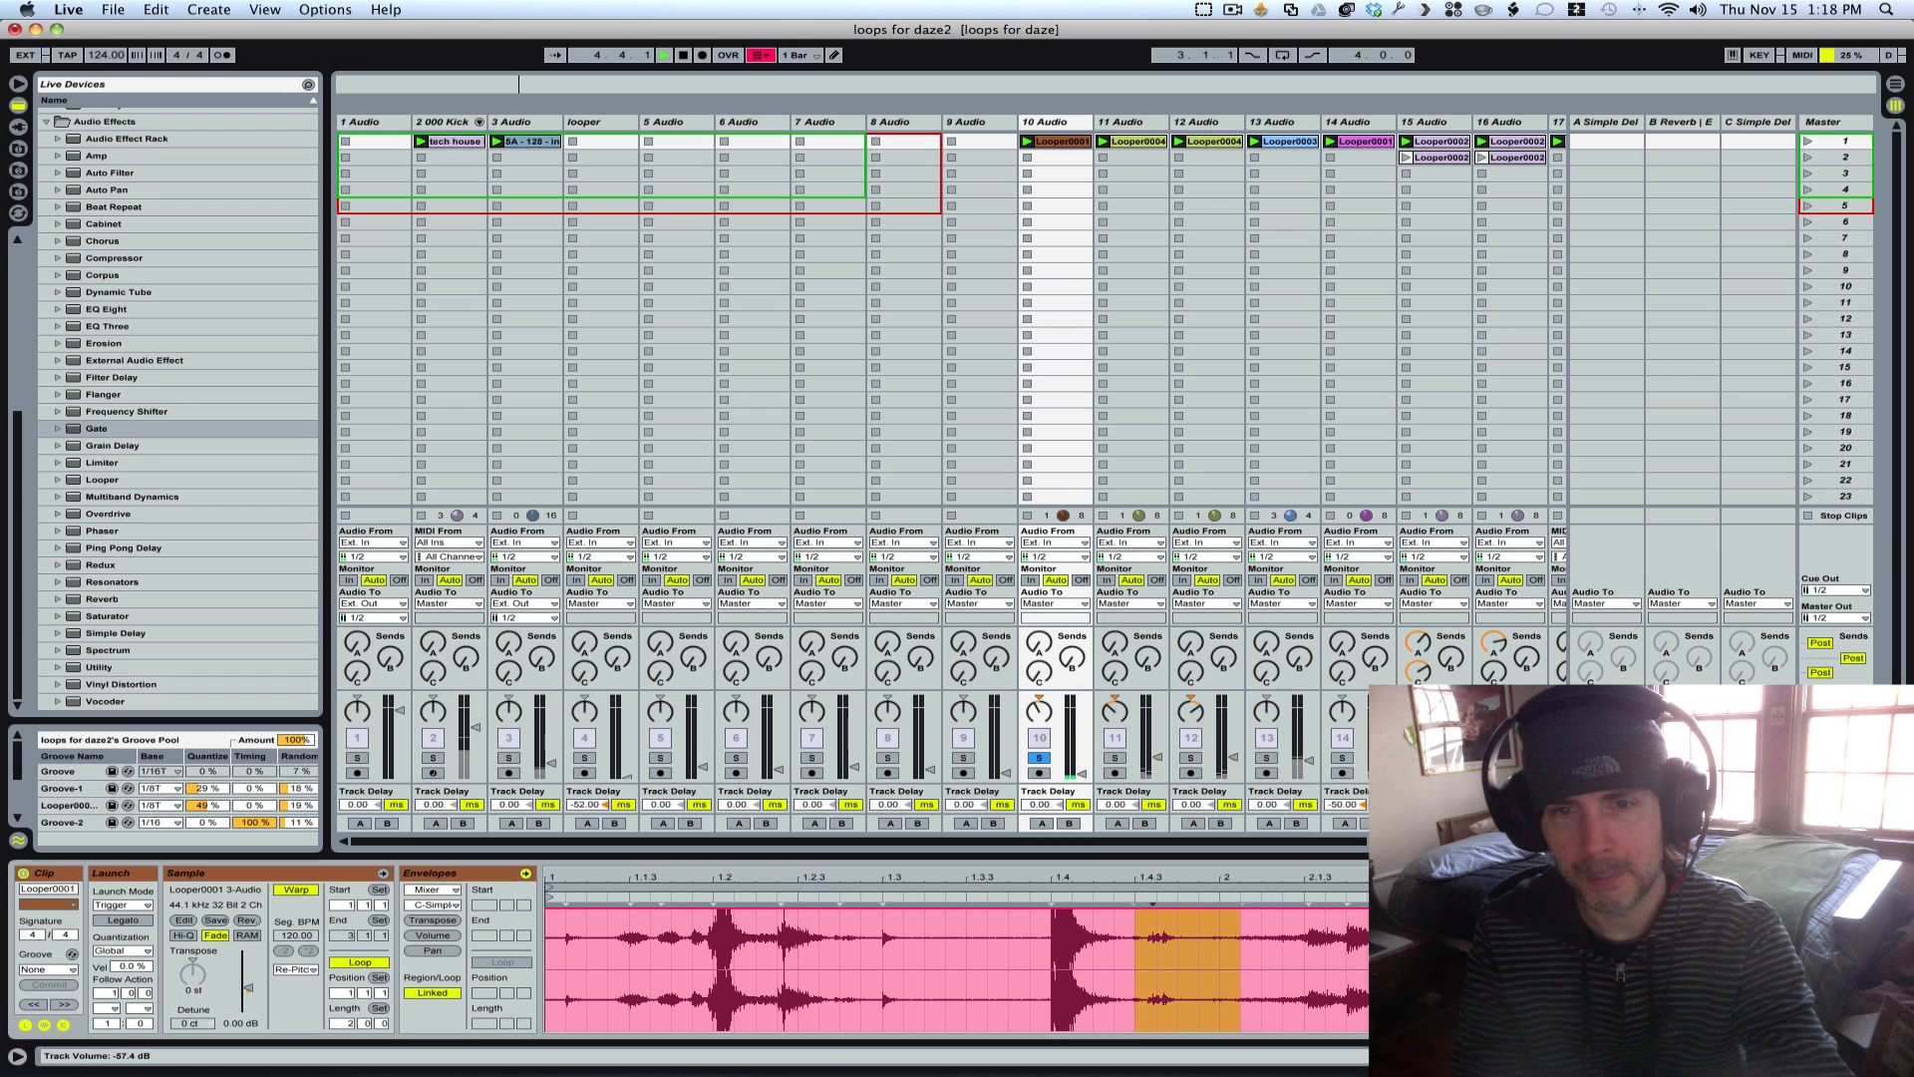
{"action": "left_click_drag", "start_coordinate": [1082, 773], "coordinate": [1082, 765]}
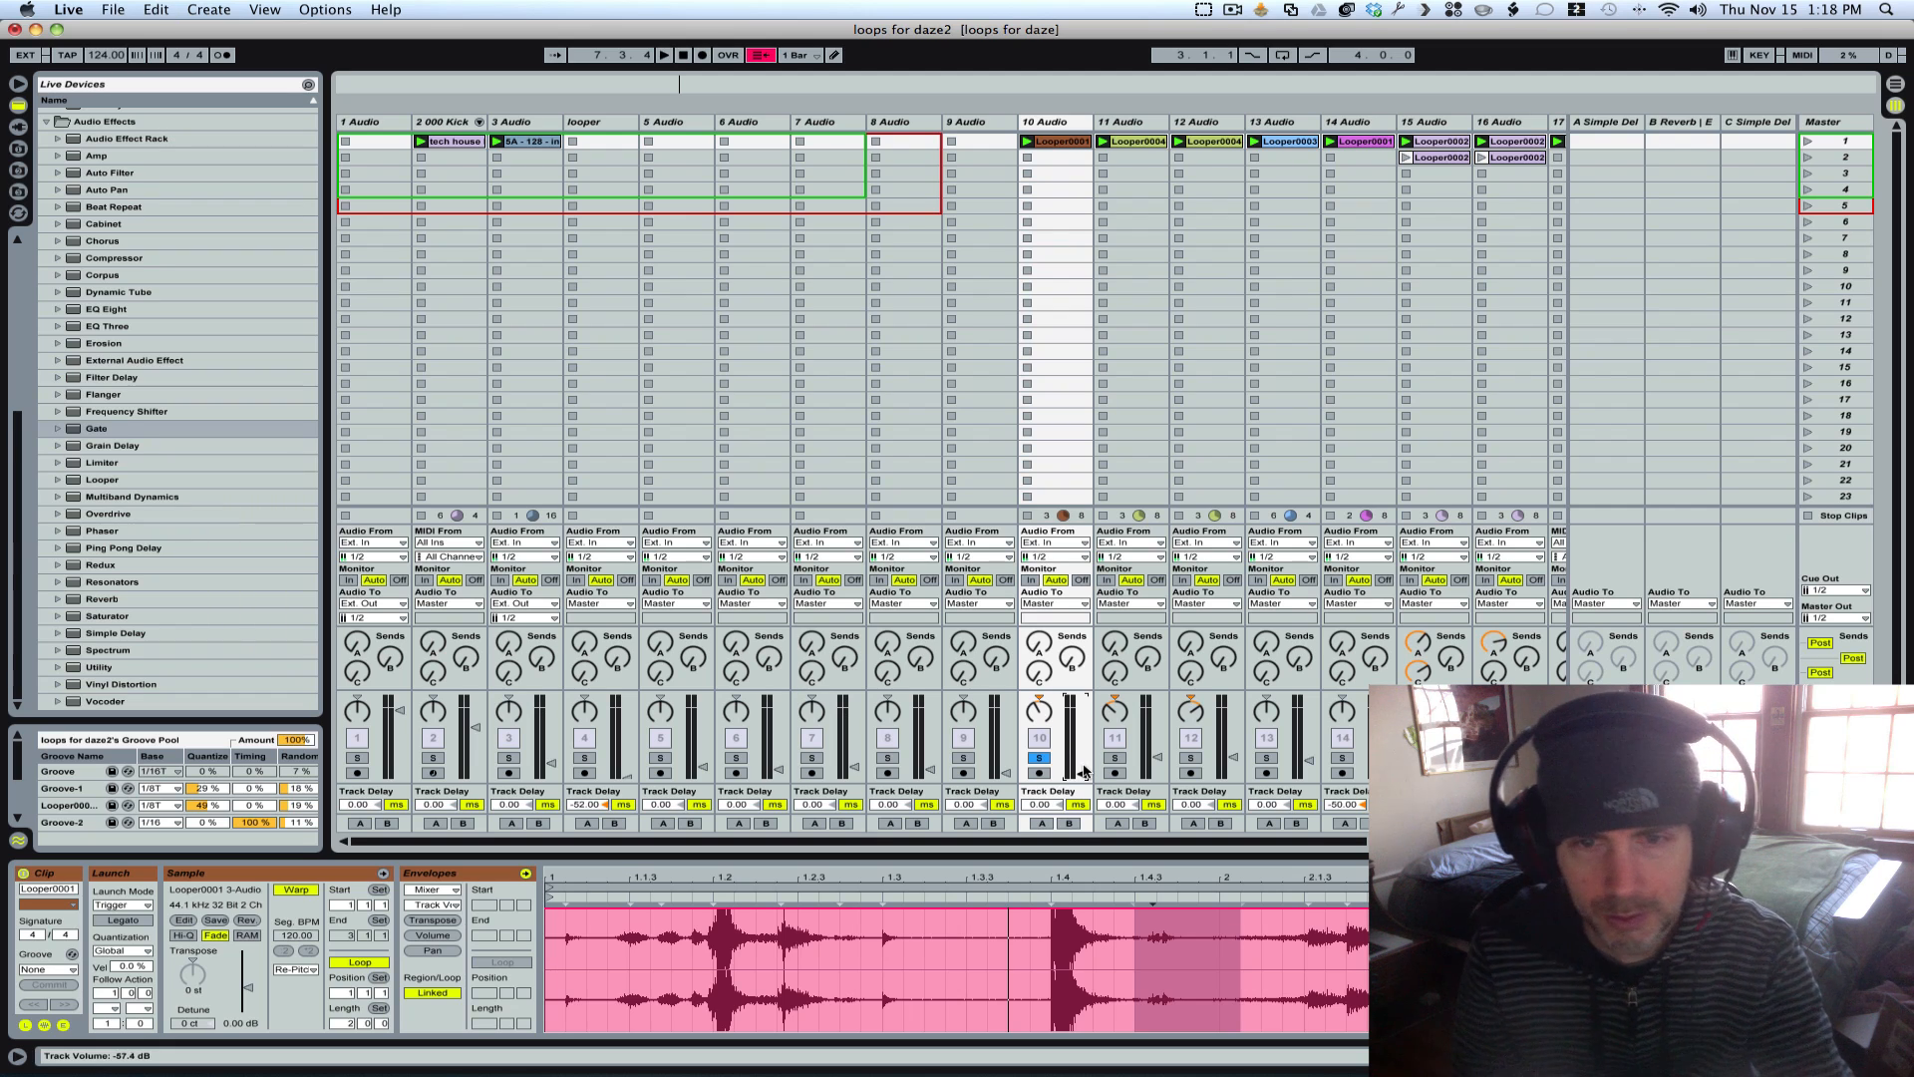
Step: Solo 11 Audio instead of 10 Audio, play its scene 1 clip and show the clip's volume envelope
{"action": "left_click", "coordinate": [1041, 759]}
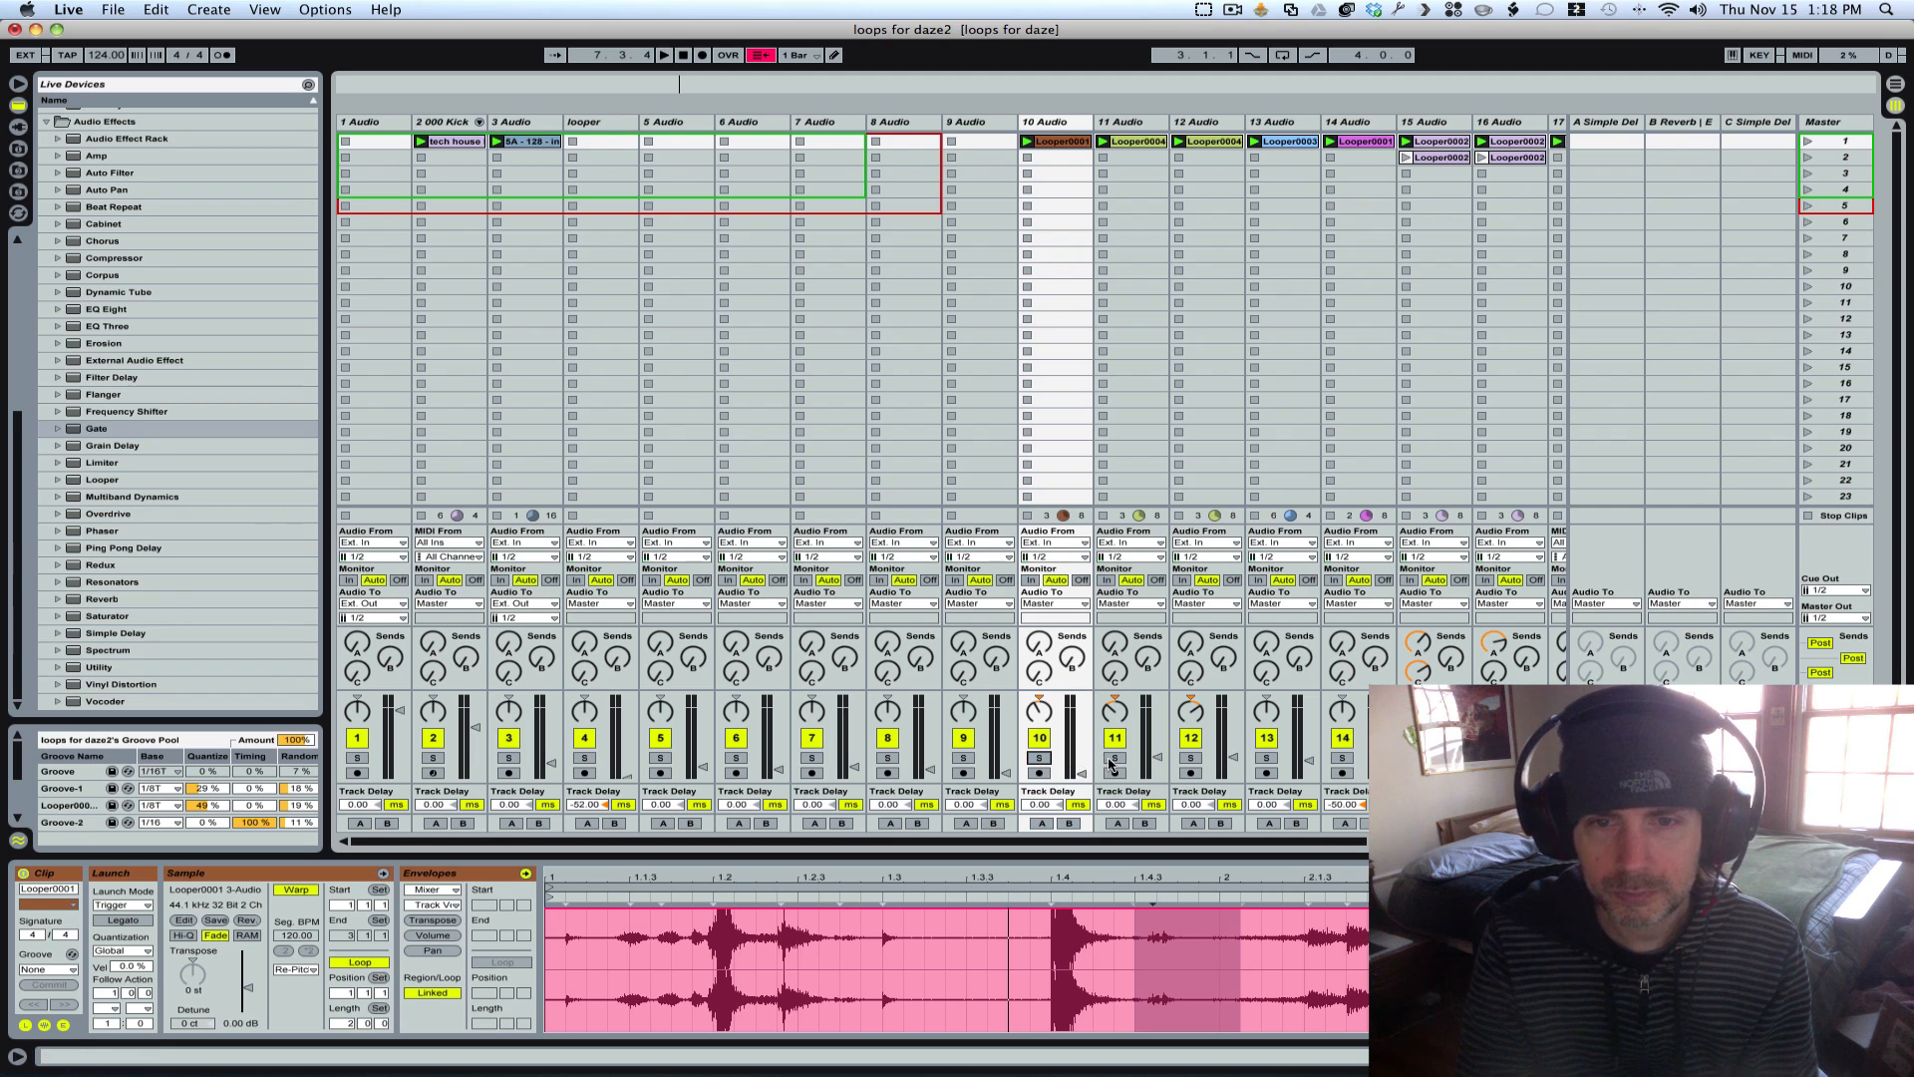
{"action": "key", "text": "space"}
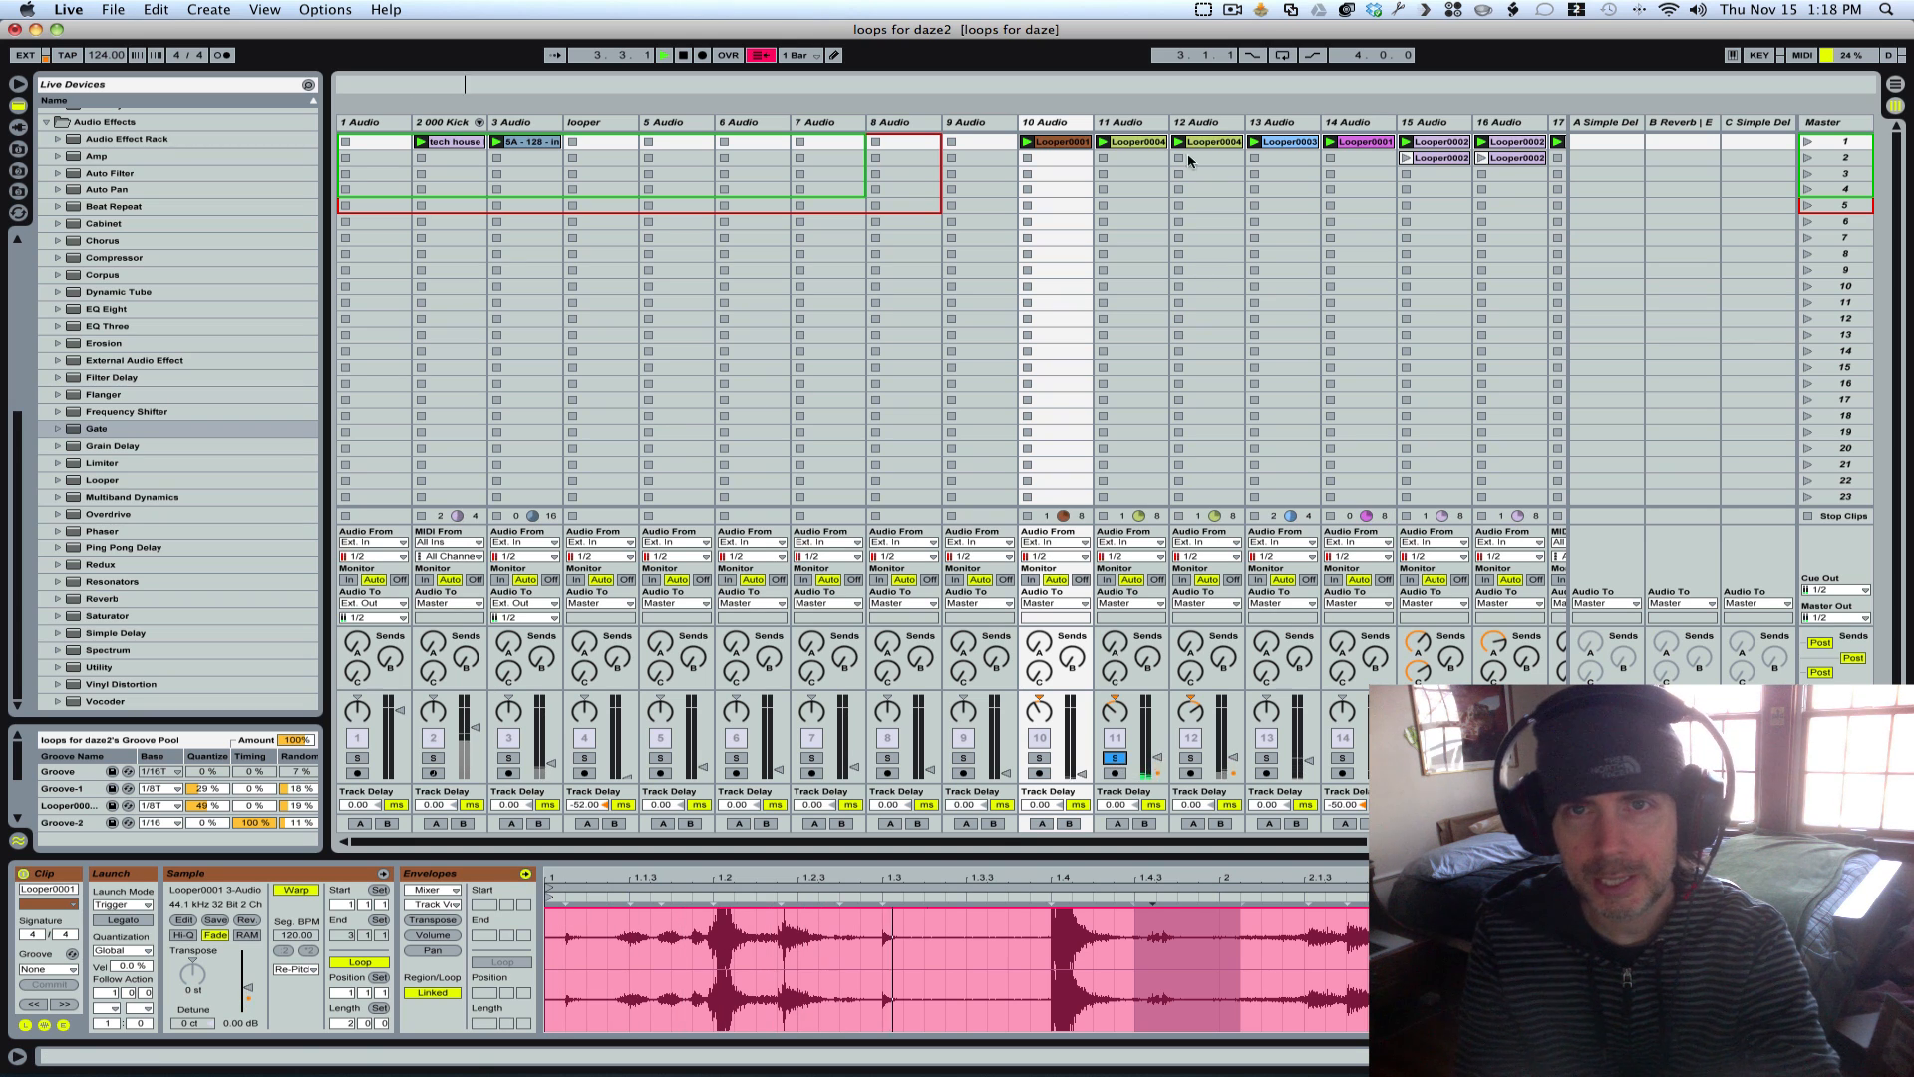
{"action": "left_click", "coordinate": [1140, 142]}
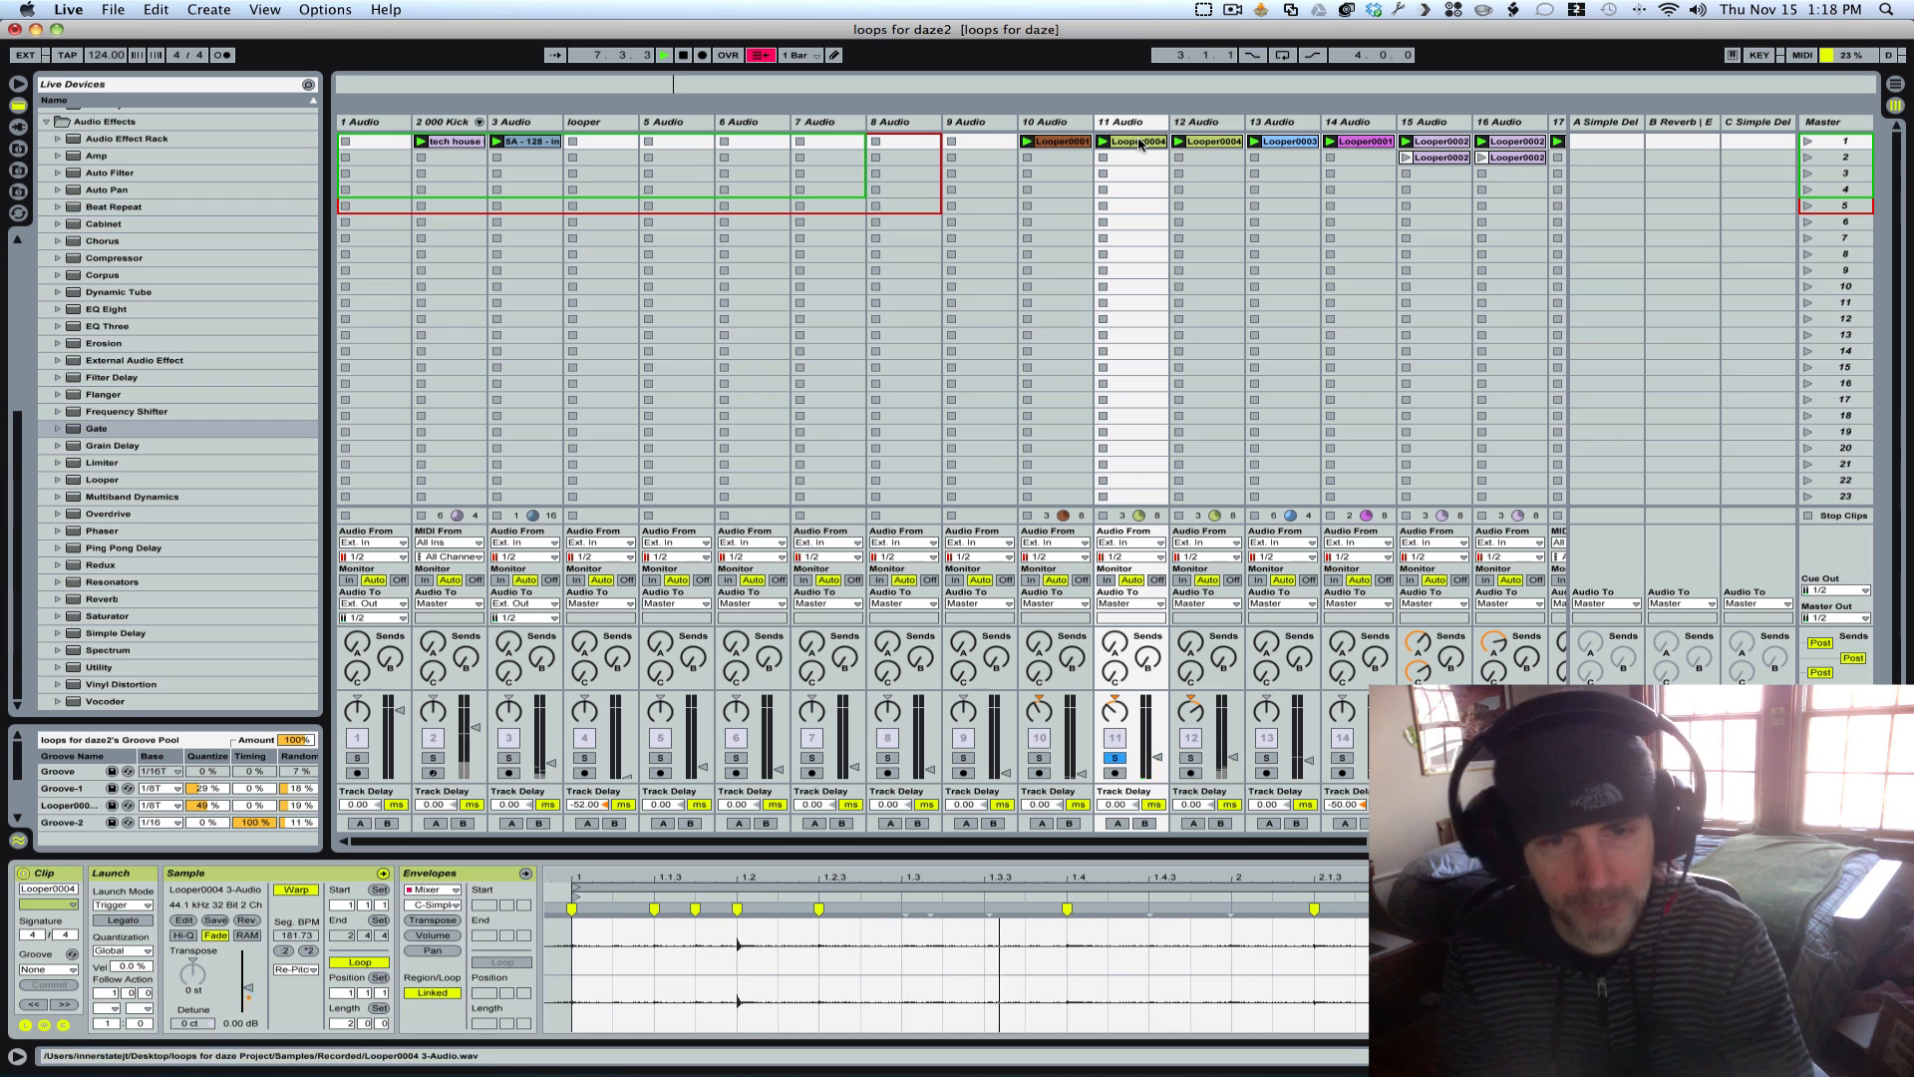
{"action": "left_click", "coordinate": [431, 936]}
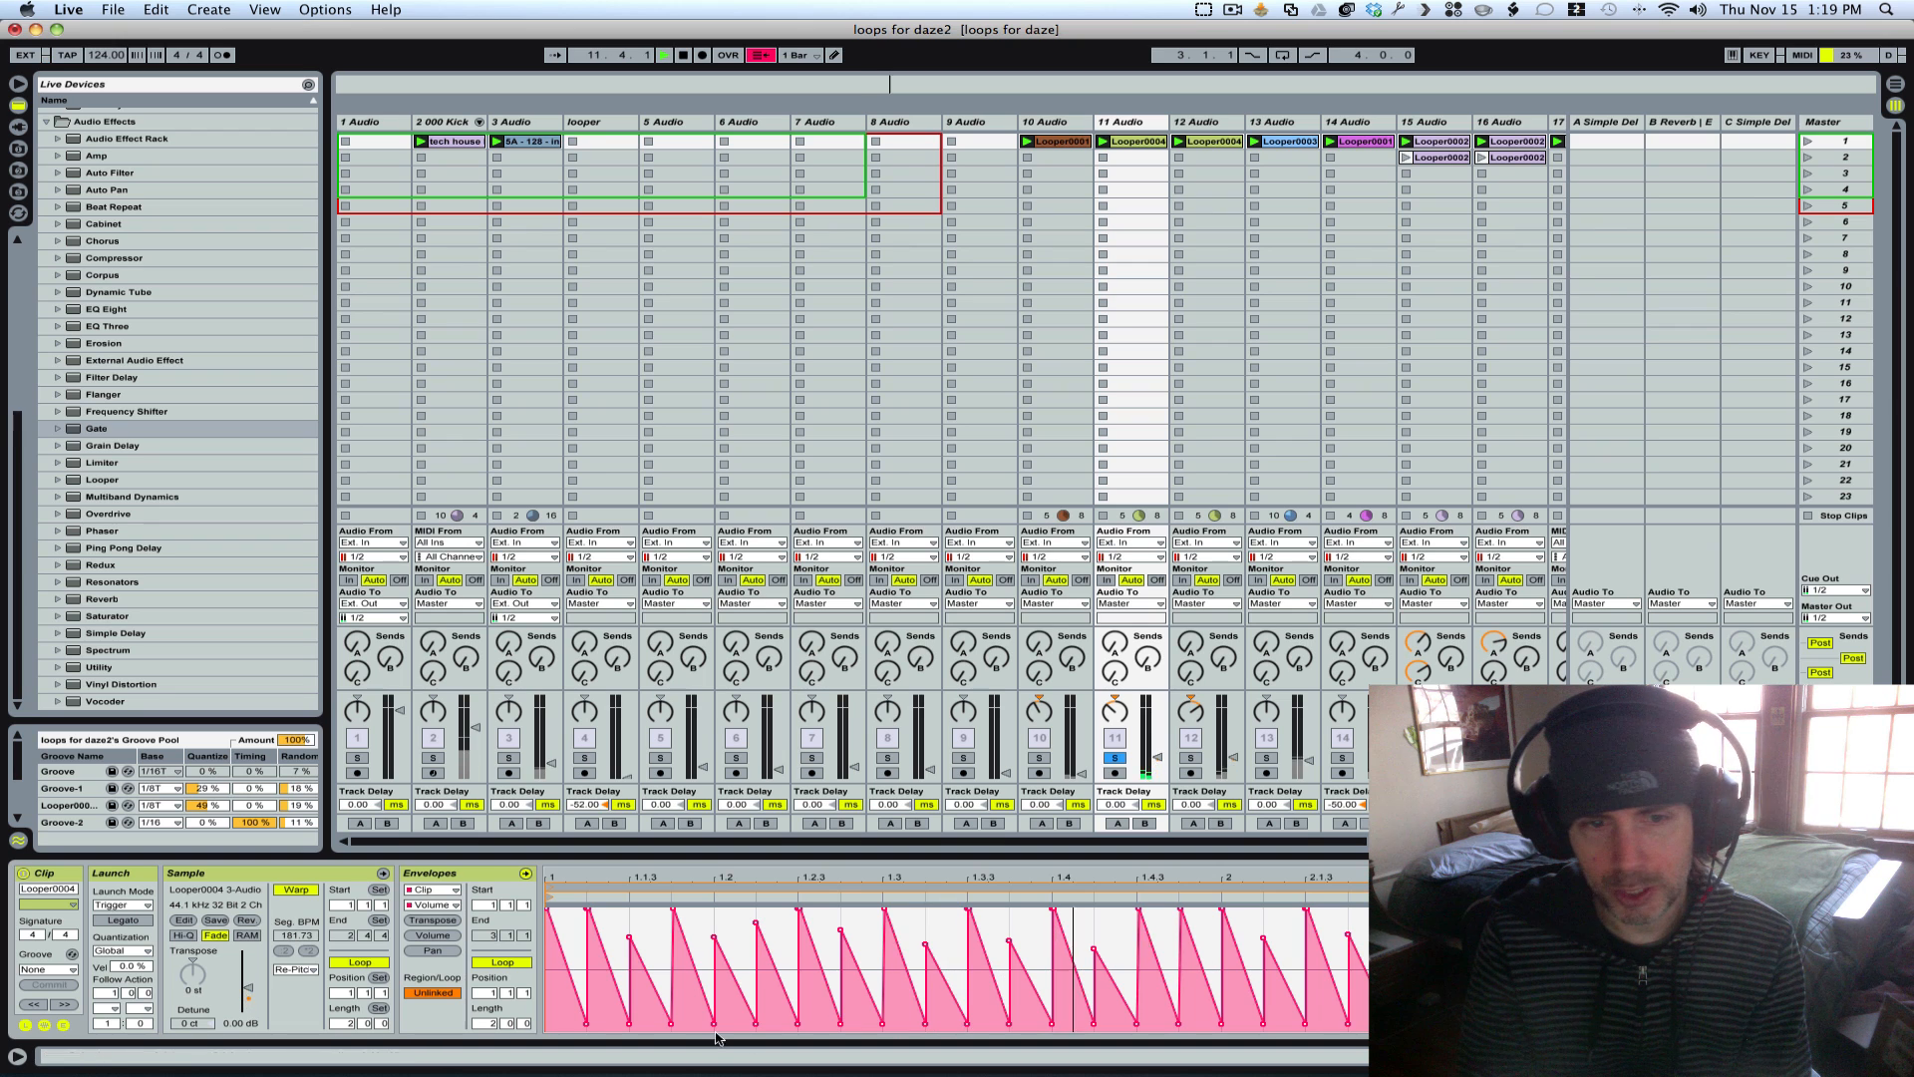
{"action": "left_click", "coordinate": [1131, 145]}
{"action": "left_click", "coordinate": [1130, 146]}
{"action": "left_click", "coordinate": [1130, 146]}
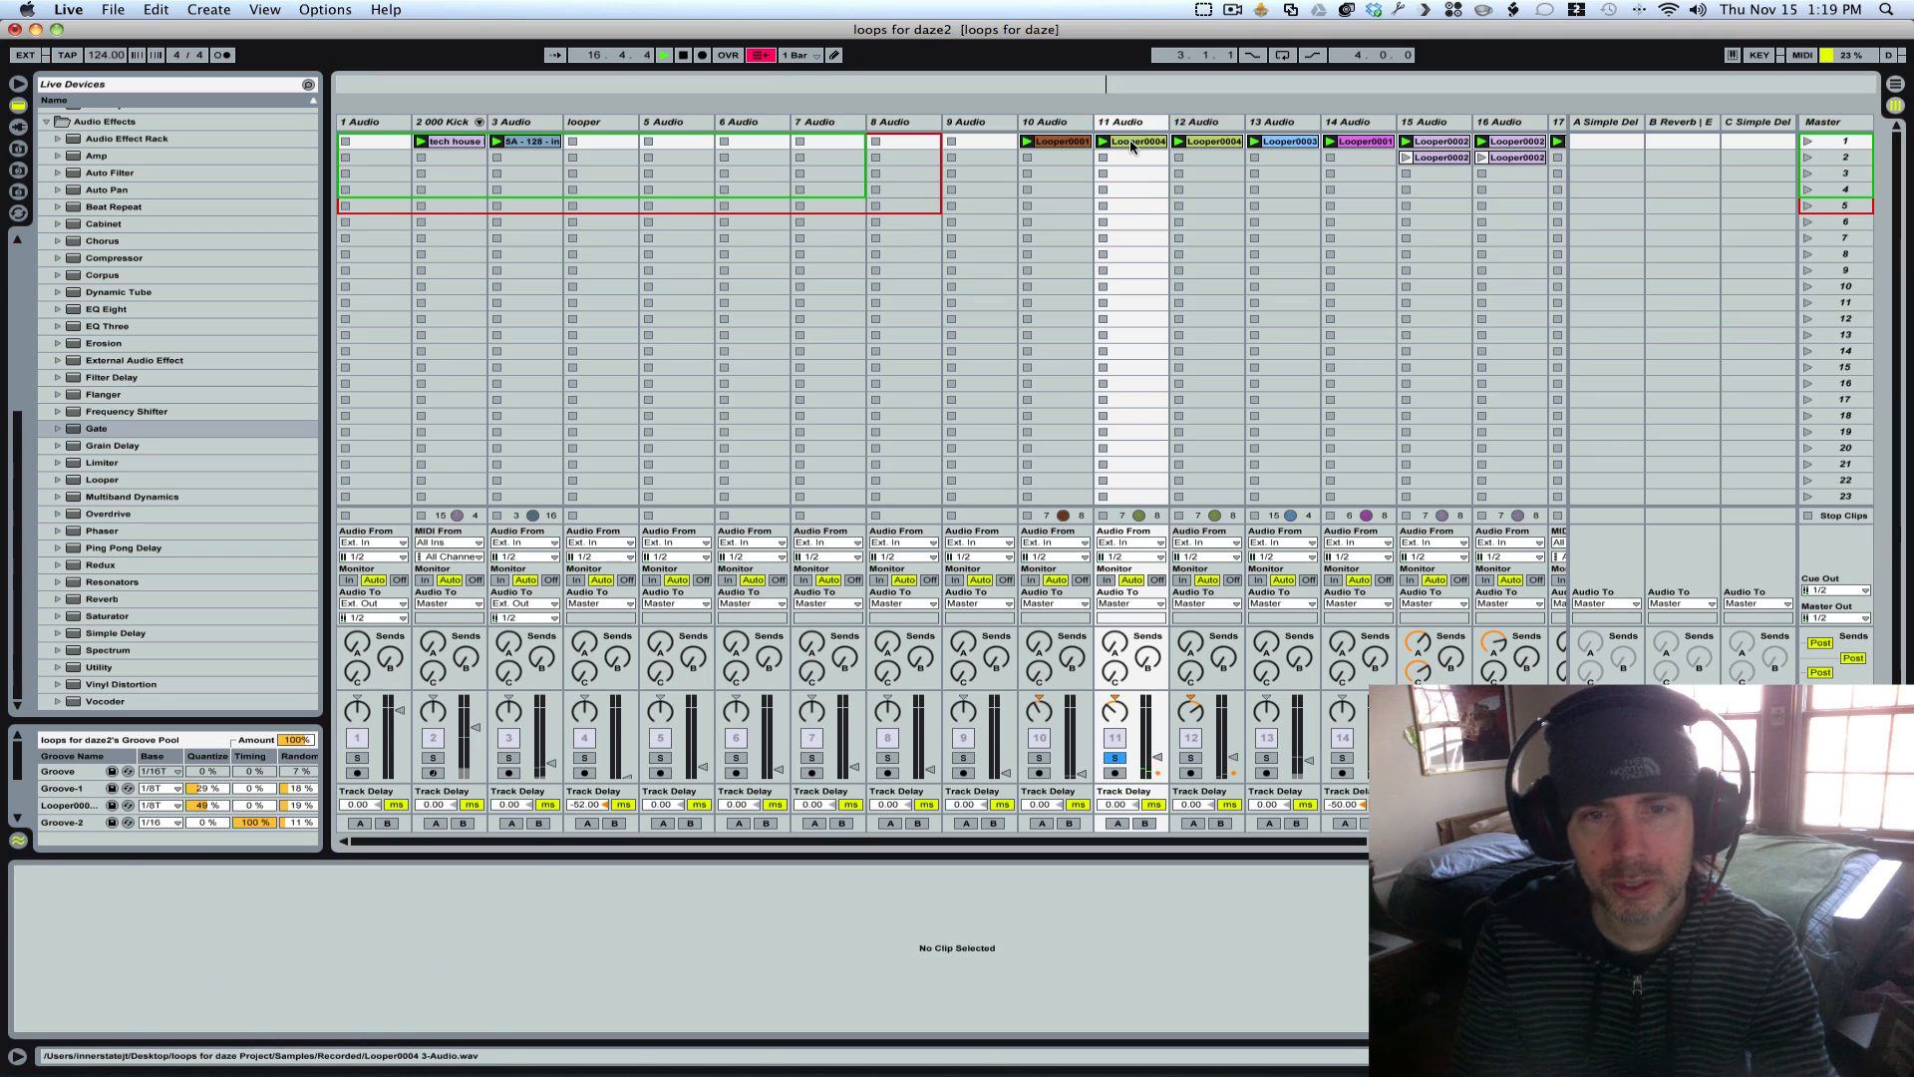
Step: Open the scene 1 clip on 11 Audio and view its sample waveform with warp markers instead of the volume envelope
{"action": "left_click", "coordinate": [1131, 146]}
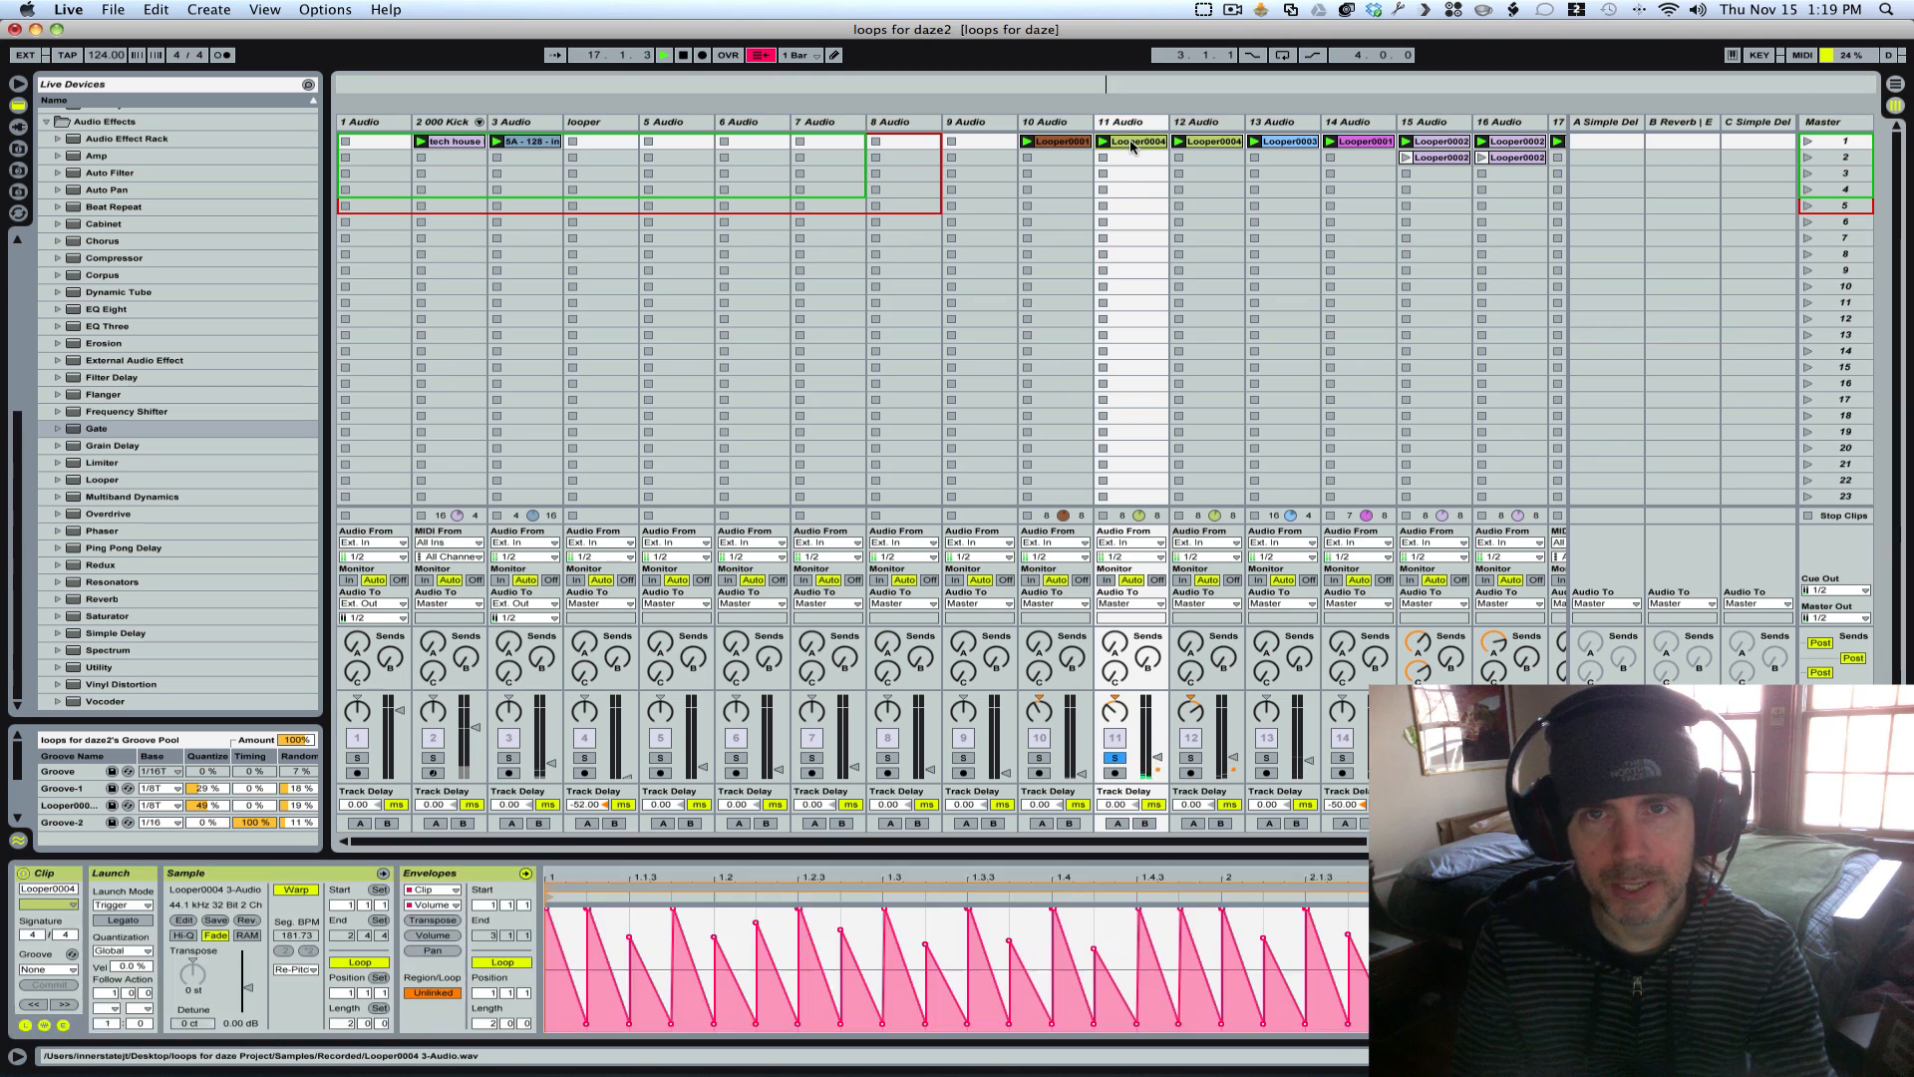
{"action": "left_click", "coordinate": [274, 878]}
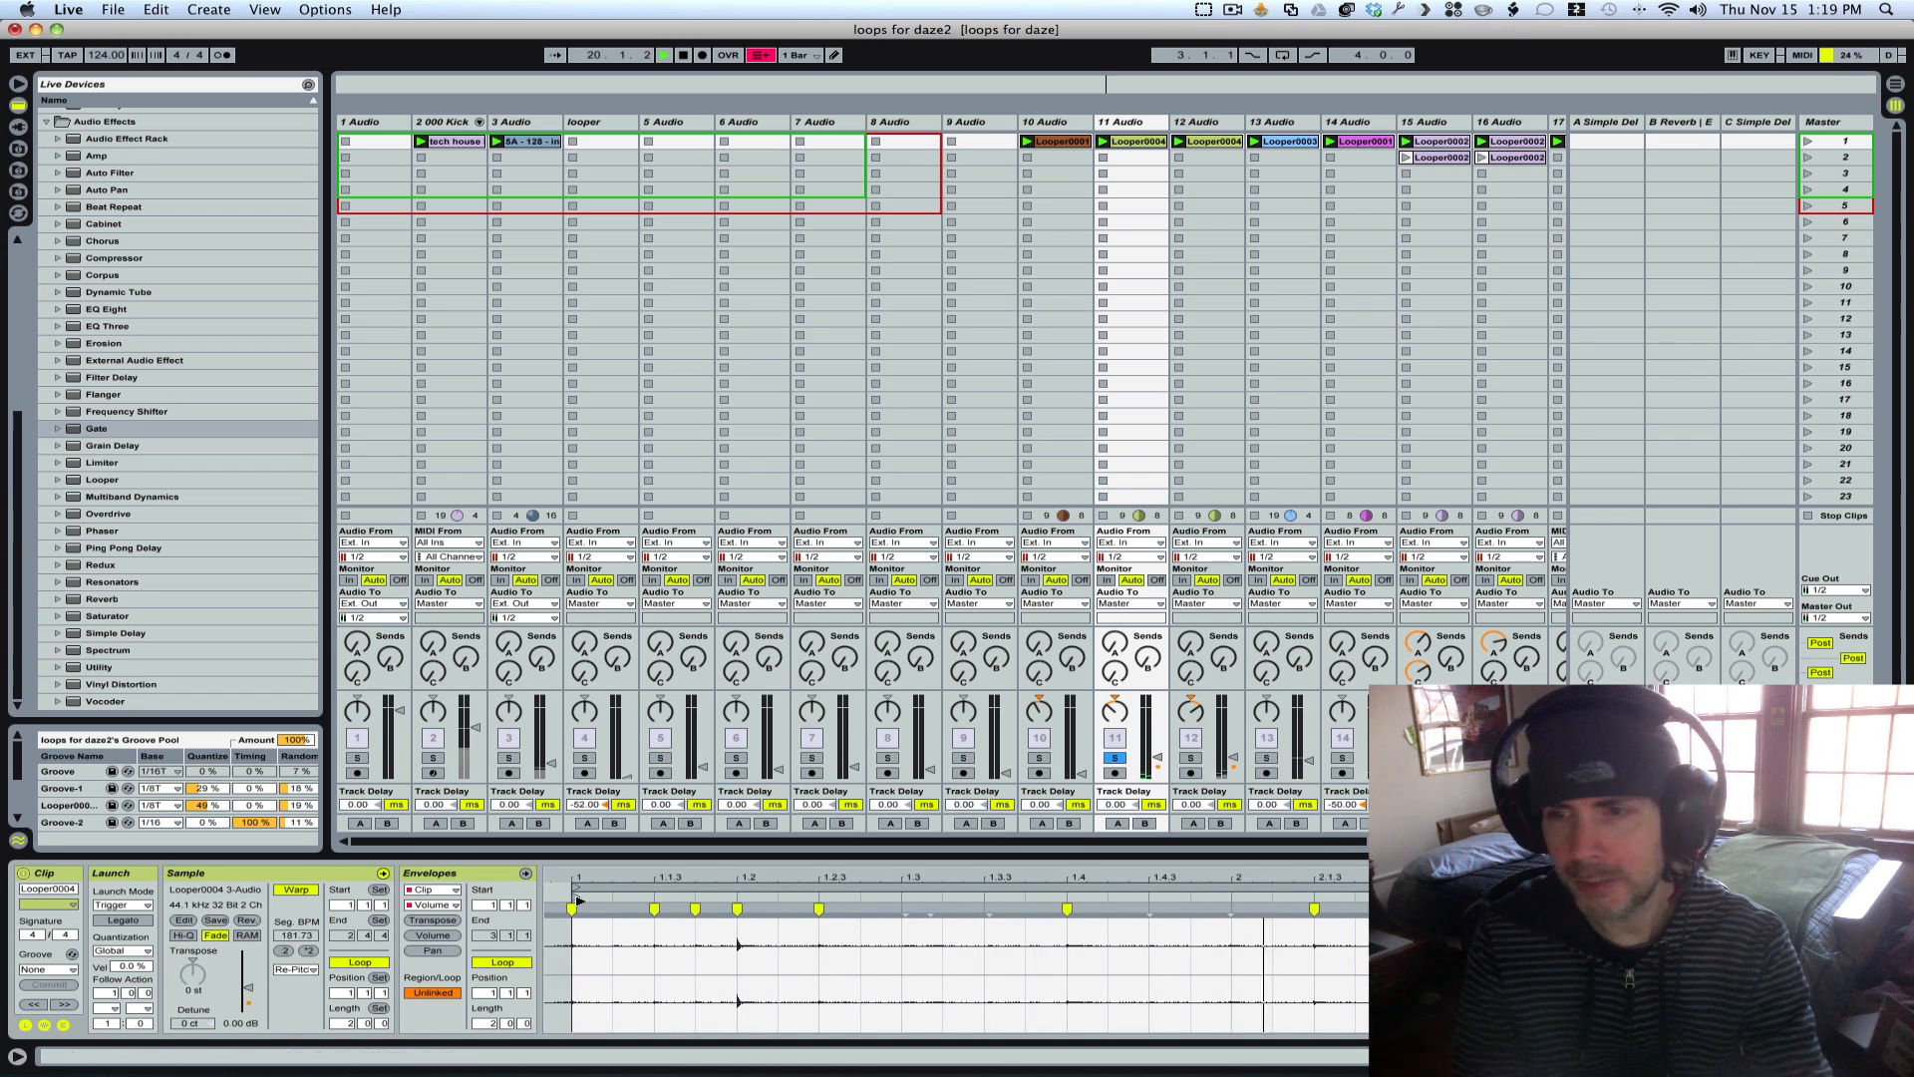
Step: Audition the 12 Audio loop in solo, followed by the 13 Audio loop soloed on its own
{"action": "left_click", "coordinate": [1221, 142]}
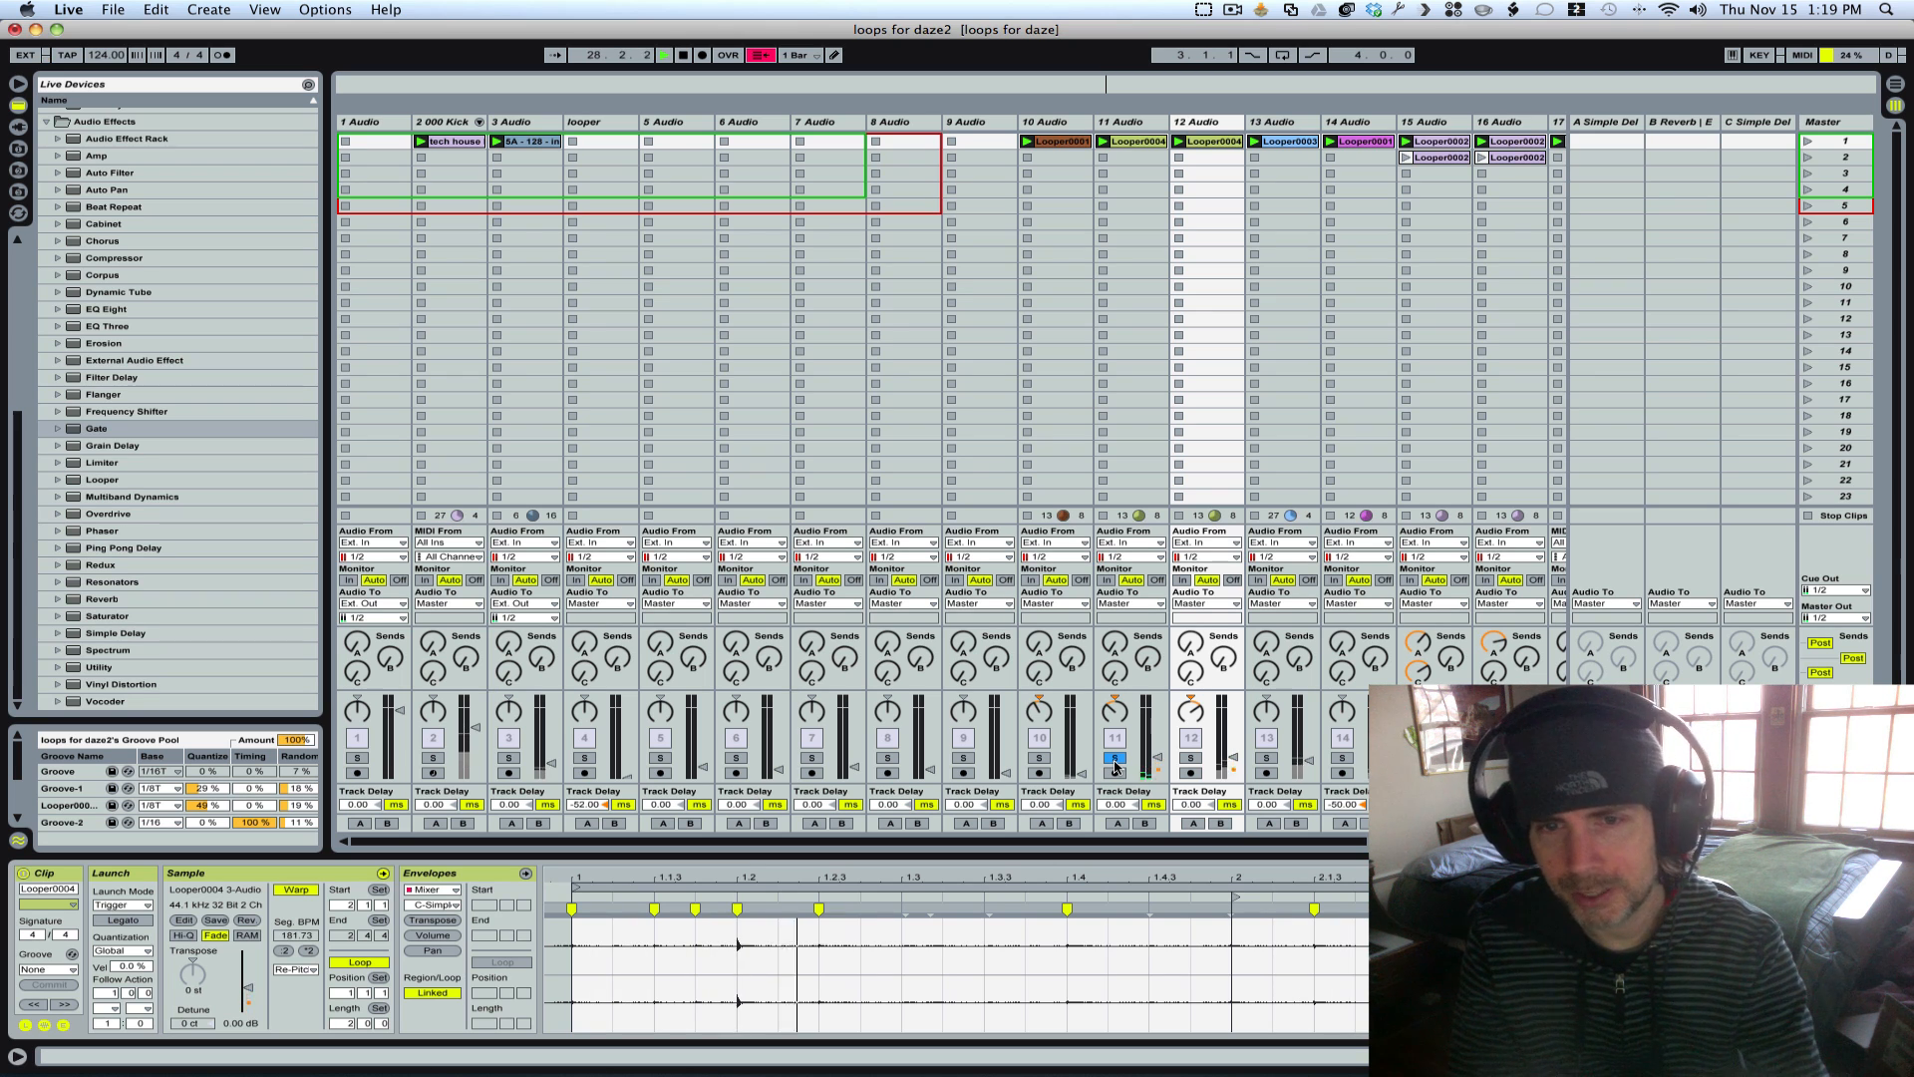
{"action": "left_click", "coordinate": [1190, 758]}
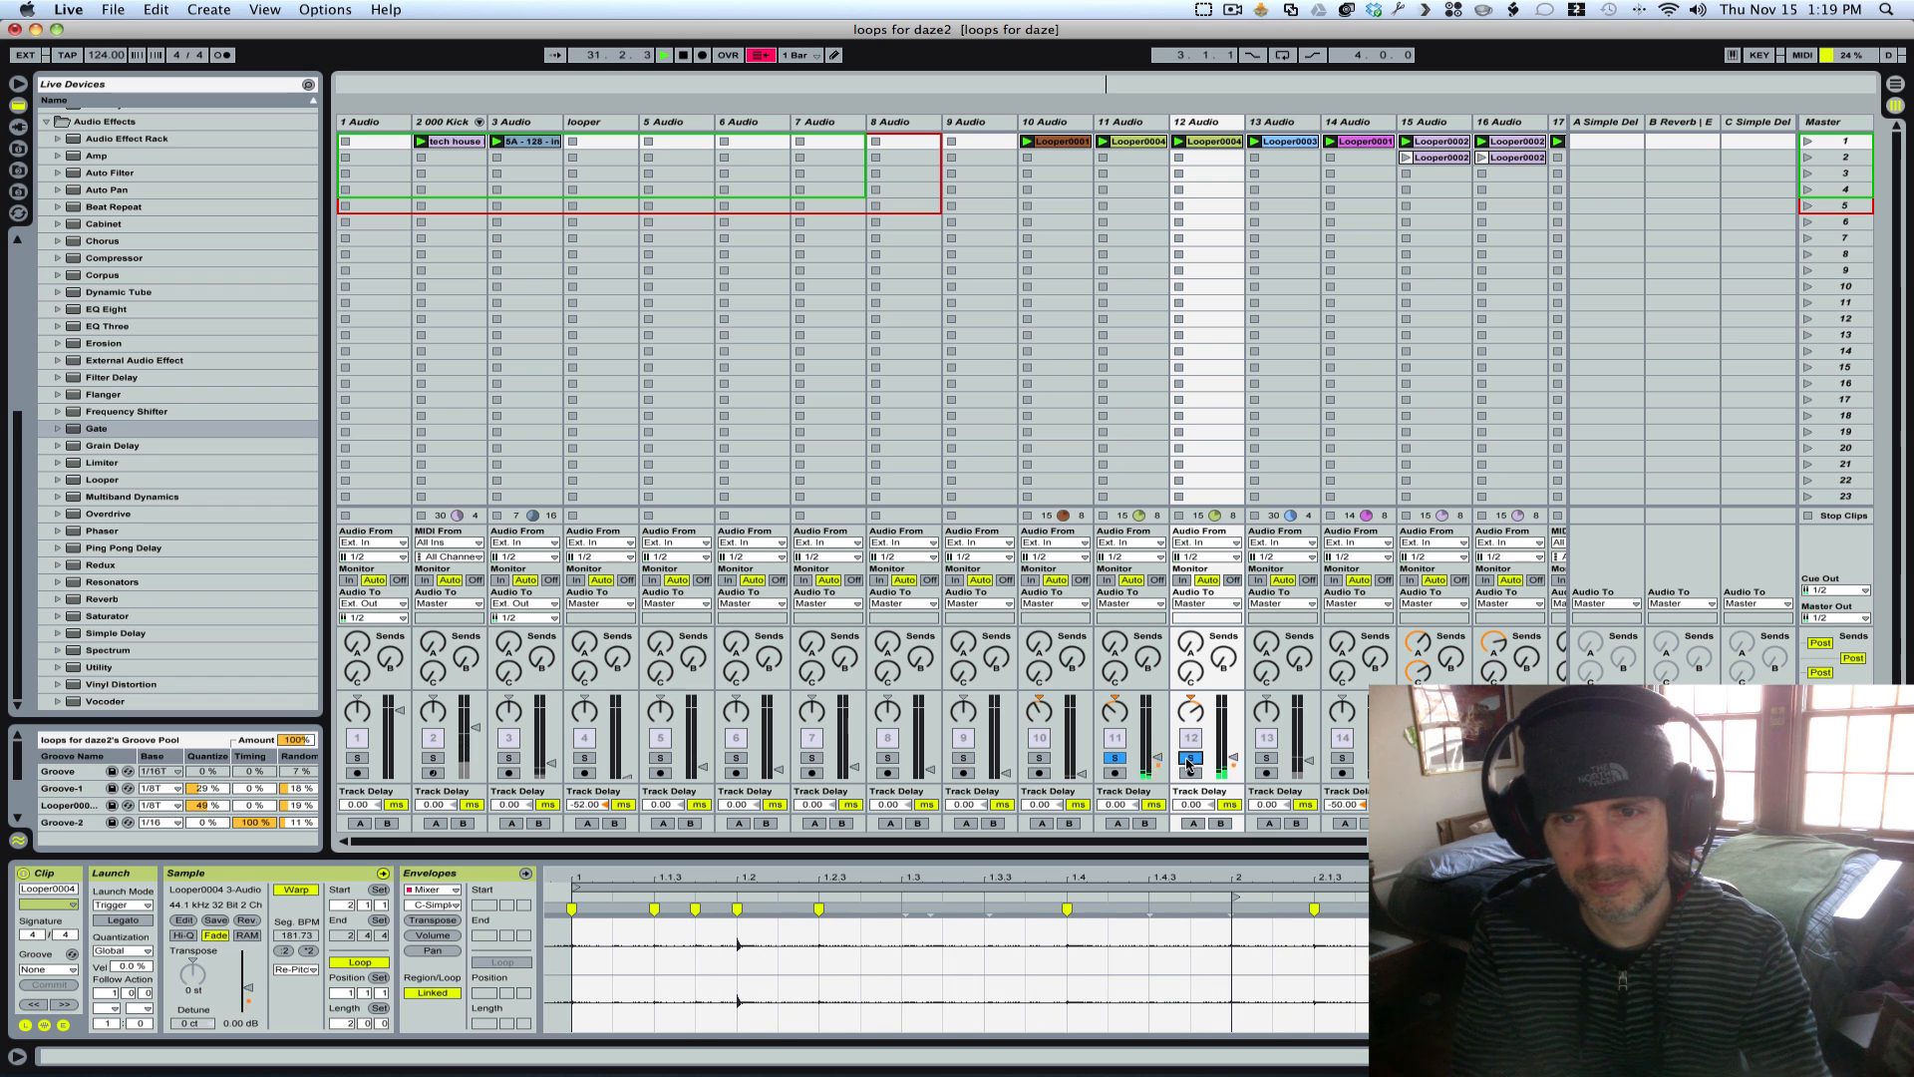
{"action": "left_click", "coordinate": [1266, 758]}
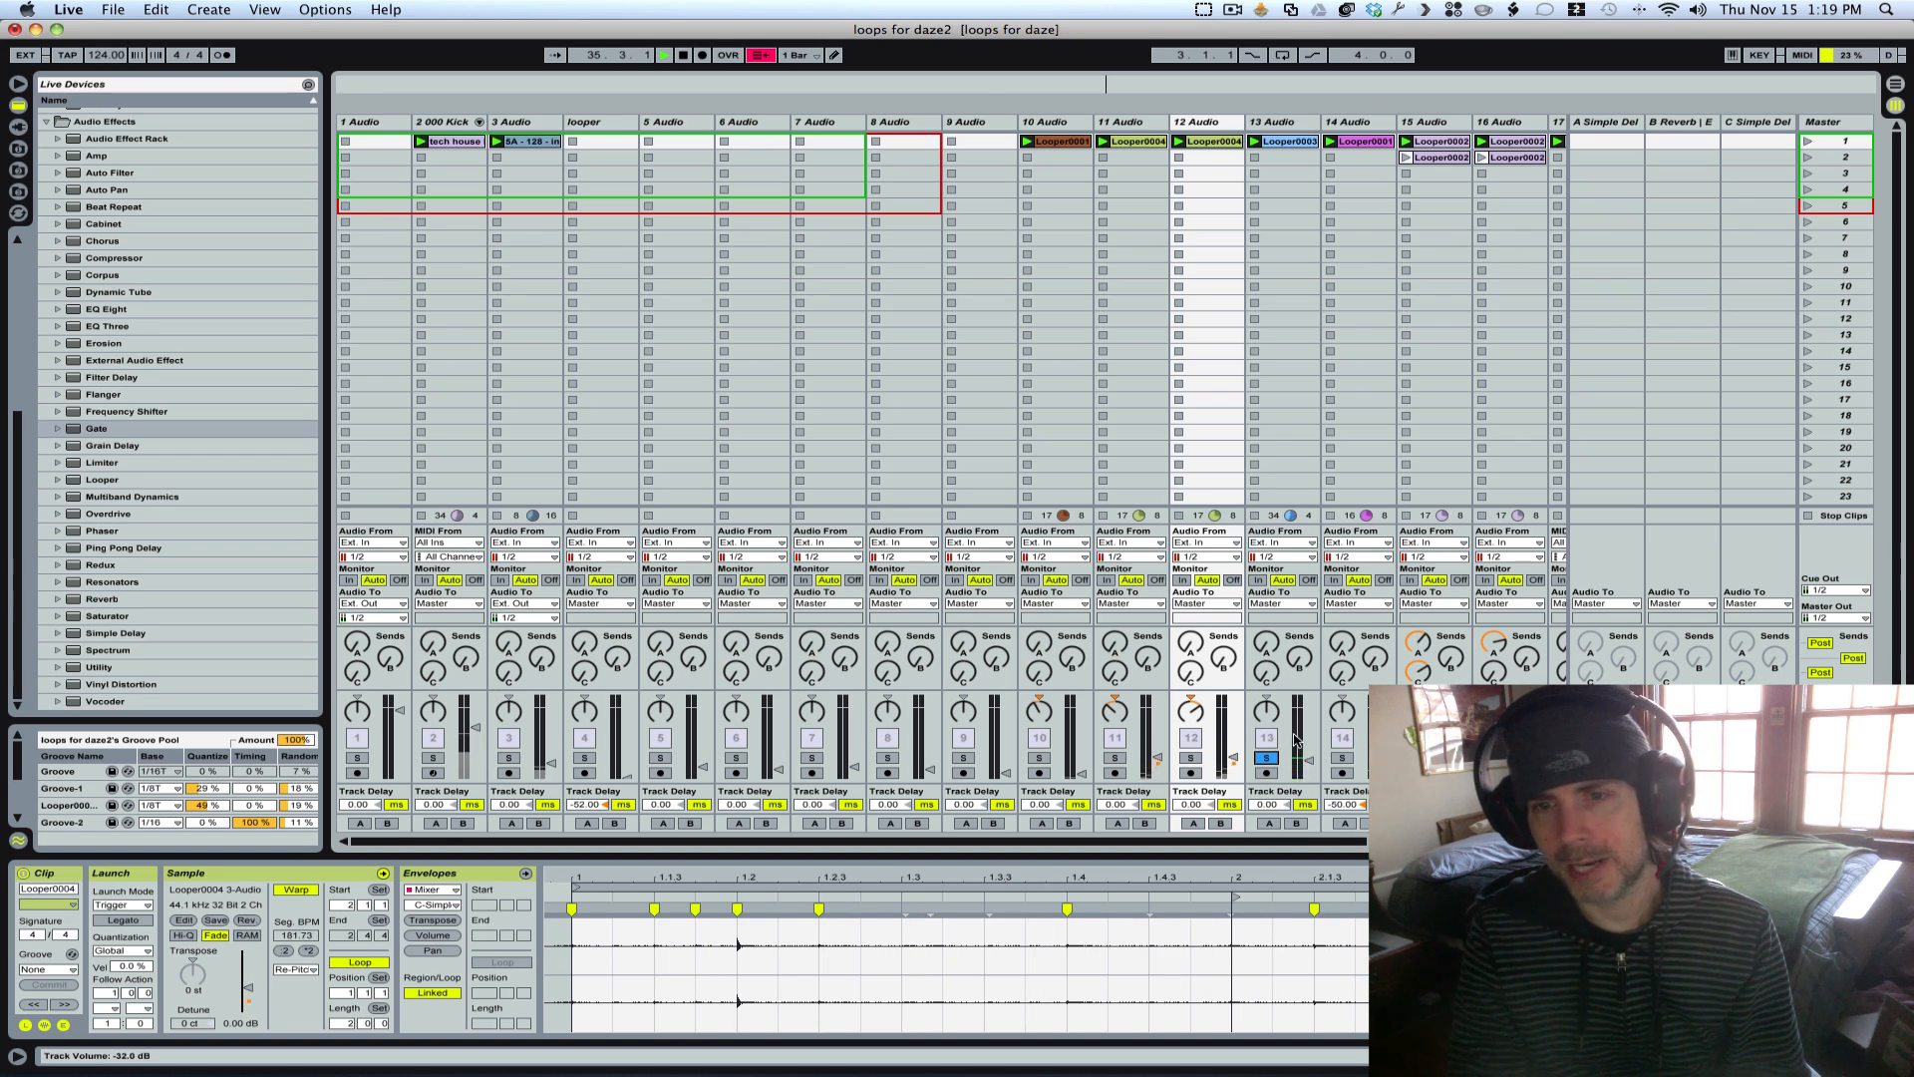
Step: Restart playback with 15 Audio soloed instead of 13 Audio, and stop after a short audition
{"action": "scroll", "coordinate": [1294, 738], "scroll_direction": "right", "scroll_amount": 5}
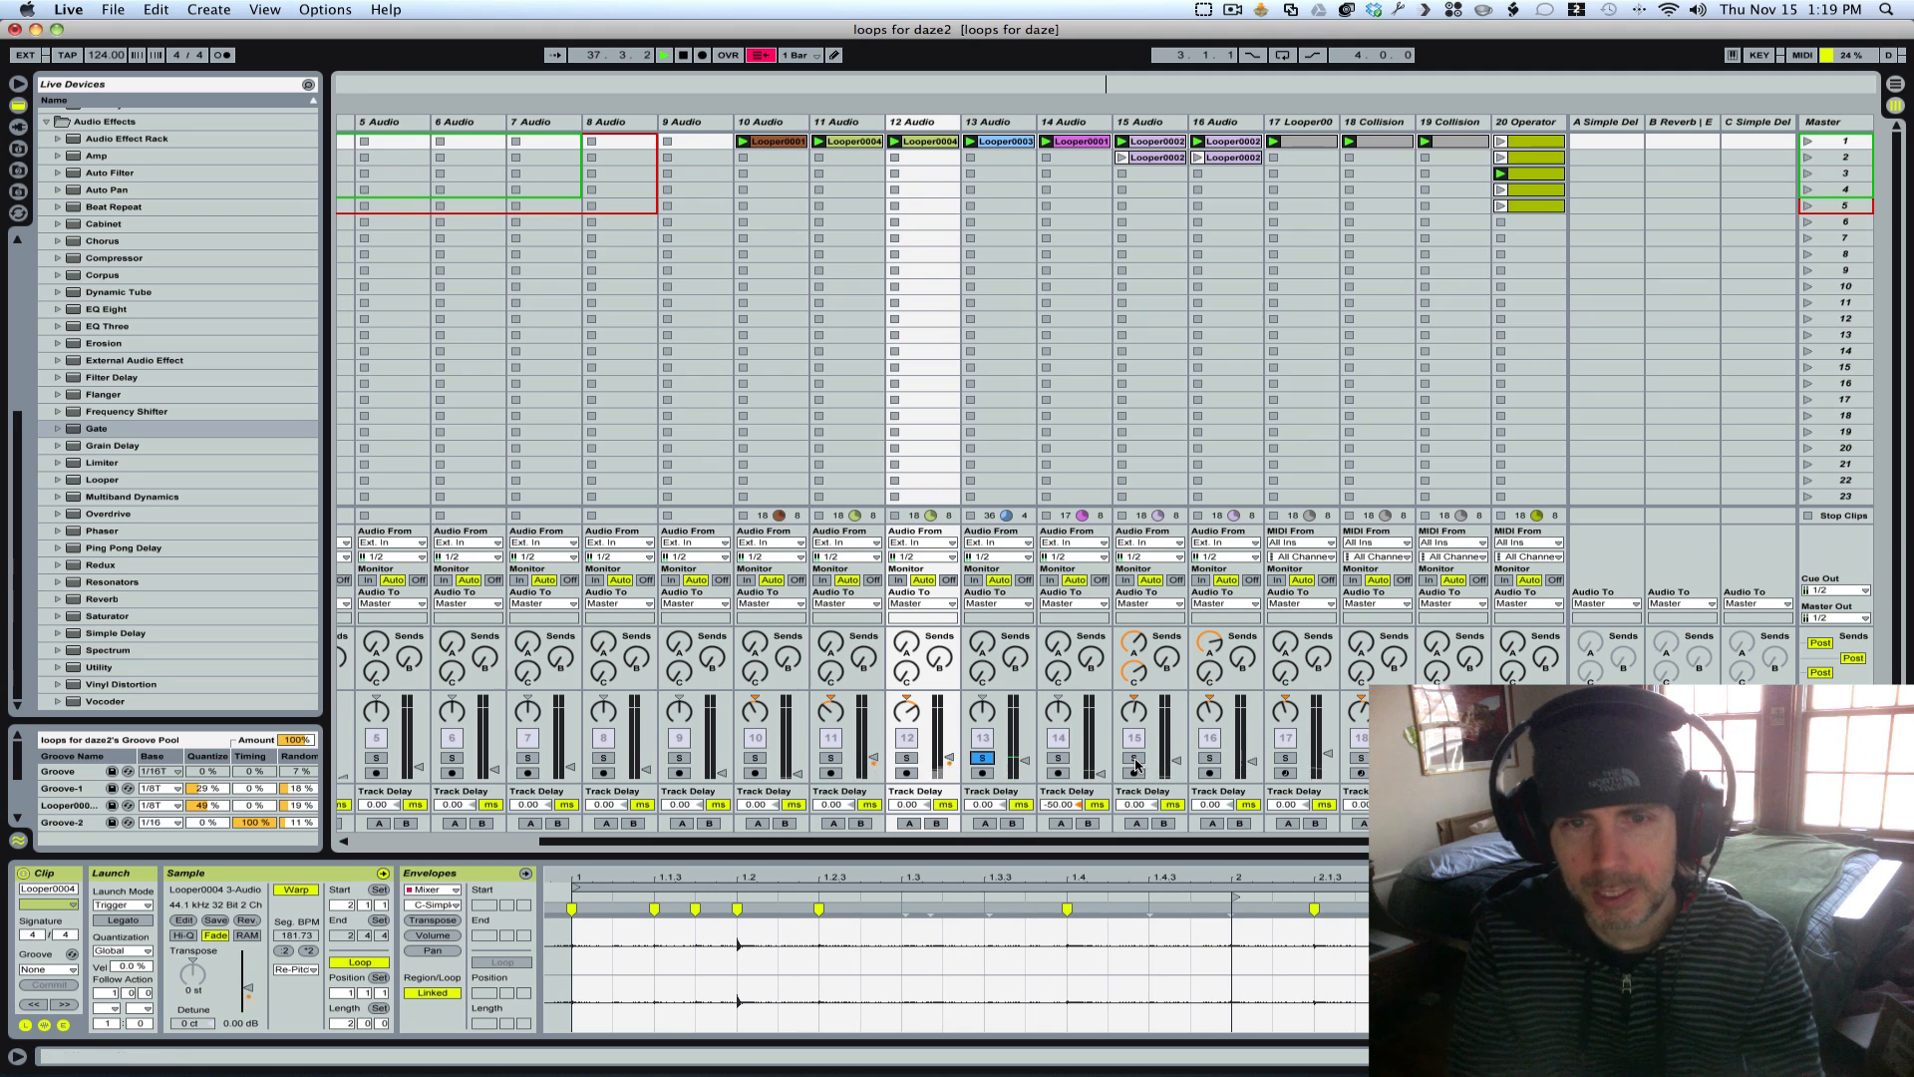
{"action": "key", "text": "space"}
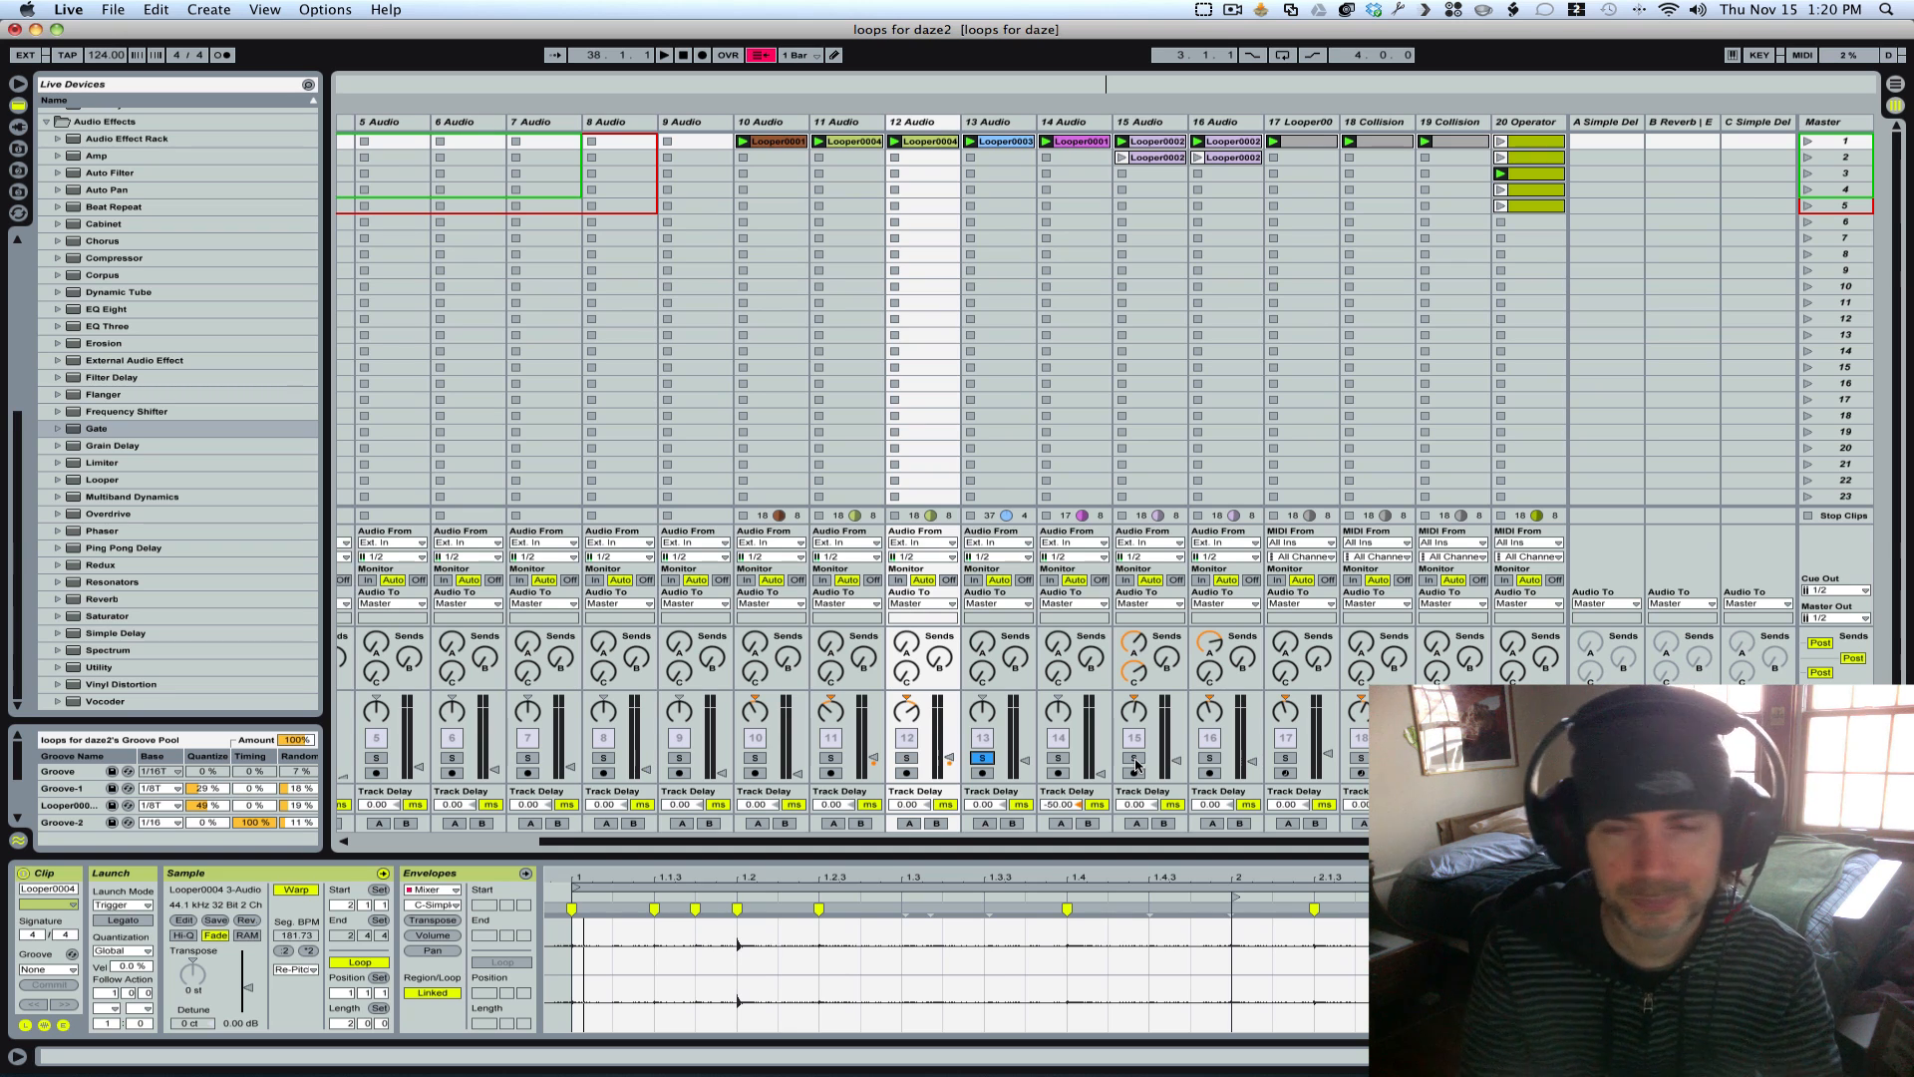
{"action": "key", "text": "space"}
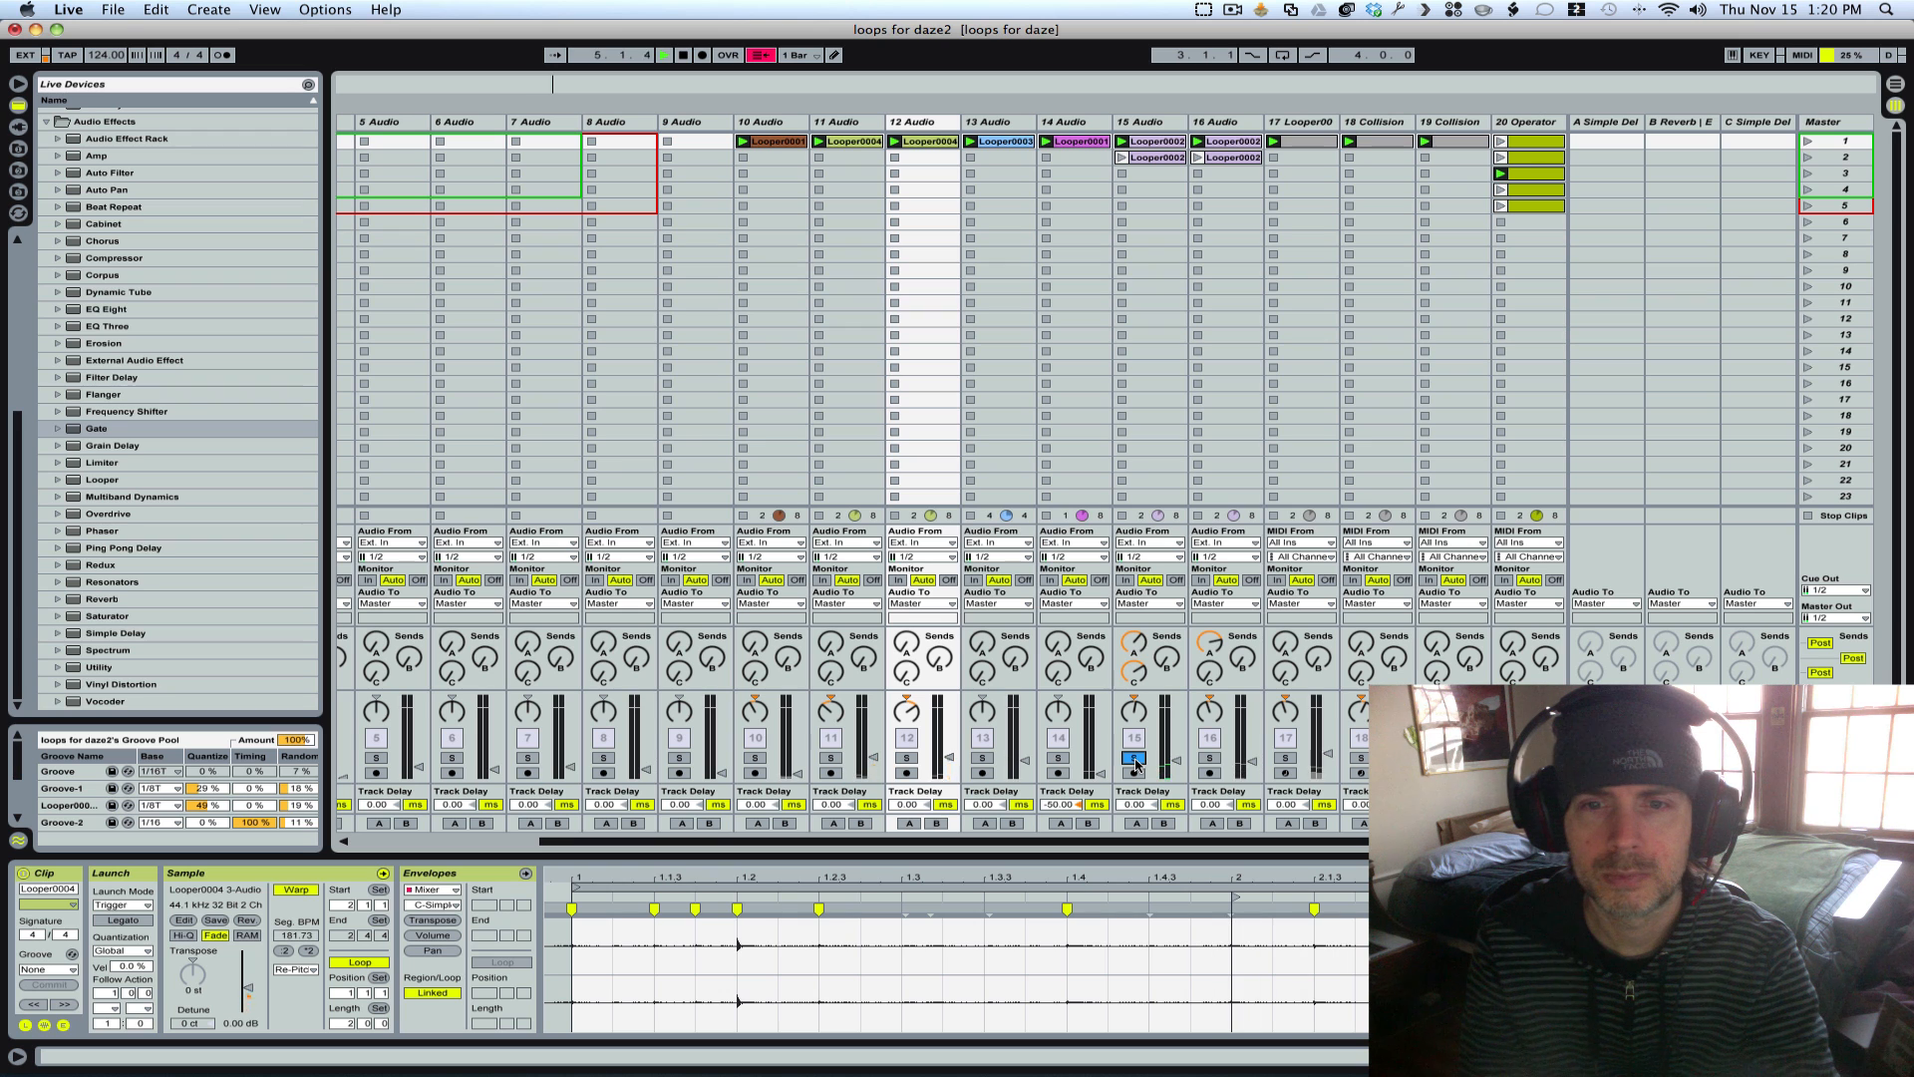
{"action": "key", "text": "space"}
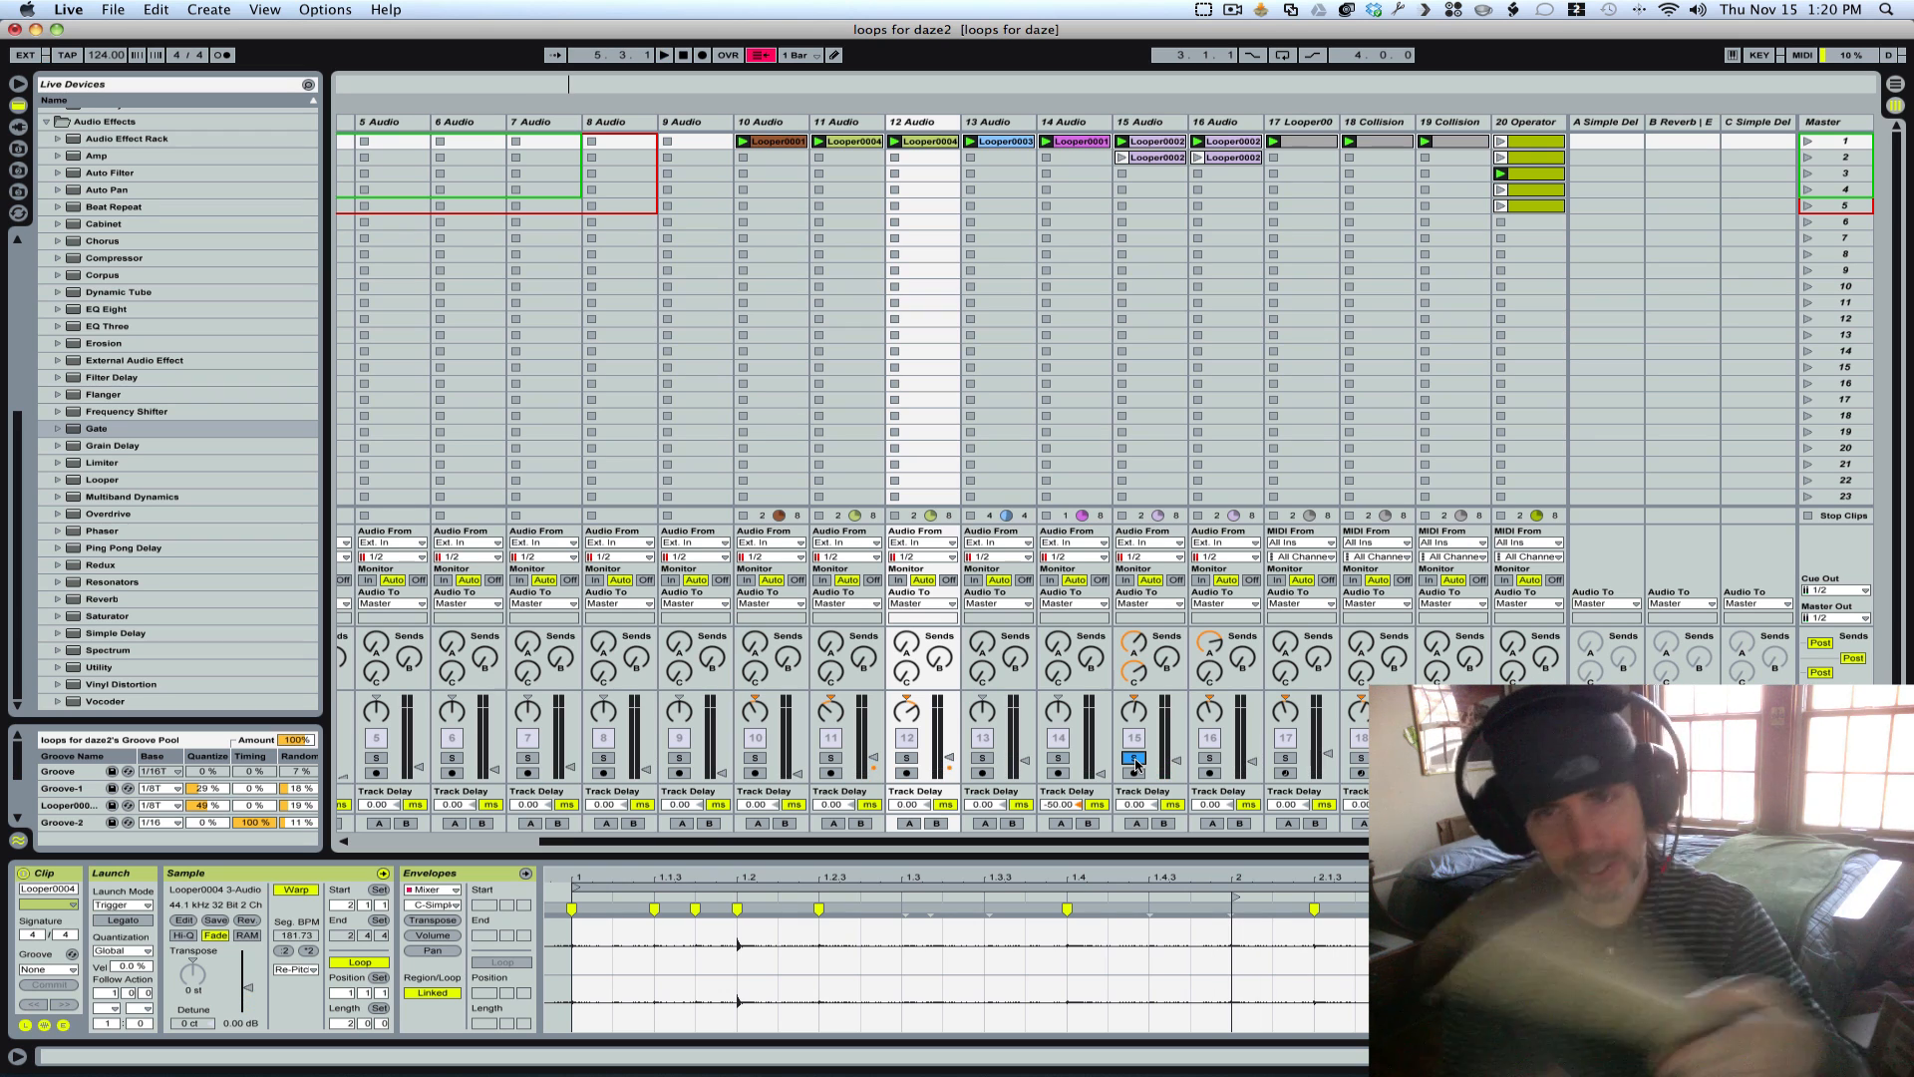
Step: Show the effects chain on 15 Audio and open the track's scene 1 clip
{"action": "left_click", "coordinate": [1157, 126]}
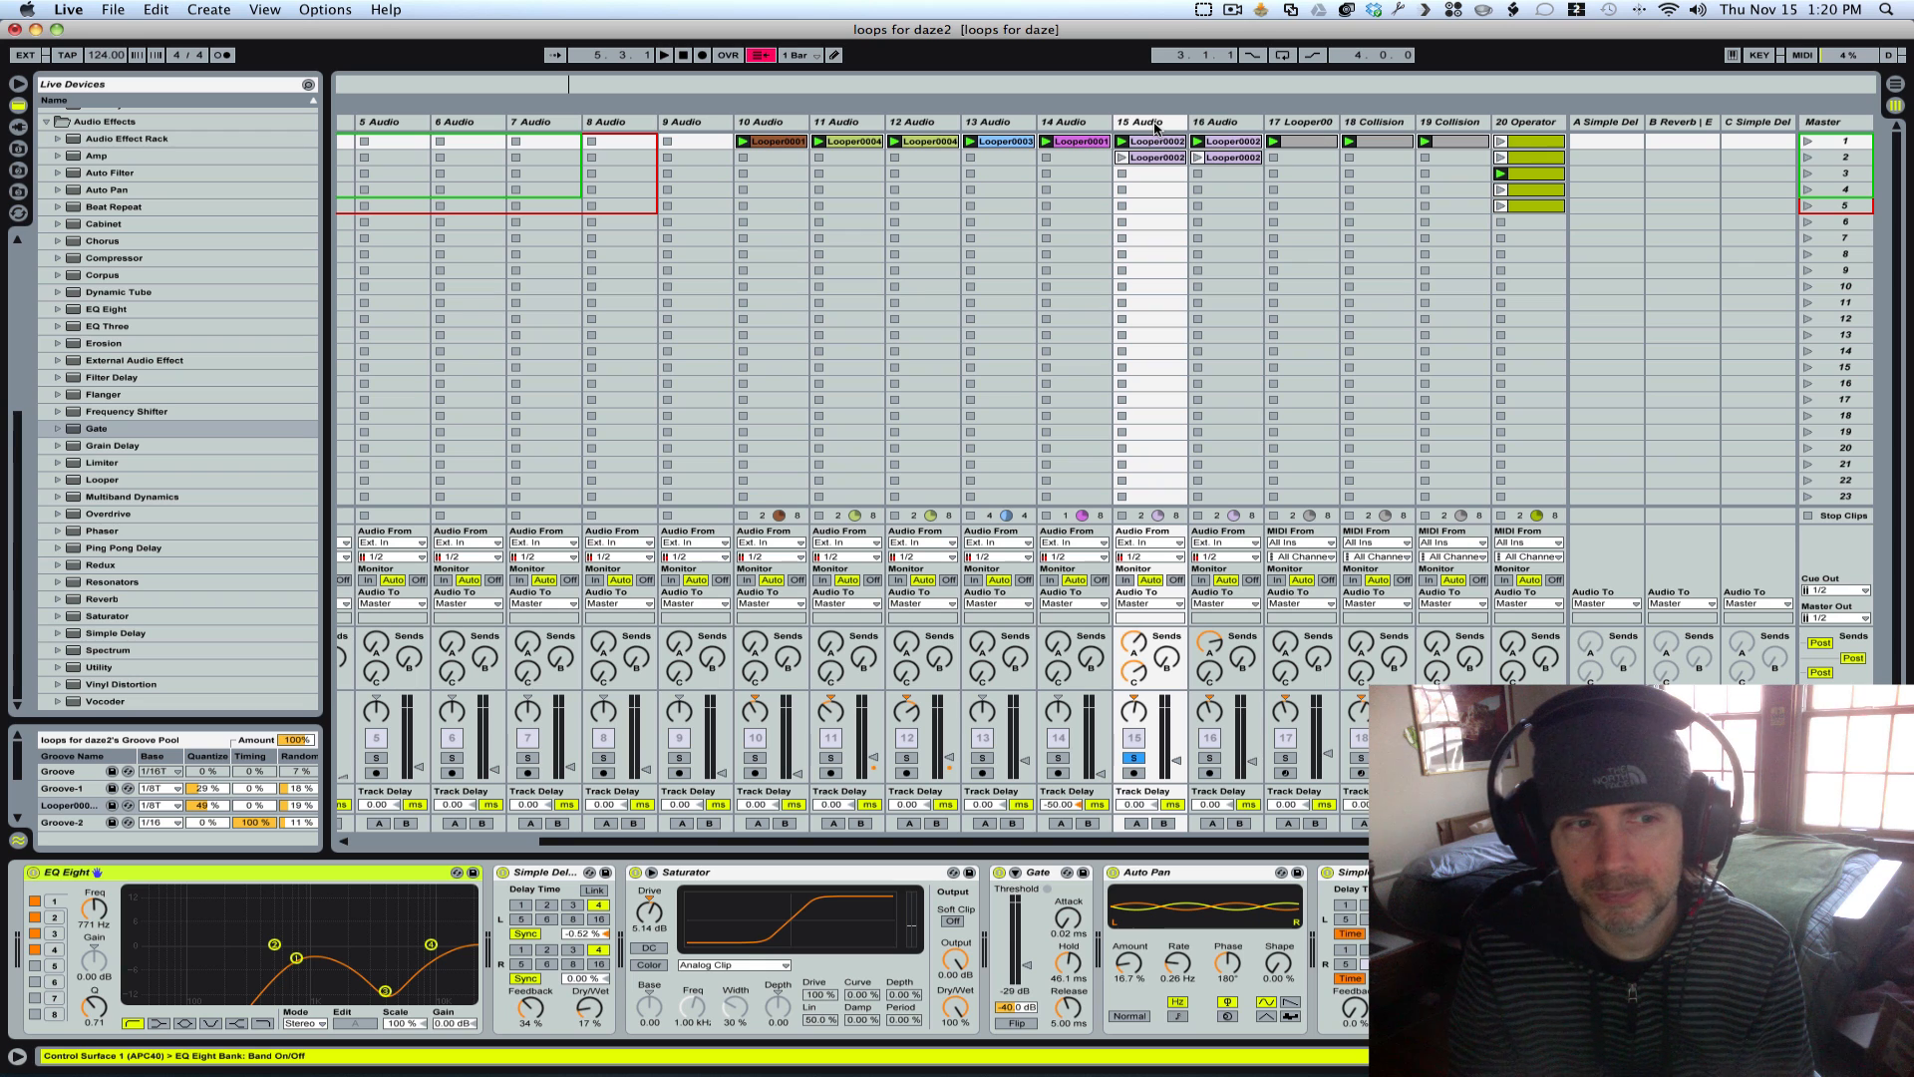
{"action": "left_click", "coordinate": [1156, 127]}
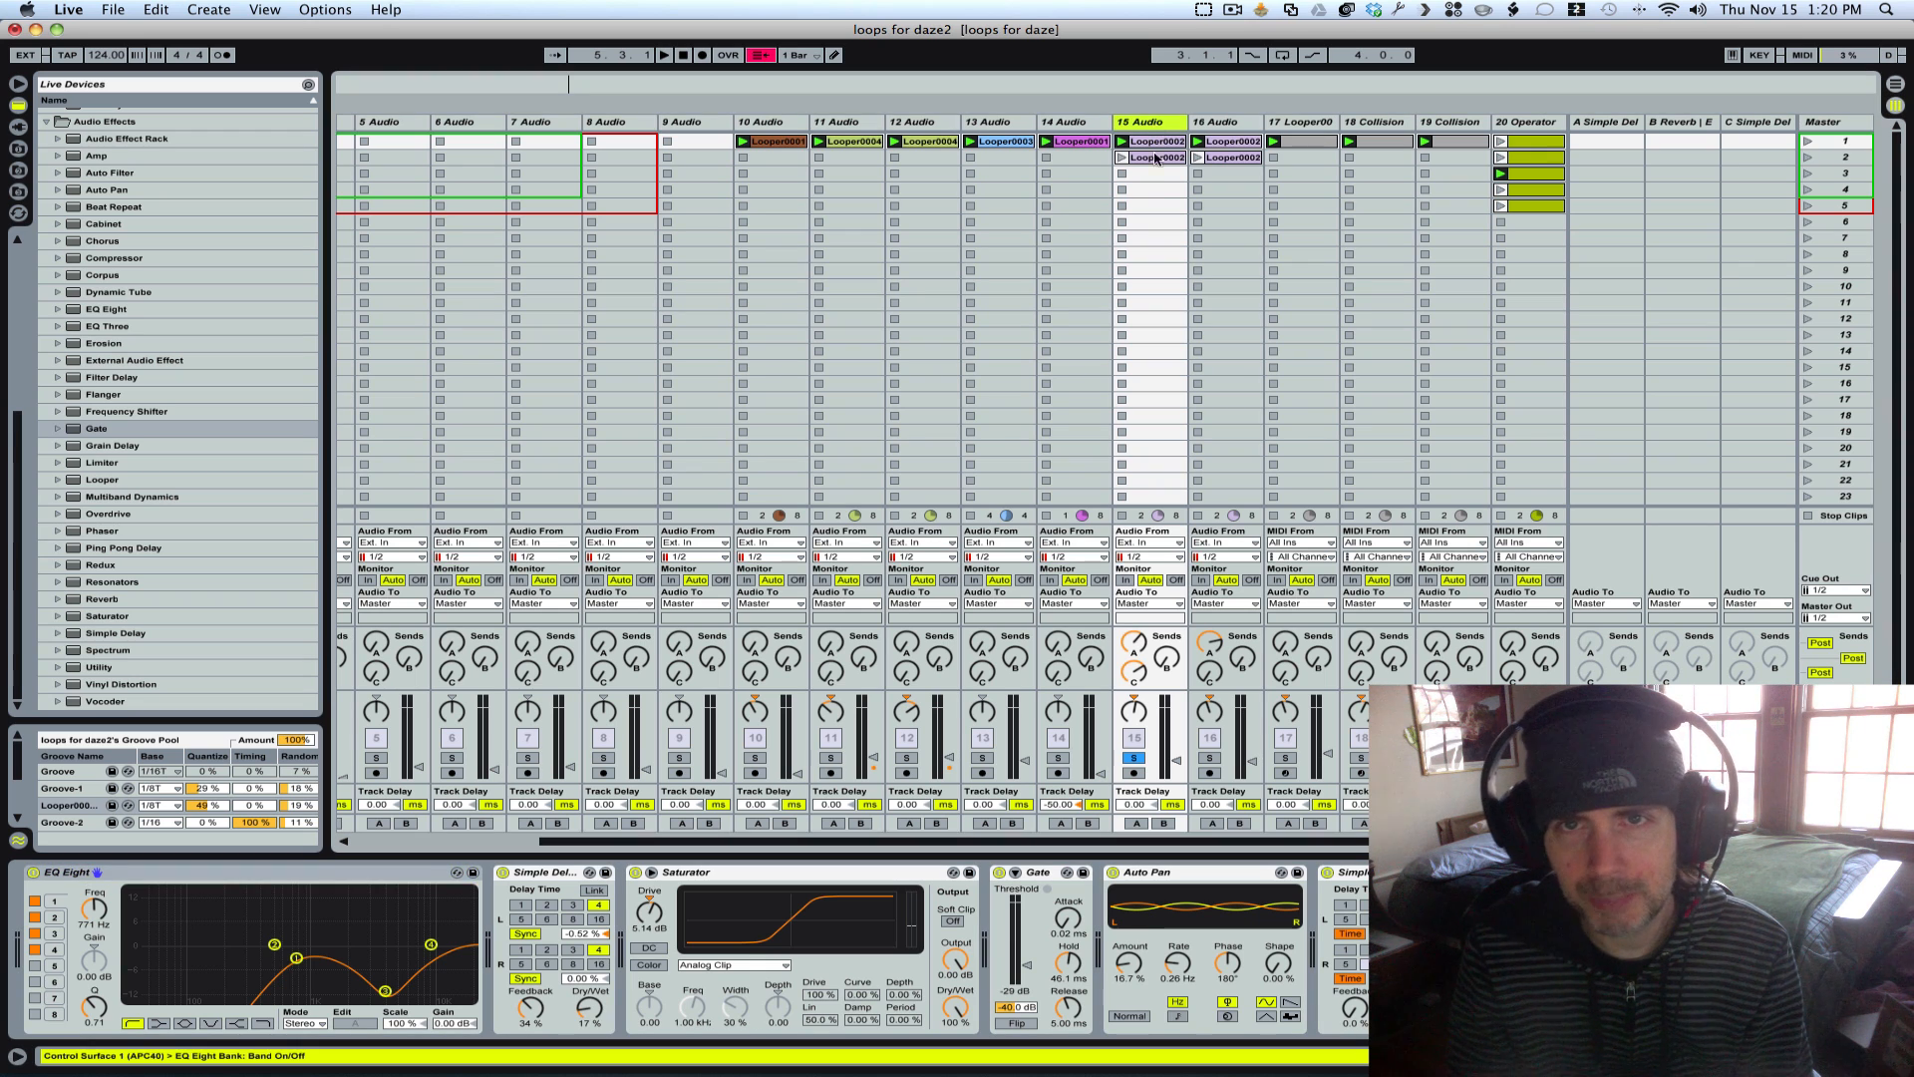
{"action": "left_click", "coordinate": [1154, 142]}
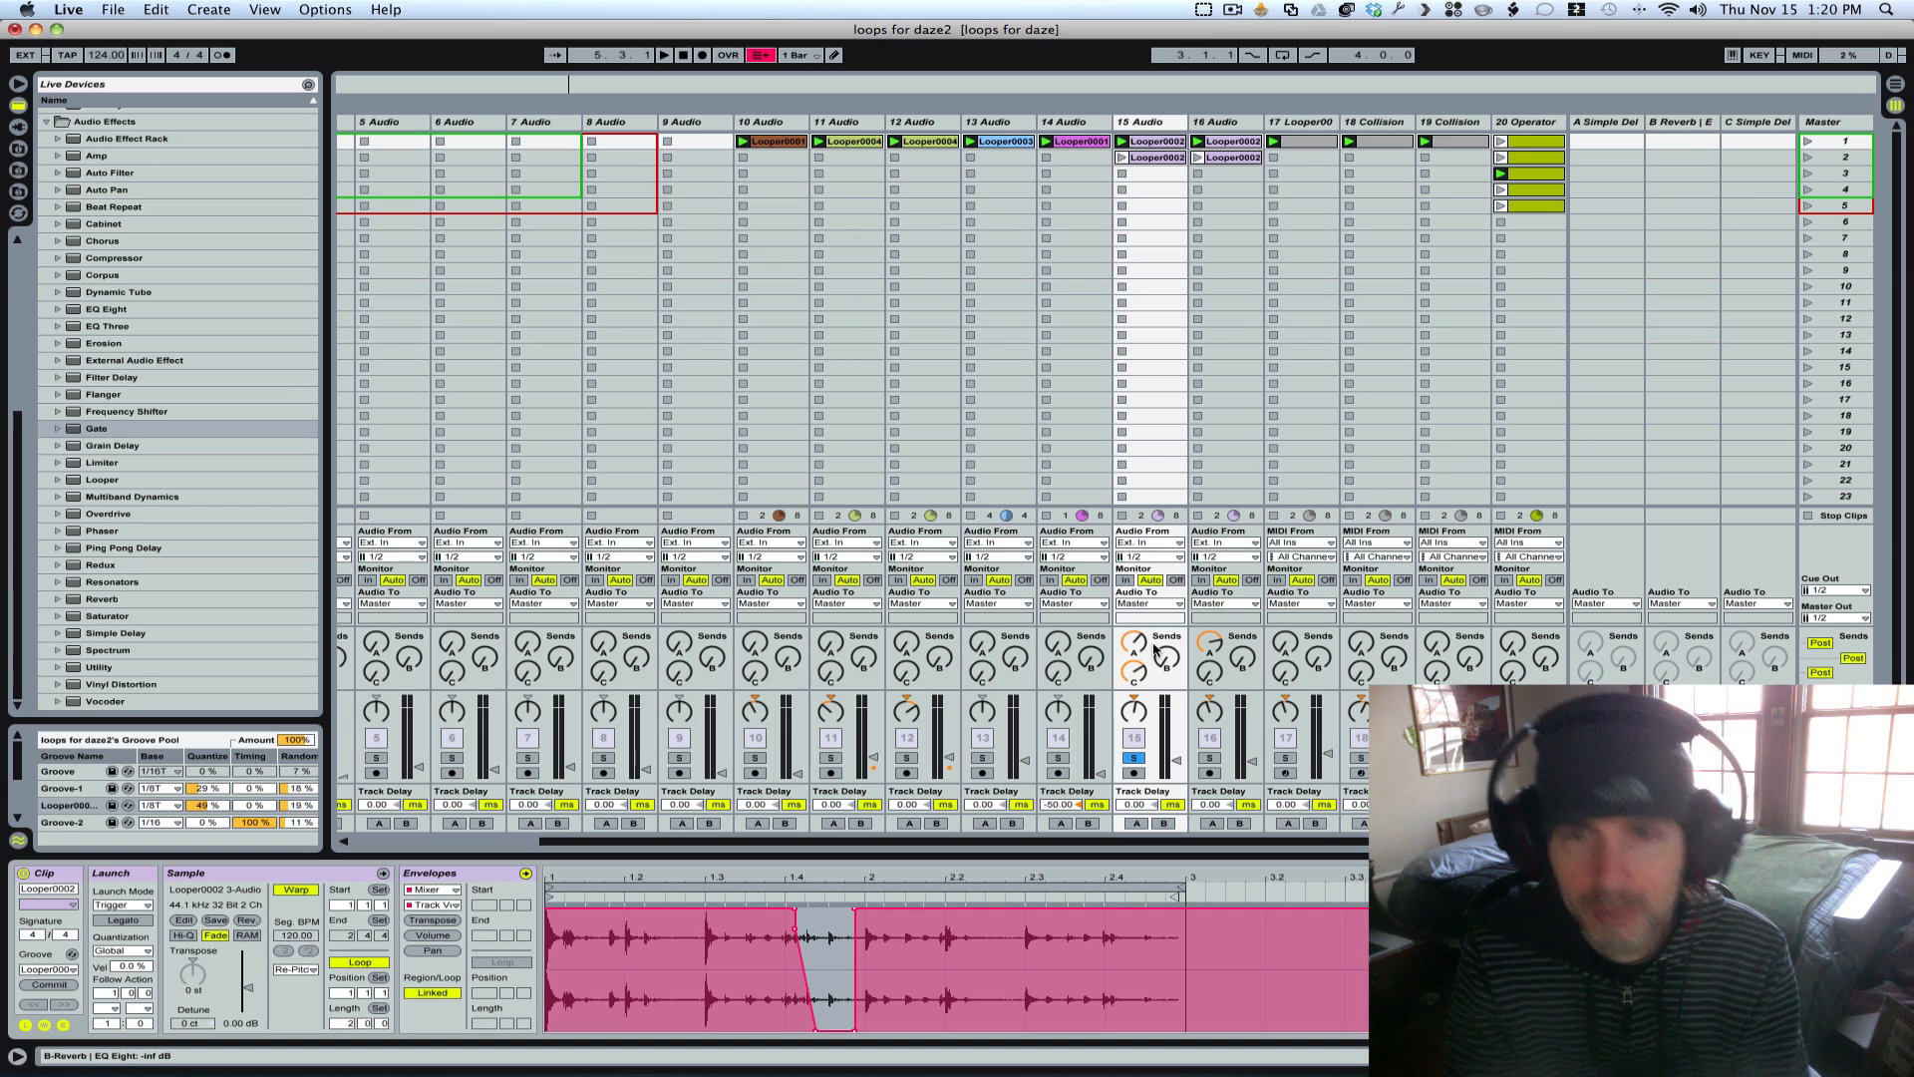
Step: Play 16 Audio in solo and view its scene 1 clip's volume envelope and warped sample waveform
{"action": "left_click", "coordinate": [1210, 758]}
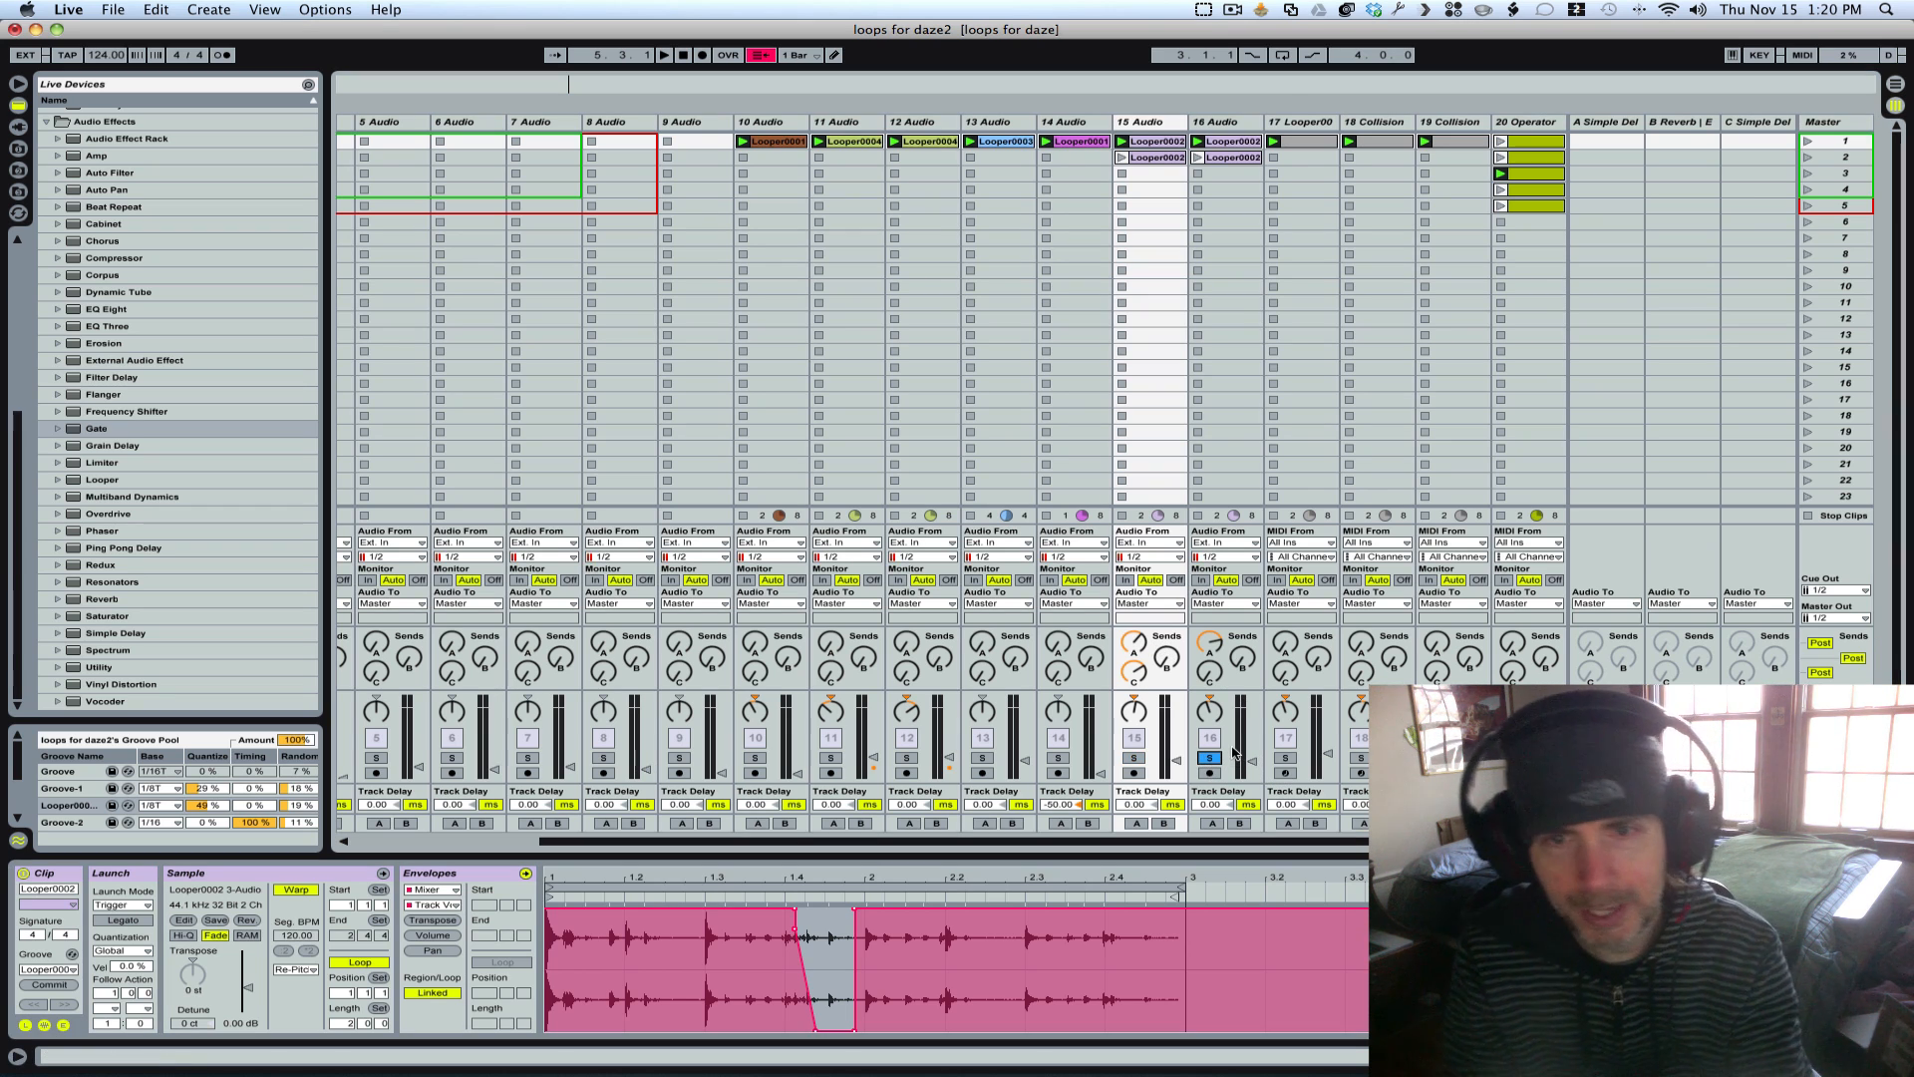
{"action": "key", "text": "space"}
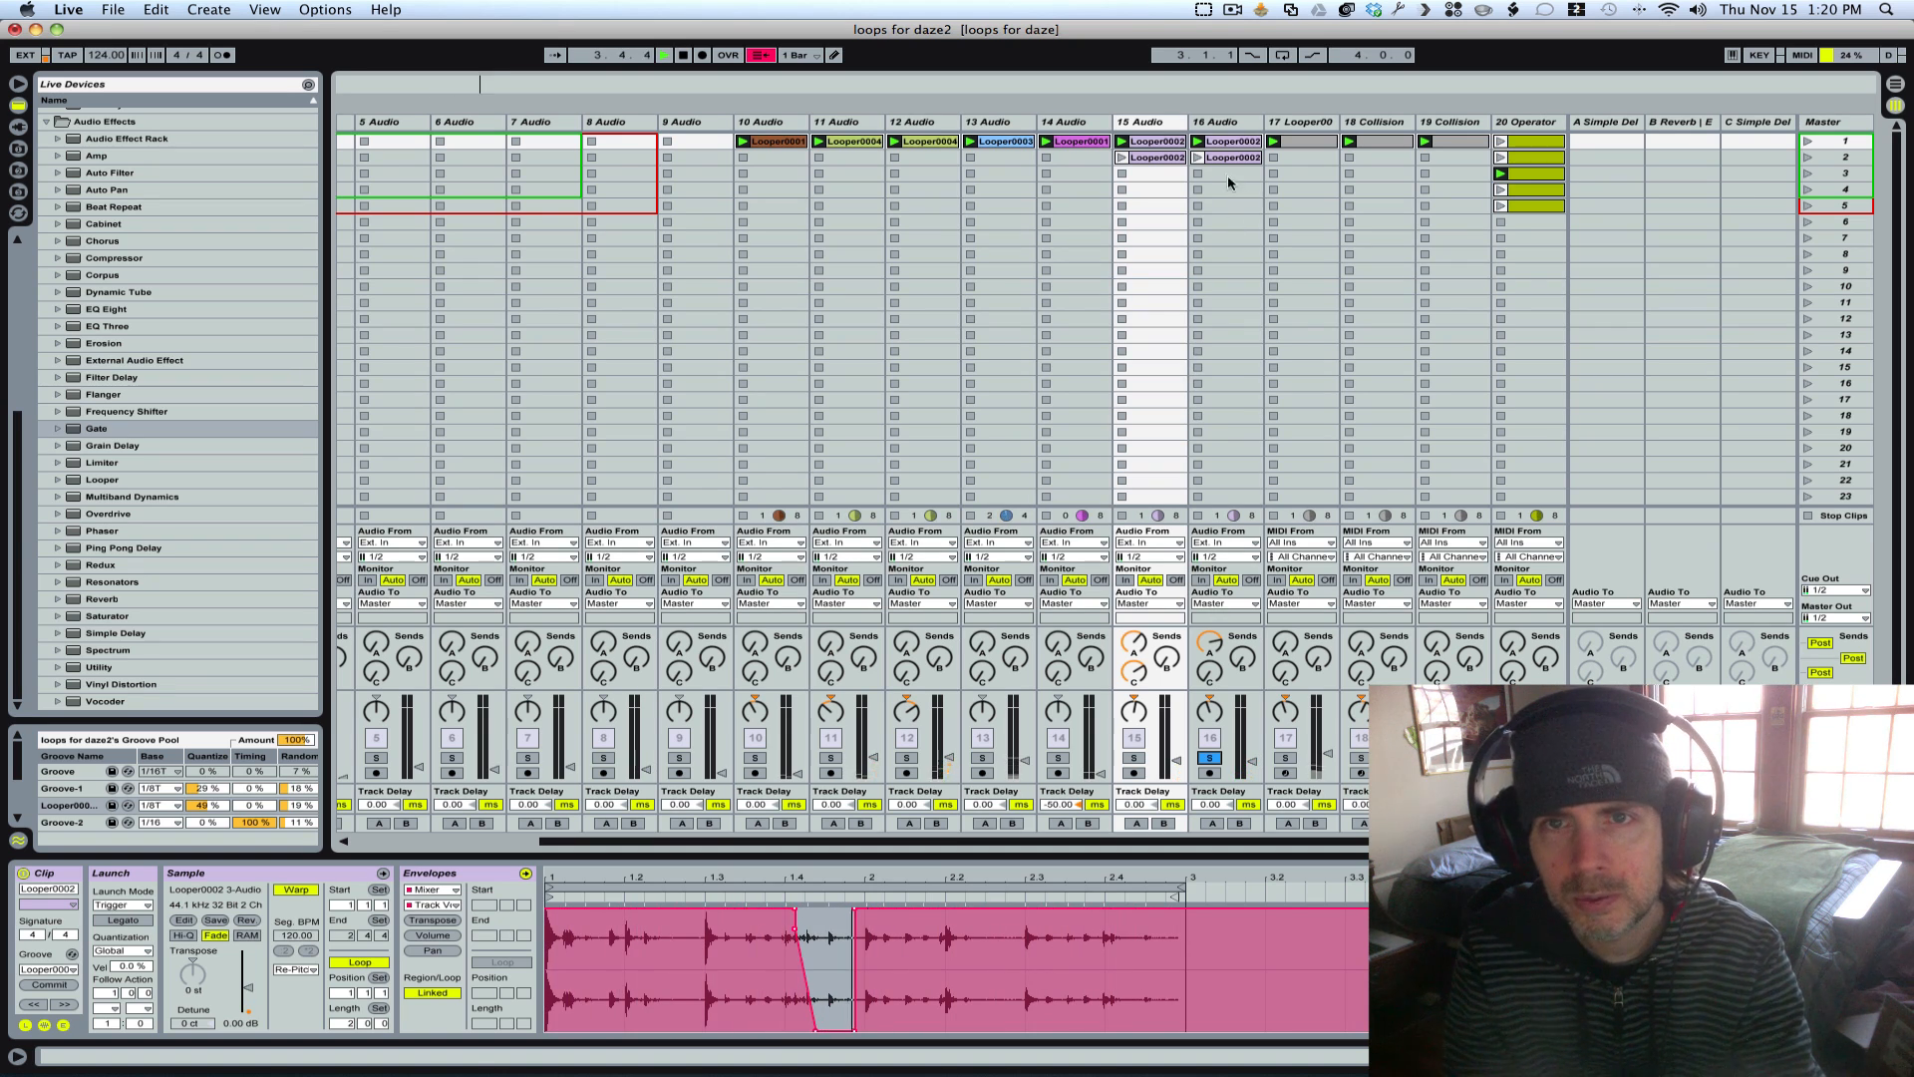
{"action": "left_click", "coordinate": [1225, 146]}
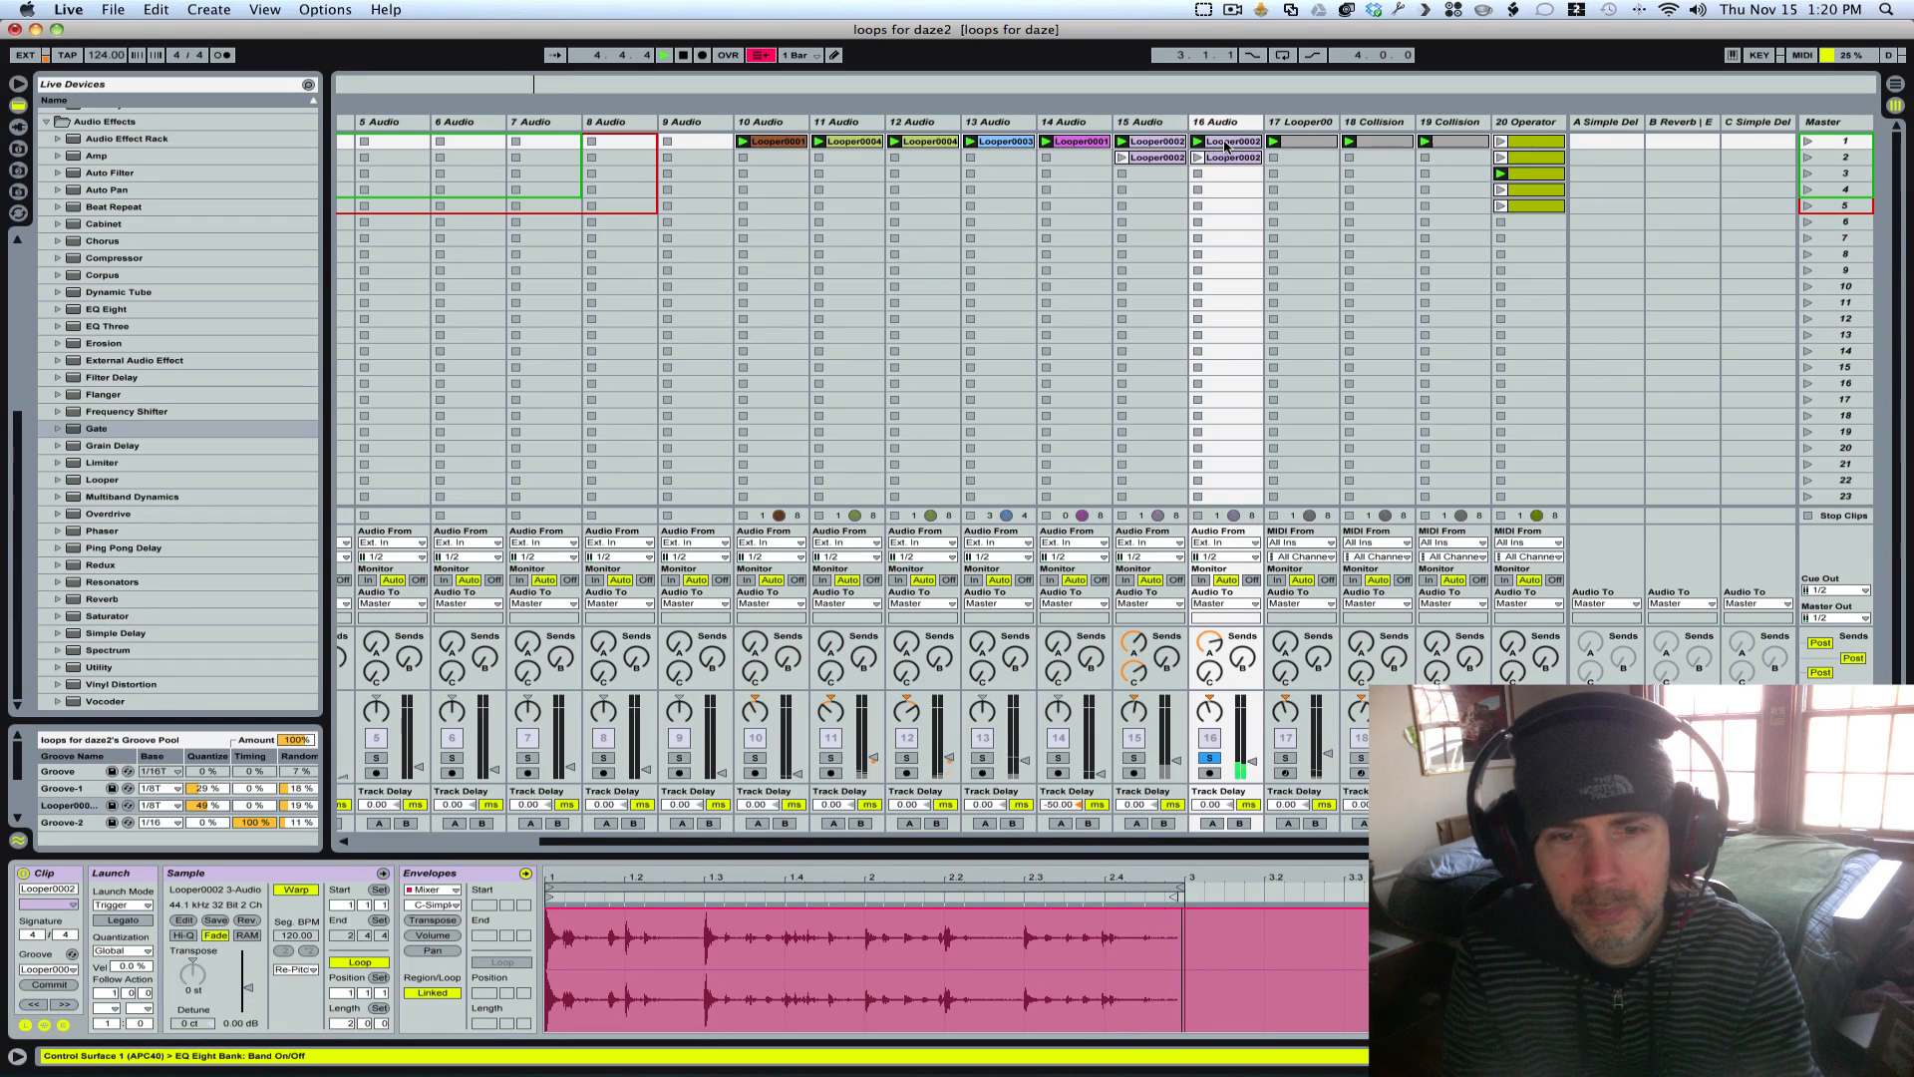
{"action": "left_click", "coordinate": [432, 935]}
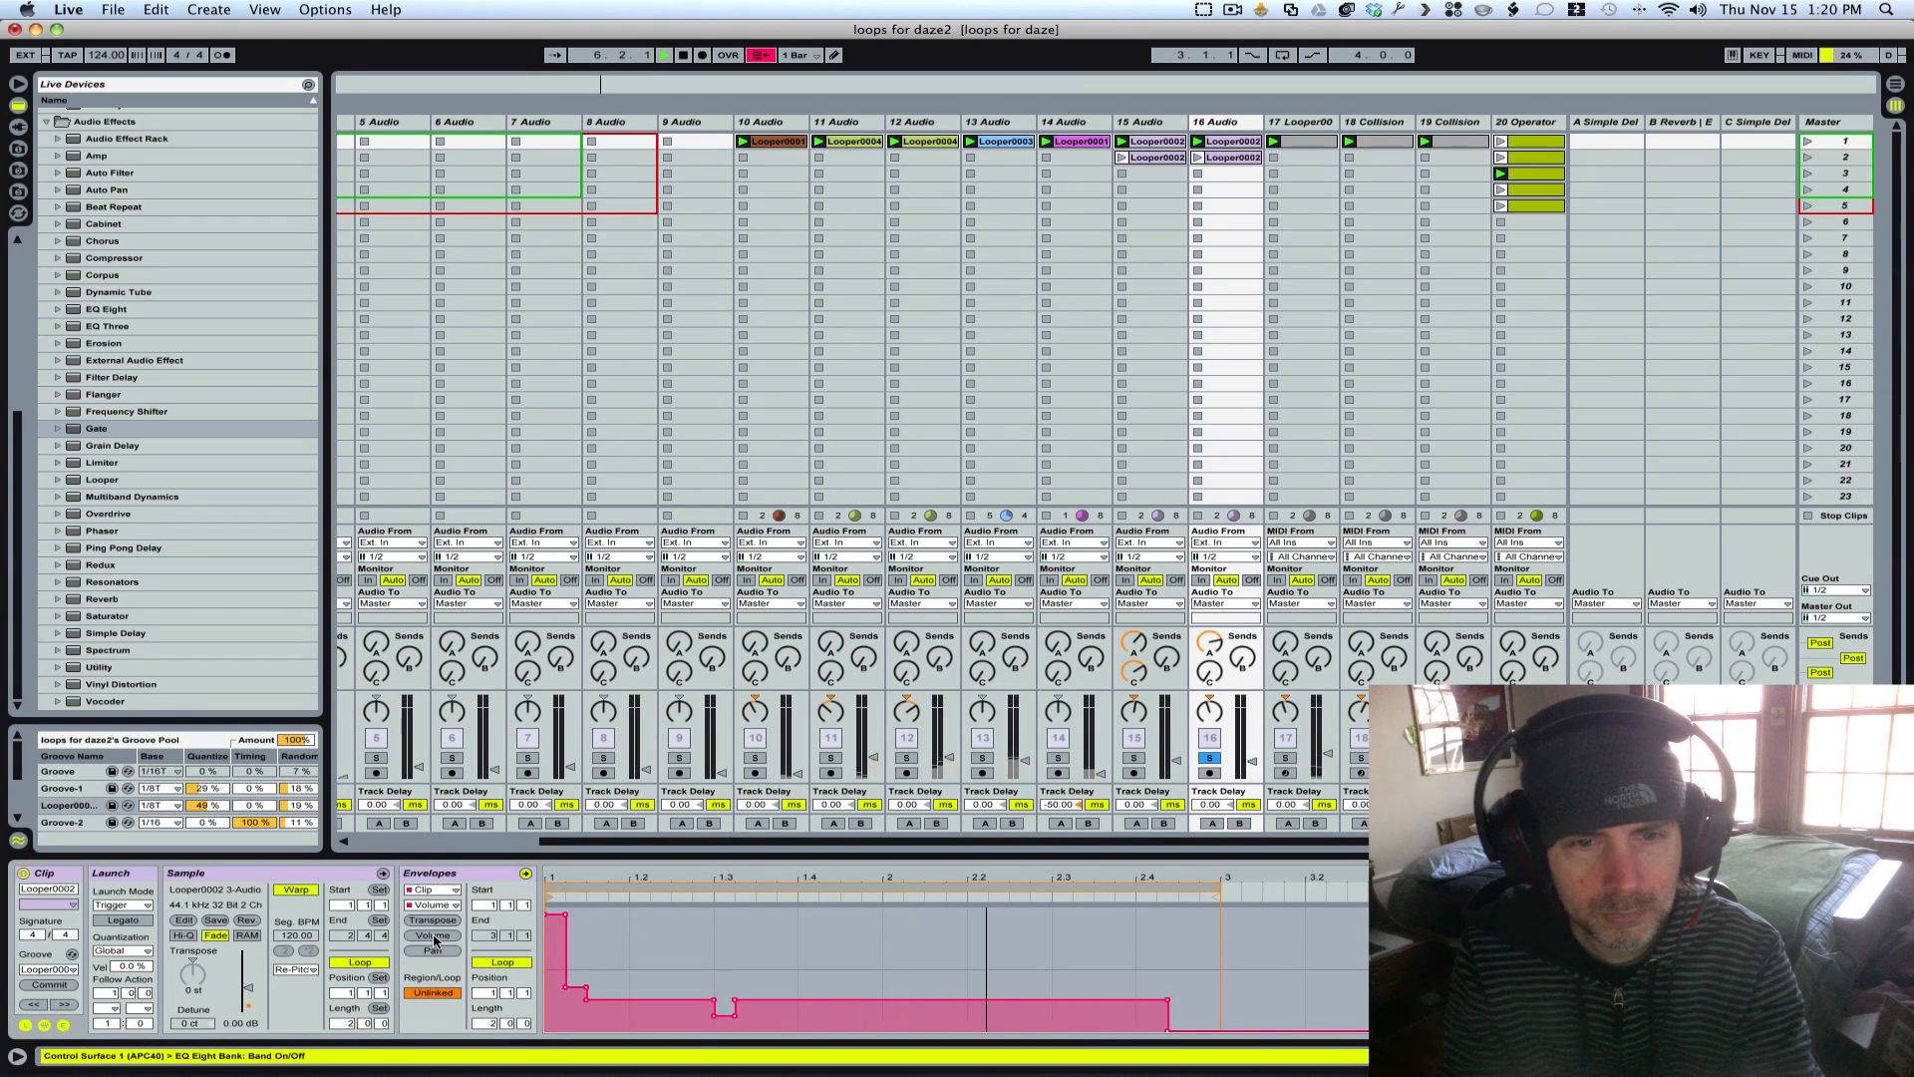
{"action": "left_click", "coordinate": [275, 877]}
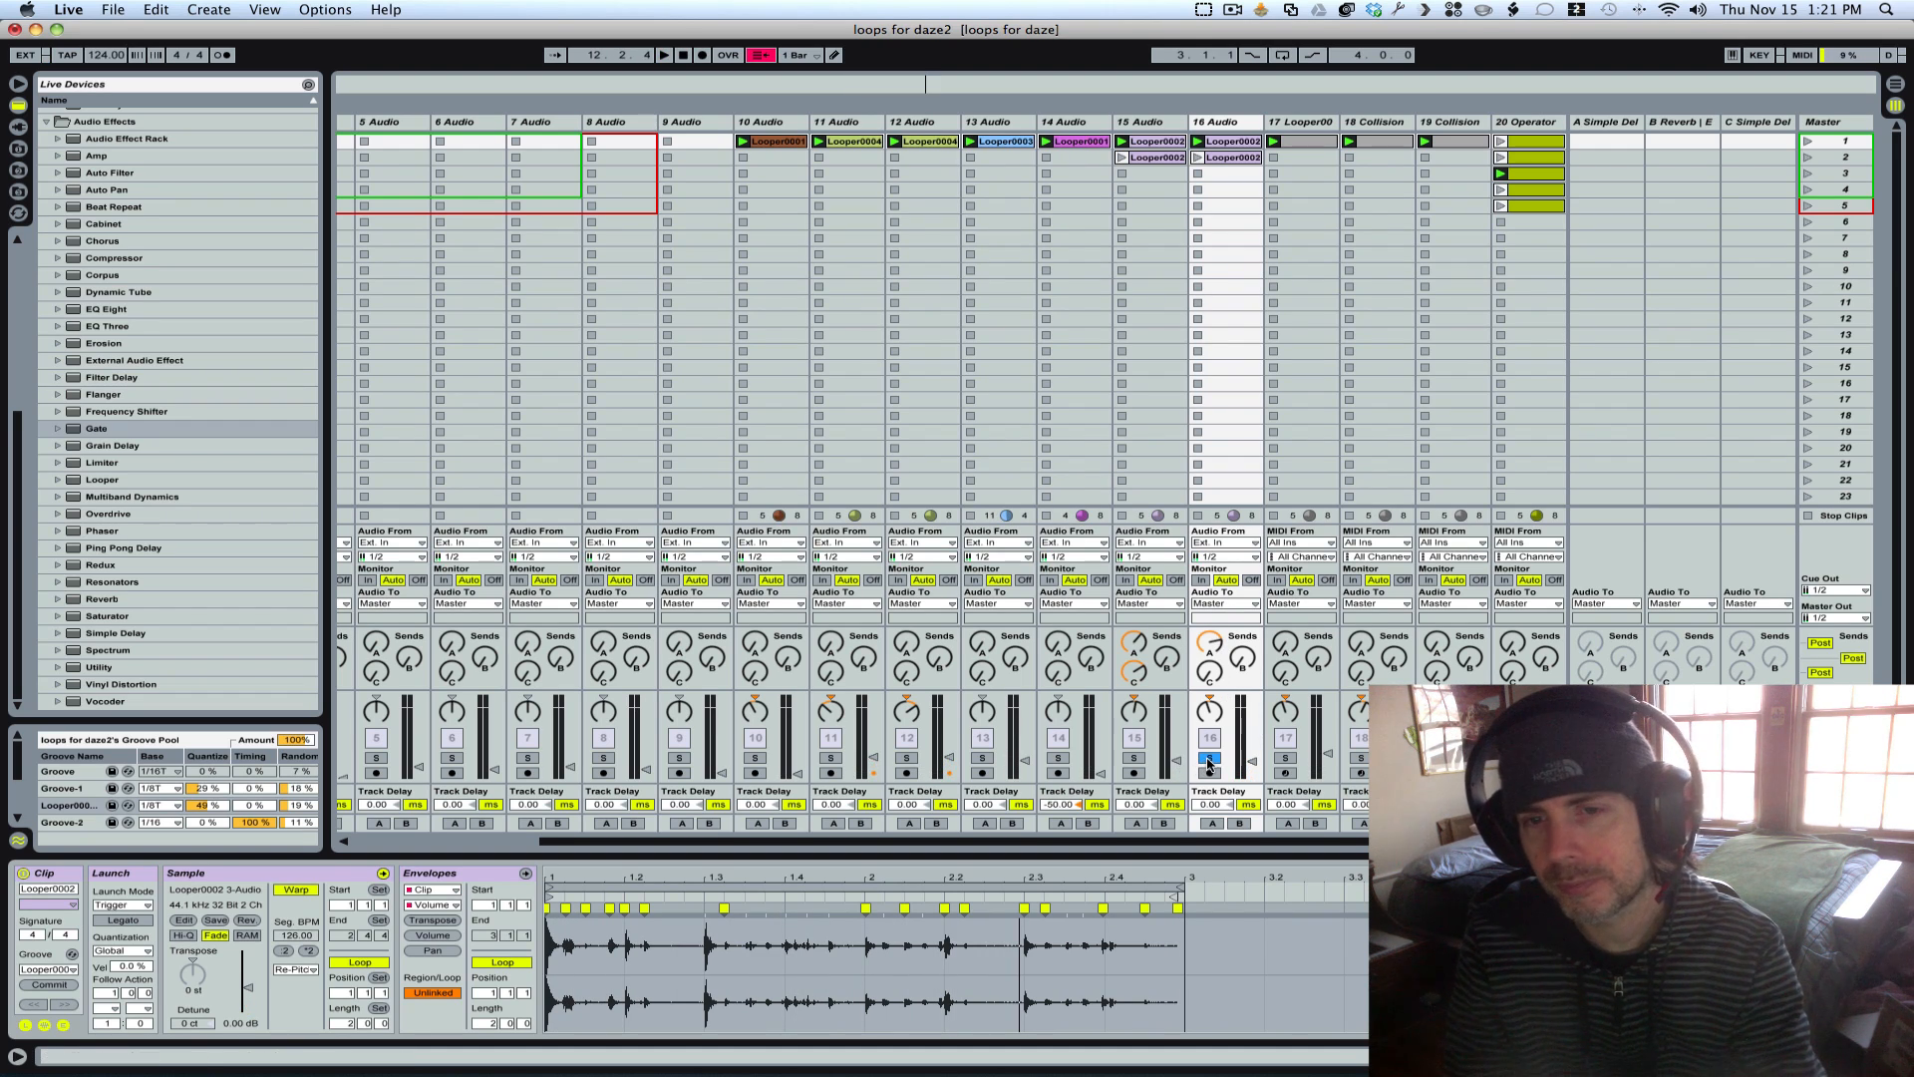
Step: Solo track 17 instead of 16 Audio, play it briefly and show its device chain
{"action": "left_click", "coordinate": [1209, 759]}
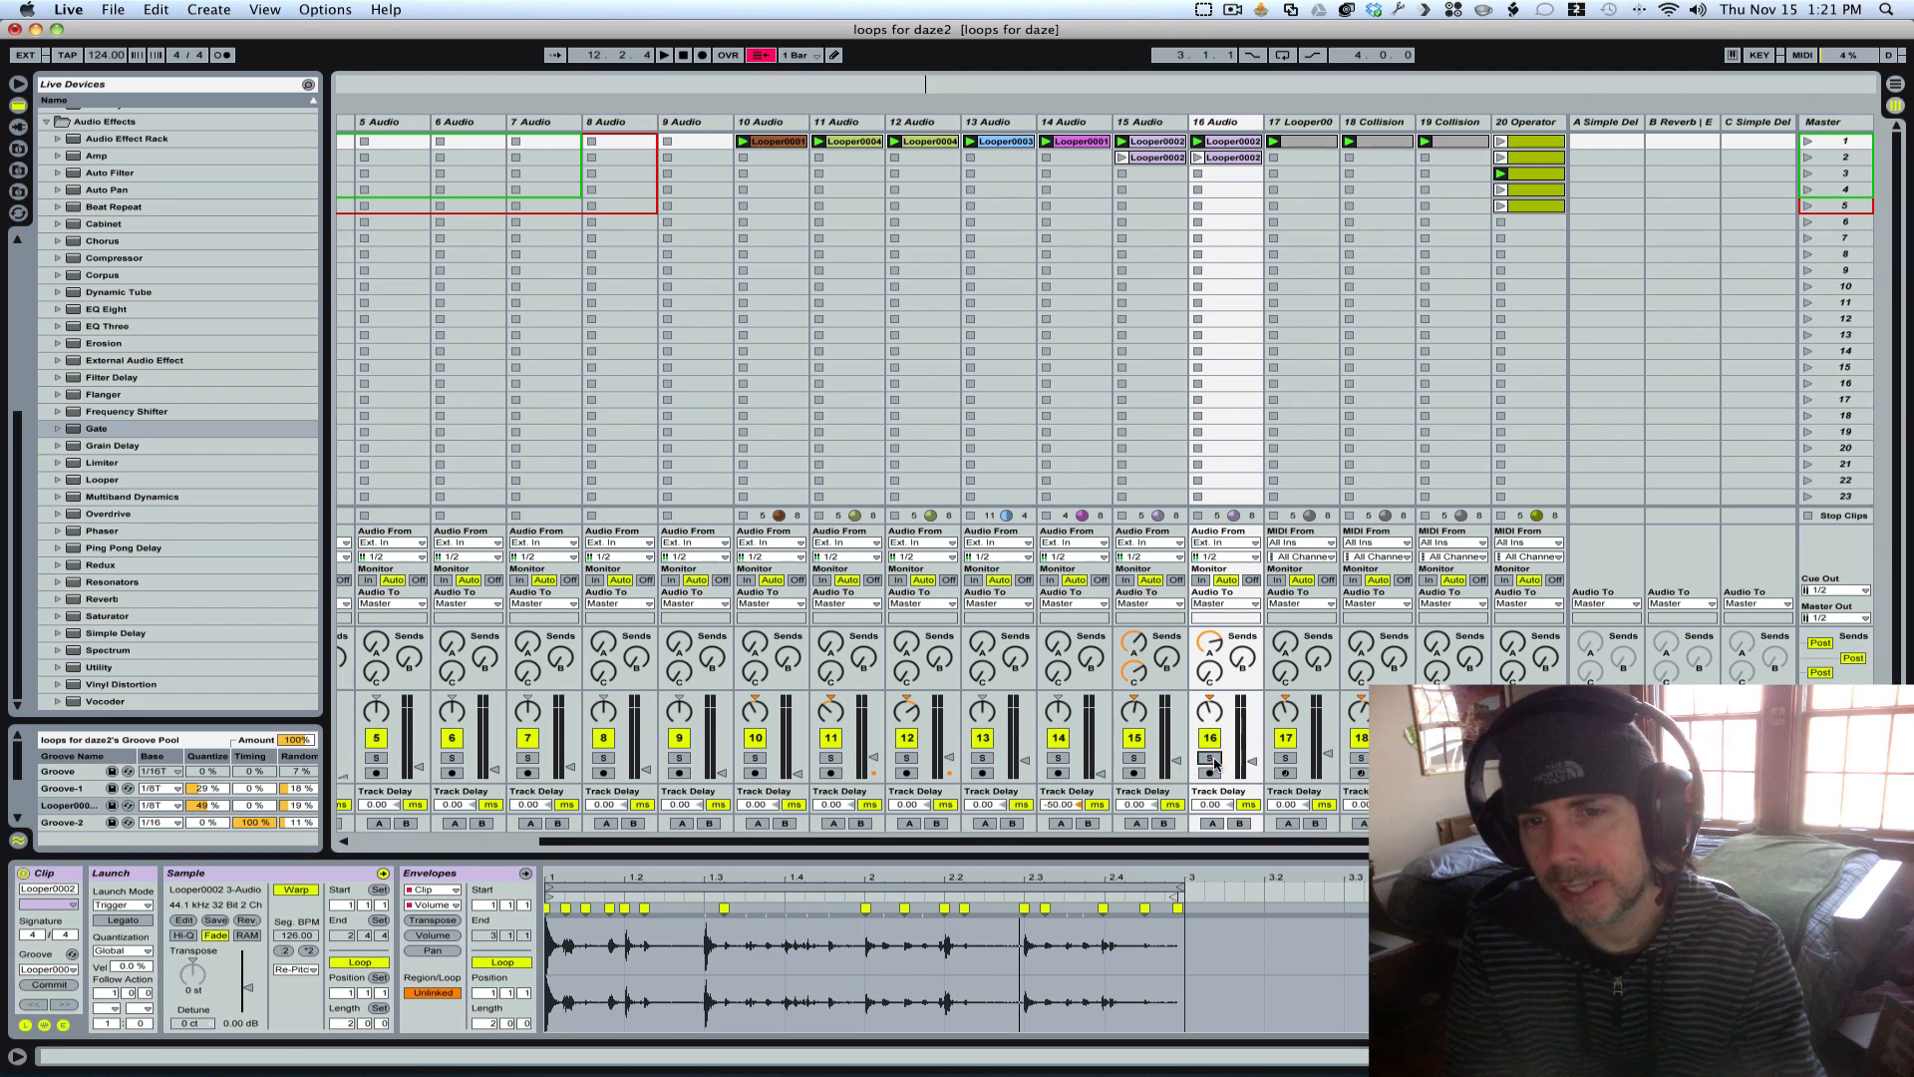
{"action": "left_click", "coordinate": [1288, 759]}
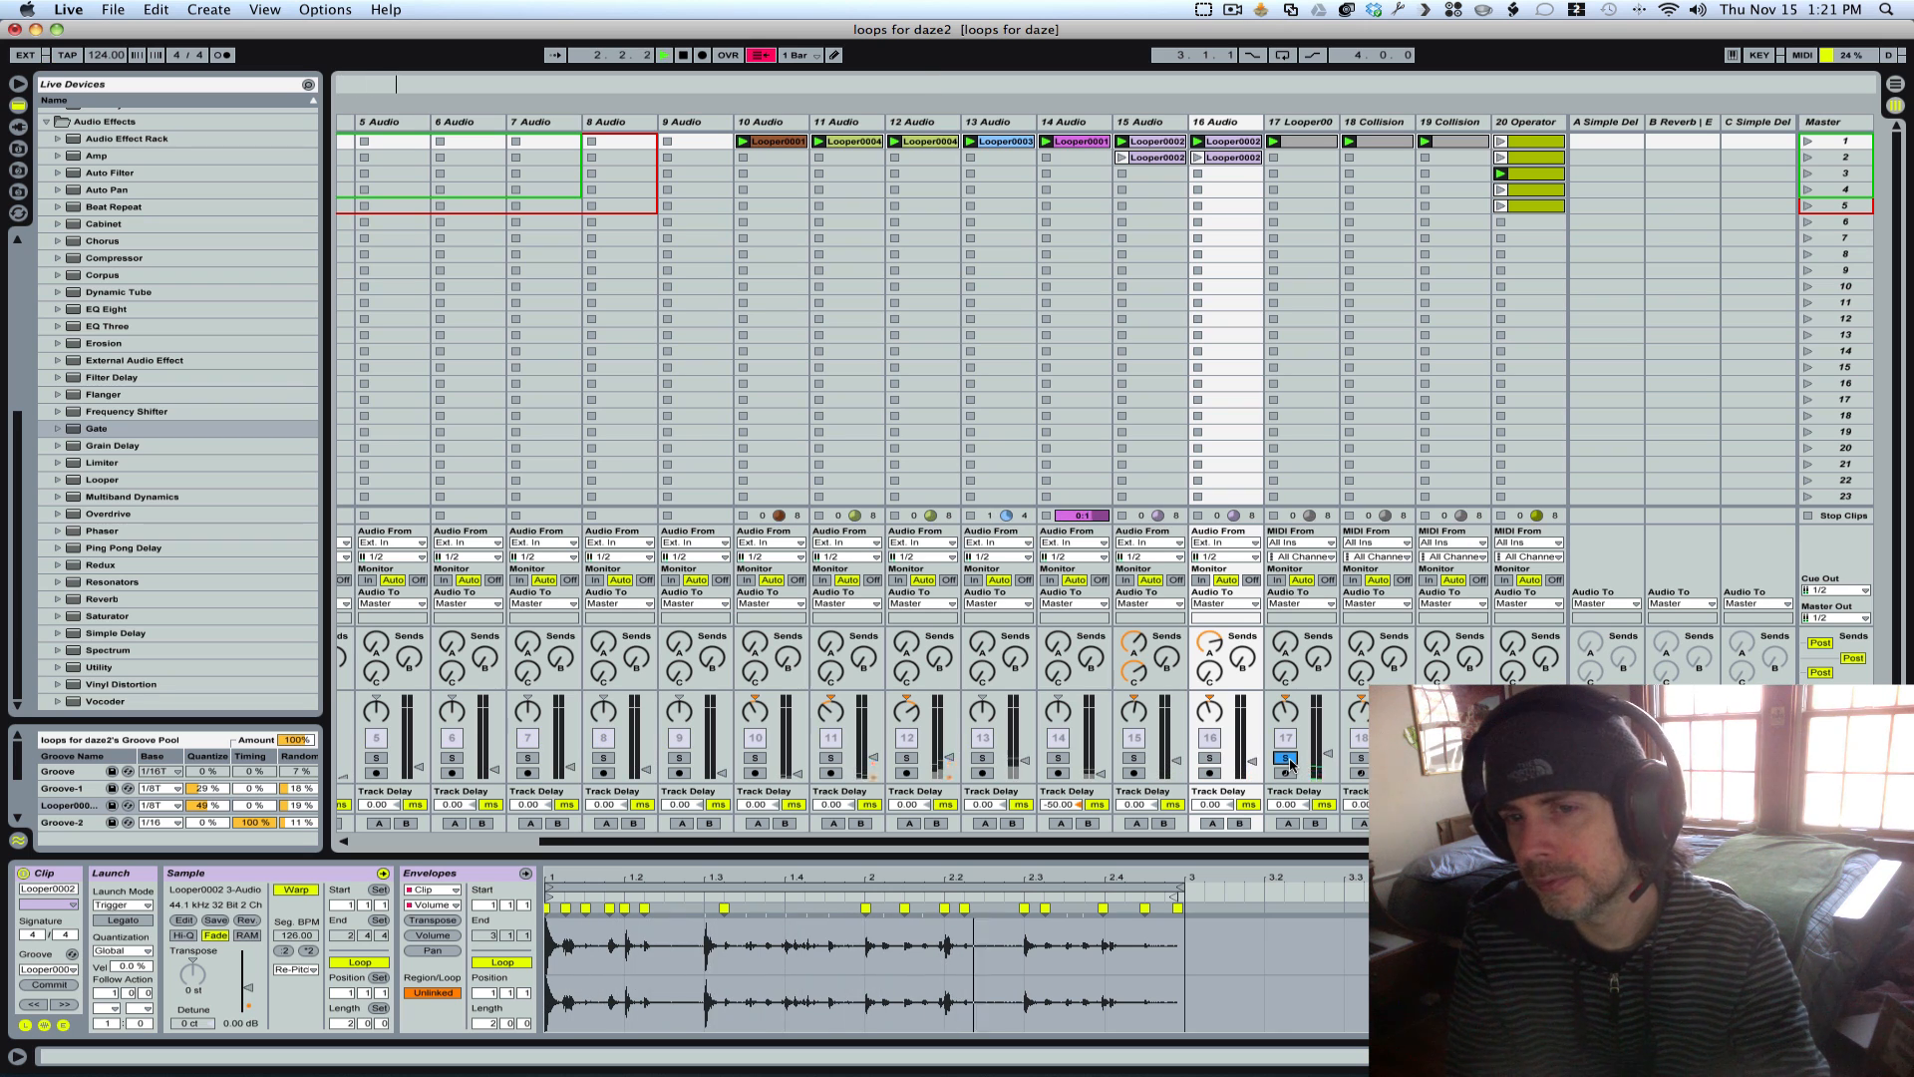
{"action": "key", "text": "space"}
{"action": "double_click", "coordinate": [1307, 125]}
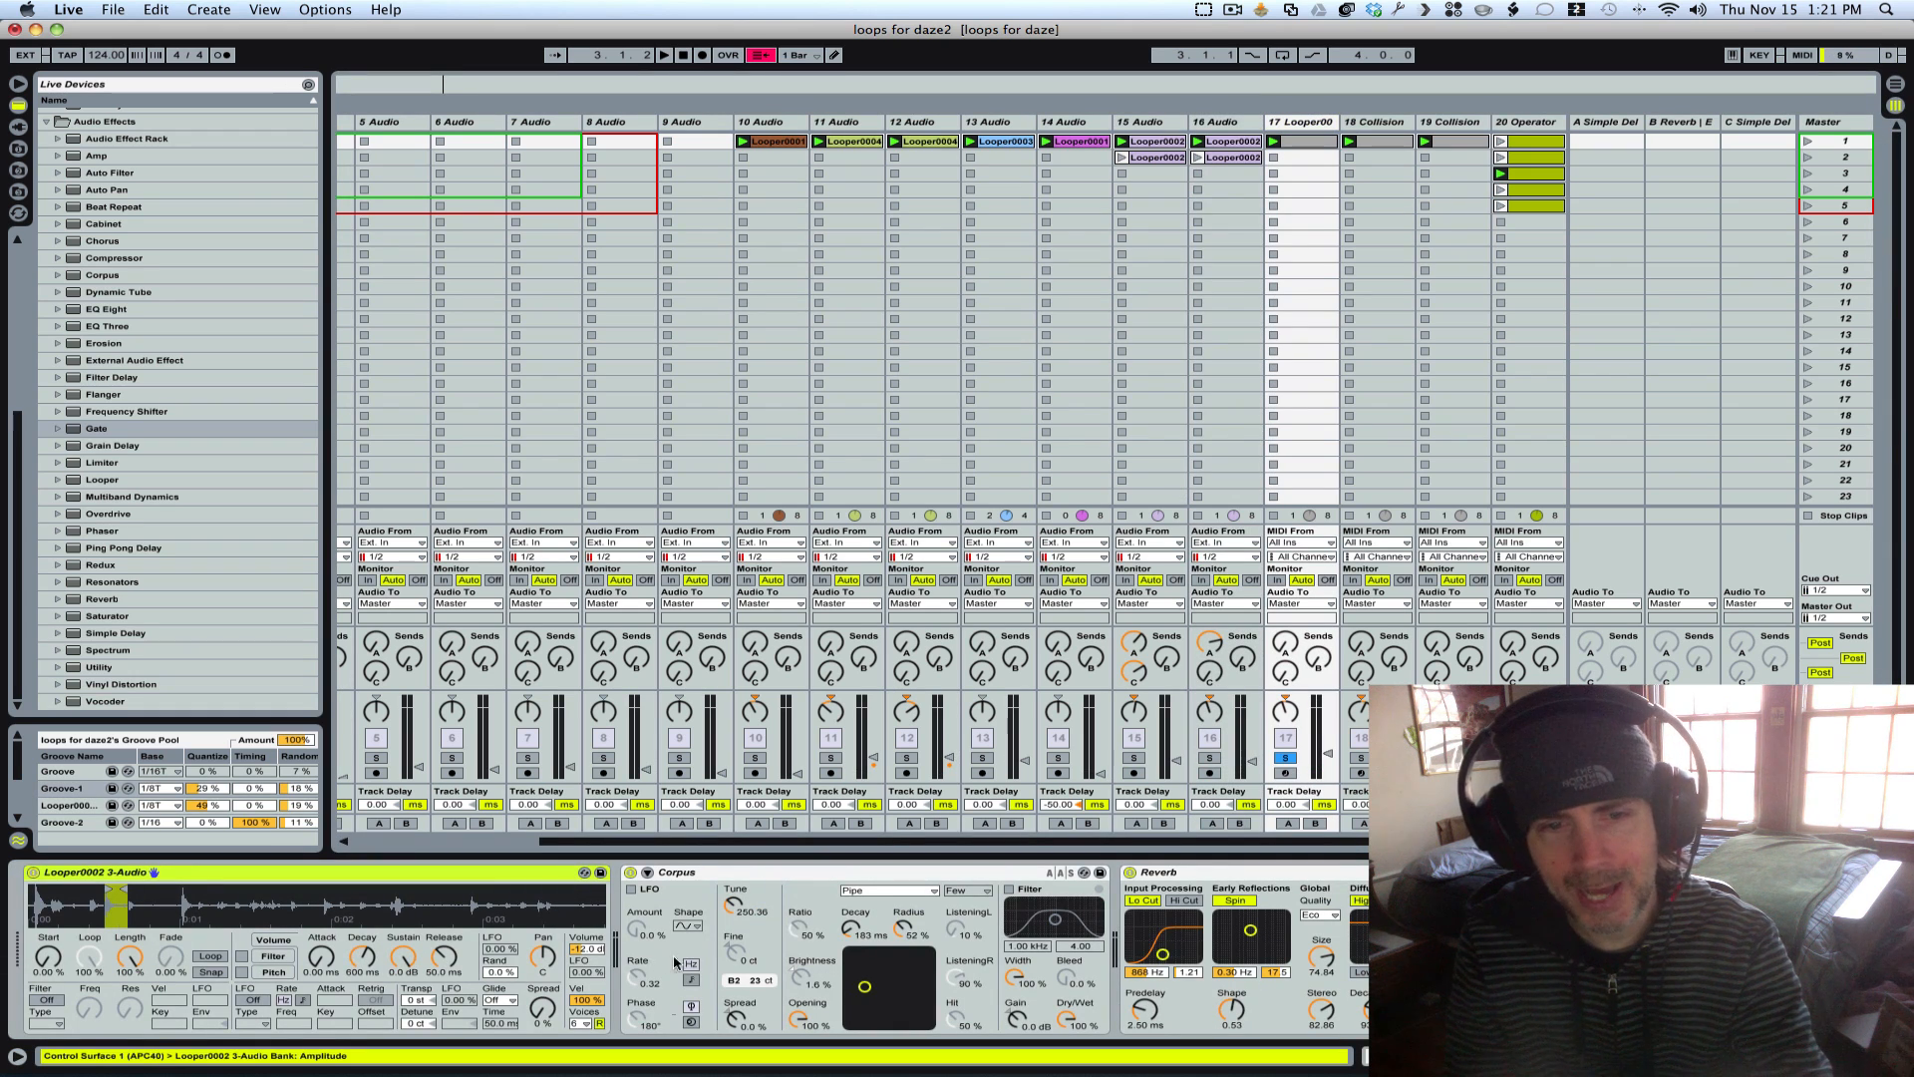
Step: Turn off the first EQ Eight, Compressor, Cabinet, Saturator, Reverb and Corpus in track 17's device chain
{"action": "left_click", "coordinate": [742, 880]}
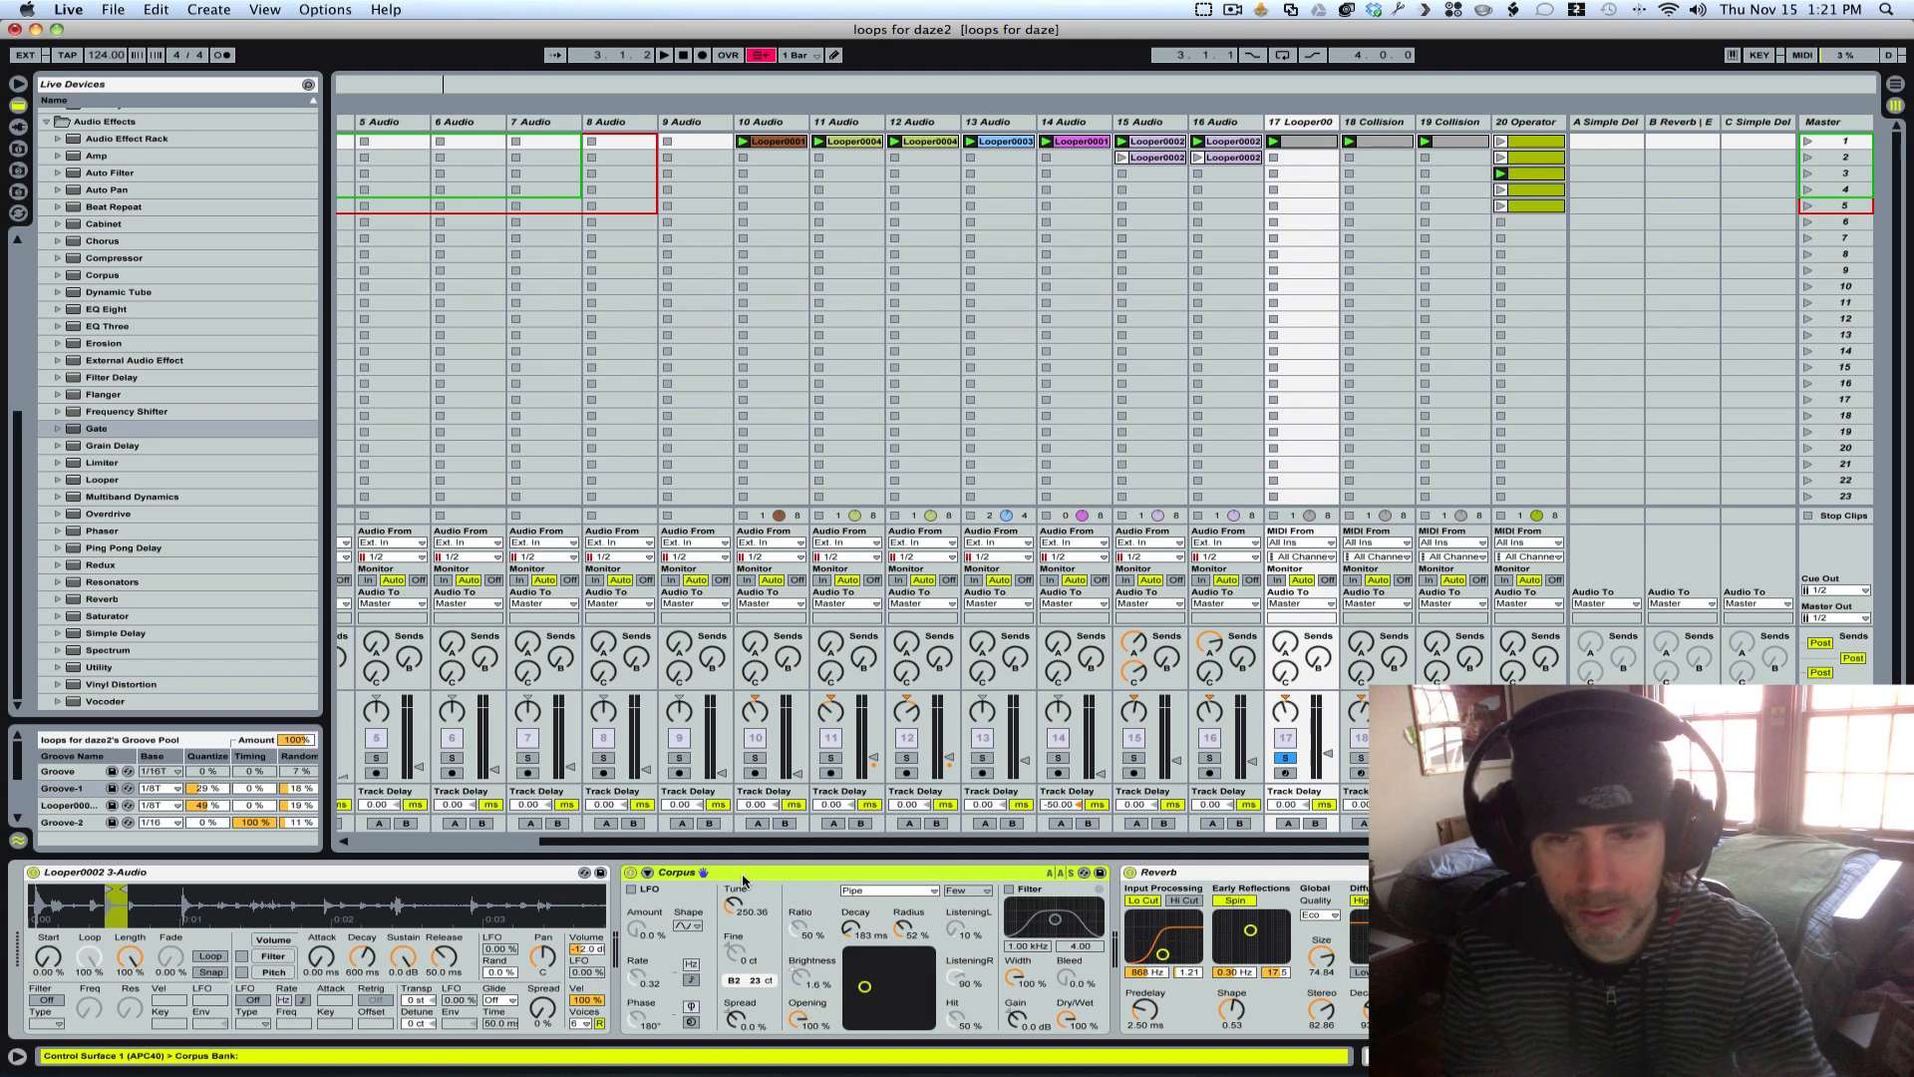
{"action": "scroll", "coordinate": [743, 880], "scroll_direction": "right", "scroll_amount": 10}
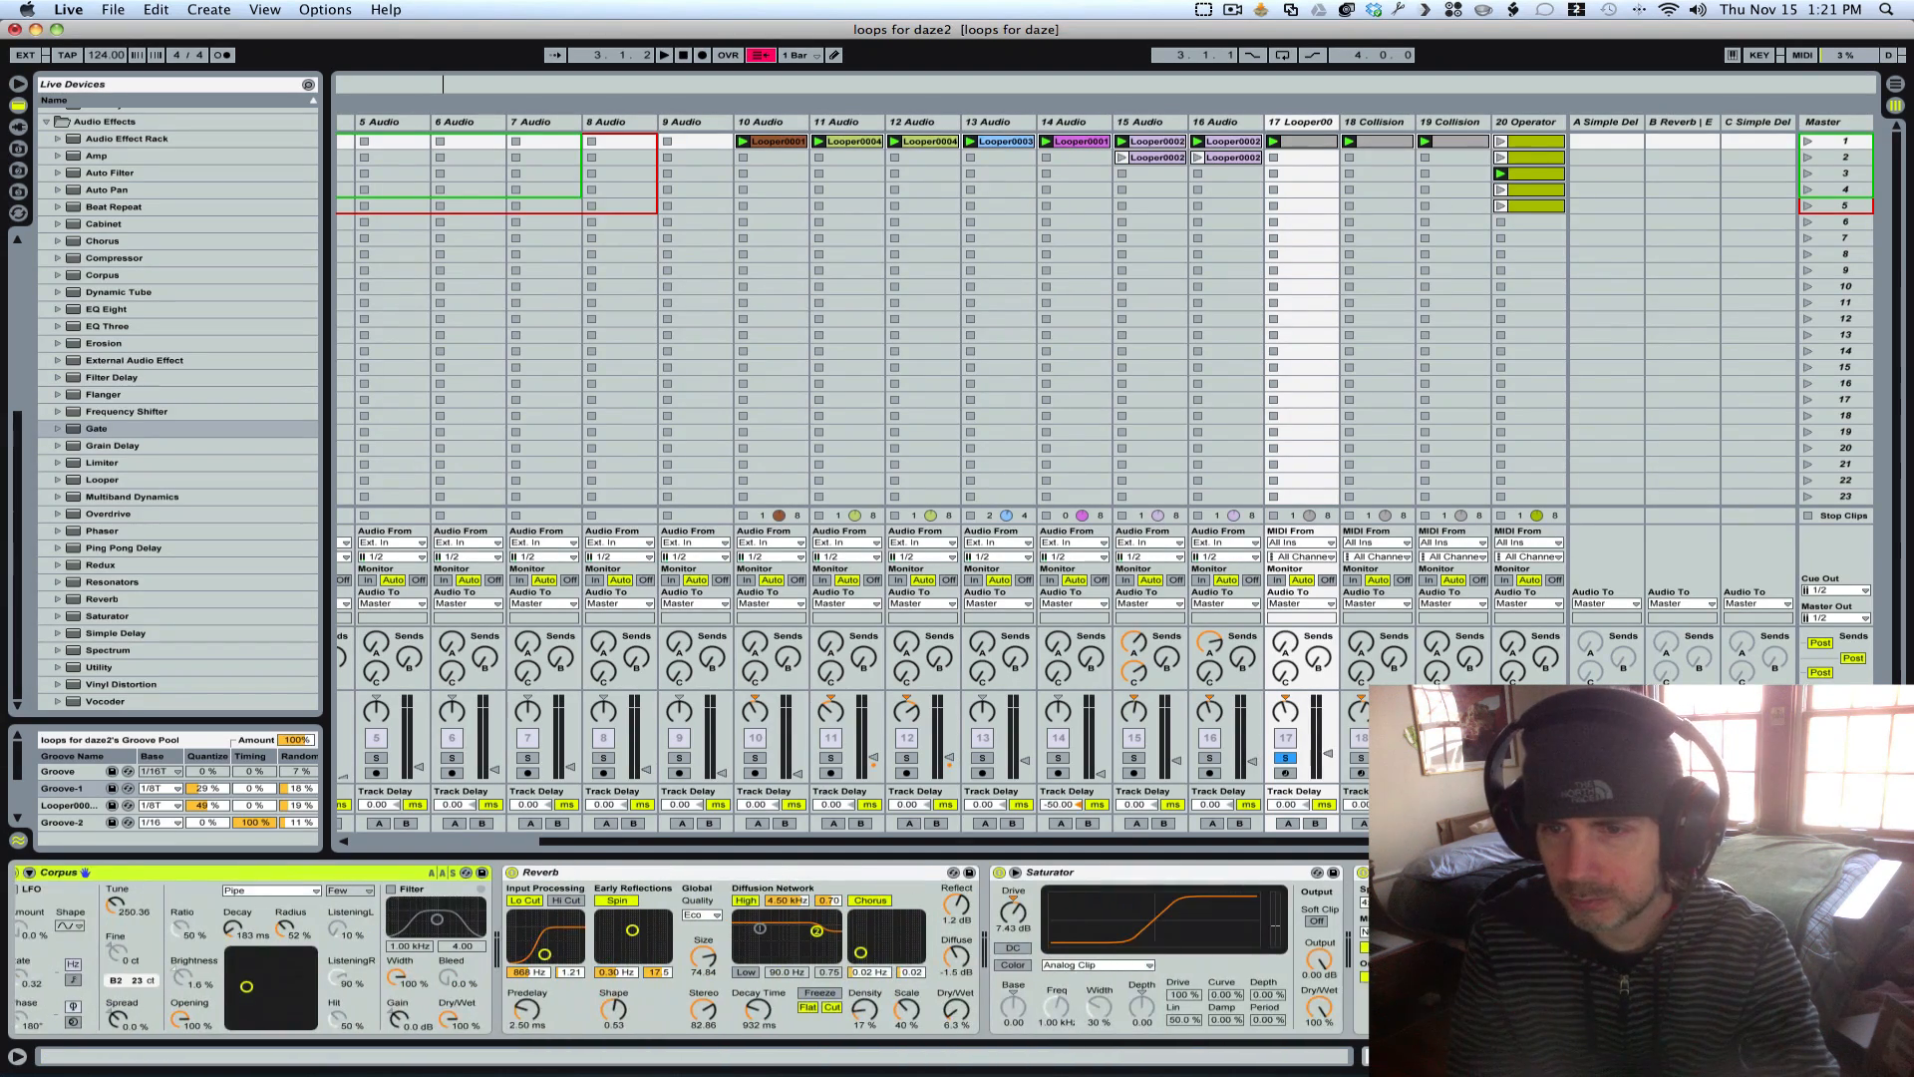
{"action": "scroll", "coordinate": [688, 947], "scroll_direction": "right", "scroll_amount": 10}
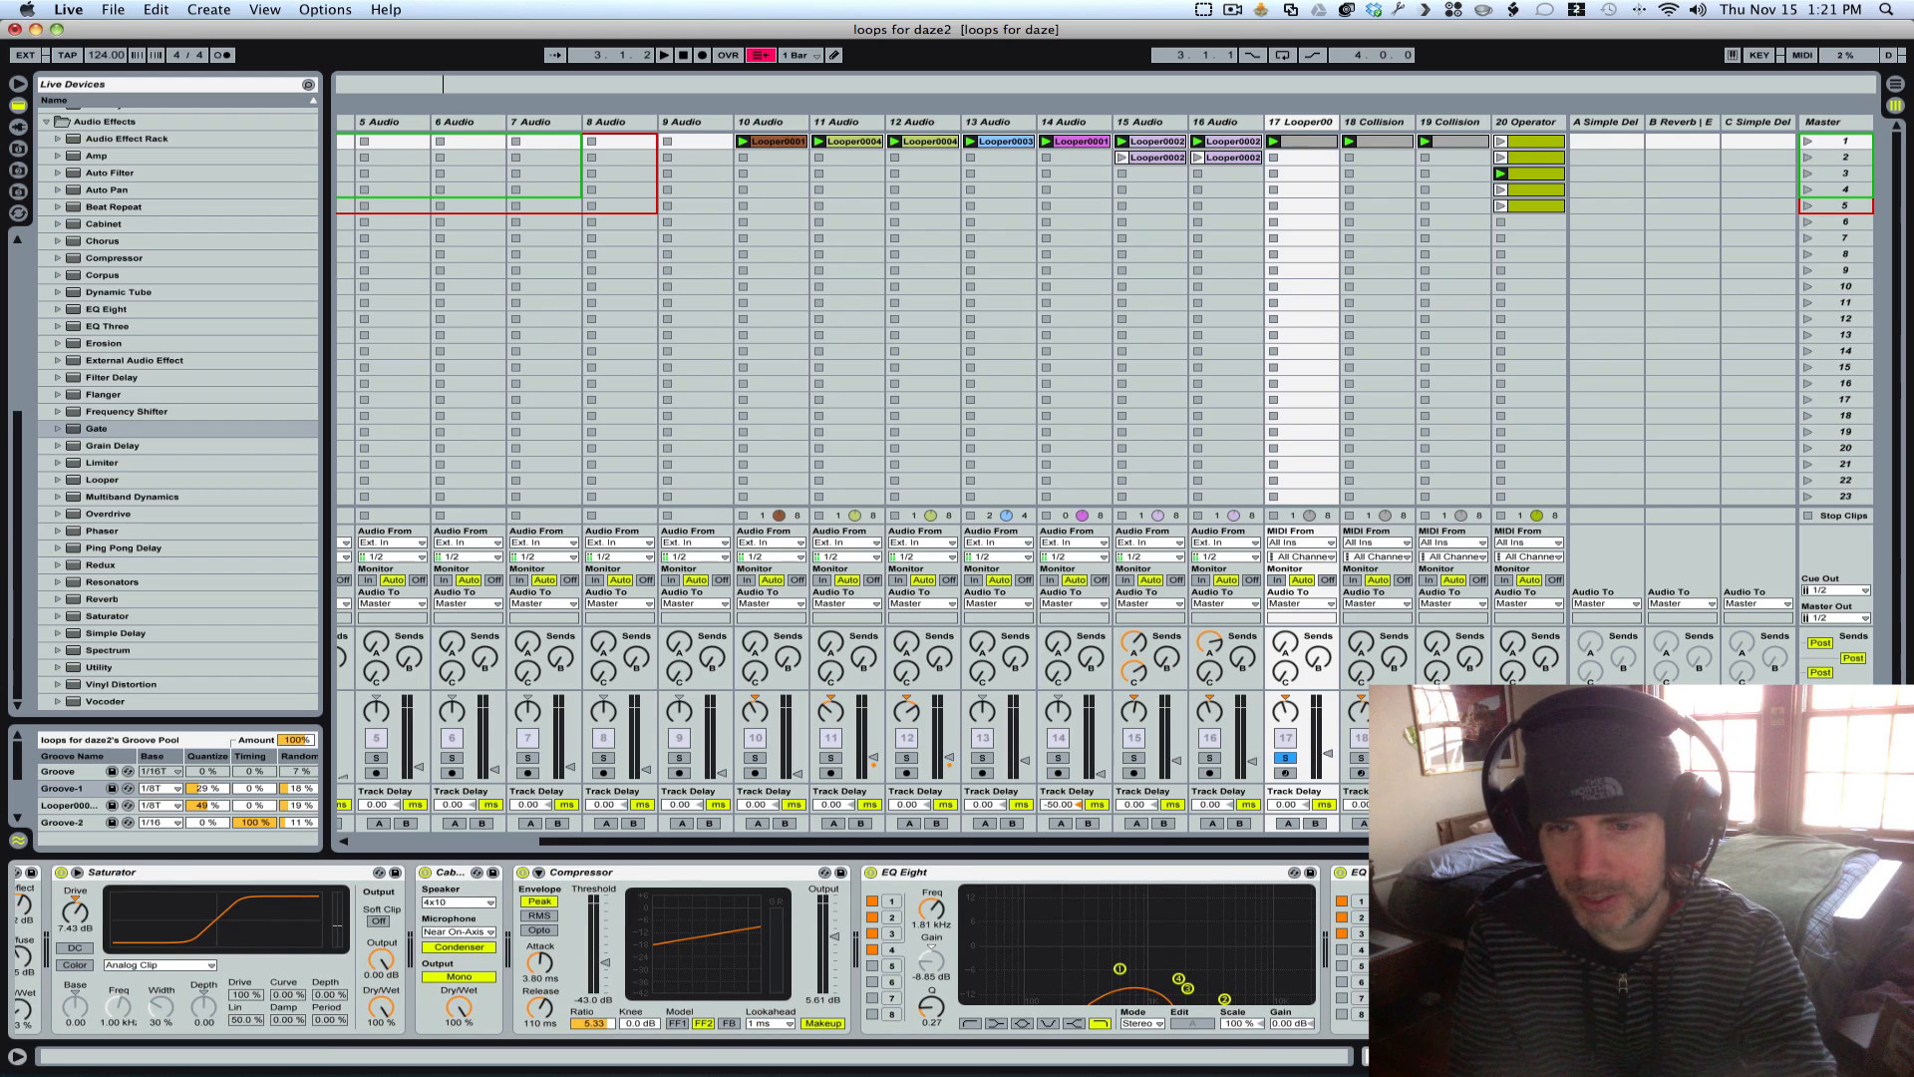
{"action": "left_click", "coordinate": [870, 874]}
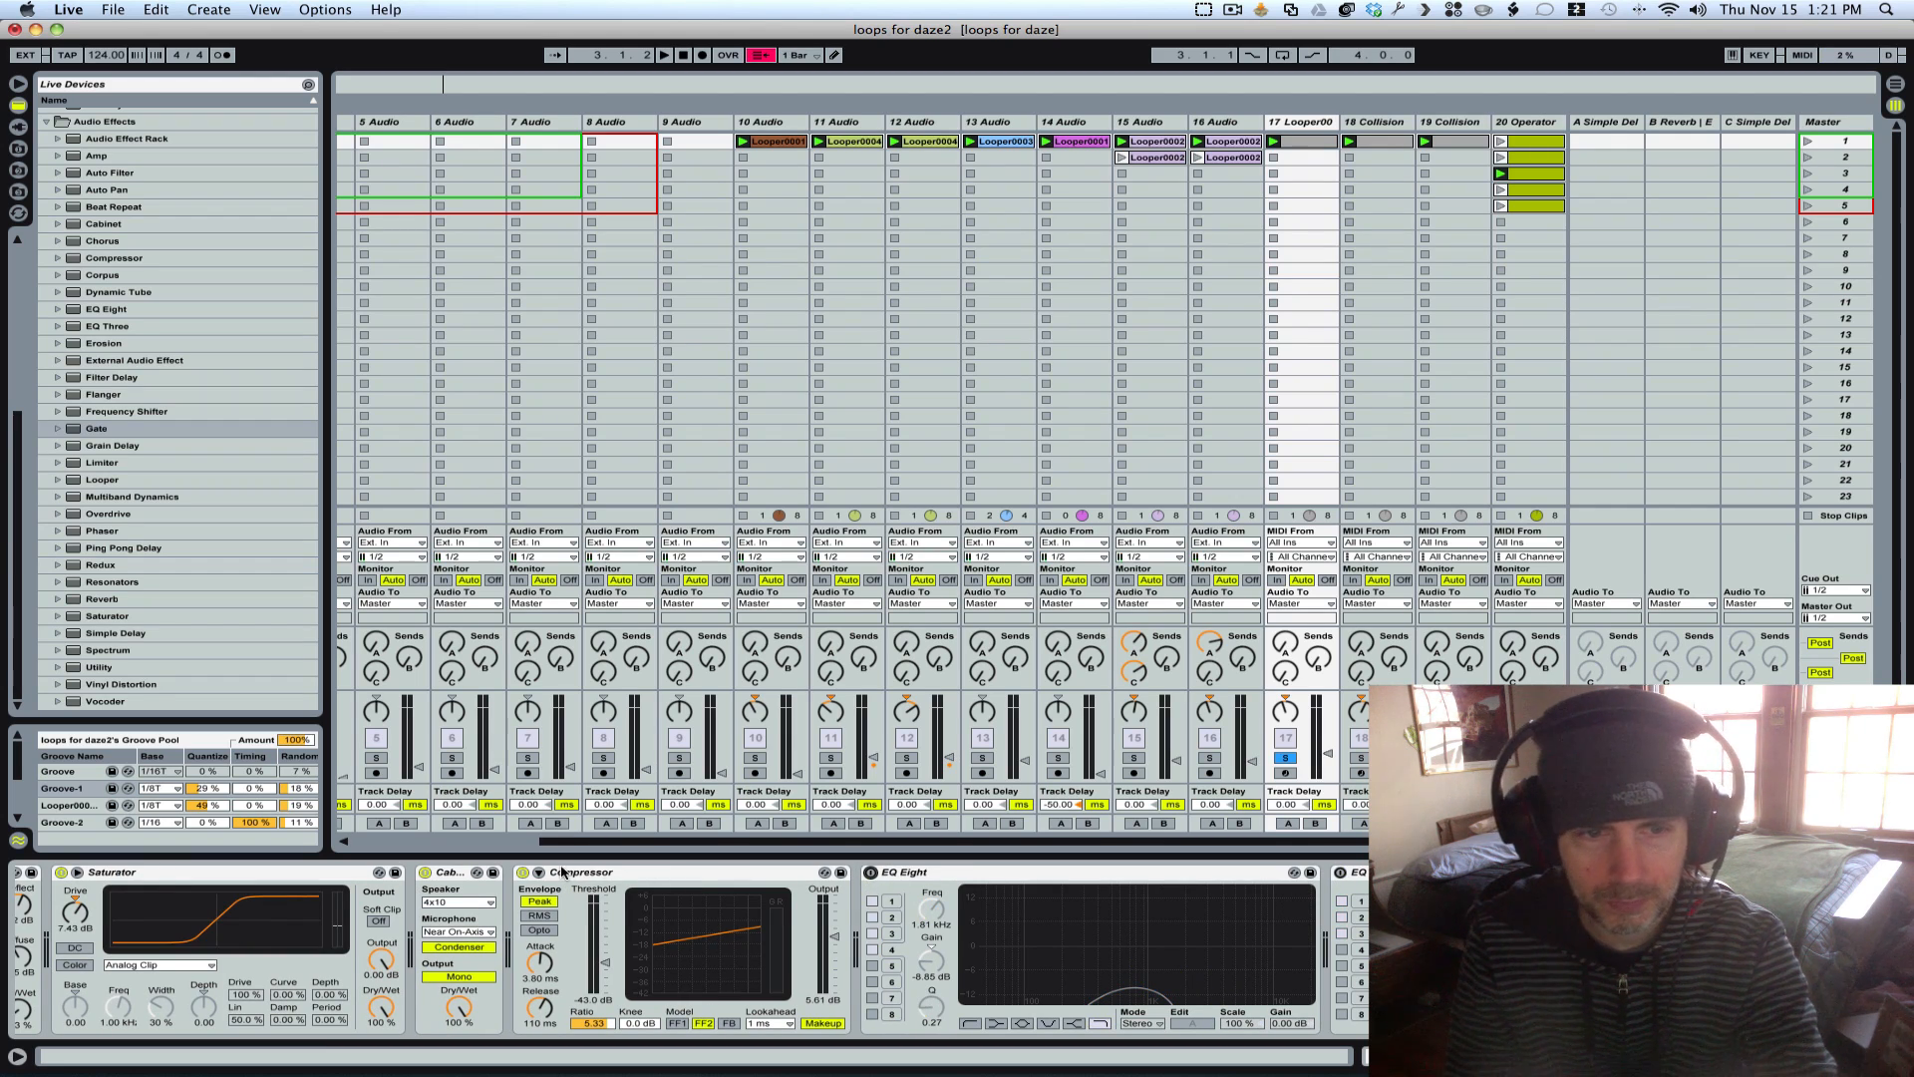
{"action": "left_click", "coordinate": [522, 874]}
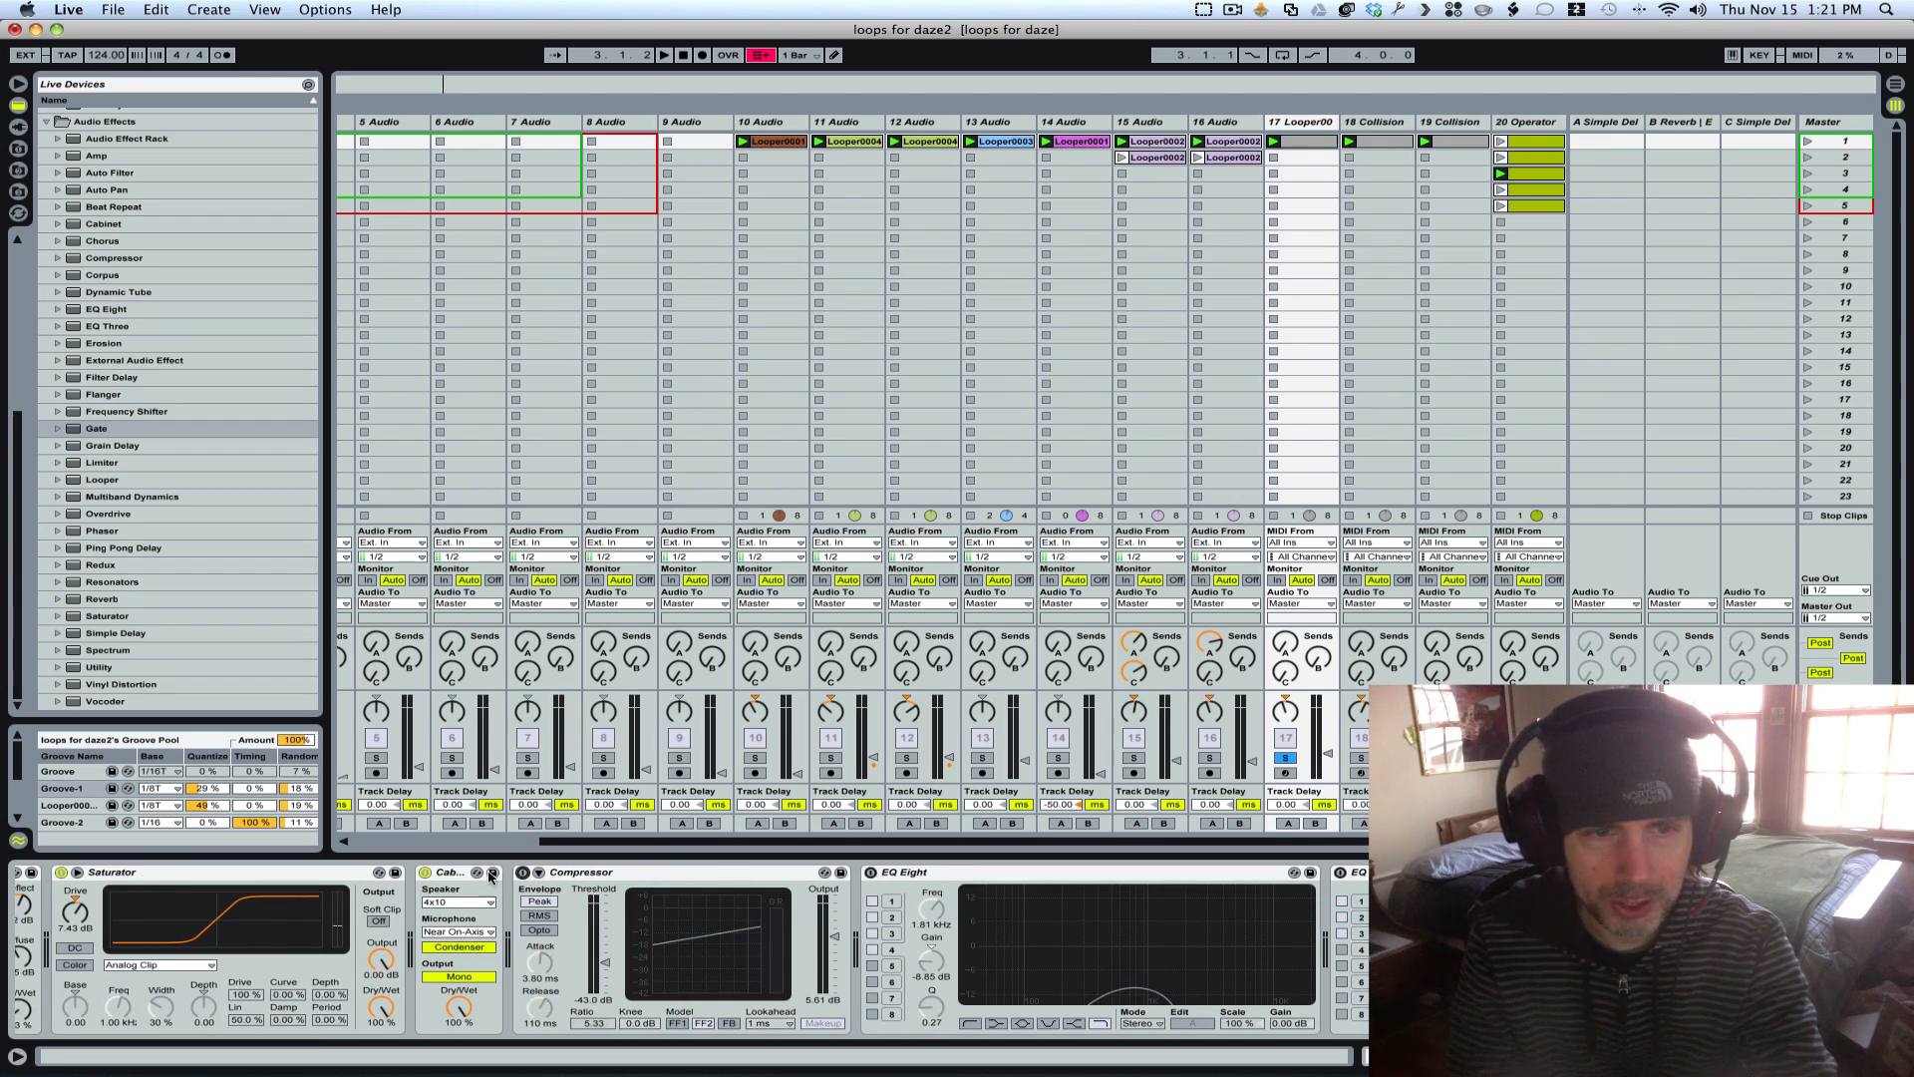
{"action": "left_click", "coordinate": [425, 873]}
{"action": "scroll", "coordinate": [423, 875], "scroll_direction": "left", "scroll_amount": 6}
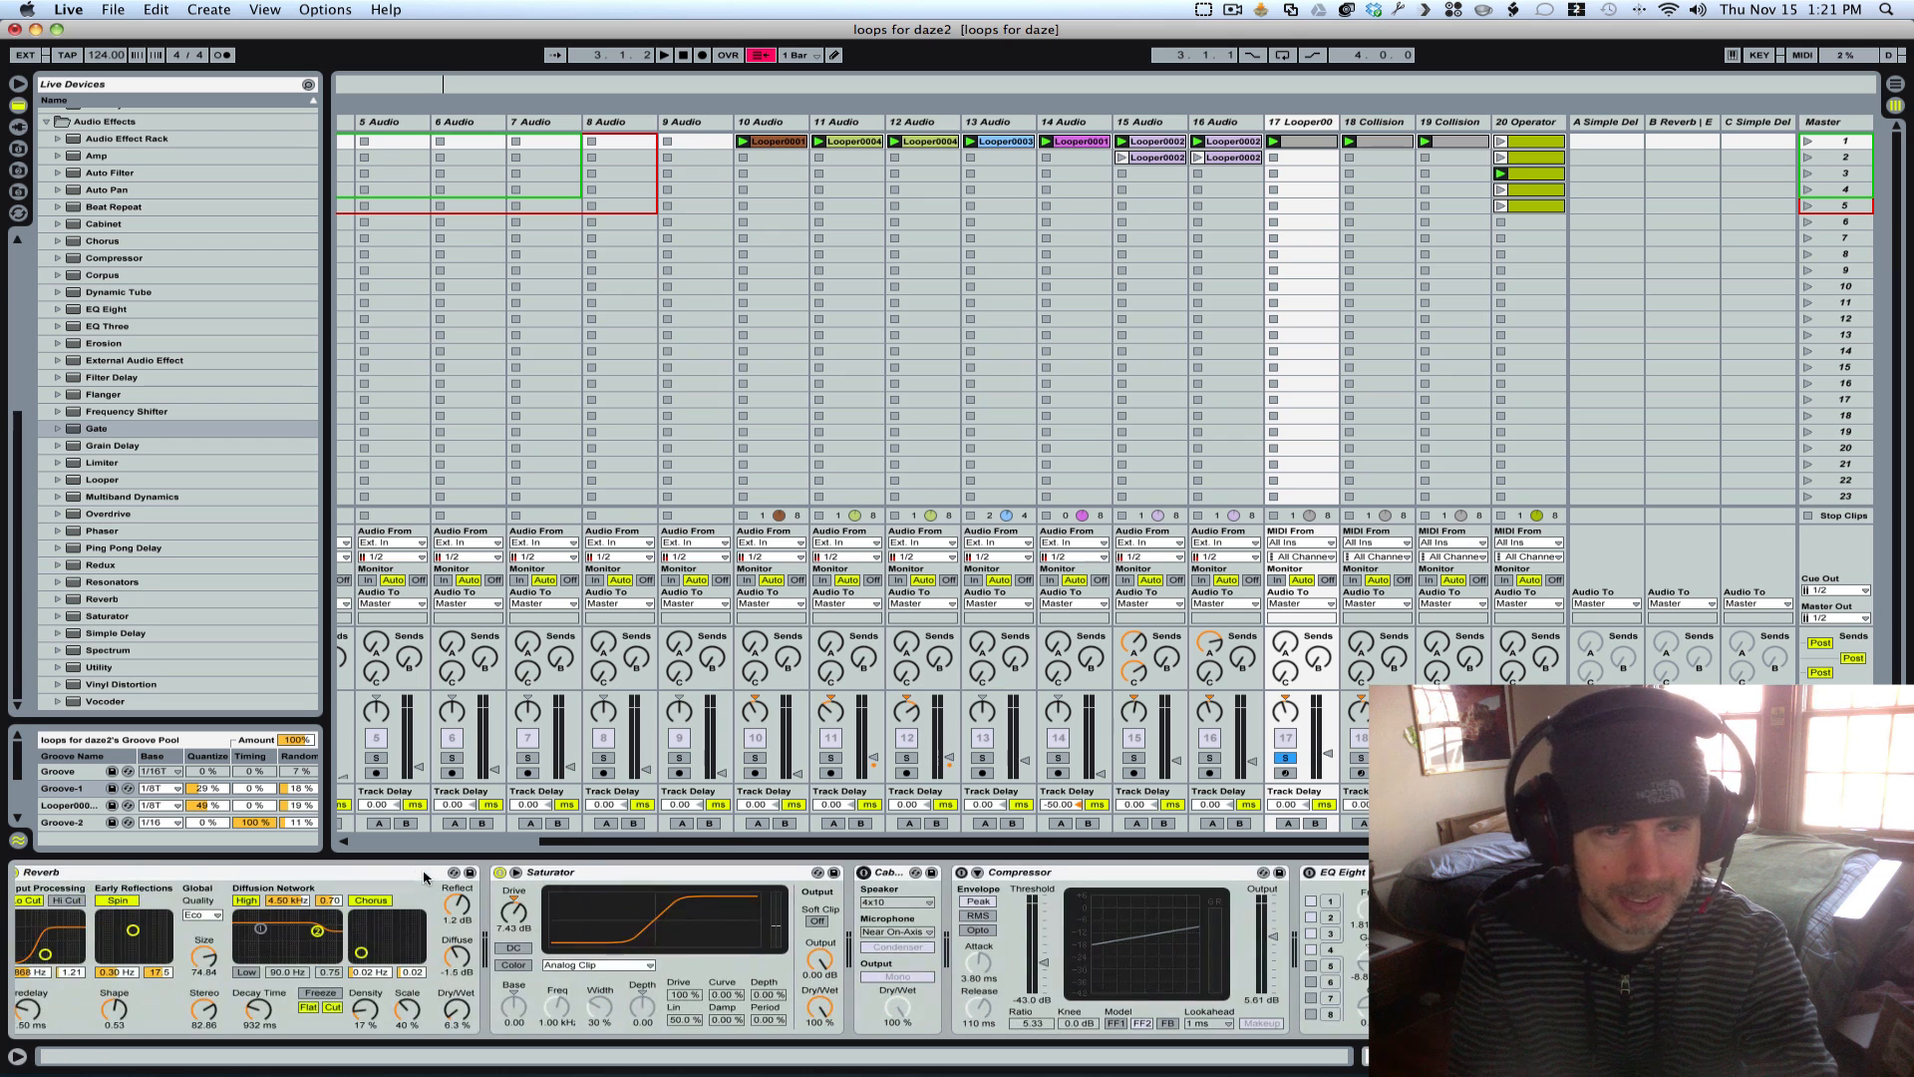
{"action": "left_click", "coordinate": [499, 875]}
{"action": "scroll", "coordinate": [528, 873], "scroll_direction": "left", "scroll_amount": 8}
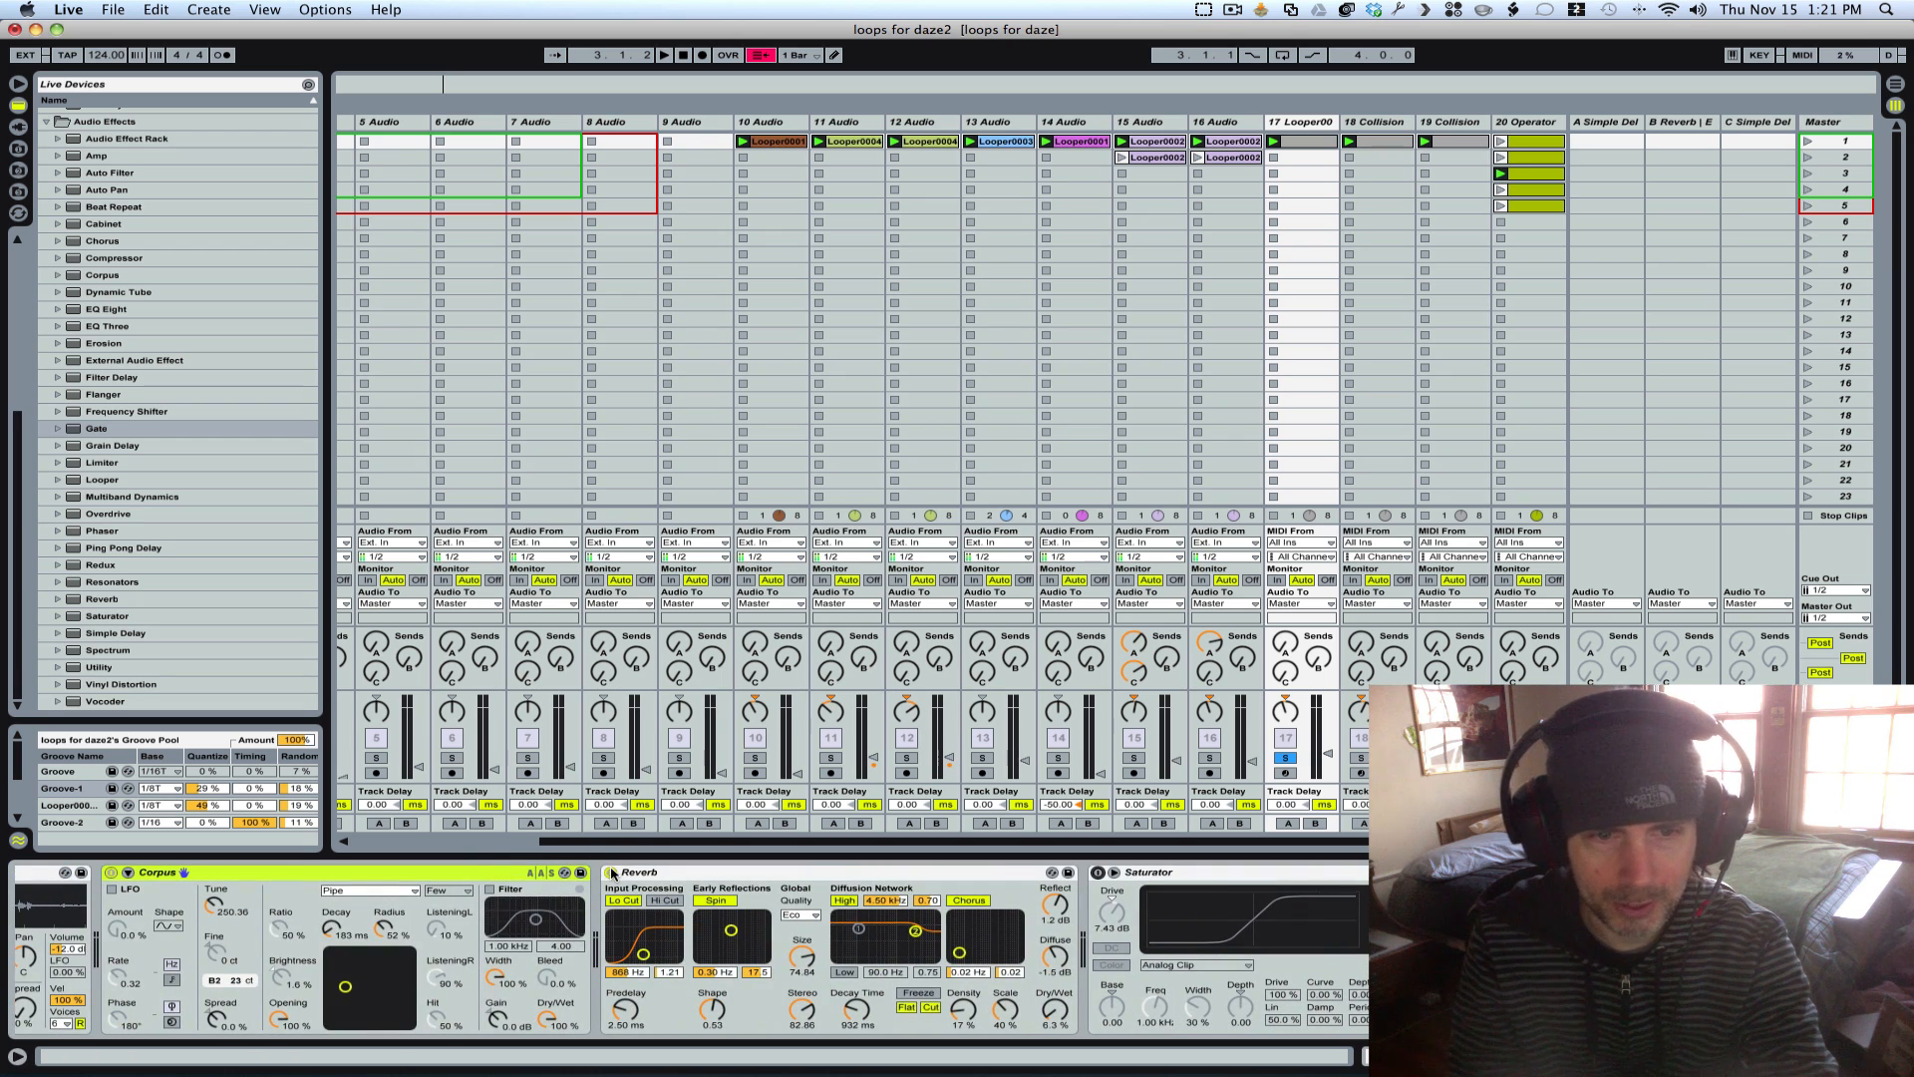
{"action": "left_click", "coordinate": [611, 874]}
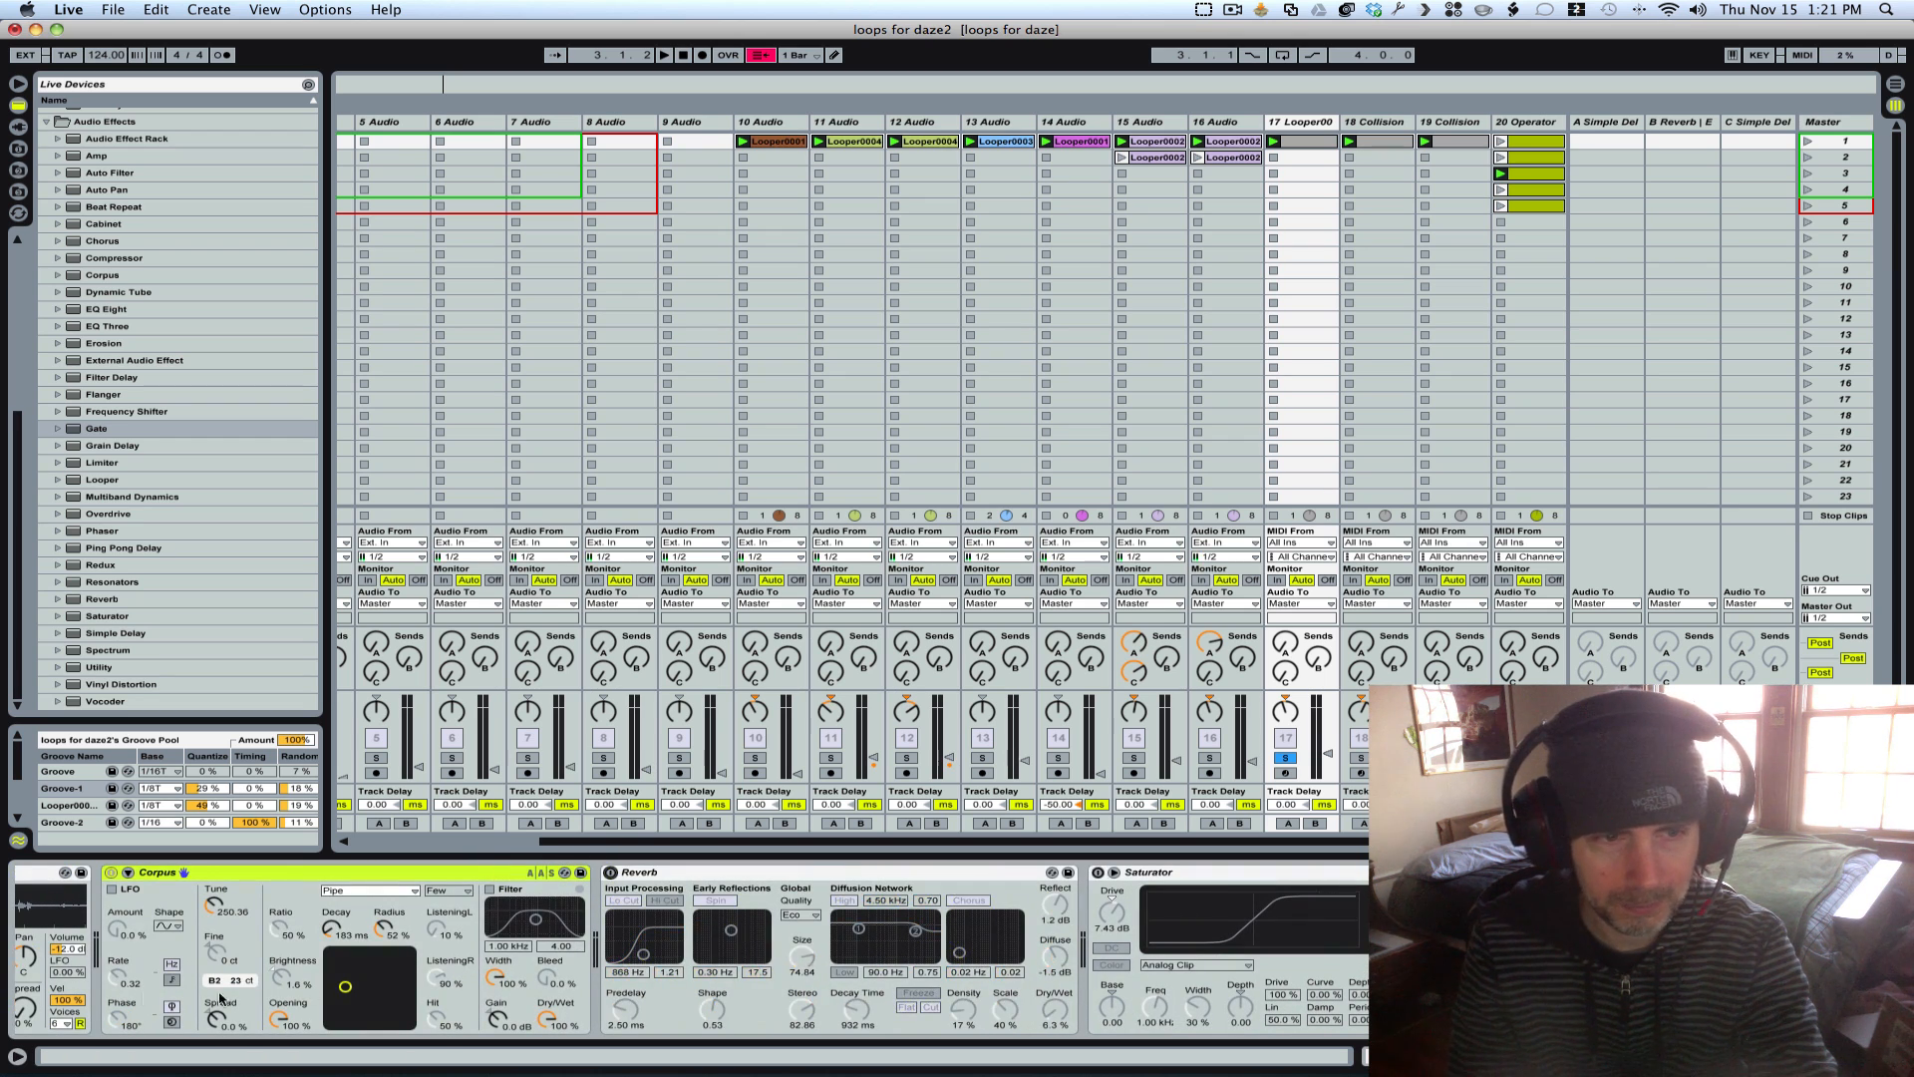
{"action": "left_click", "coordinate": [111, 874]}
Step: Zoom in on the sample waveform in track 17's instrument and play the soloed track with the effects bypassed
{"action": "scroll", "coordinate": [112, 876], "scroll_direction": "left", "scroll_amount": 7}
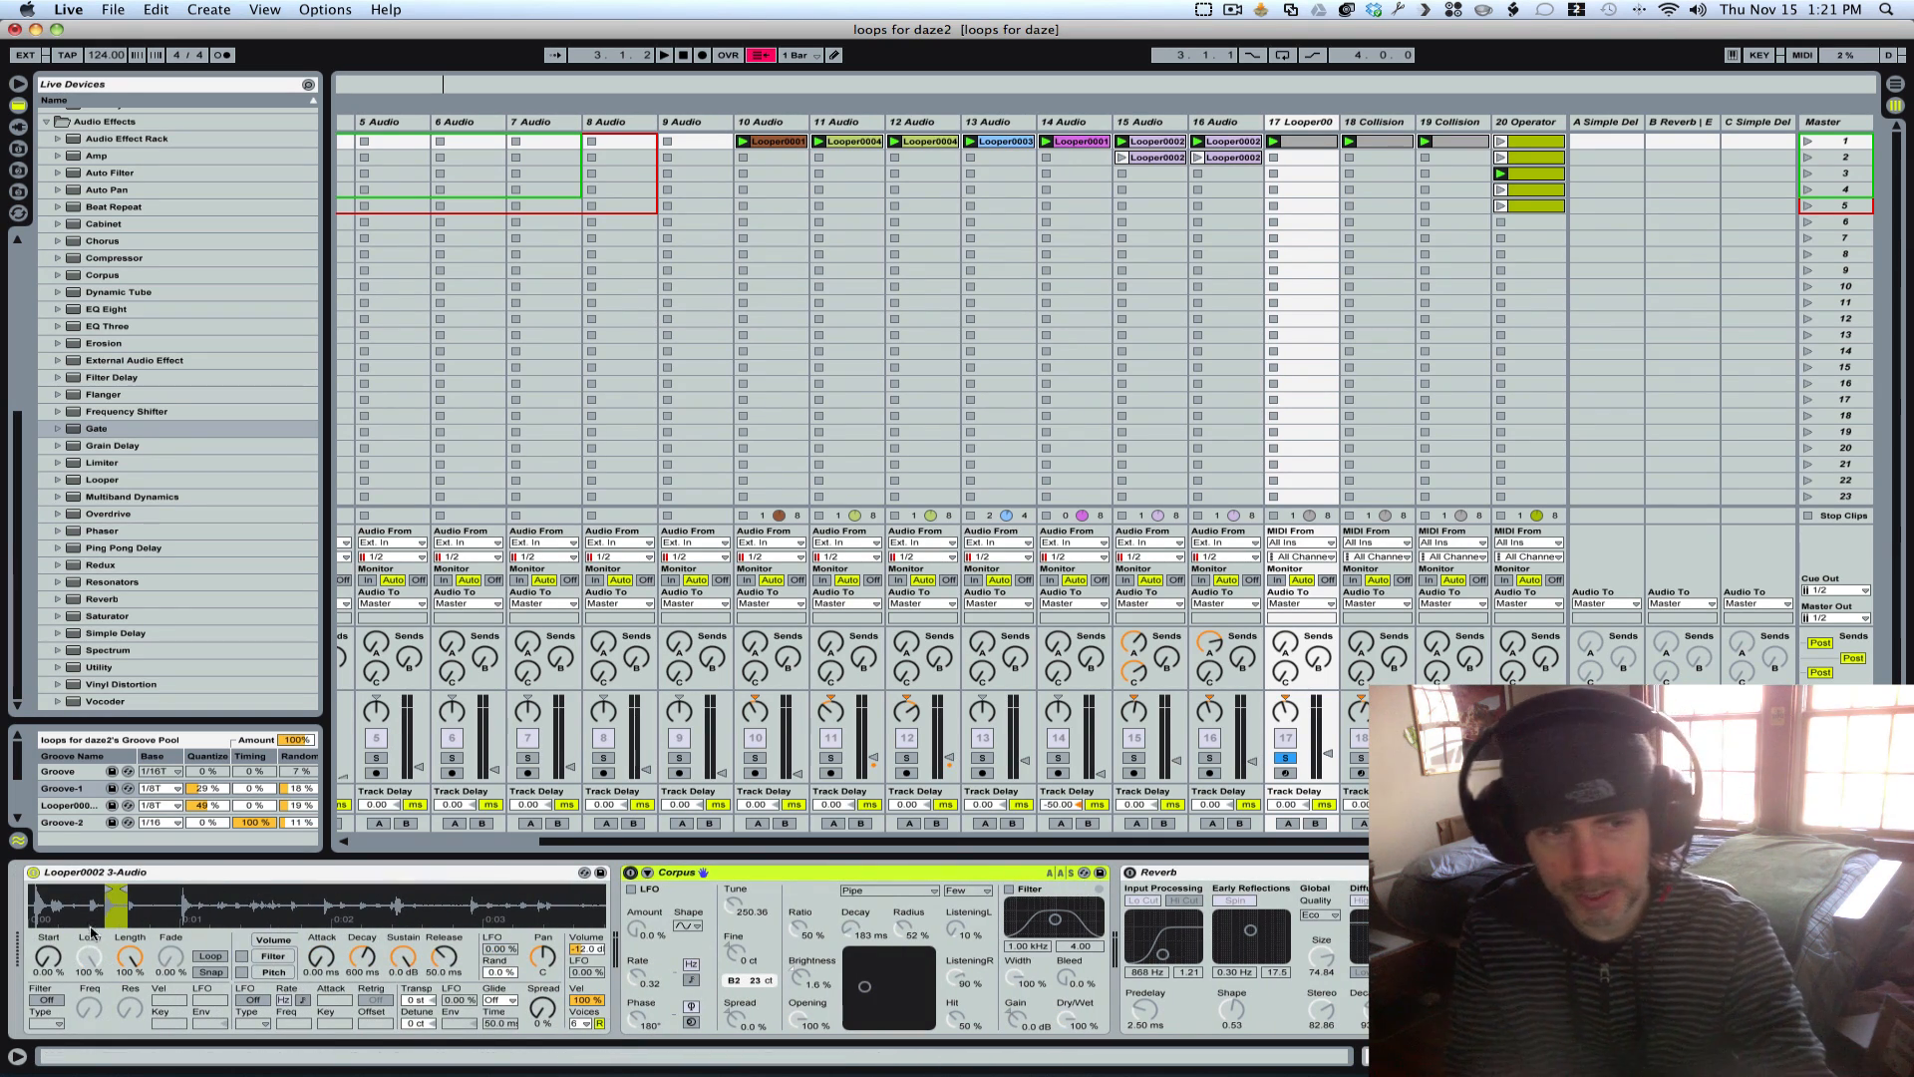
{"action": "mouse_move", "coordinate": [110, 912]}
{"action": "left_mouse_down"}
{"action": "mouse_move", "coordinate": [110, 987]}
{"action": "mouse_move", "coordinate": [109, 910]}
{"action": "left_mouse_up"}
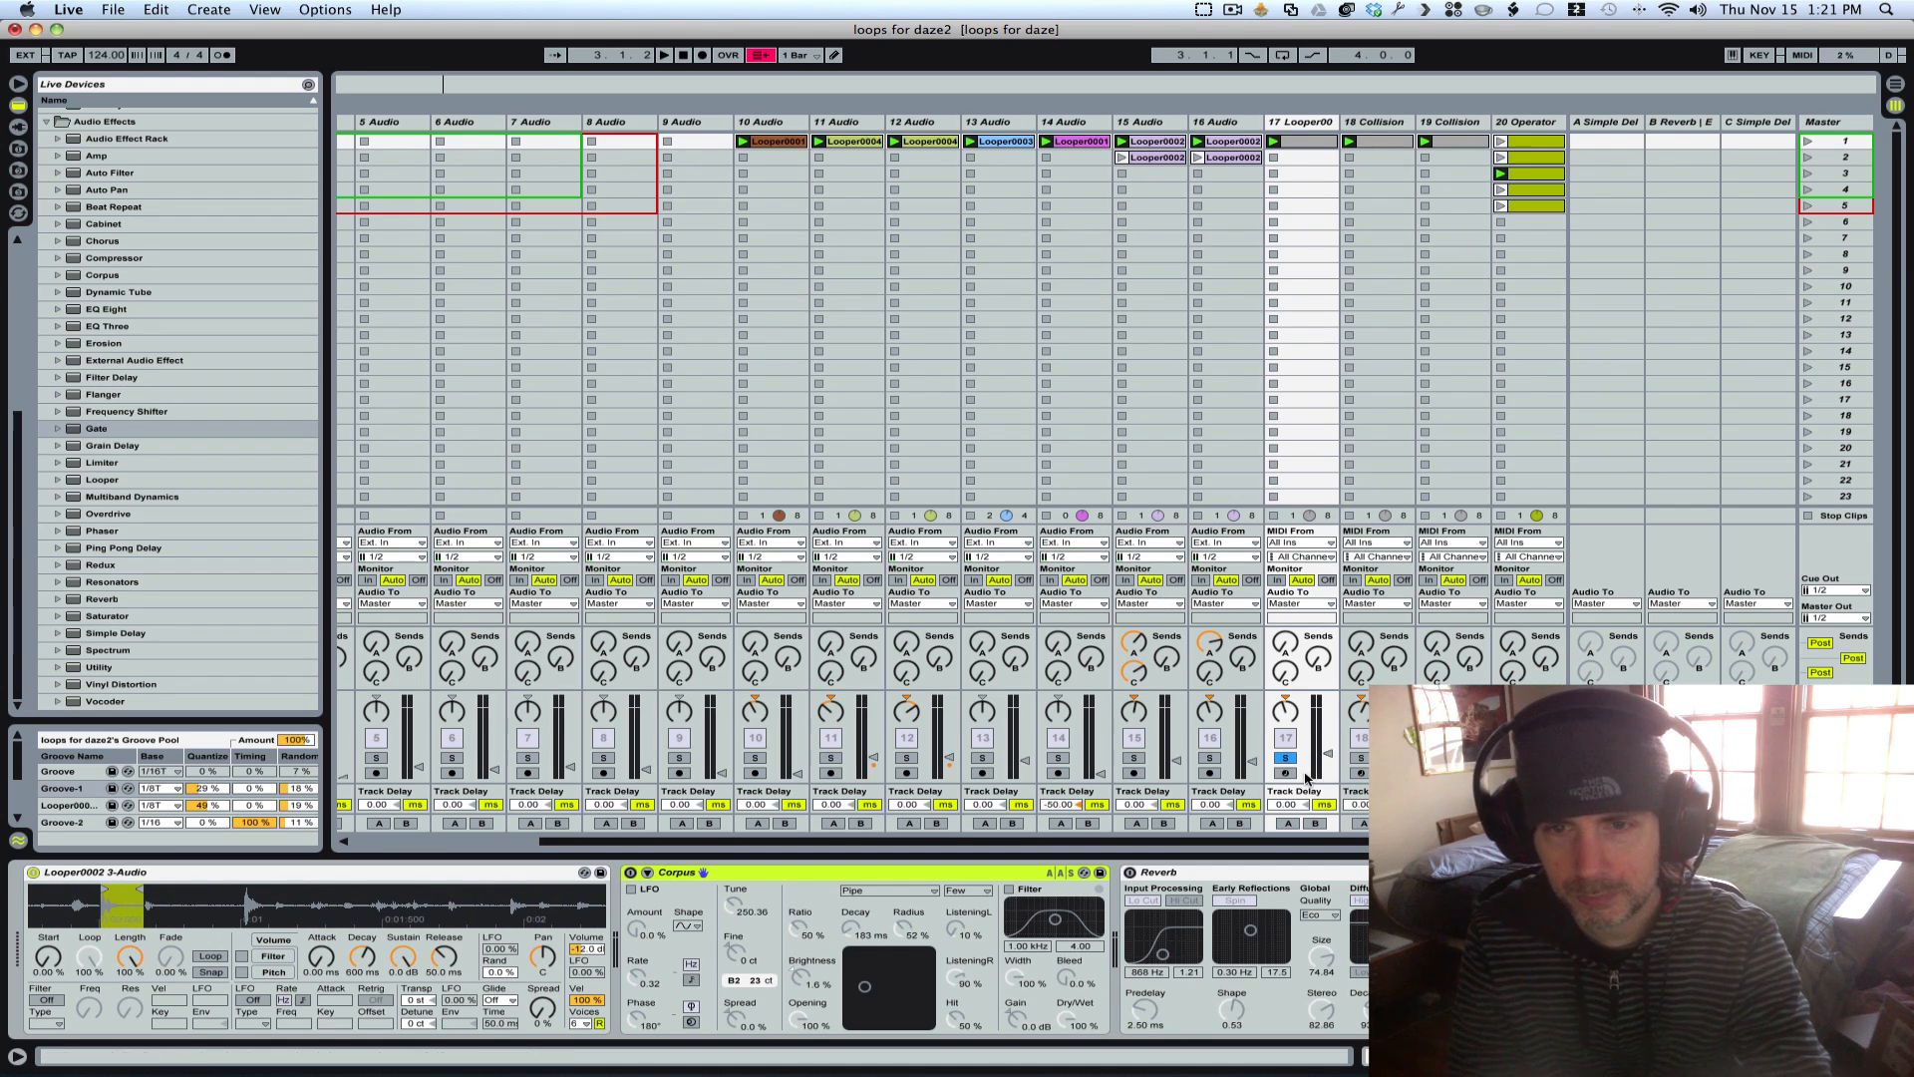
{"action": "key", "text": "space"}
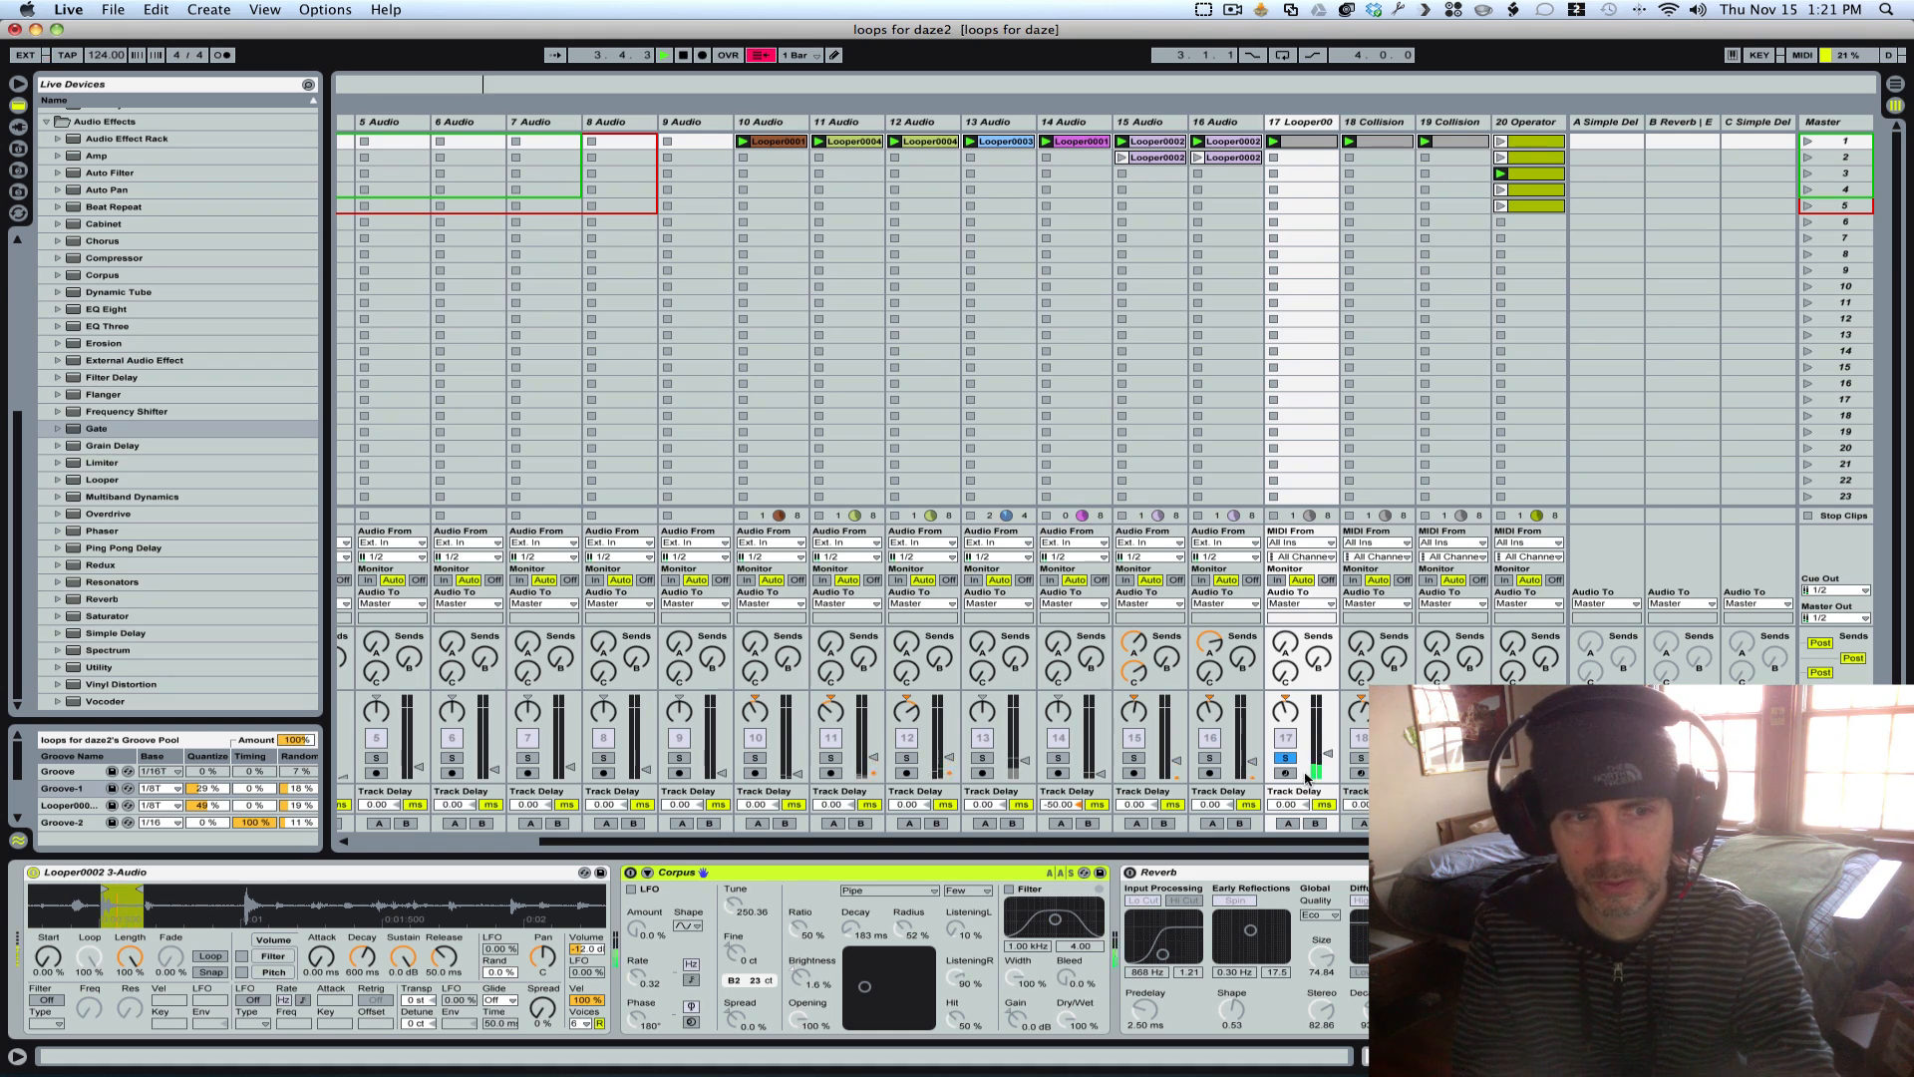
Step: Open track 17's scene 1 MIDI clip, show its pitch bend envelope and audition the clip
{"action": "left_click", "coordinate": [1299, 146]}
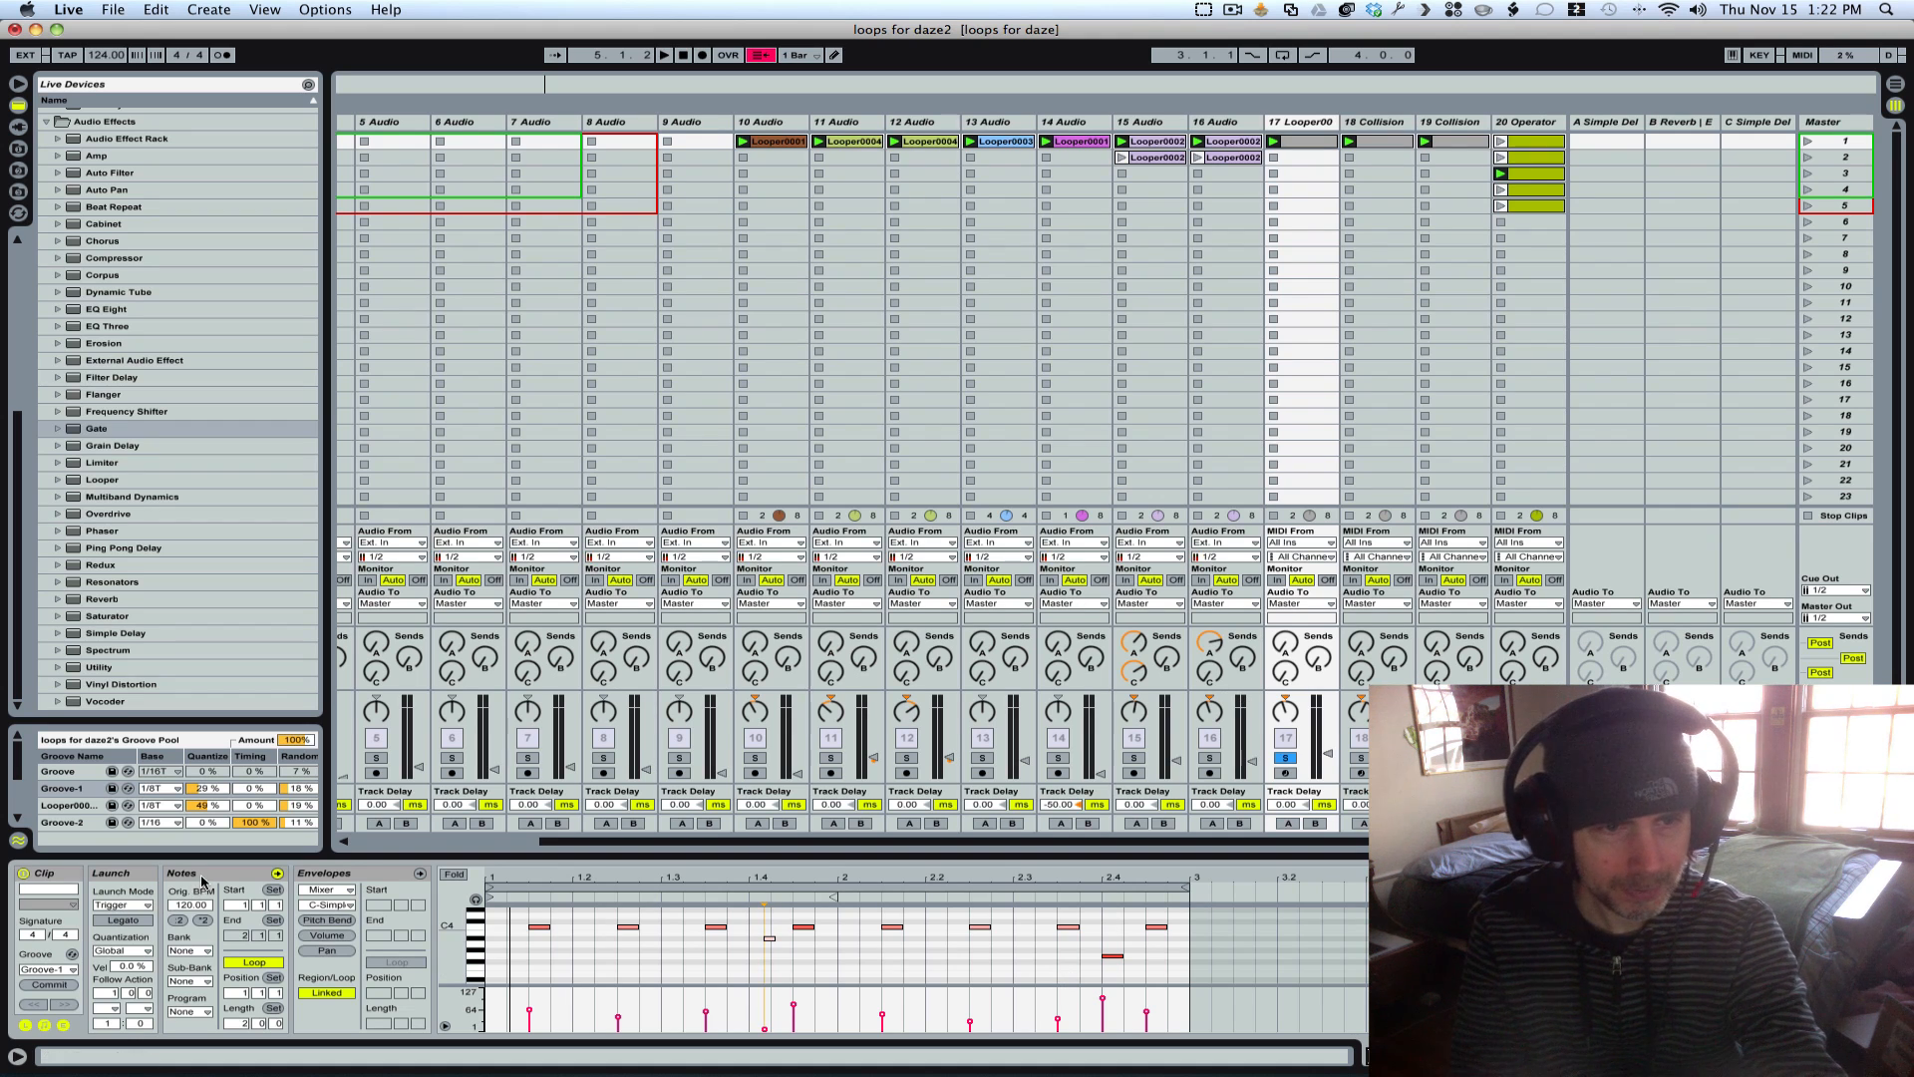
{"action": "left_click", "coordinate": [327, 920]}
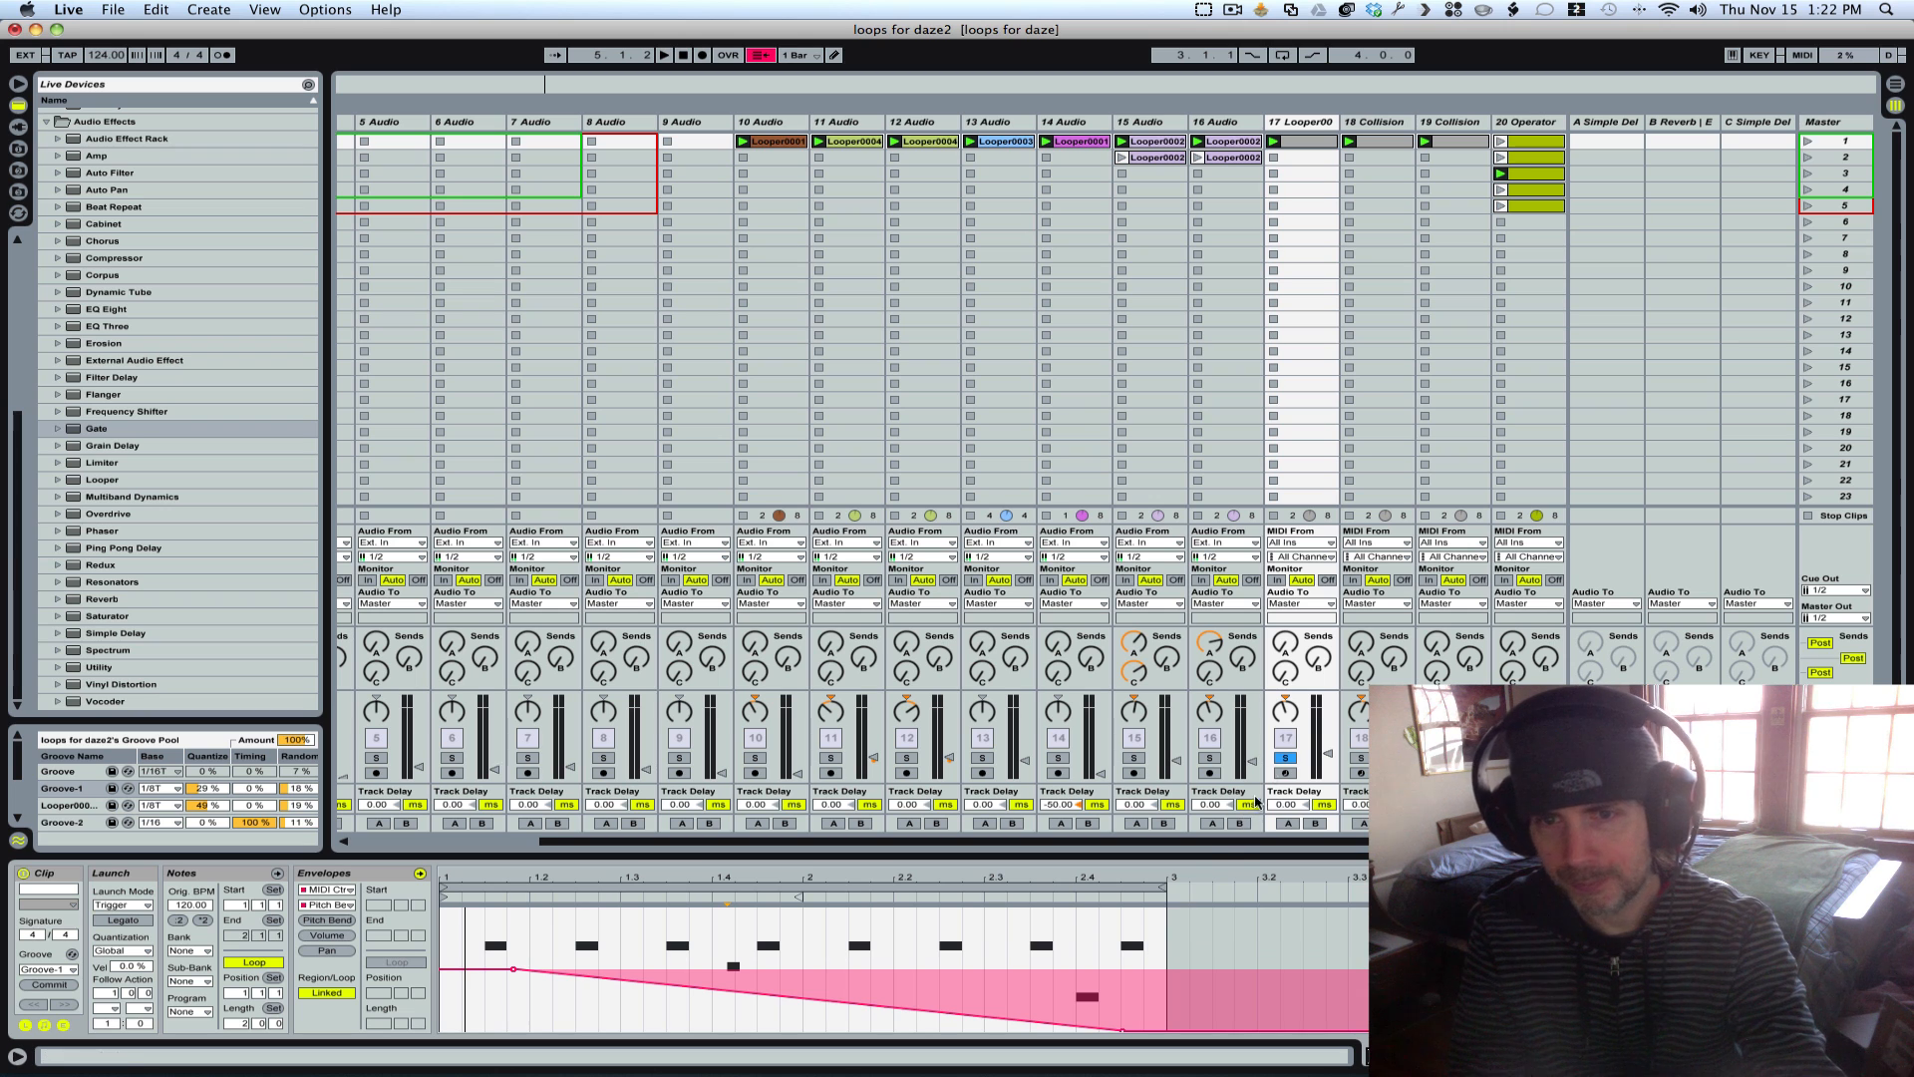
{"action": "key", "text": "space"}
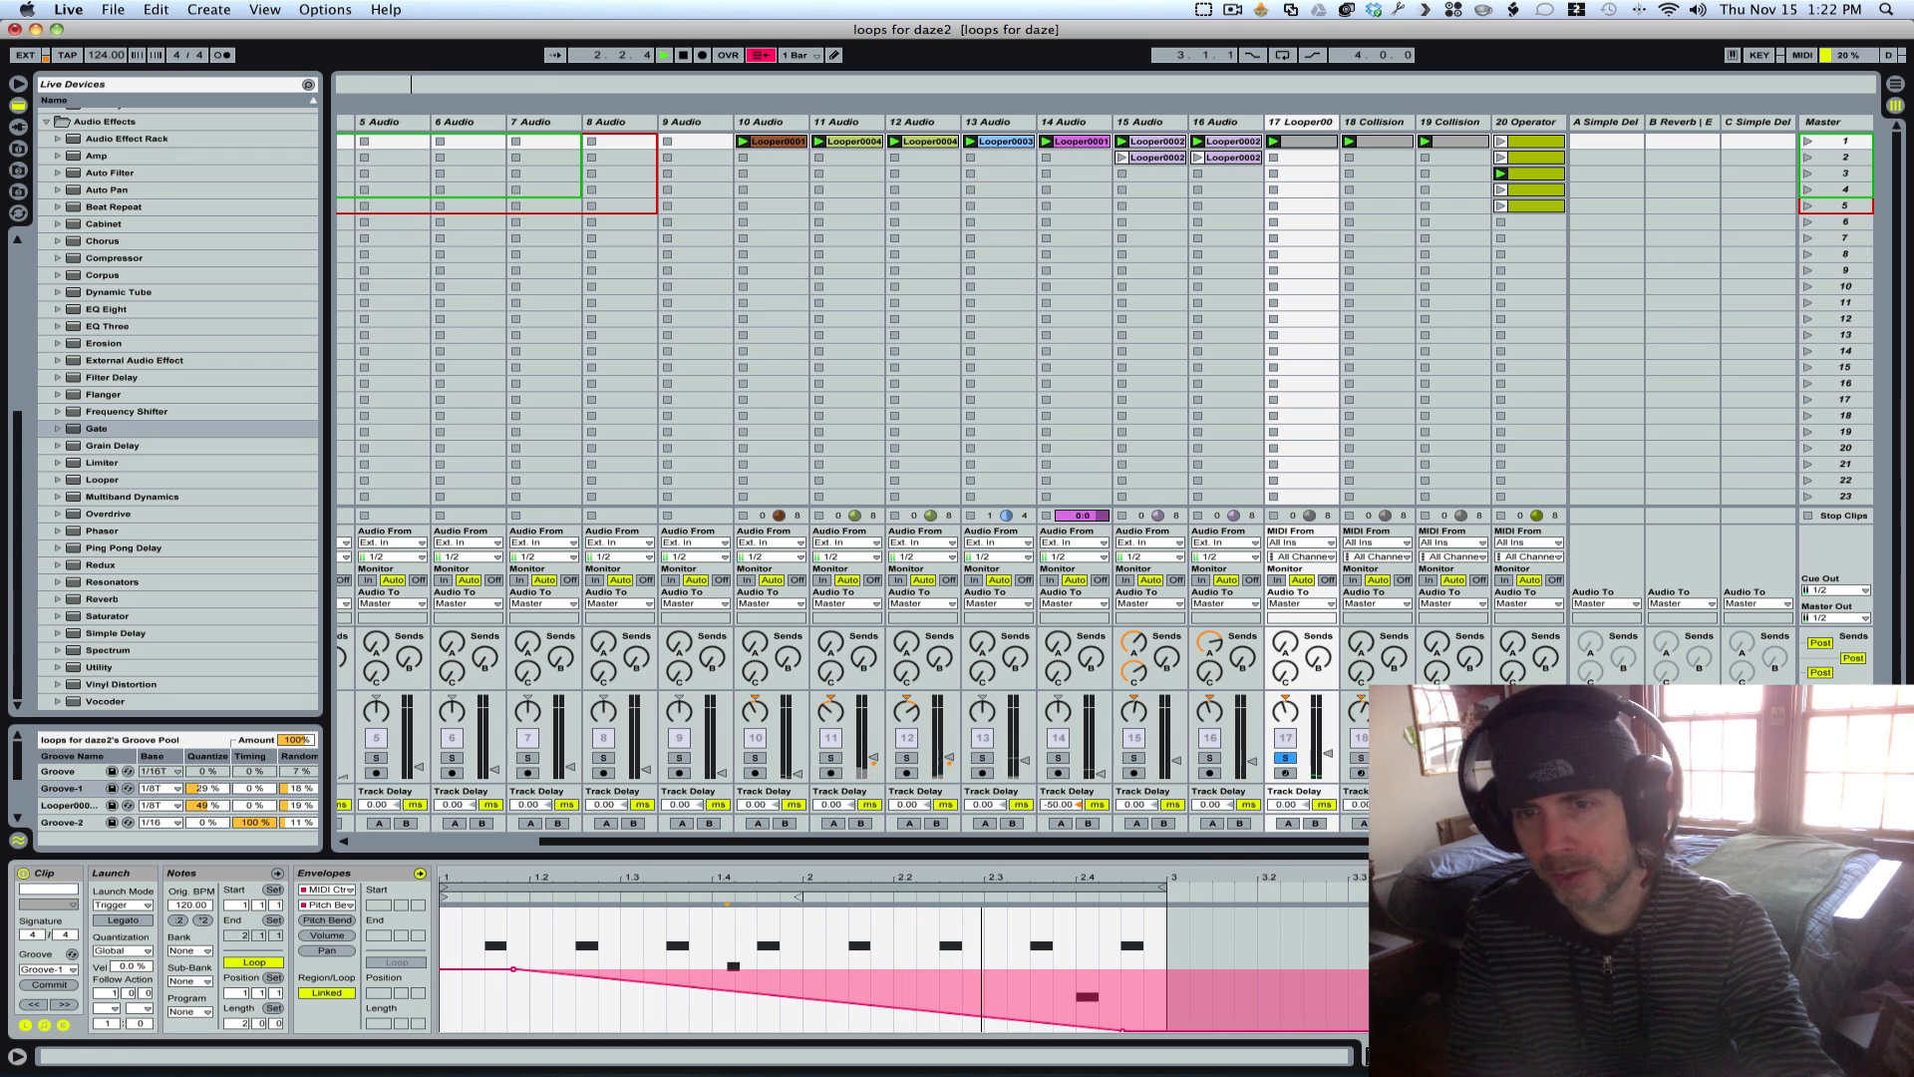
{"action": "key", "text": "space"}
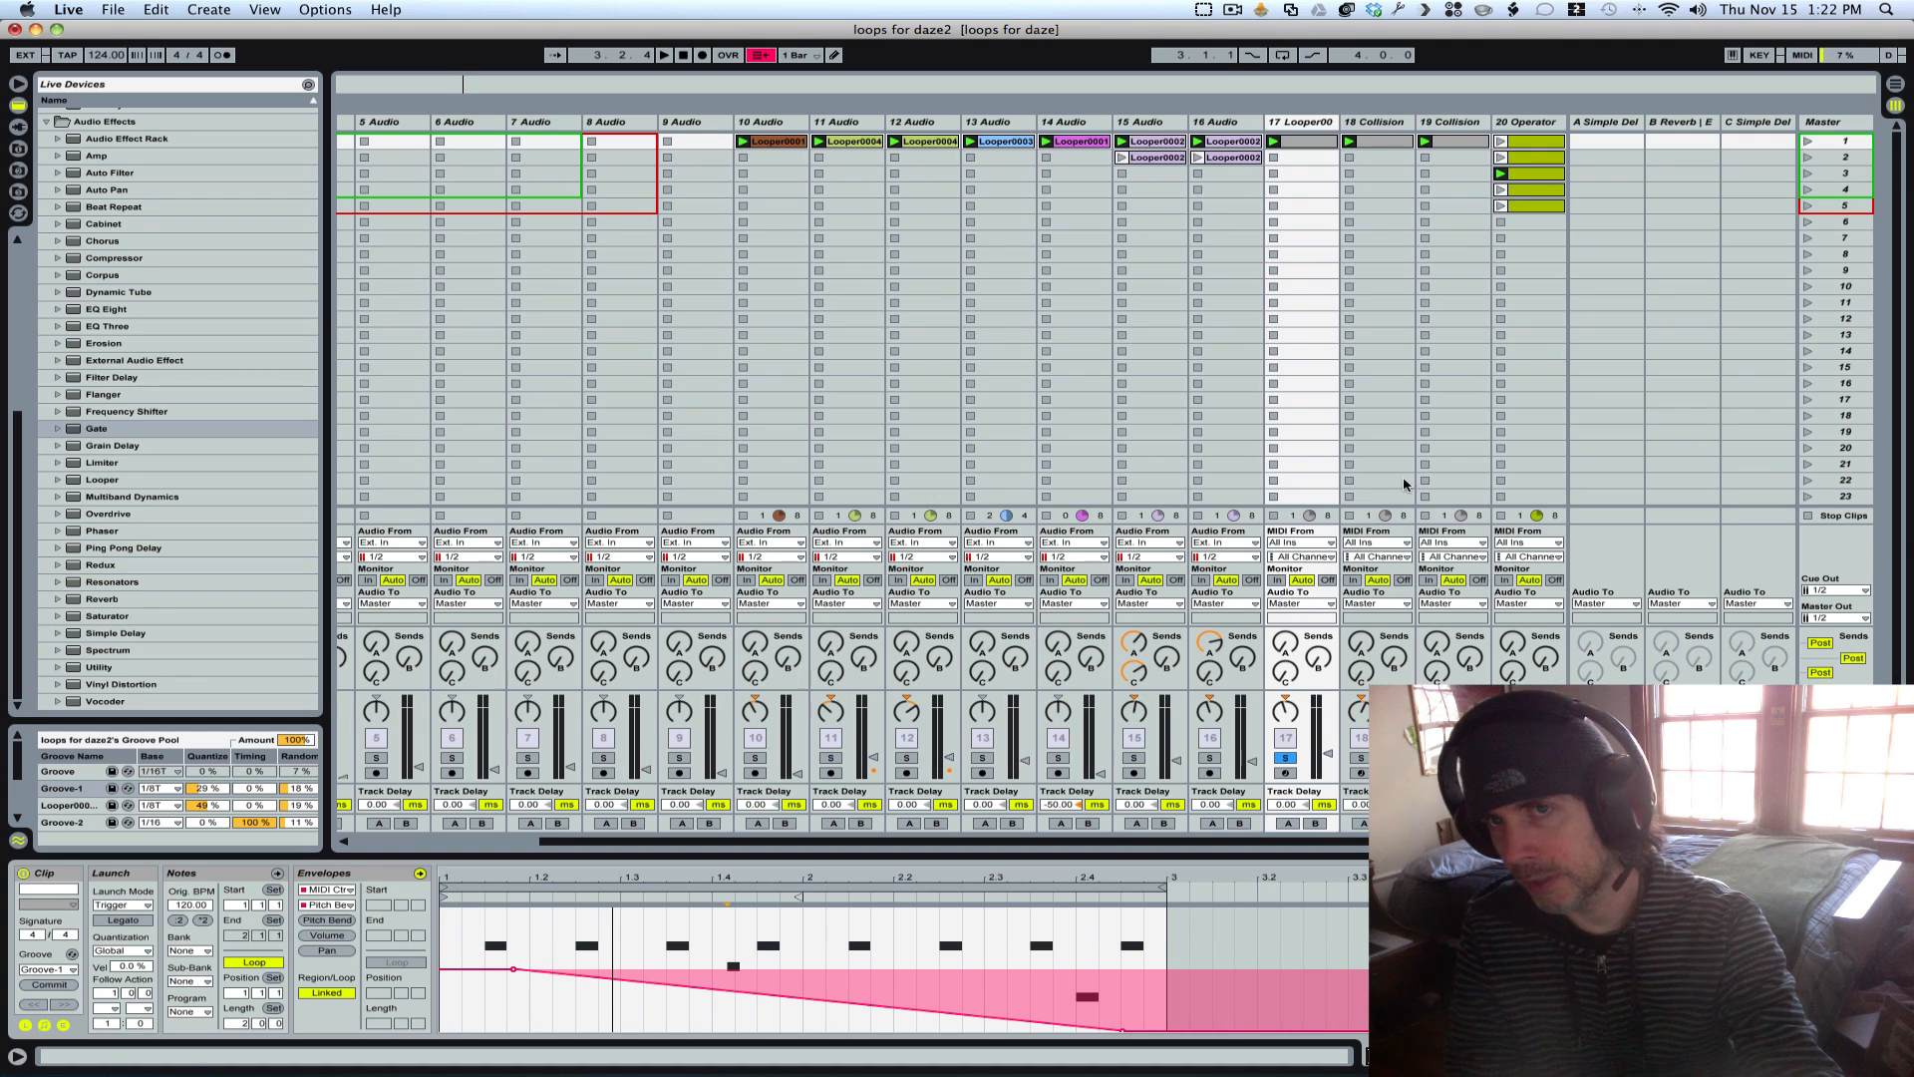
Step: Solo track 18 Collision, play it briefly, and return the solo to track 17
{"action": "left_click", "coordinate": [1362, 758]}
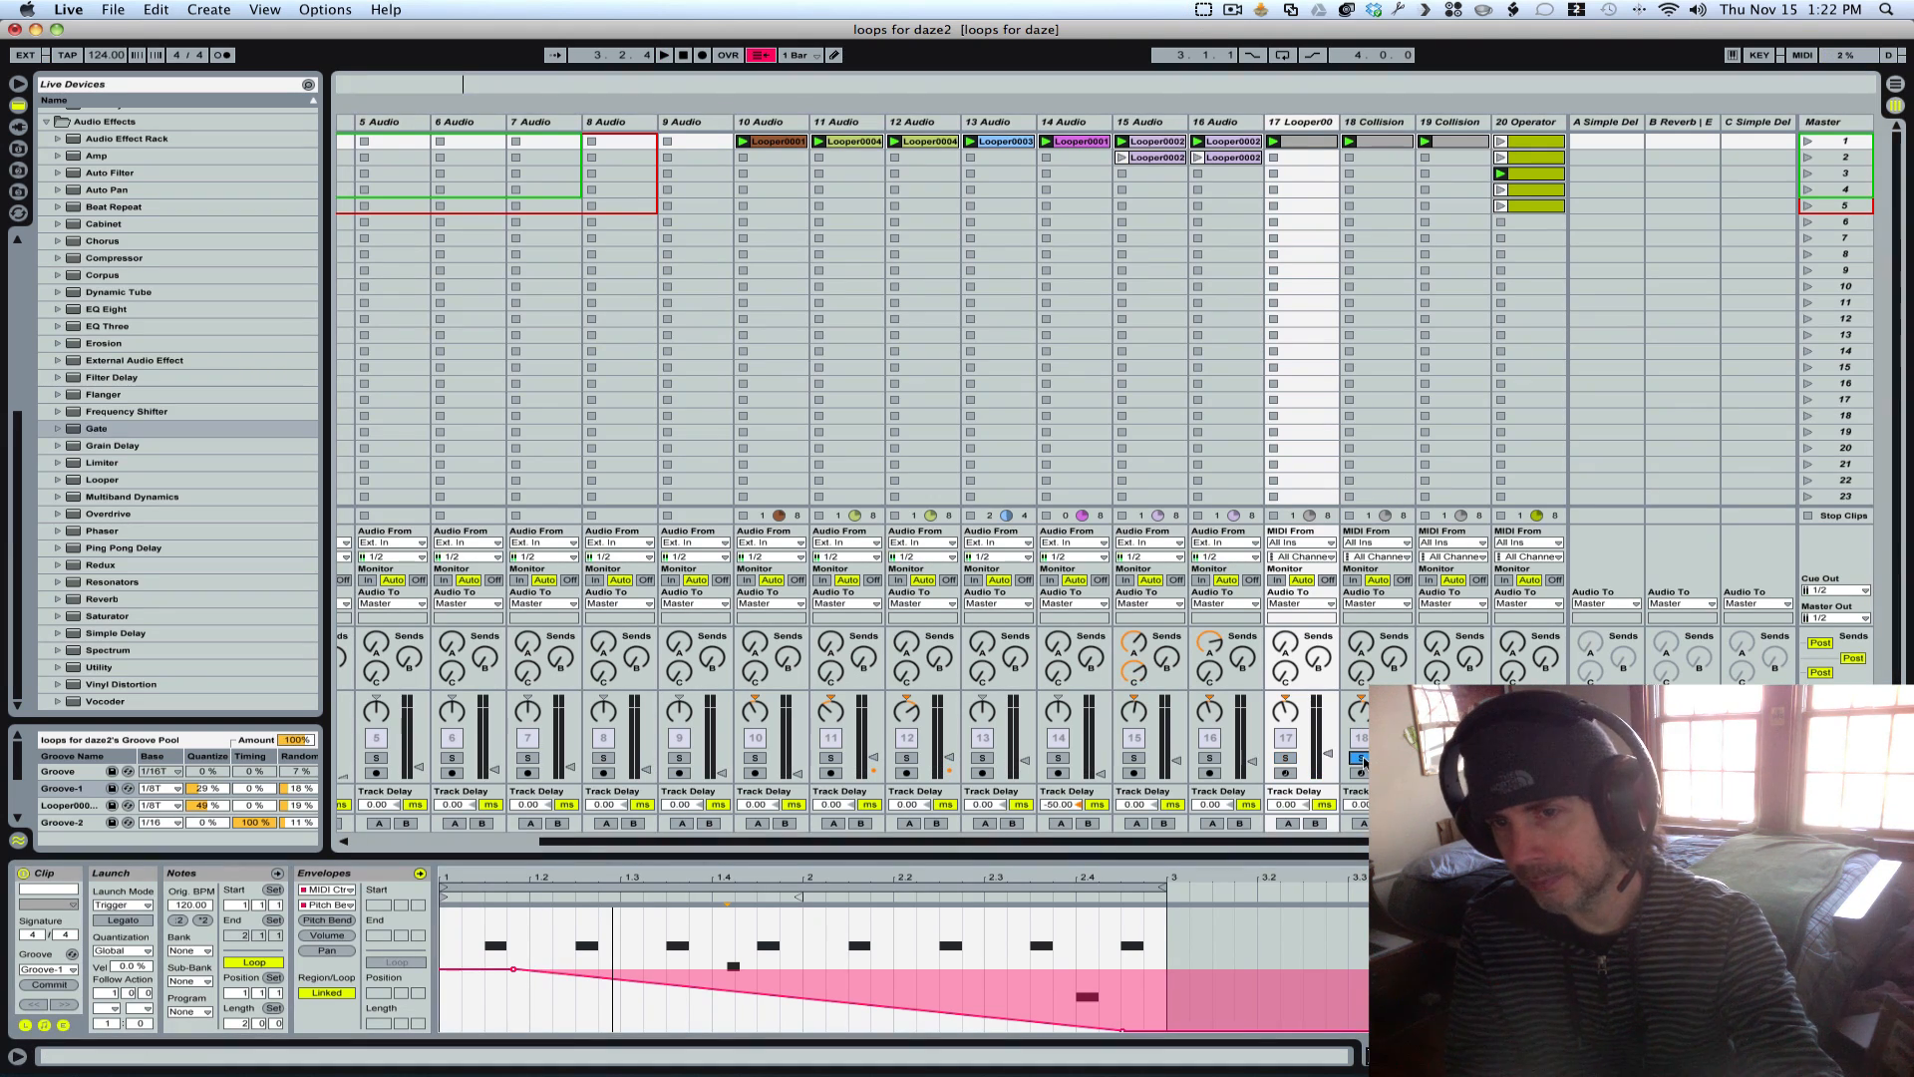
{"action": "key", "text": "space"}
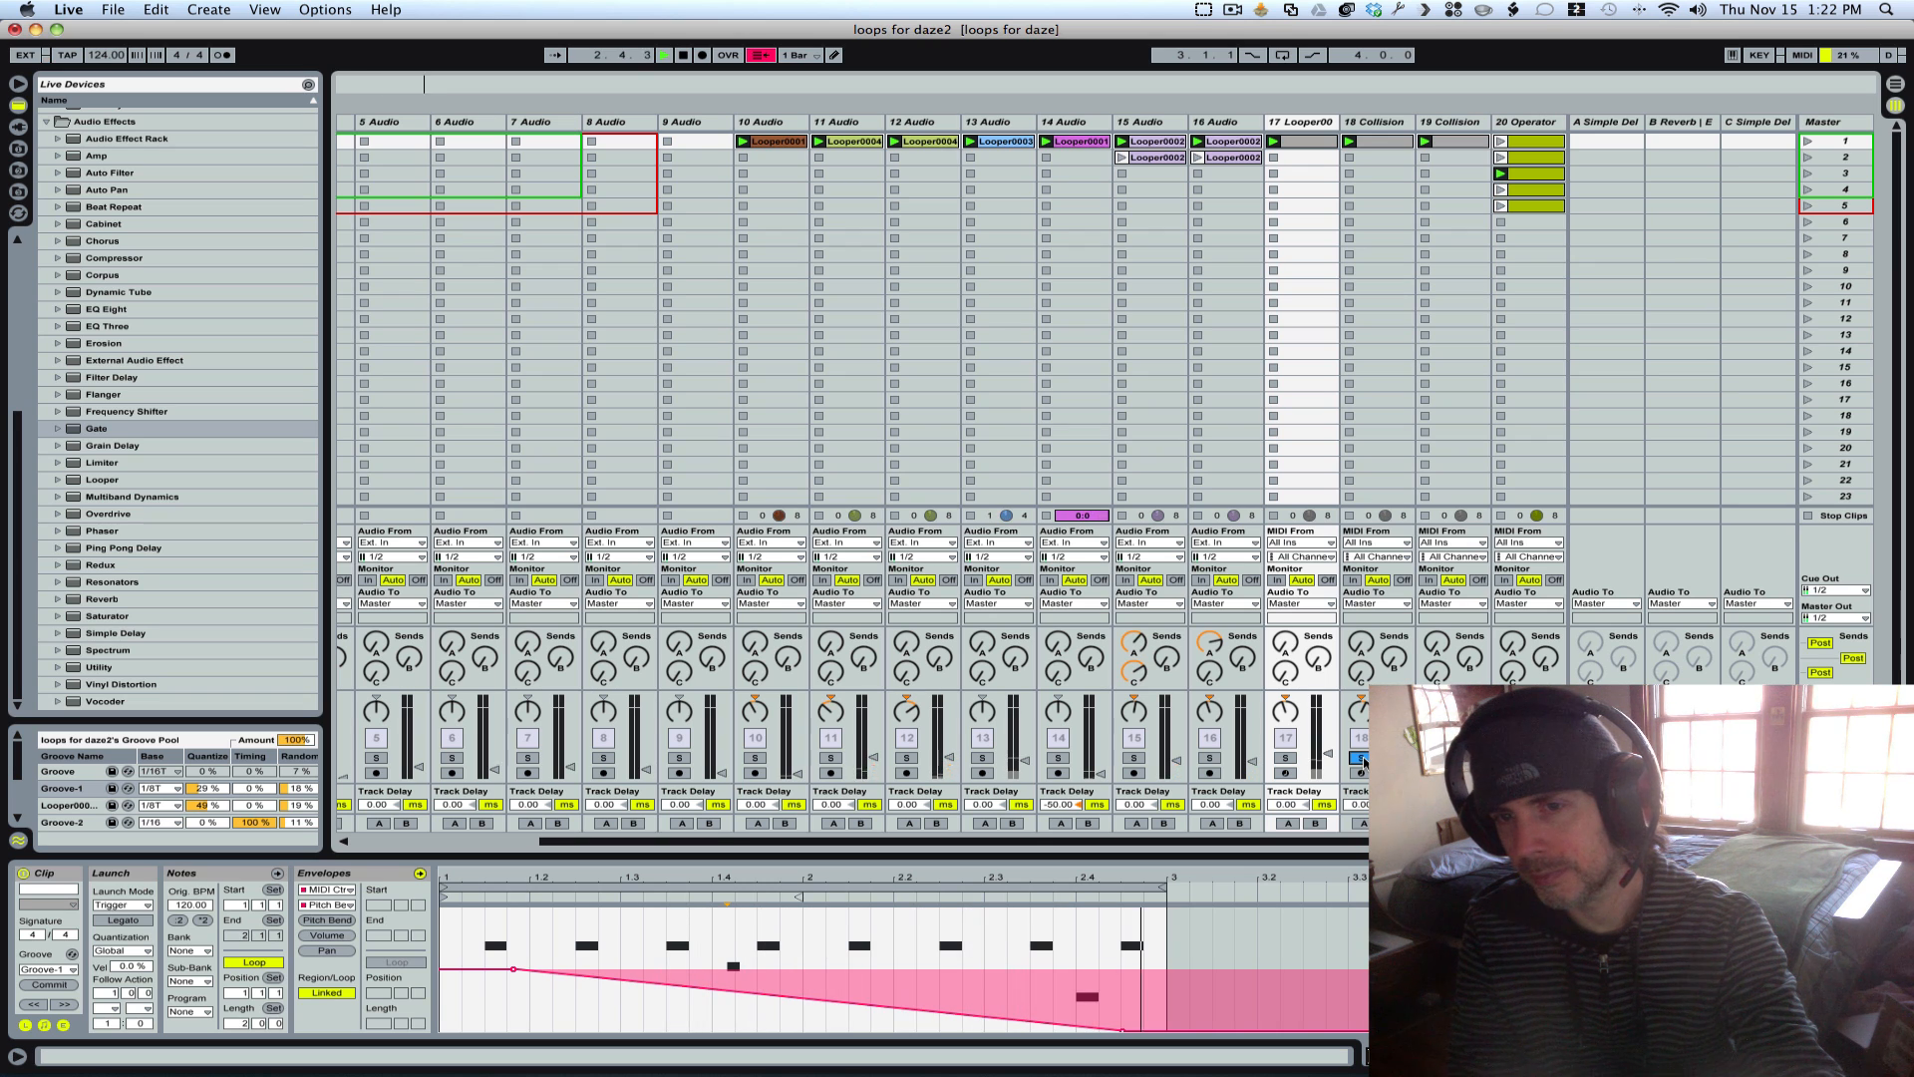
{"action": "key", "text": "space"}
{"action": "left_click", "coordinate": [1287, 757]}
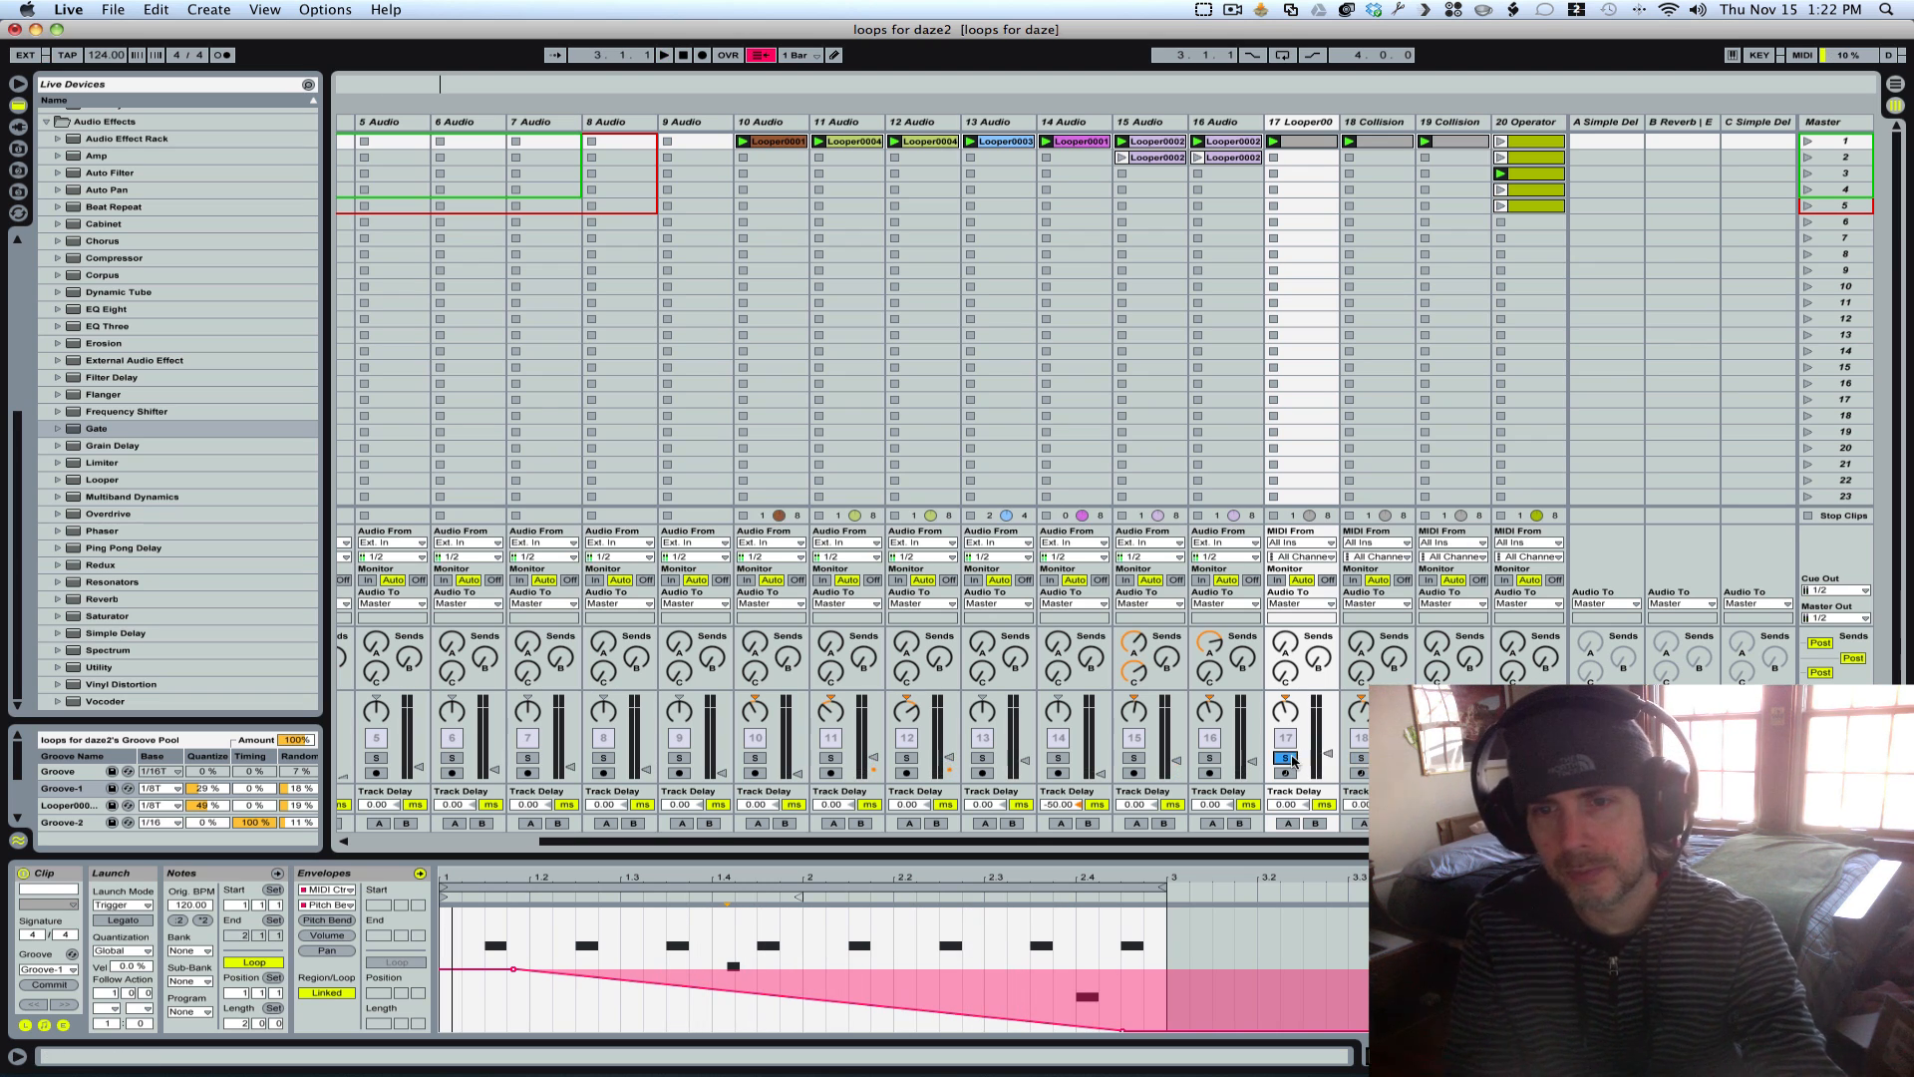
Step: Show track 17's device chain and turn its Corpus effect back on
{"action": "left_click", "coordinate": [1314, 121]}
{"action": "double_click", "coordinate": [1314, 124]}
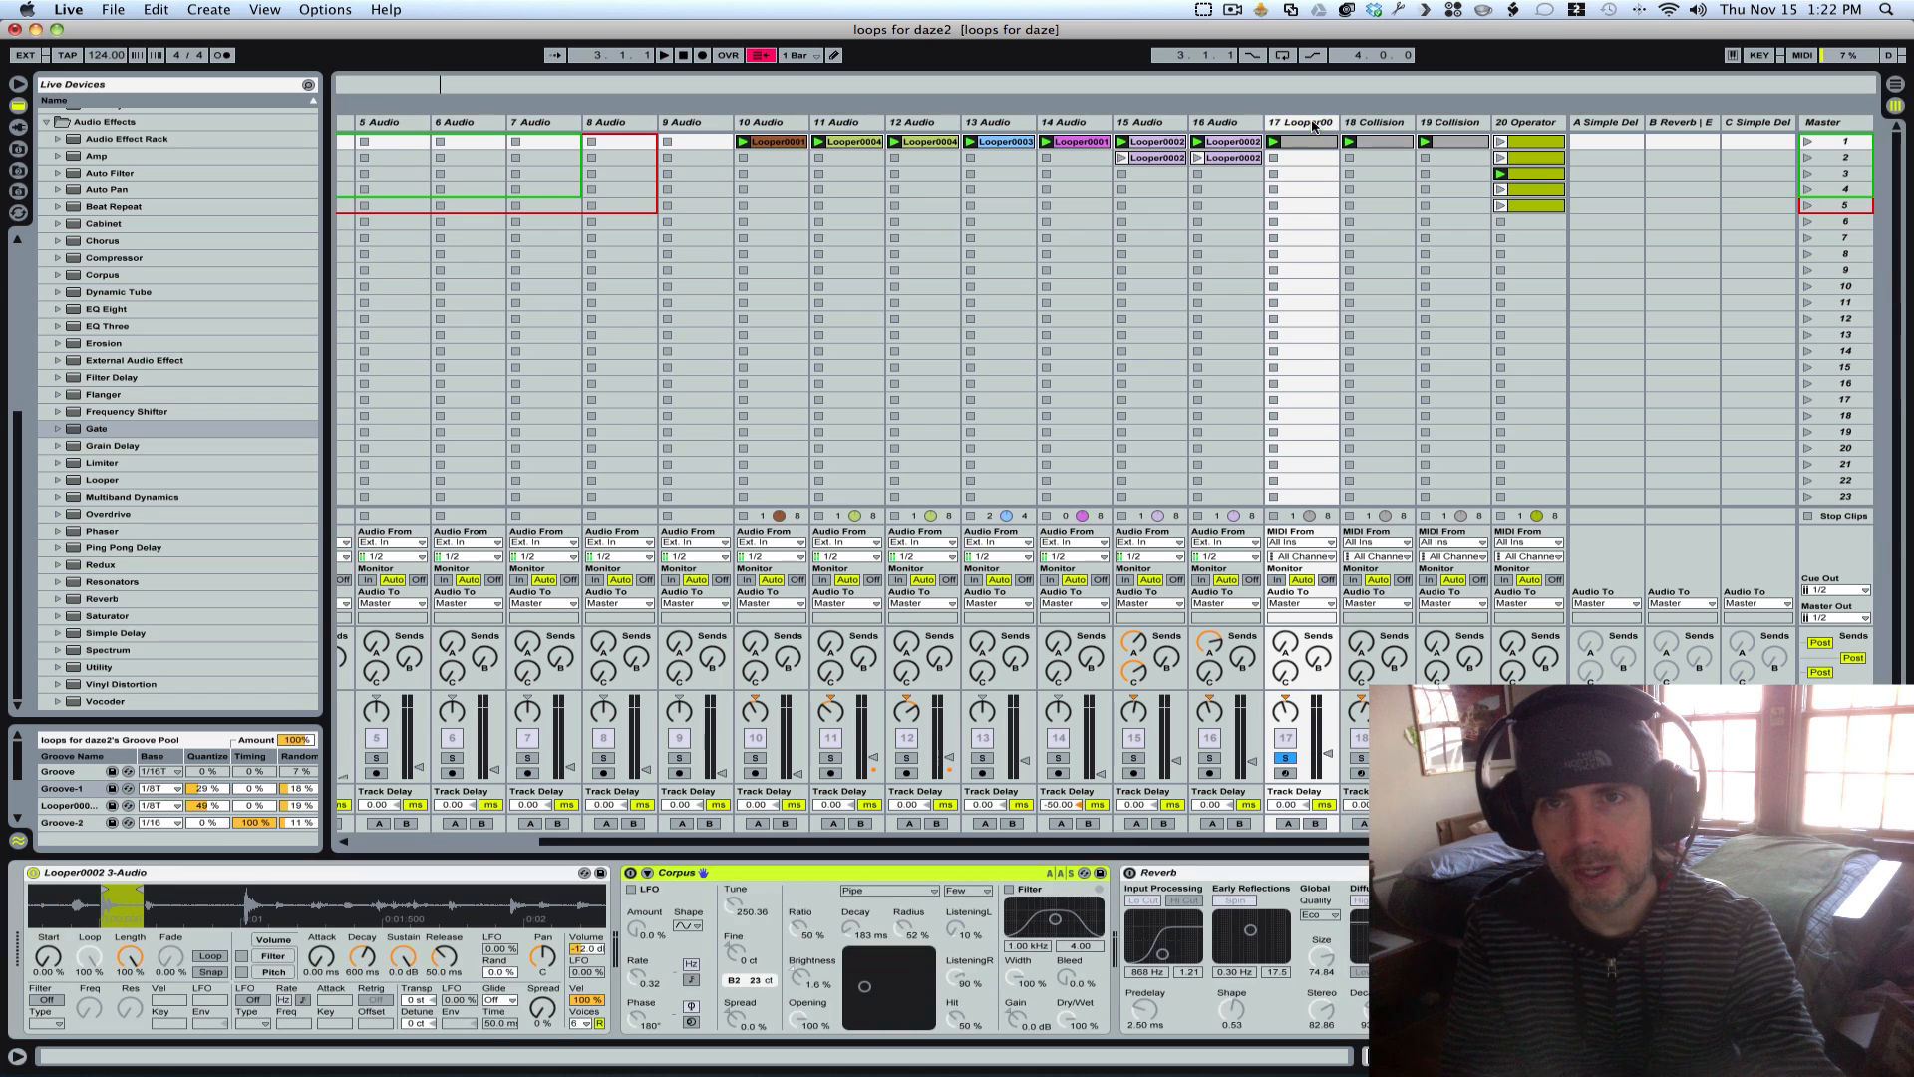
{"action": "left_click", "coordinate": [630, 873]}
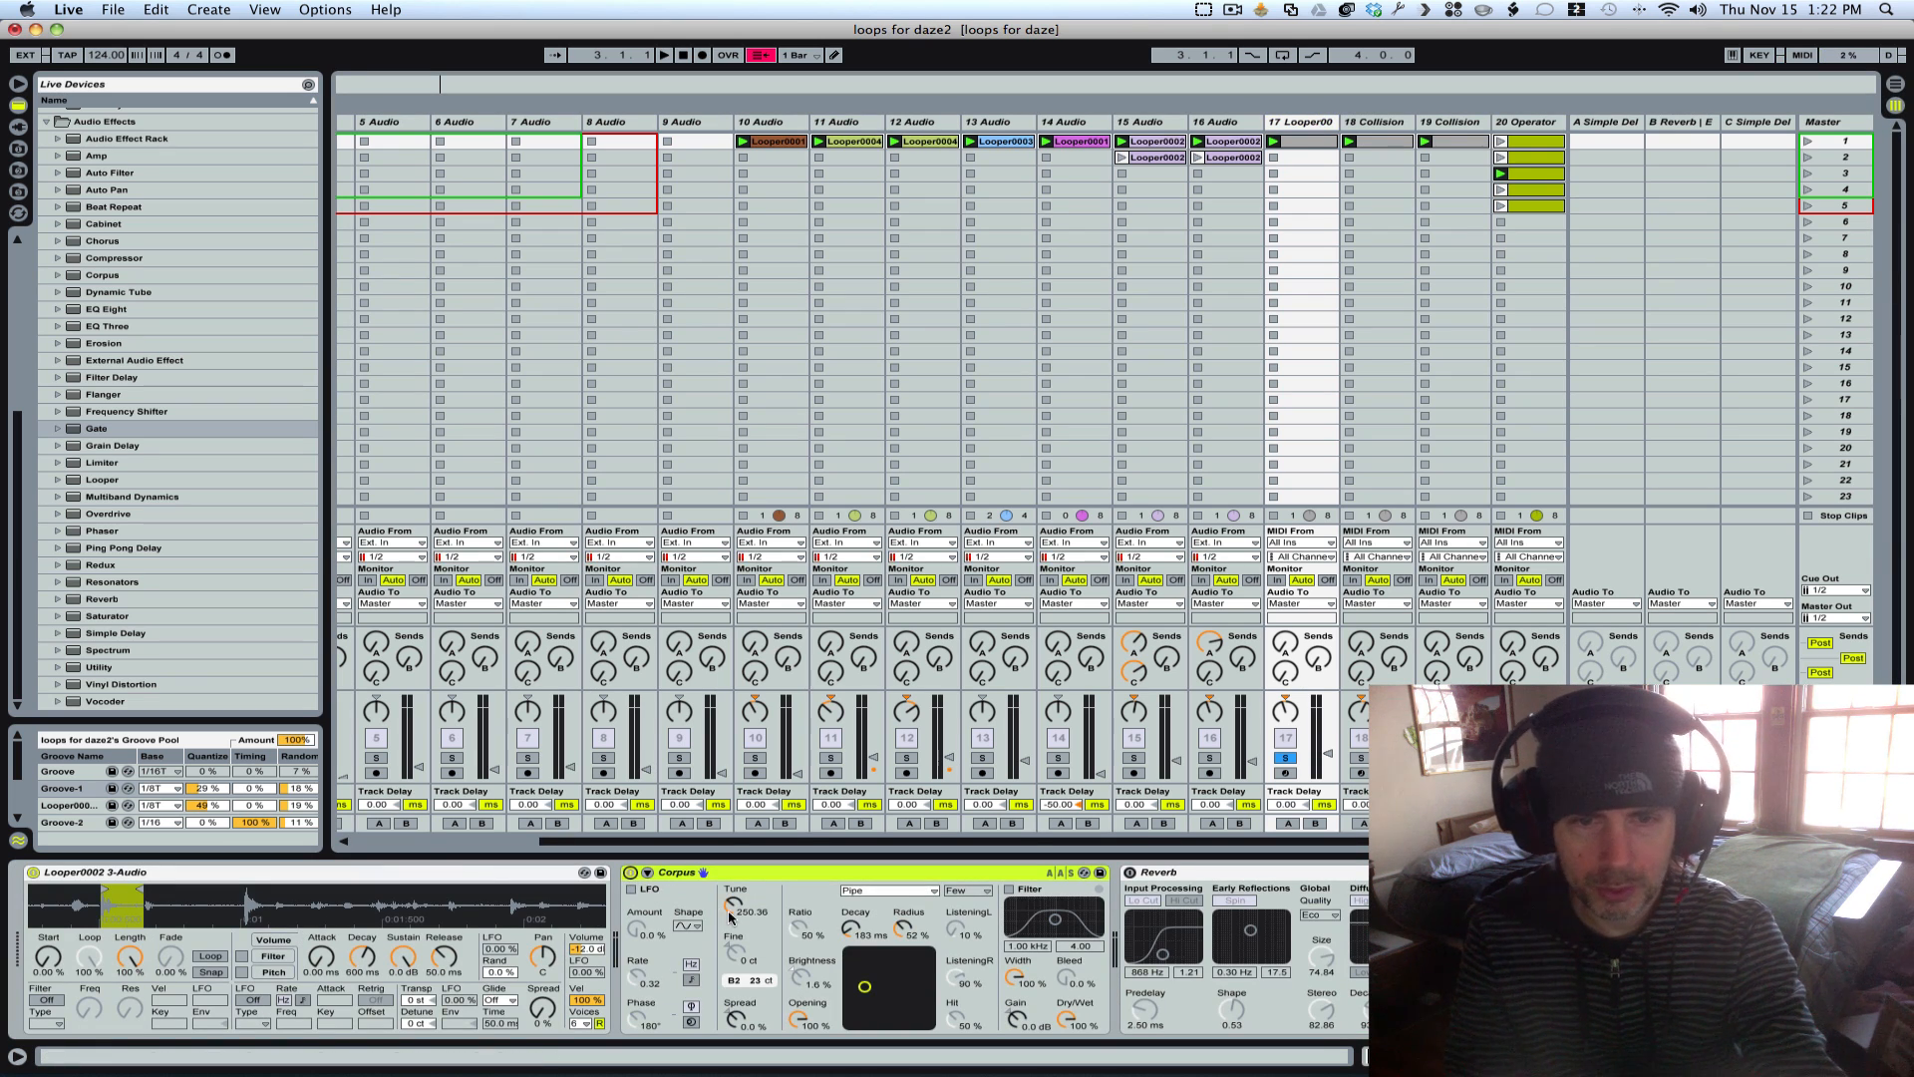
Step: Raise track 17's volume and play it, bypassing and re-enabling Corpus to compare the sound
{"action": "key", "text": "space"}
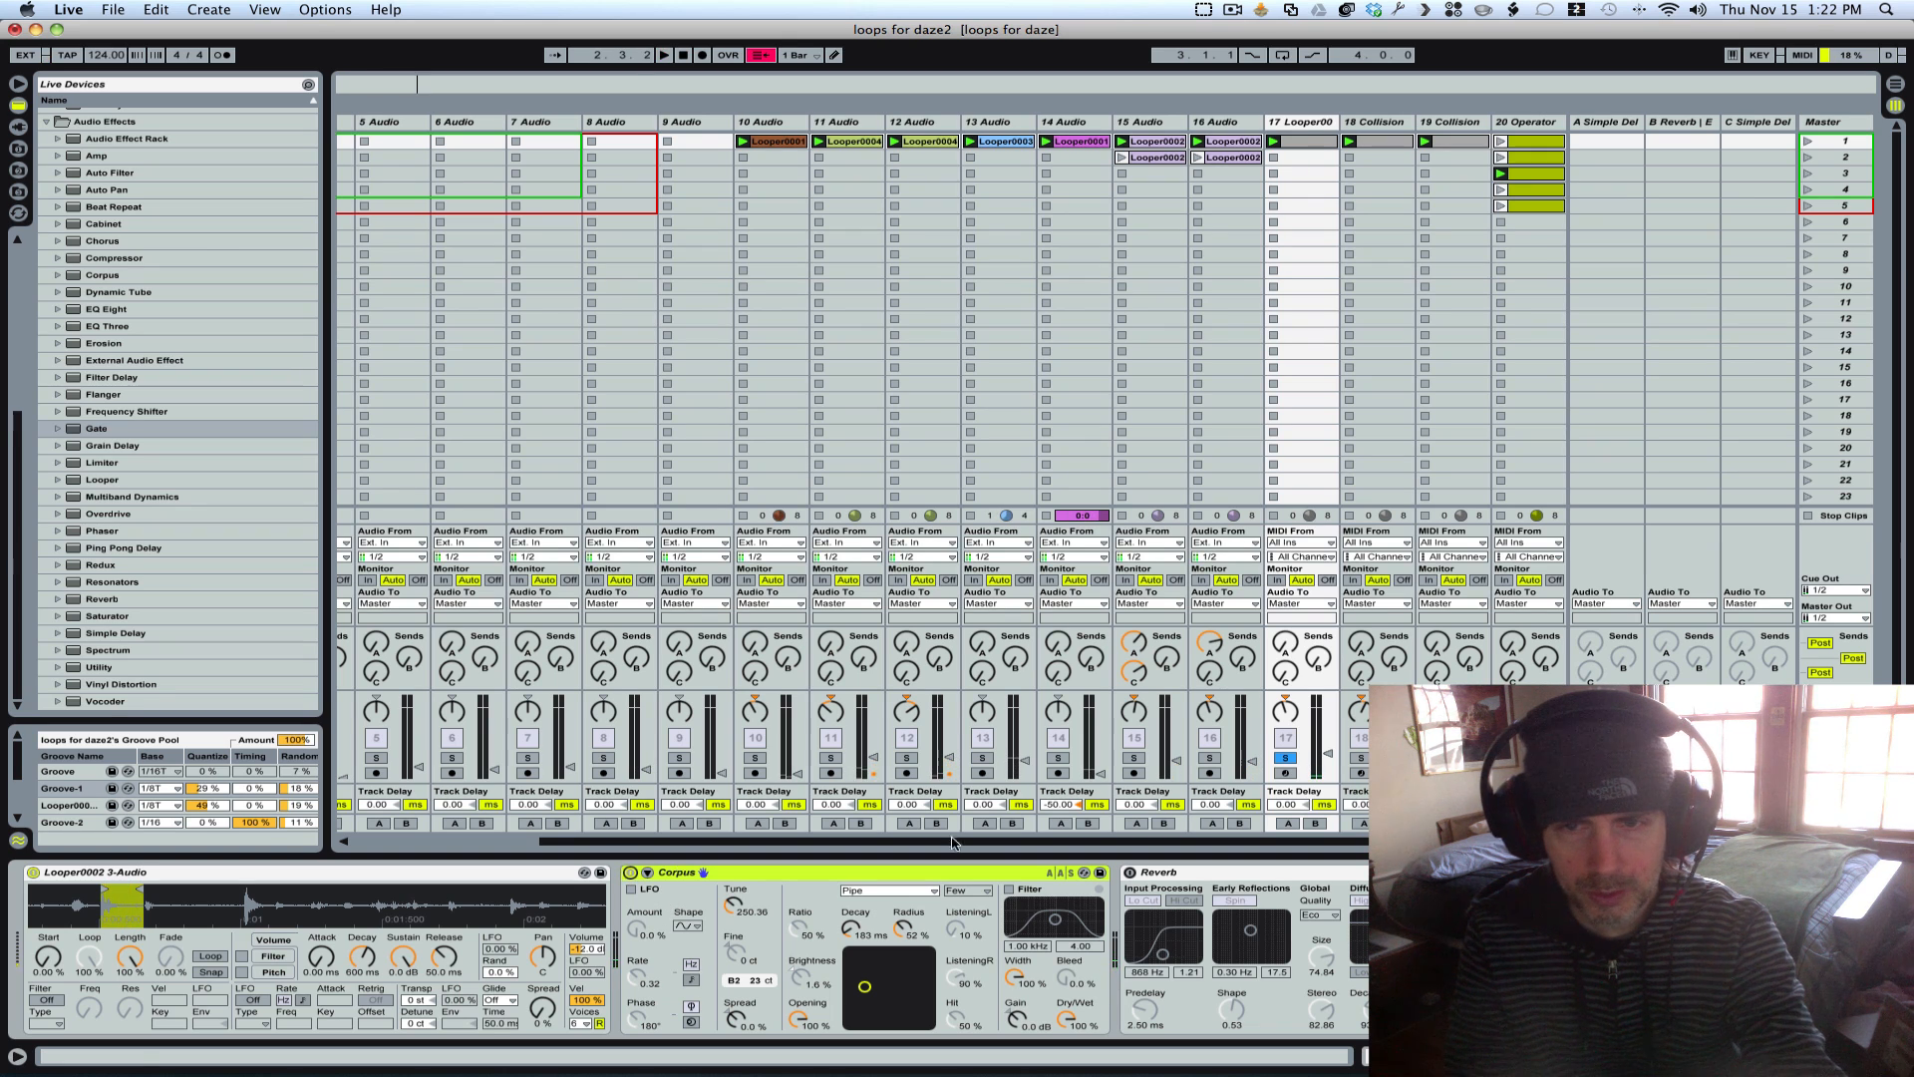
{"action": "left_click_drag", "start_coordinate": [1329, 755], "coordinate": [1329, 715]}
{"action": "key", "text": "space"}
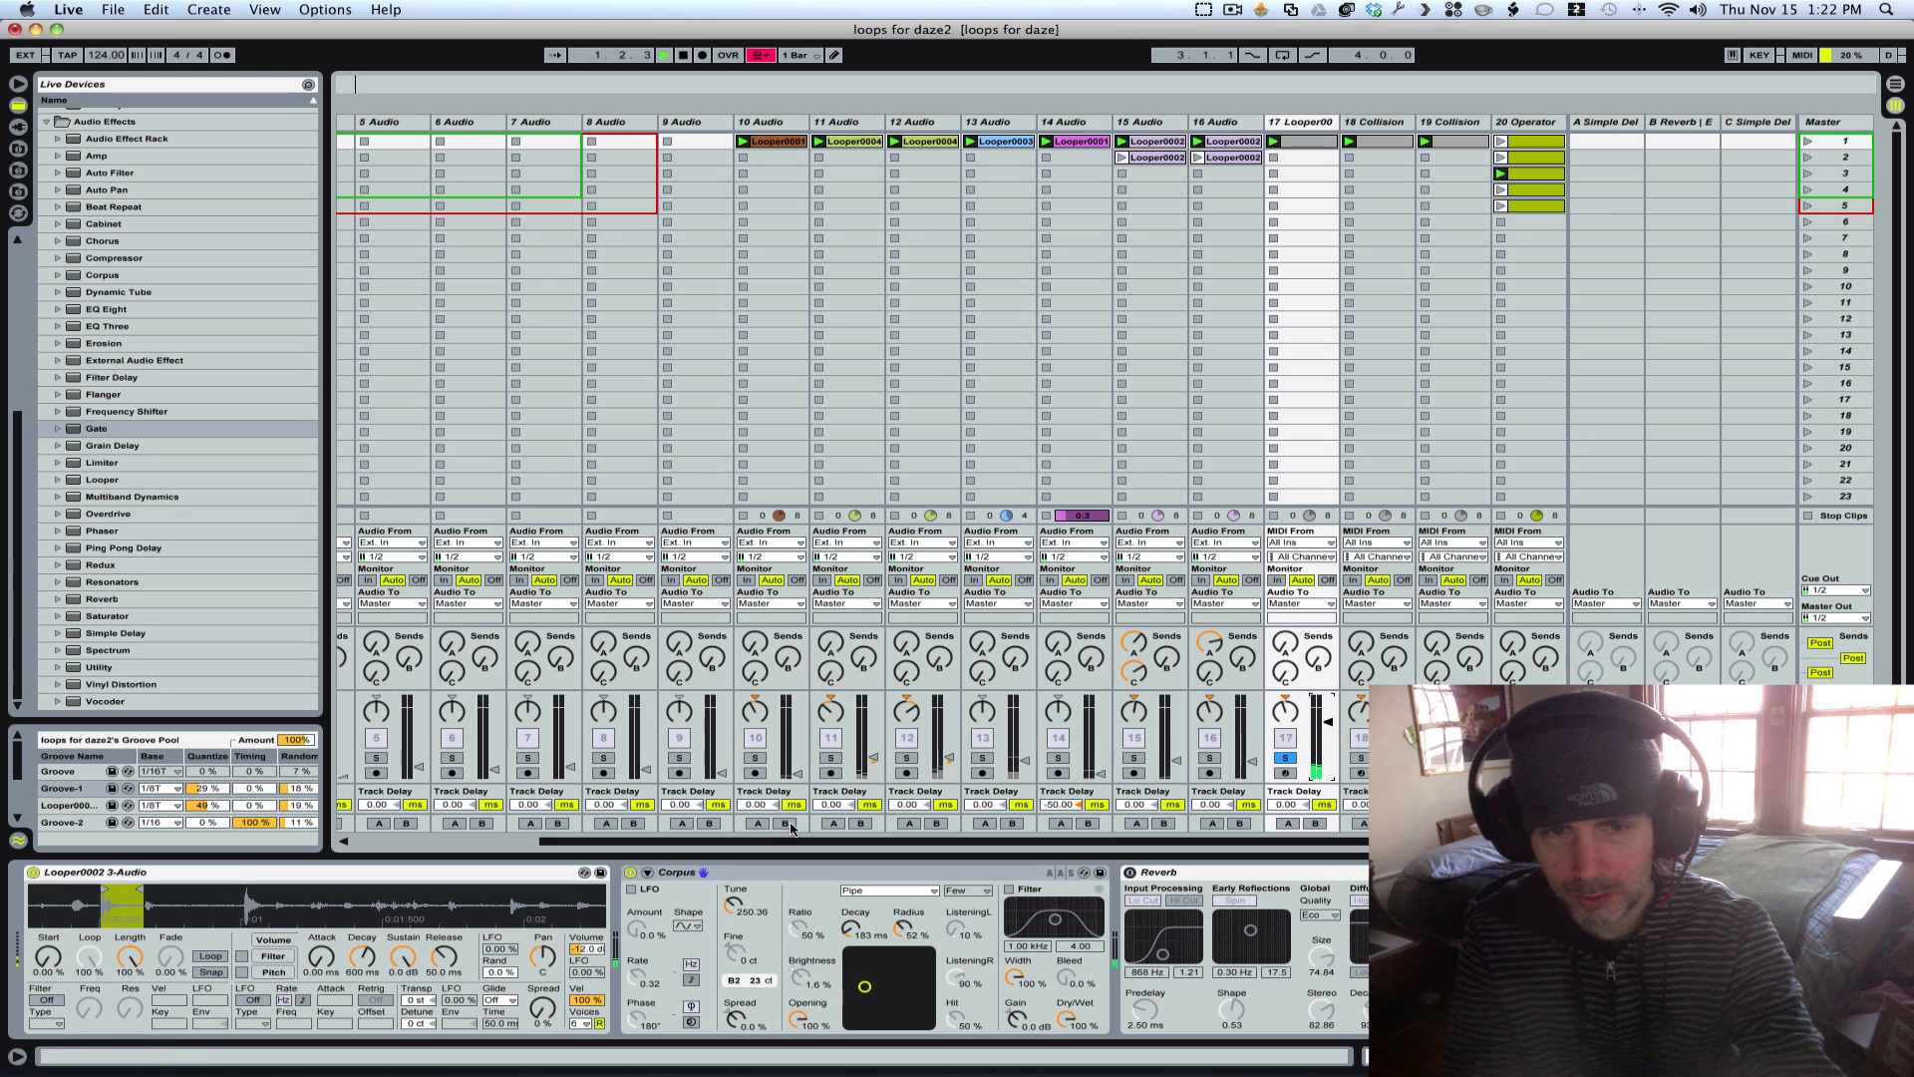
{"action": "left_click", "coordinate": [631, 874]}
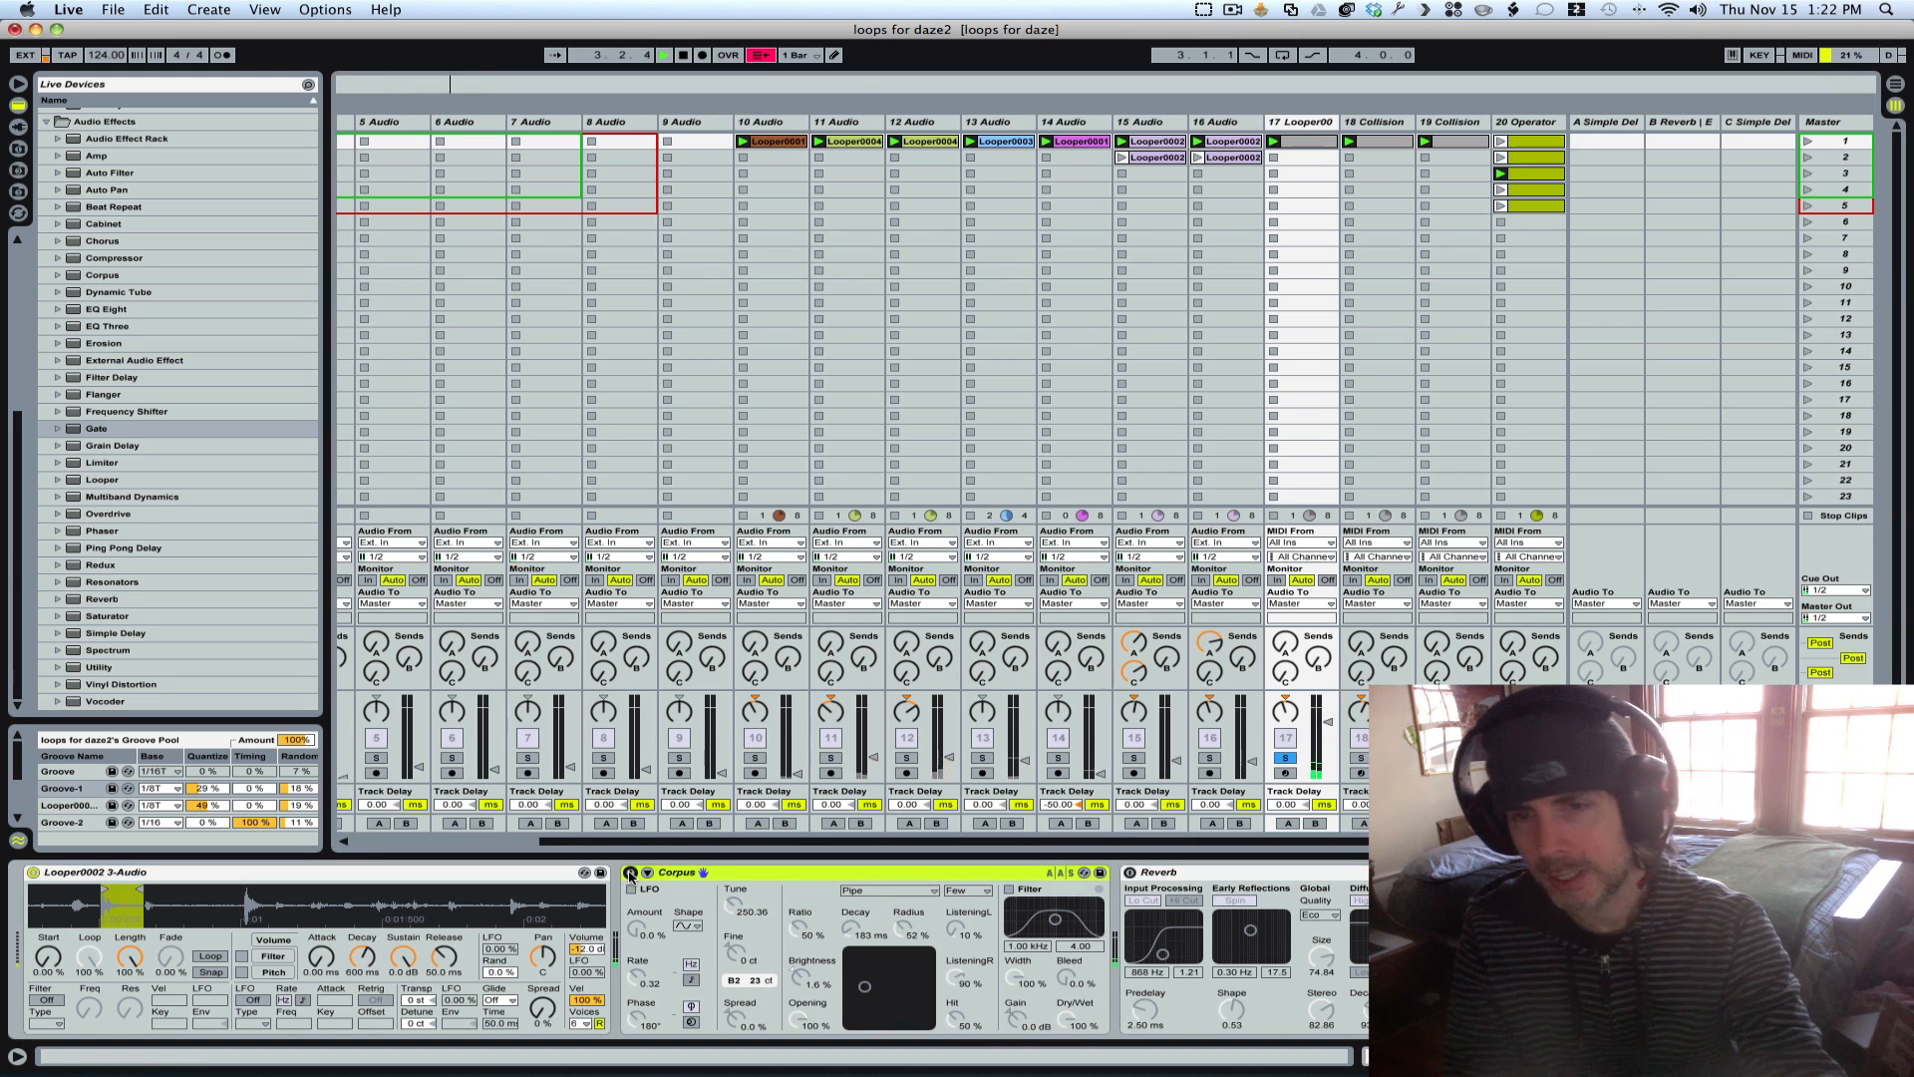
{"action": "left_click", "coordinate": [630, 873]}
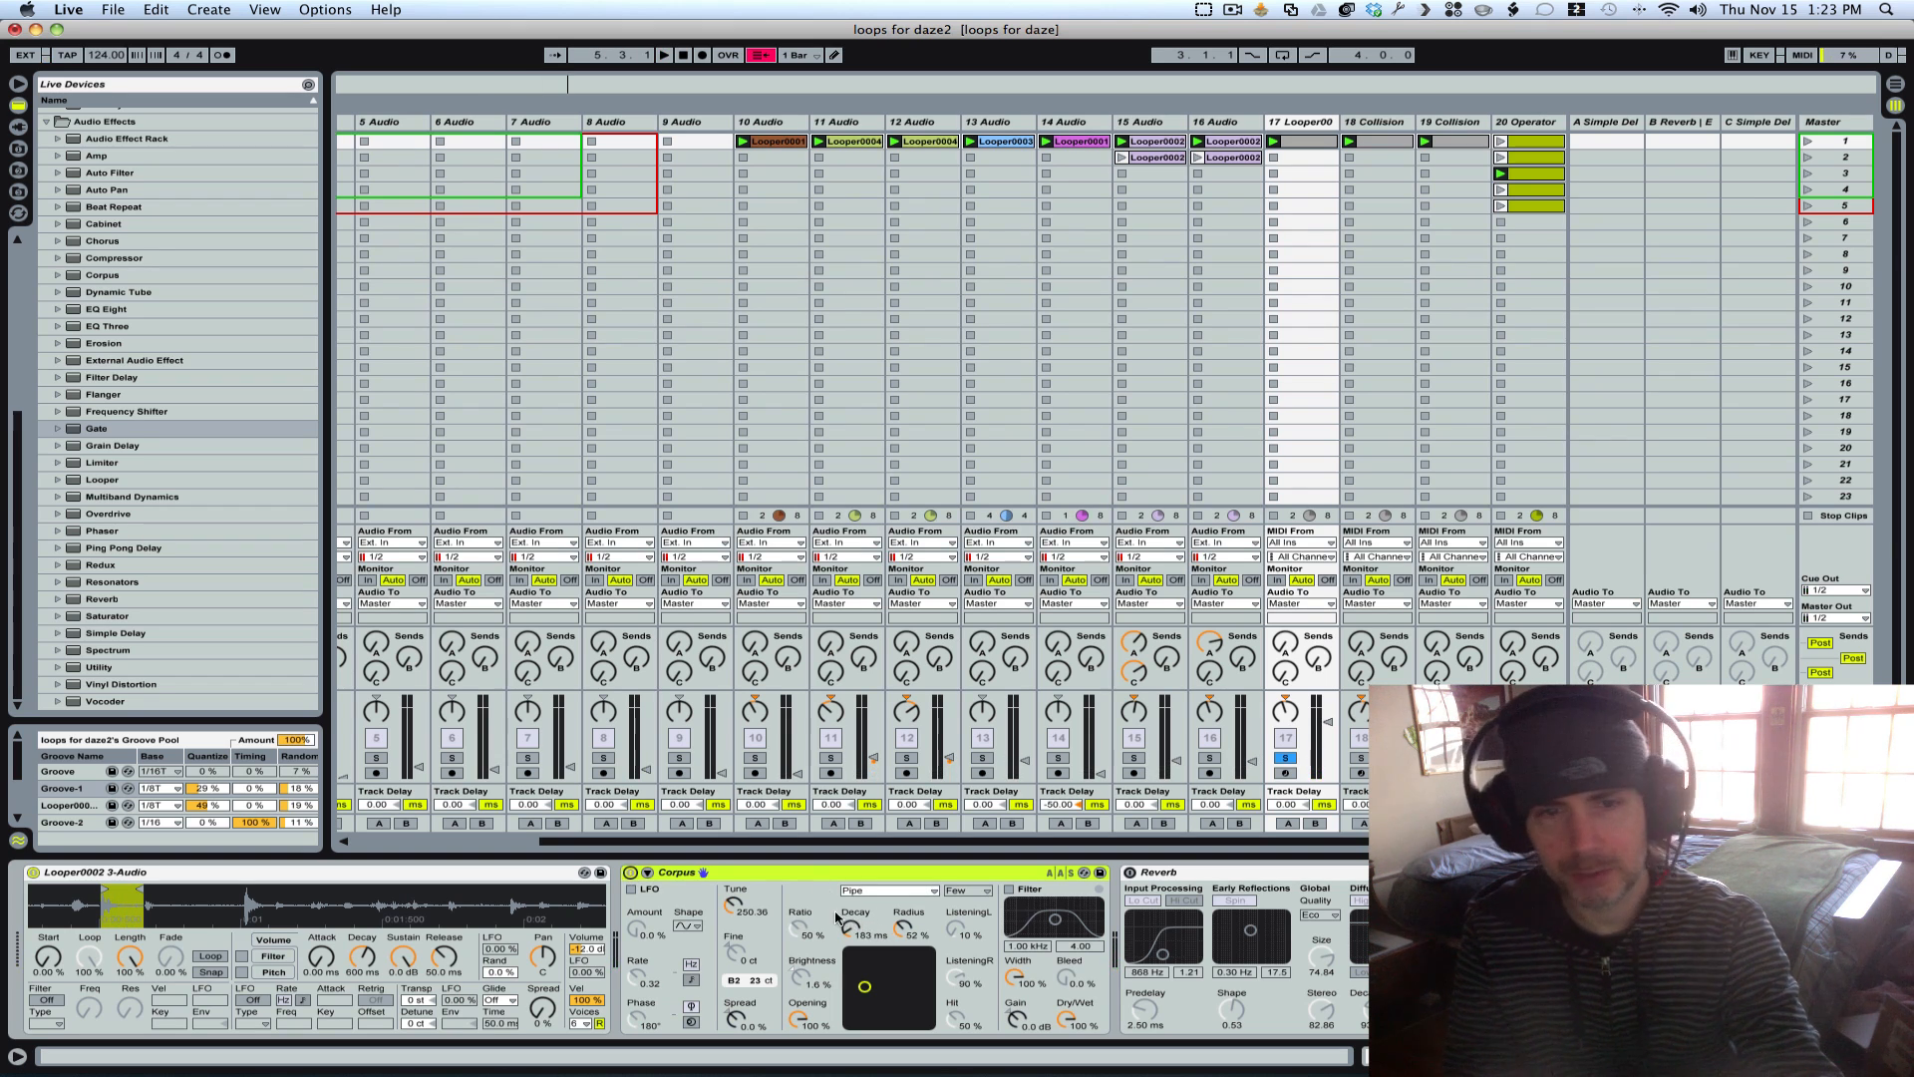
Step: Look through the Corpus resonator types and keep Pipe selected
{"action": "scroll", "coordinate": [838, 917], "scroll_direction": "right", "scroll_amount": 3}
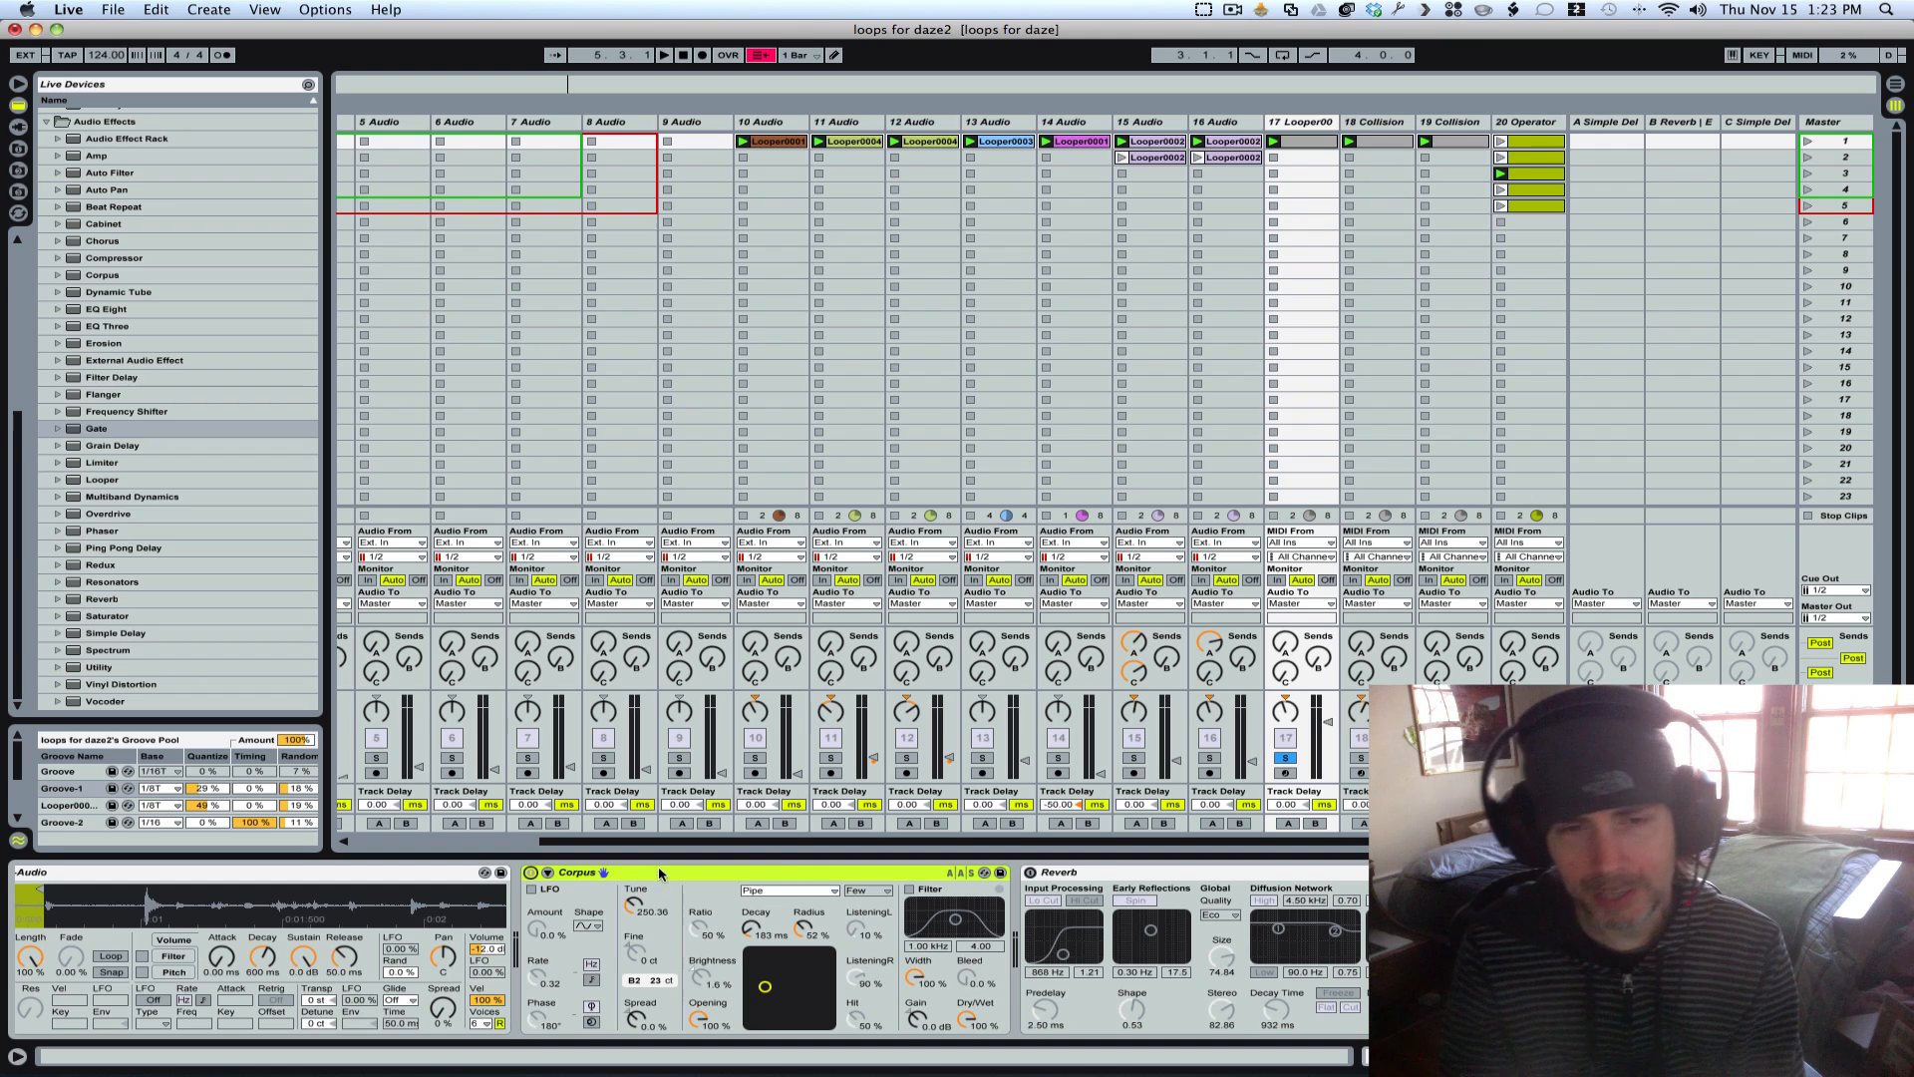
{"action": "left_click", "coordinate": [787, 890]}
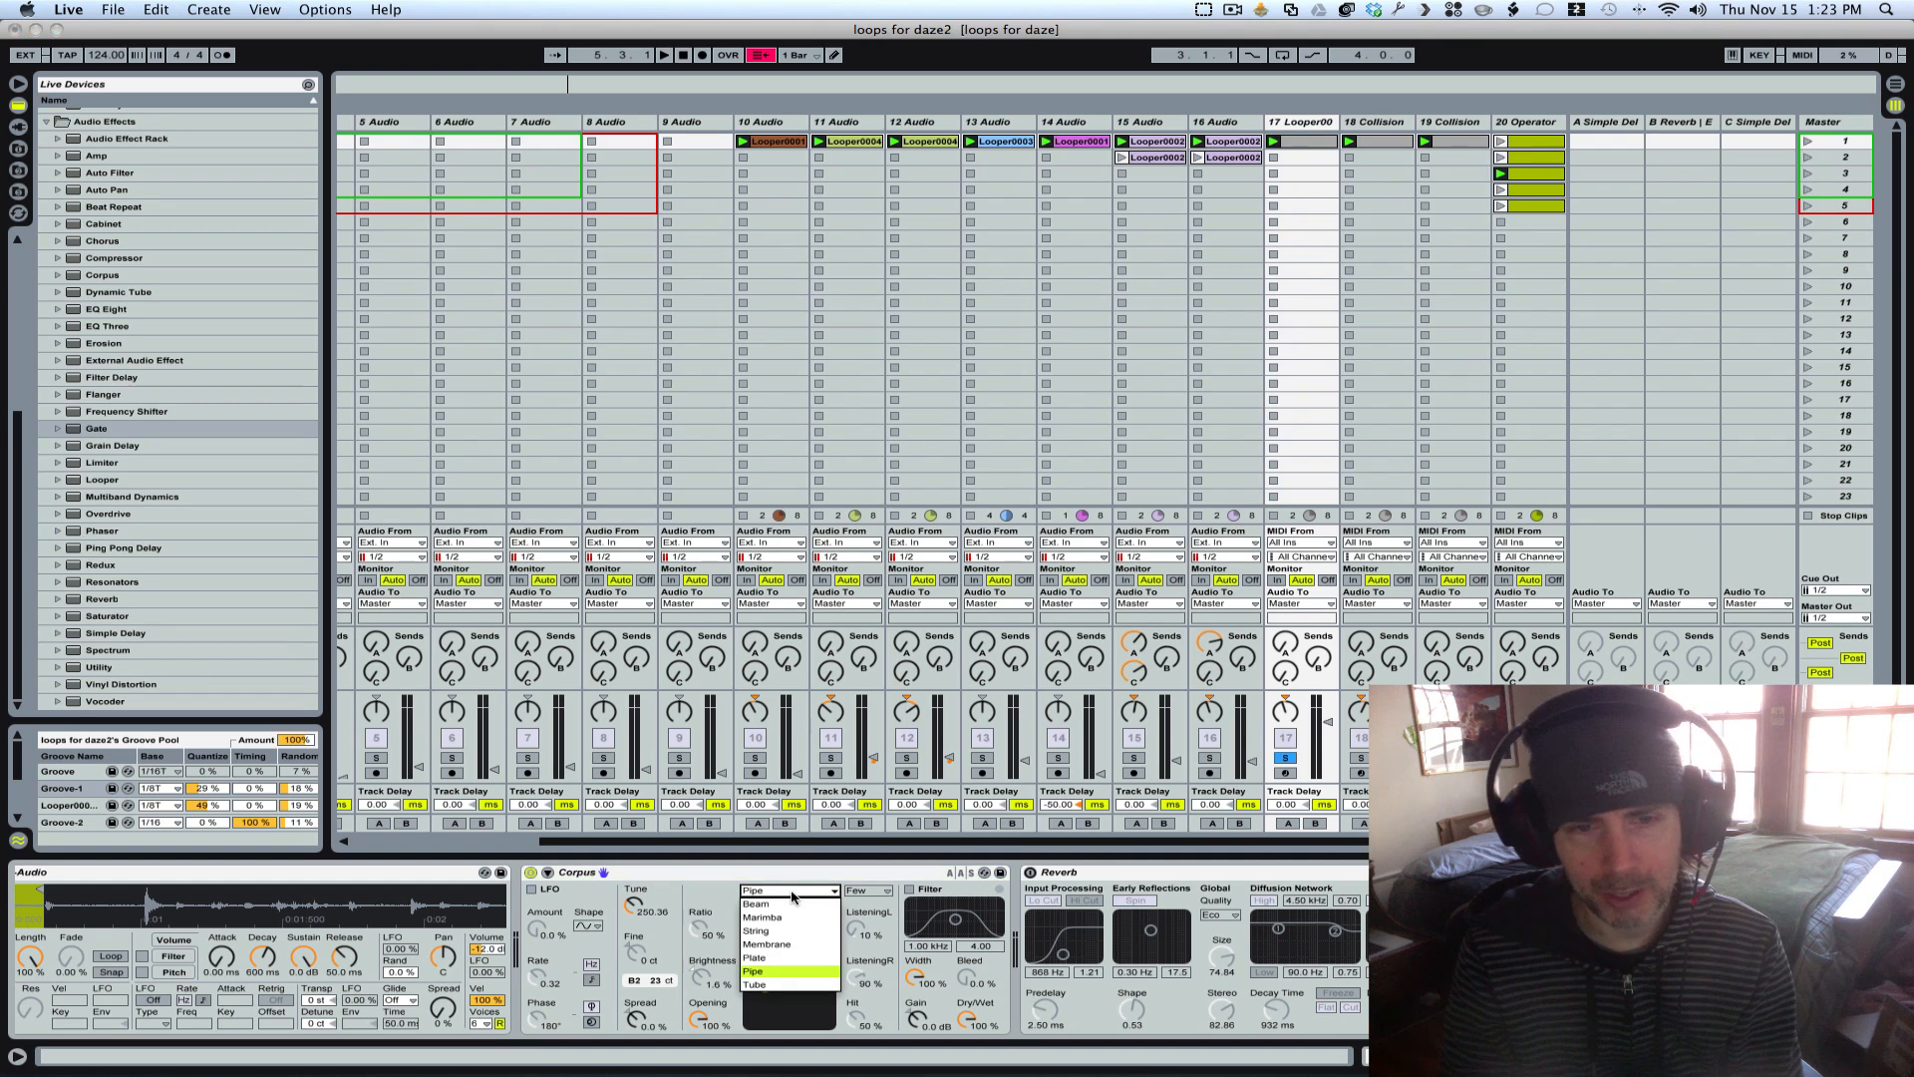
{"action": "left_click", "coordinate": [793, 971]}
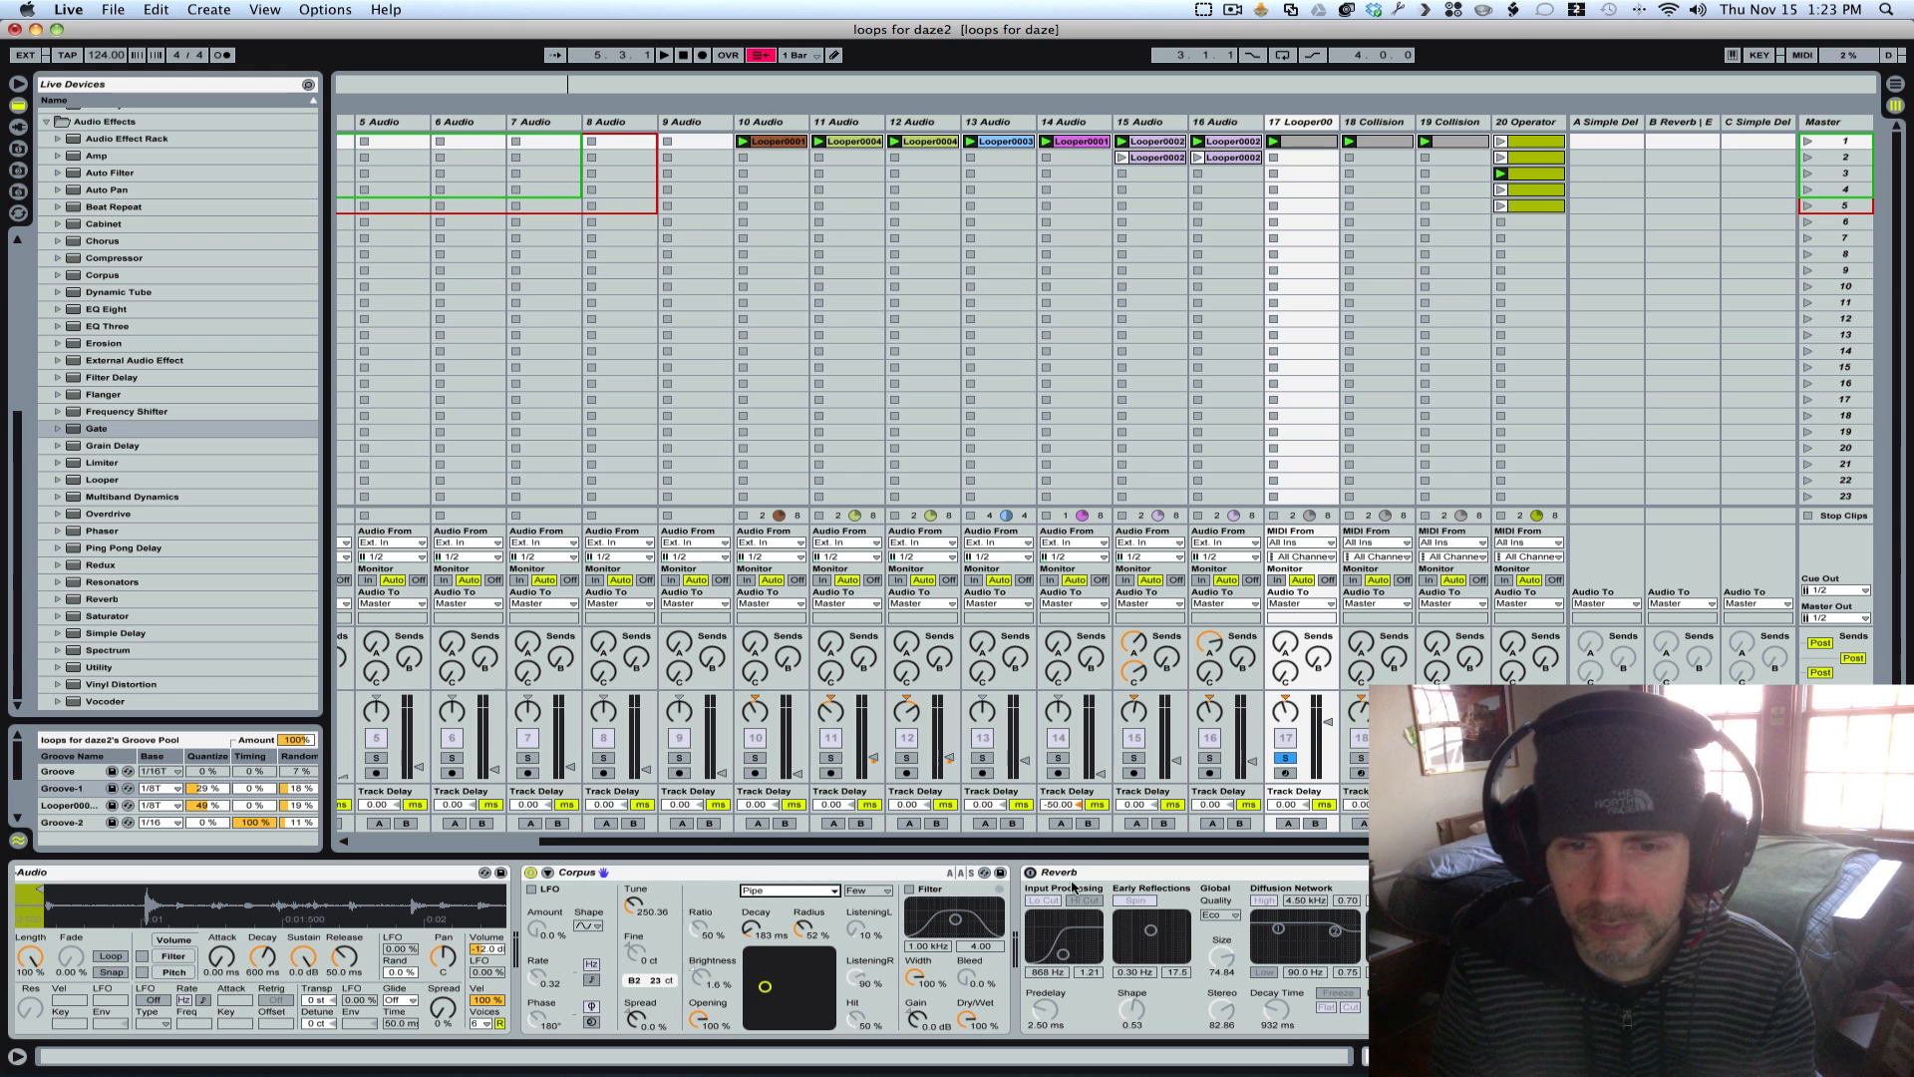
Step: Turn Reverb, Saturator, Cabinet and Compressor back on in track 17's chain, auditioning the track as effects are added
{"action": "left_click", "coordinate": [1031, 872]}
{"action": "key", "text": "space"}
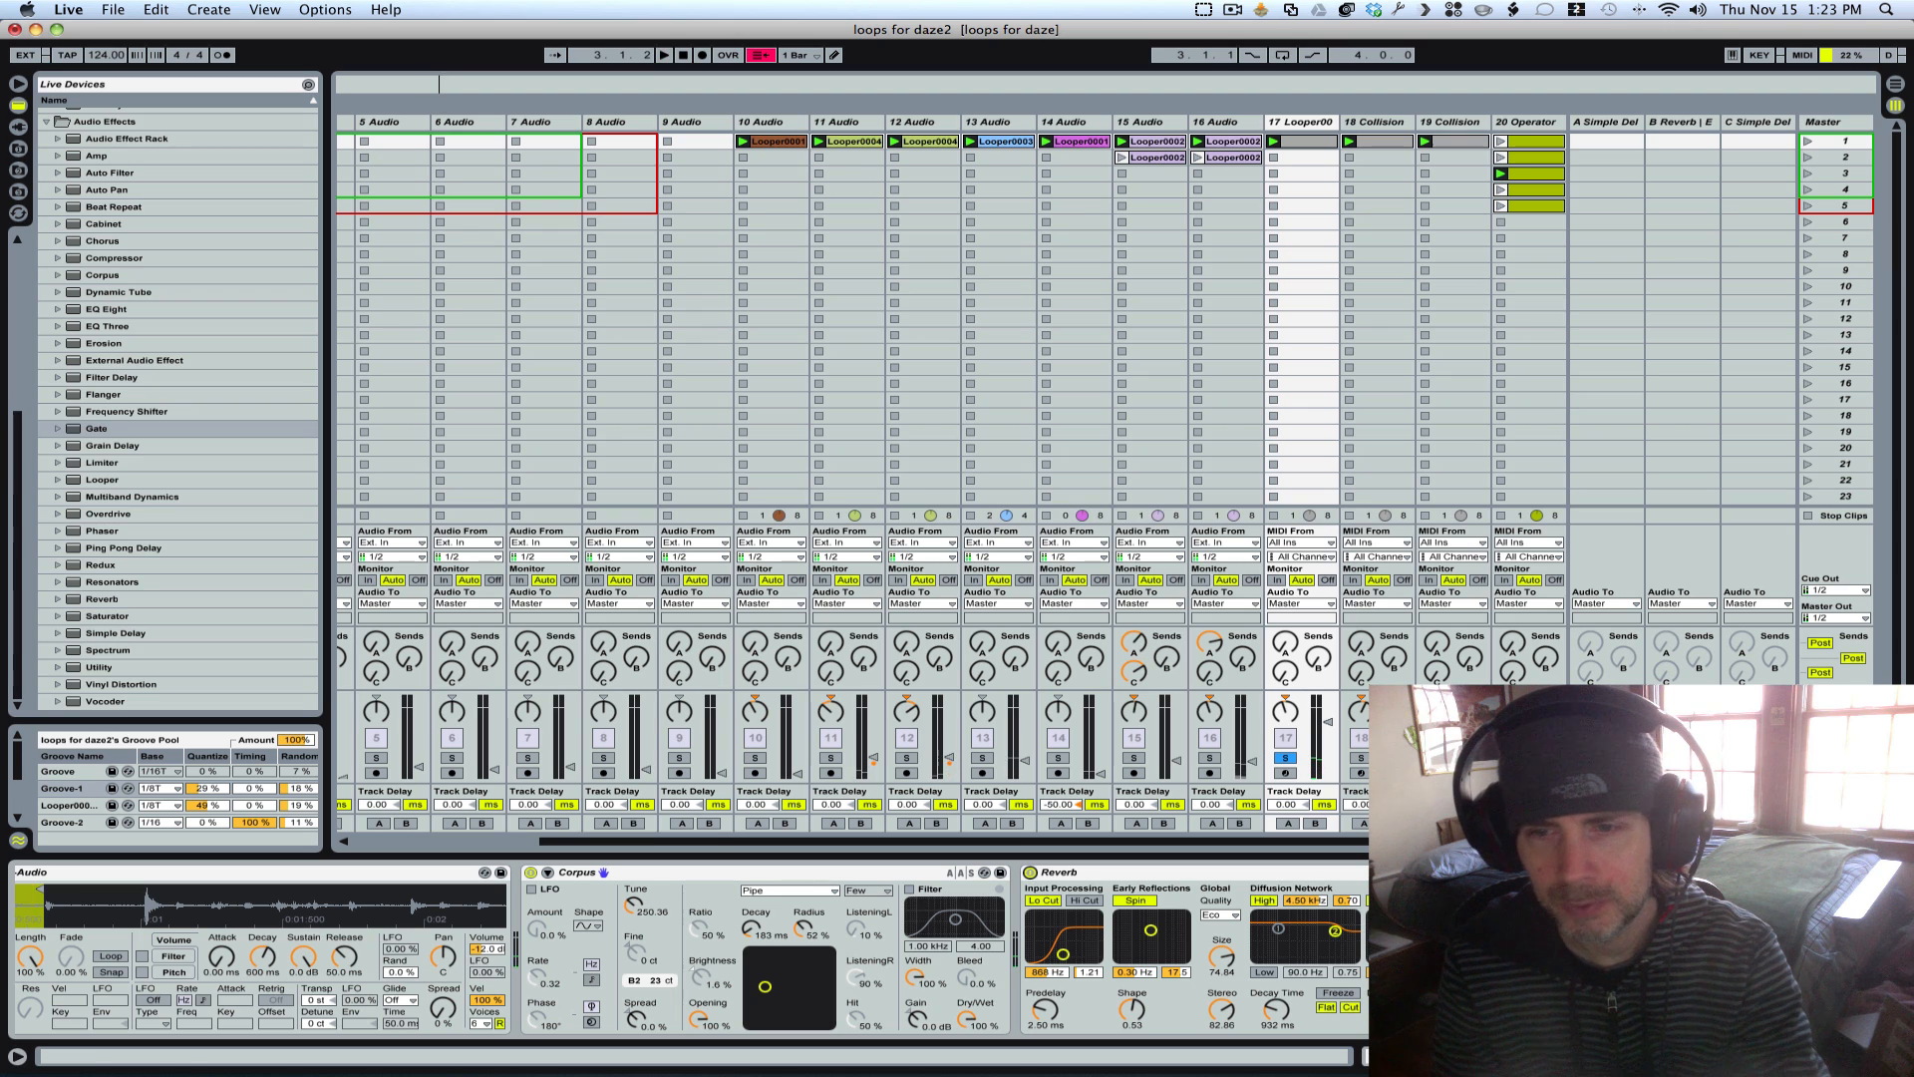
{"action": "scroll", "coordinate": [1341, 957], "scroll_direction": "right", "scroll_amount": 5}
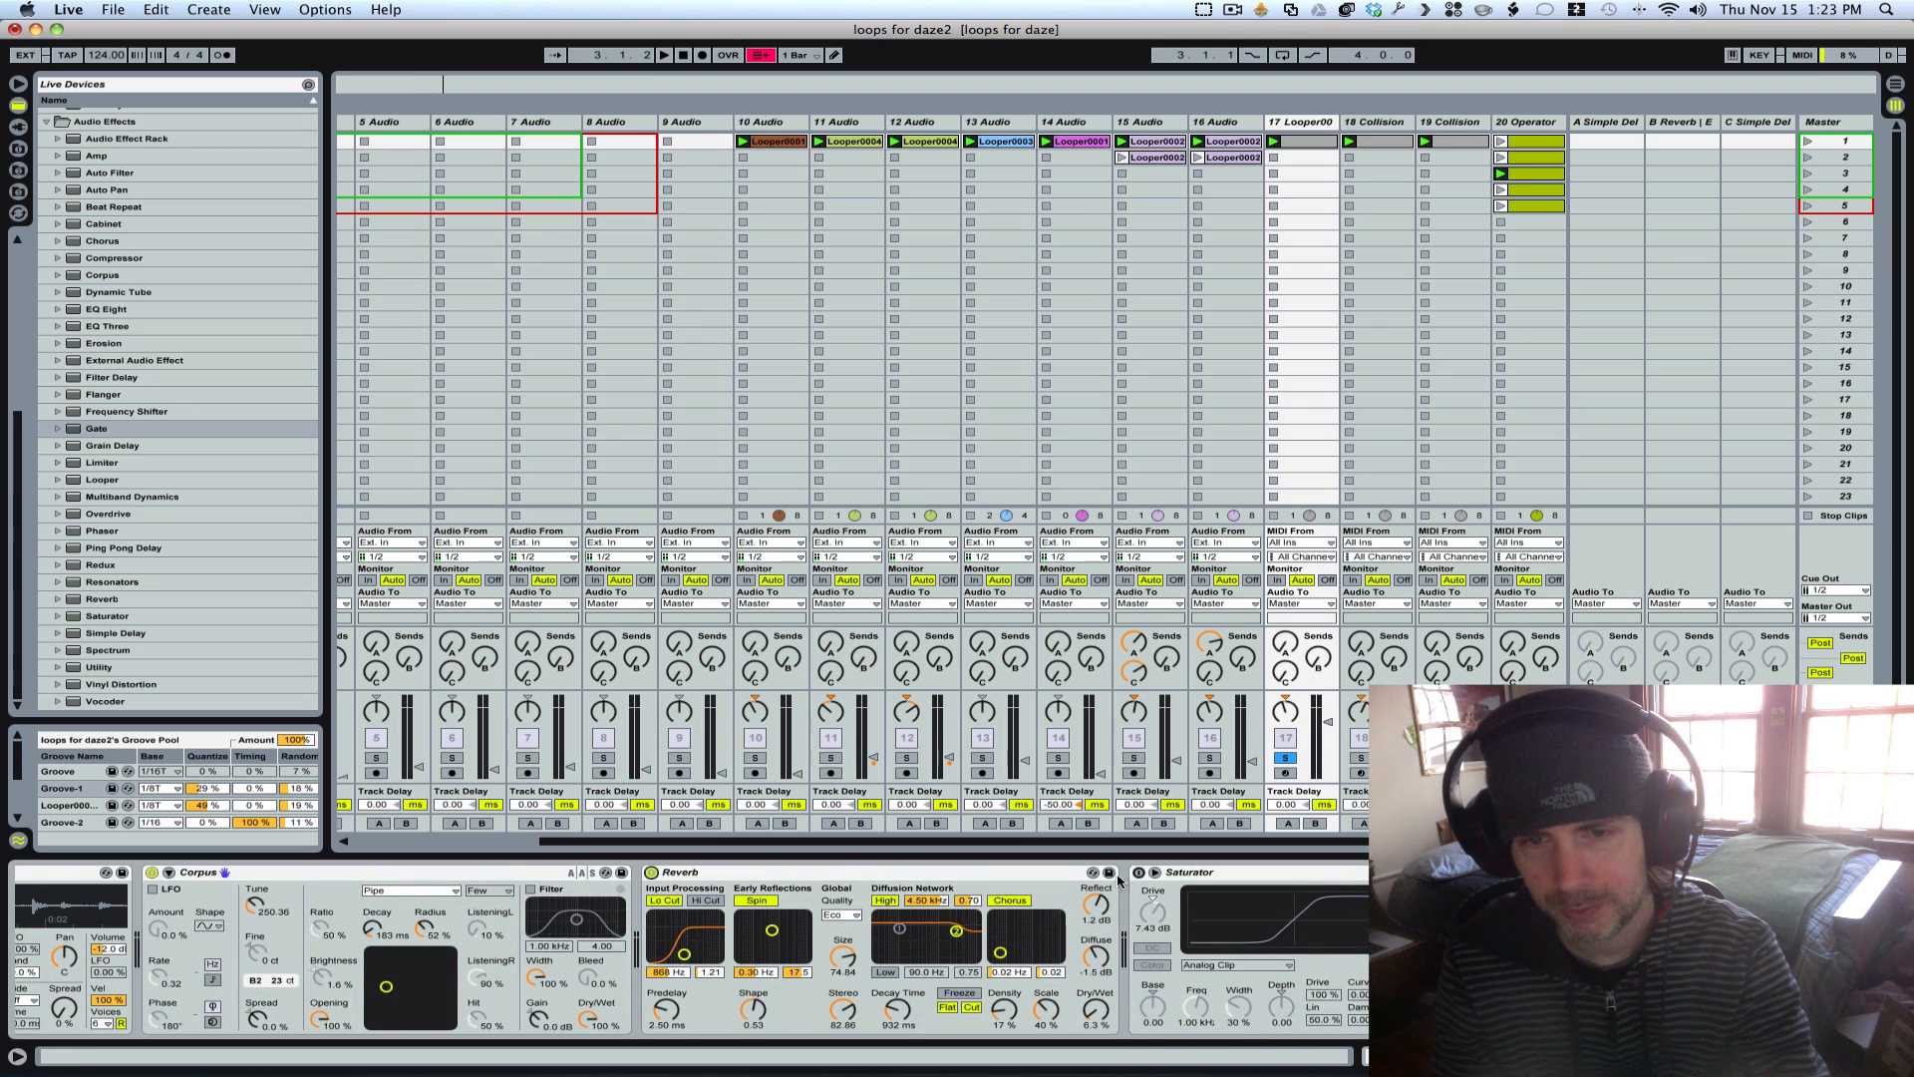
{"action": "left_click", "coordinate": [1139, 872]}
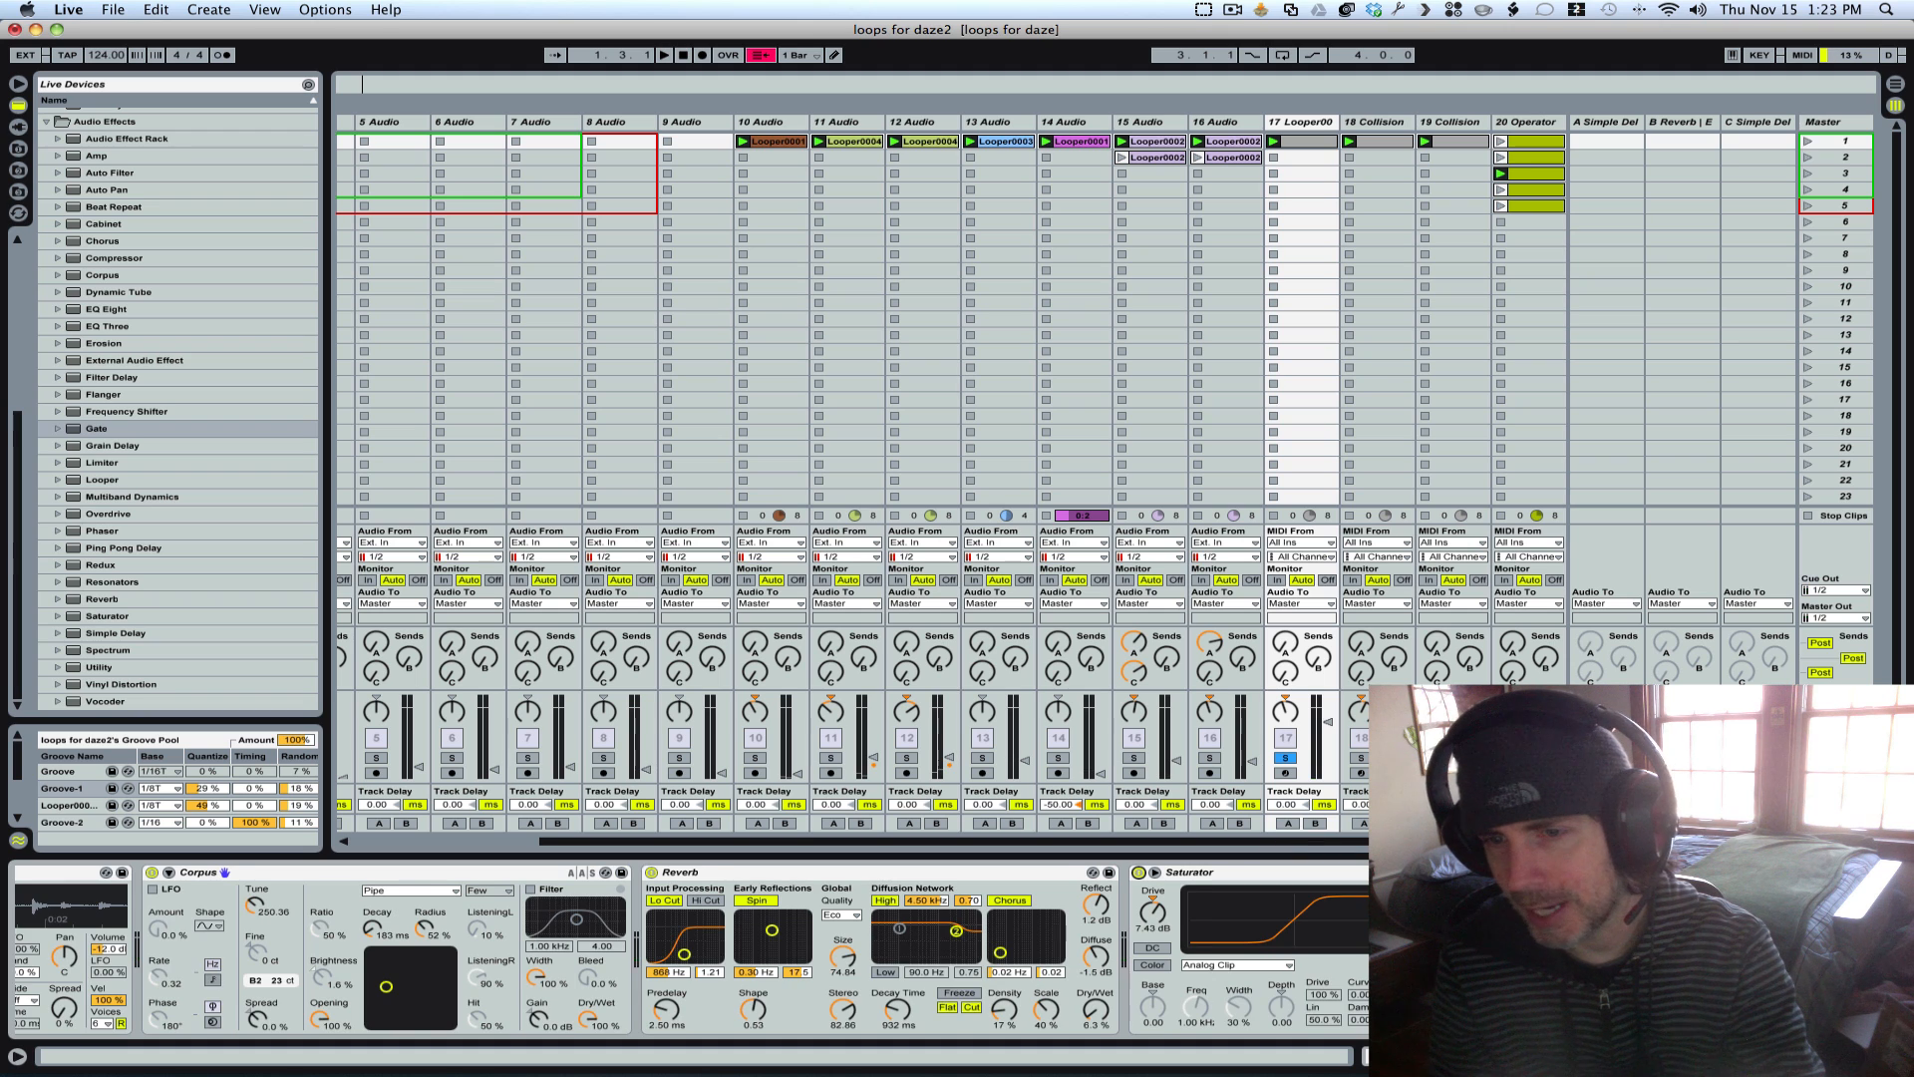
{"action": "scroll", "coordinate": [692, 949], "scroll_direction": "right", "scroll_amount": 3}
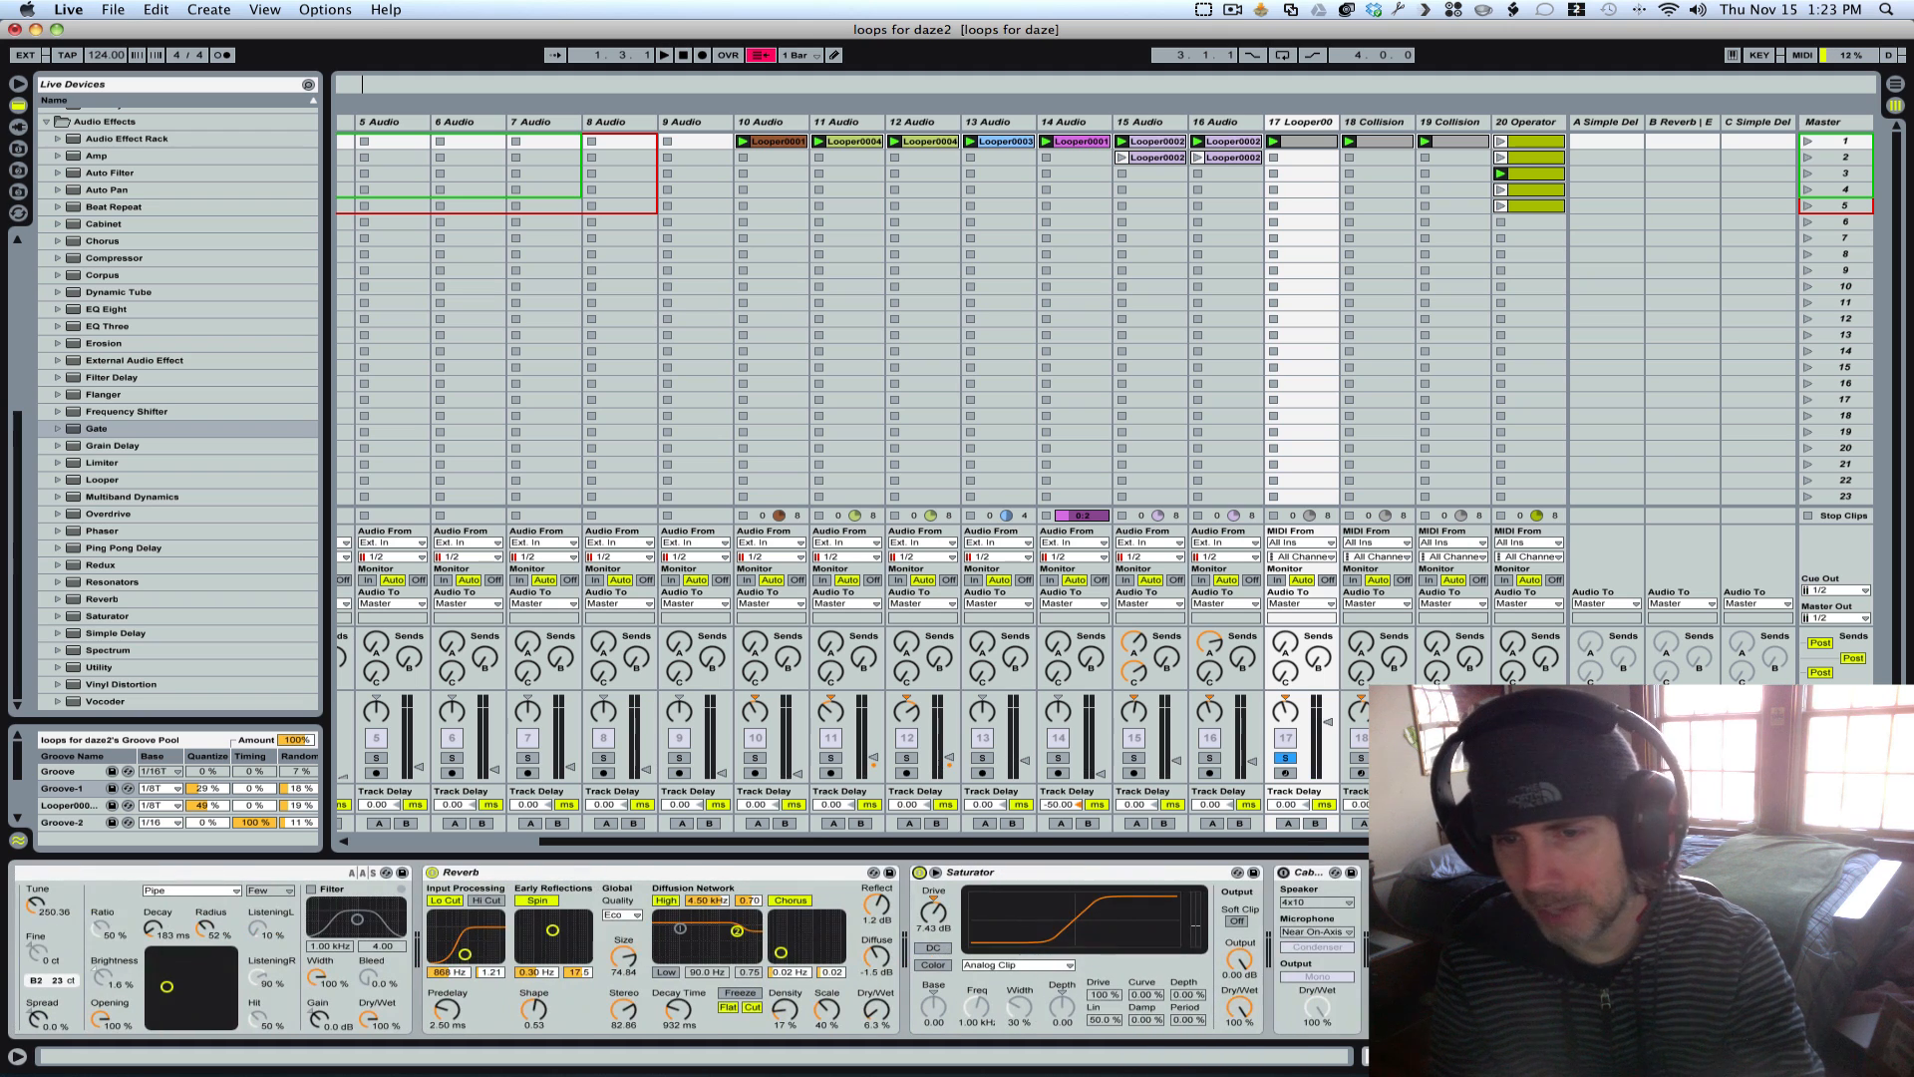
{"action": "left_click", "coordinate": [1285, 874]}
{"action": "scroll", "coordinate": [1285, 877], "scroll_direction": "right", "scroll_amount": 3}
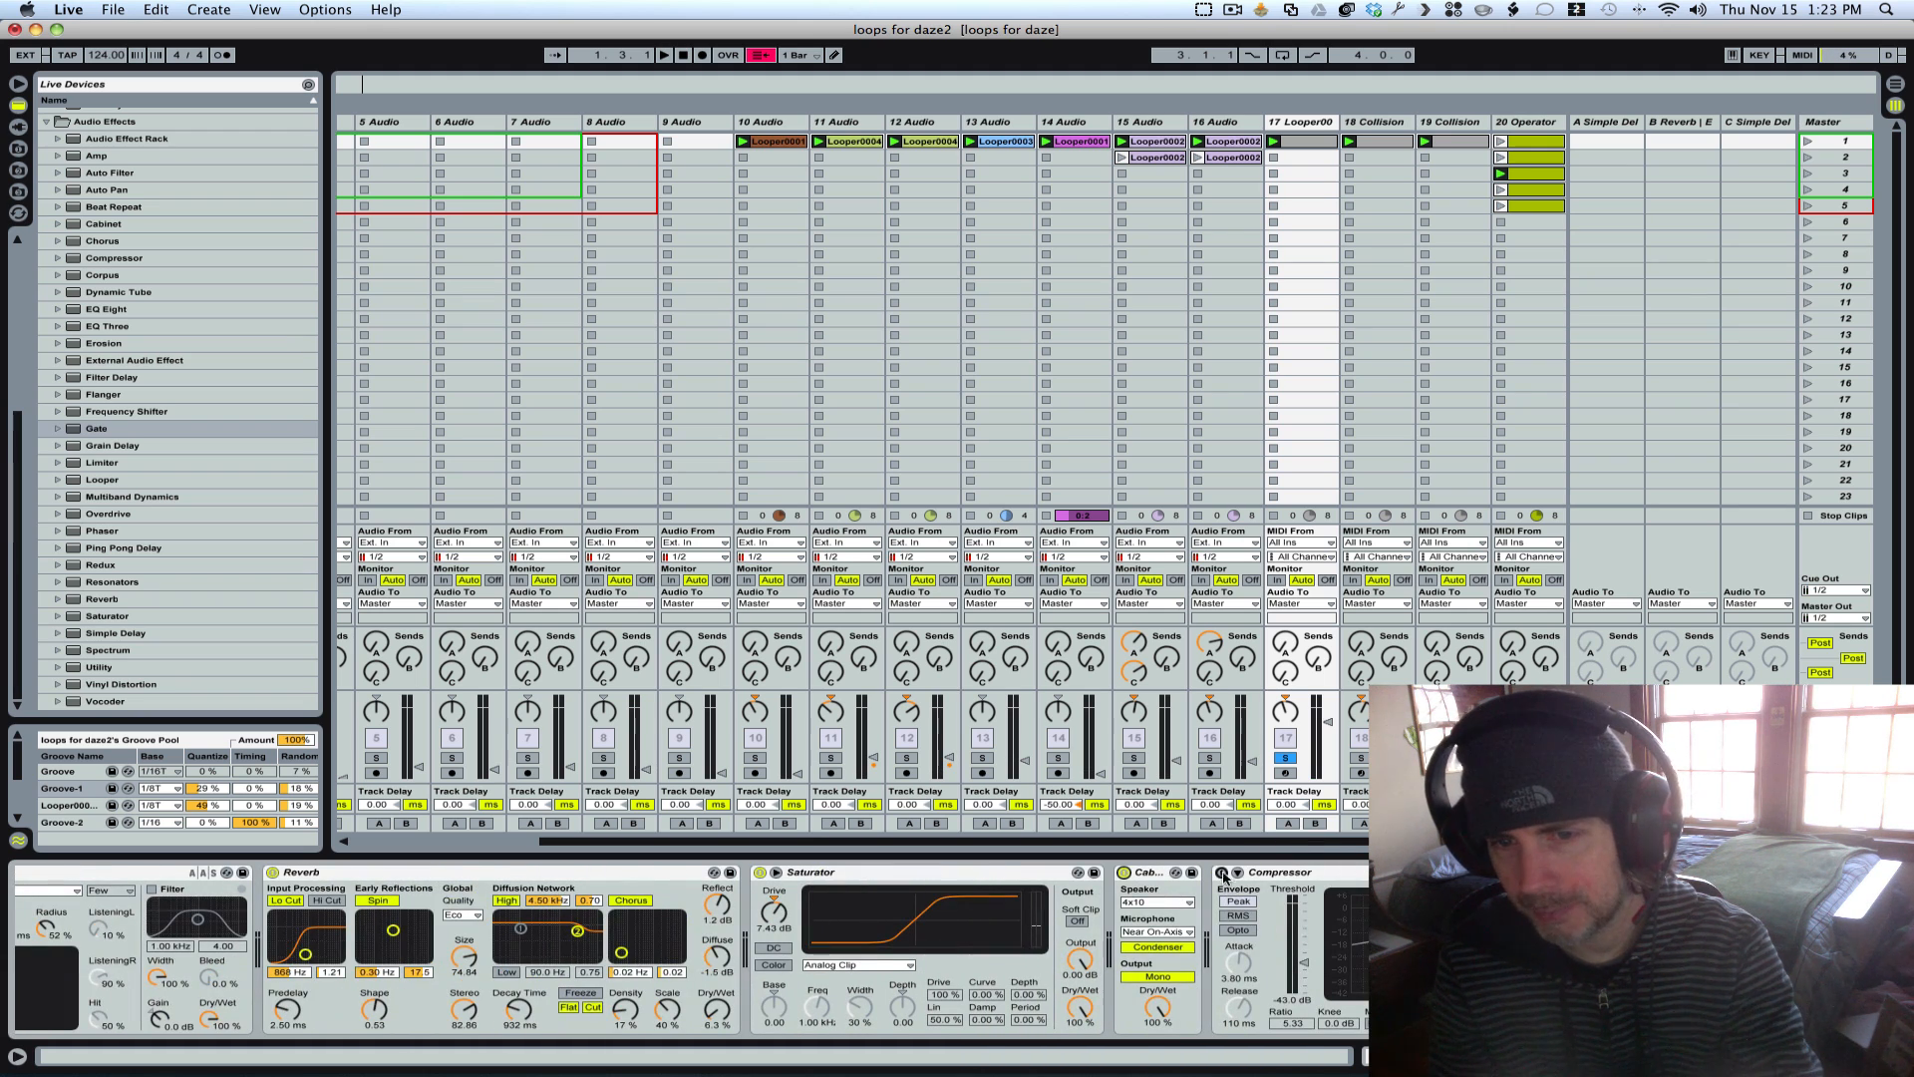
{"action": "left_click", "coordinate": [1222, 873]}
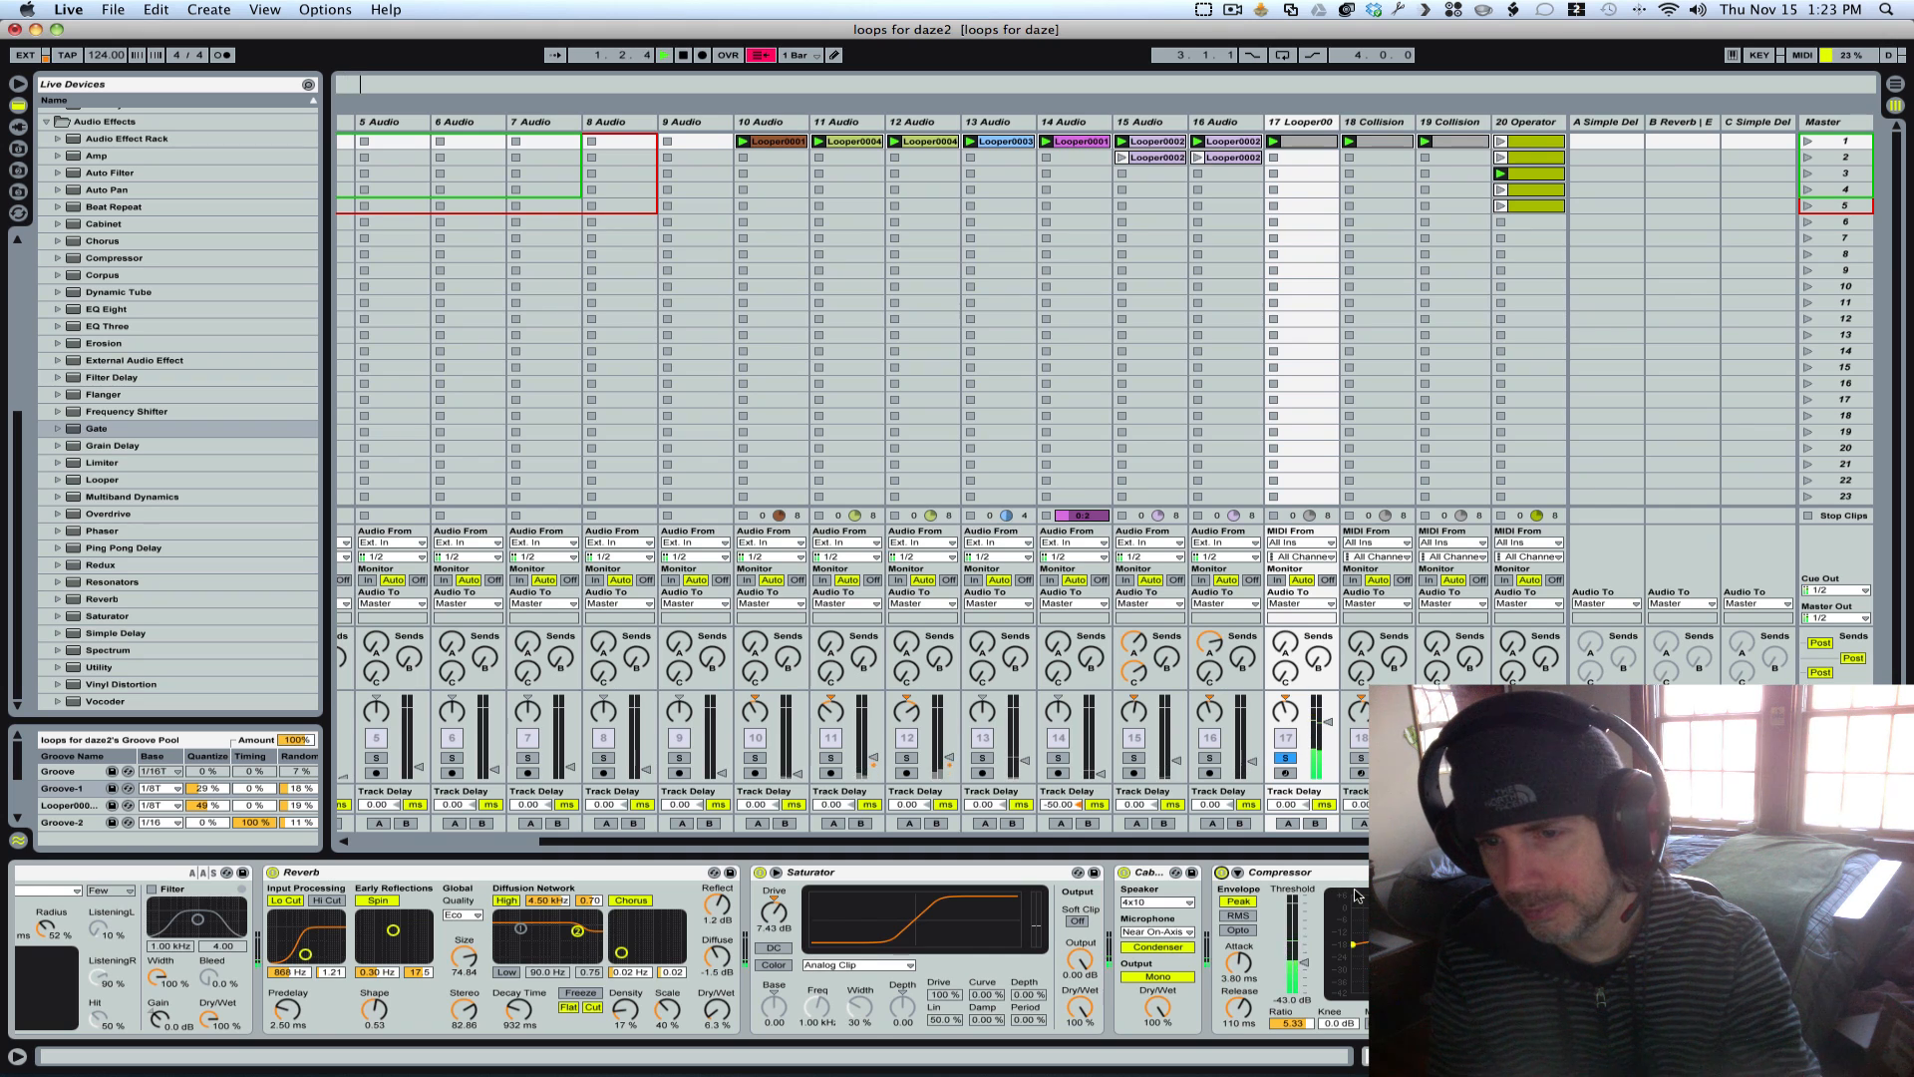
Step: Lower track 17's volume to -32 dB and play the track again
{"action": "key", "text": "space"}
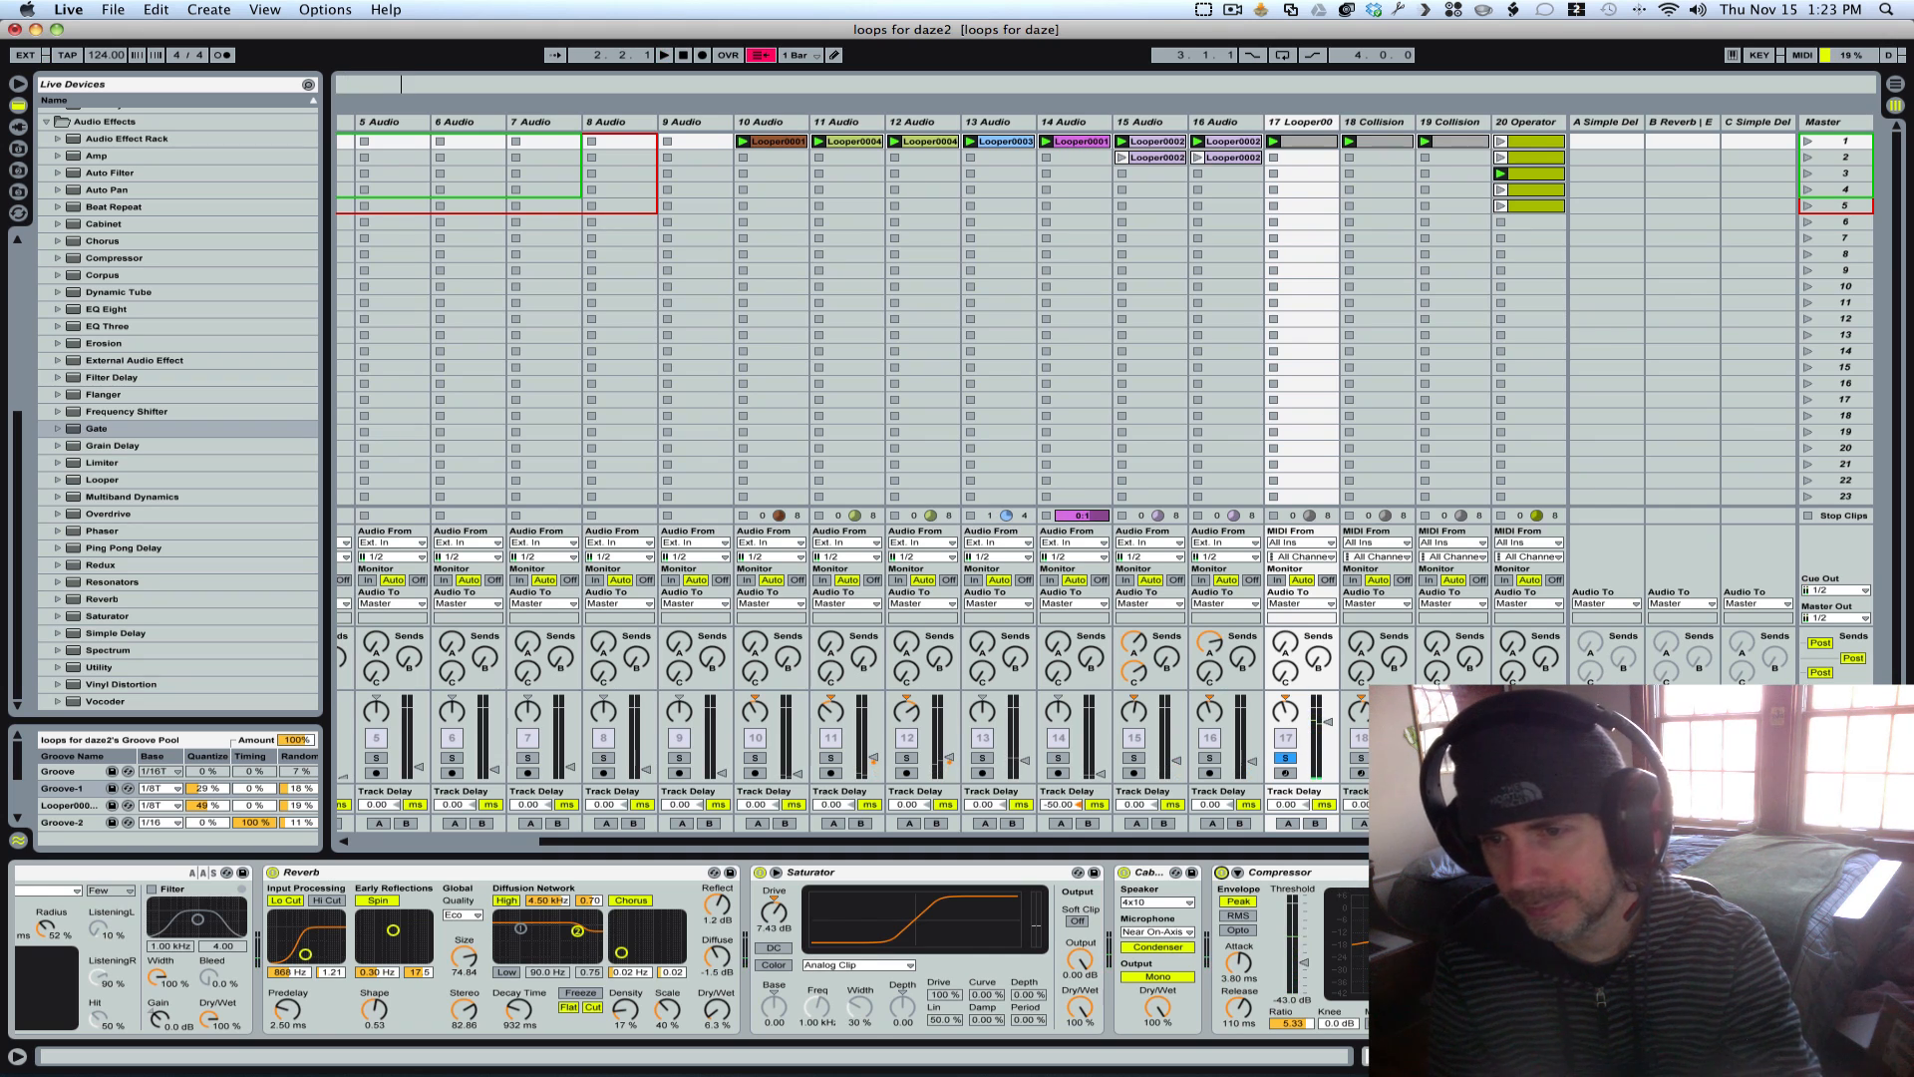
{"action": "left_click_drag", "start_coordinate": [1328, 722], "coordinate": [1328, 753]}
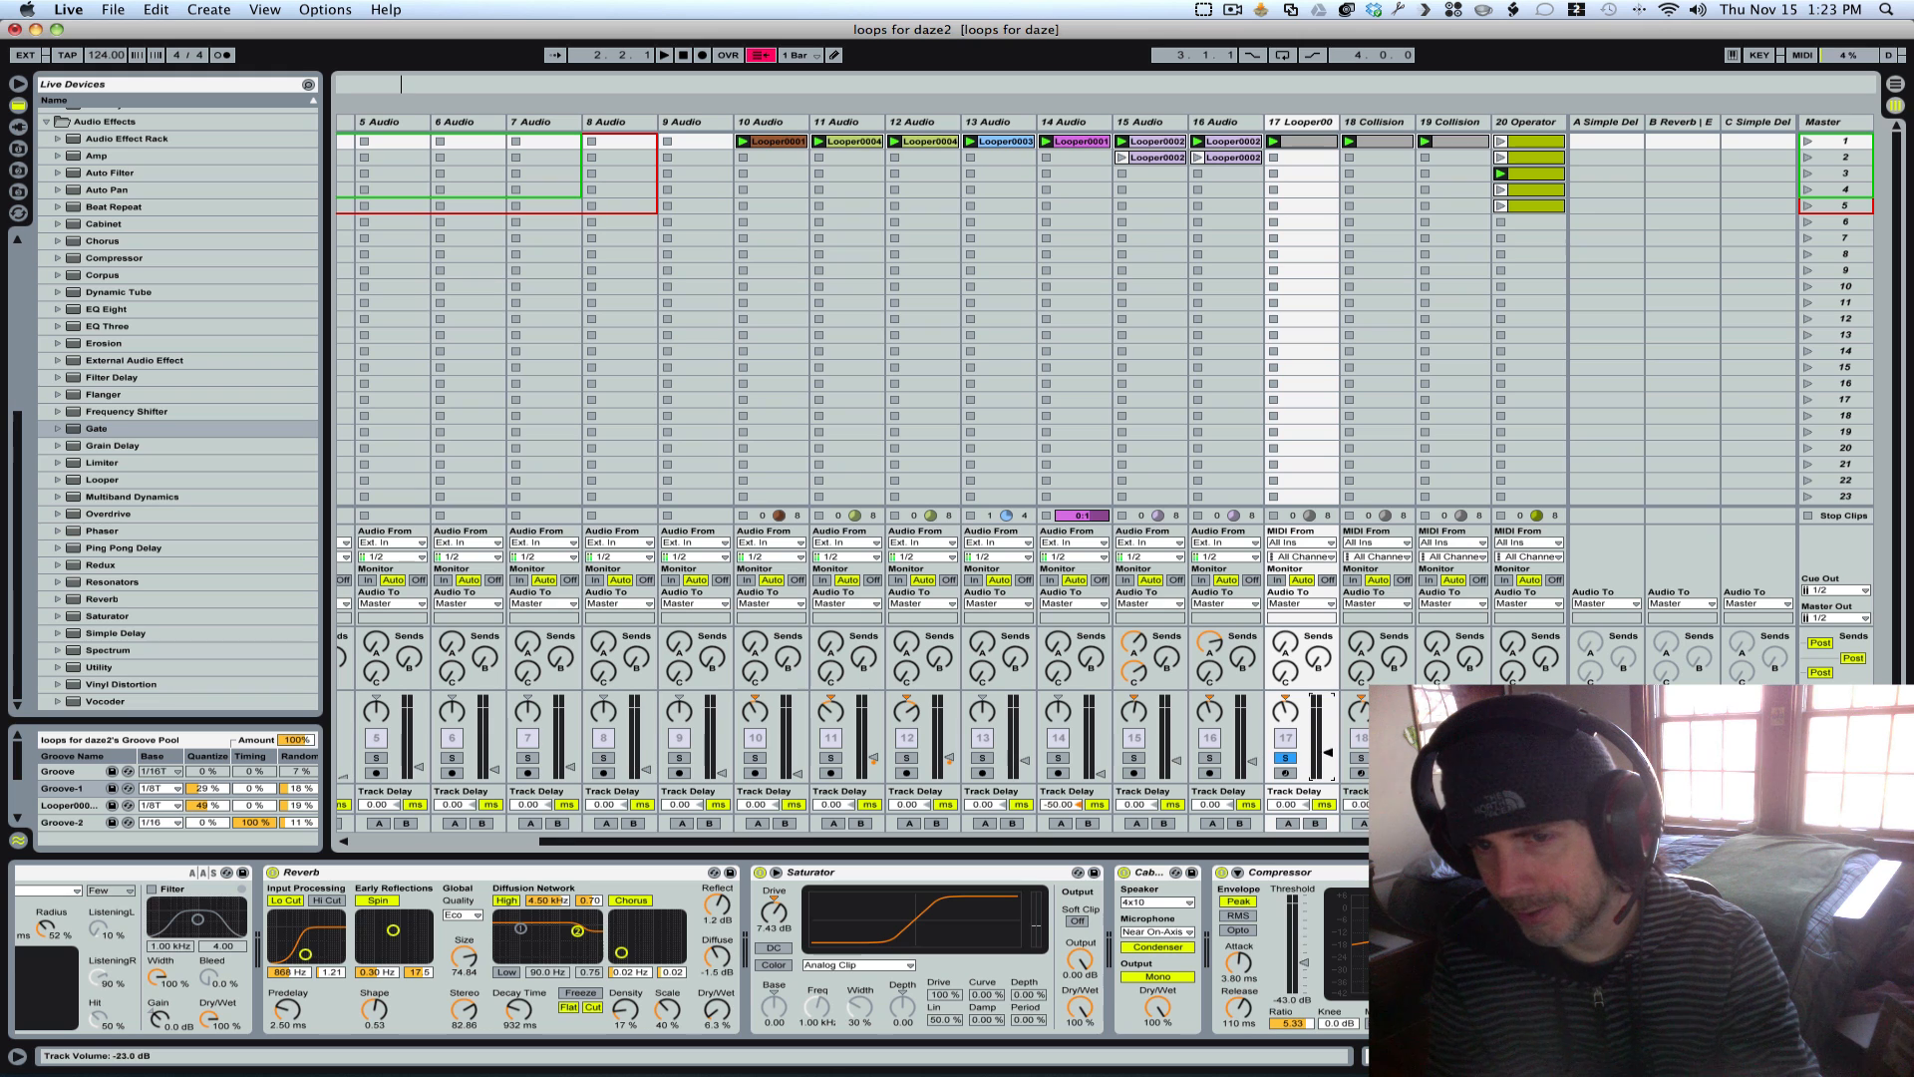
{"action": "key", "text": "space"}
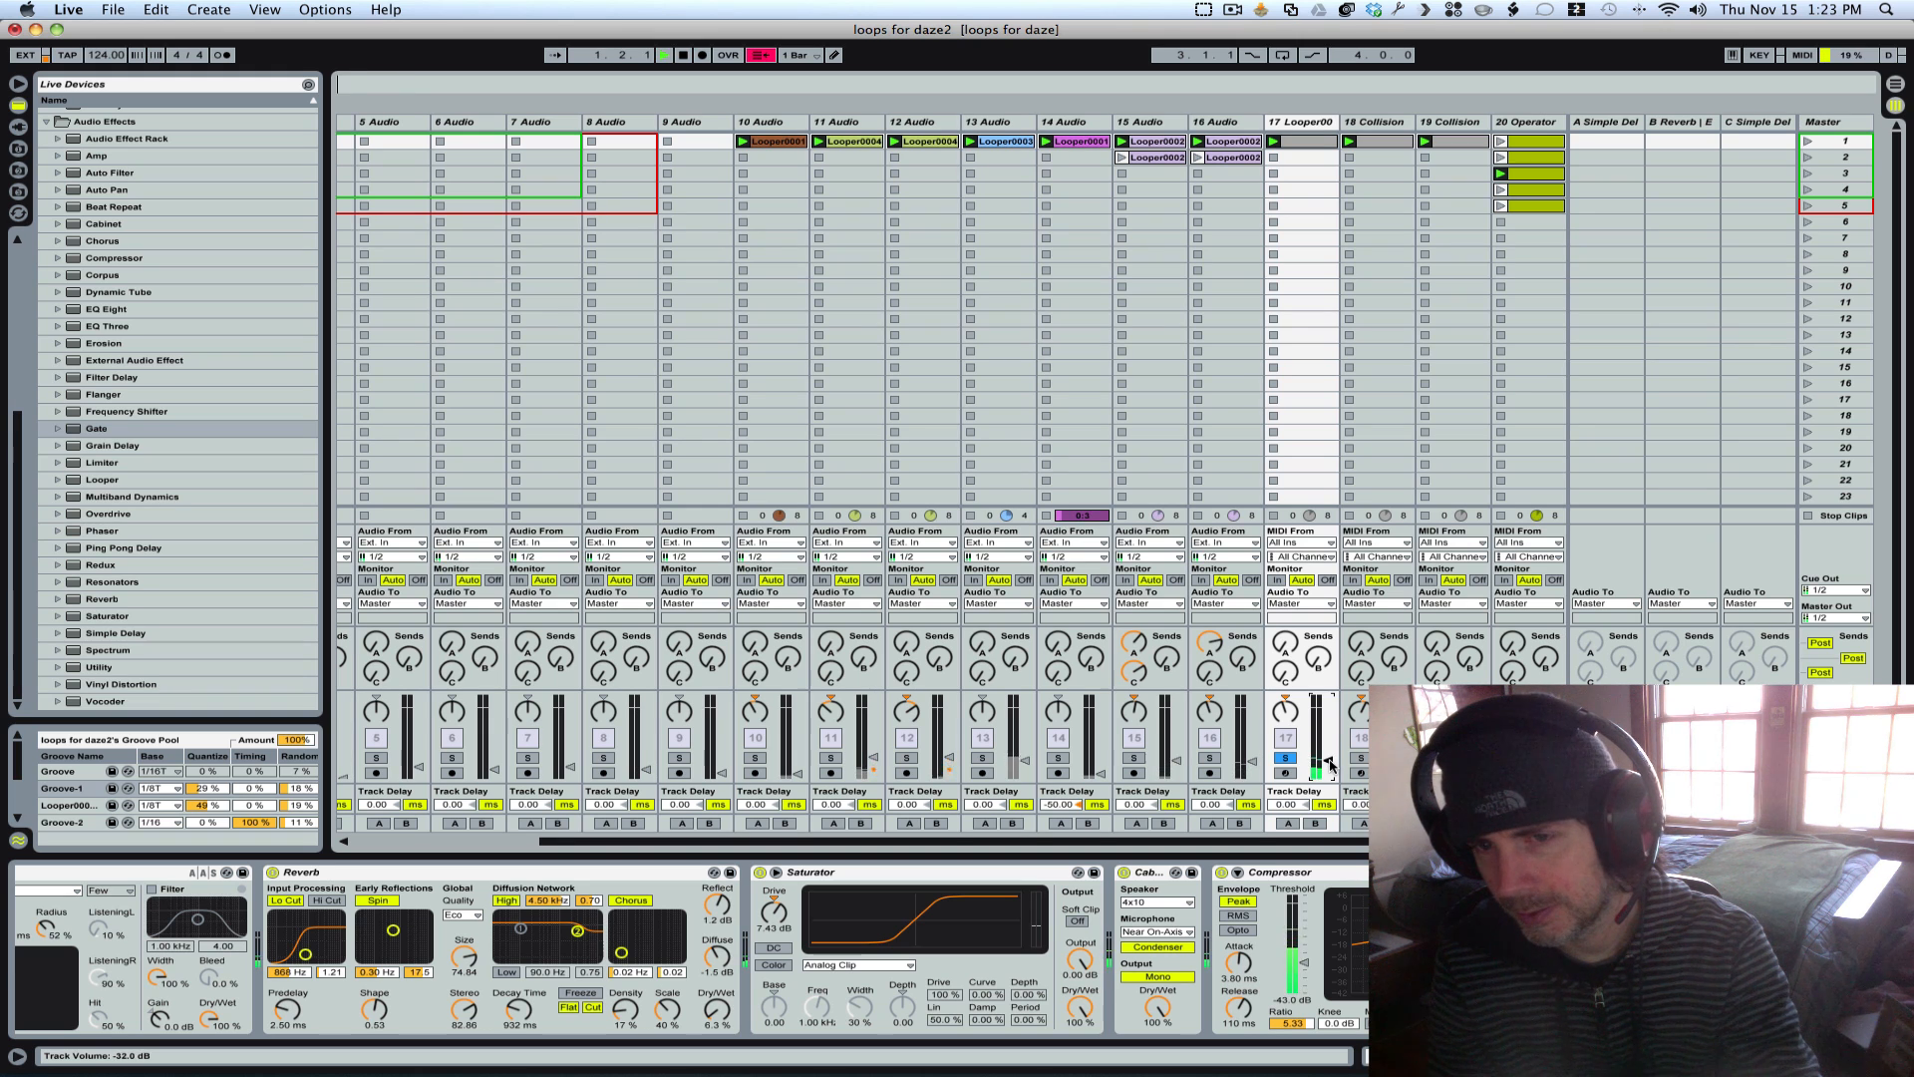
Step: Turn on the EQ Eight at the end of track 17's chain, play the track and set its volume to -31 dB
{"action": "left_click_drag", "start_coordinate": [1715, 1055], "coordinate": [1779, 1056]}
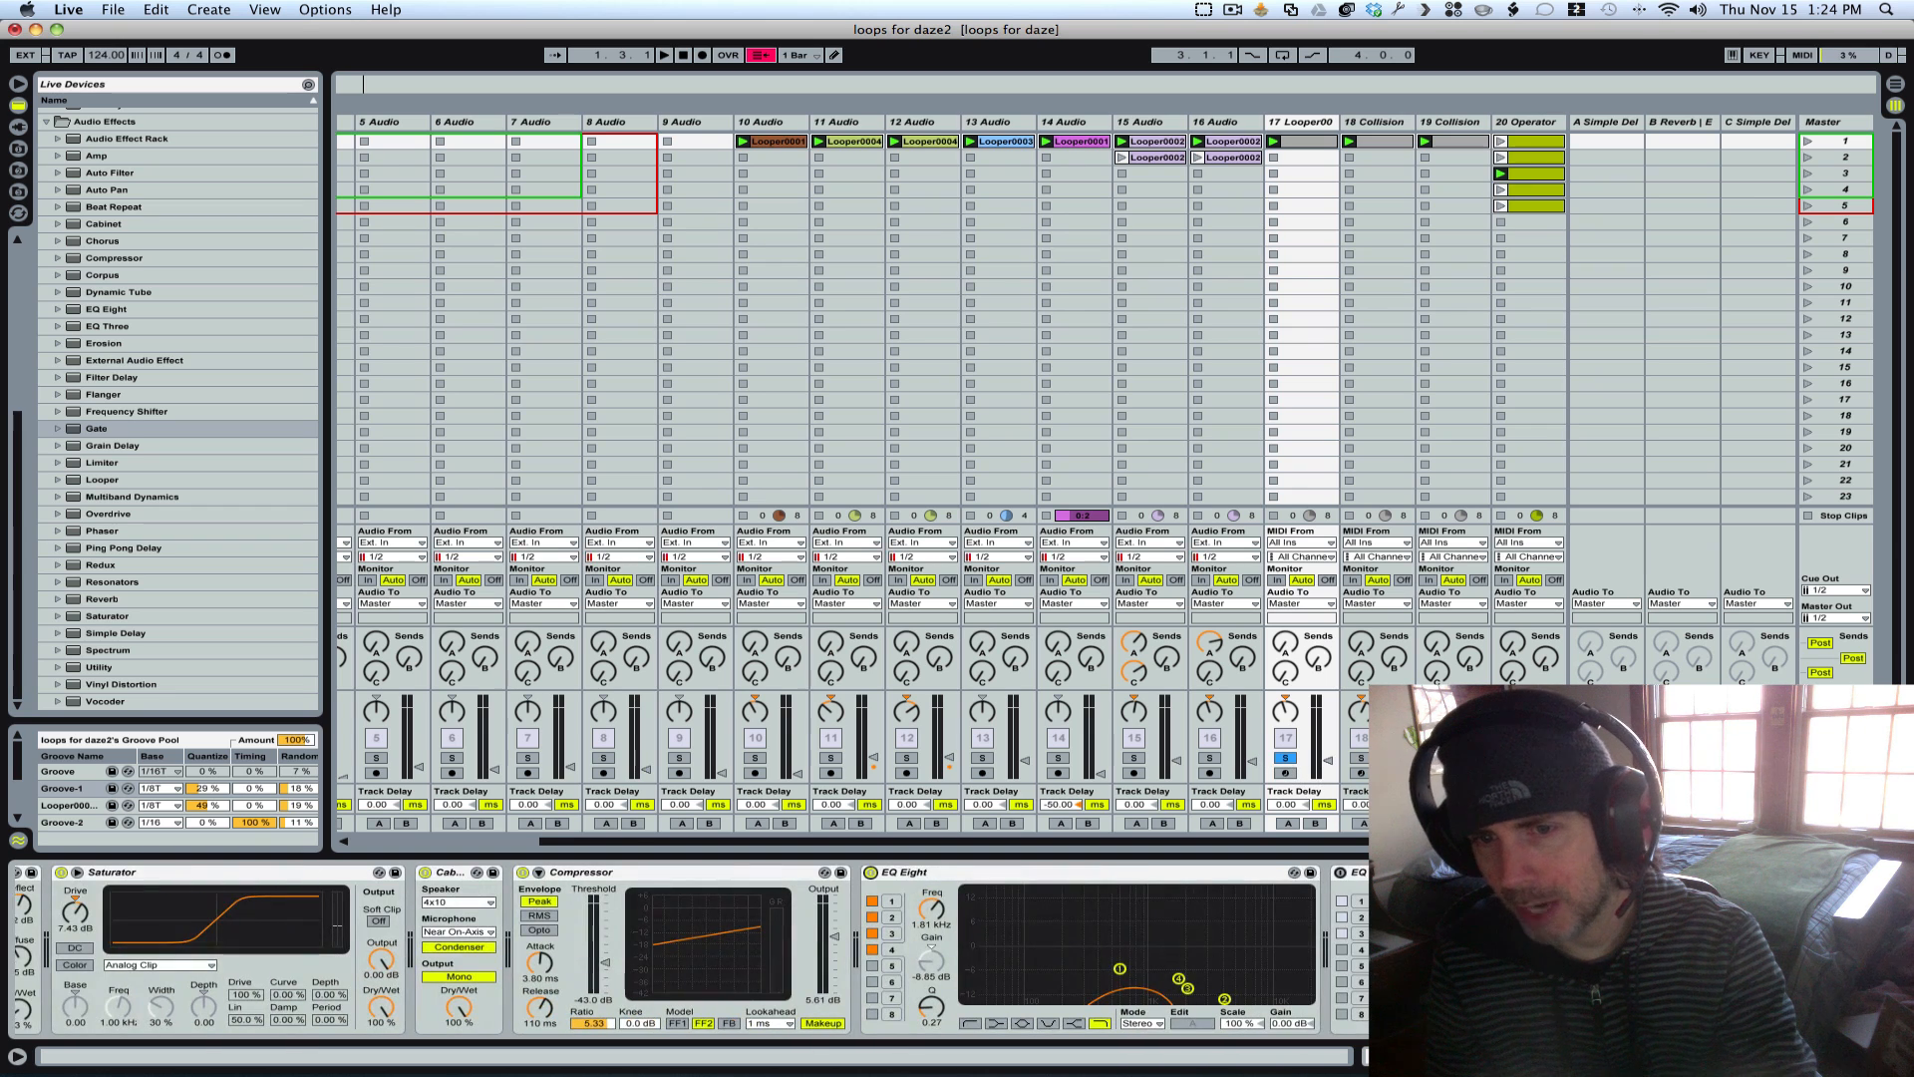
{"action": "left_click", "coordinate": [1342, 874]}
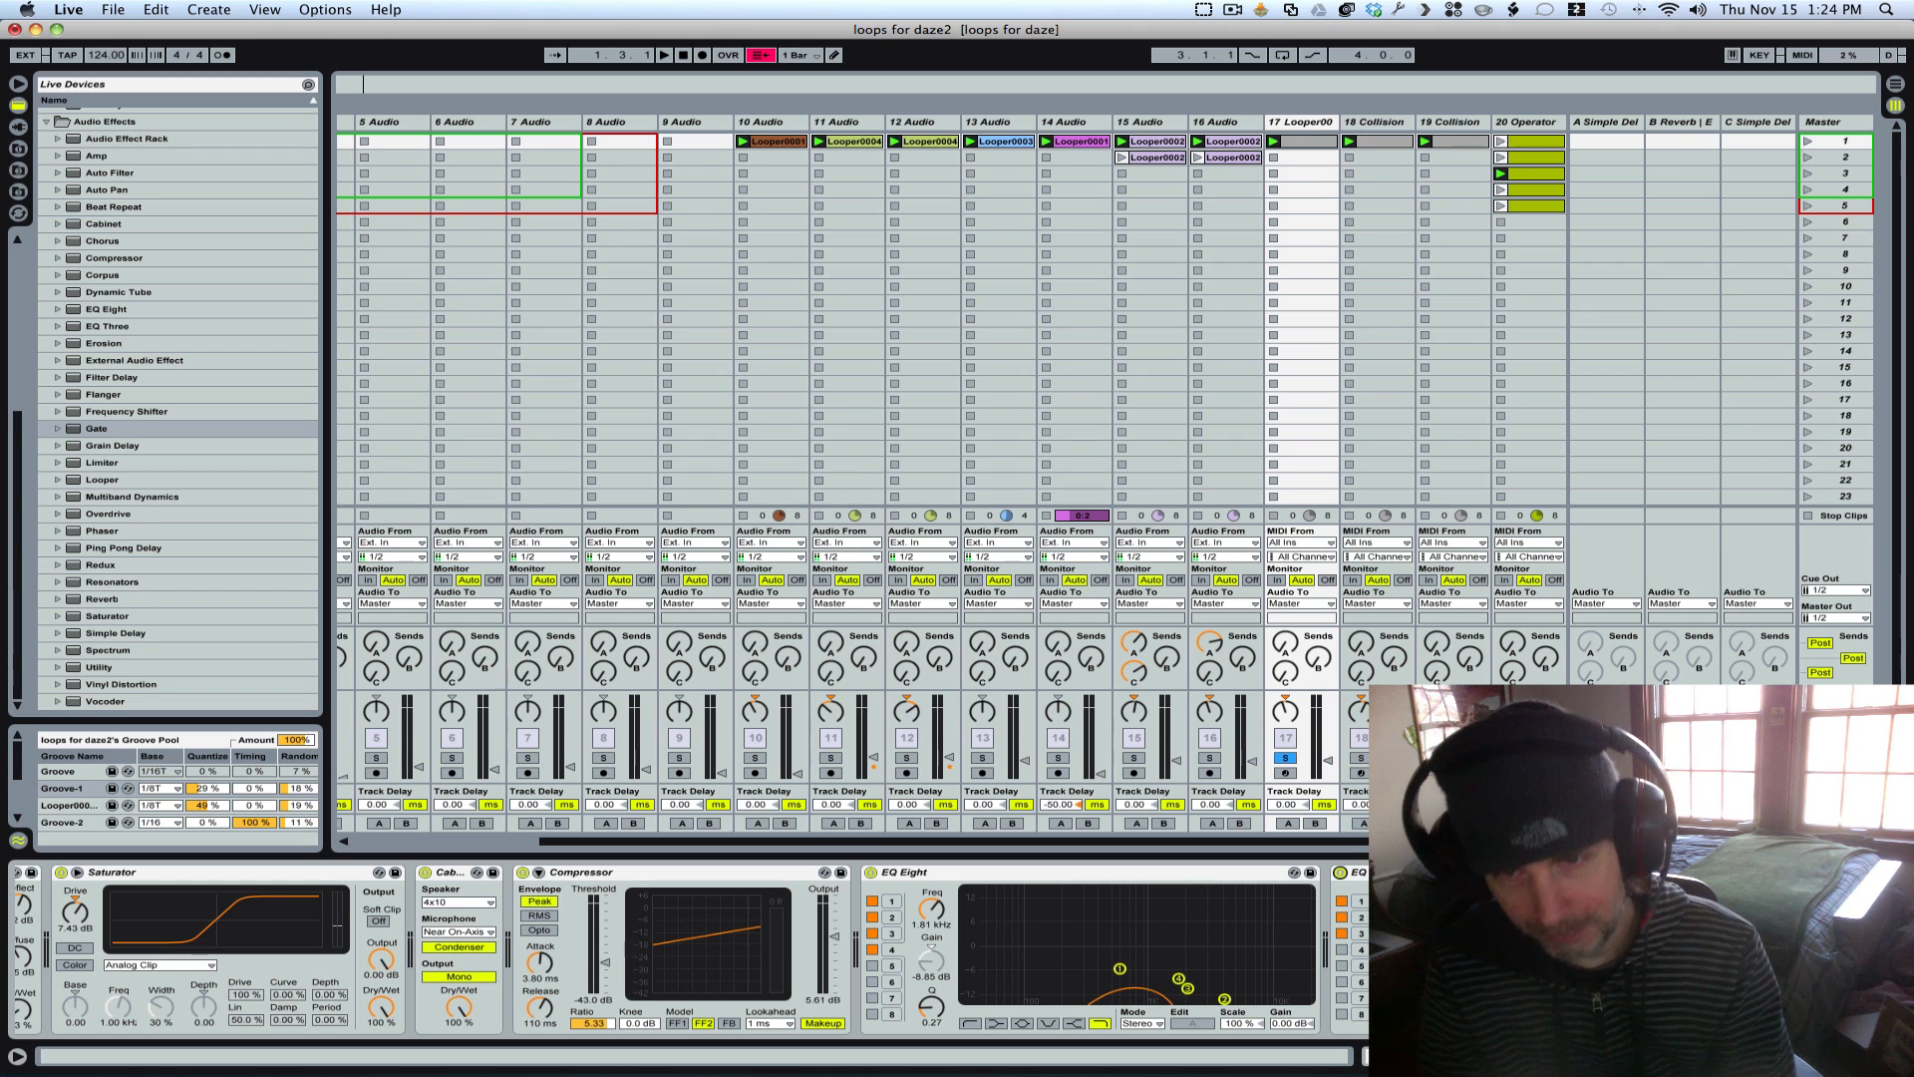
{"action": "key", "text": "space"}
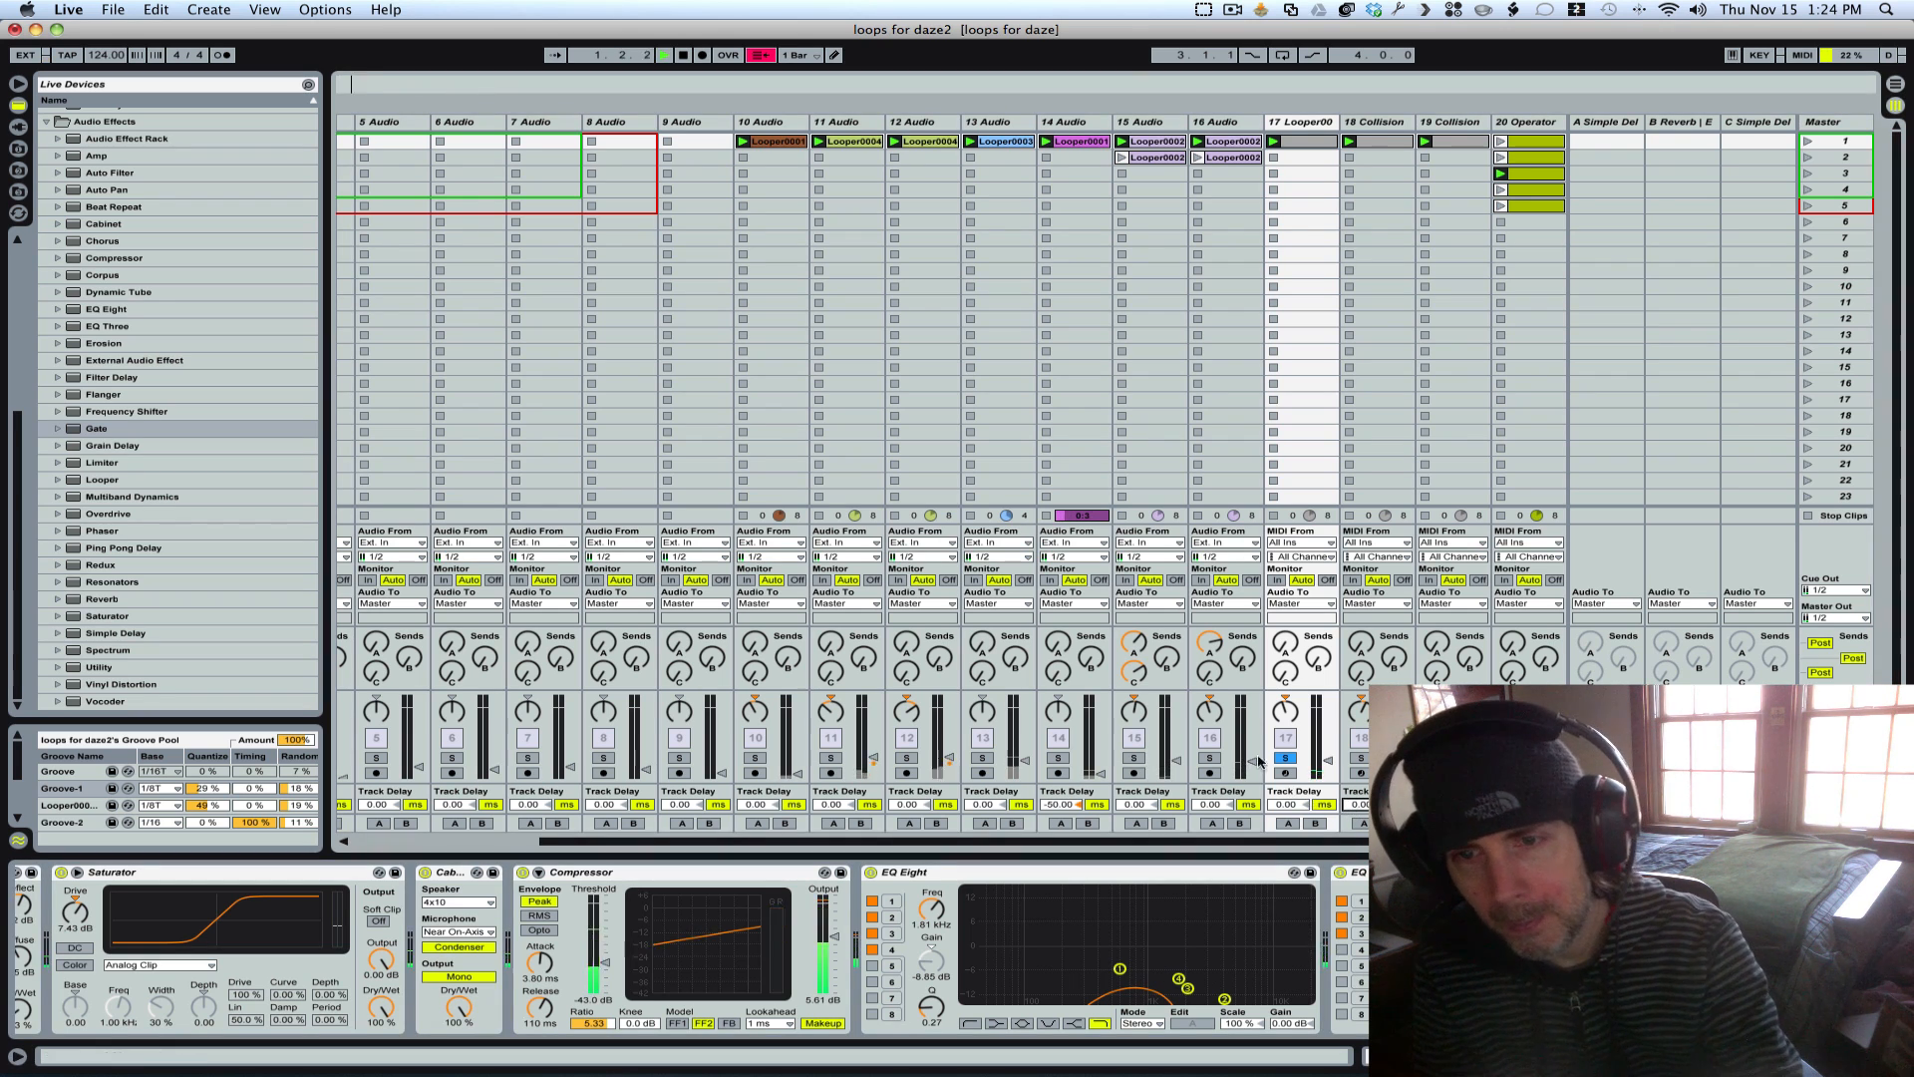
{"action": "left_click_drag", "start_coordinate": [1328, 762], "coordinate": [1328, 760]}
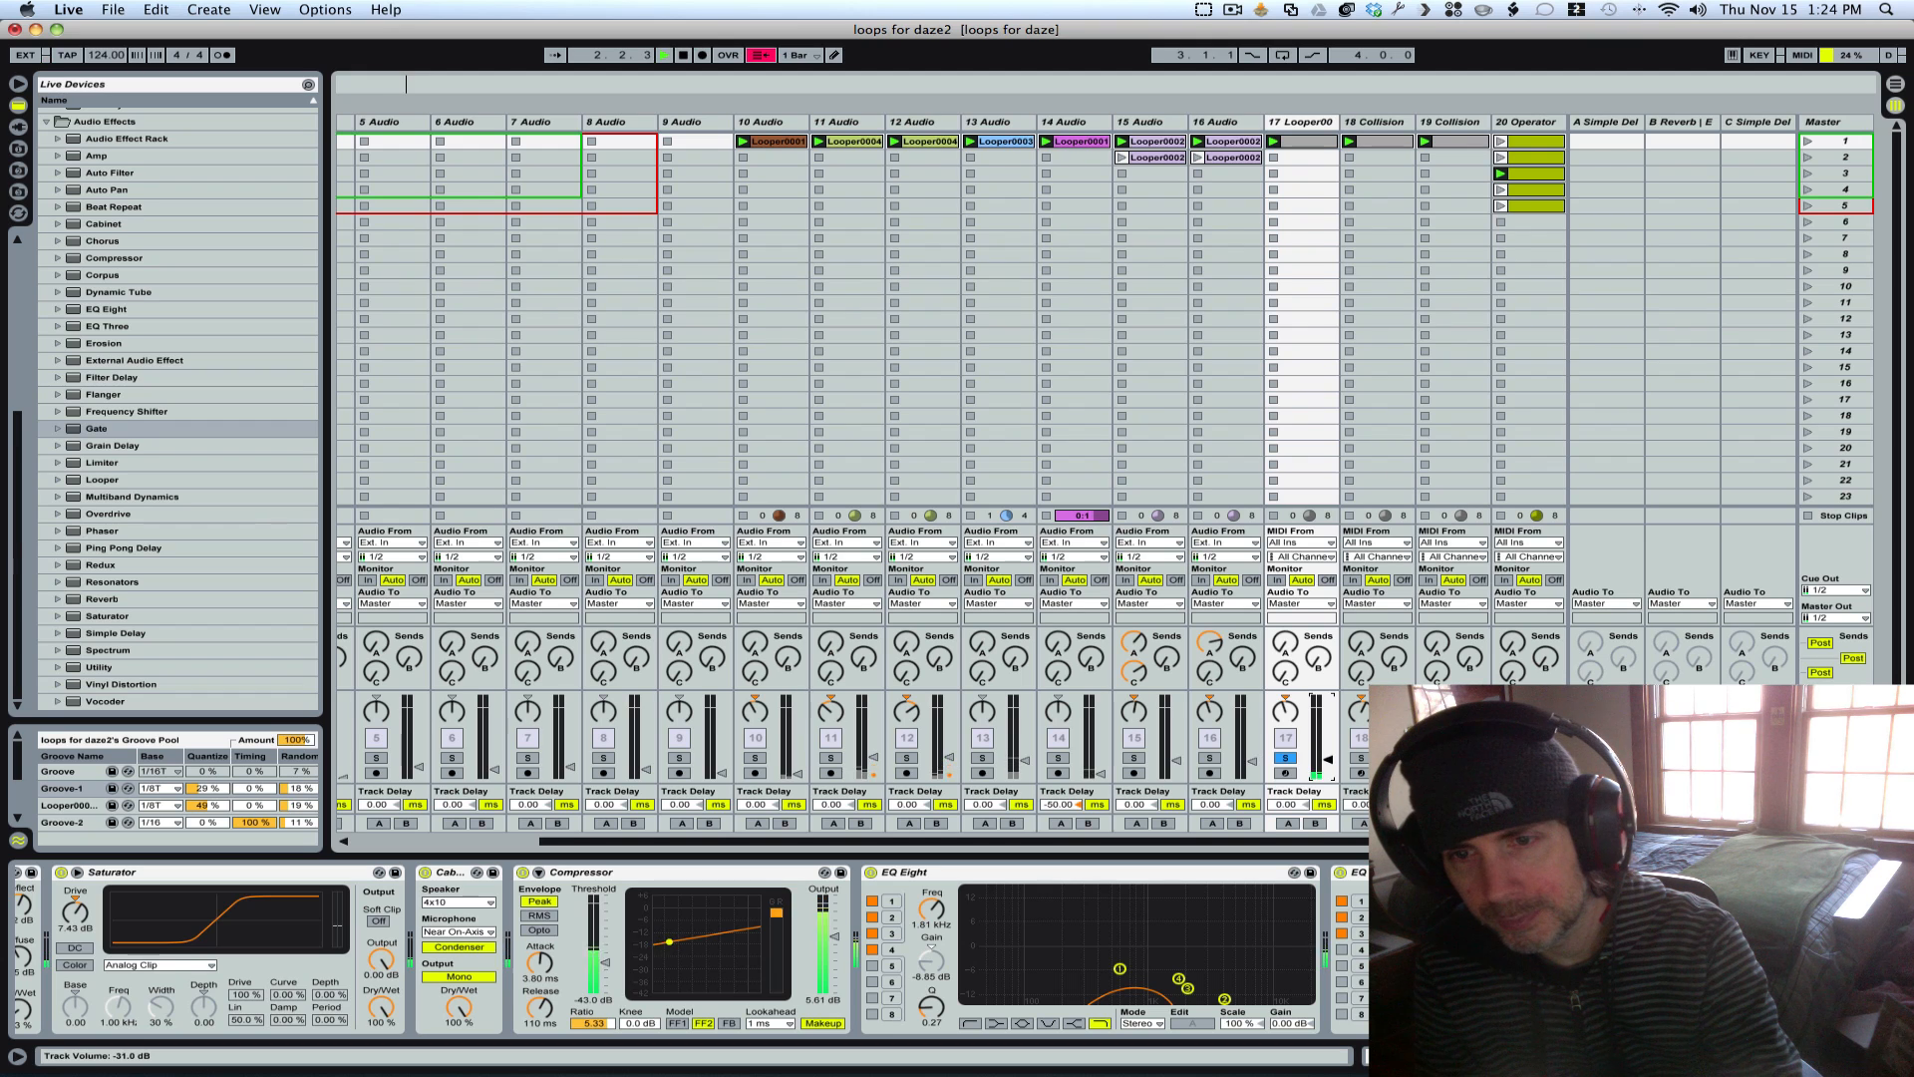
Step: Audition track 18 soloed together with 17, and view the scene 1 MIDI clips of tracks 18 and 19
{"action": "left_click", "coordinate": [1360, 759]}
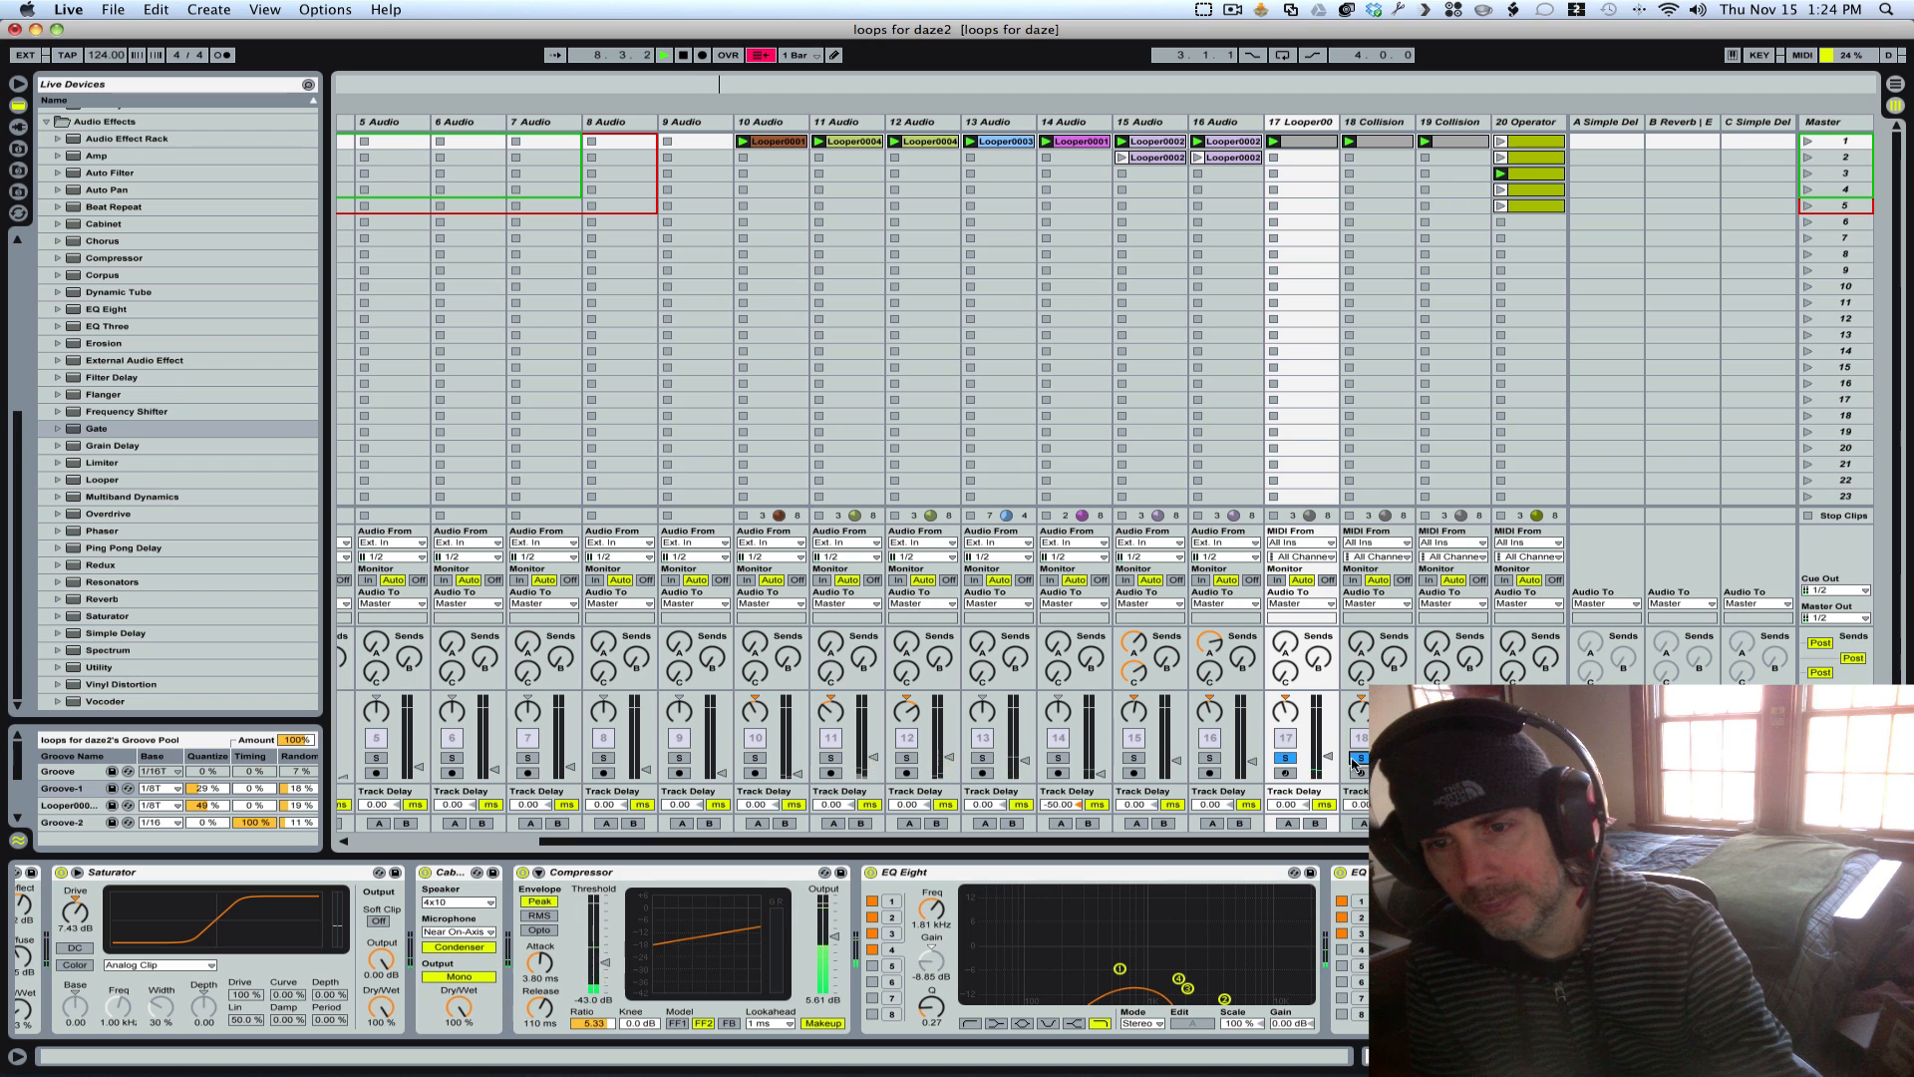
{"action": "key", "text": "space"}
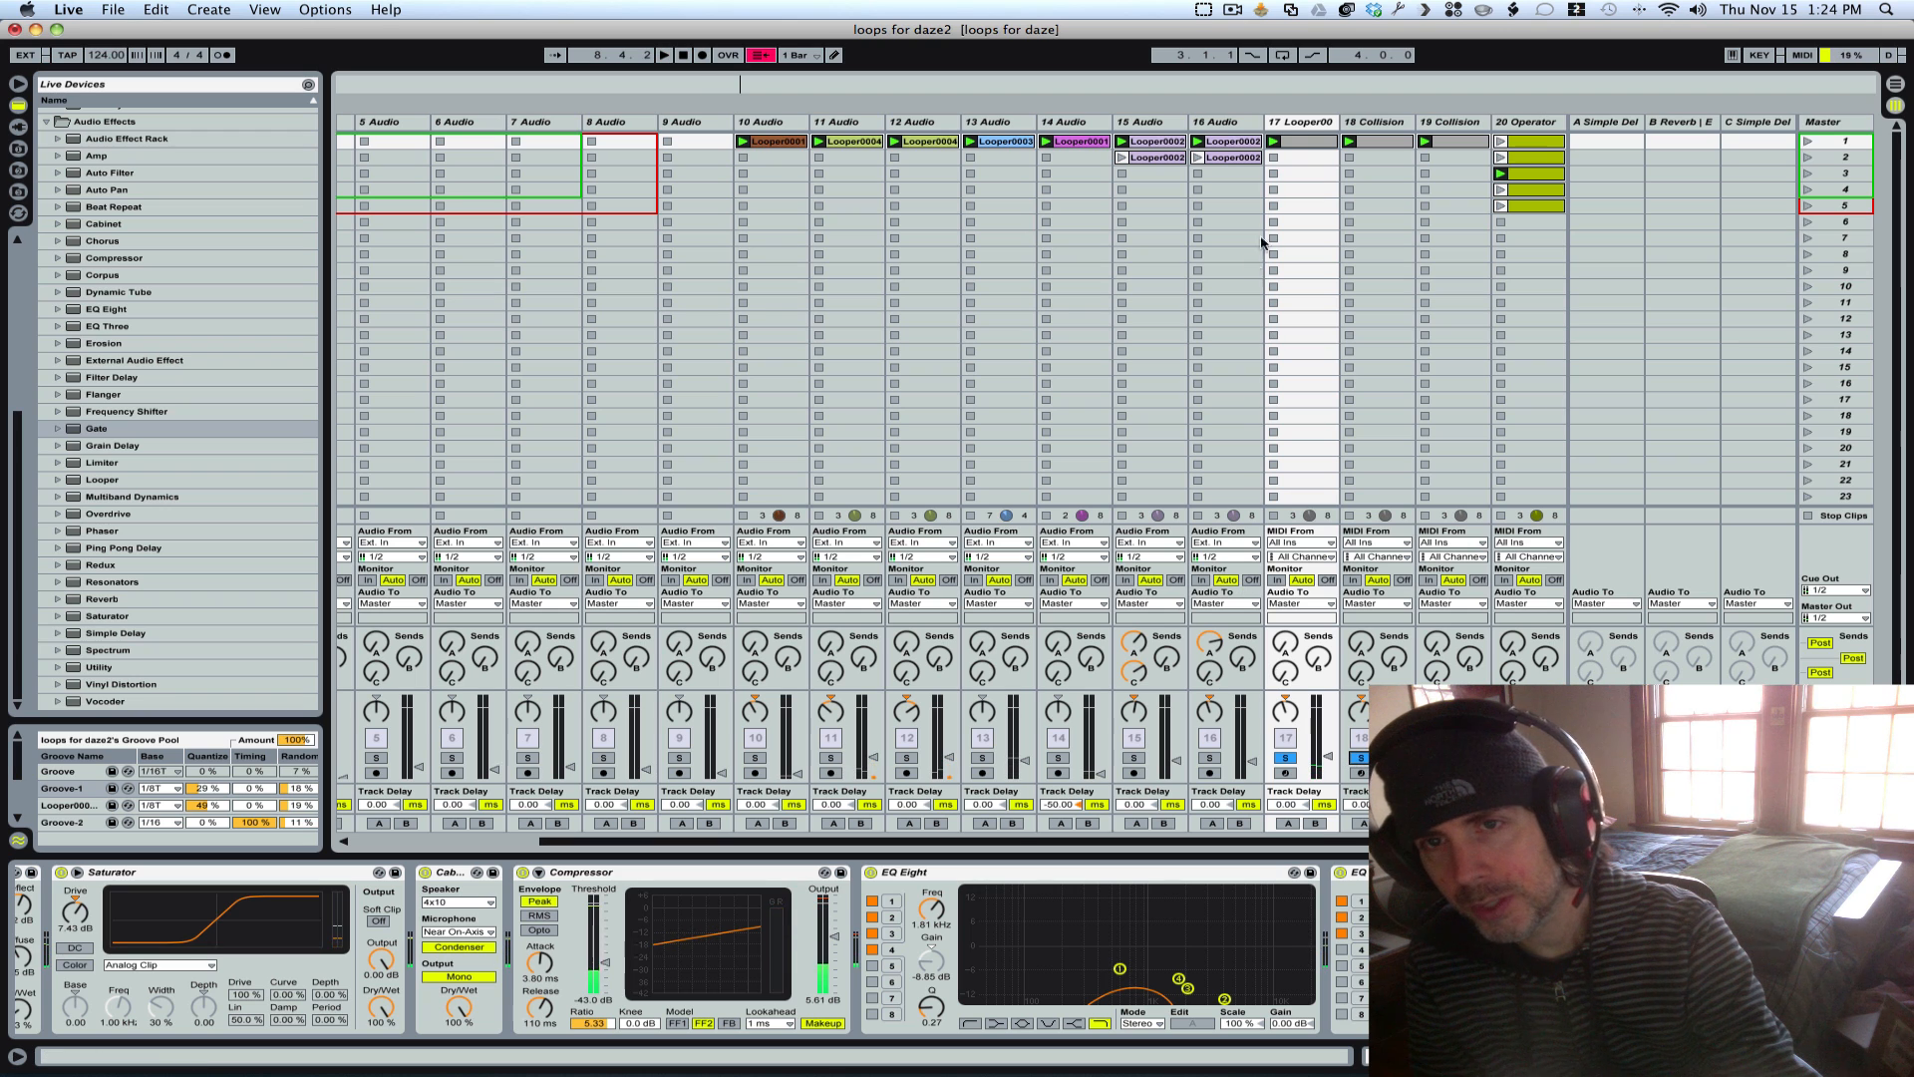
{"action": "left_click", "coordinate": [1298, 143]}
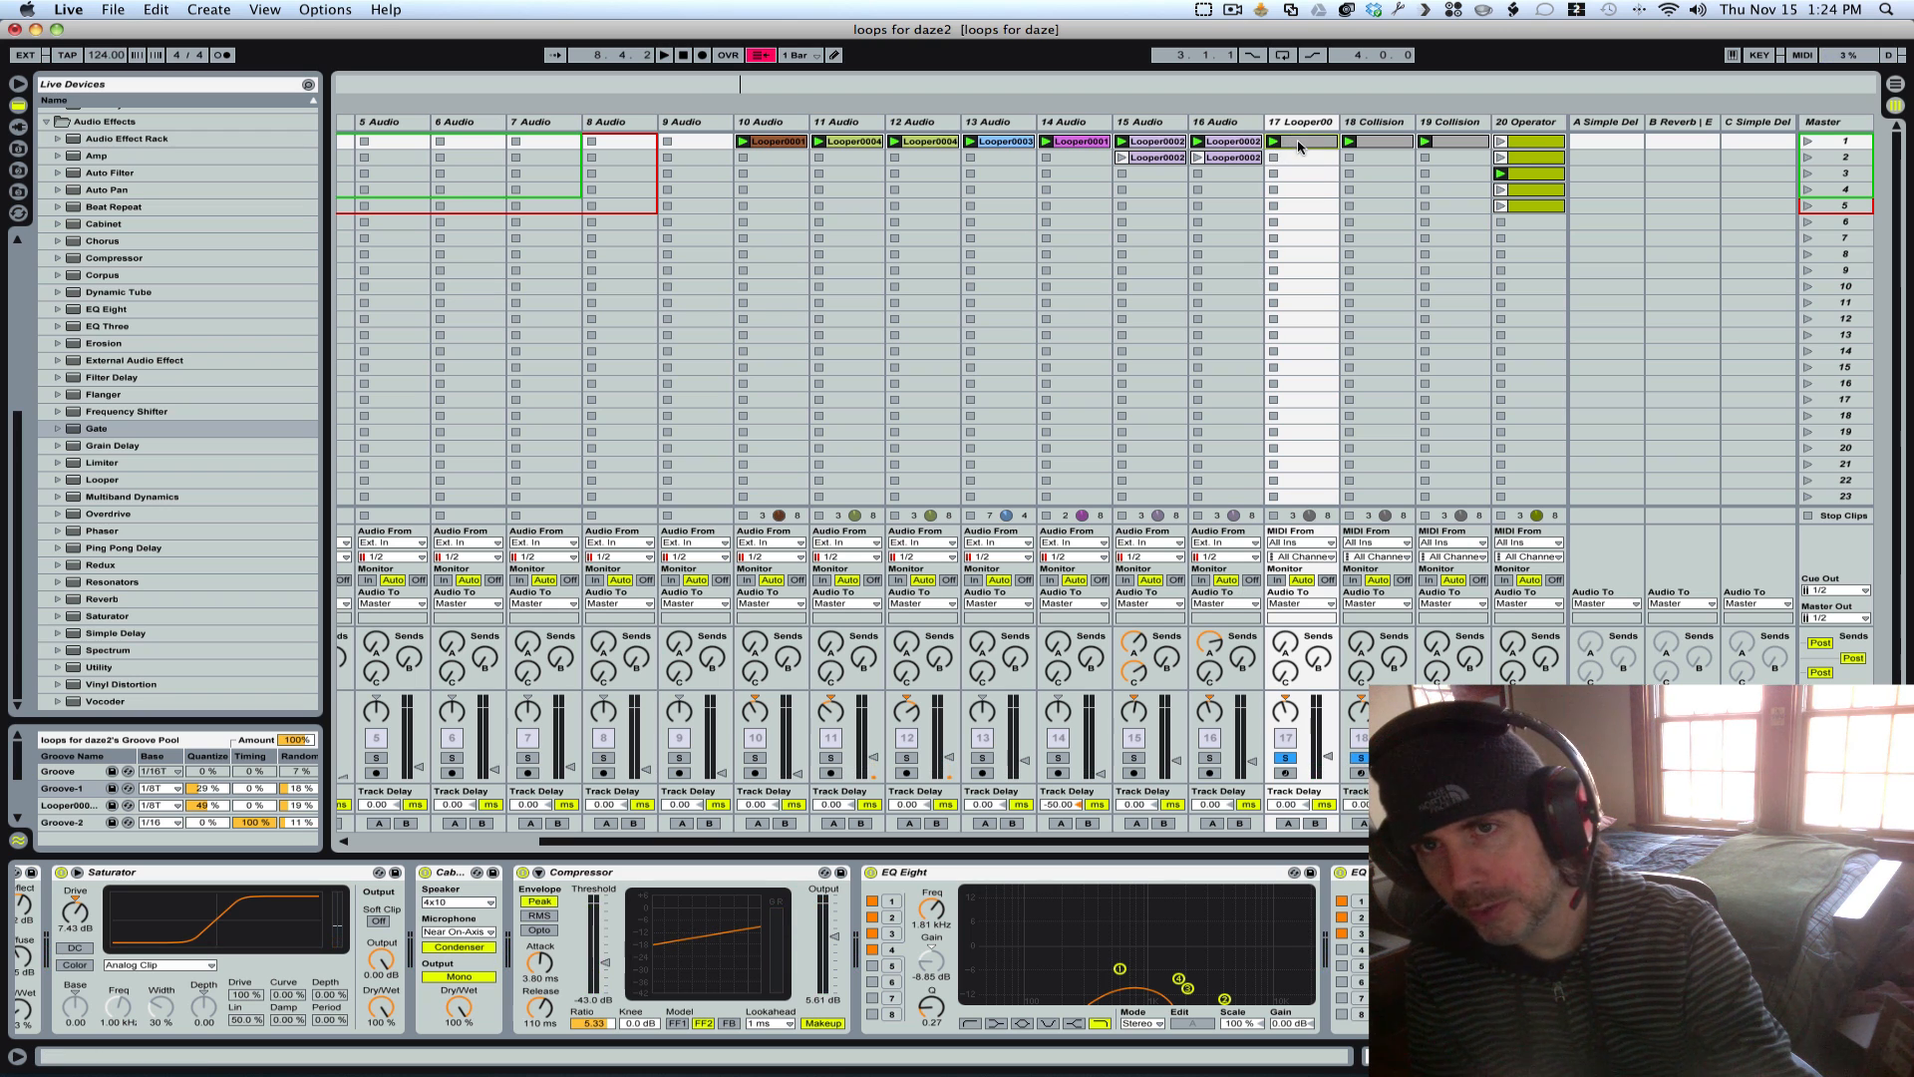
{"action": "left_click", "coordinate": [1389, 146]}
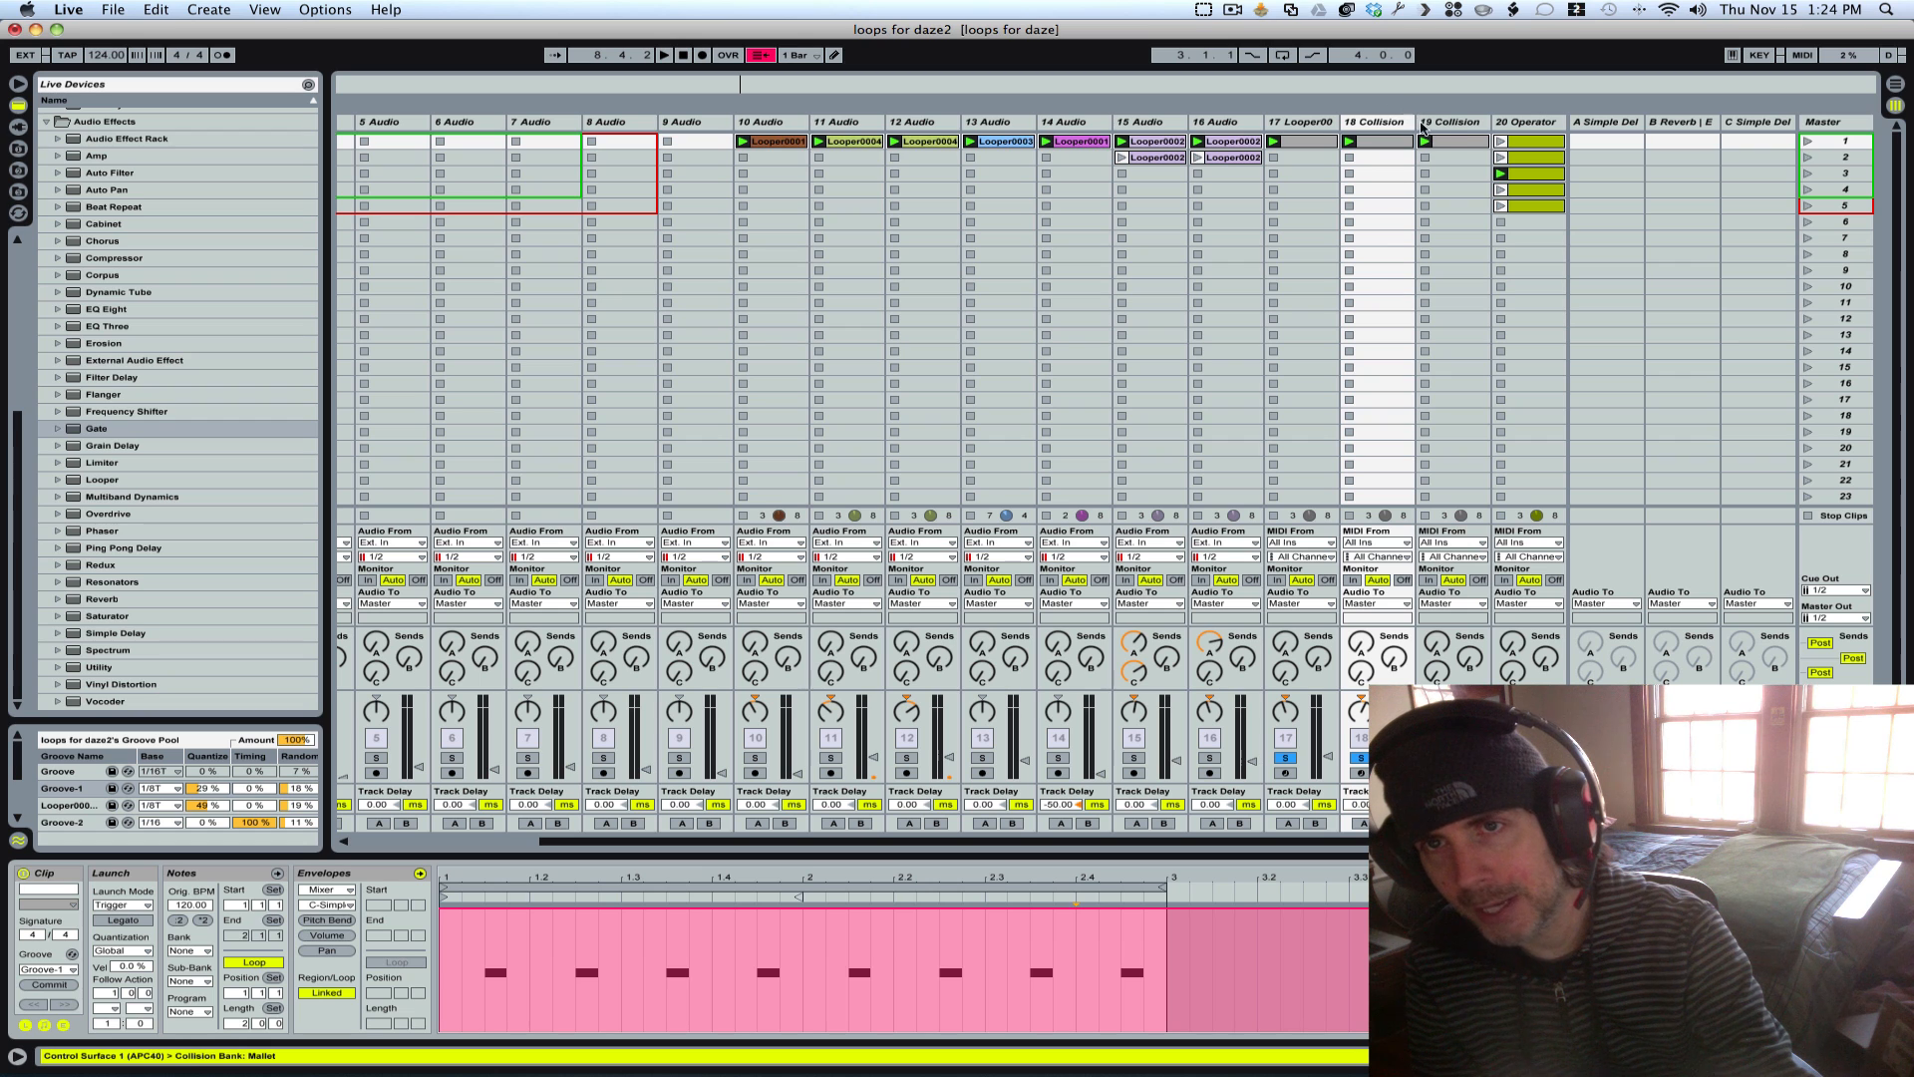
{"action": "left_click", "coordinate": [1450, 144]}
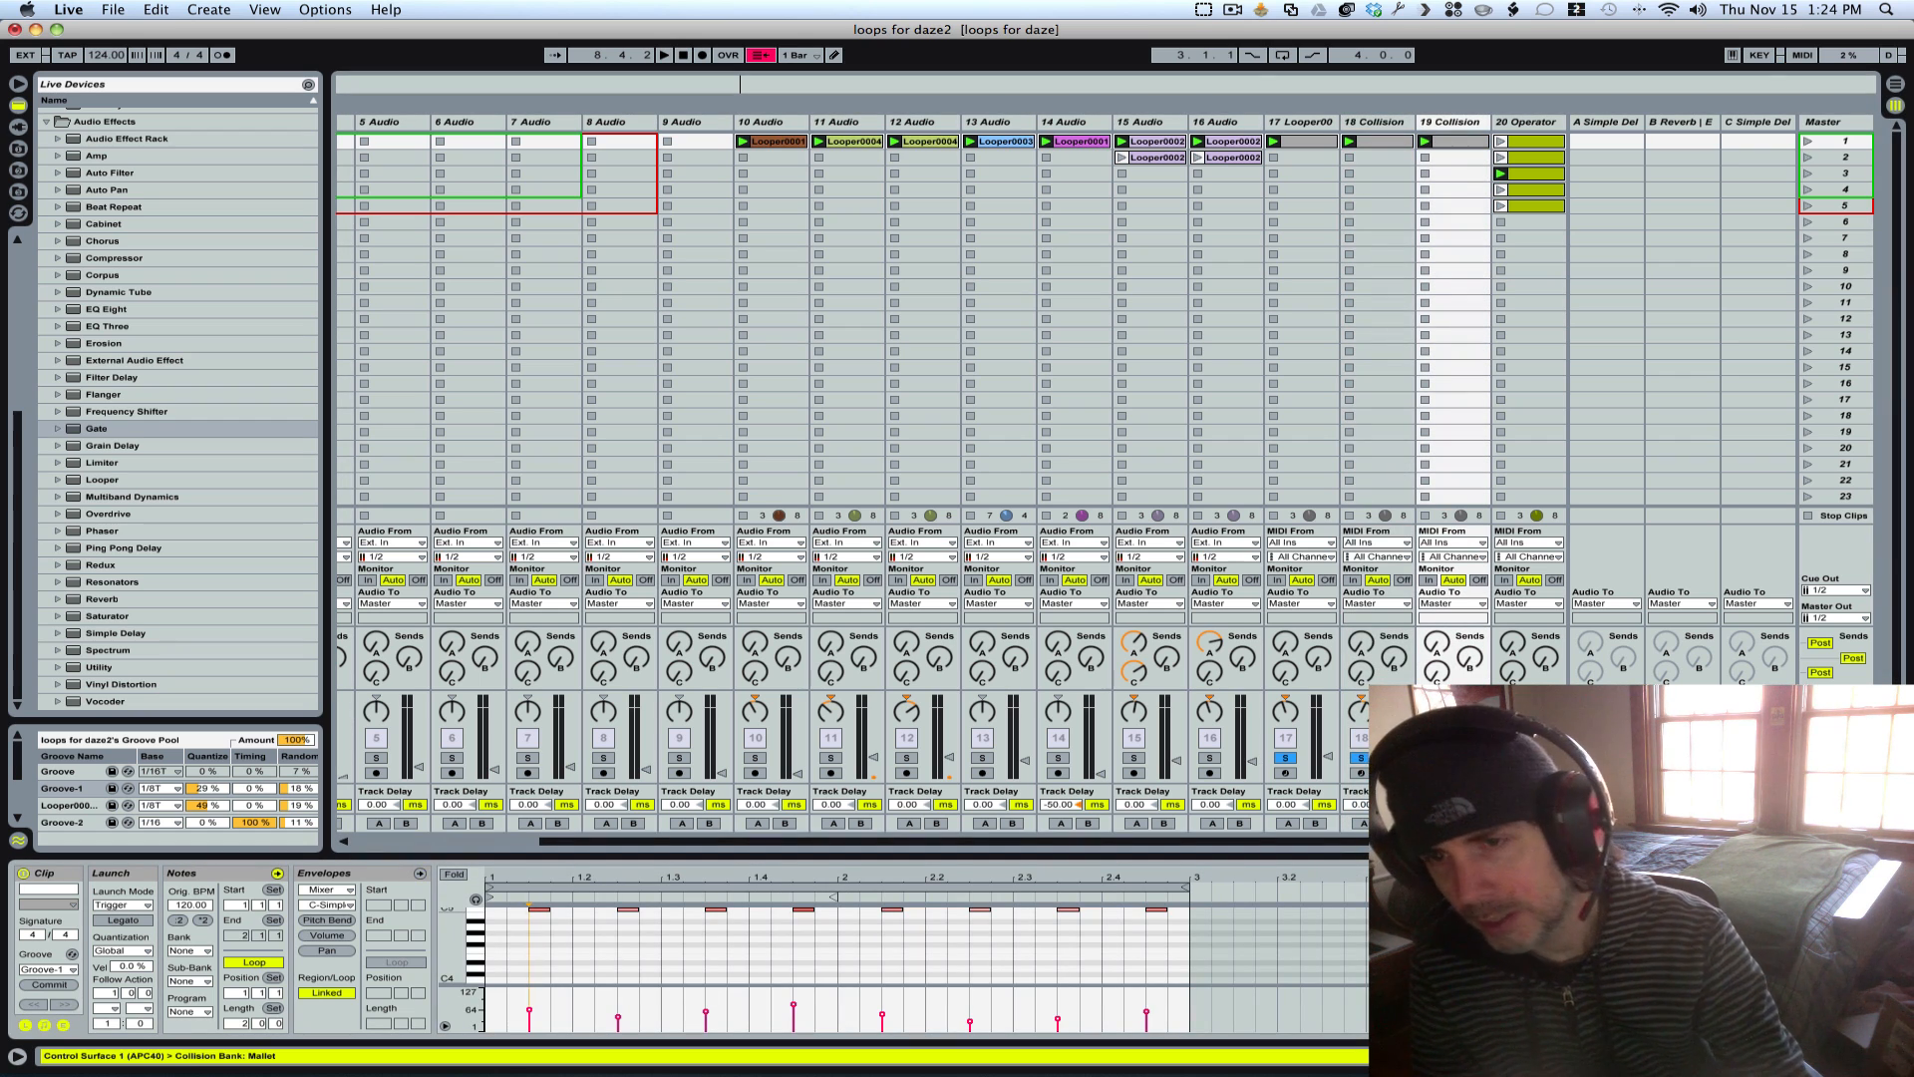
Step: Play the soloed tracks together, adding tracks 16 Audio and 15 Audio to the solo one after the other
{"action": "key", "text": "space"}
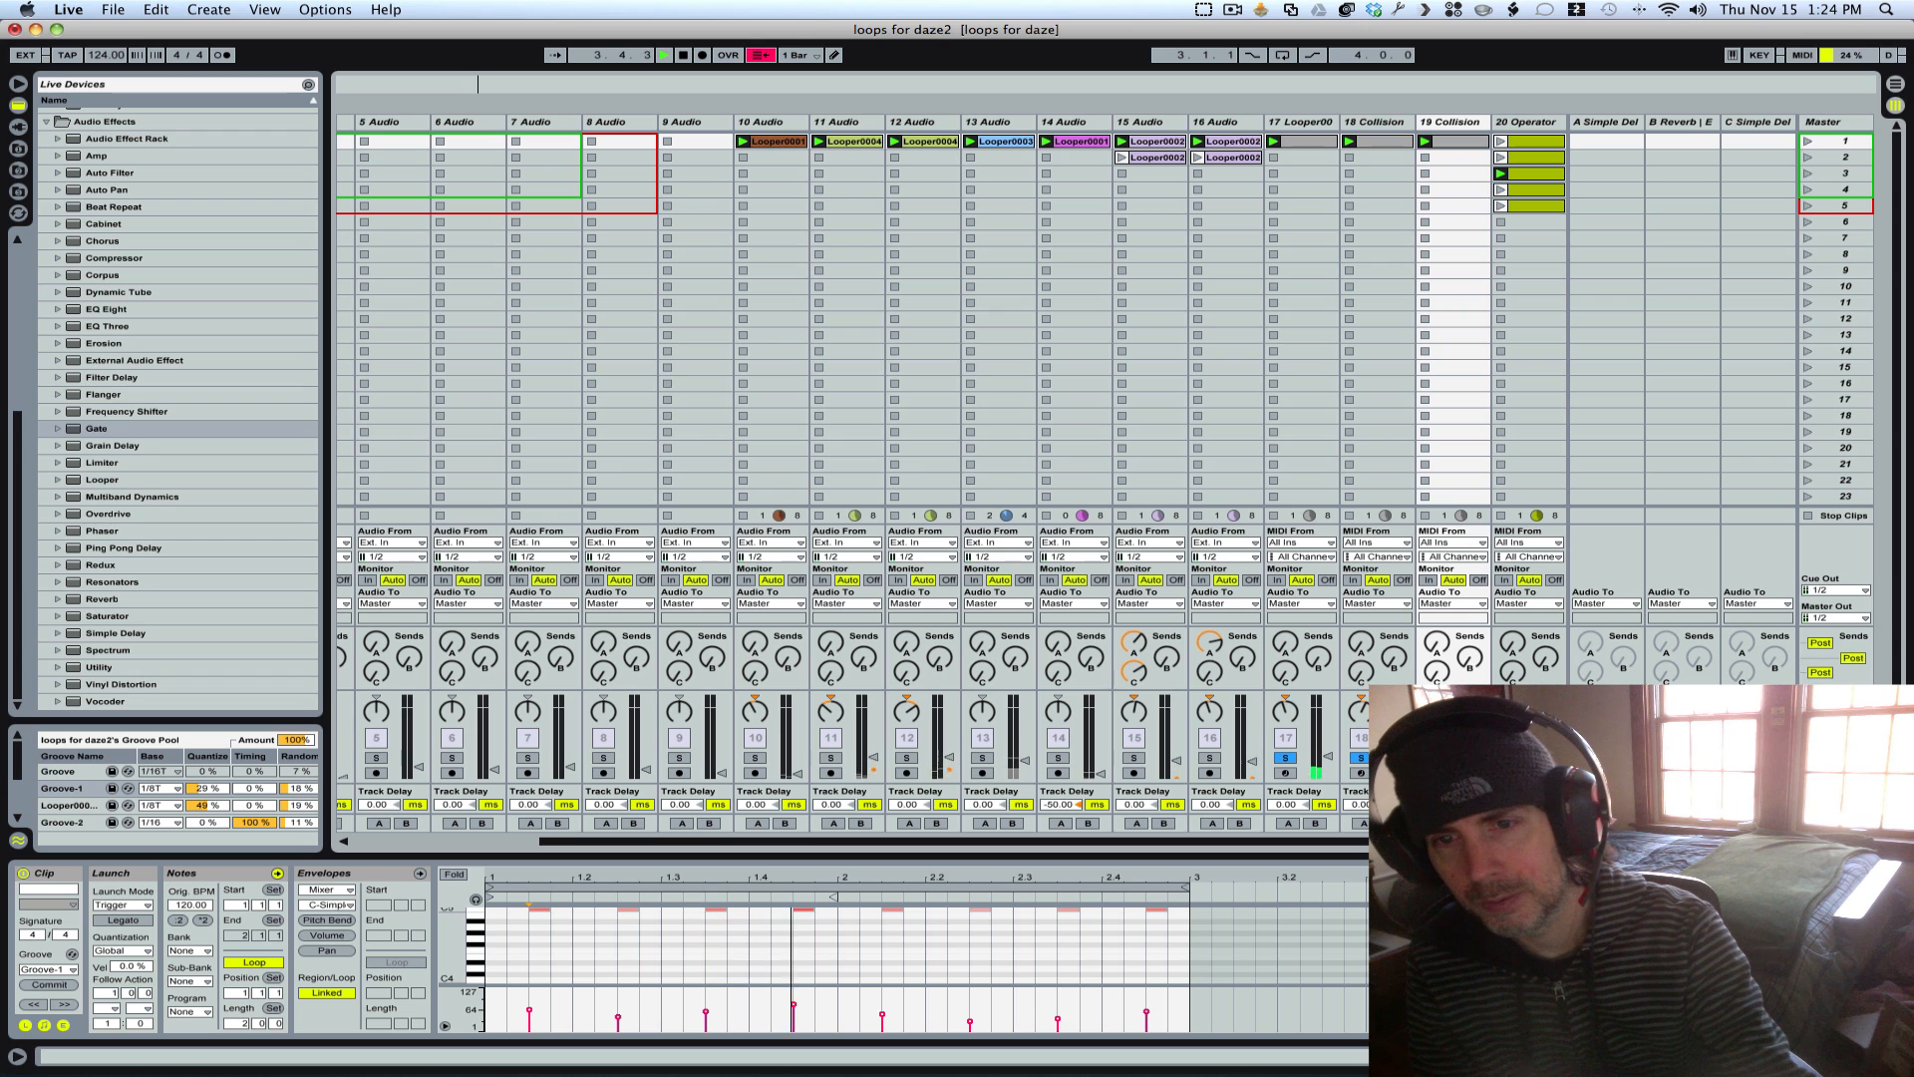
{"action": "left_click", "coordinate": [1212, 760]}
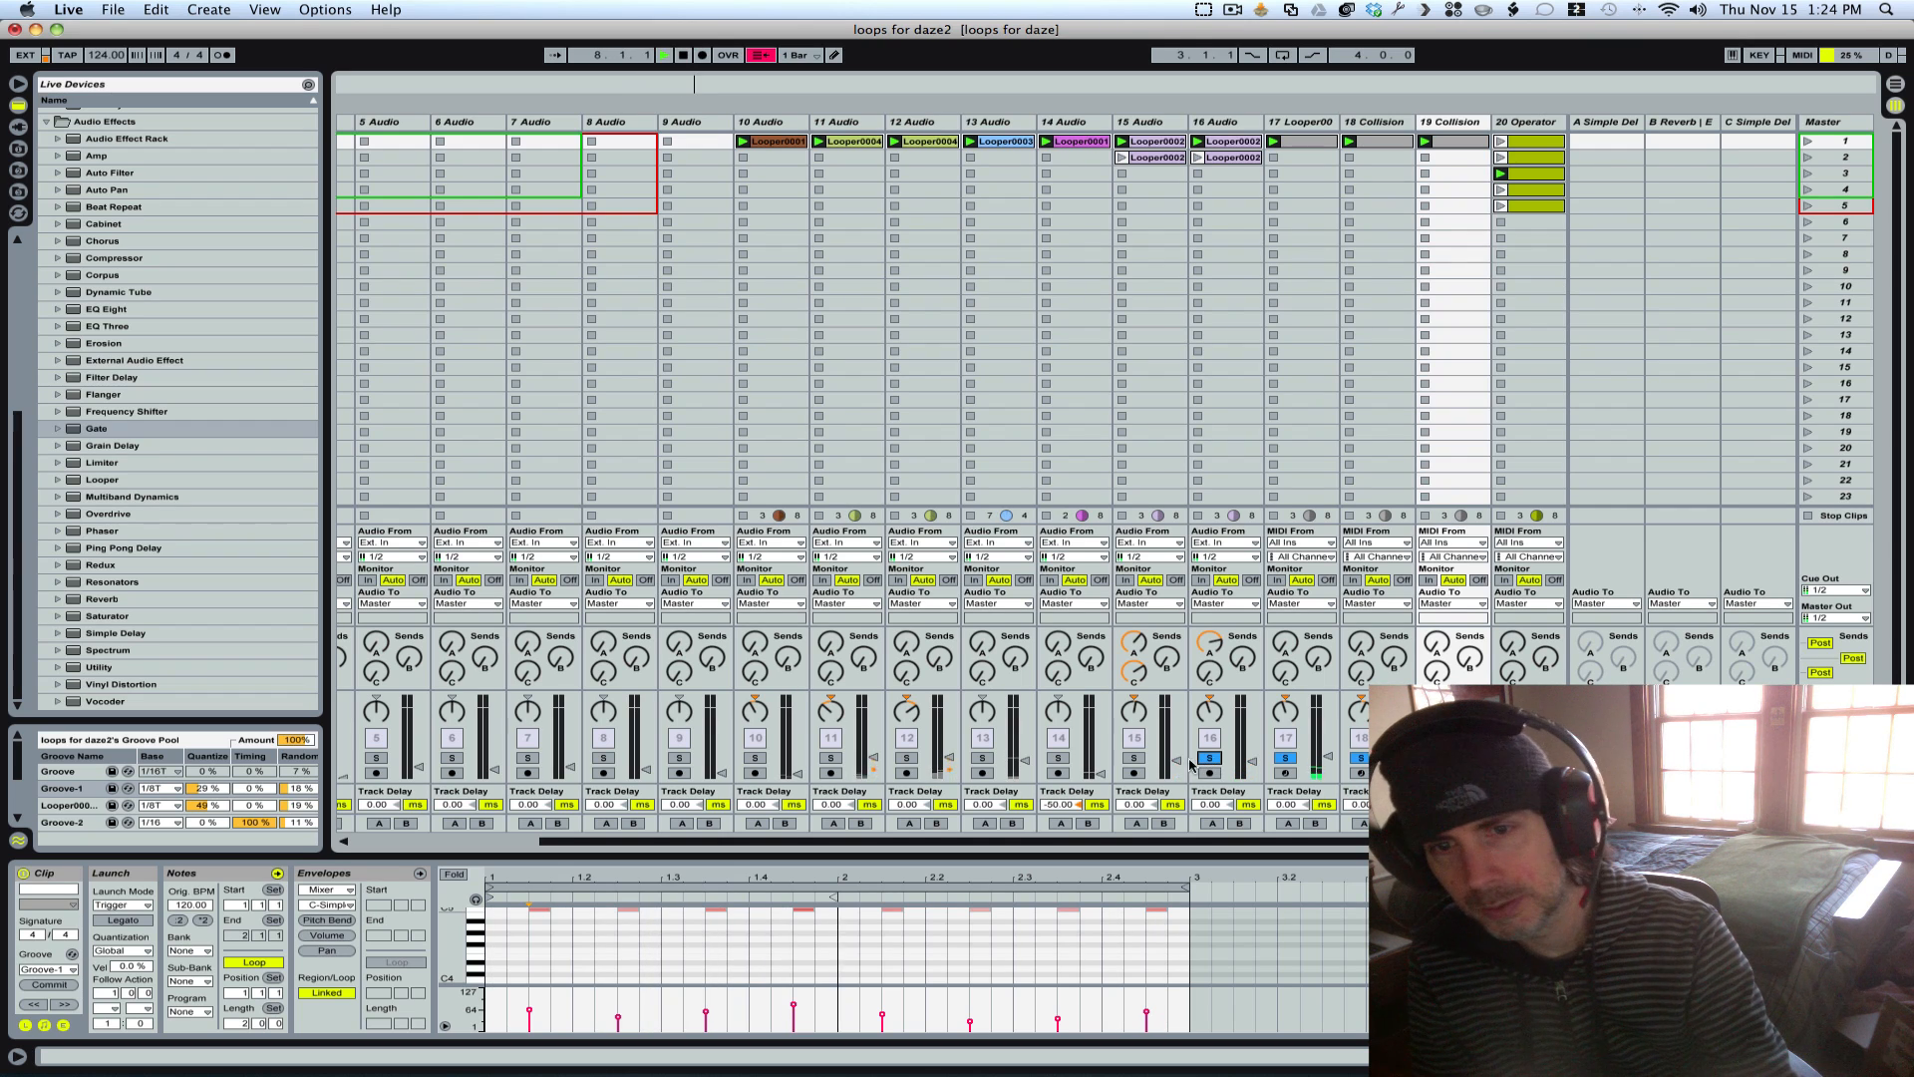
{"action": "left_click", "coordinate": [1135, 760]}
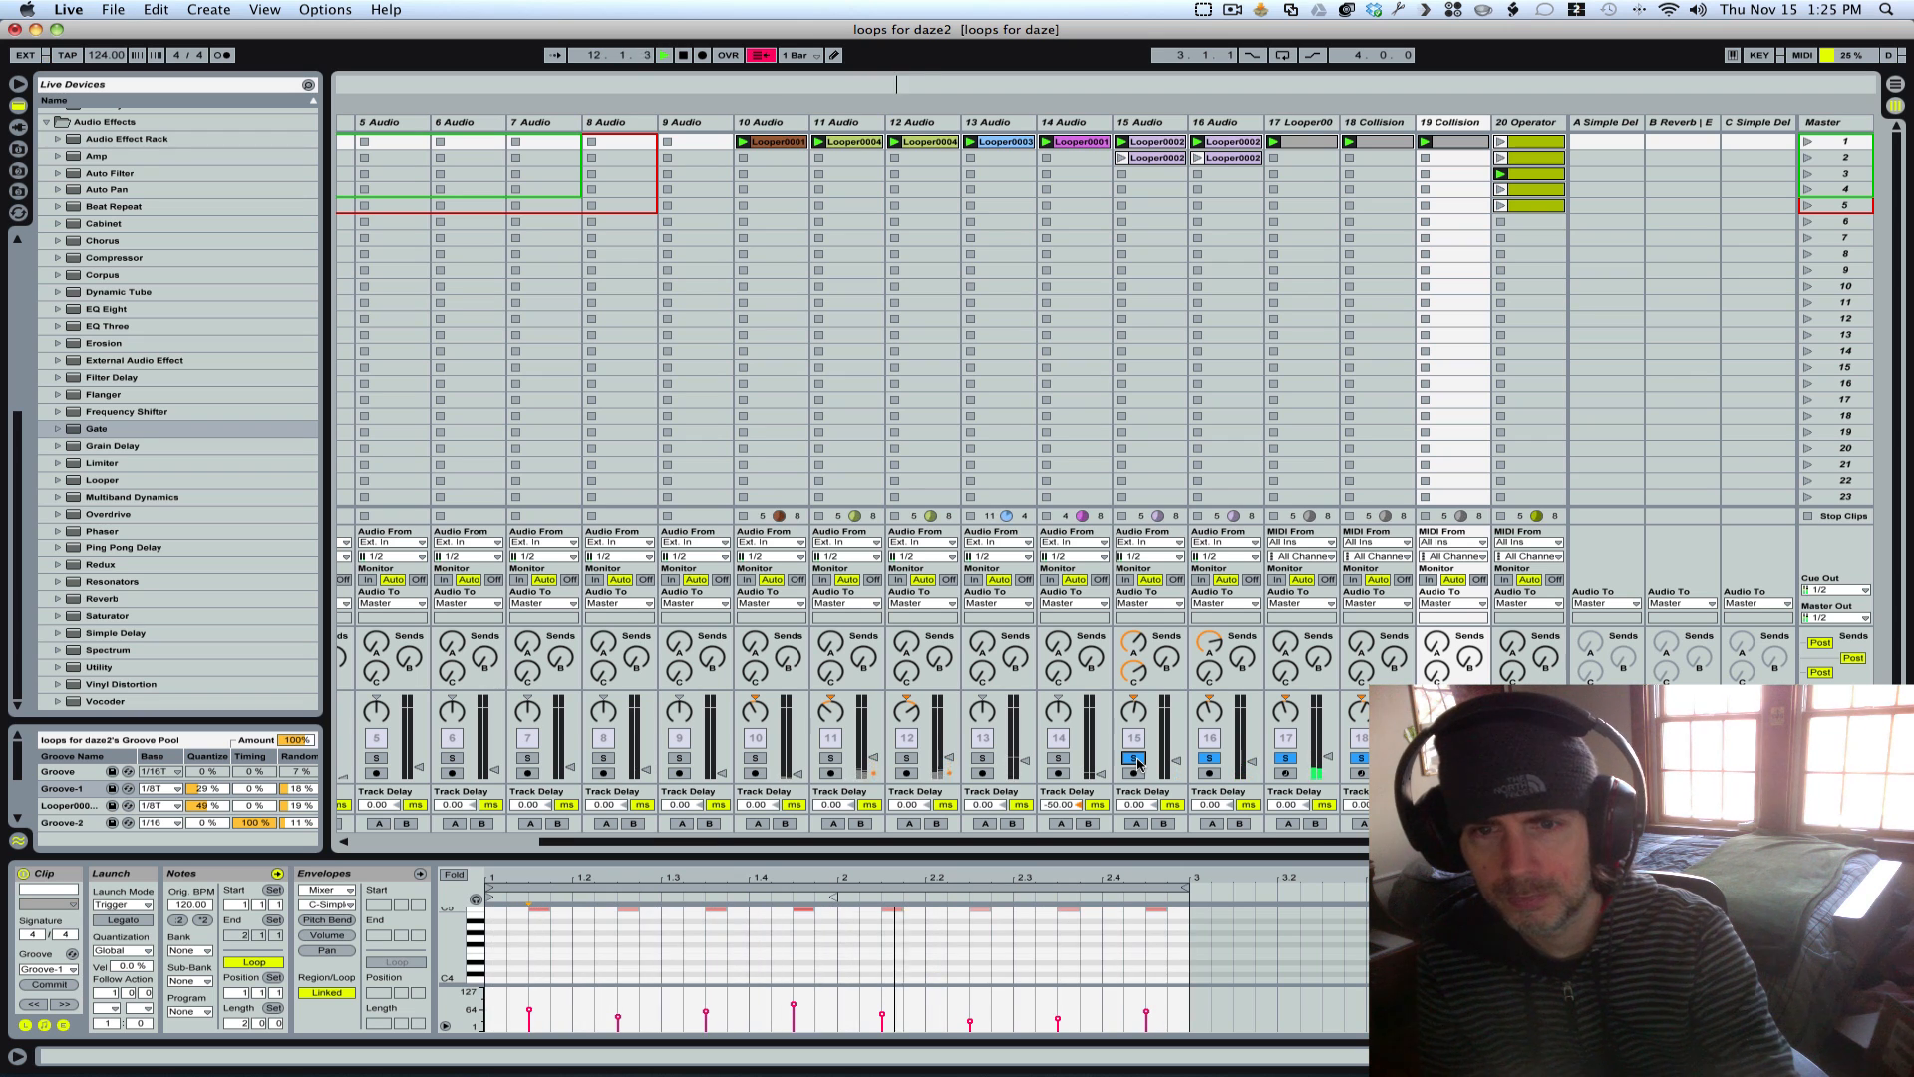
Step: Clear the track solos and select track 20 Operator
{"action": "left_click", "coordinate": [1135, 759]}
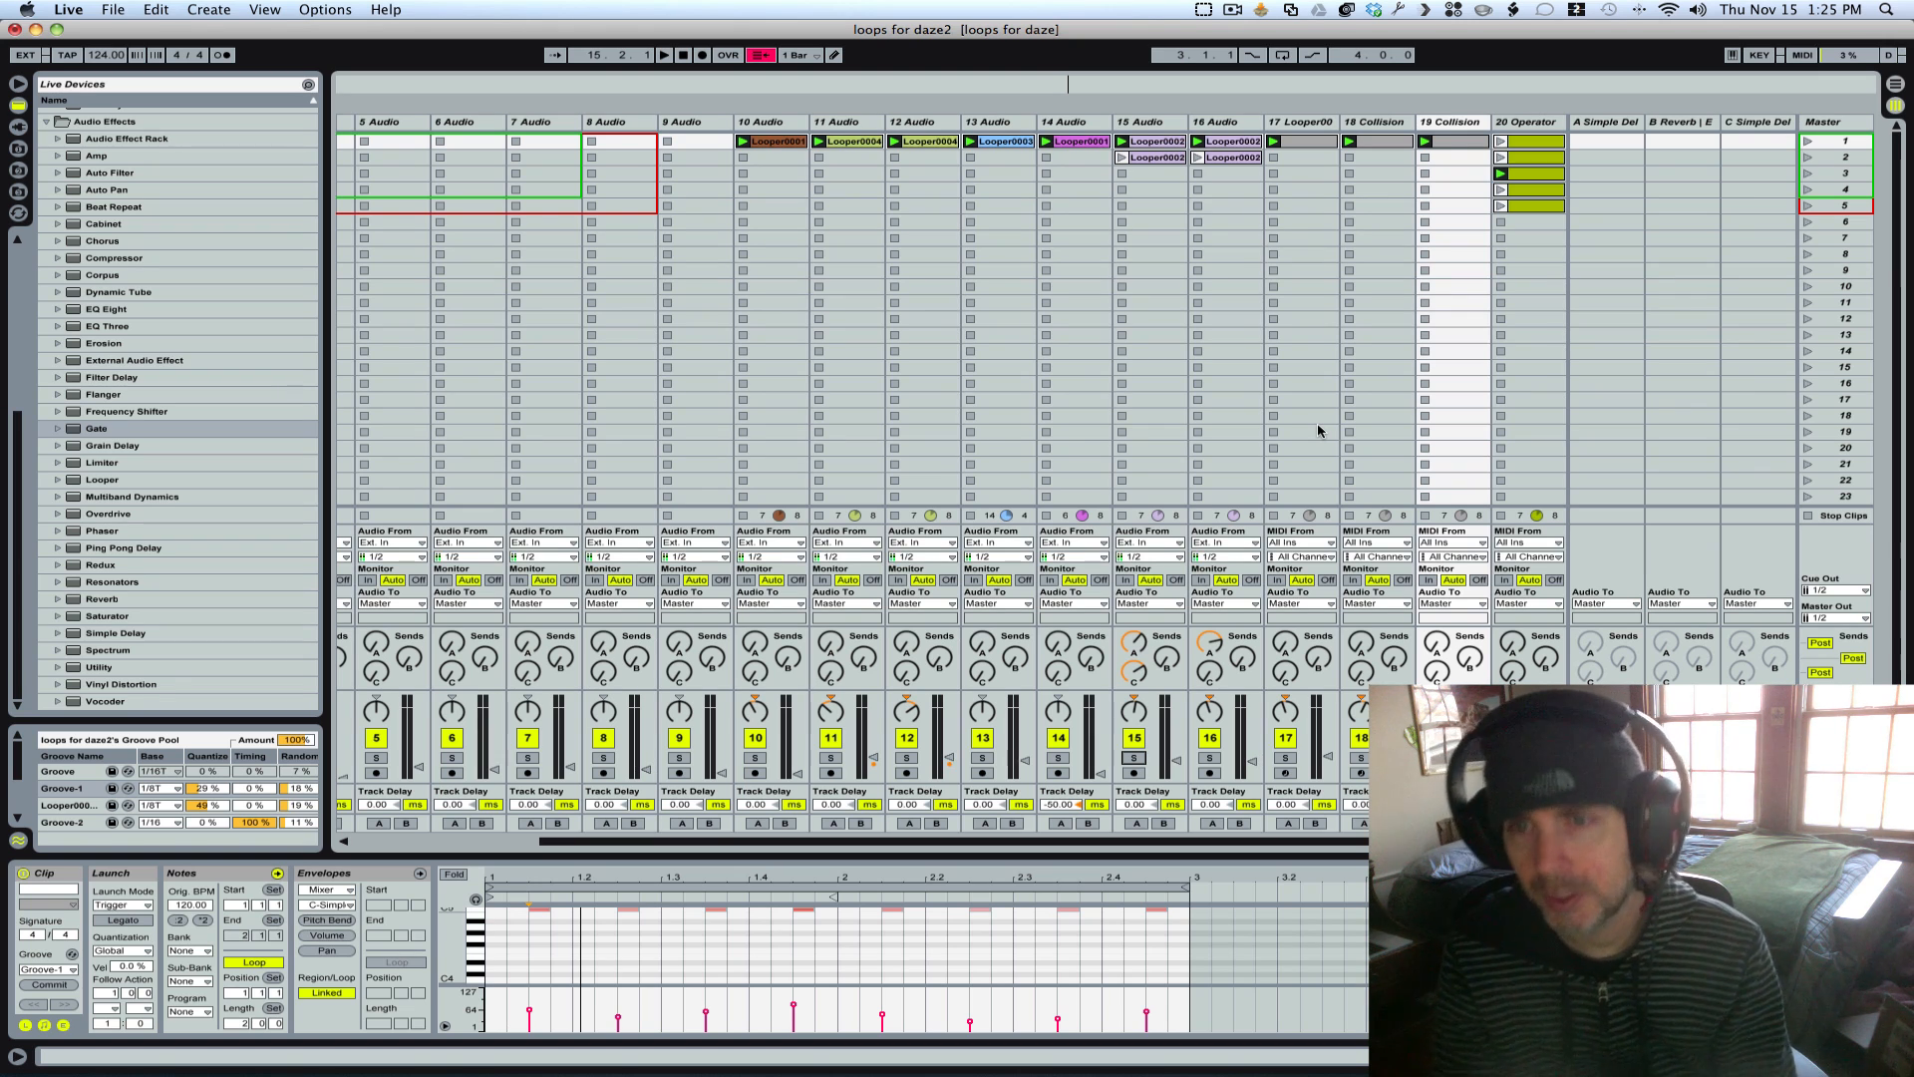
{"action": "left_click", "coordinate": [1524, 123]}
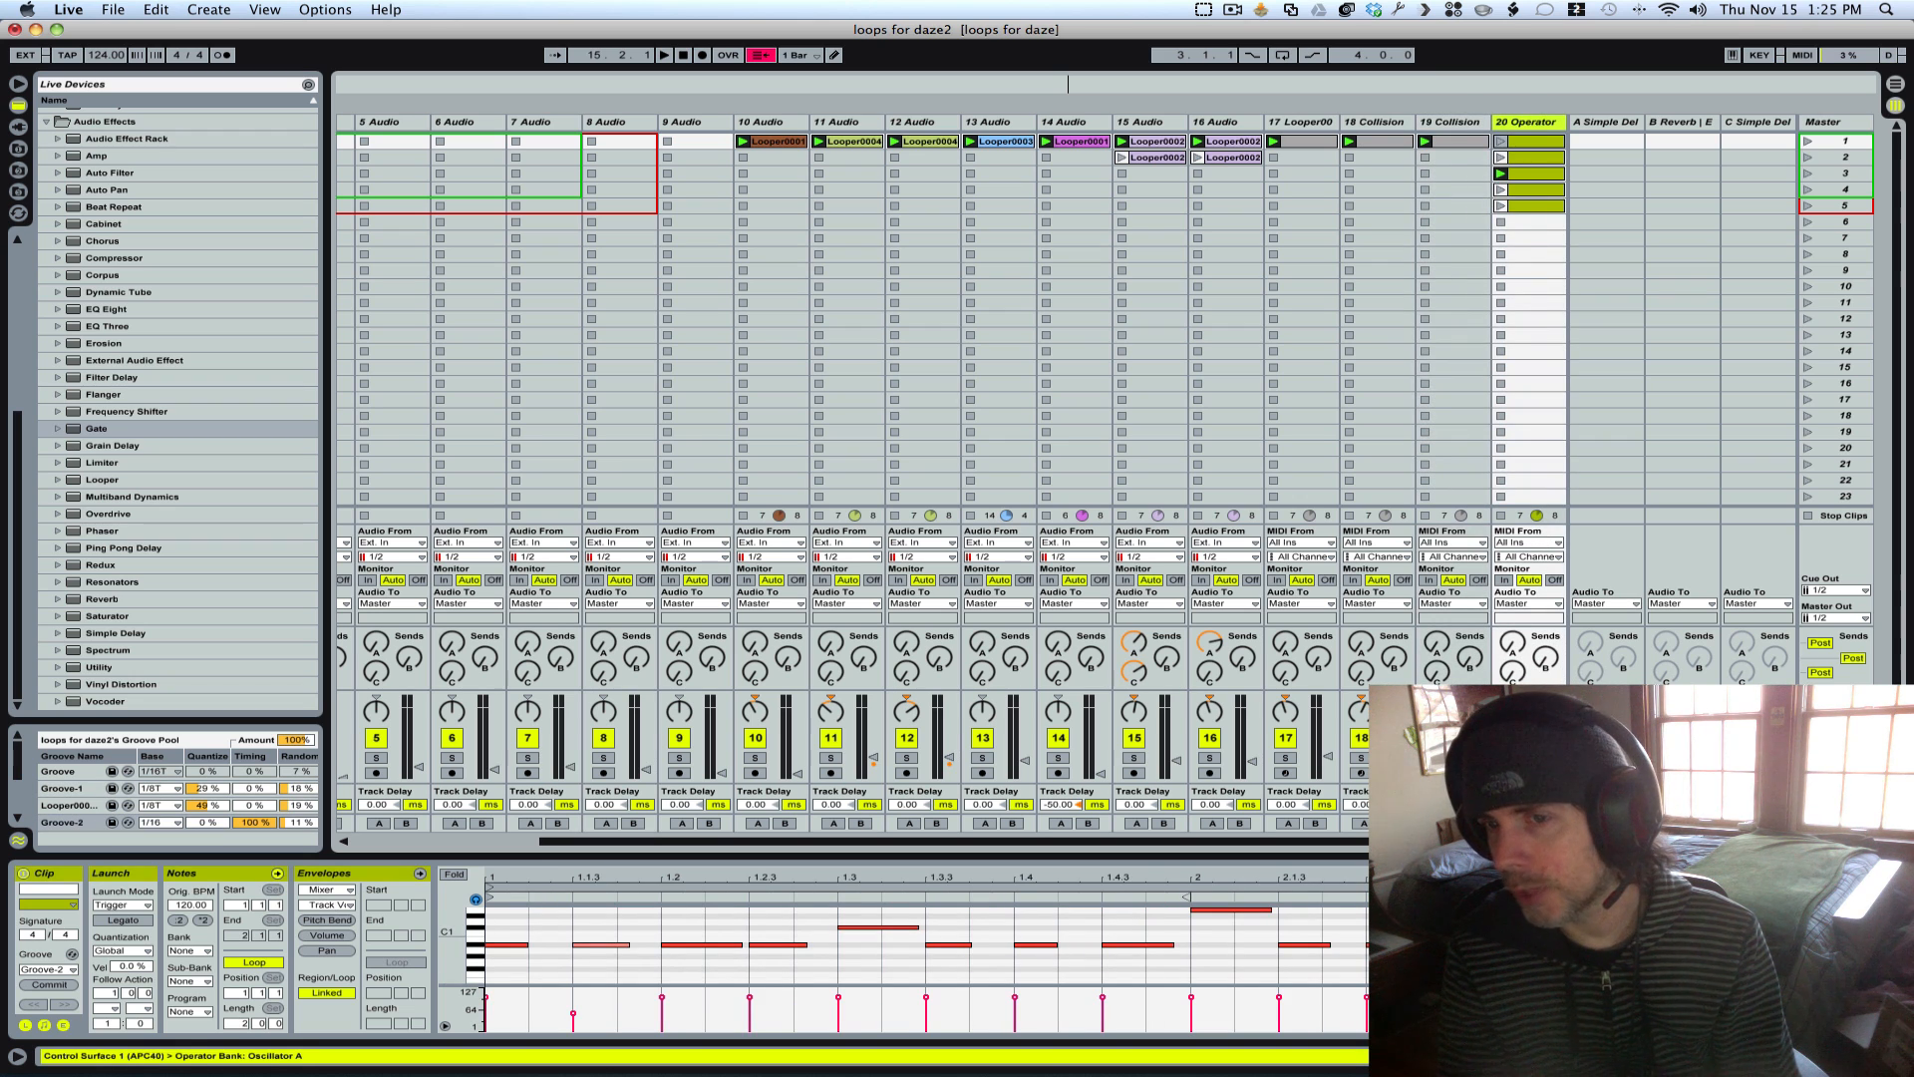
Step: Solo track 20 Operator, view its devices and oscillator B's envelope in Operator, and play it briefly
{"action": "left_click", "coordinate": [1513, 757]}
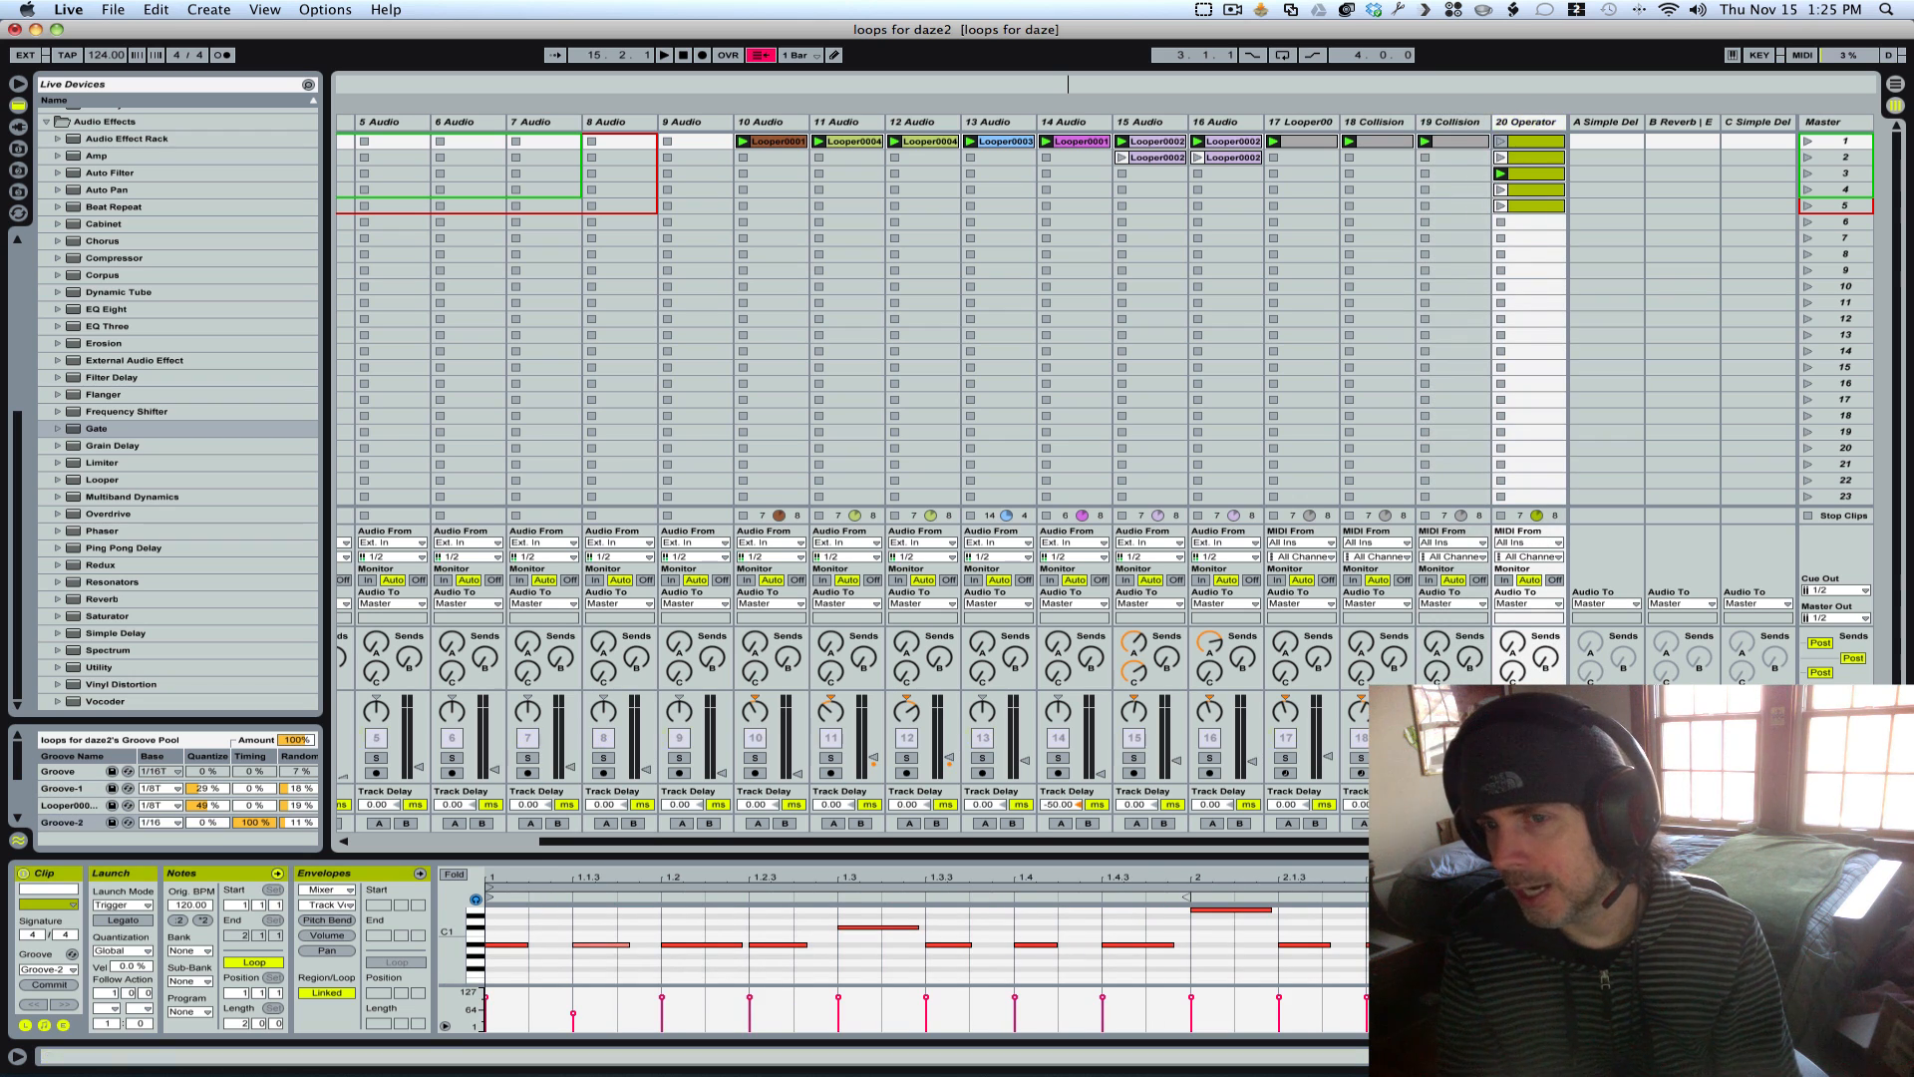
{"action": "double_click", "coordinate": [1525, 121]}
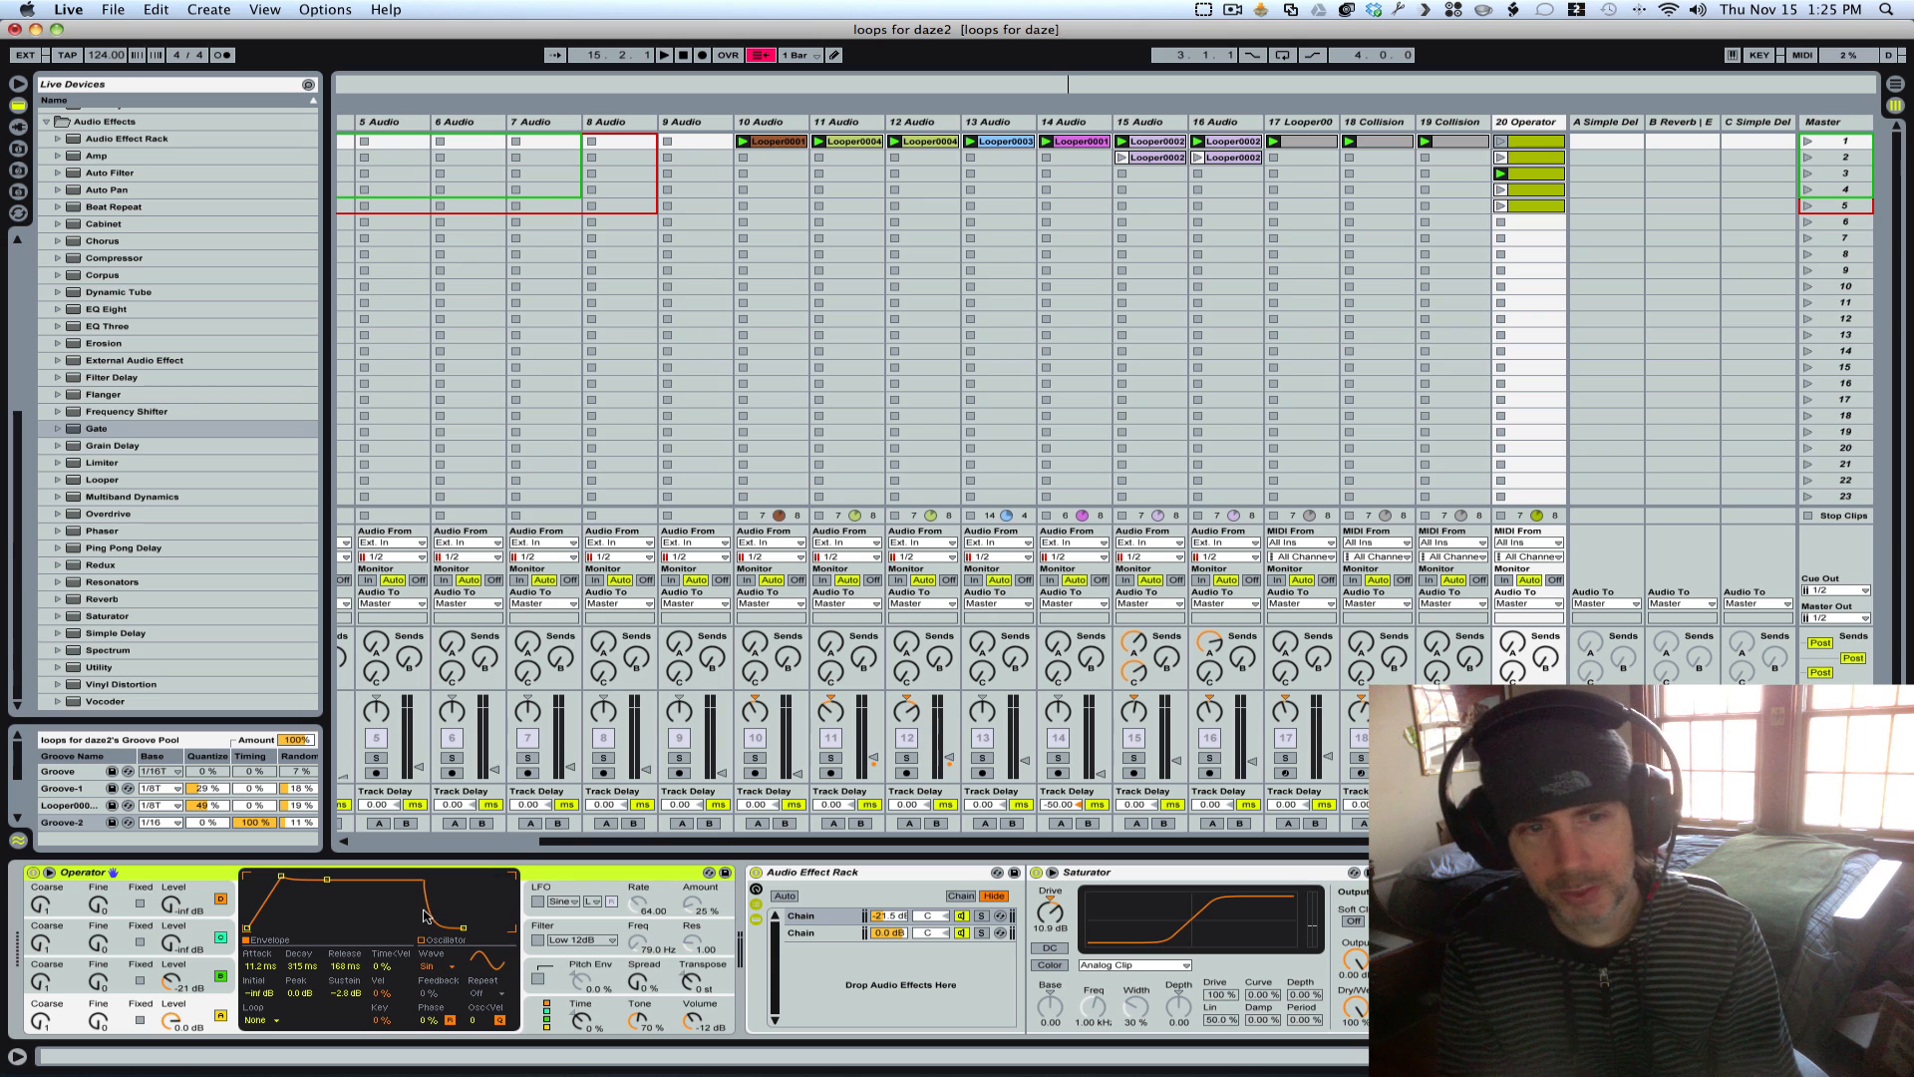
{"action": "left_click", "coordinate": [113, 970]}
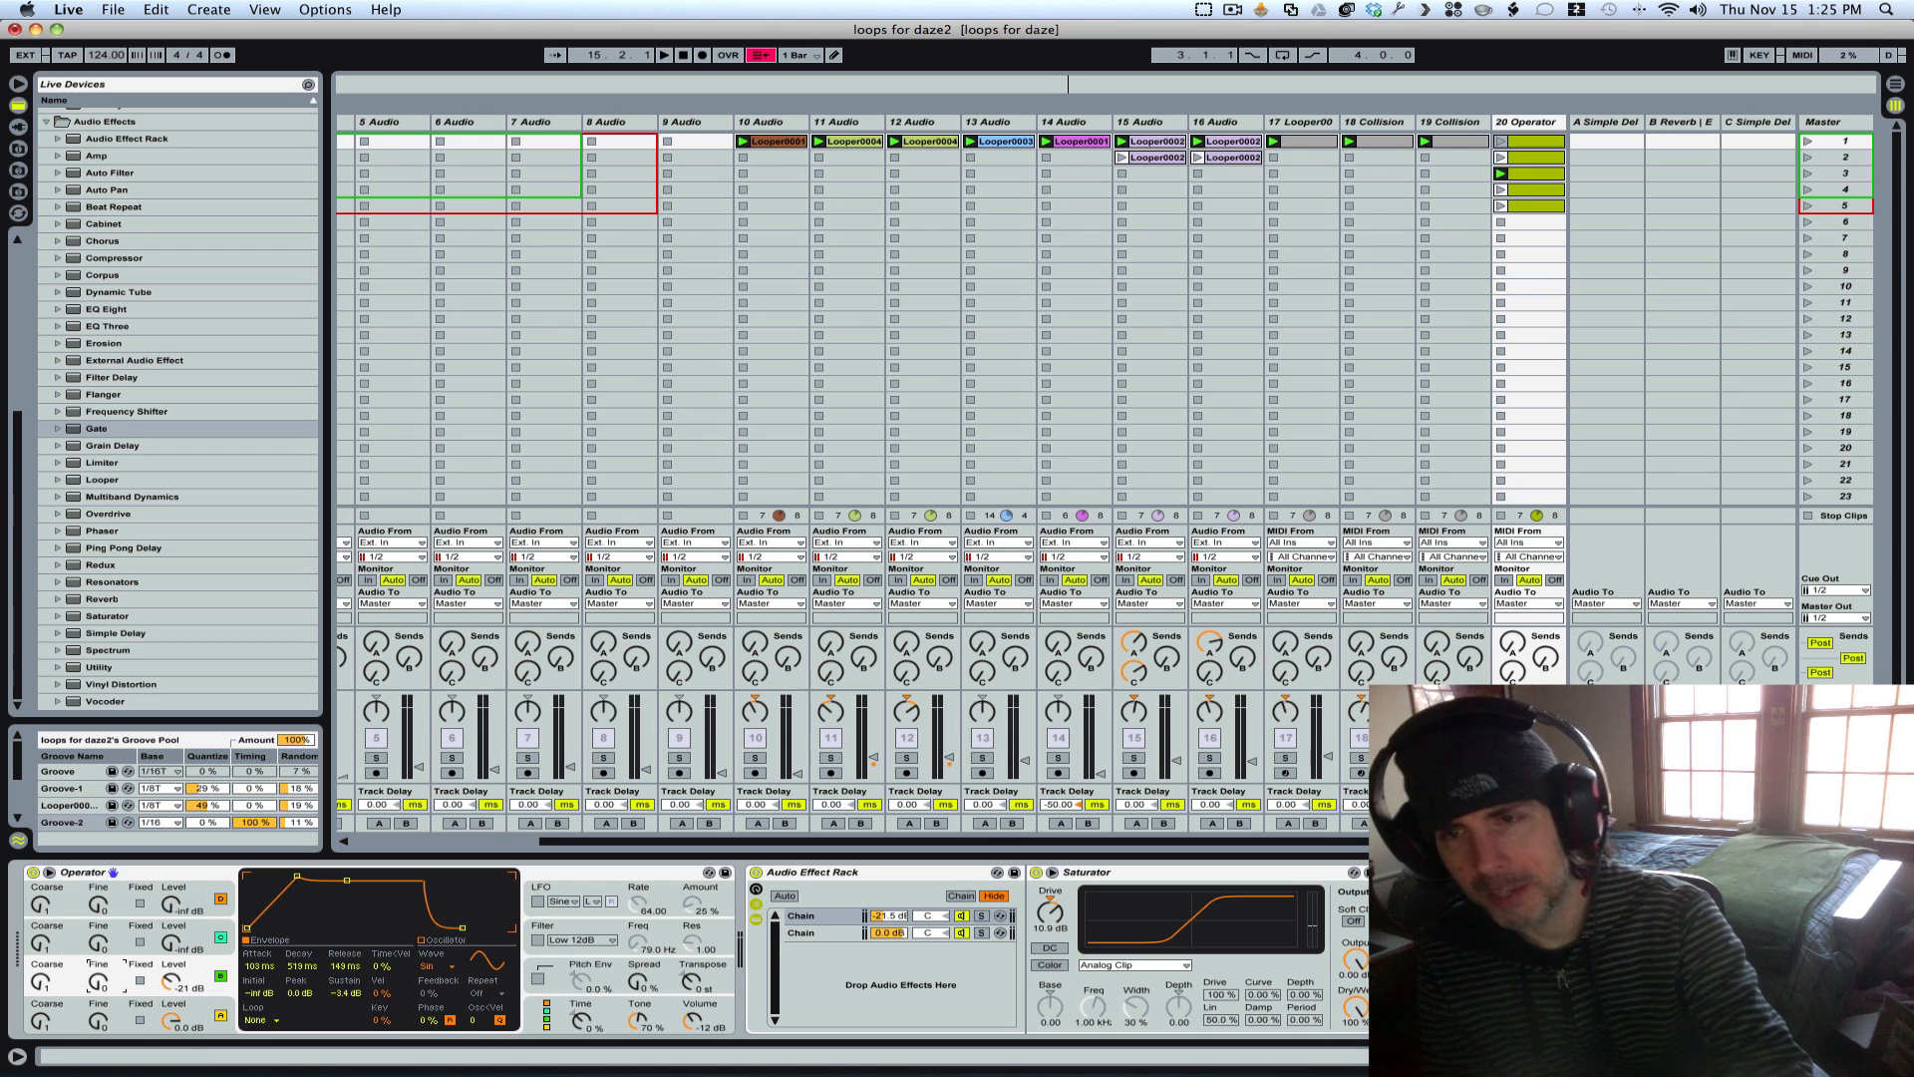
{"action": "key", "text": "space"}
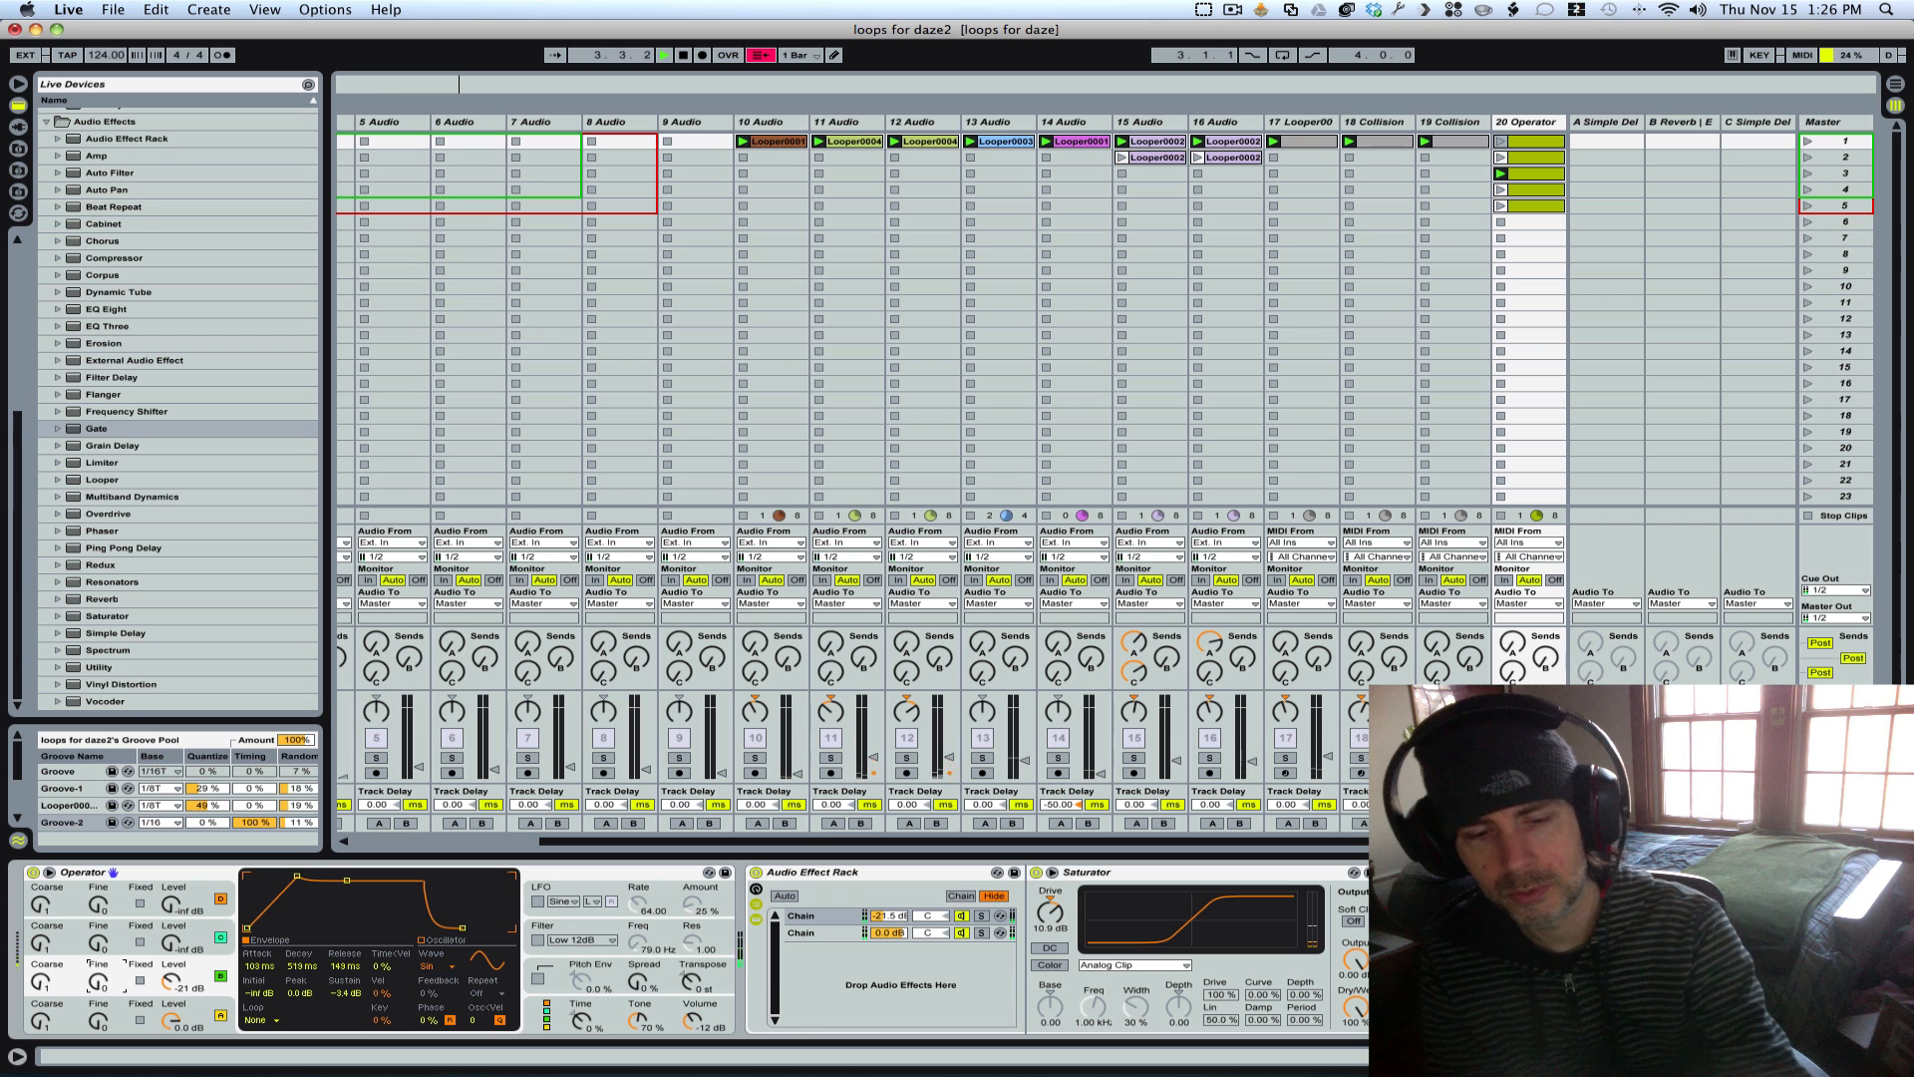
{"action": "key", "text": "space"}
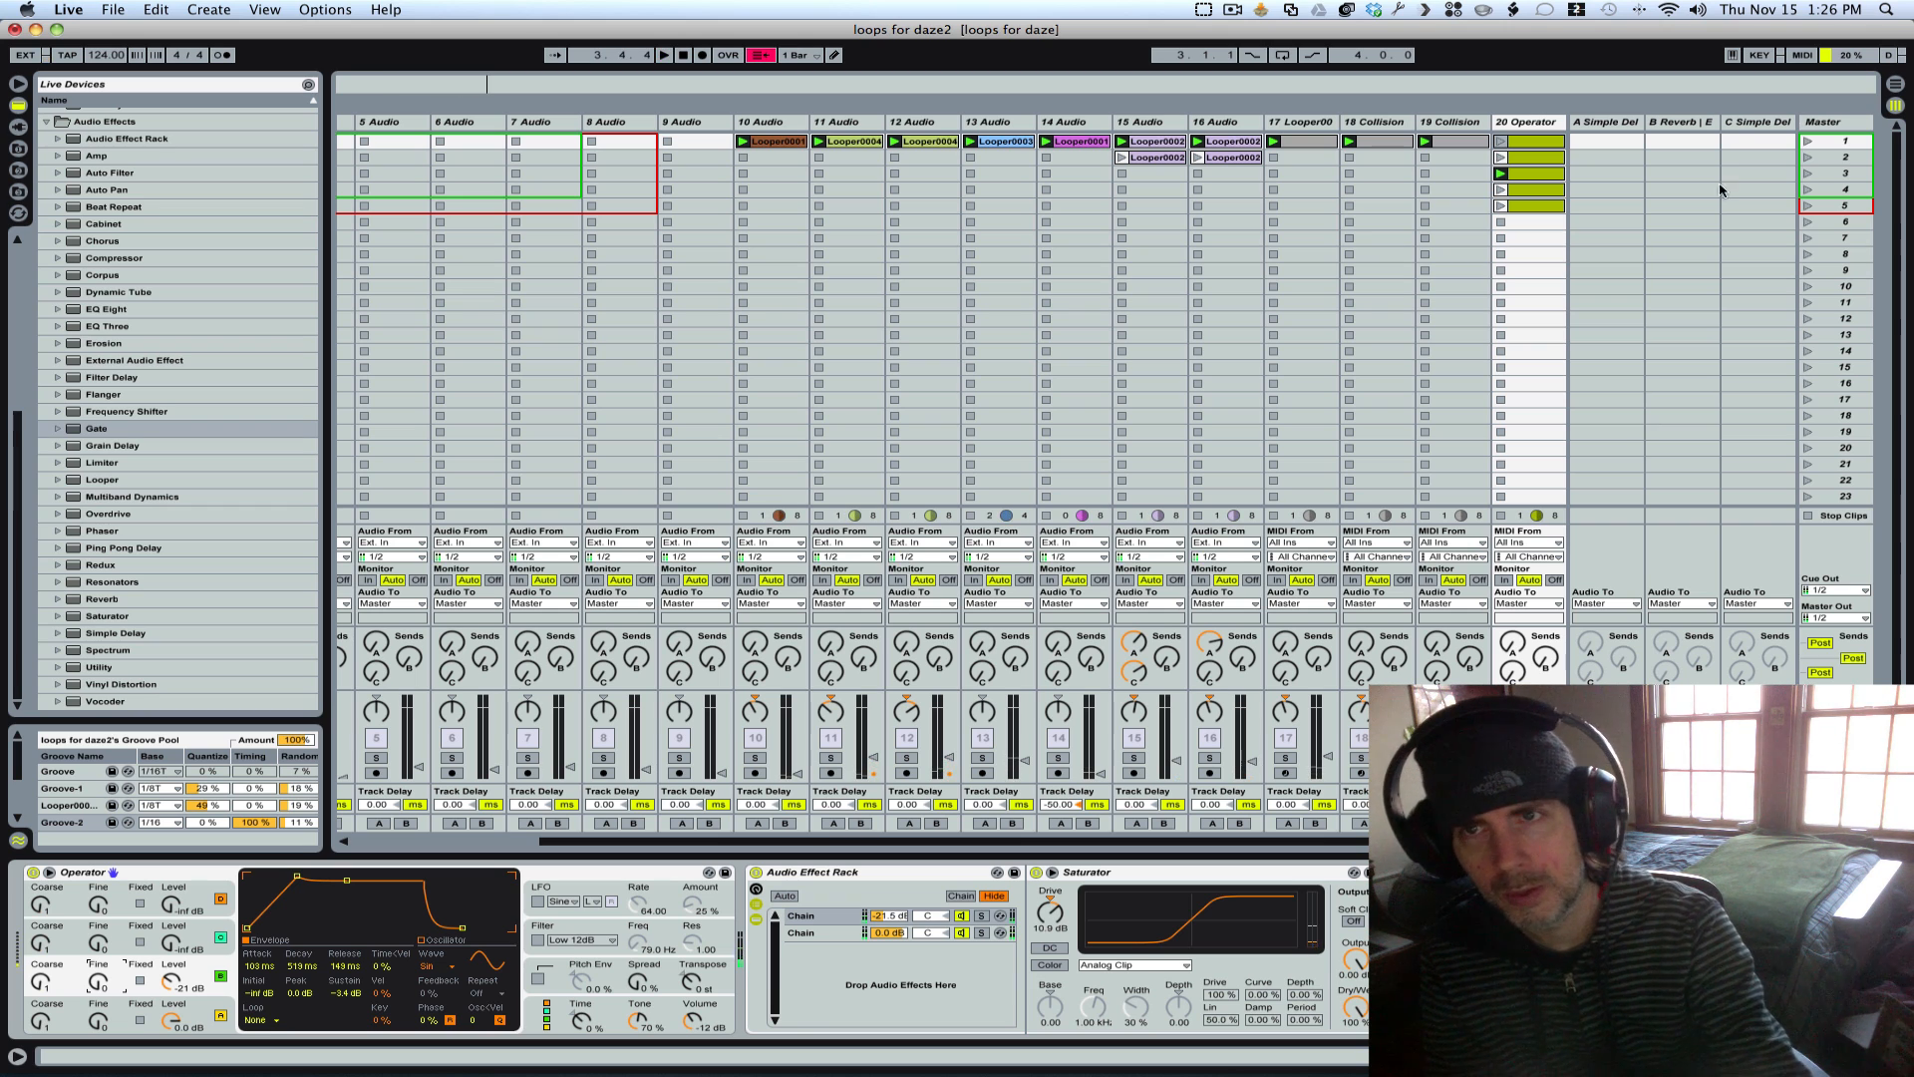
Step: View the scene 5 MIDI clip of track 20 and launch the track's scene 5, 1 and 2 clips to audition them
{"action": "left_click", "coordinate": [1541, 206]}
{"action": "double_click", "coordinate": [1540, 214]}
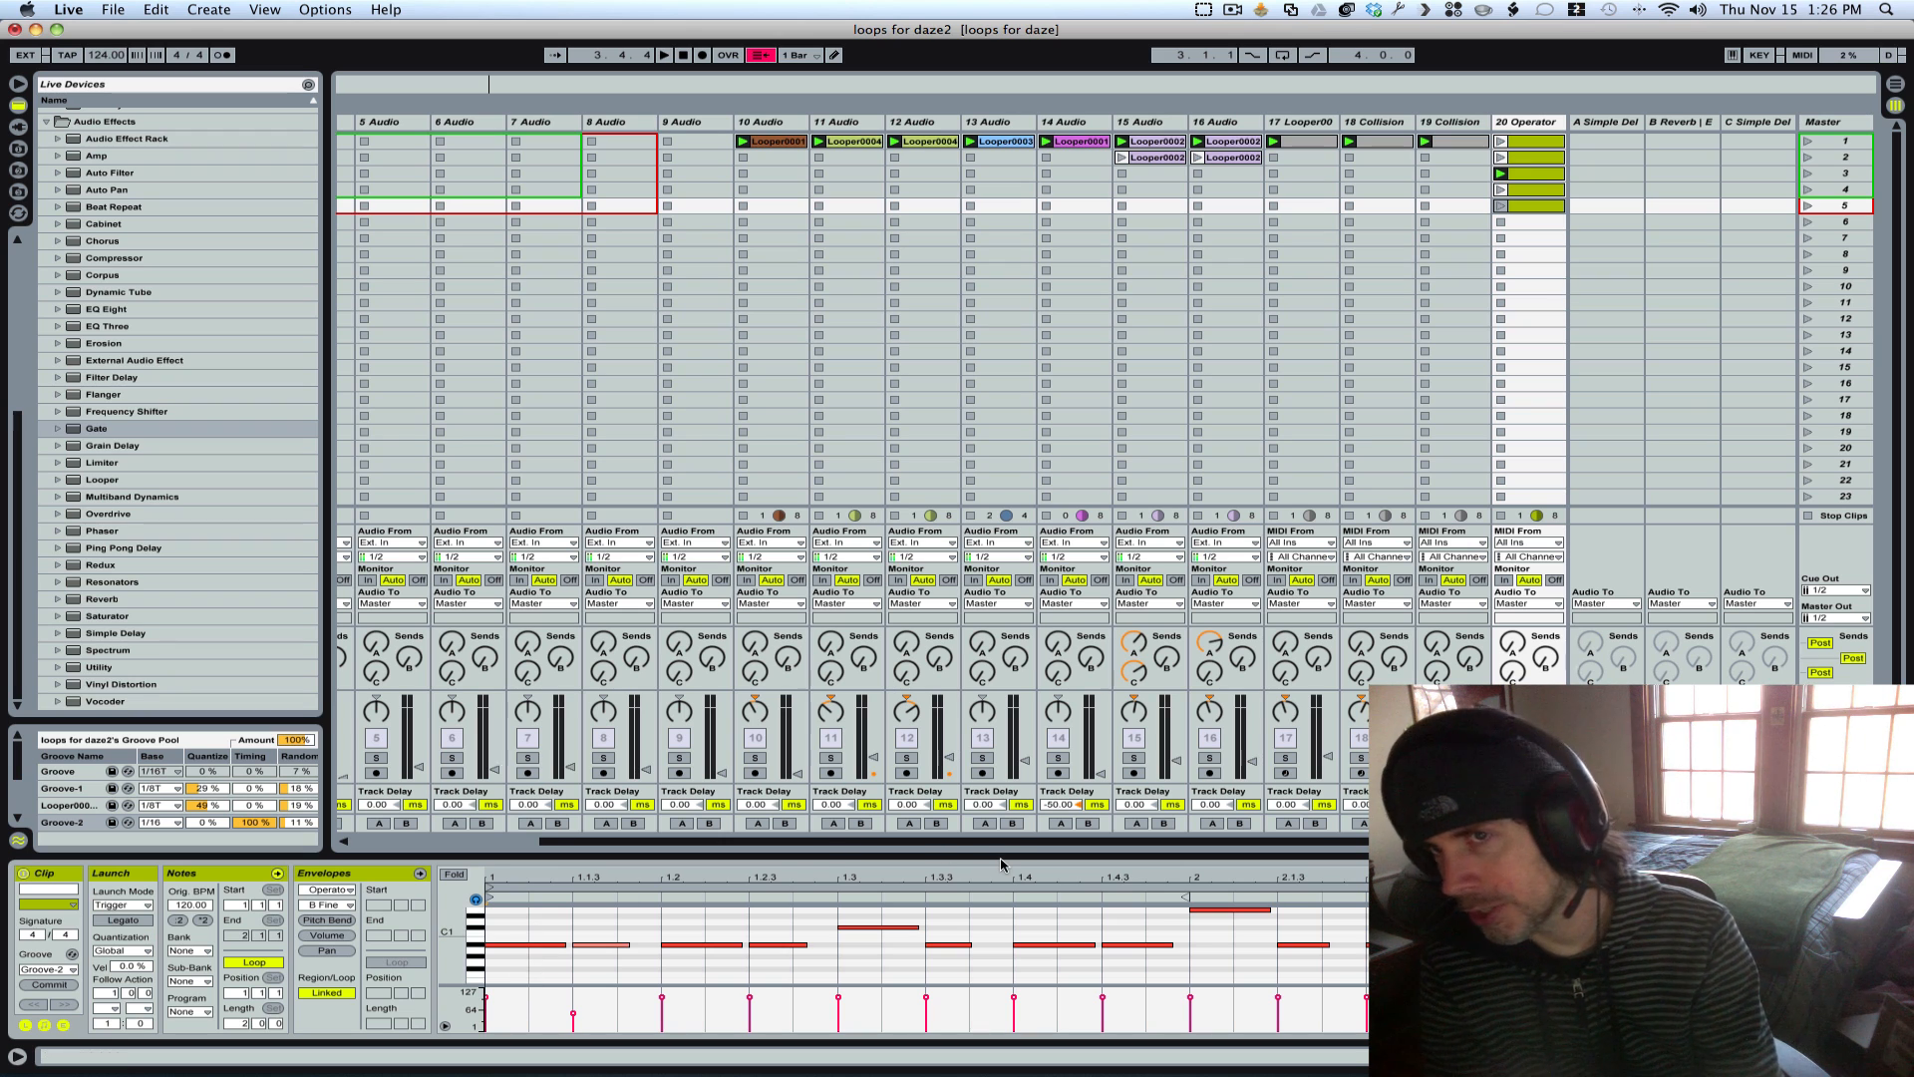
{"action": "left_click", "coordinate": [1499, 206]}
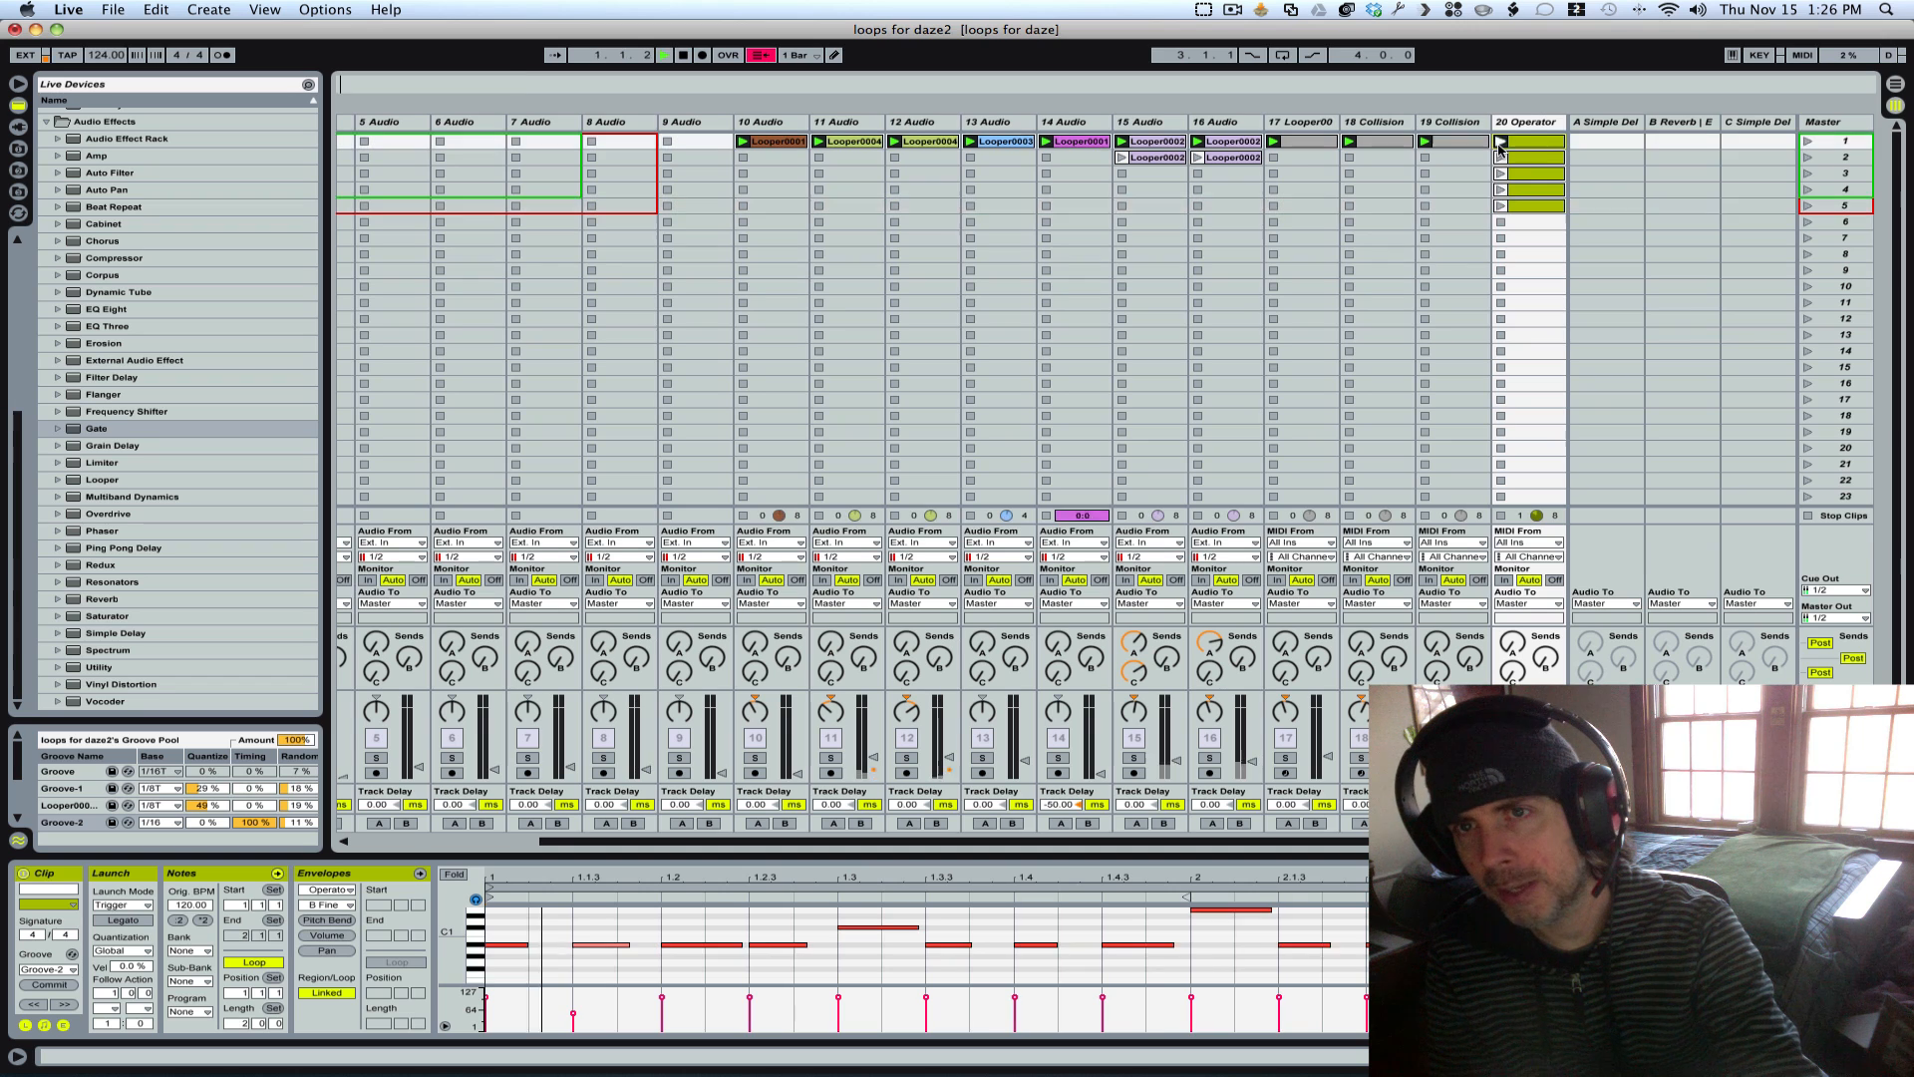
{"action": "left_click", "coordinate": [1501, 143]}
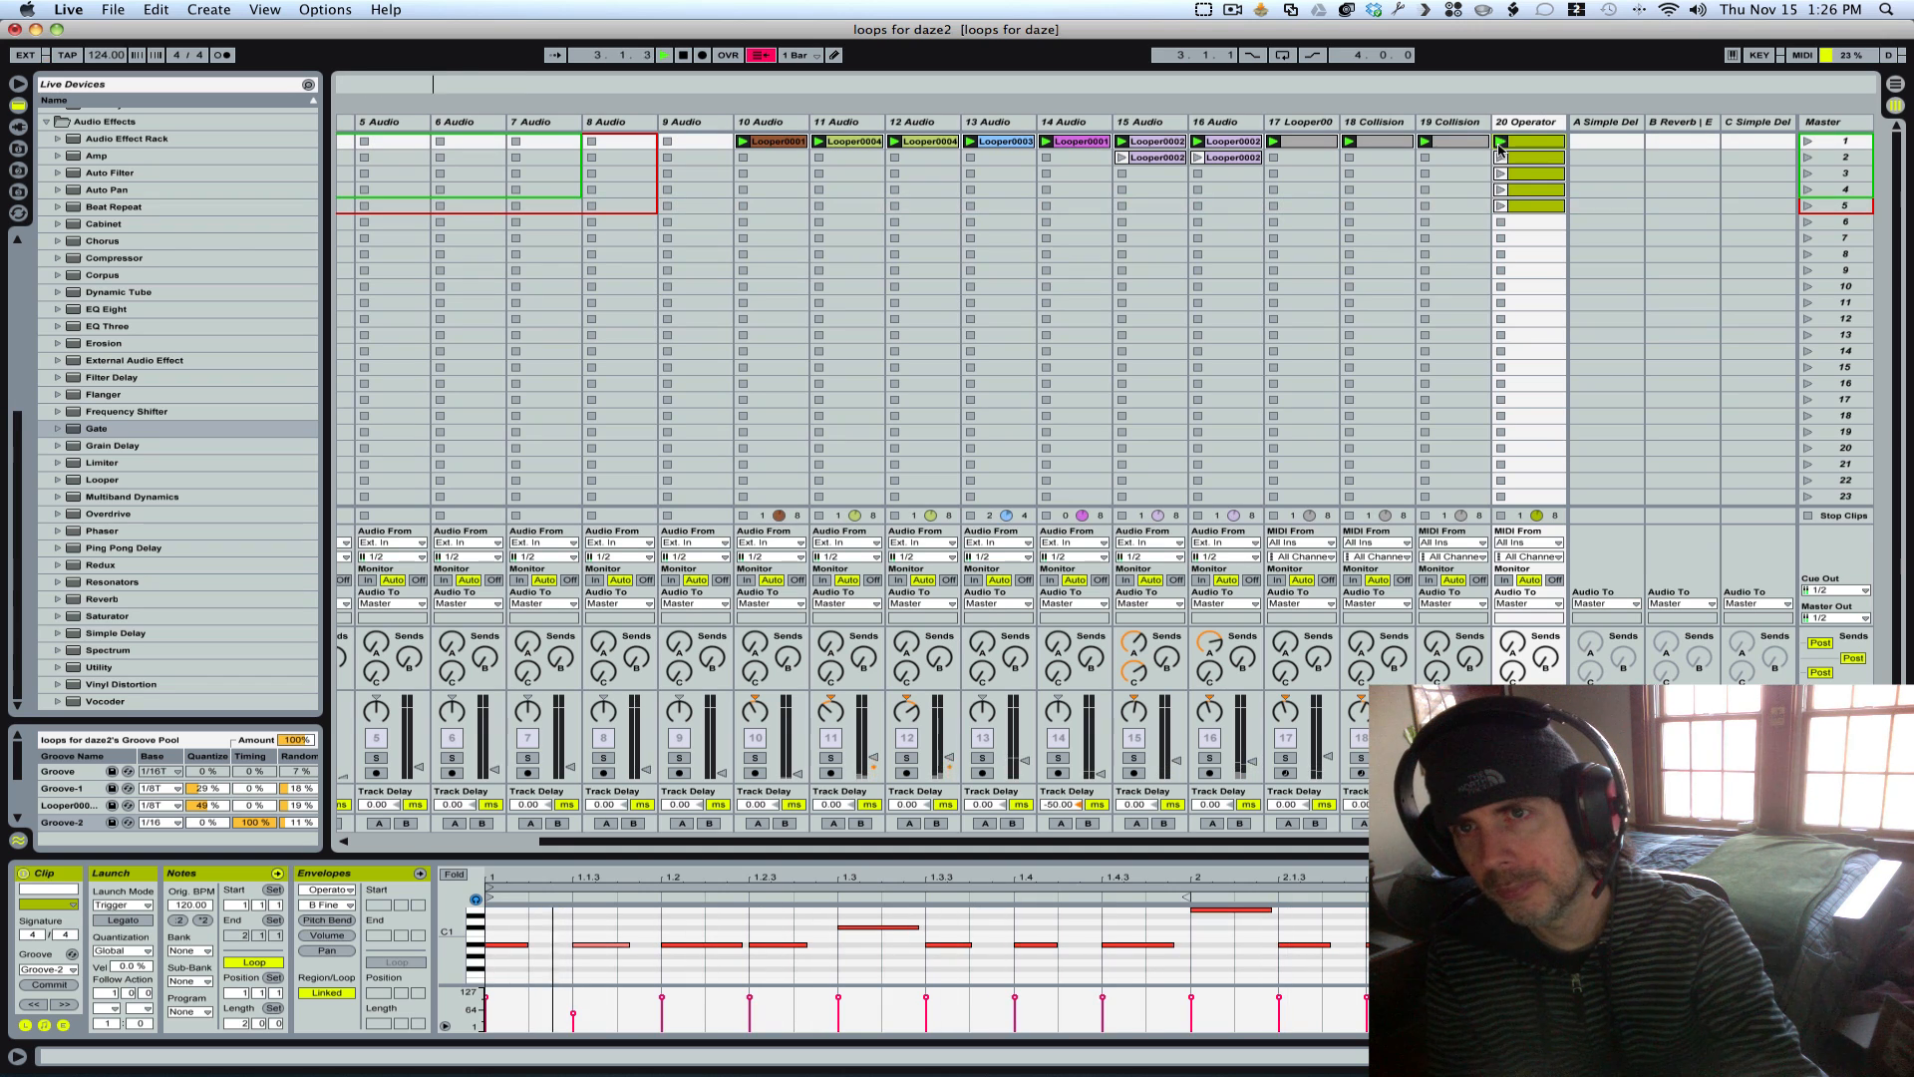
{"action": "left_click", "coordinate": [1500, 157]}
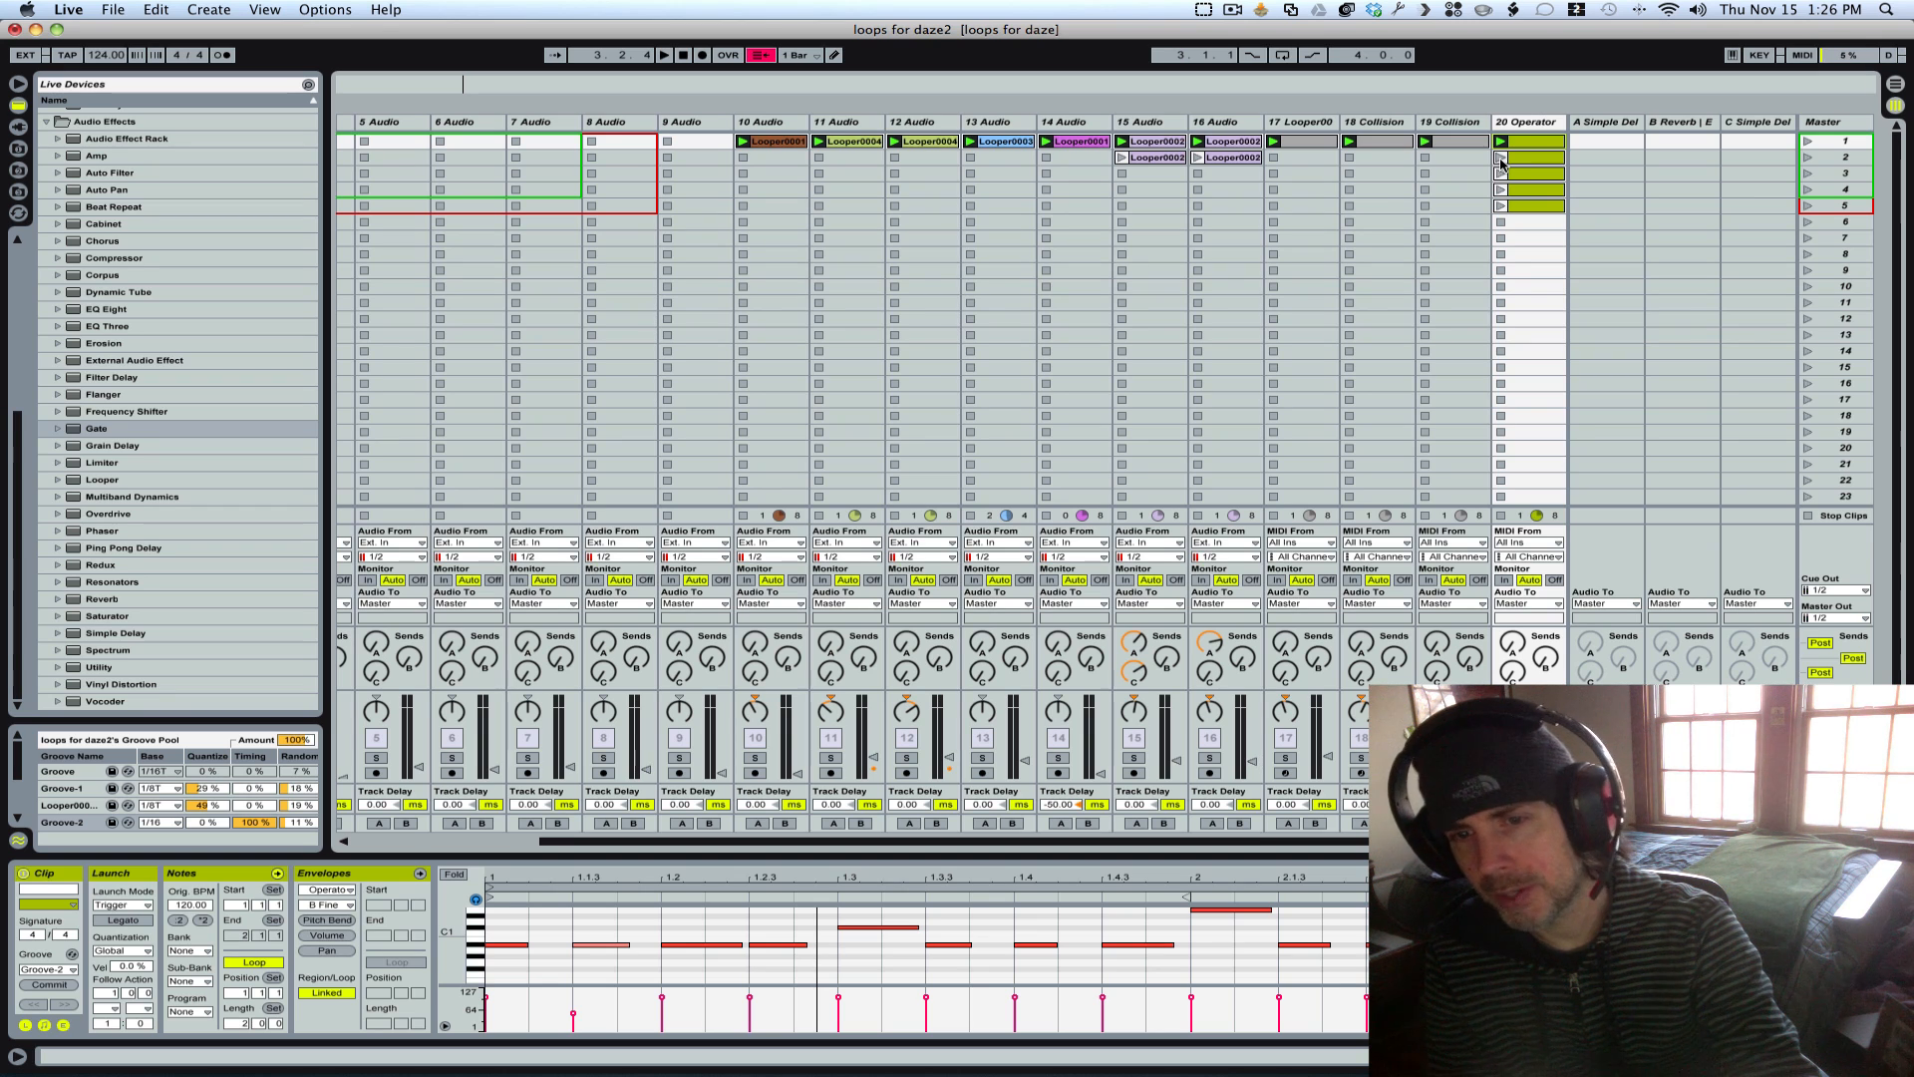
{"action": "left_click", "coordinate": [1501, 159]}
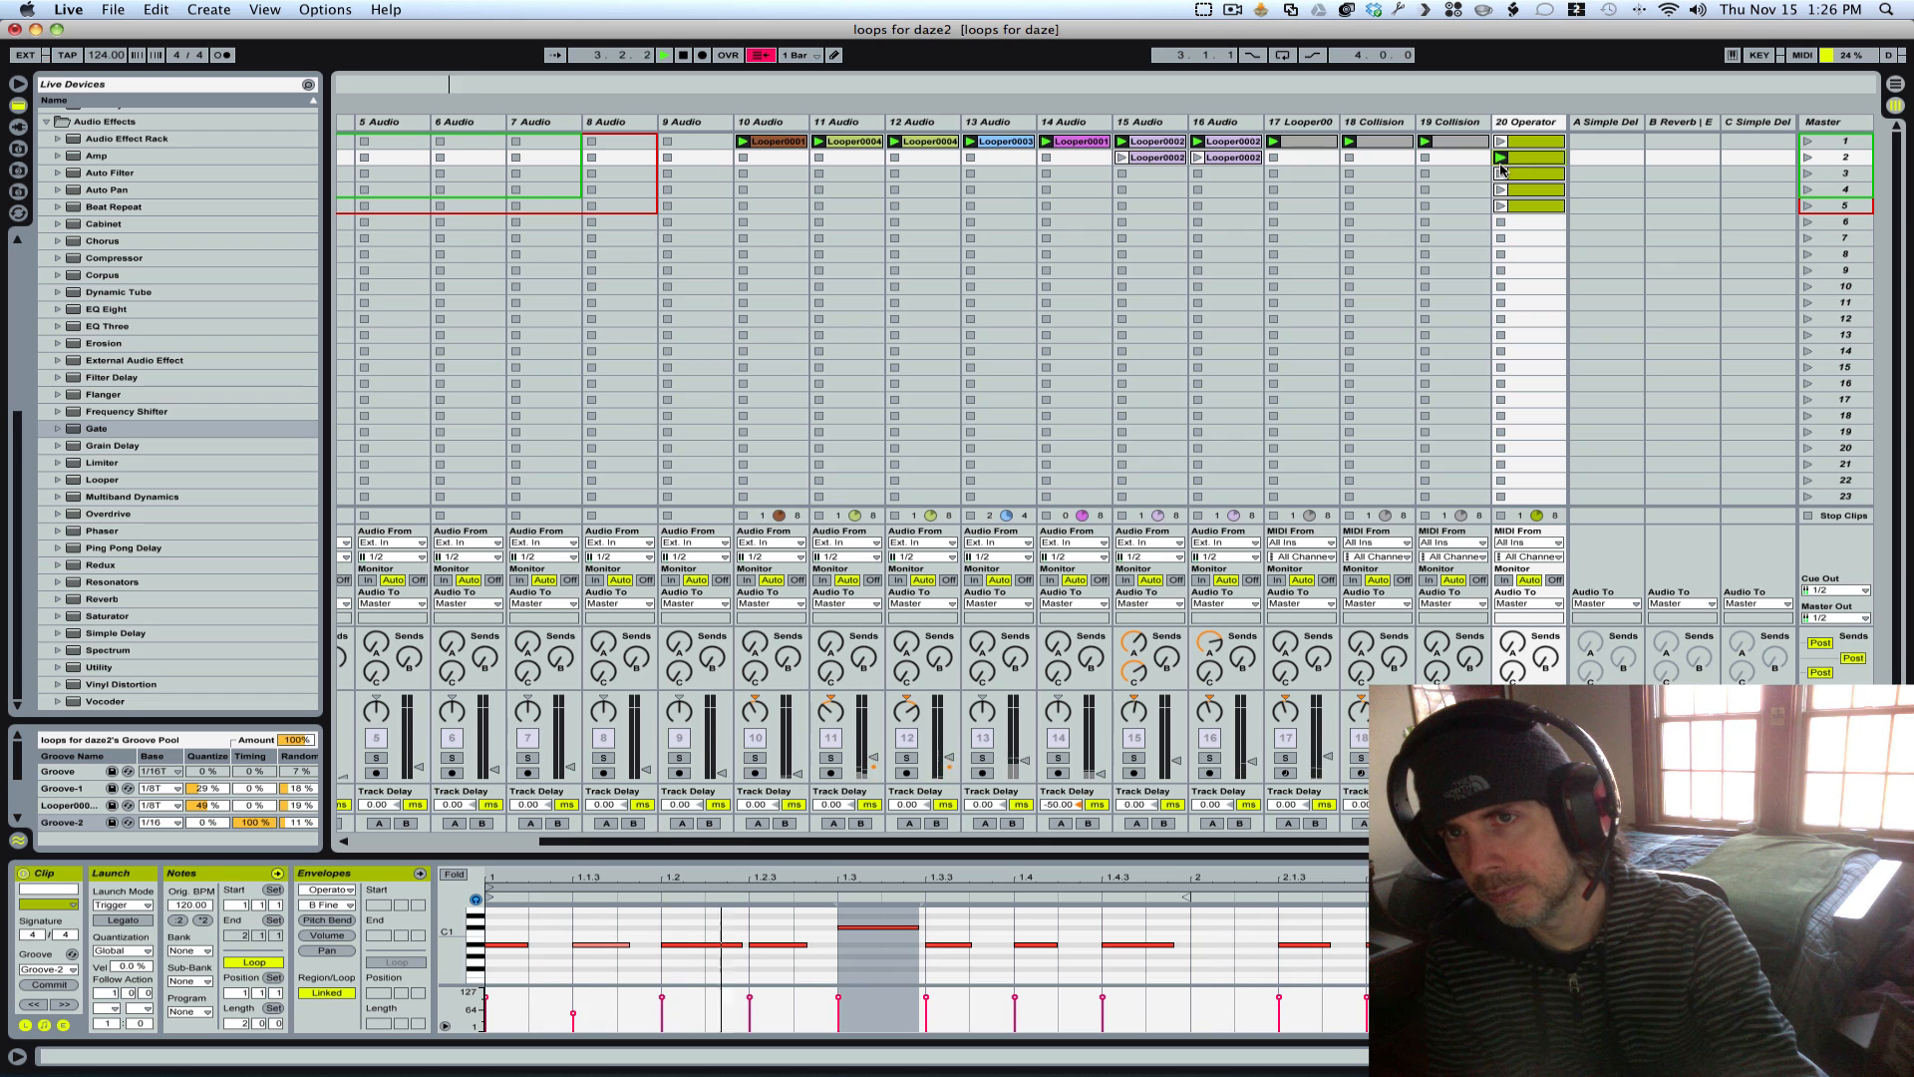
{"action": "key", "text": "space"}
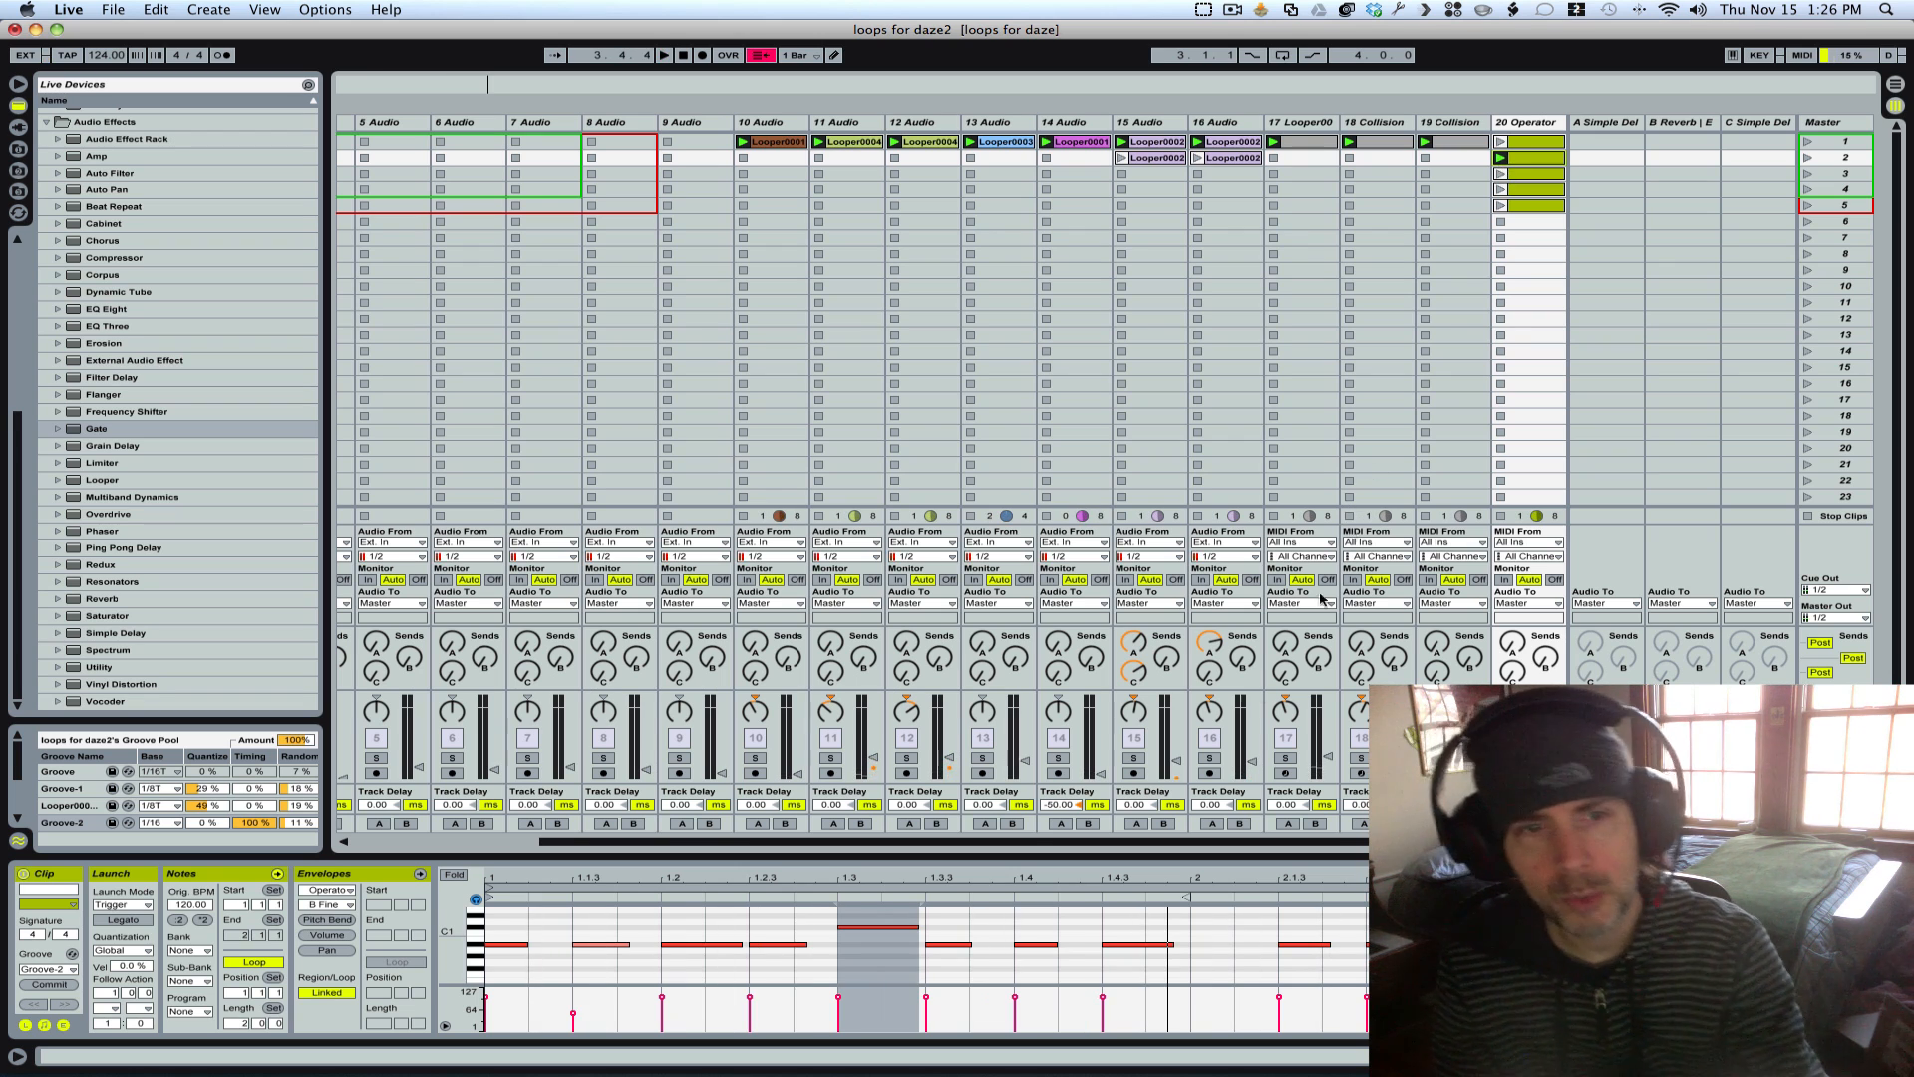
Step: Solo the kick track 2, start playback and launch the scene 3 clip on track 20 Operator
{"action": "scroll", "coordinate": [1289, 716], "scroll_direction": "left", "scroll_amount": 4}
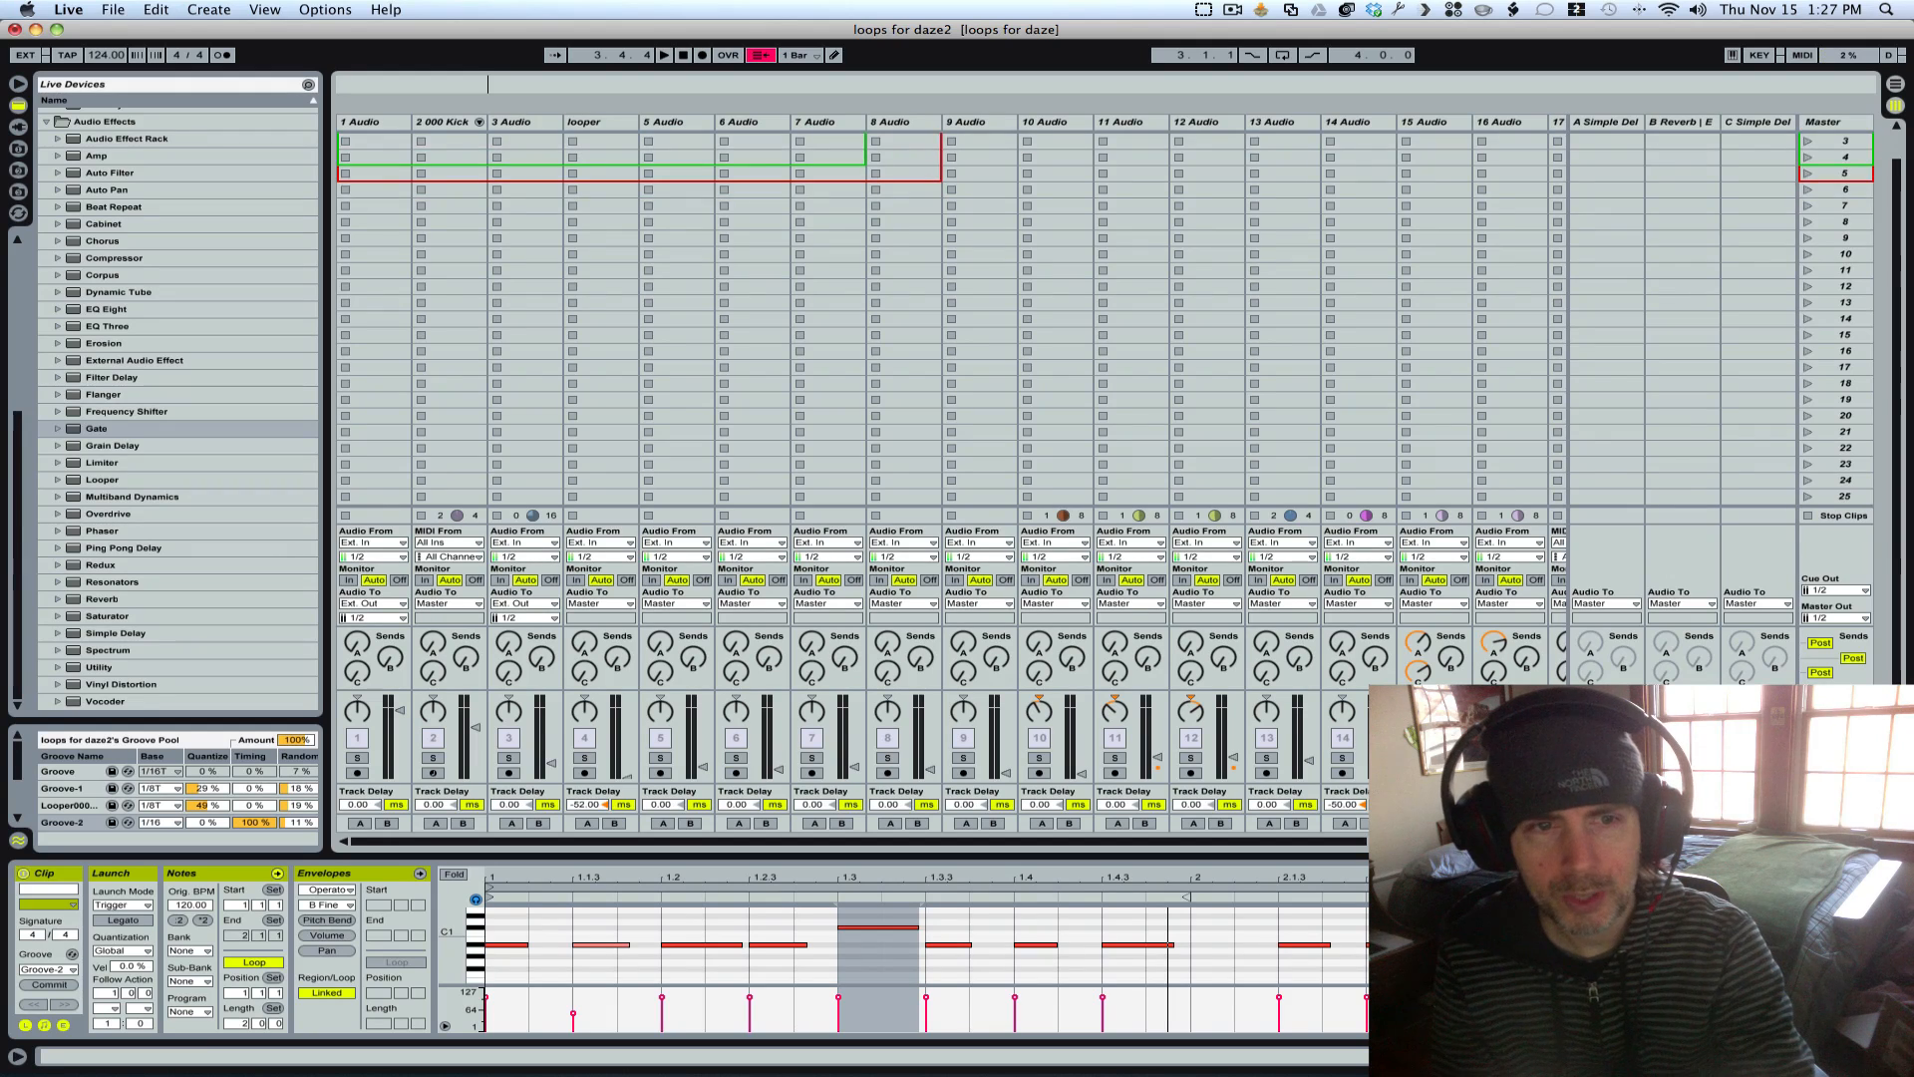
{"action": "left_click", "coordinate": [434, 759]}
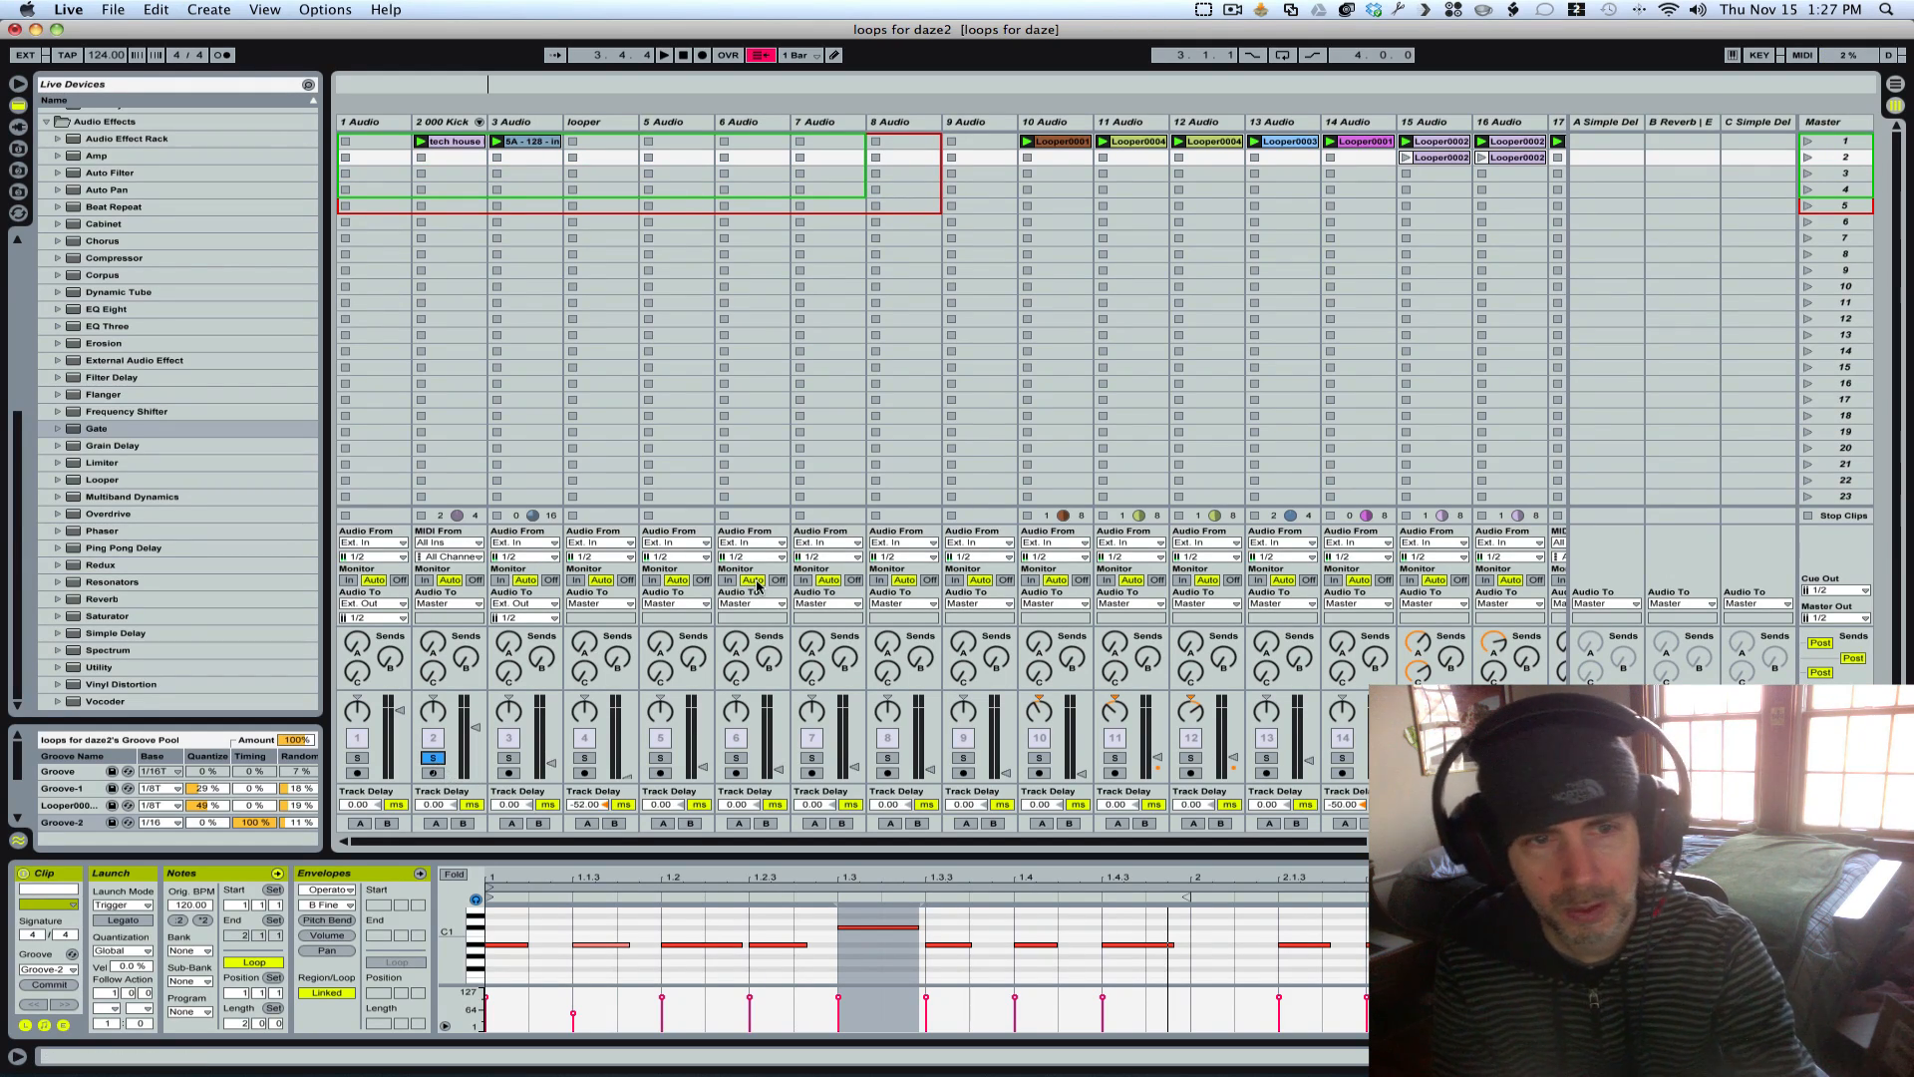
{"action": "key", "text": "space"}
{"action": "scroll", "coordinate": [1327, 400], "scroll_direction": "right", "scroll_amount": 4}
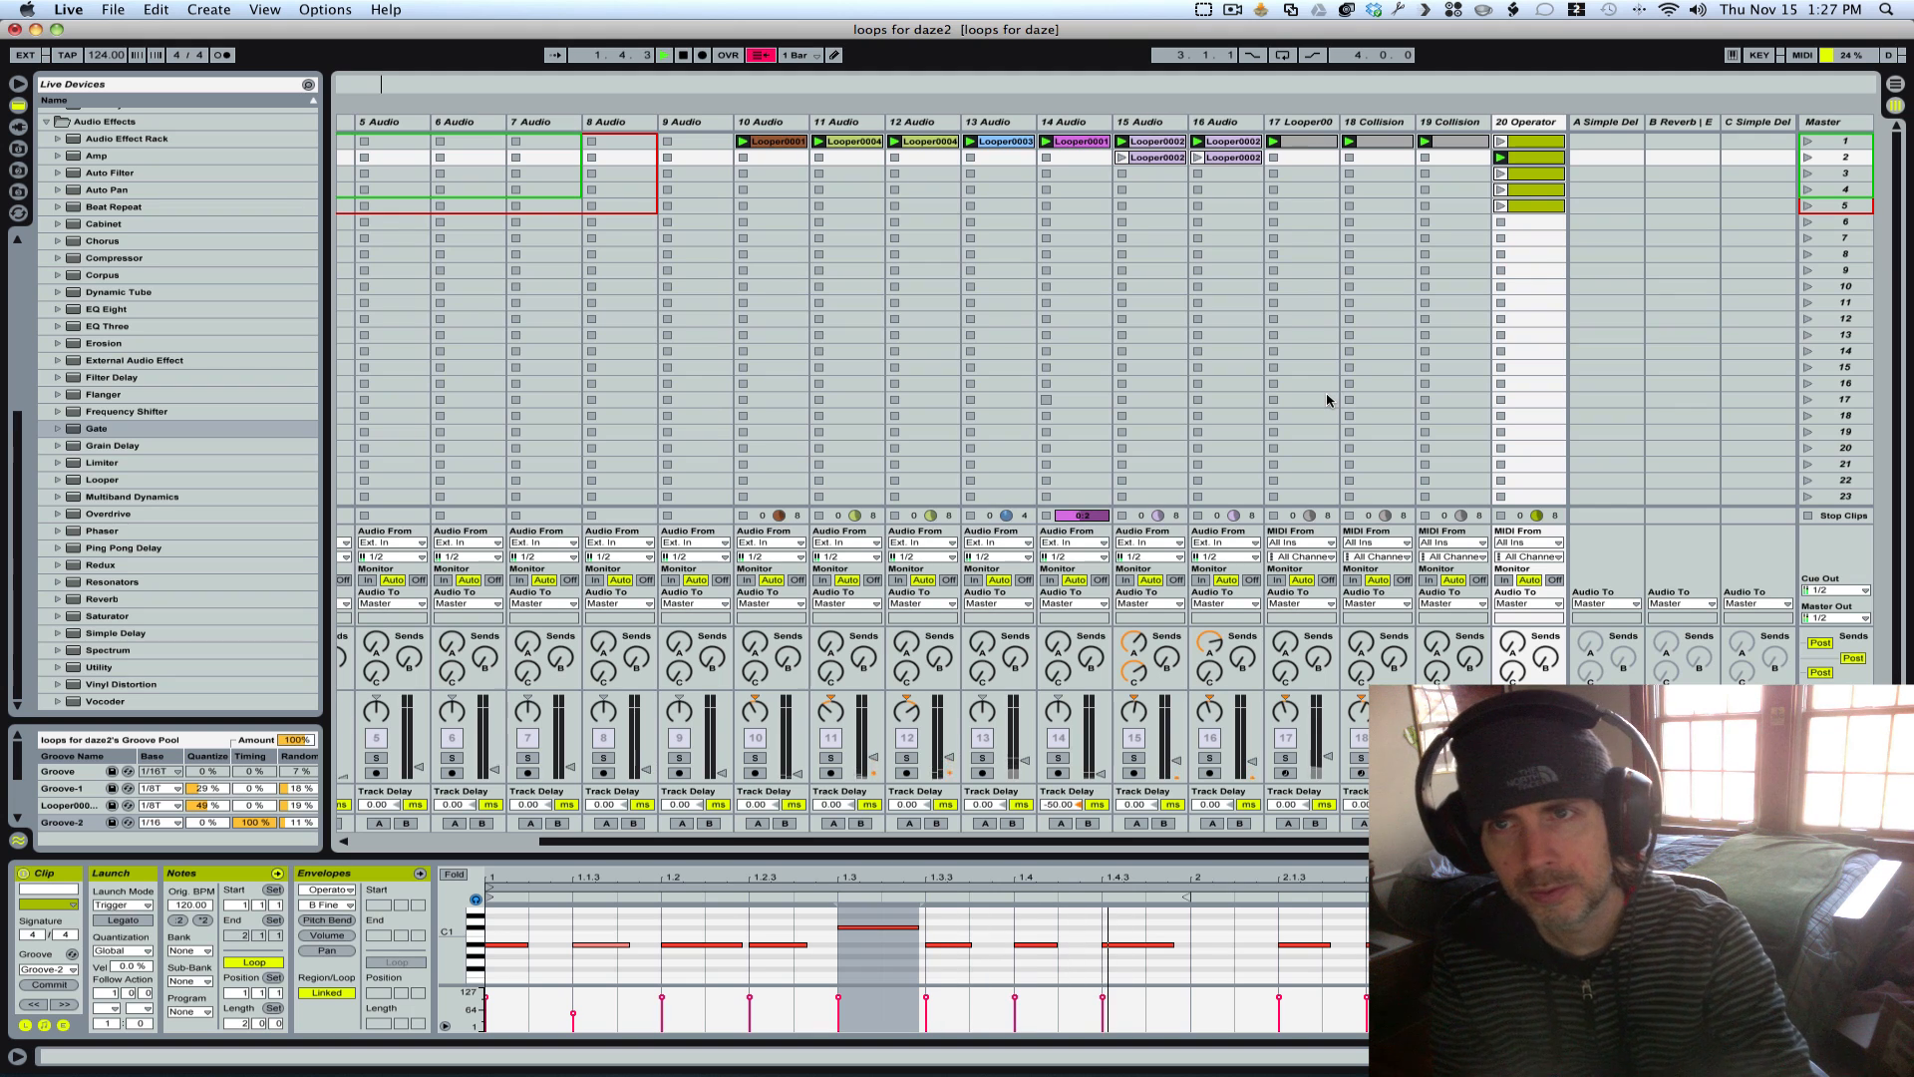
{"action": "left_click", "coordinate": [1501, 176]}
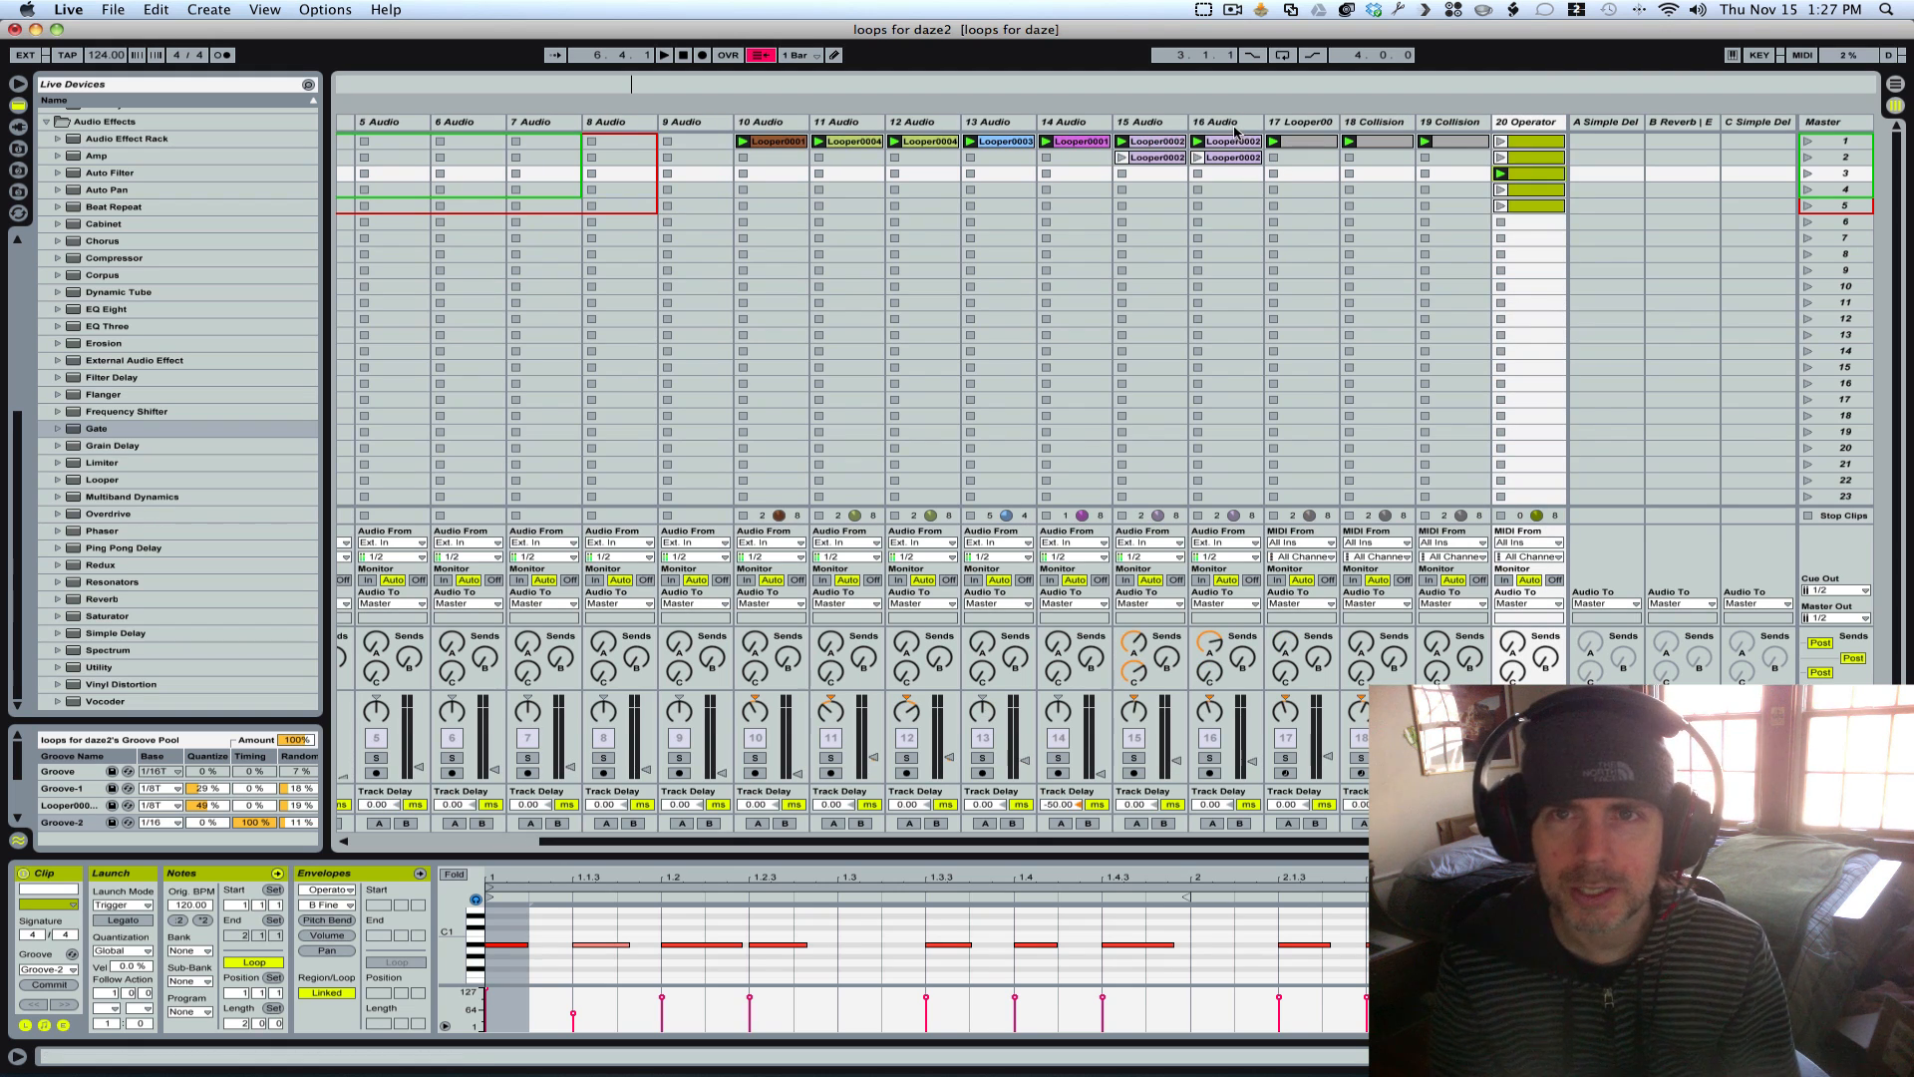
Step: Examine track 17's device chain from the sampled loop through Corpus, Reverb, Saturator and Compressor, and solo the track
{"action": "left_click", "coordinate": [1294, 128]}
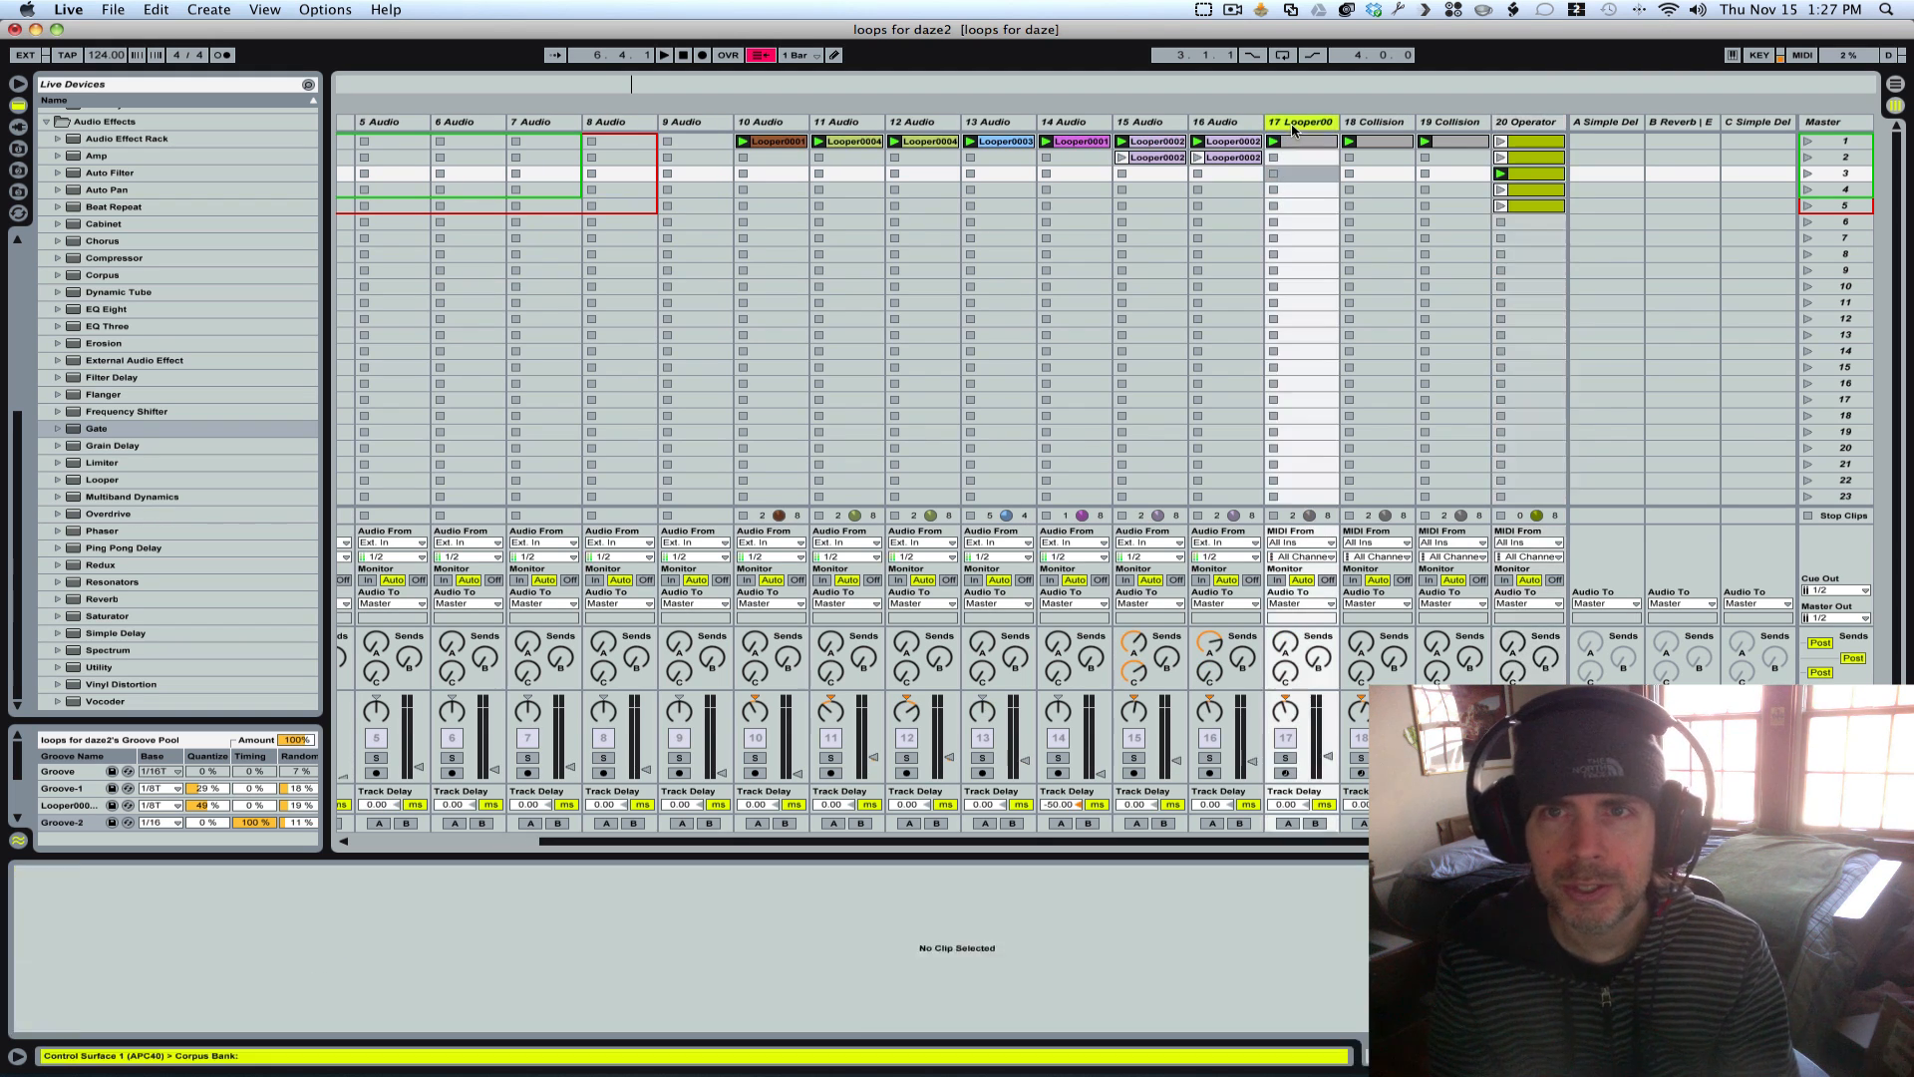
{"action": "scroll", "coordinate": [595, 1010], "scroll_direction": "left", "scroll_amount": 10}
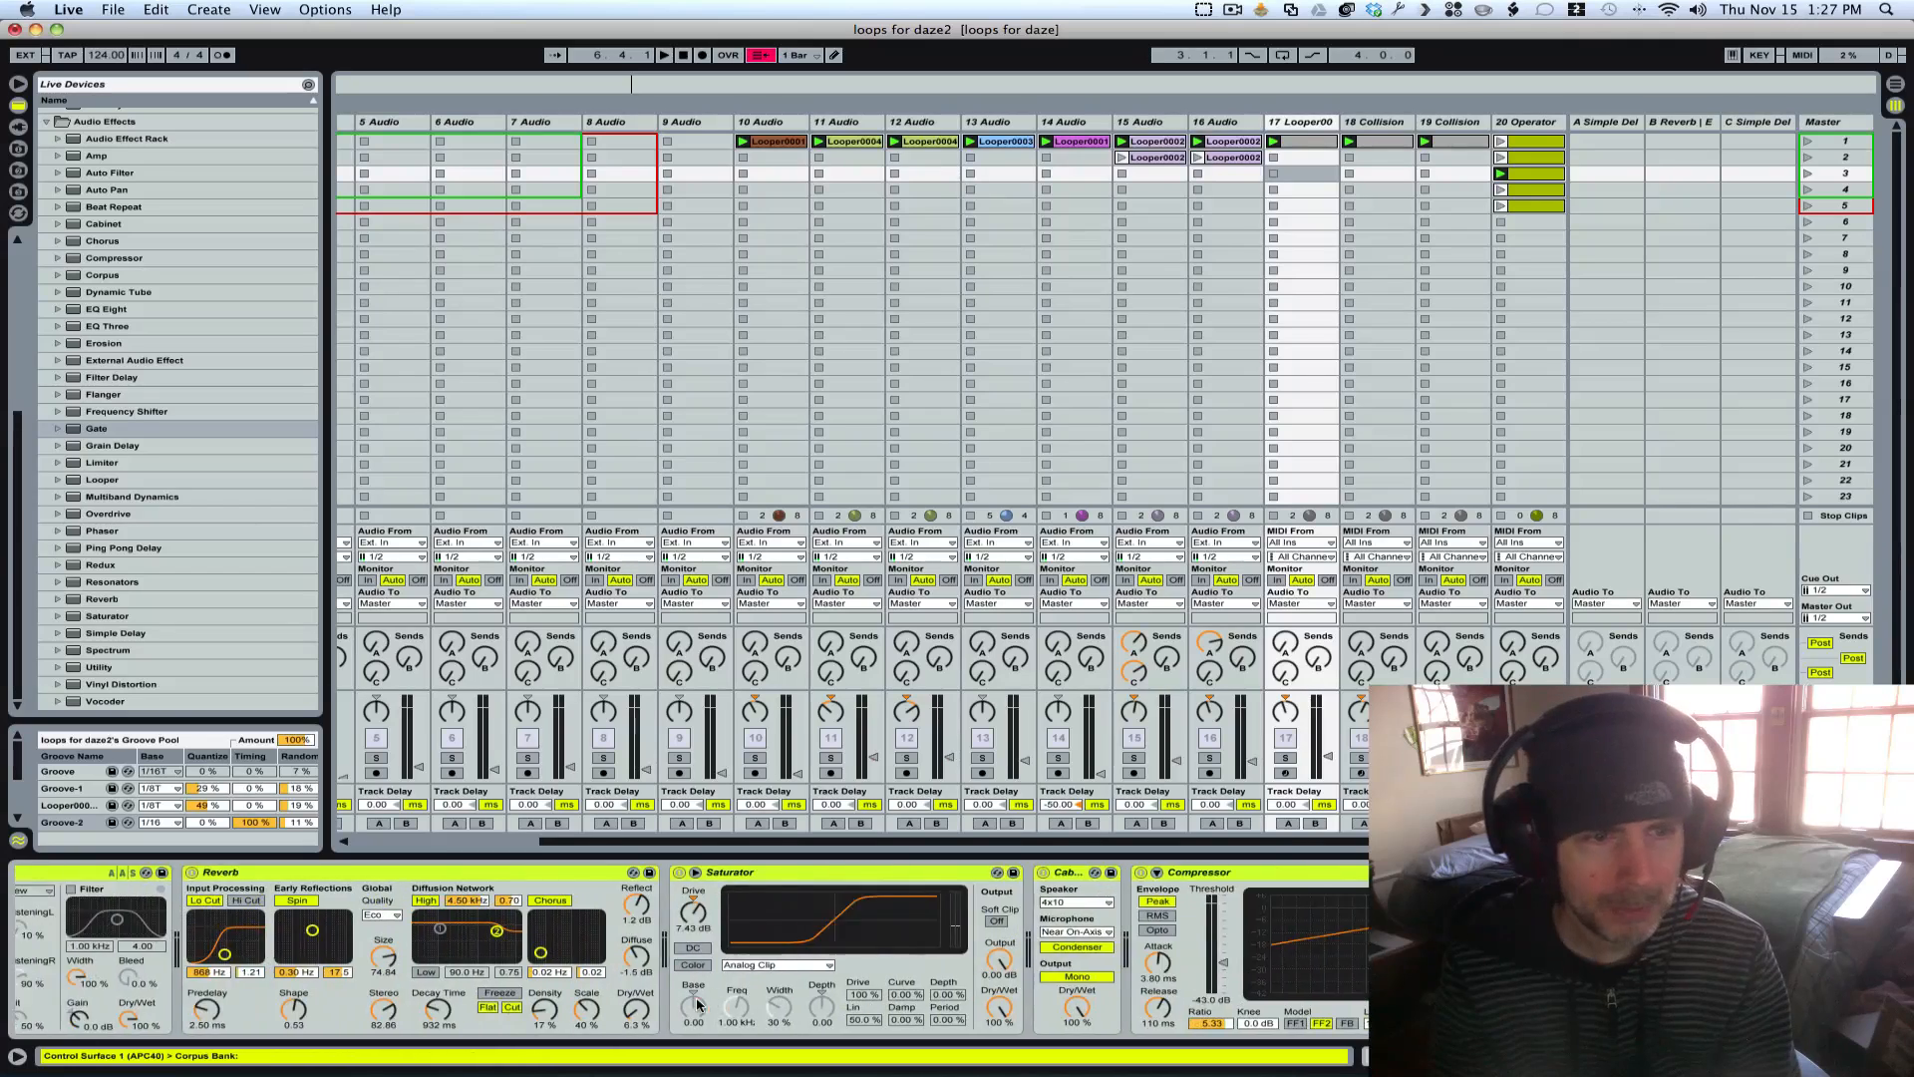
{"action": "scroll", "coordinate": [698, 1006], "scroll_direction": "left", "scroll_amount": 5}
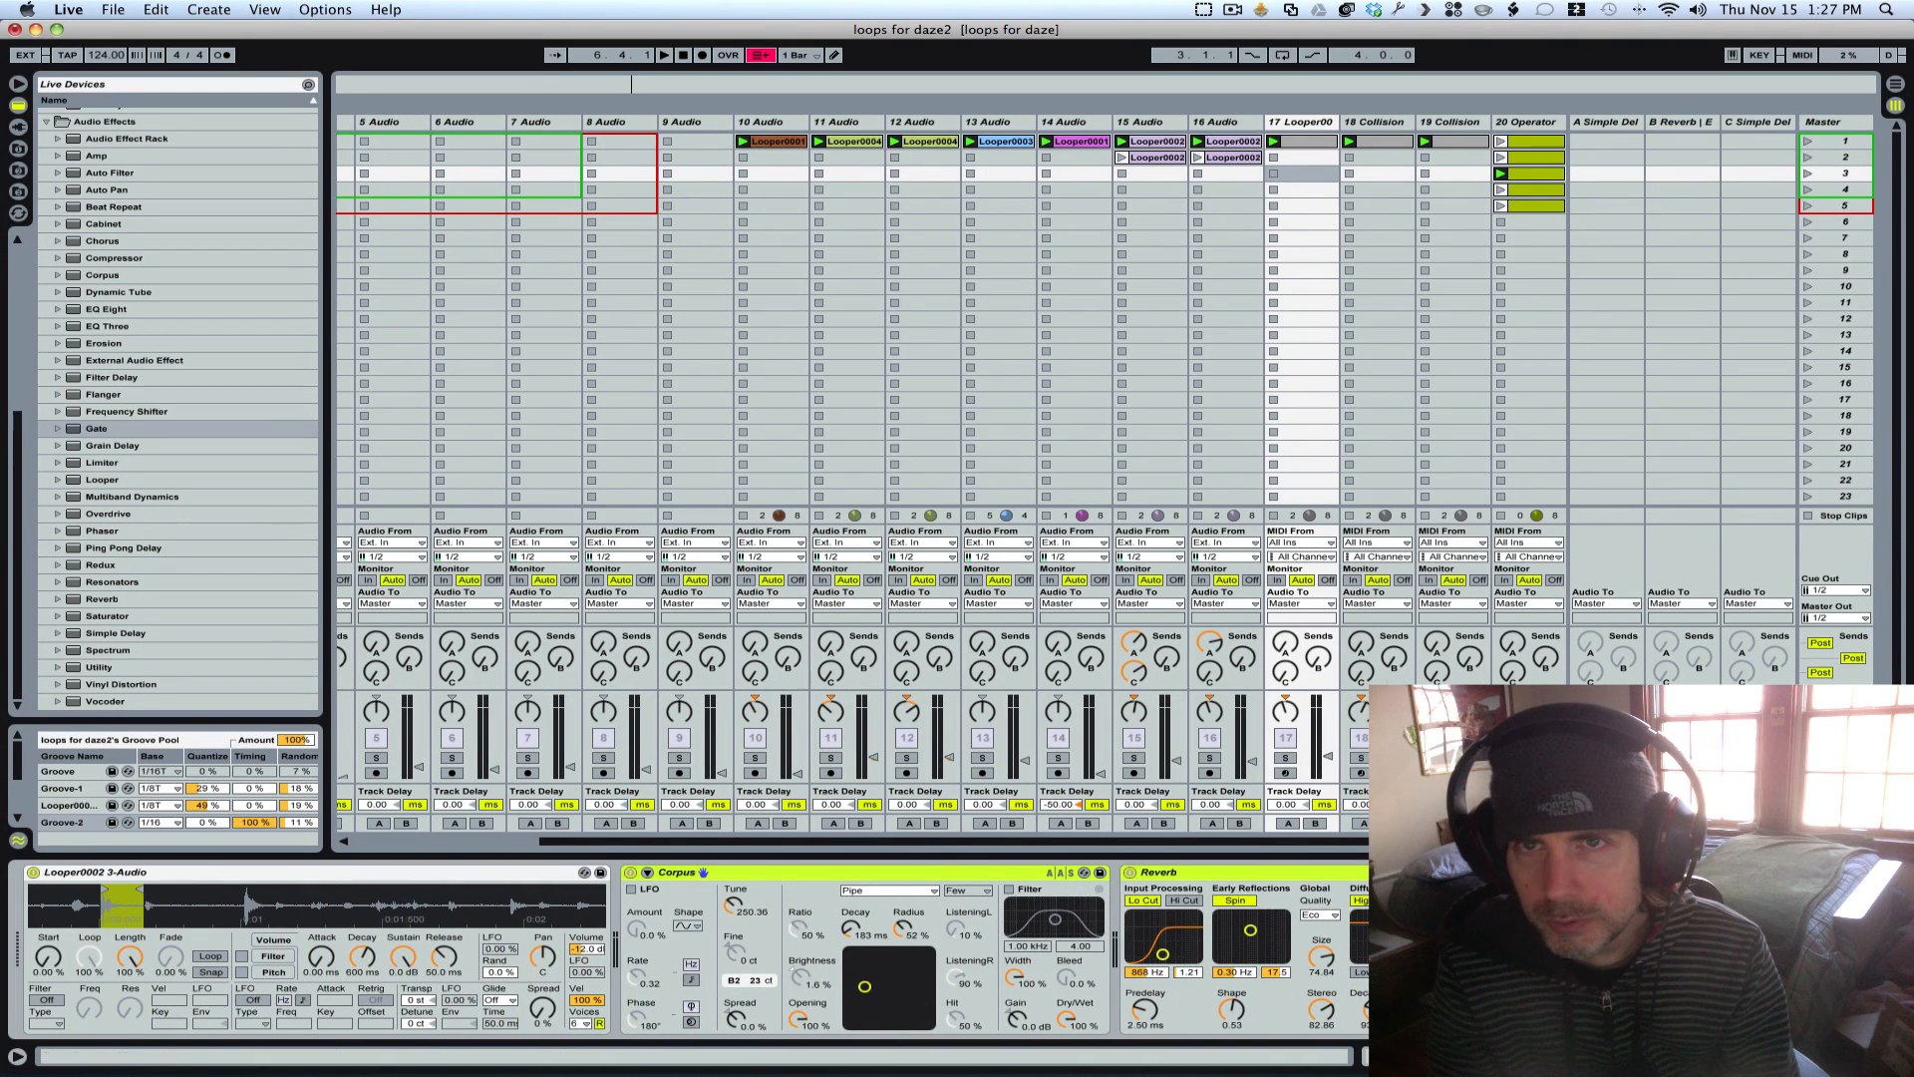
{"action": "left_click", "coordinate": [1290, 760]}
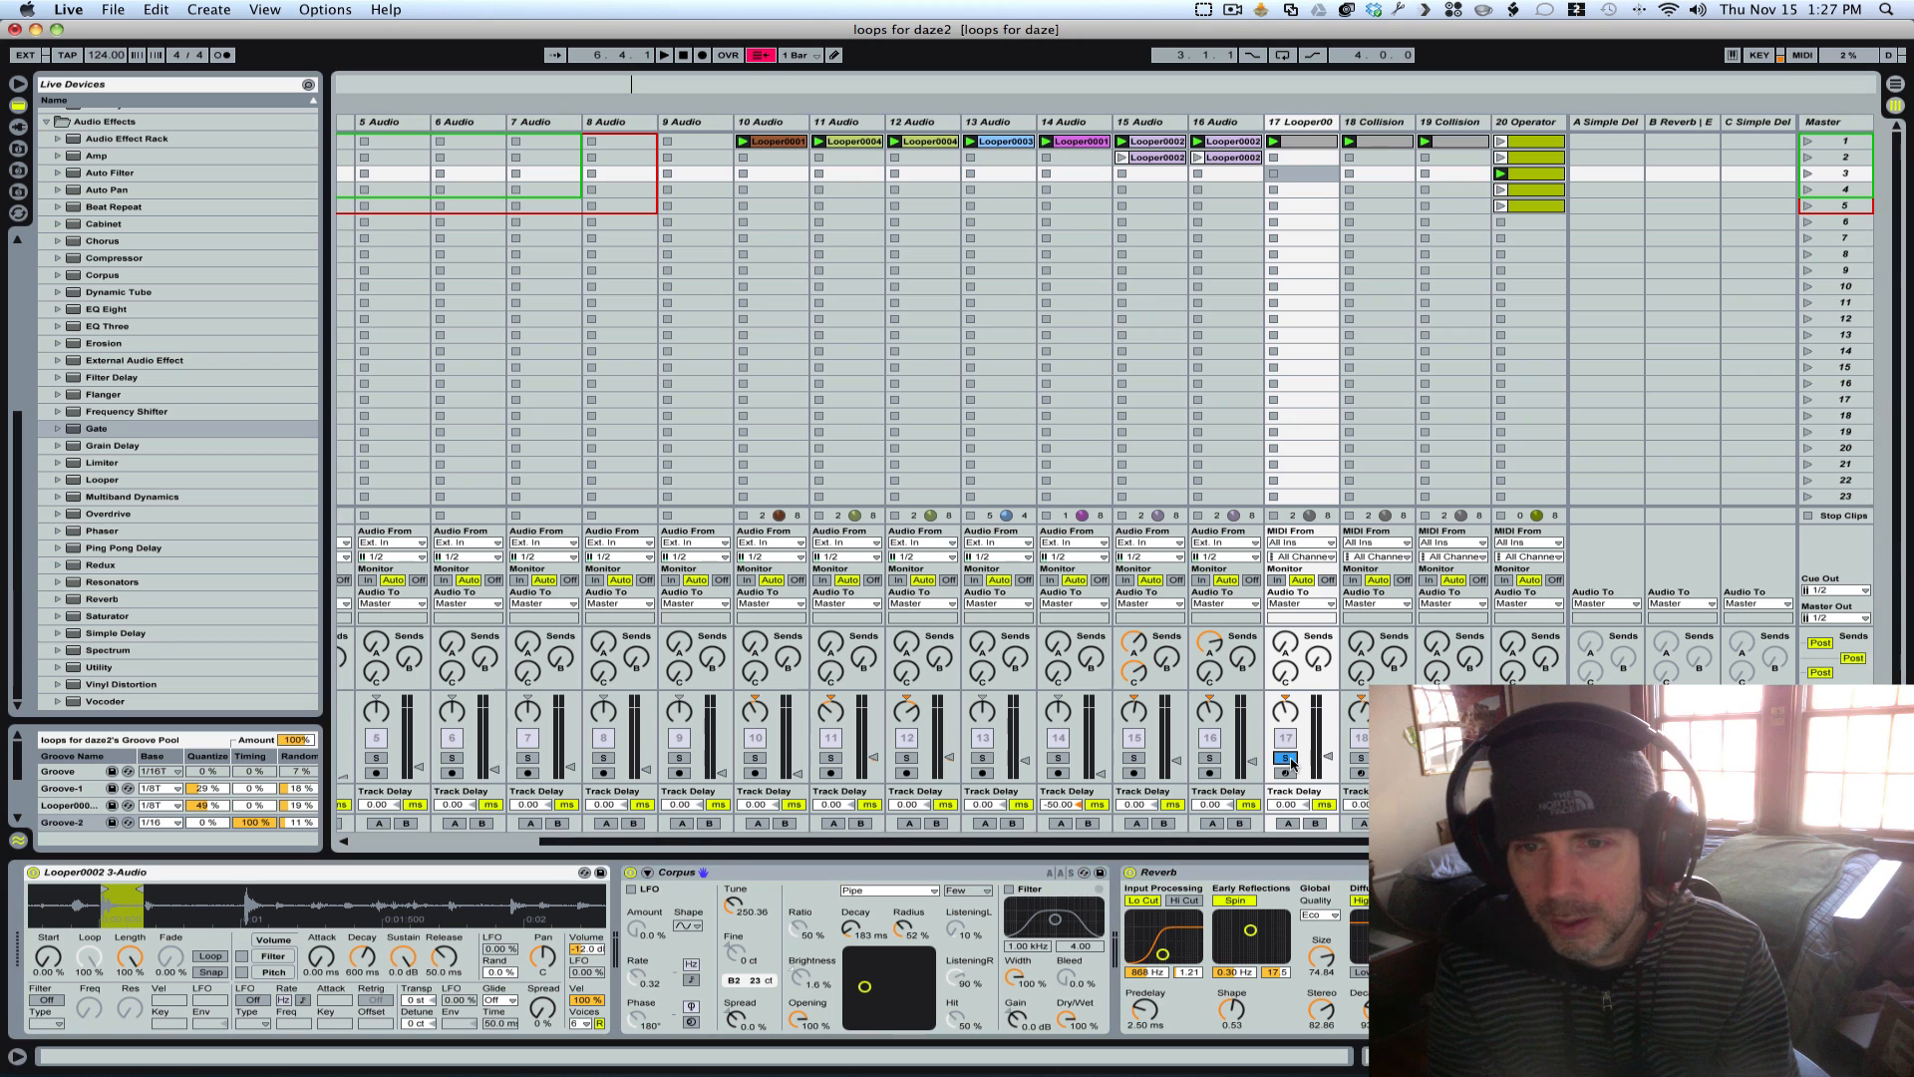
{"action": "left_click", "coordinate": [1290, 124]}
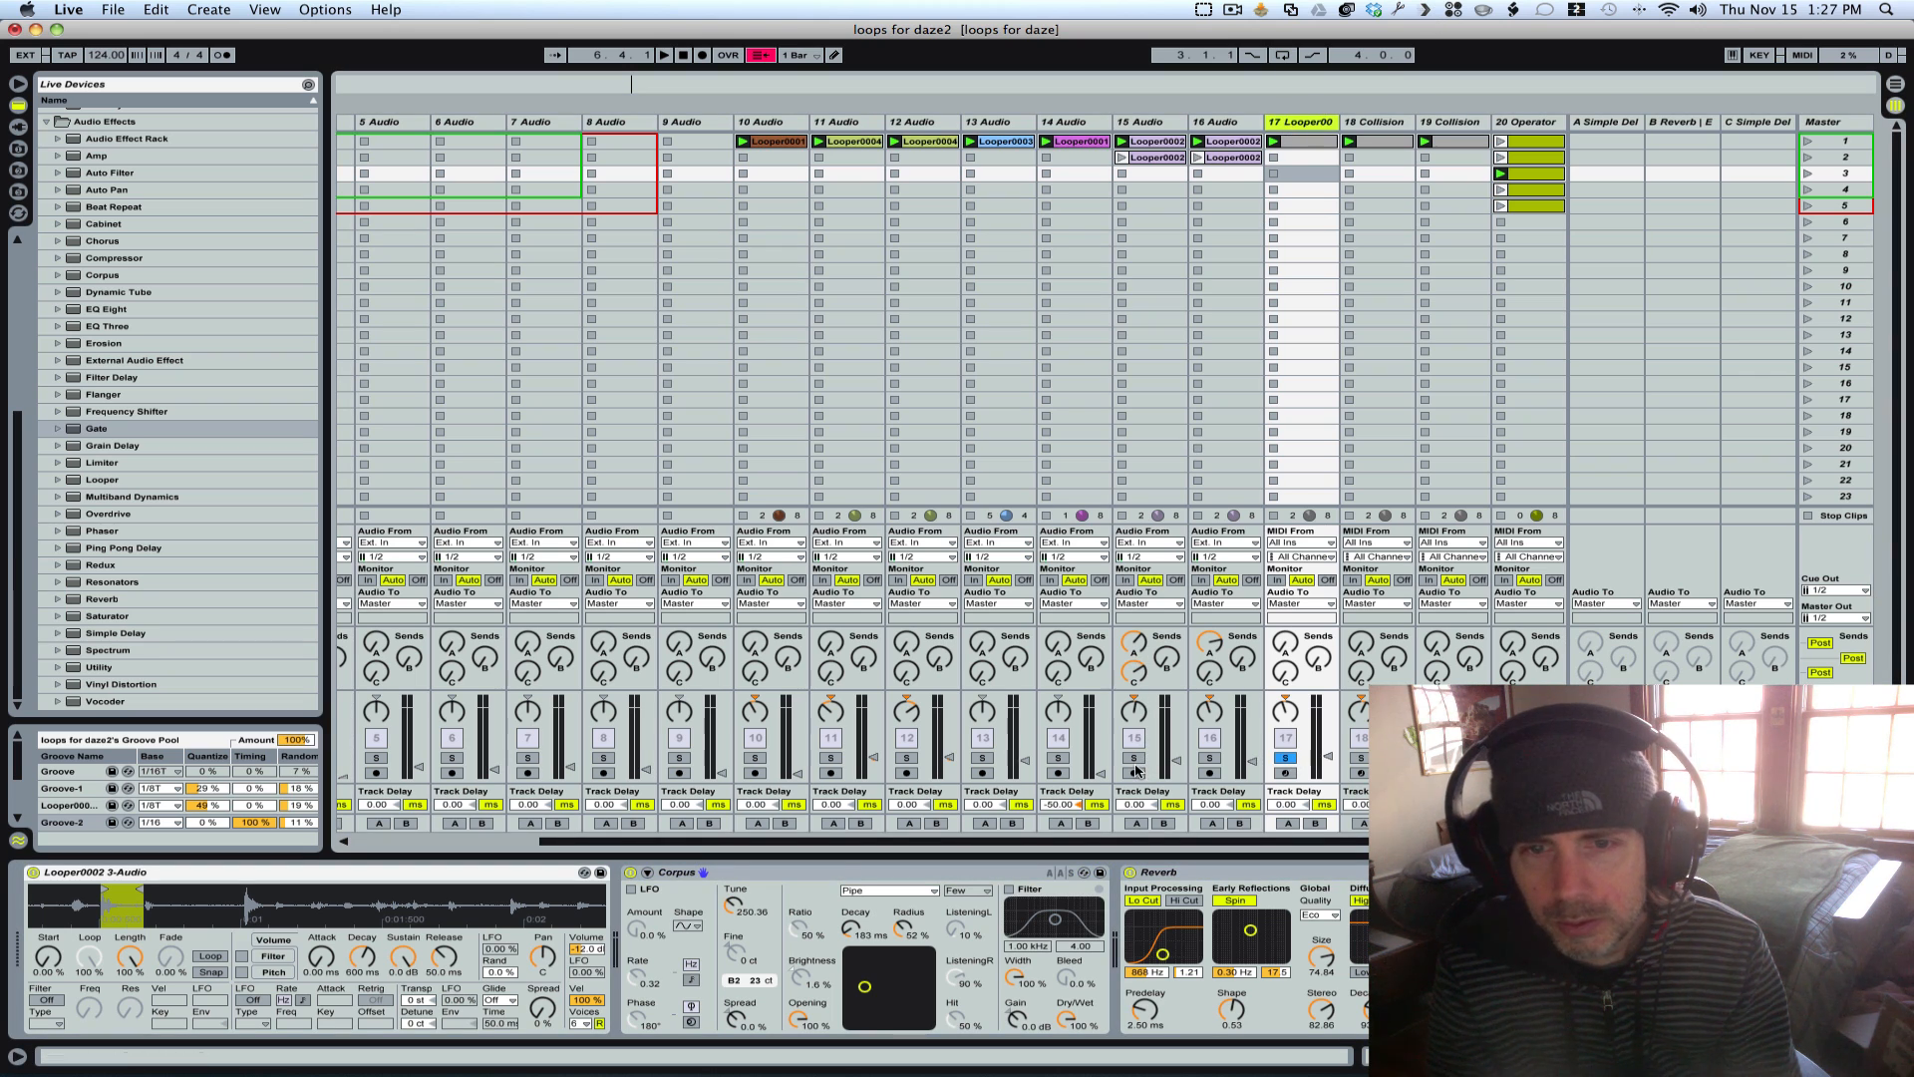
Step: Solo track 15 Audio, review the effects on return tracks A, B and C, and show track 15's device chain
{"action": "left_click", "coordinate": [1134, 759]}
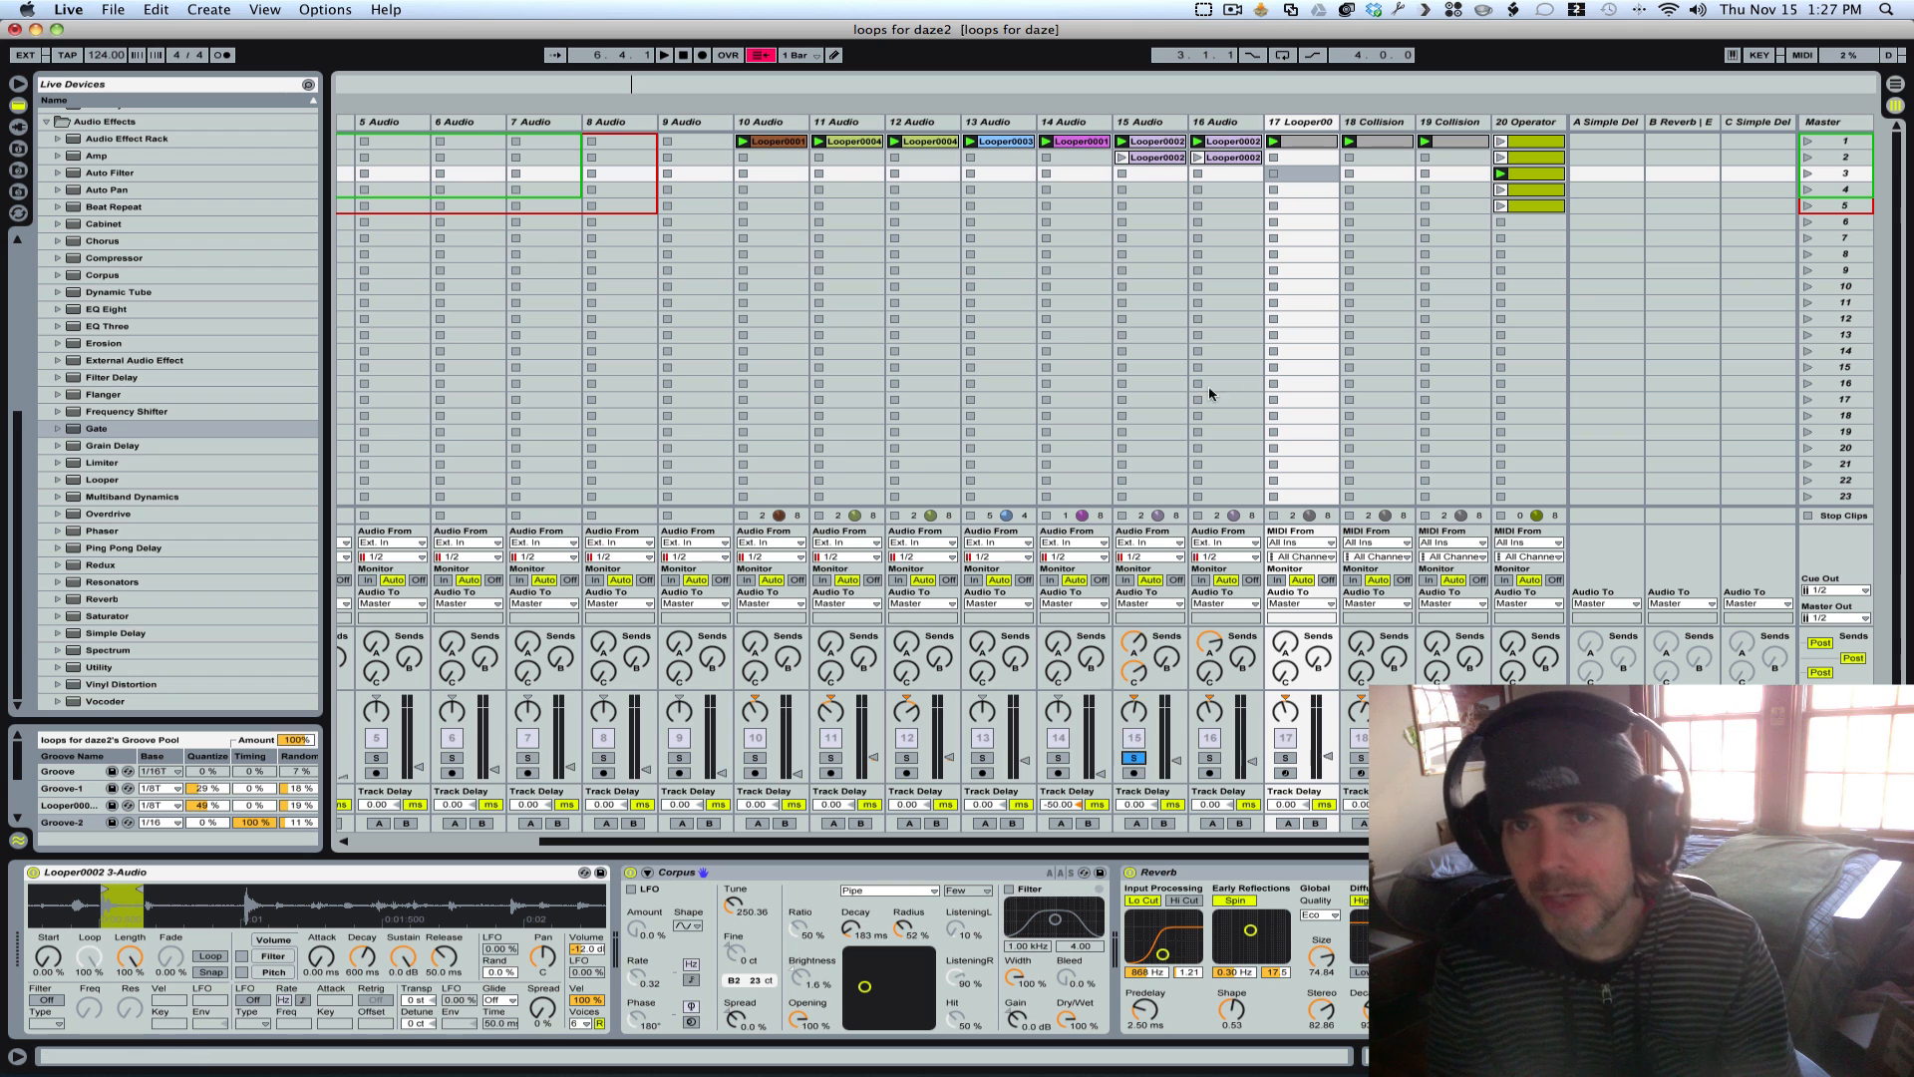
{"action": "left_click", "coordinate": [1625, 123]}
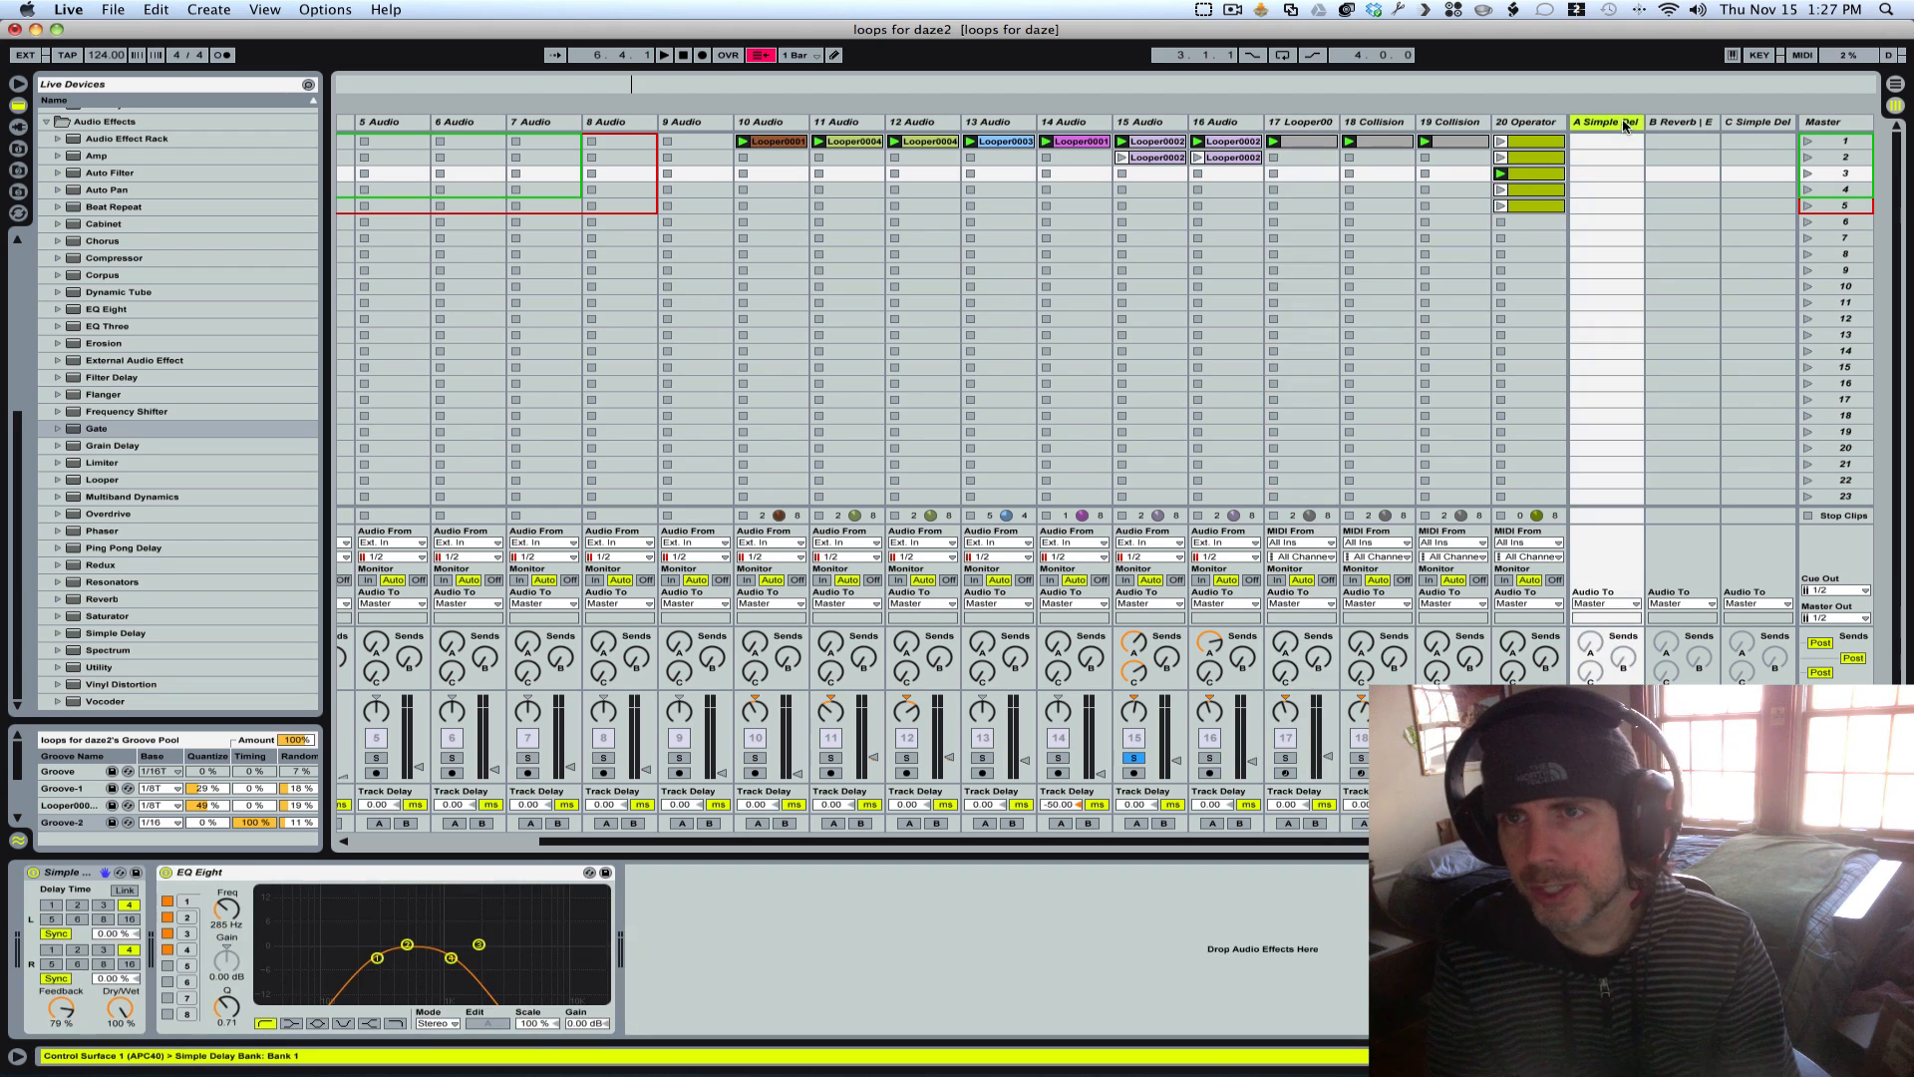
{"action": "left_click", "coordinate": [1683, 123]}
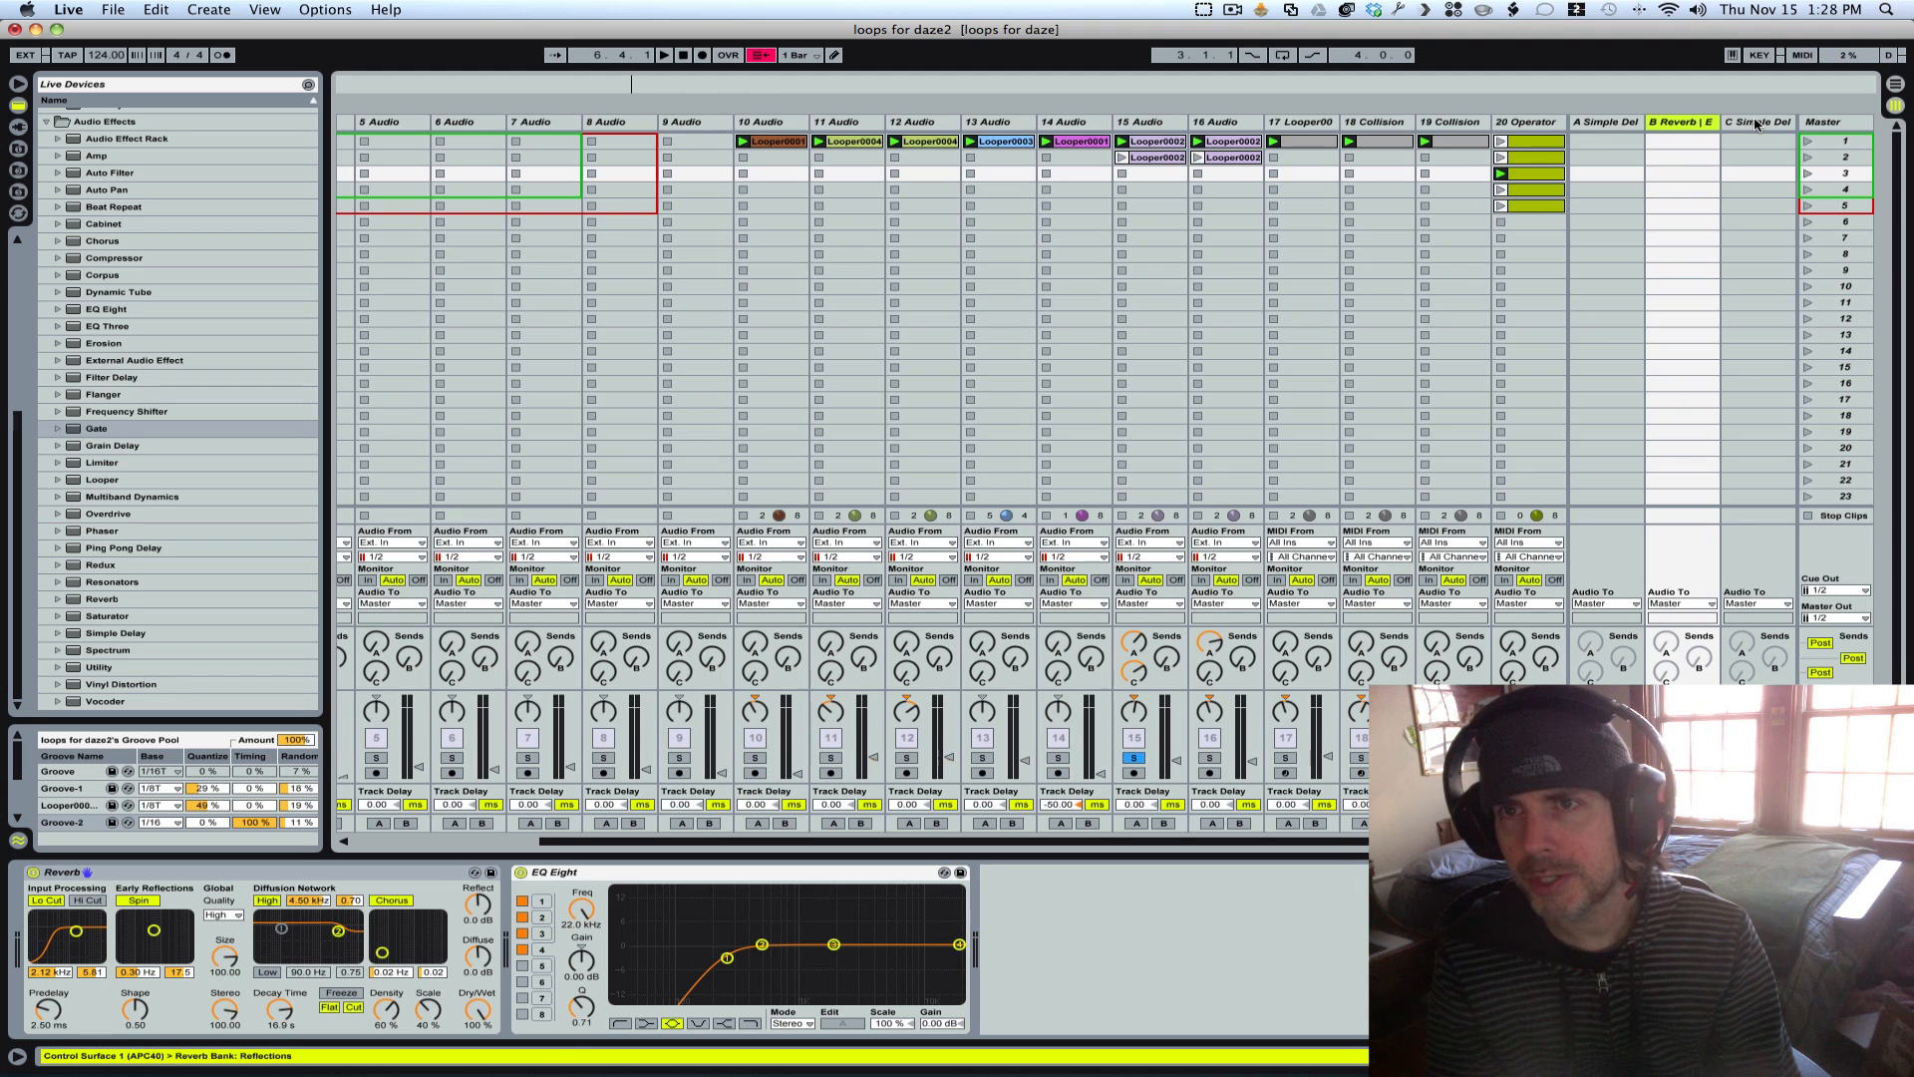
{"action": "left_click", "coordinate": [1757, 124]}
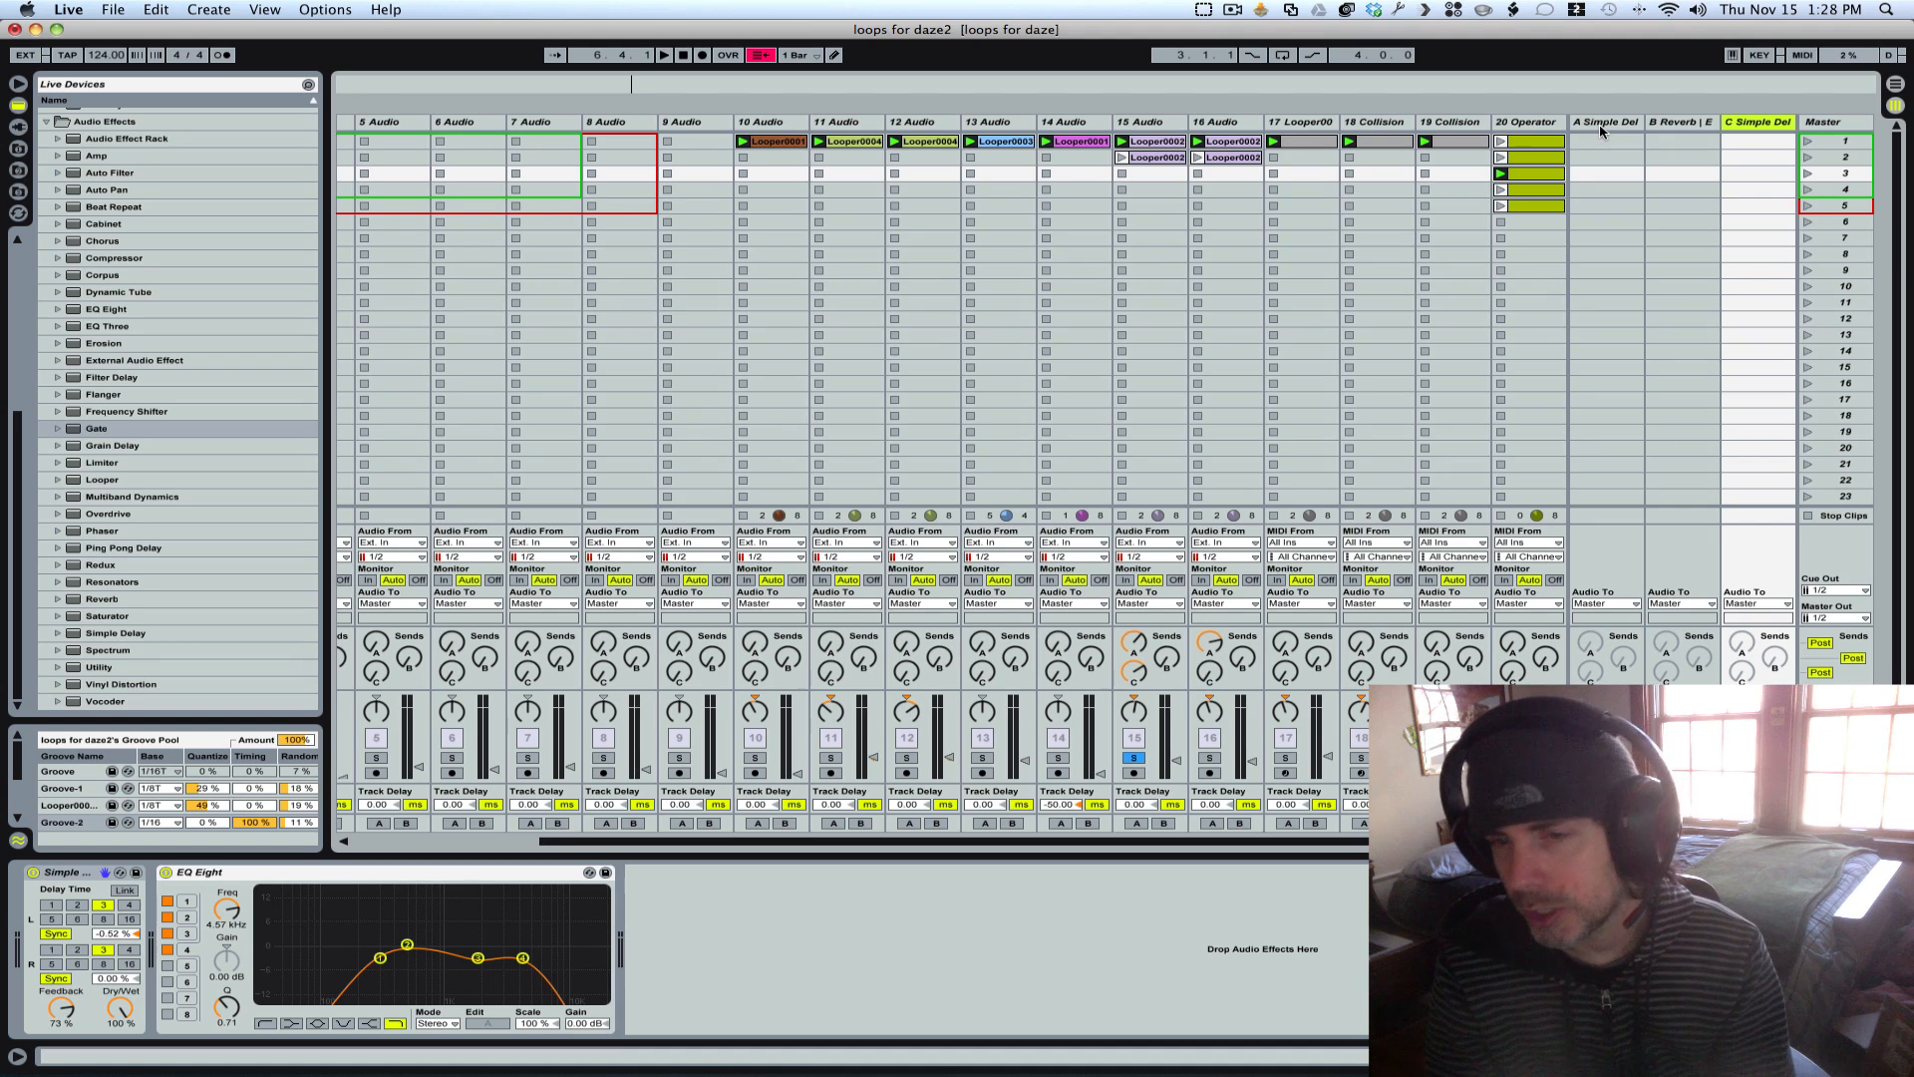
{"action": "left_click", "coordinate": [1147, 126]}
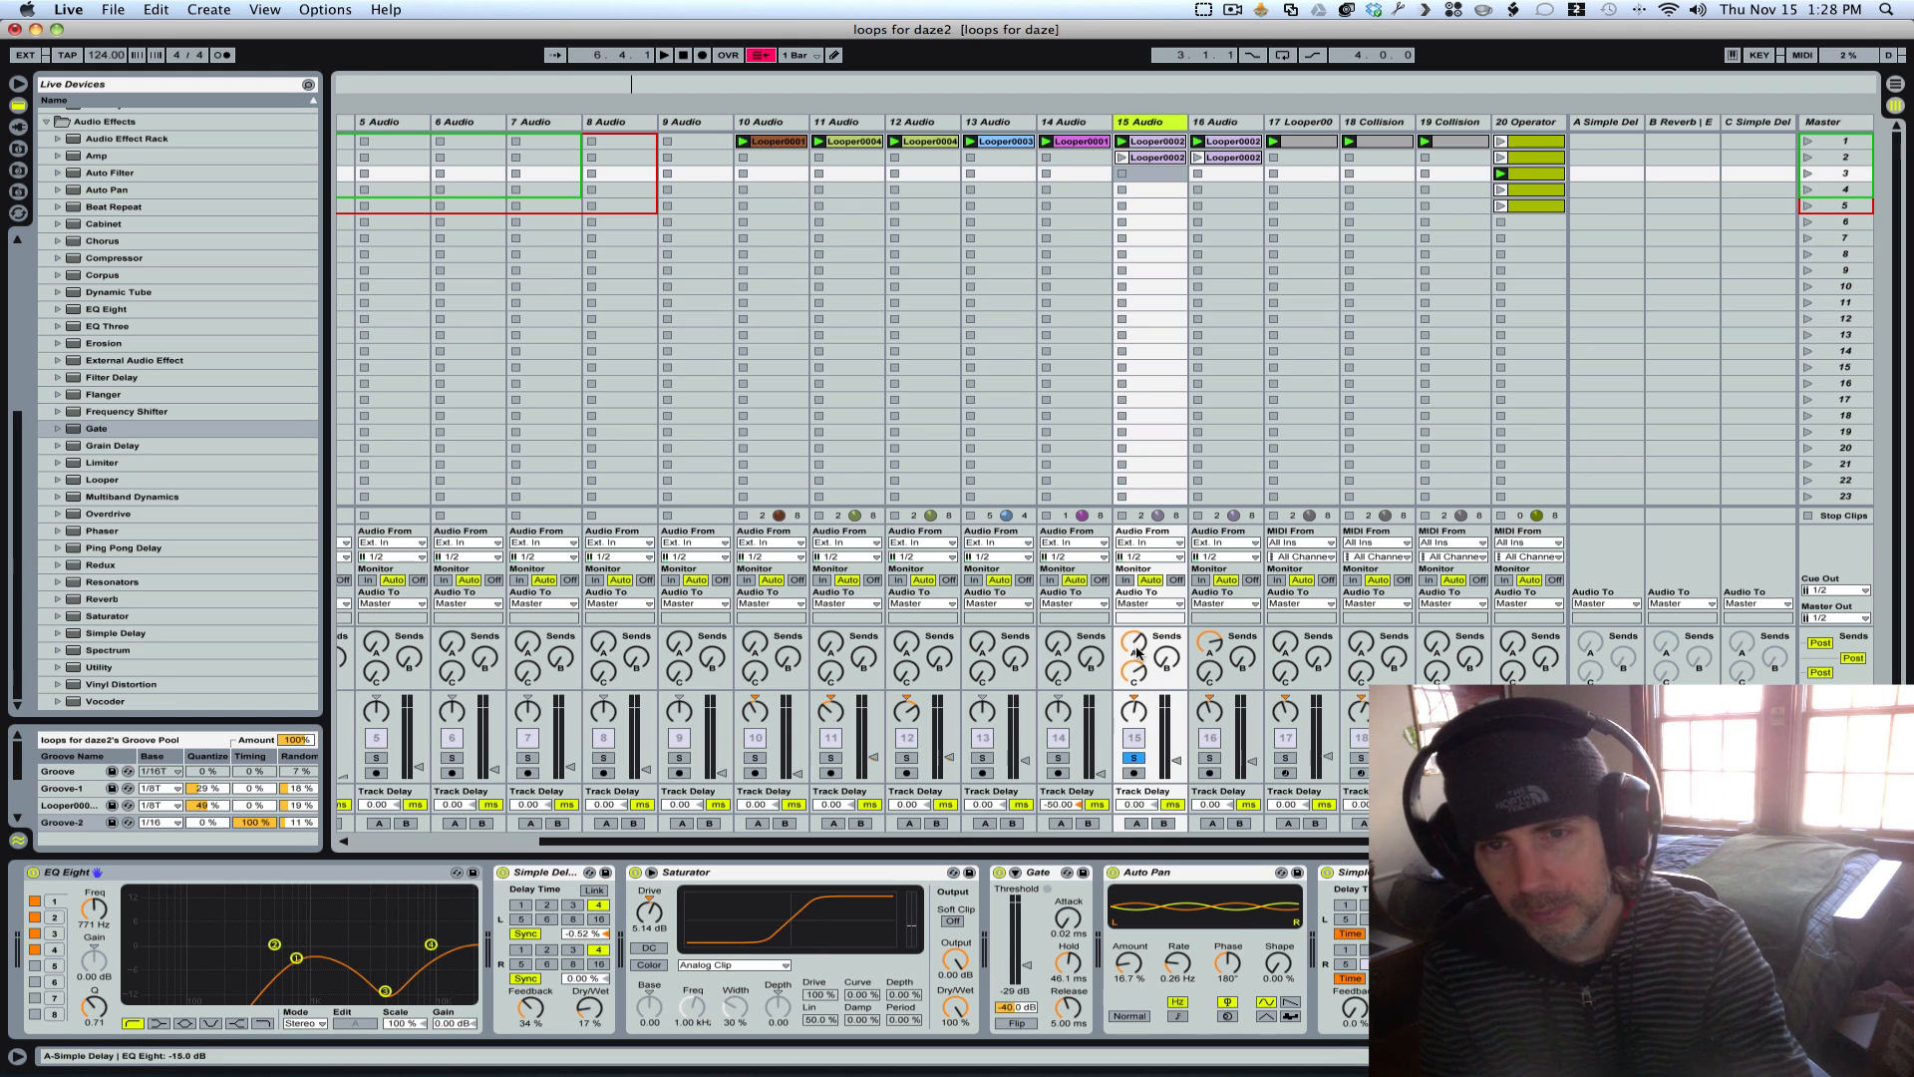
Step: Play the soloed track 15, lowering its send A to -inf dB and raising it again to compare
{"action": "key", "text": "space"}
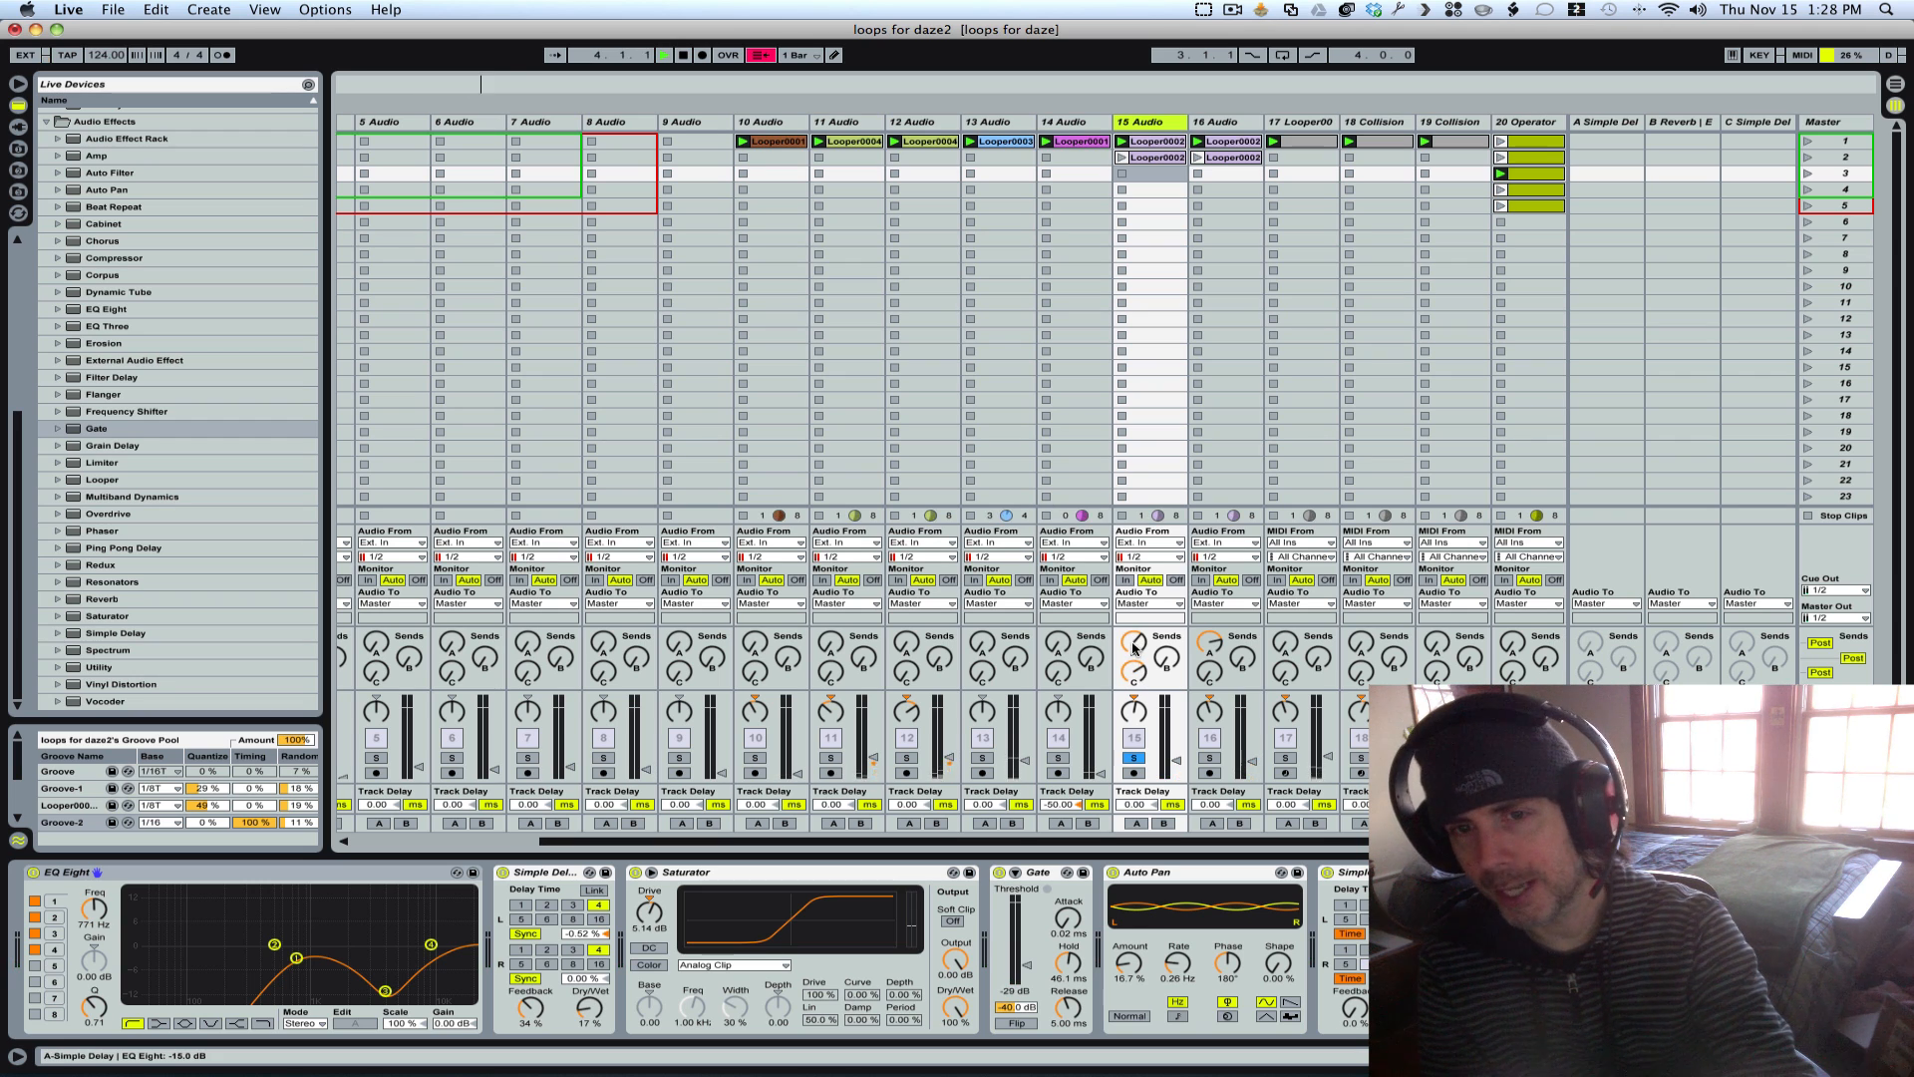
{"action": "left_click_drag", "start_coordinate": [1133, 644], "coordinate": [1135, 748]}
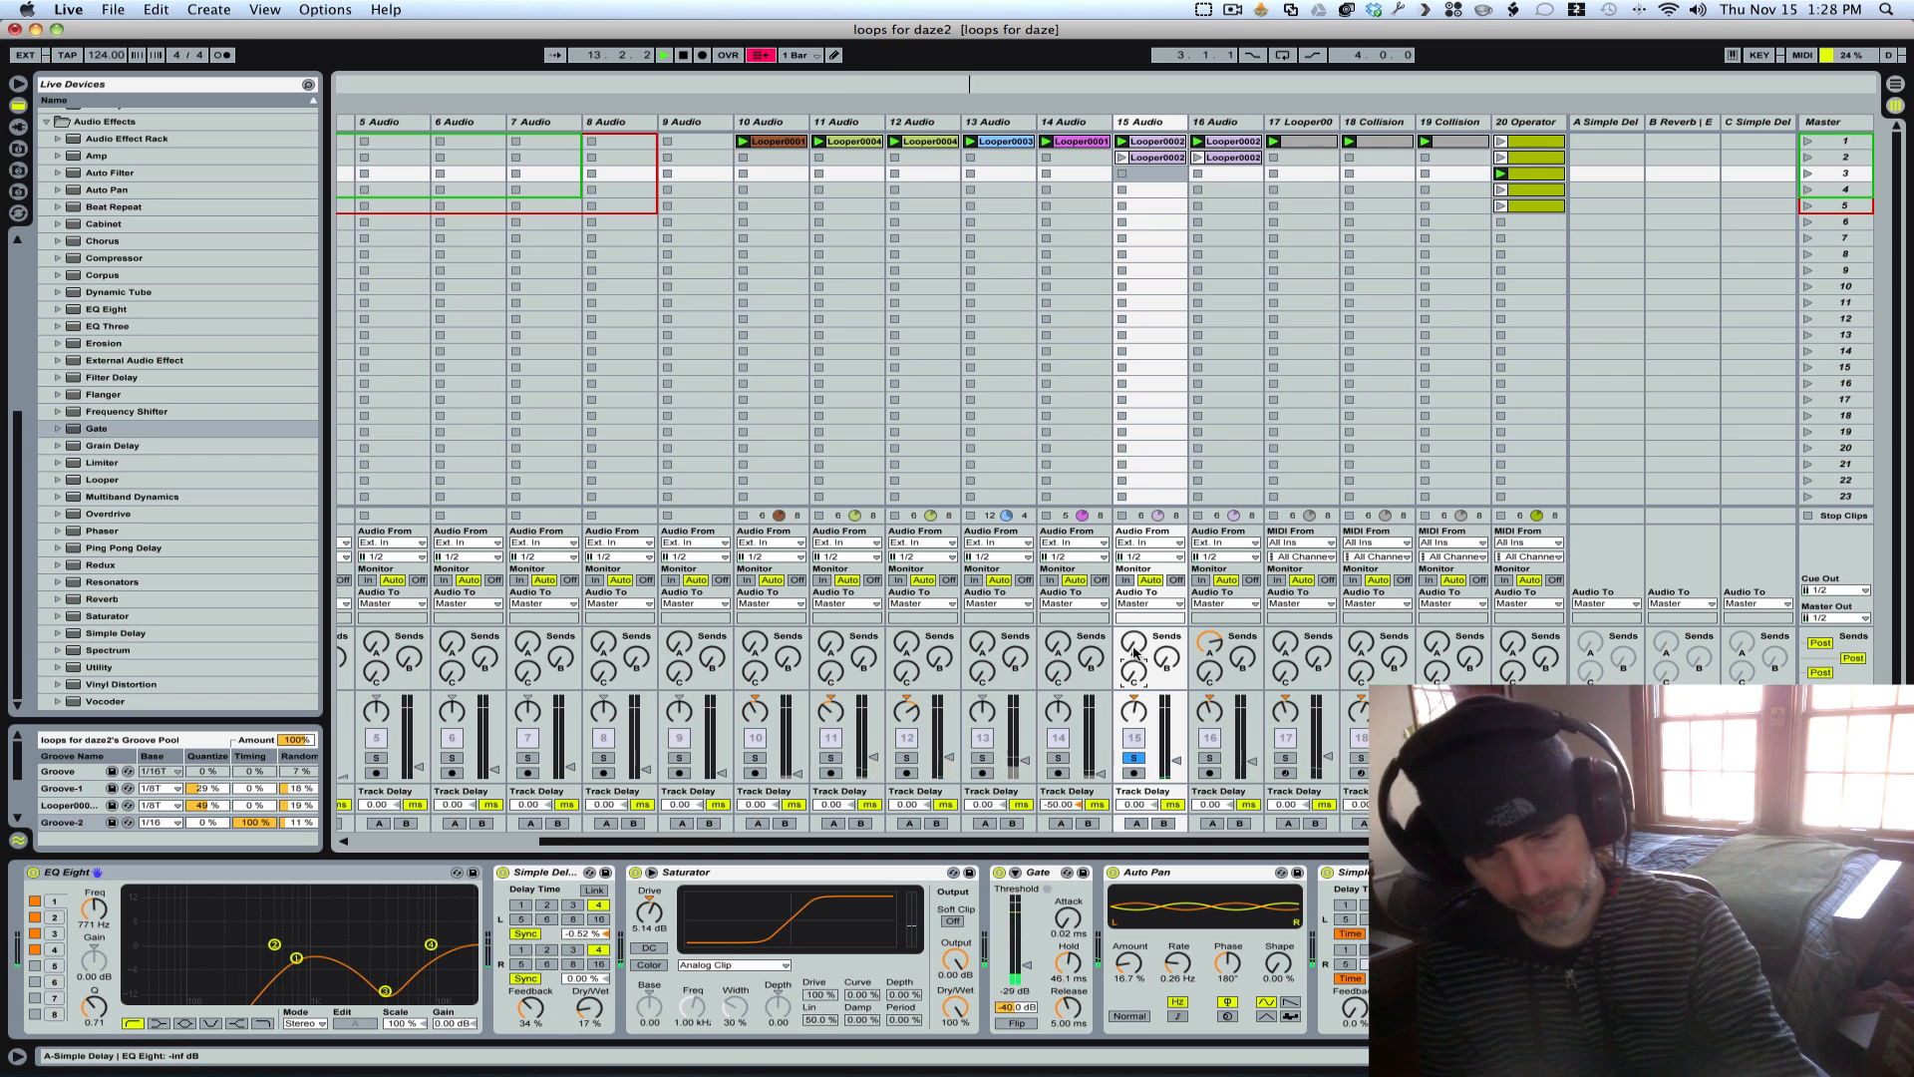
{"action": "left_click_drag", "start_coordinate": [1133, 650], "coordinate": [1134, 600]}
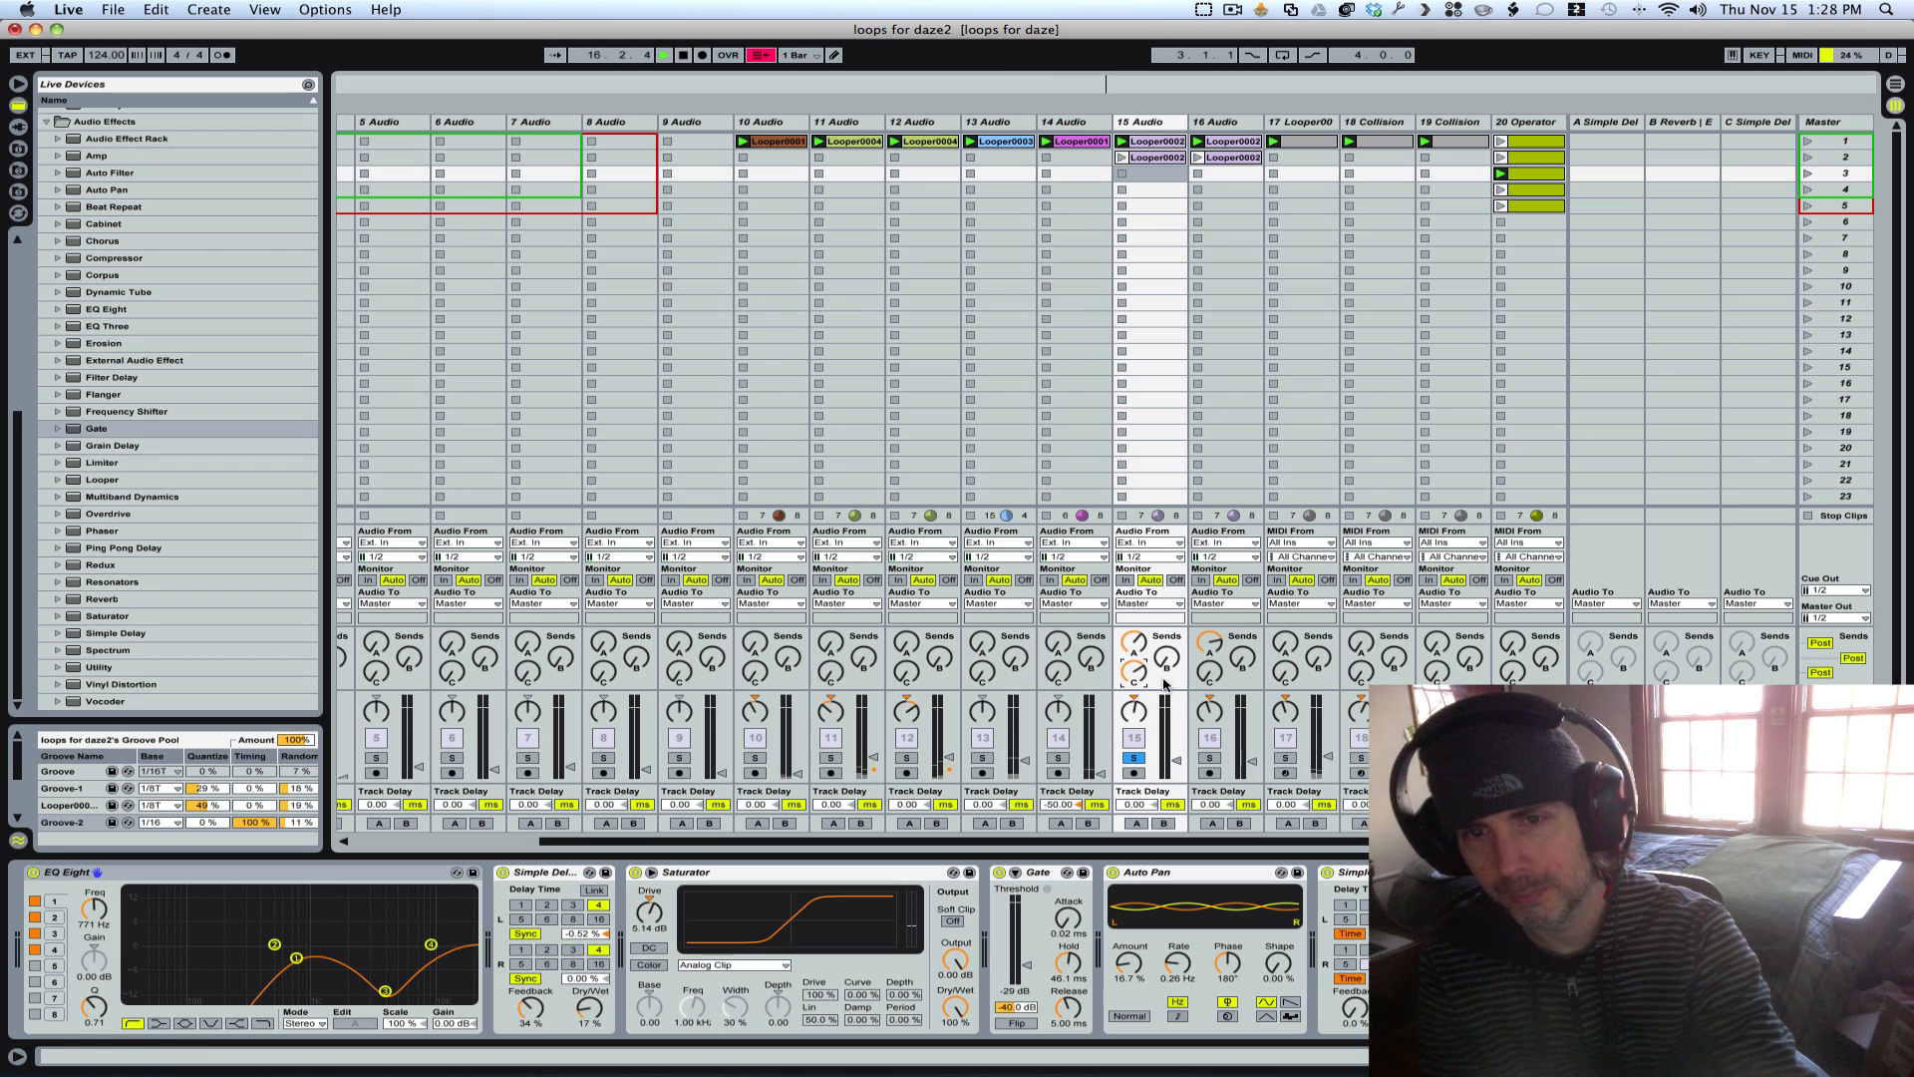
Step: Turn off the last Simple Delay on track 15 and set the track's sends C and A to -inf dB
{"action": "left_click", "coordinate": [1327, 874]}
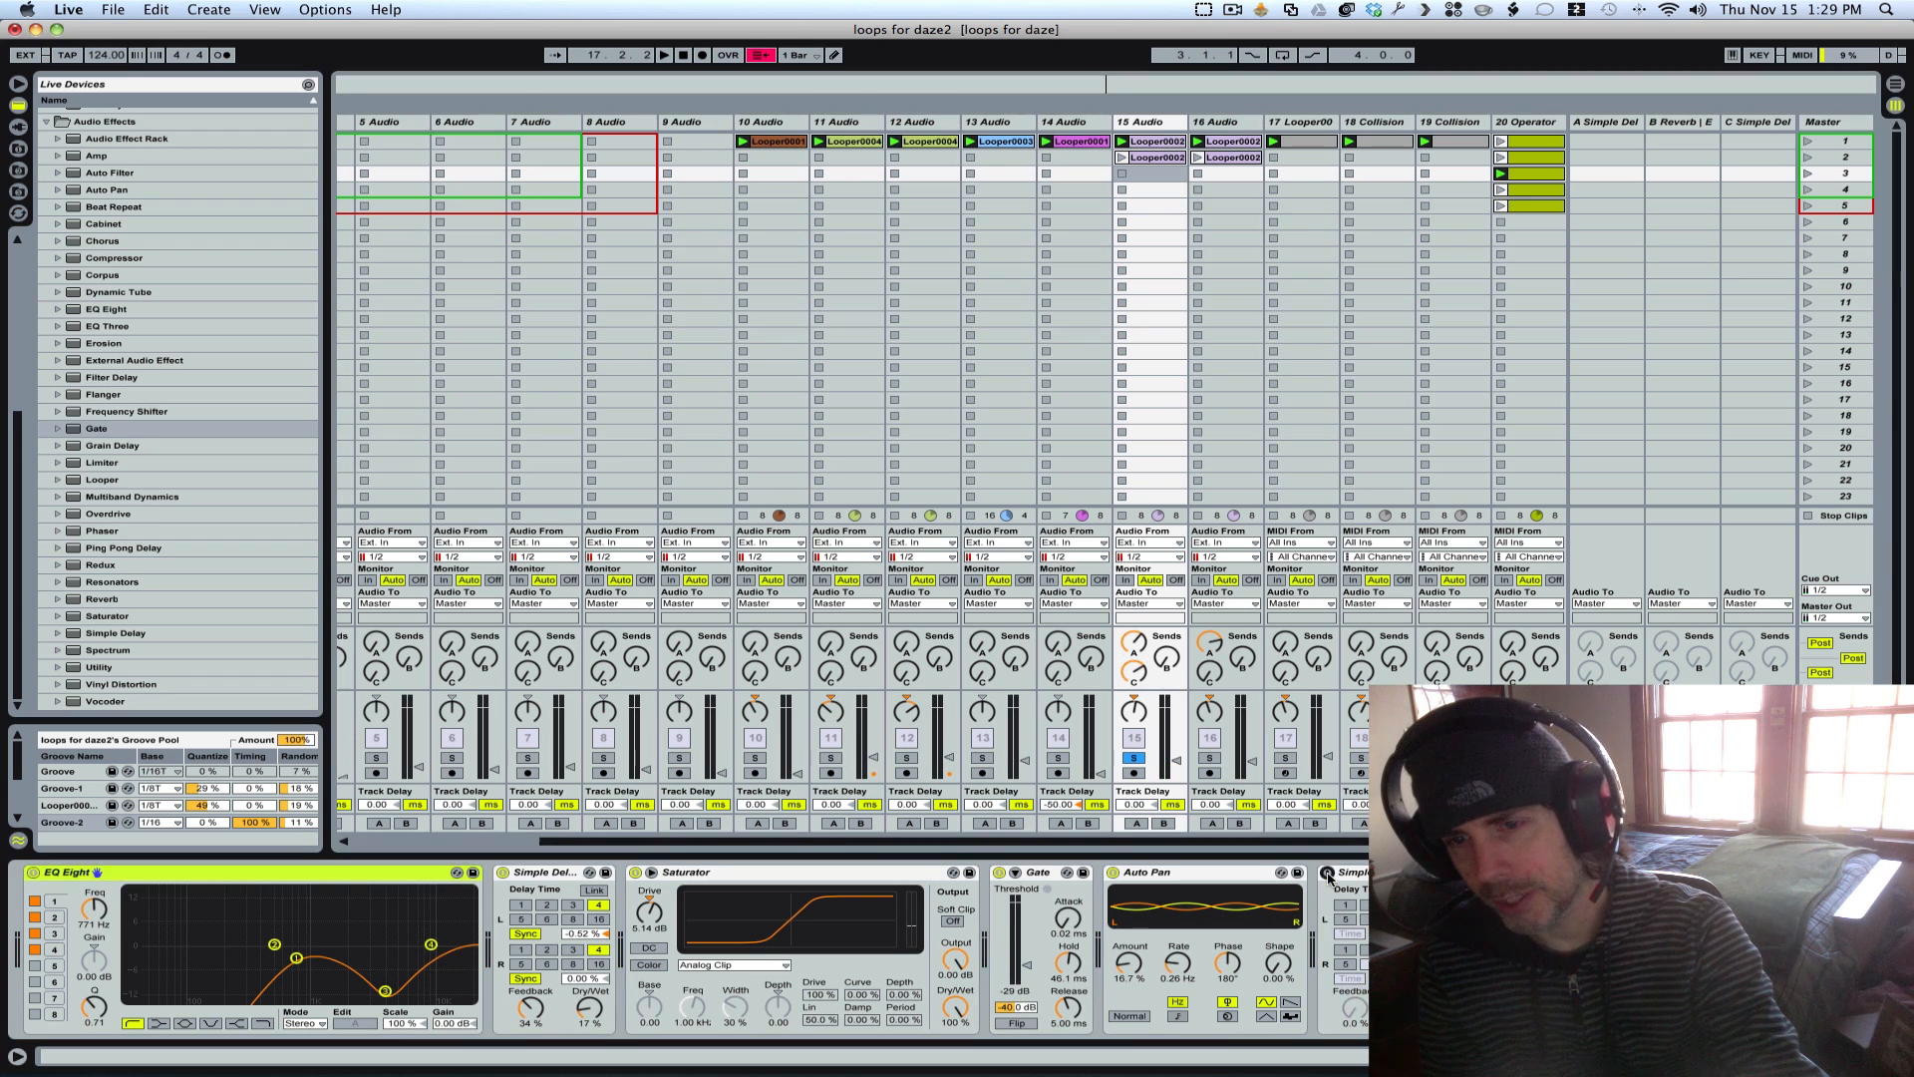
{"action": "left_click_drag", "start_coordinate": [1137, 664], "coordinate": [1137, 763]}
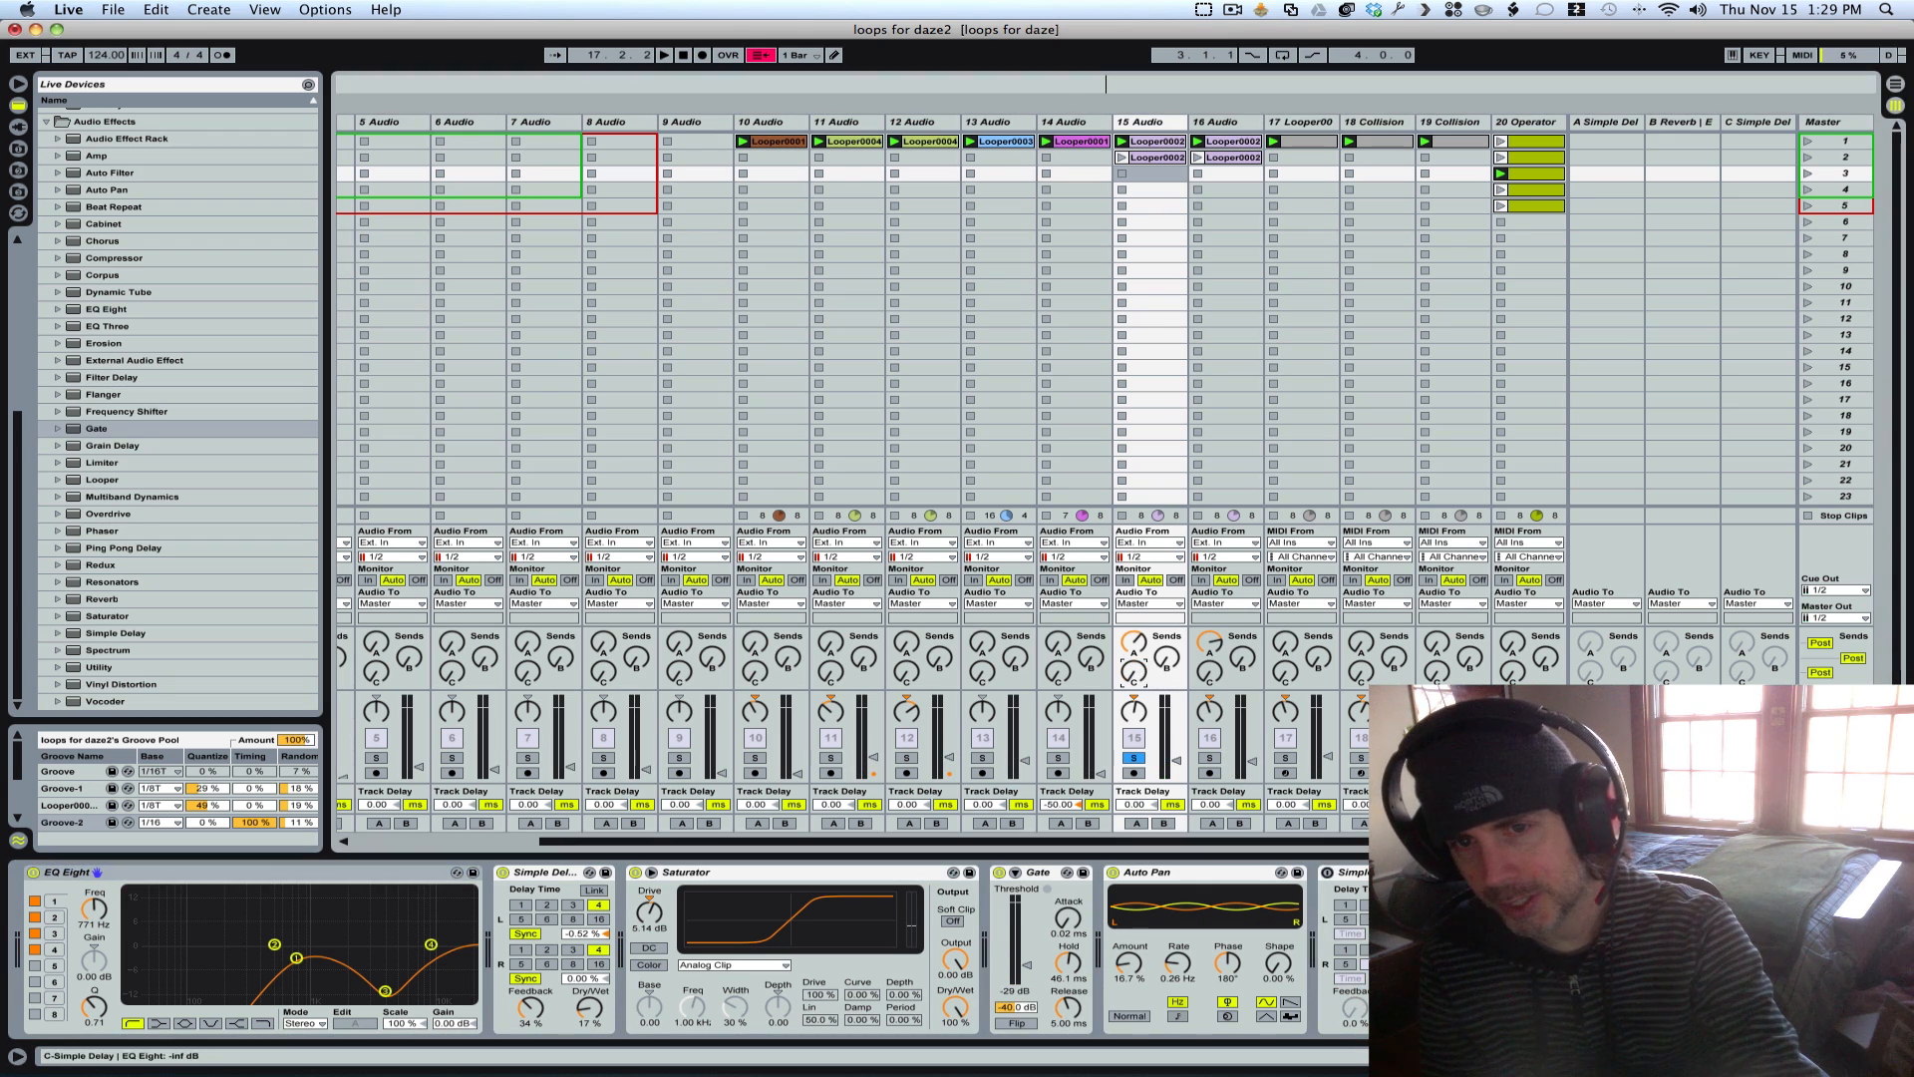
{"action": "left_click_drag", "start_coordinate": [1137, 643], "coordinate": [1137, 743]}
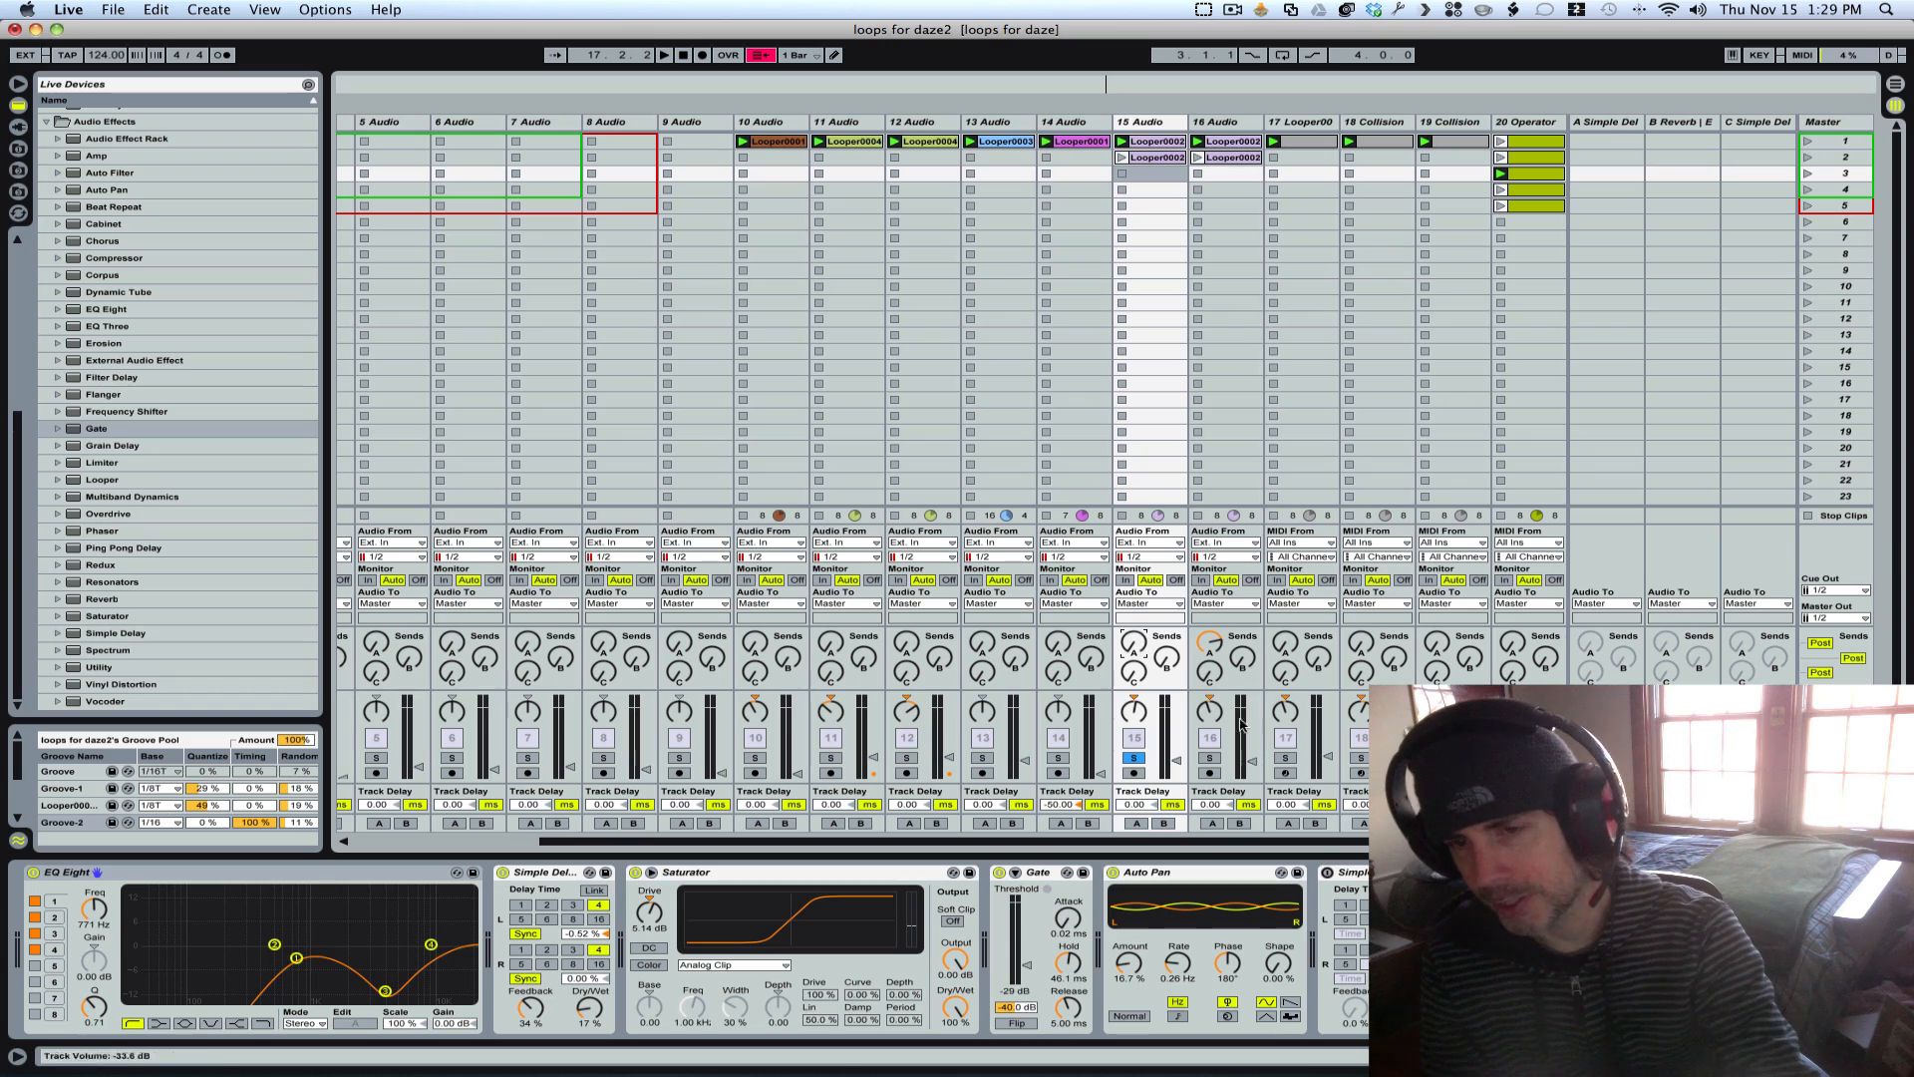
Step: Switch the Simple Delay after Auto Pan on track 15 on and off again, and play the track without it
{"action": "left_click", "coordinate": [1357, 882]}
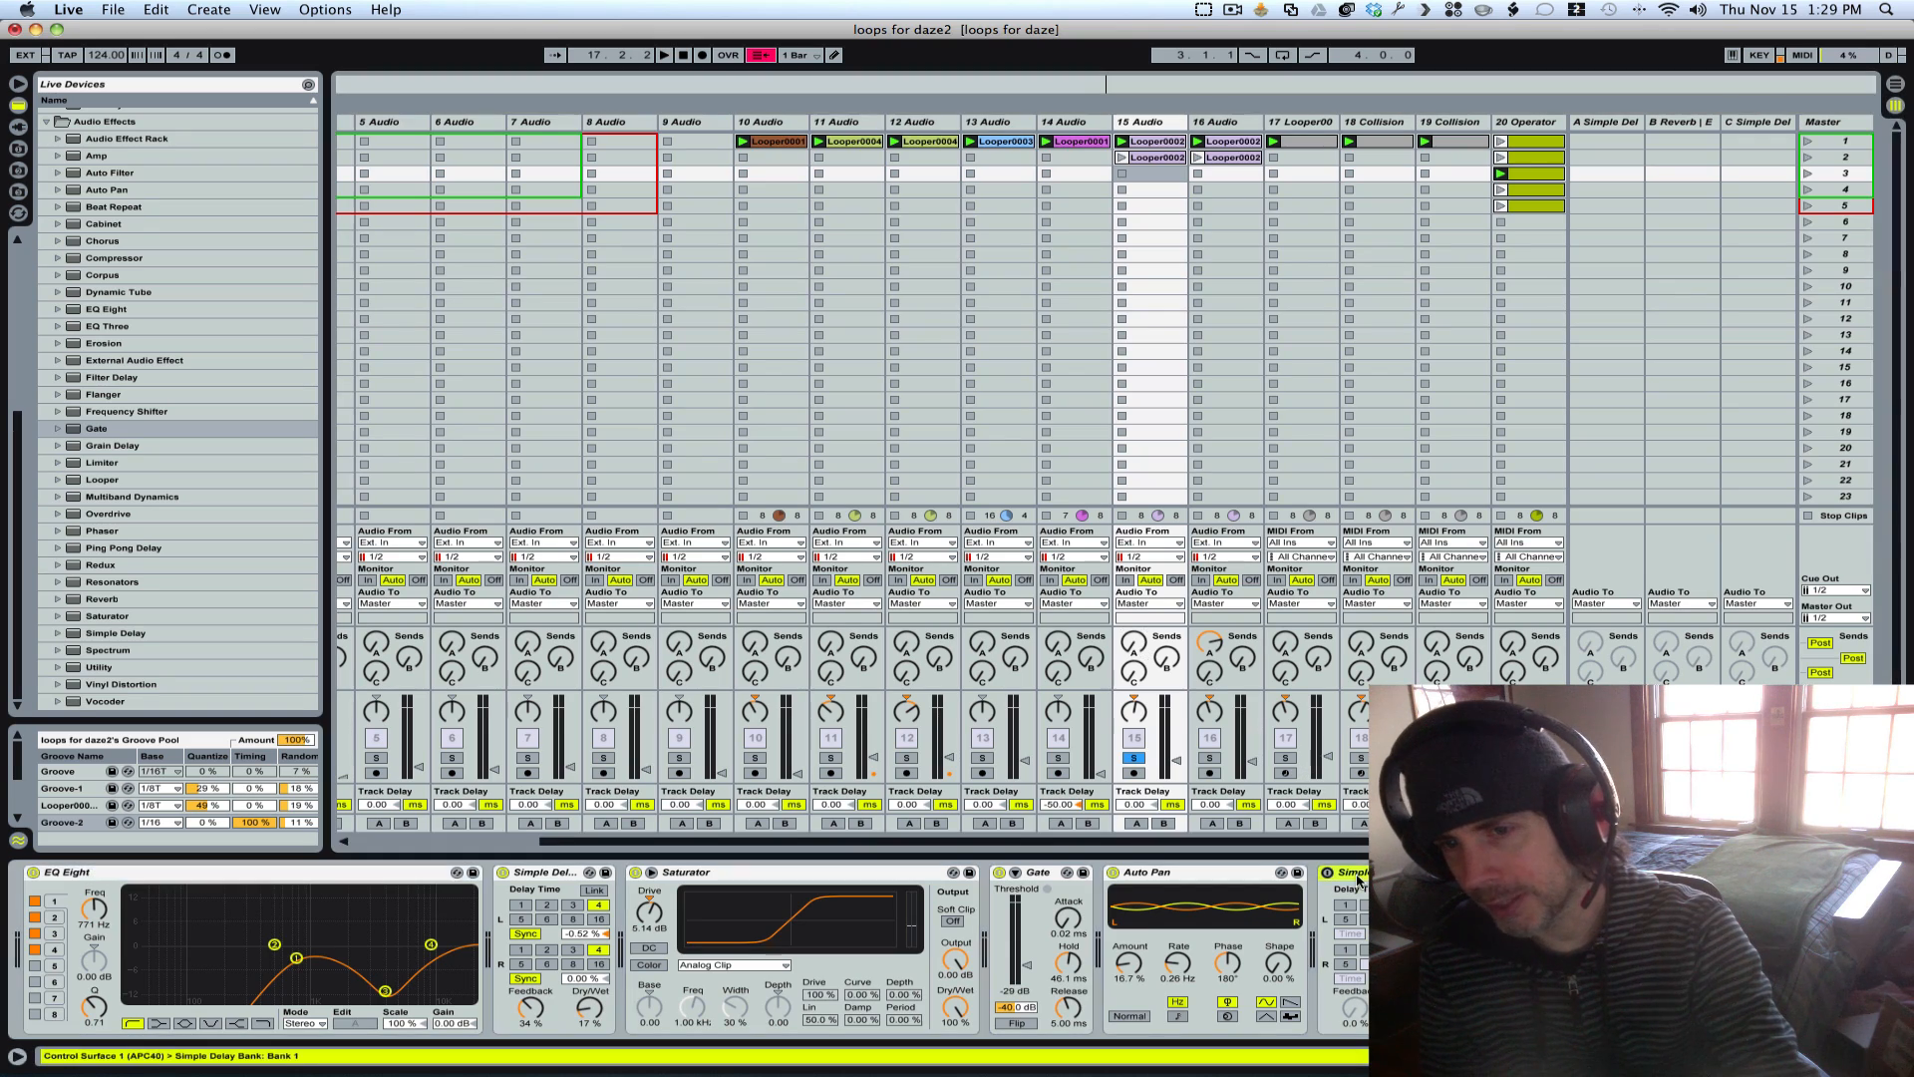
{"action": "left_click", "coordinate": [1328, 874]}
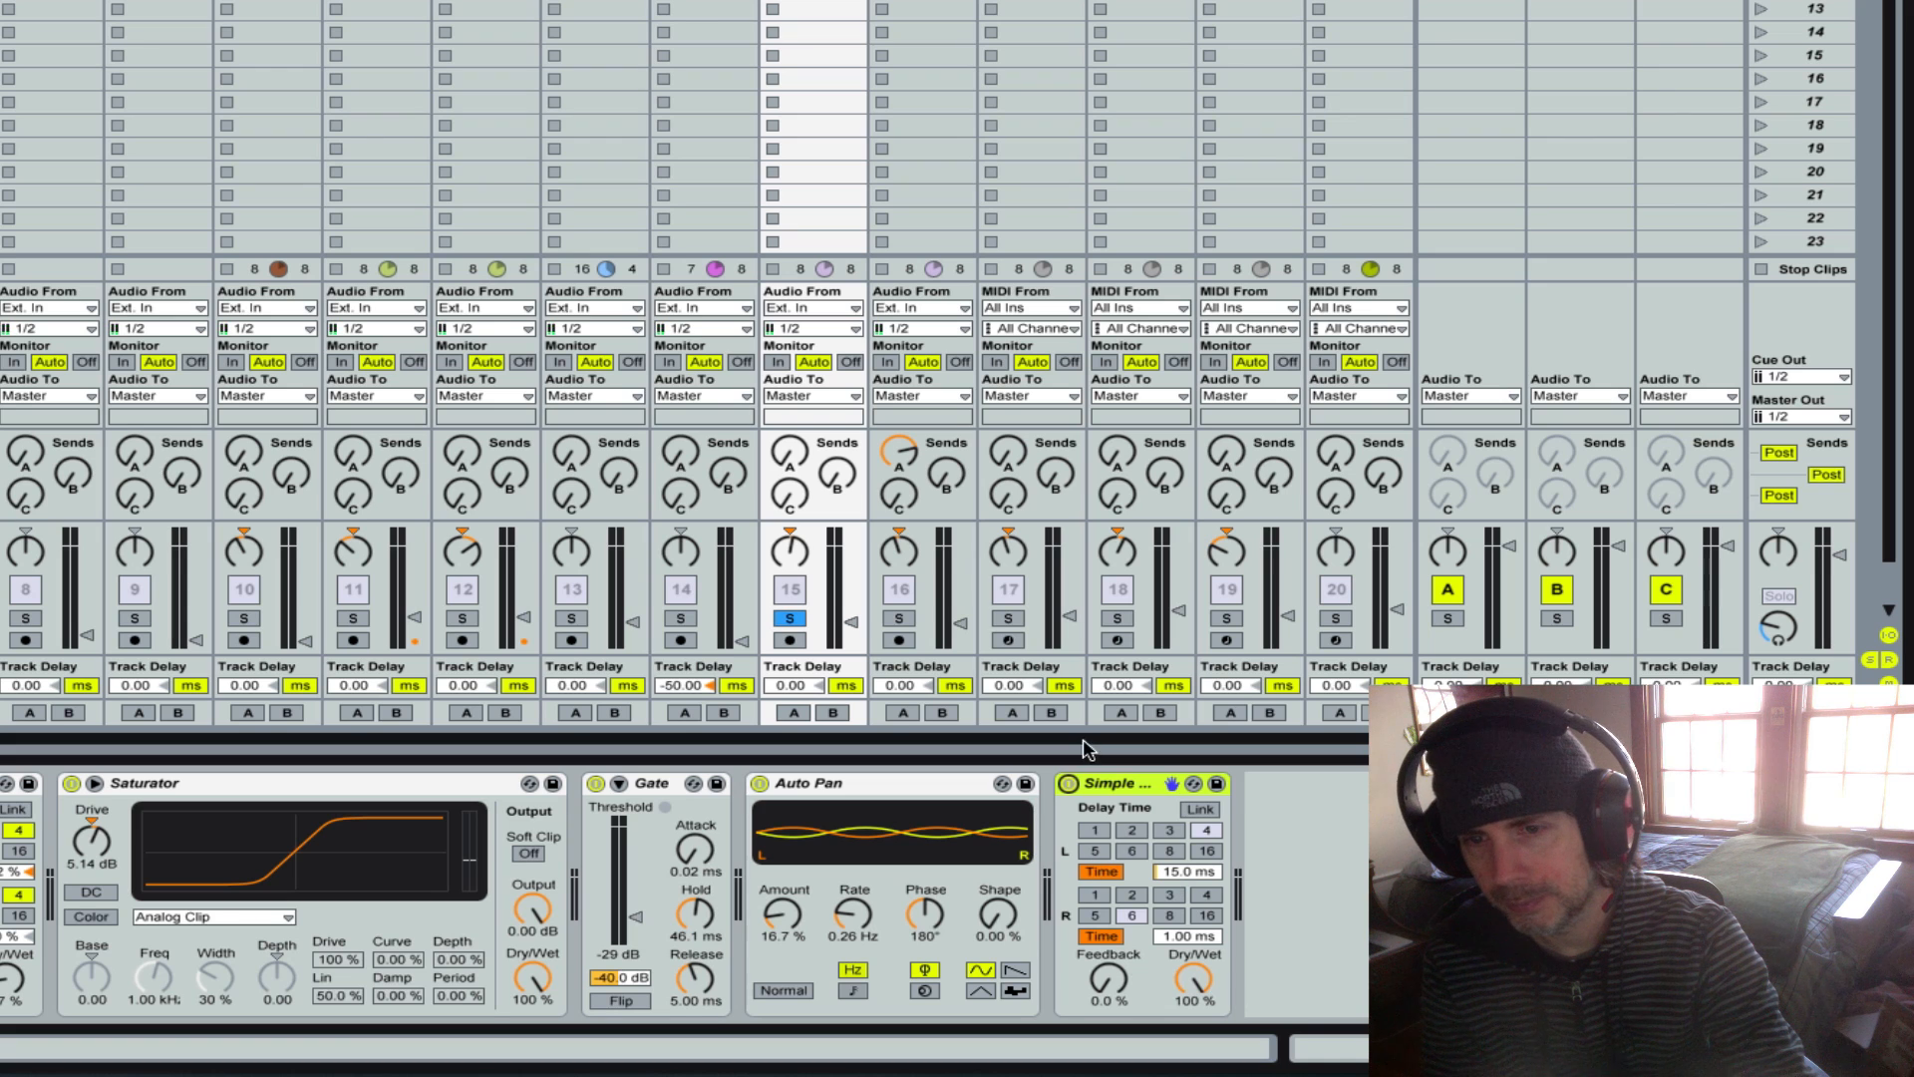
{"action": "left_click", "coordinate": [1068, 784]}
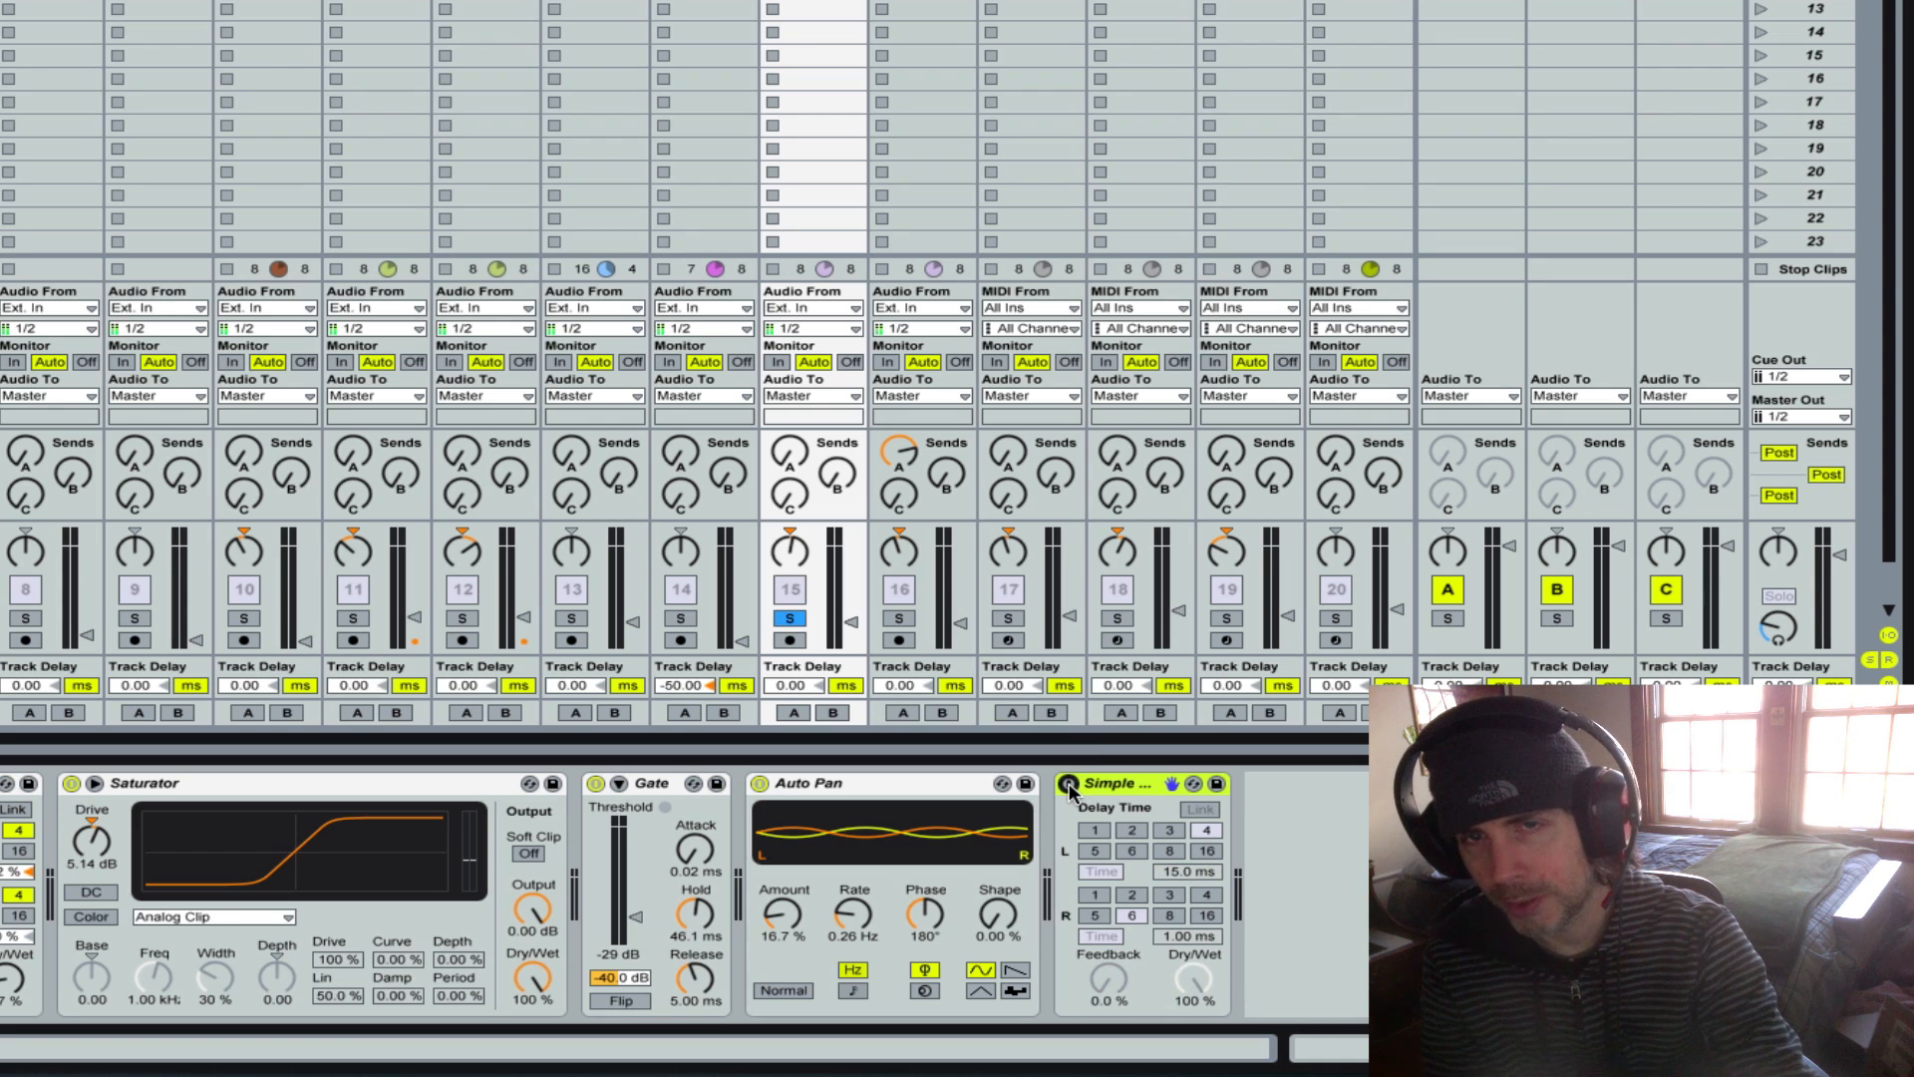
{"action": "key", "text": "space"}
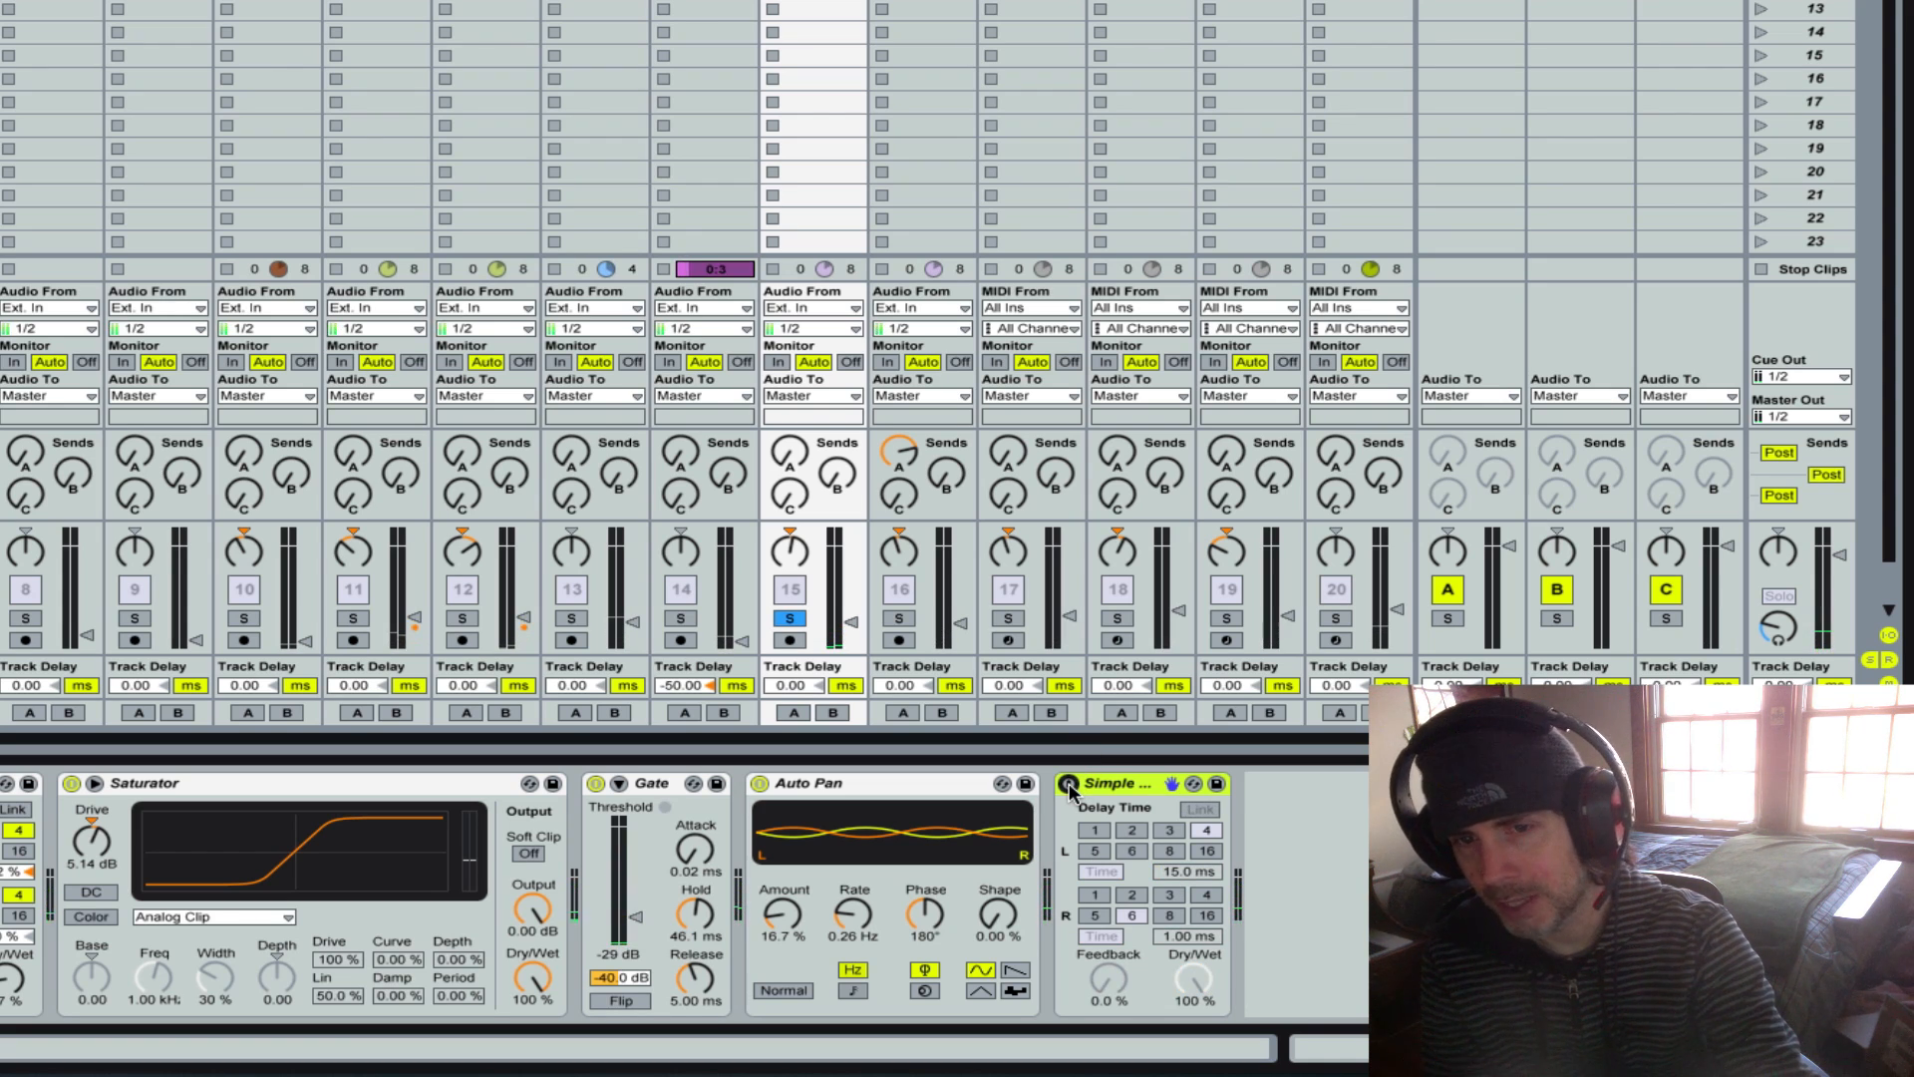
Step: Turn on the Simple Delay after Auto Pan on track 15, unsolo the track and play all the loops together
{"action": "left_click", "coordinate": [1068, 783]}
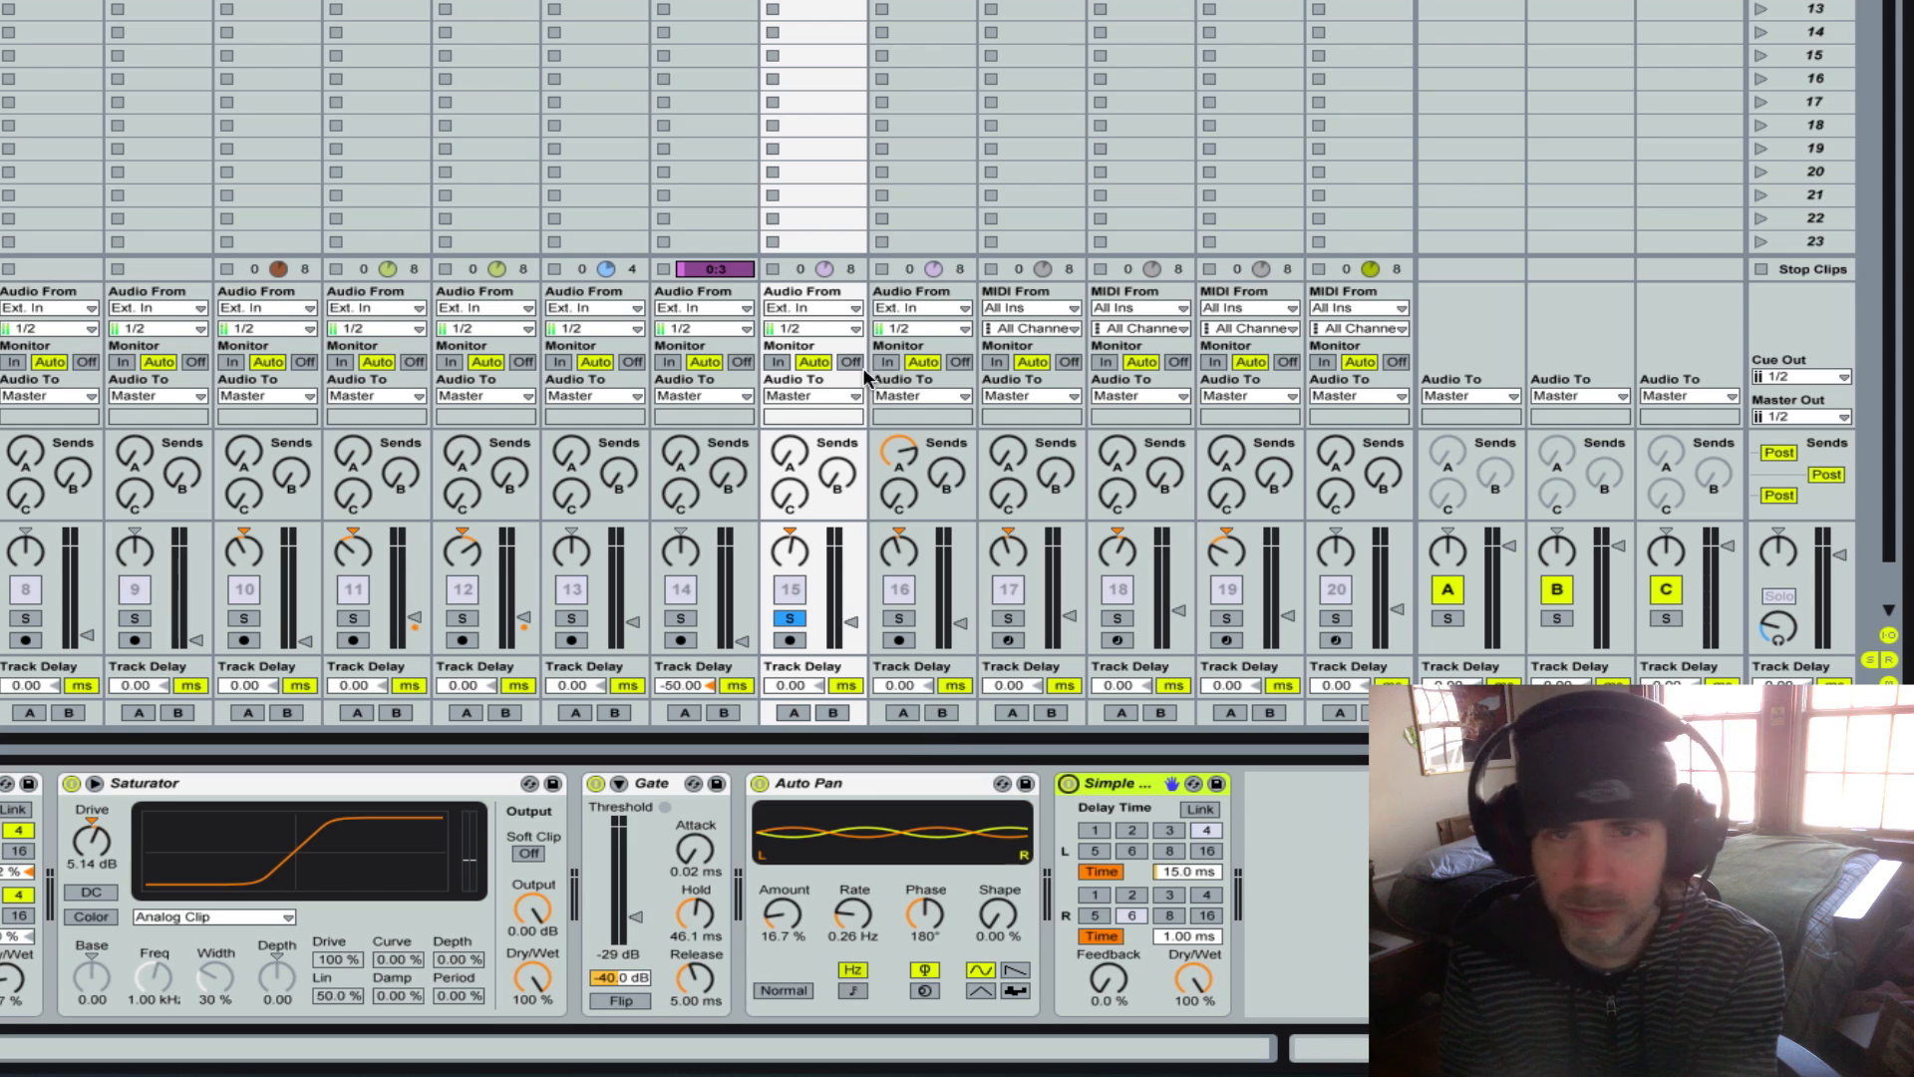
{"action": "left_click", "coordinate": [793, 619]}
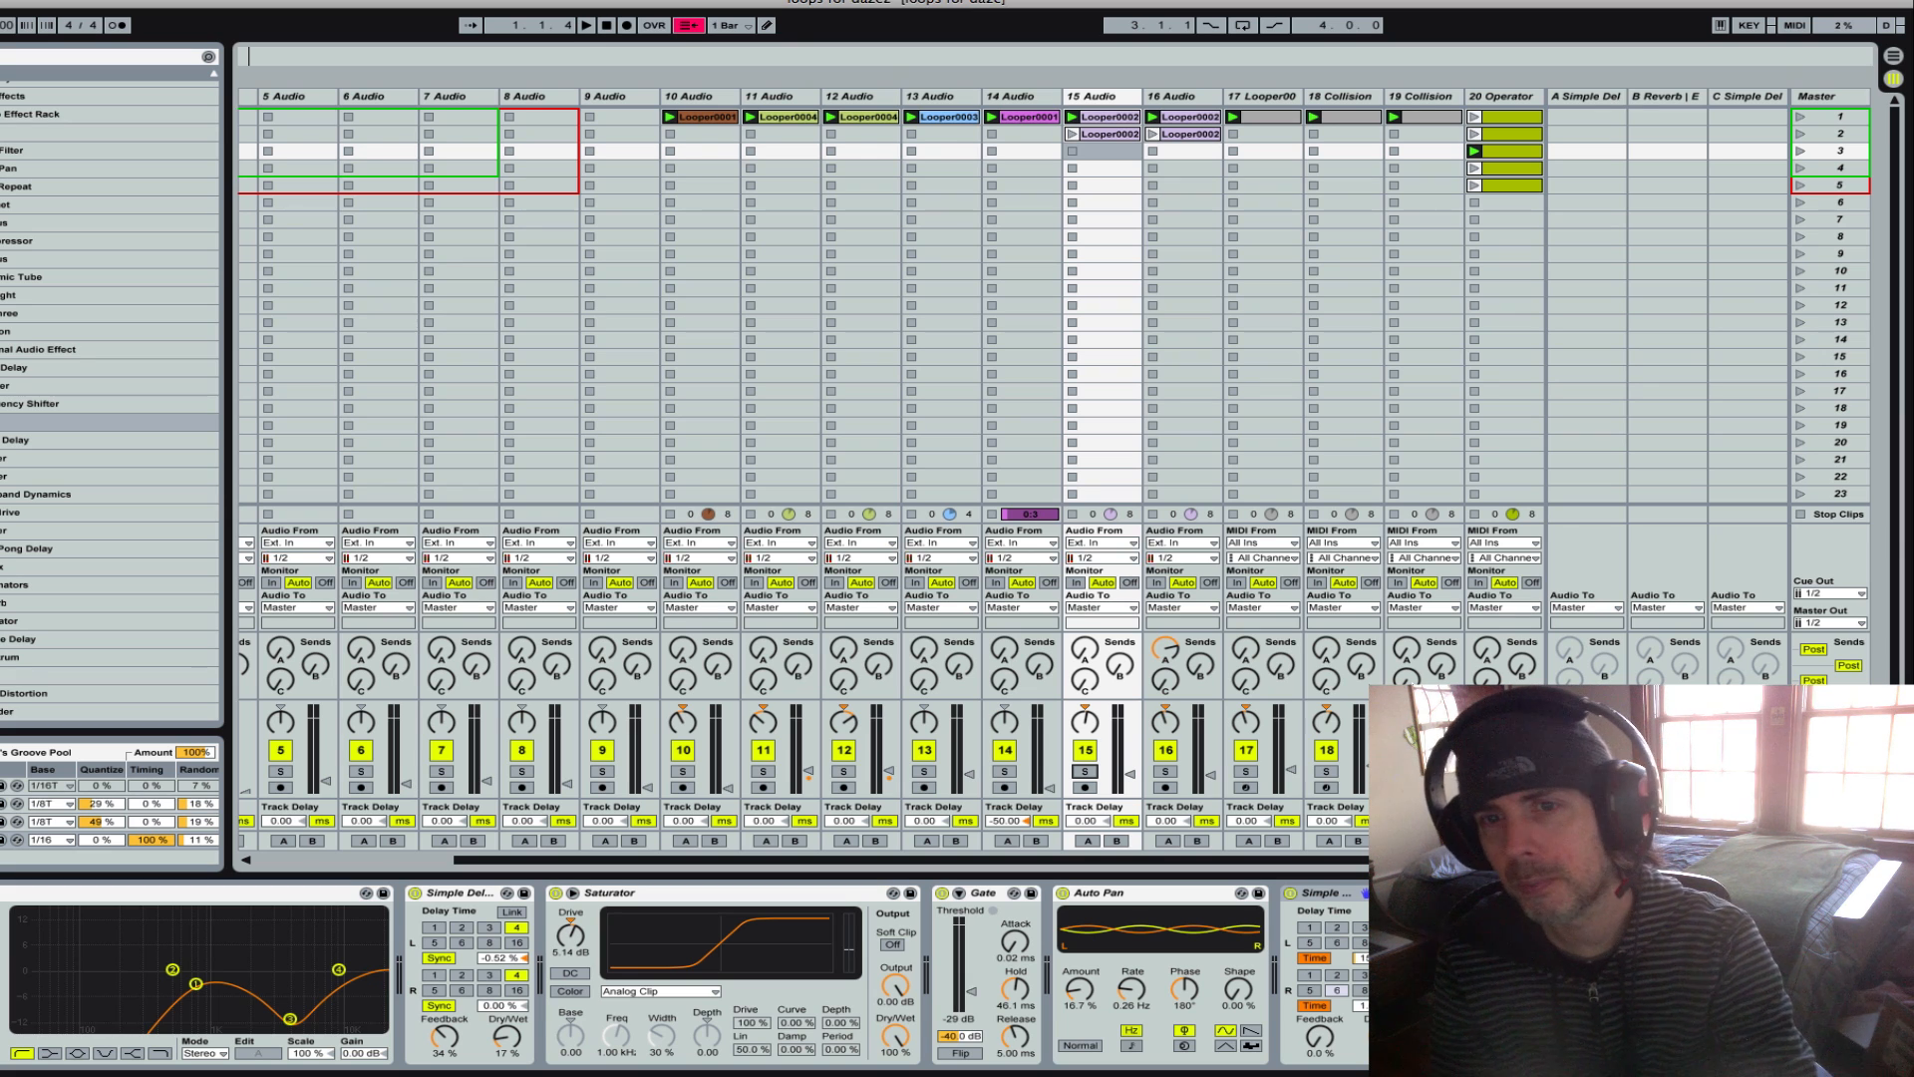
{"action": "key", "text": "space"}
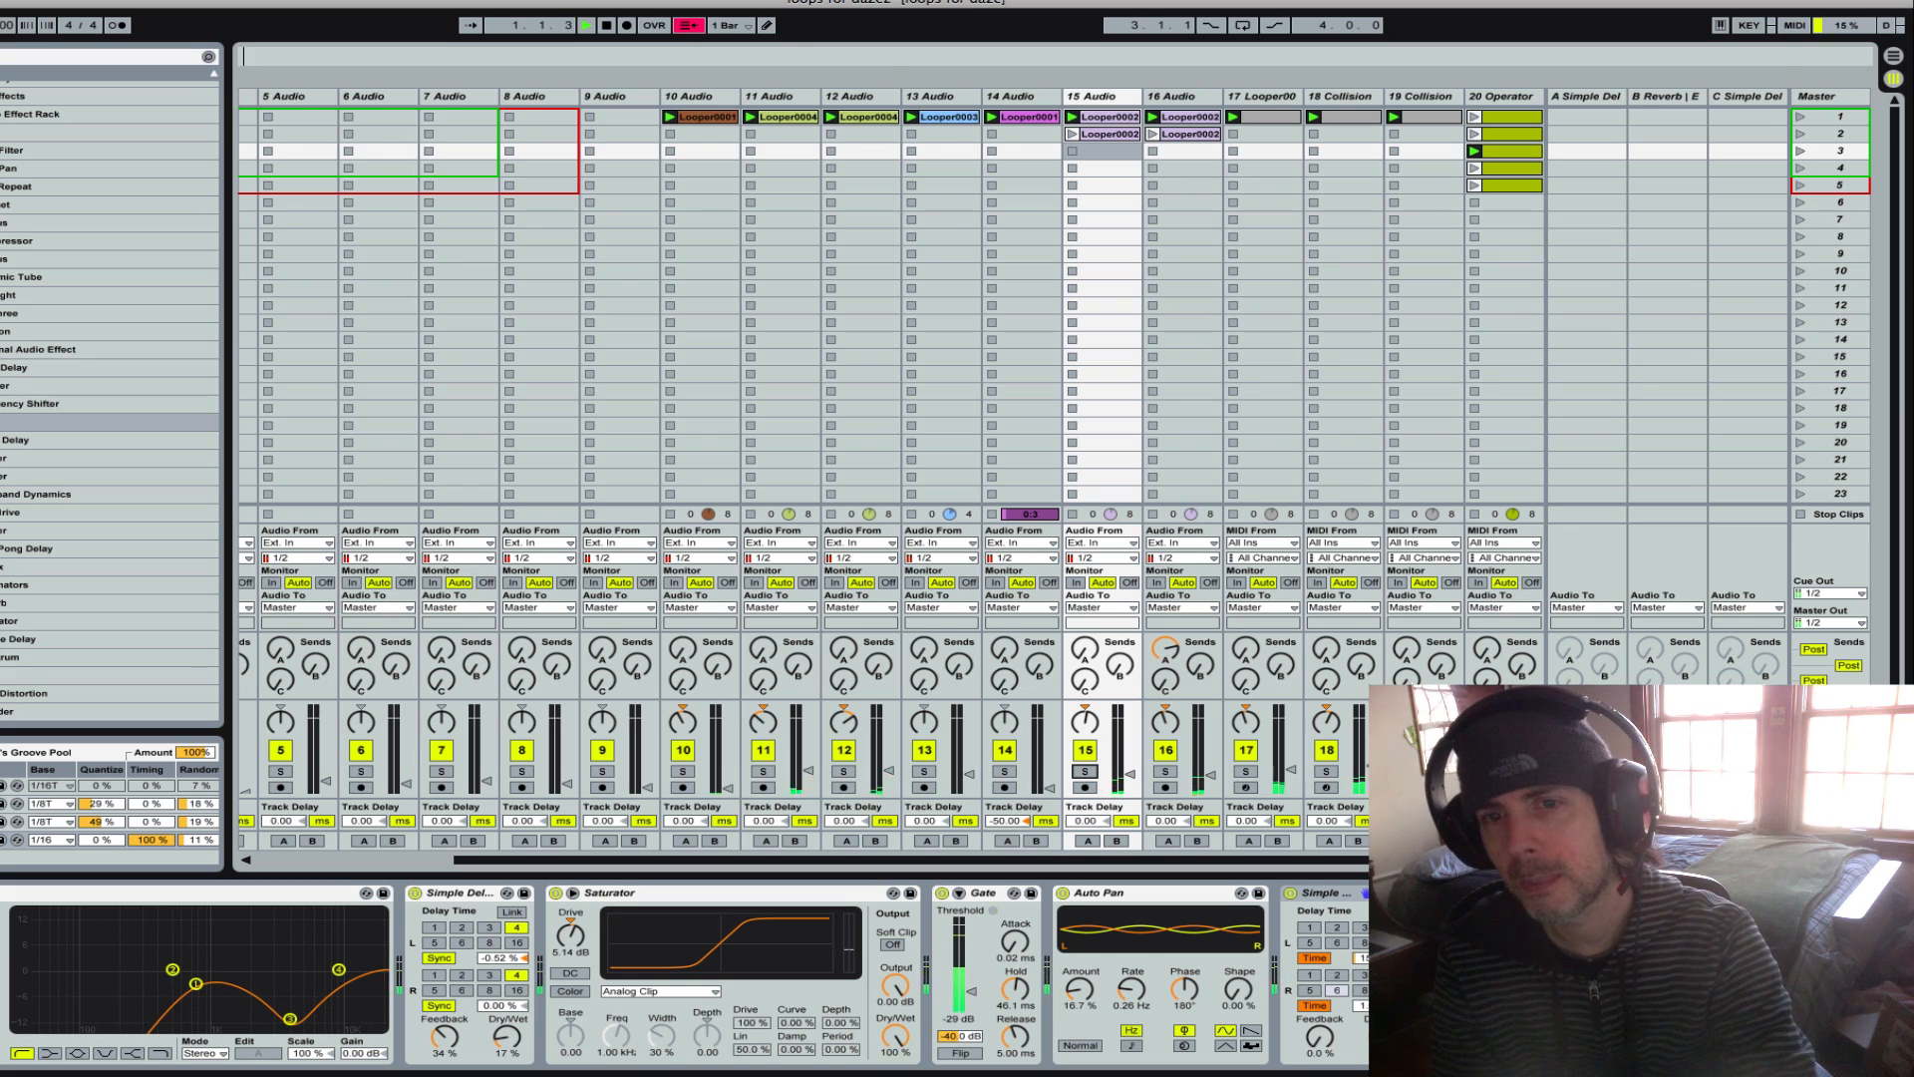
Step: Raise send B on track 19 Collision during playback to hear the return effect, and lower it again
{"action": "left_click", "coordinate": [1441, 665]}
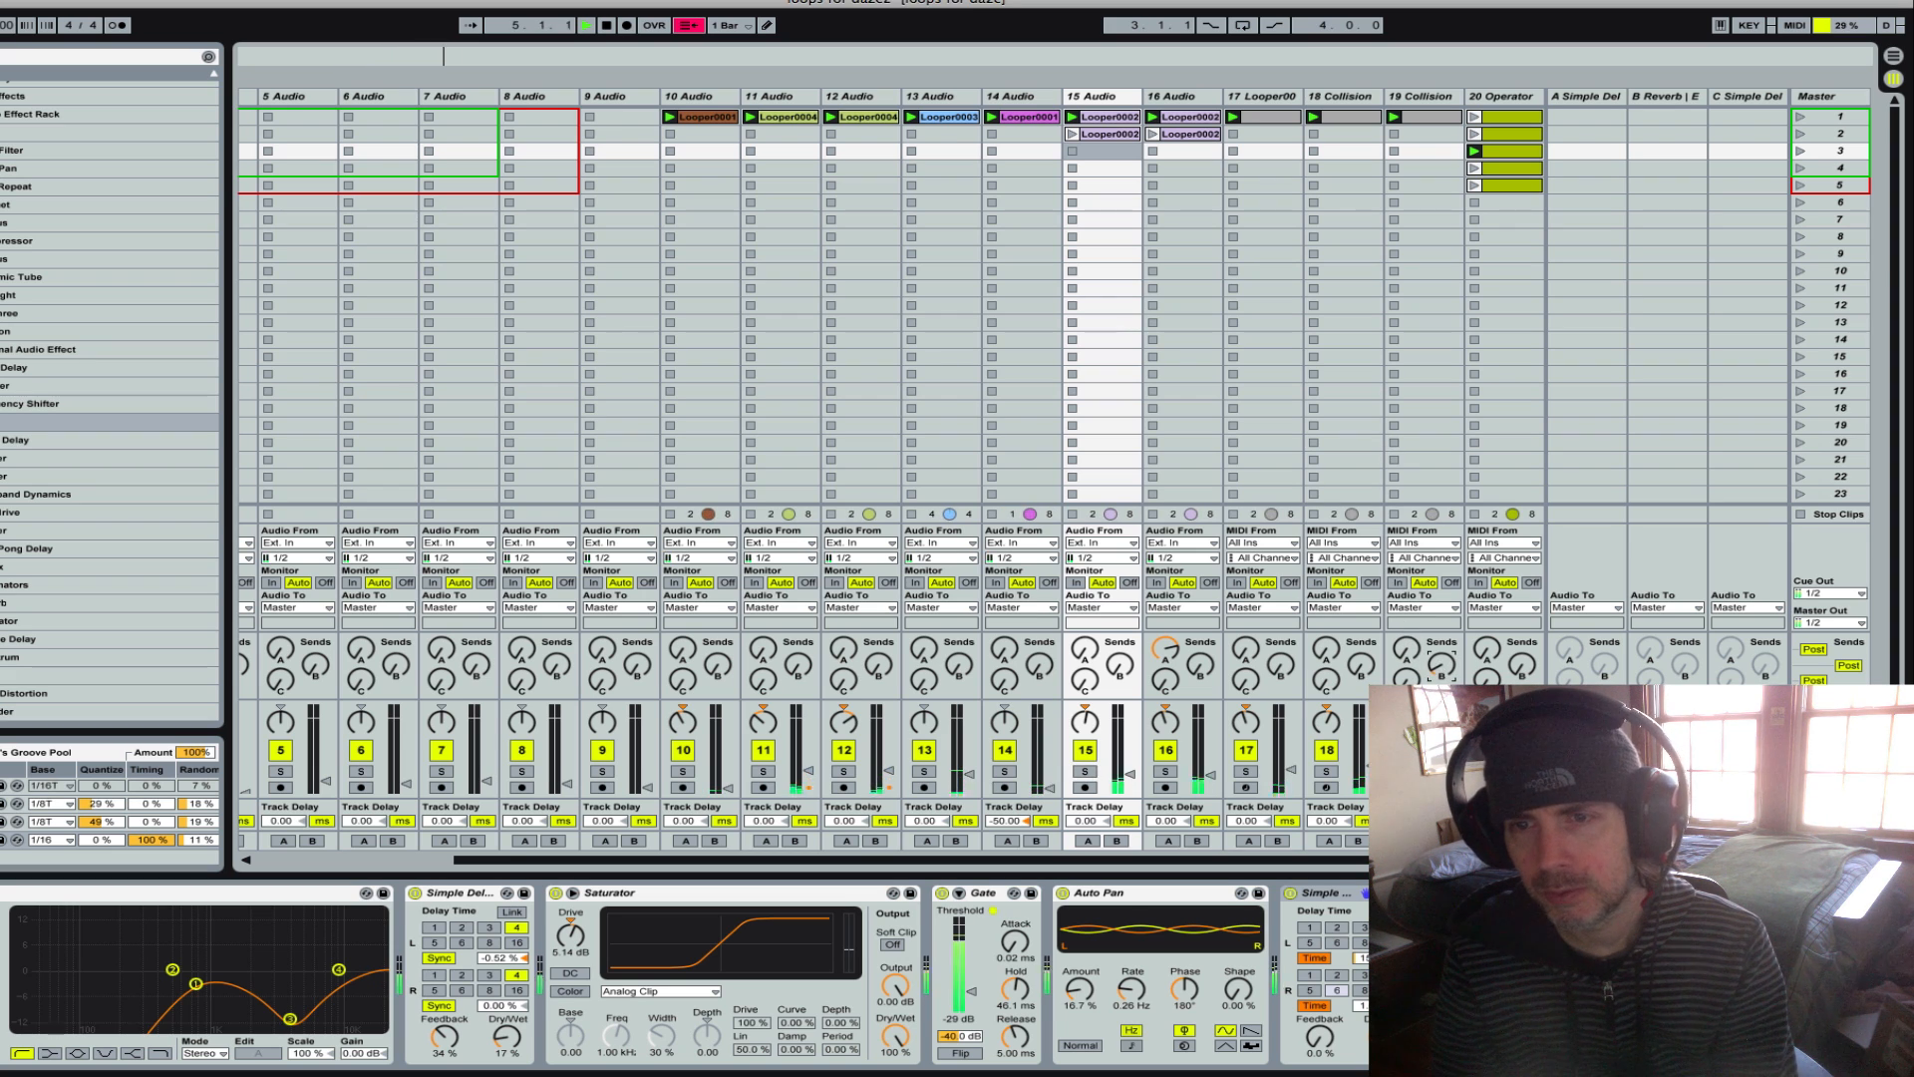
{"action": "left_click_drag", "start_coordinate": [1441, 665], "coordinate": [1440, 640]}
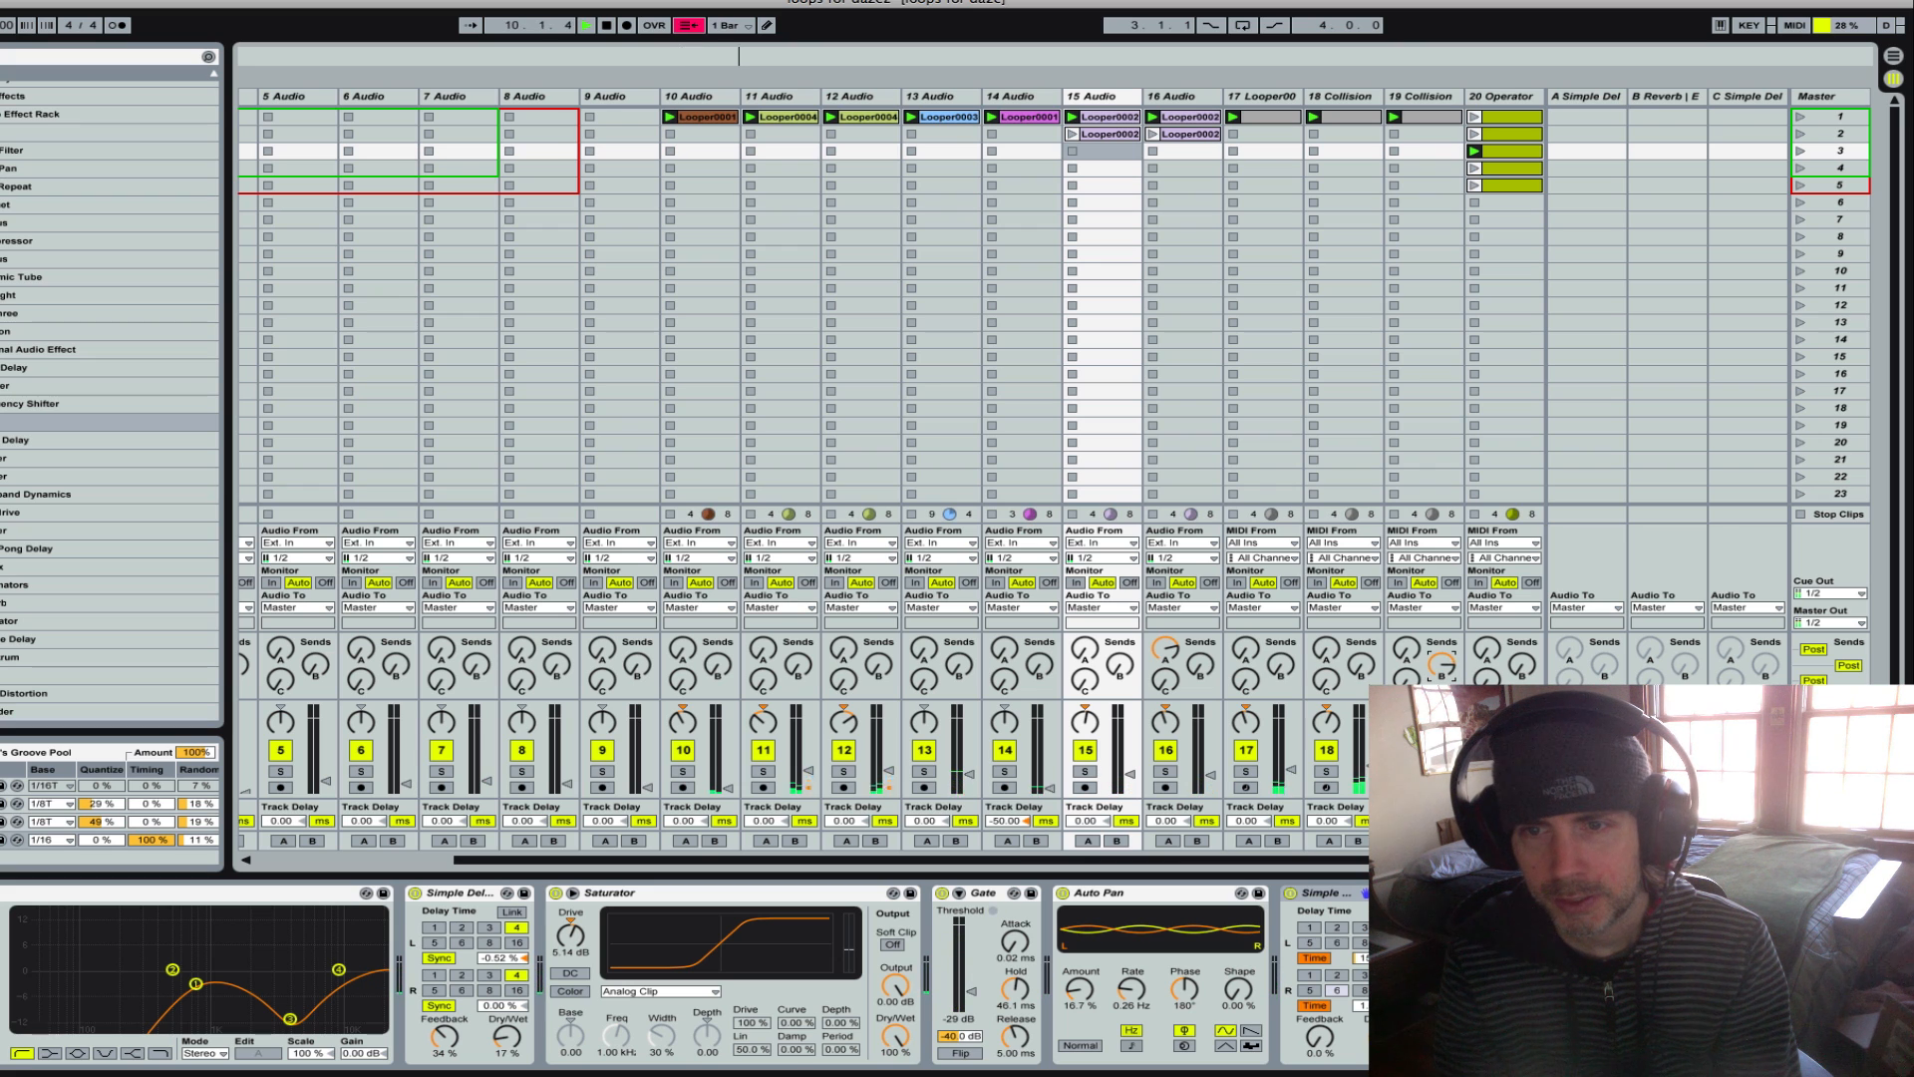
{"action": "left_click_drag", "start_coordinate": [1441, 666], "coordinate": [1428, 678]}
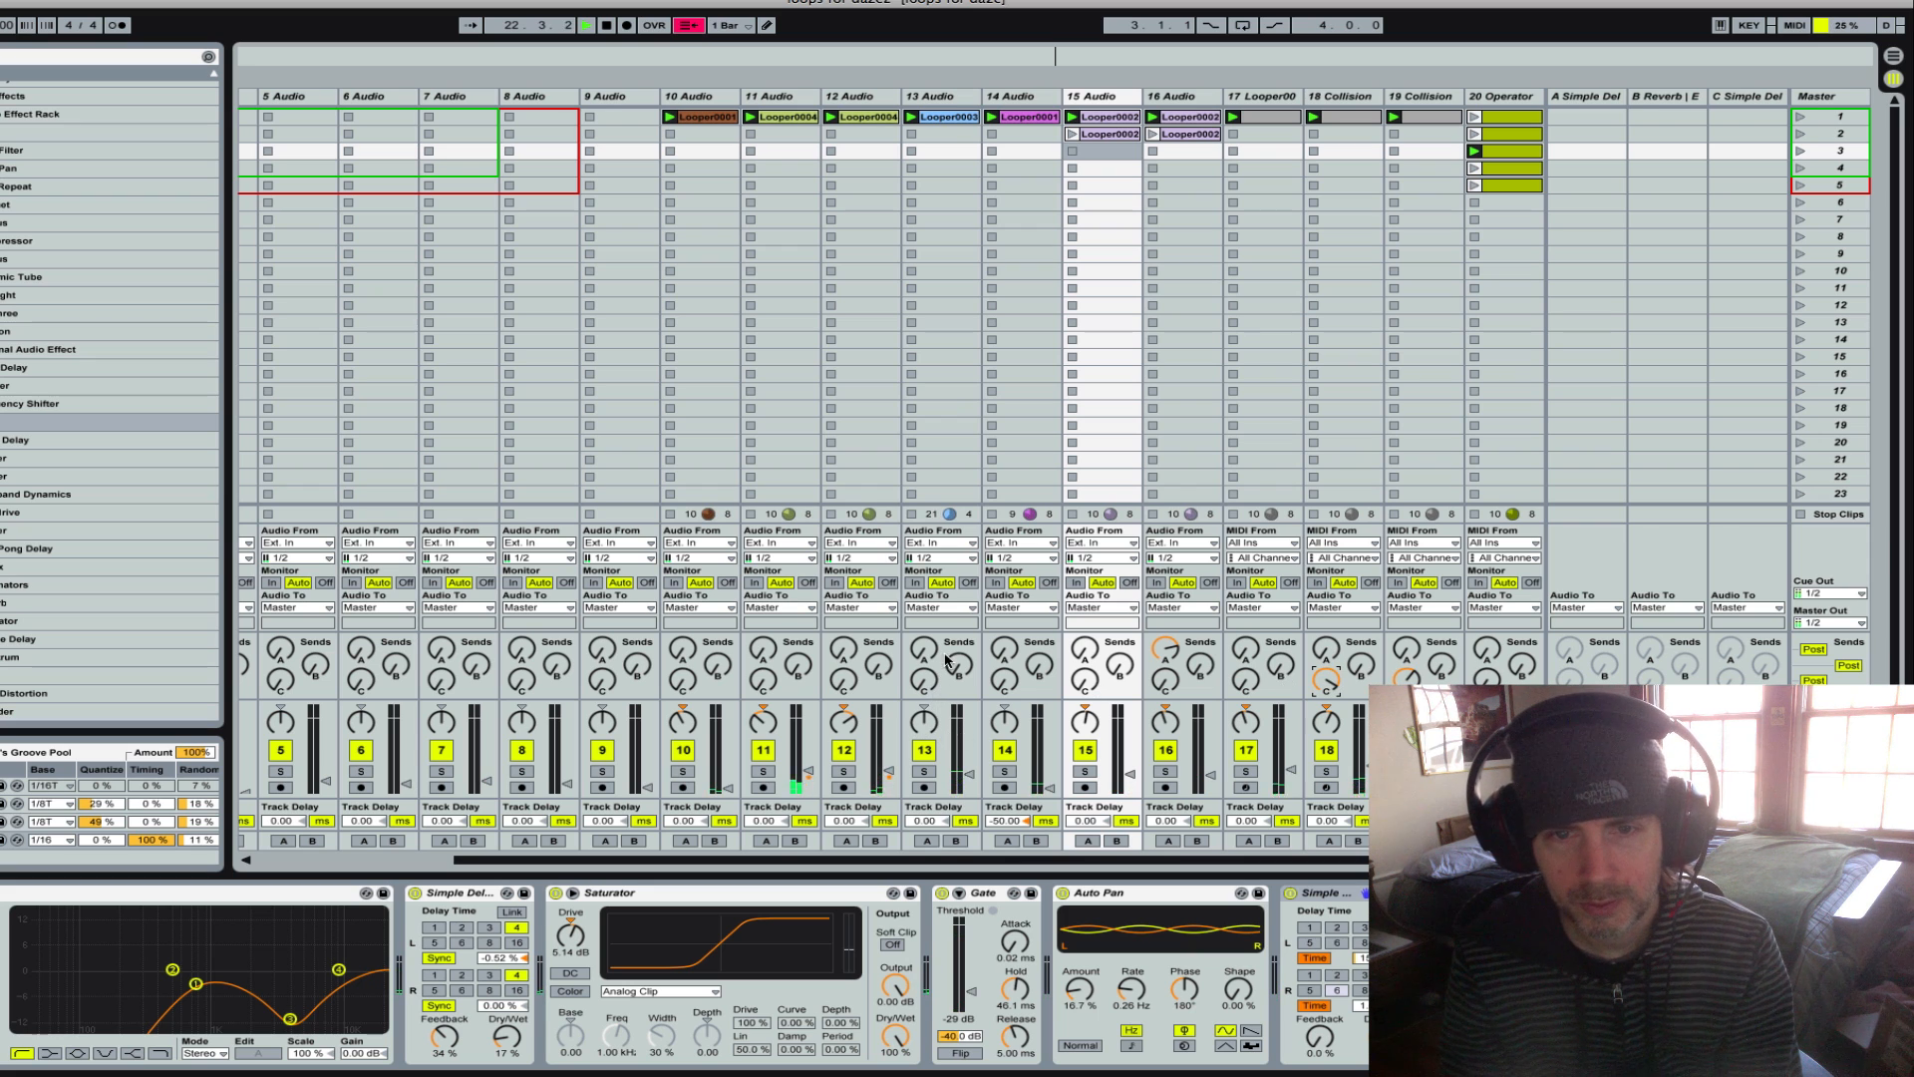
Step: Try out send B on tracks 13, 14 and 17 in turn while the loops play
{"action": "mouse_move", "coordinate": [957, 670]}
{"action": "left_mouse_down"}
{"action": "mouse_move", "coordinate": [958, 653]}
{"action": "mouse_move", "coordinate": [957, 688]}
{"action": "left_mouse_up"}
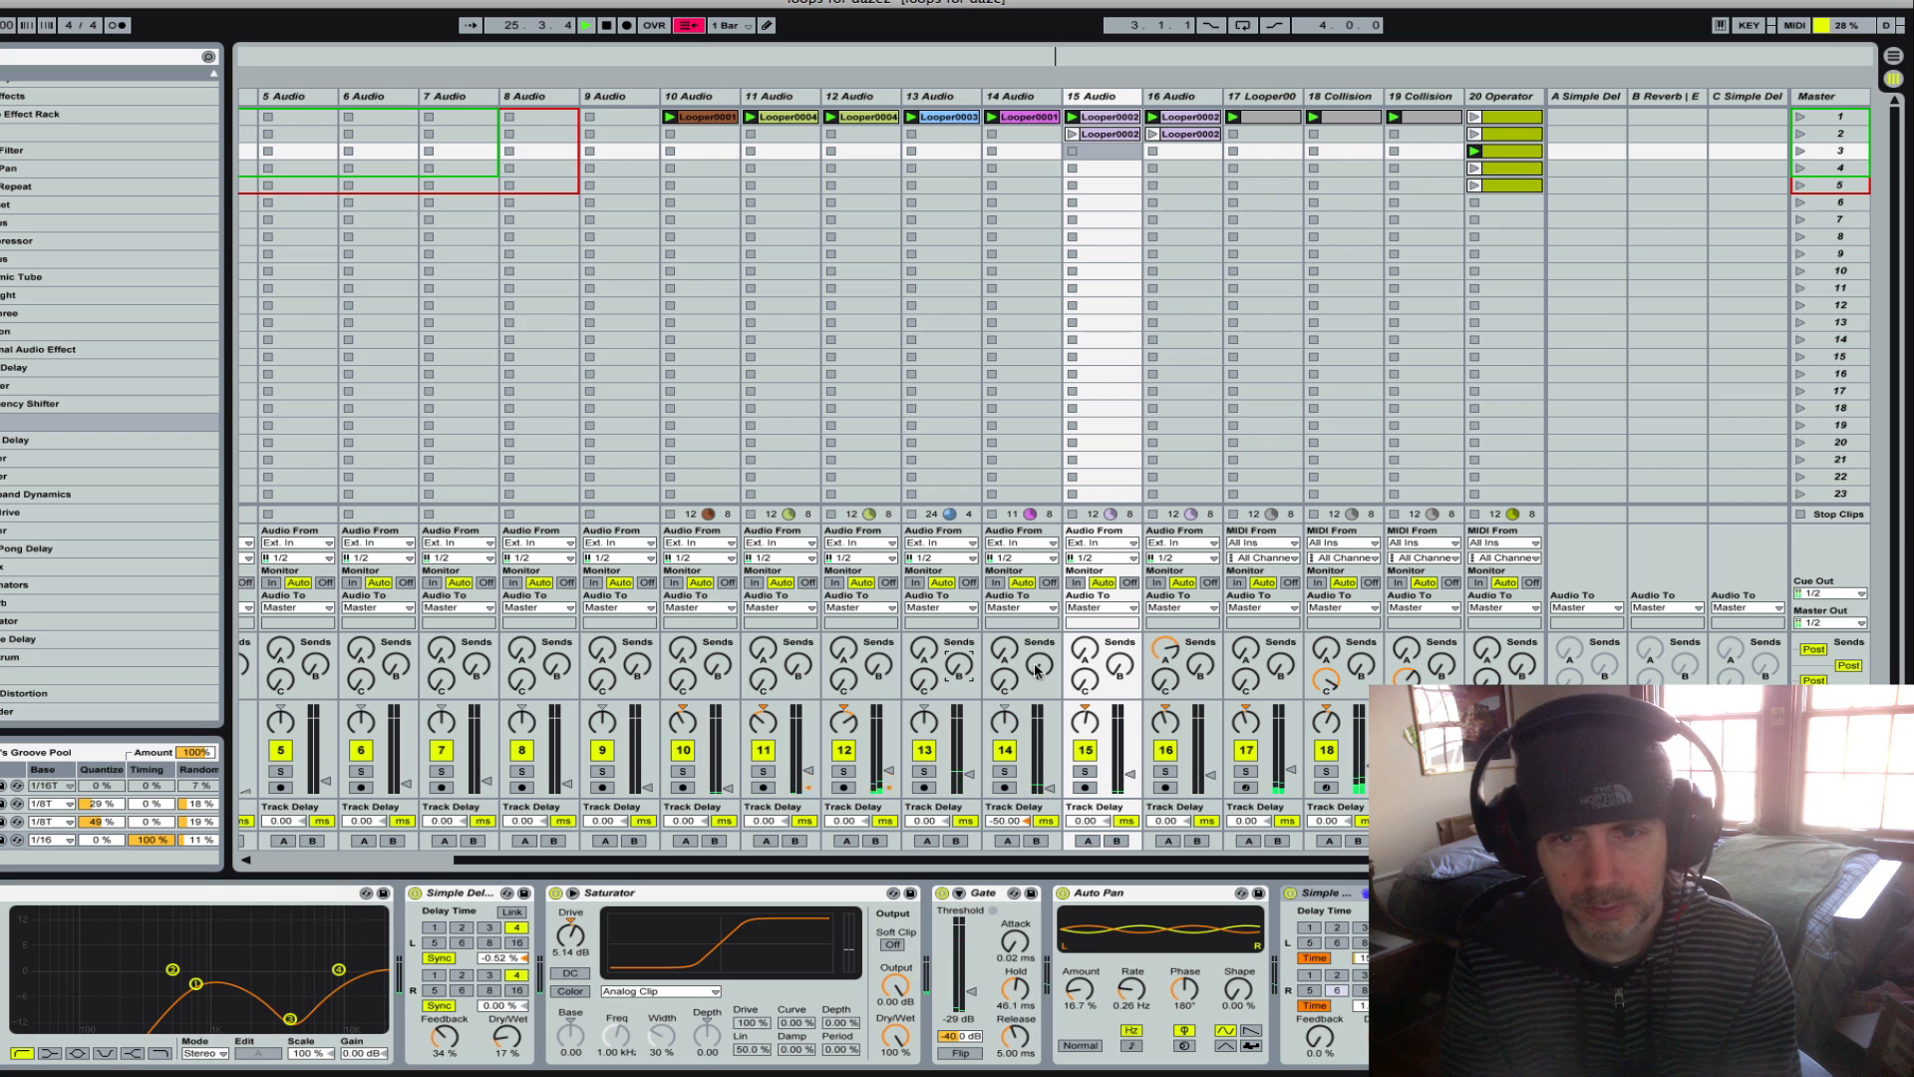
{"action": "left_click_drag", "start_coordinate": [1037, 670], "coordinate": [1037, 643]}
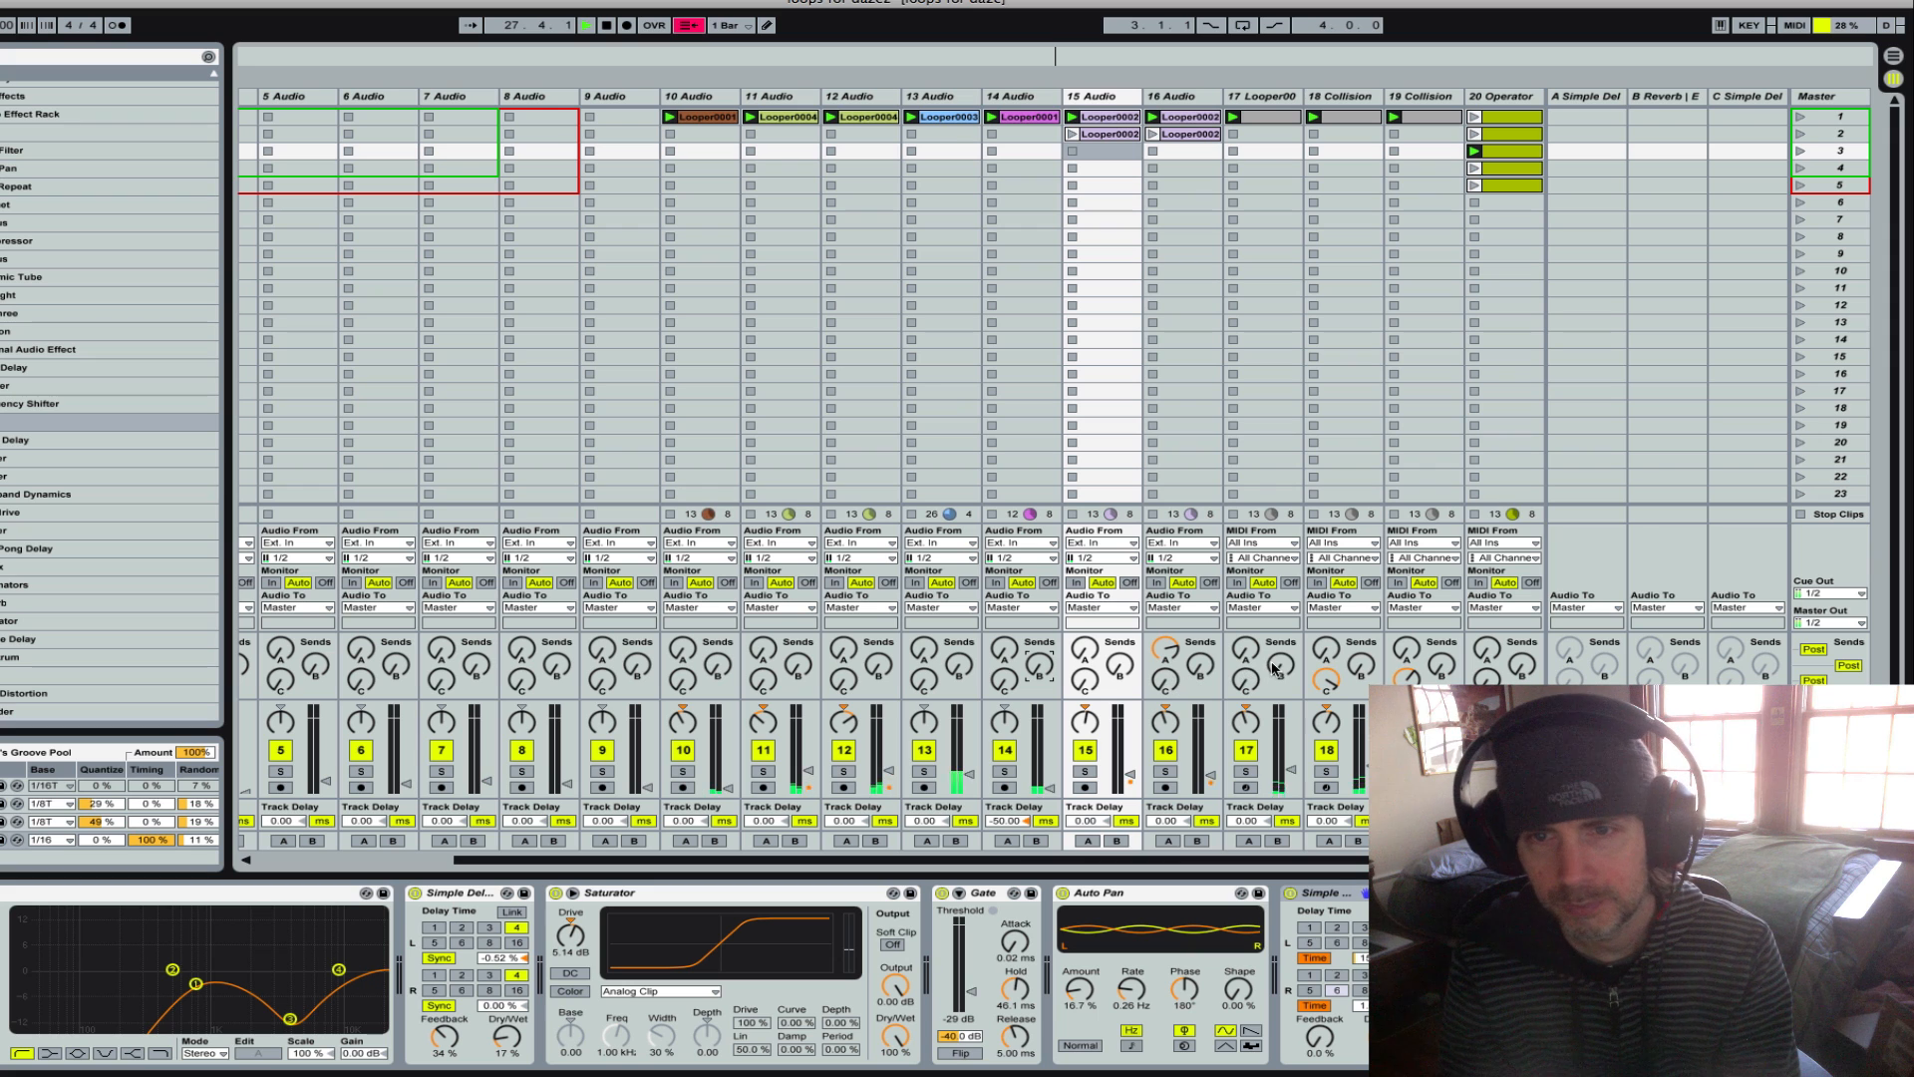
{"action": "left_click_drag", "start_coordinate": [1274, 668], "coordinate": [1275, 643]}
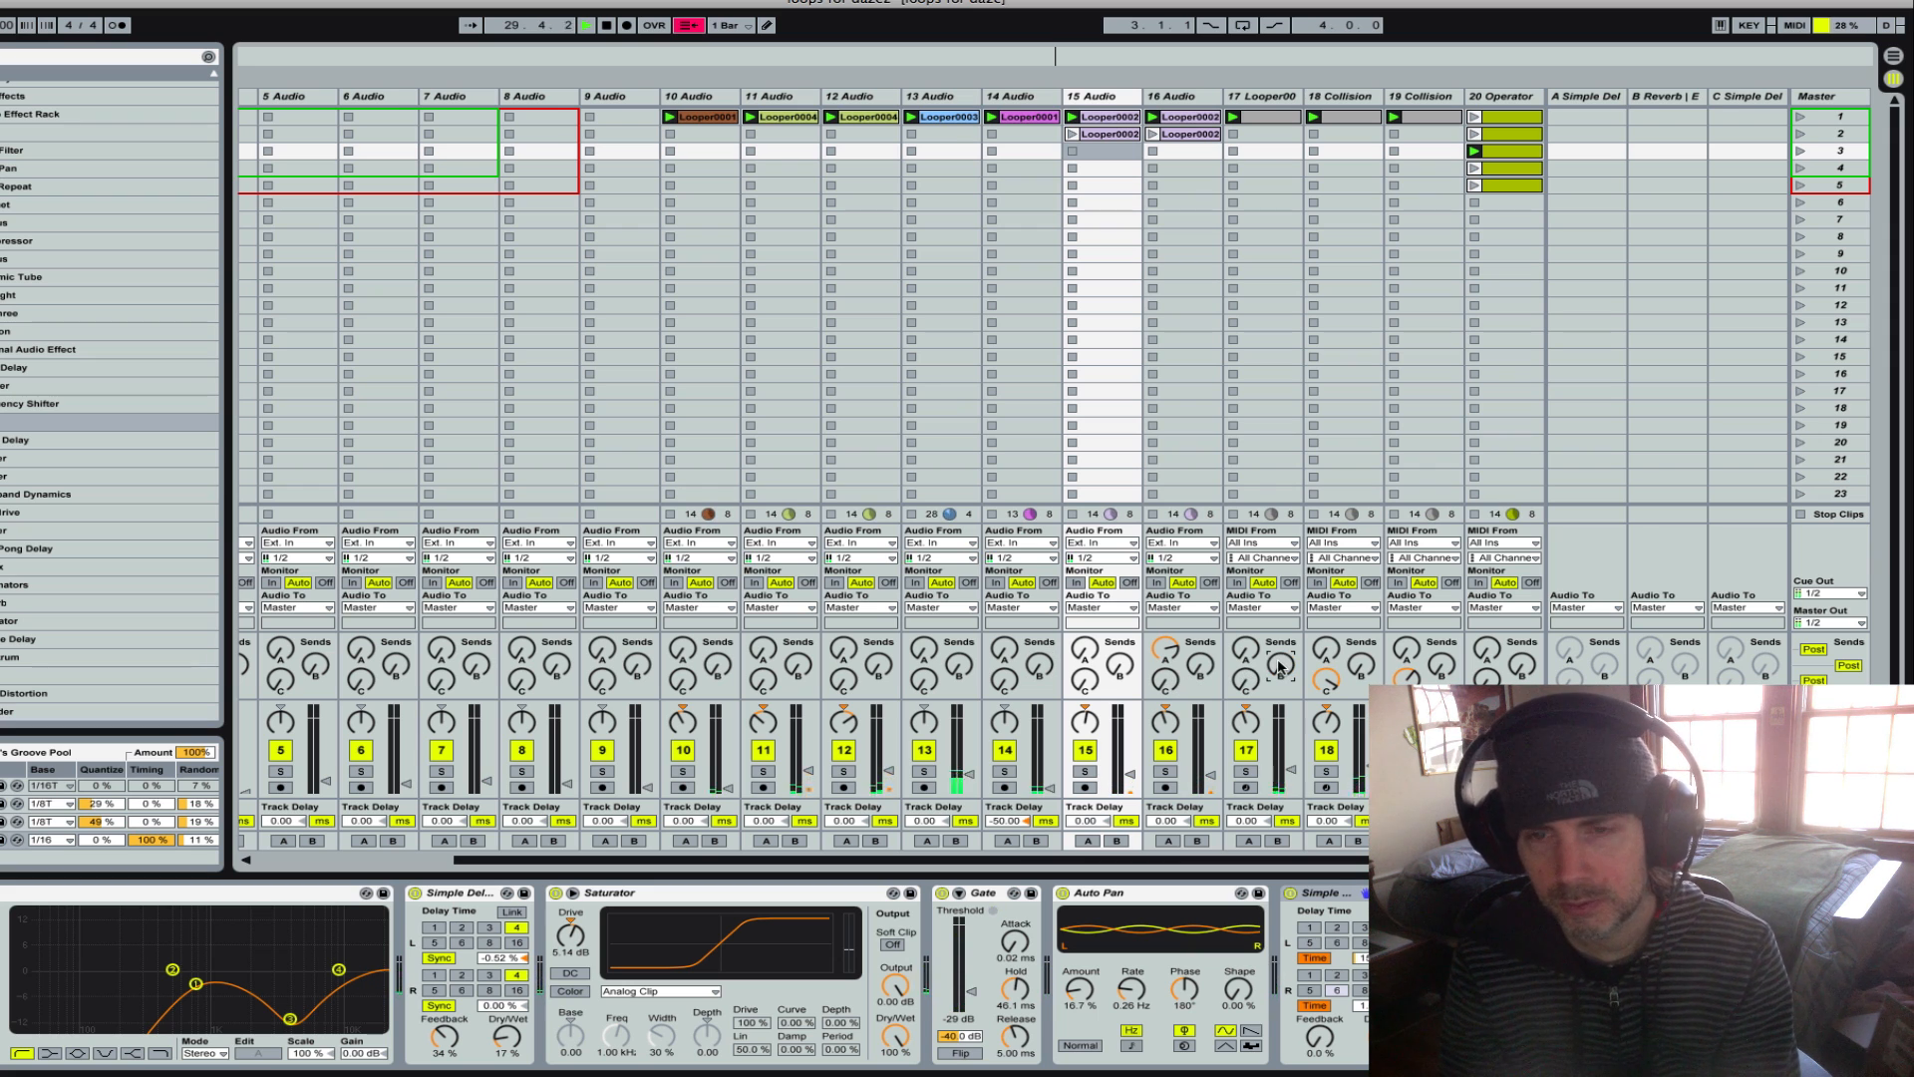
{"action": "mouse_move", "coordinate": [1279, 666]}
{"action": "left_mouse_down"}
{"action": "mouse_move", "coordinate": [1279, 568]}
{"action": "mouse_move", "coordinate": [1279, 668]}
{"action": "left_mouse_up"}
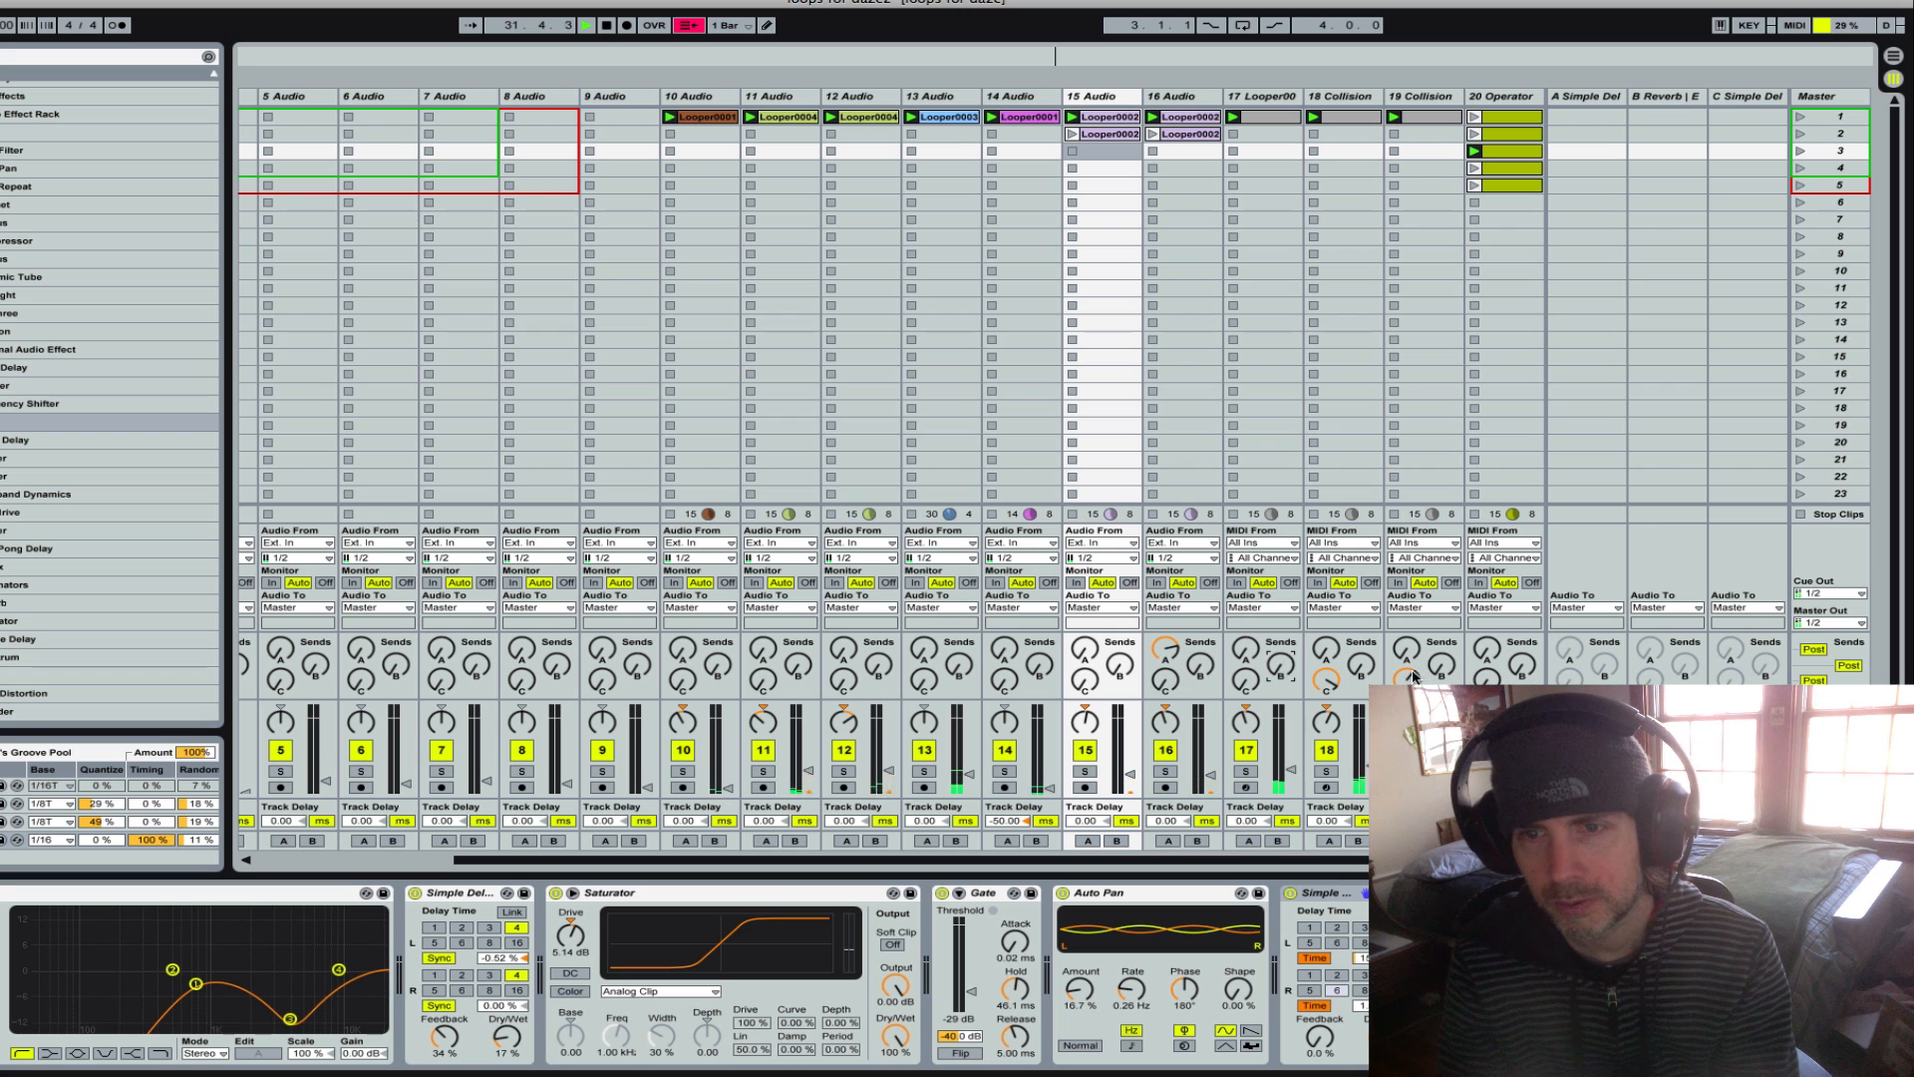
Step: Lower sends C and B on track 19 Collision to minimum and stop playback
{"action": "left_click_drag", "start_coordinate": [1411, 677], "coordinate": [1411, 748]}
{"action": "mouse_move", "coordinate": [1444, 668]}
{"action": "left_mouse_down"}
{"action": "mouse_move", "coordinate": [1444, 579]}
{"action": "mouse_move", "coordinate": [1444, 678]}
{"action": "left_mouse_up"}
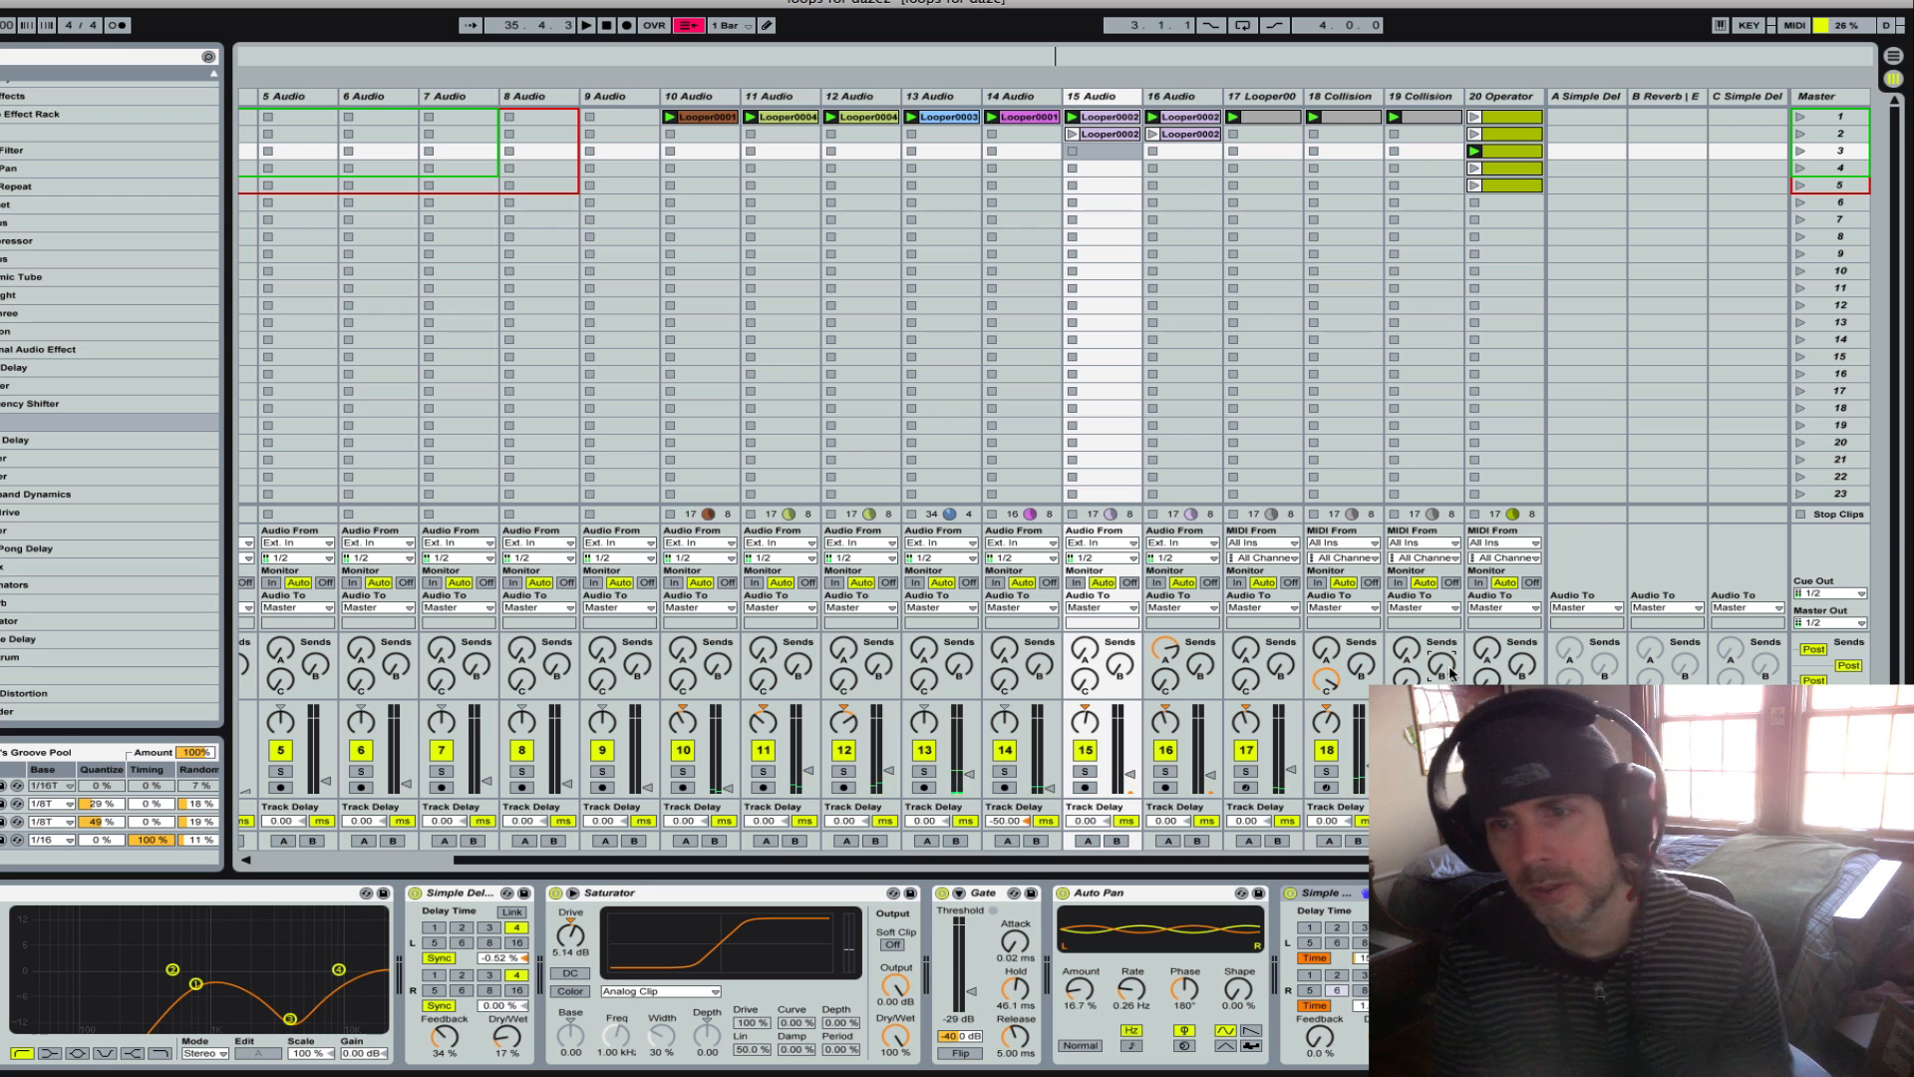
{"action": "key", "text": "space"}
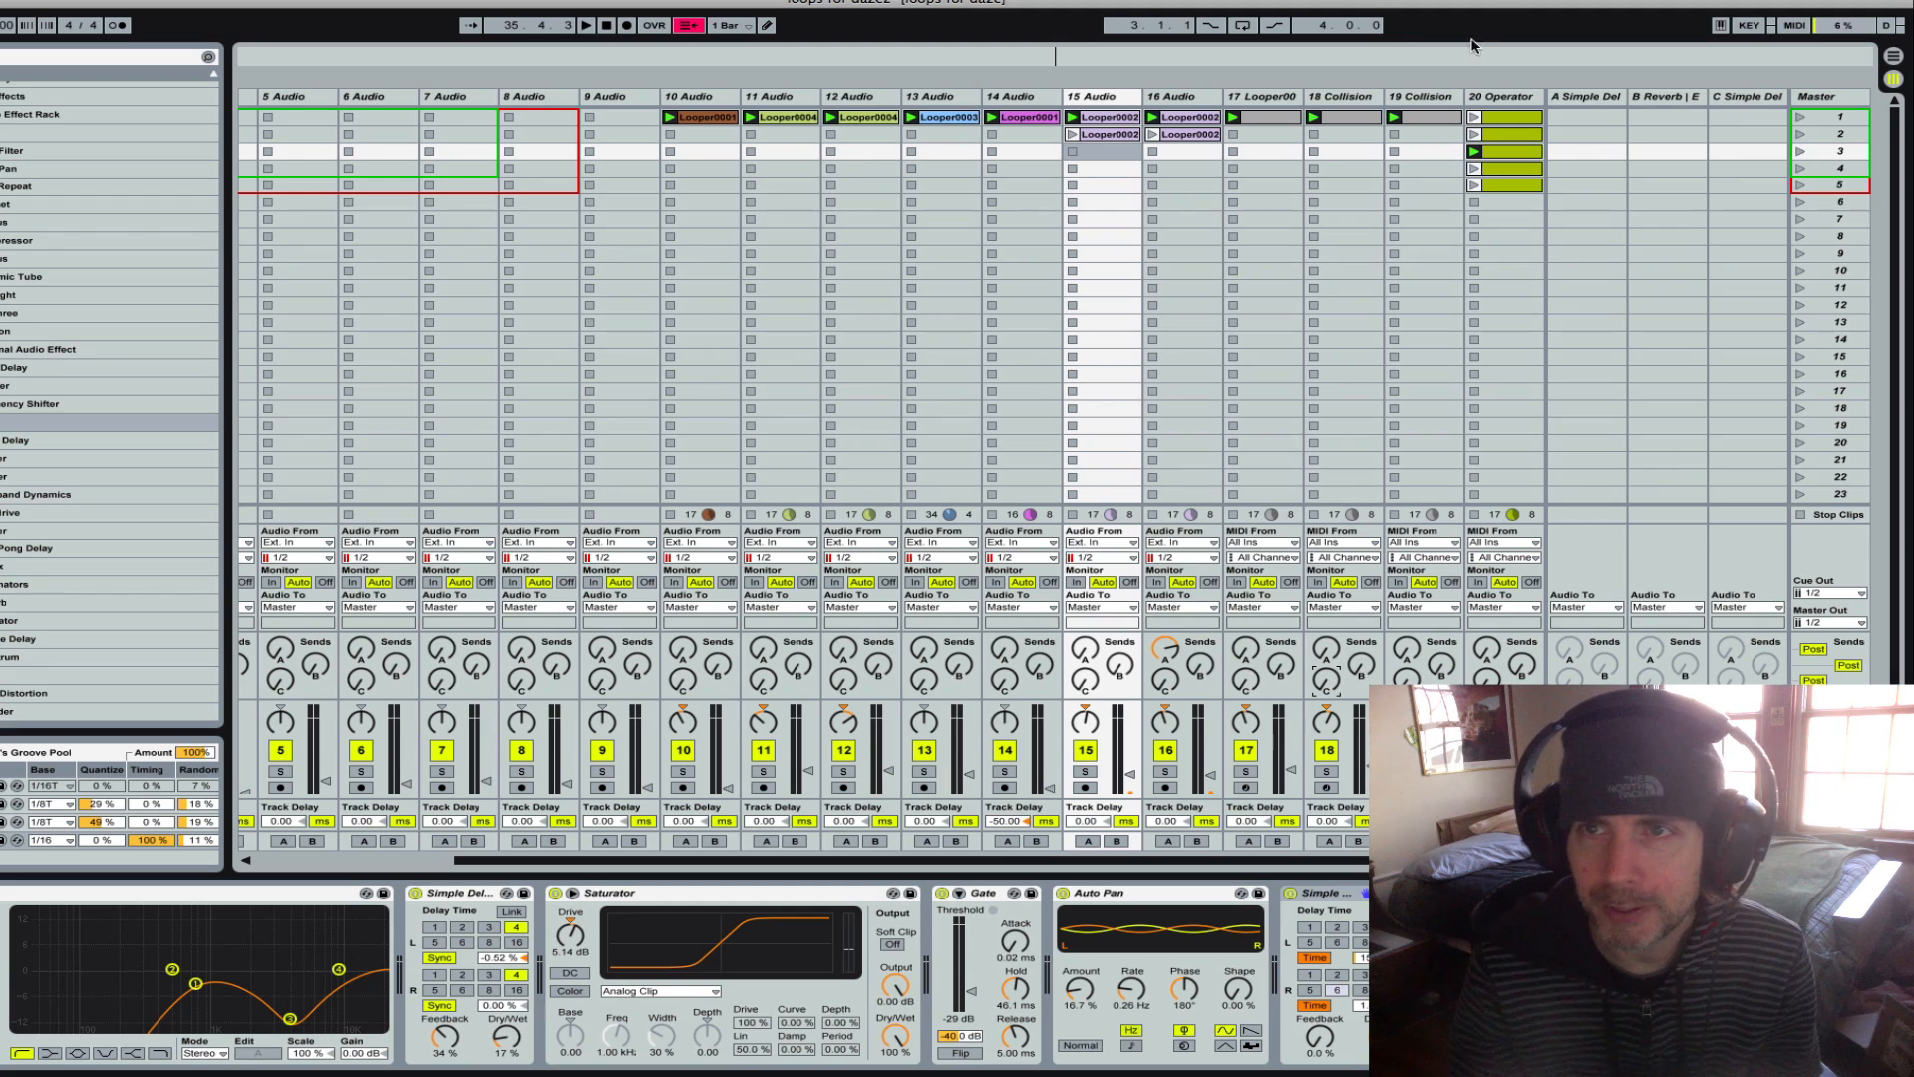
Step: Show the device chain of return track A
{"action": "left_click", "coordinate": [1584, 97]}
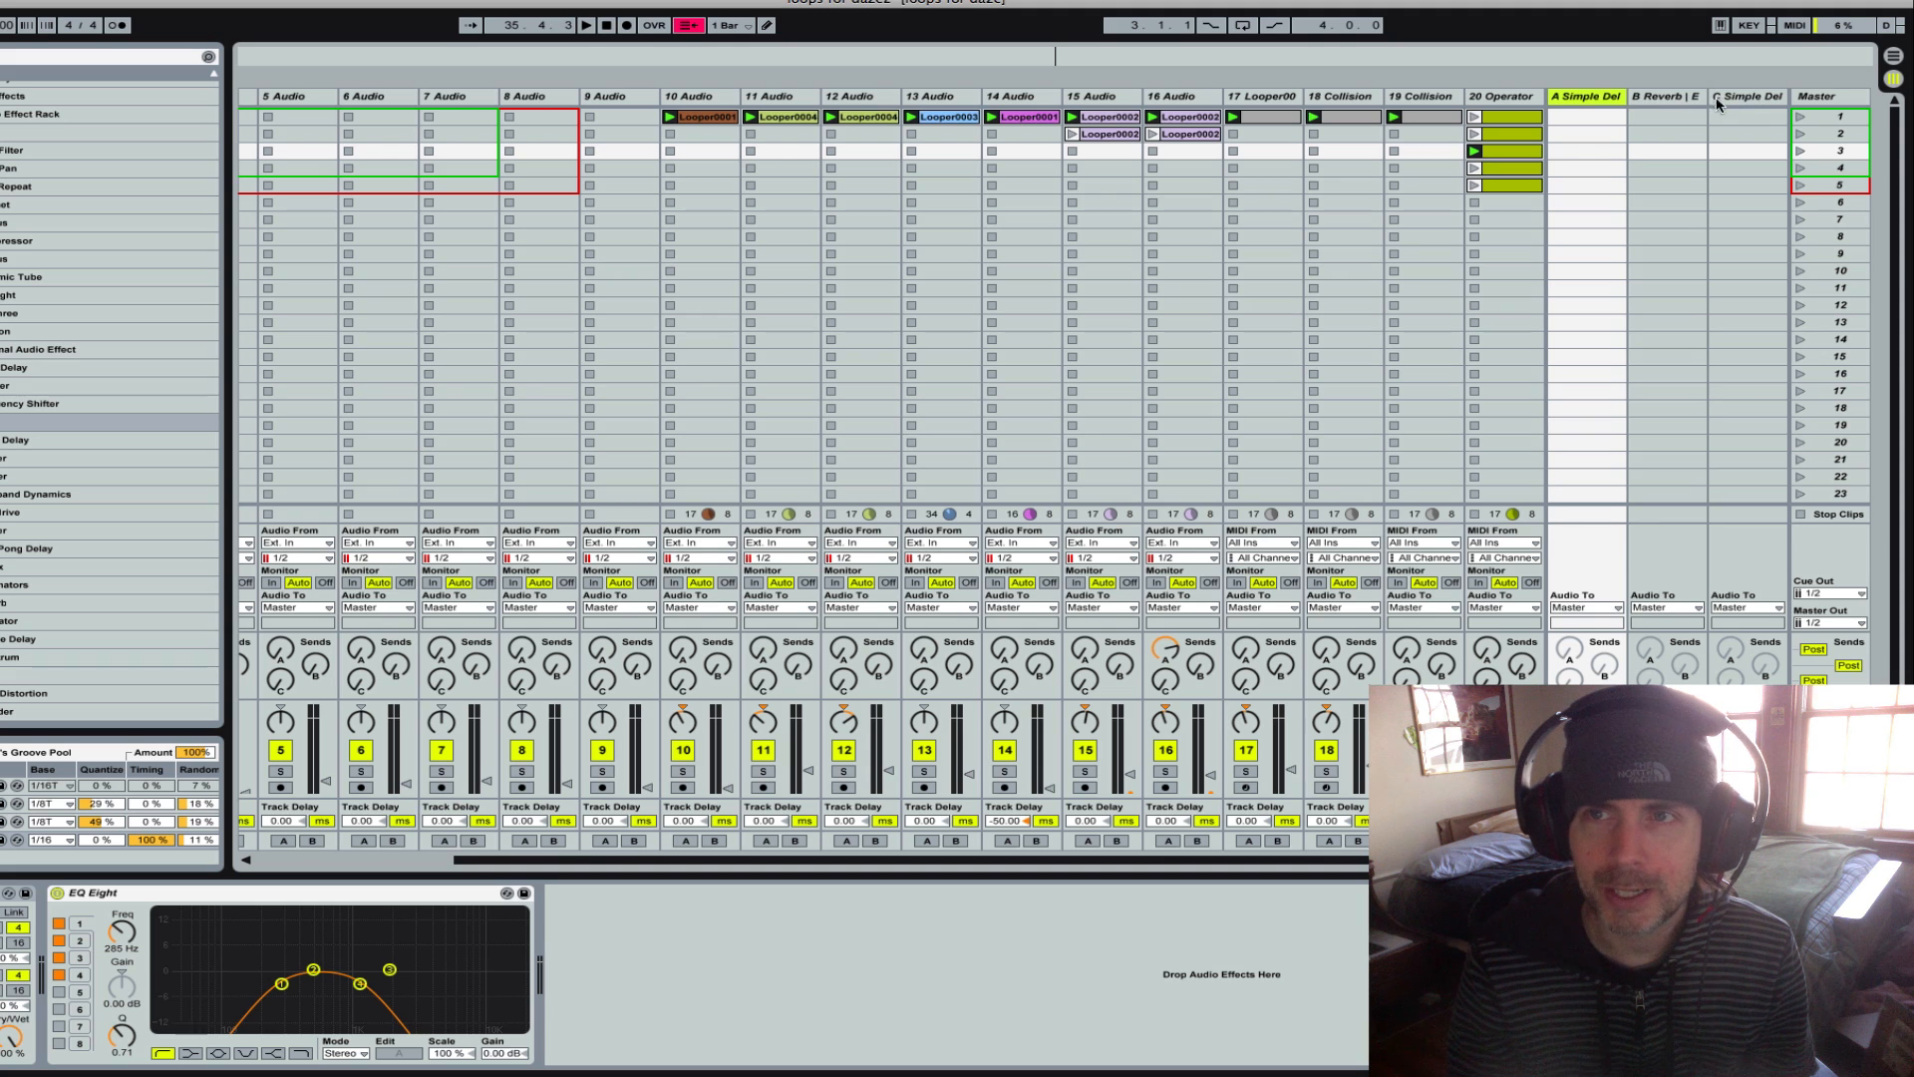